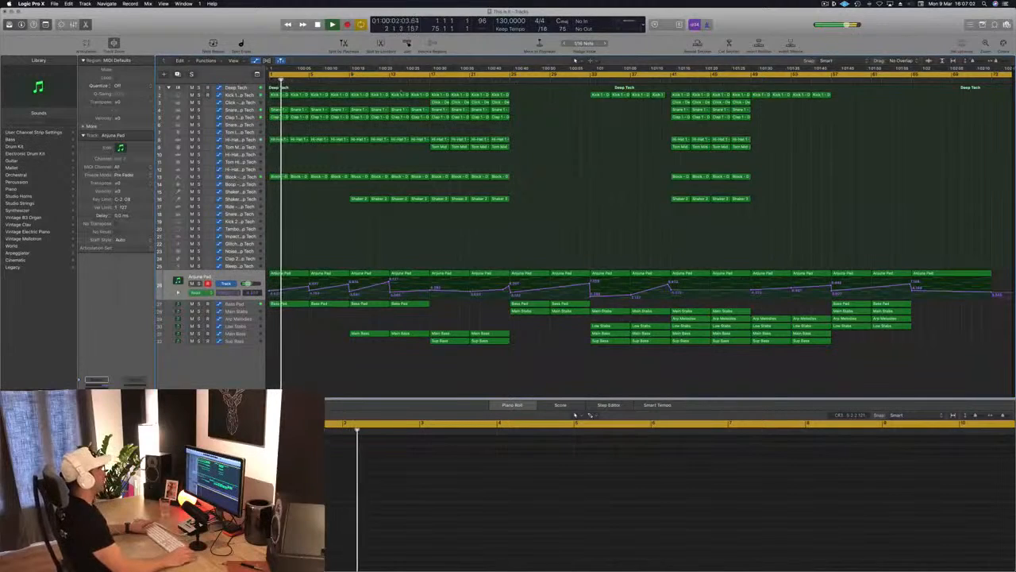
# Play the arrangement from the start, bar 17 and bar 41, and look at the Sup Bass and Main Bass tracks during playback
pyautogui.press('Return')
pyautogui.click(428, 82)
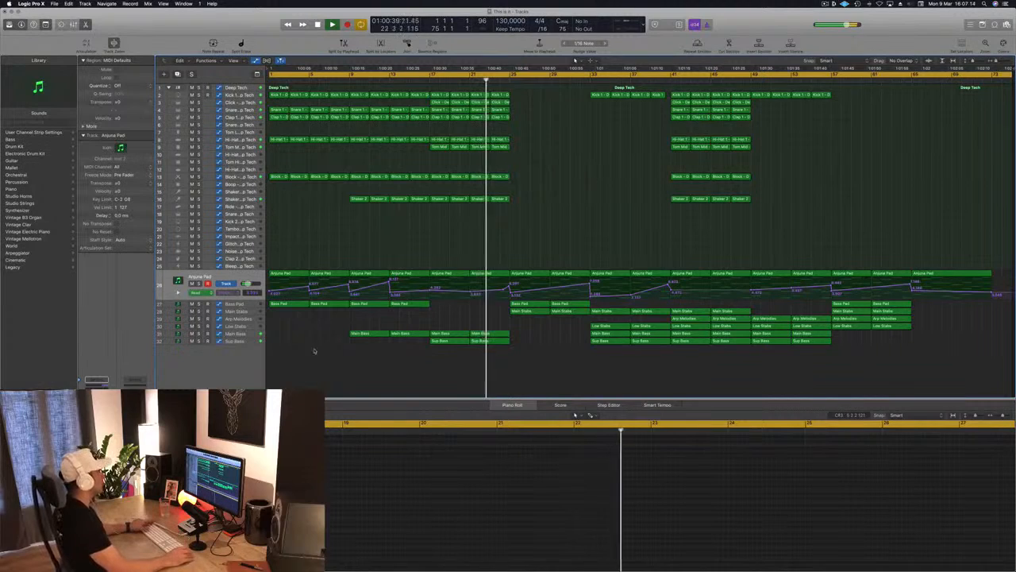
pyautogui.click(237, 340)
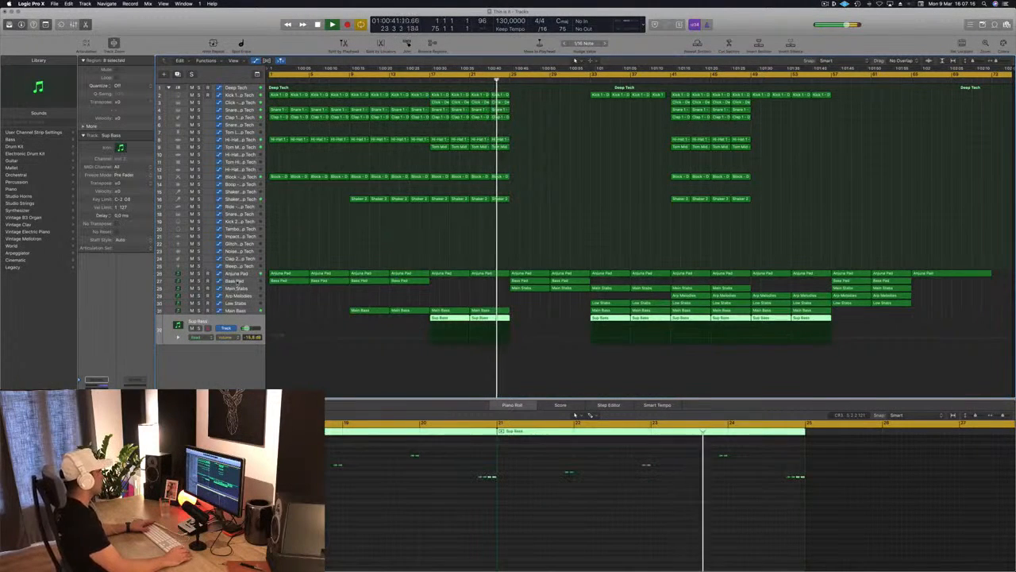
pyautogui.click(239, 313)
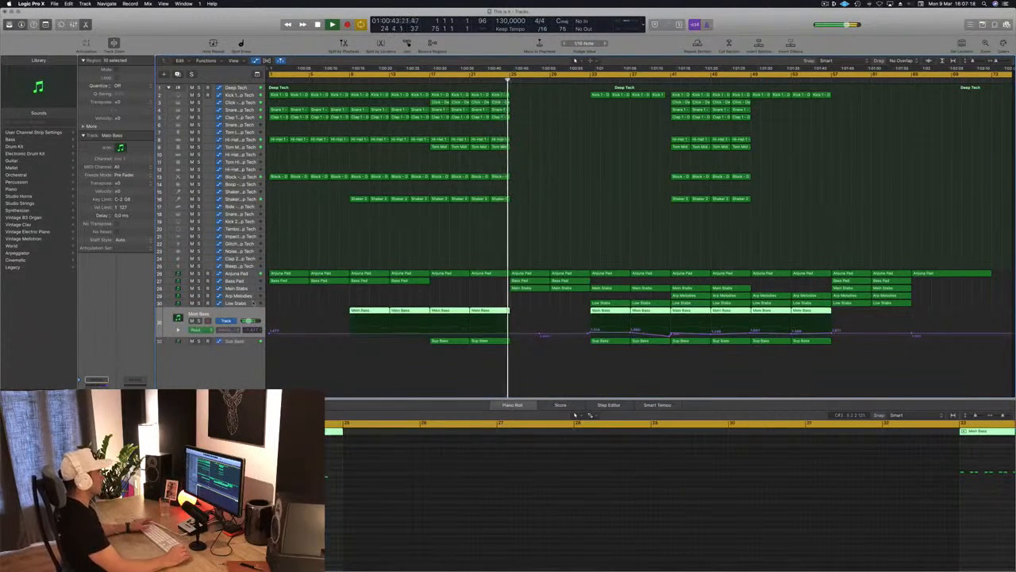
pyautogui.click(426, 224)
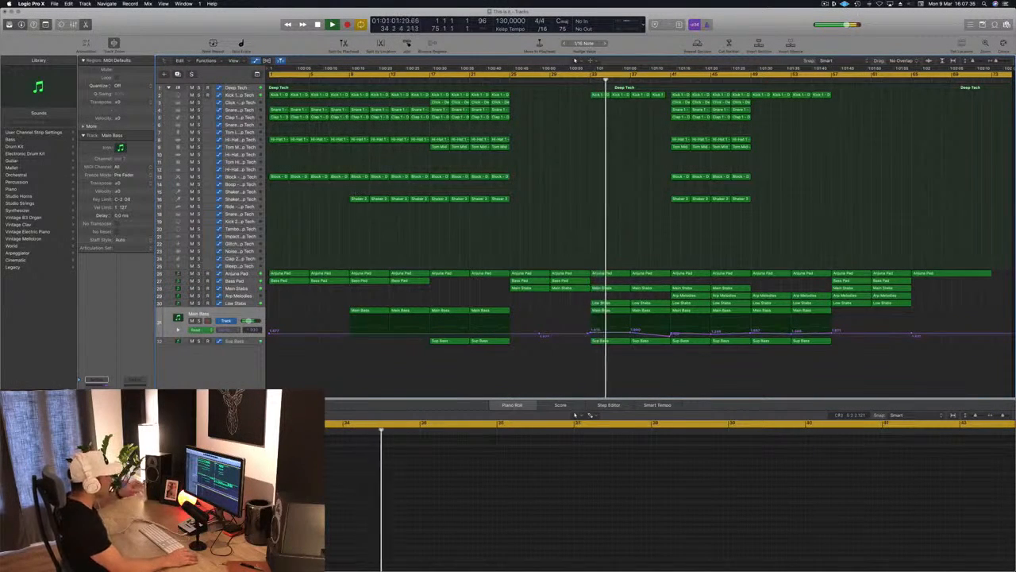
pyautogui.click(671, 80)
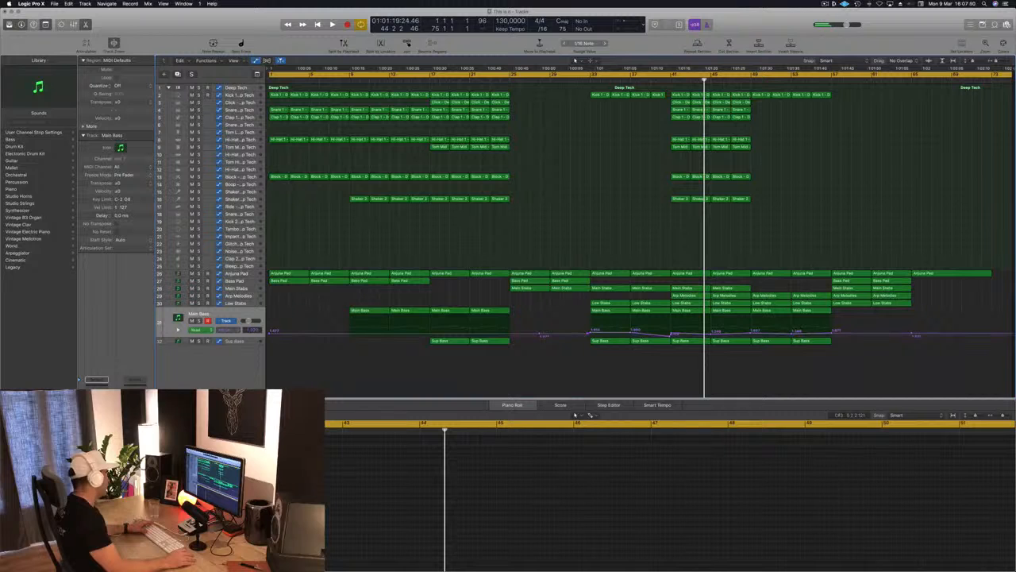
# Listen to the song's opening and the section at bar 17, and return the playhead to the beginning
pyautogui.press('space')
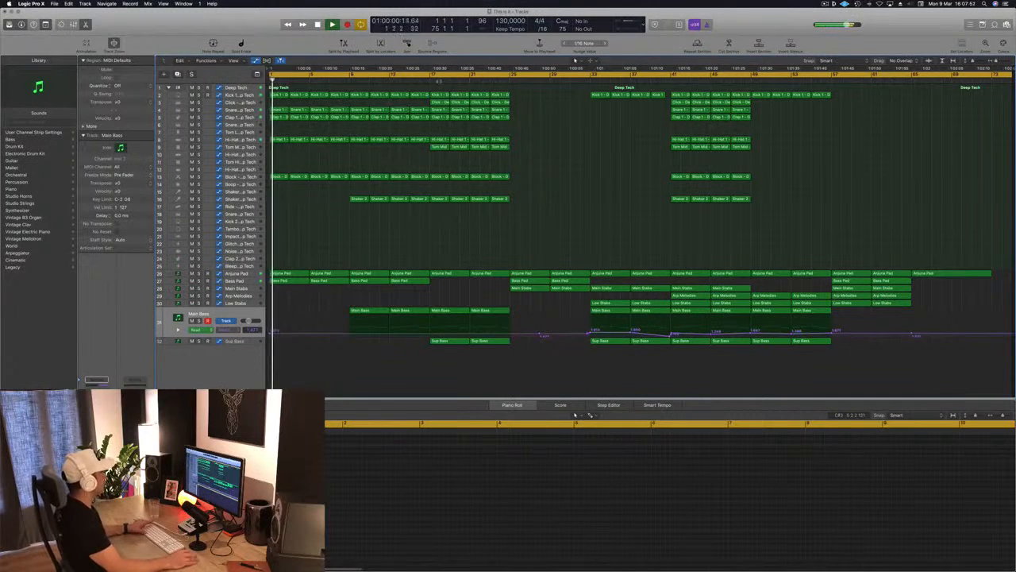
pyautogui.press('space')
pyautogui.click(429, 80)
pyautogui.press('space')
pyautogui.click(428, 80)
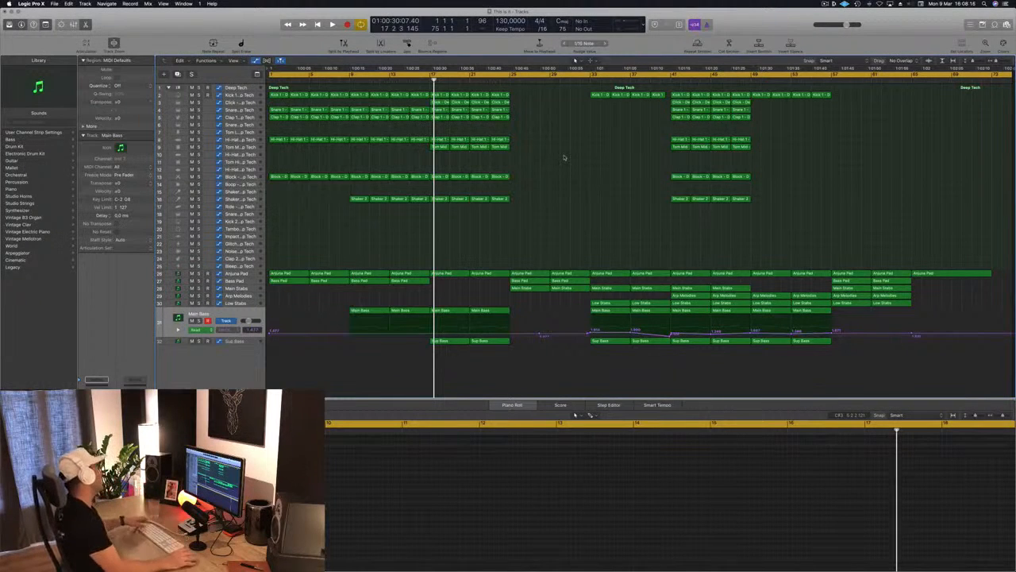
pyautogui.press('Return')
pyautogui.press('space')
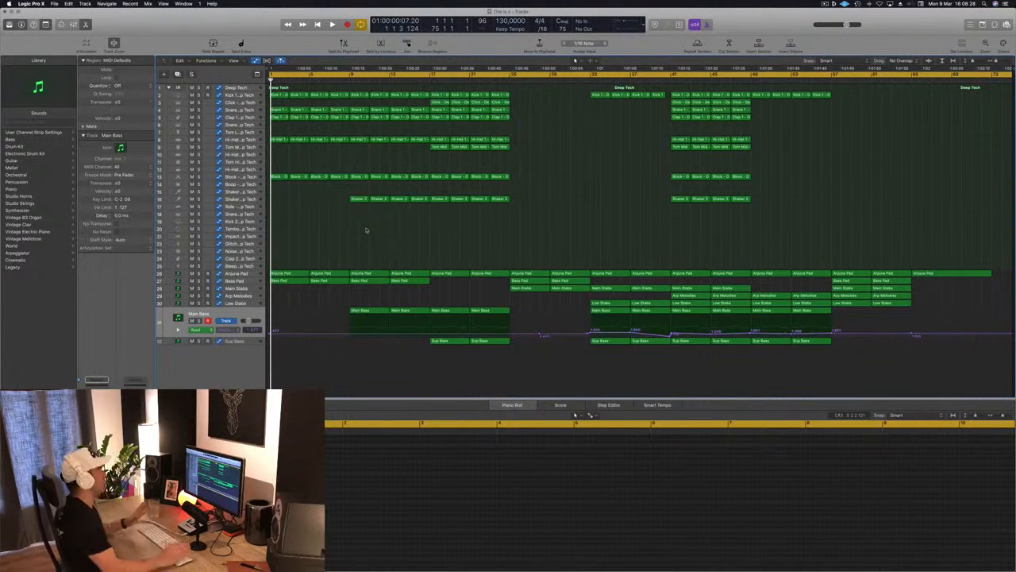
# Open the mixer and look through the channel strips of all tracks while the song plays from the beginning
pyautogui.press('x')
pyautogui.press('space')
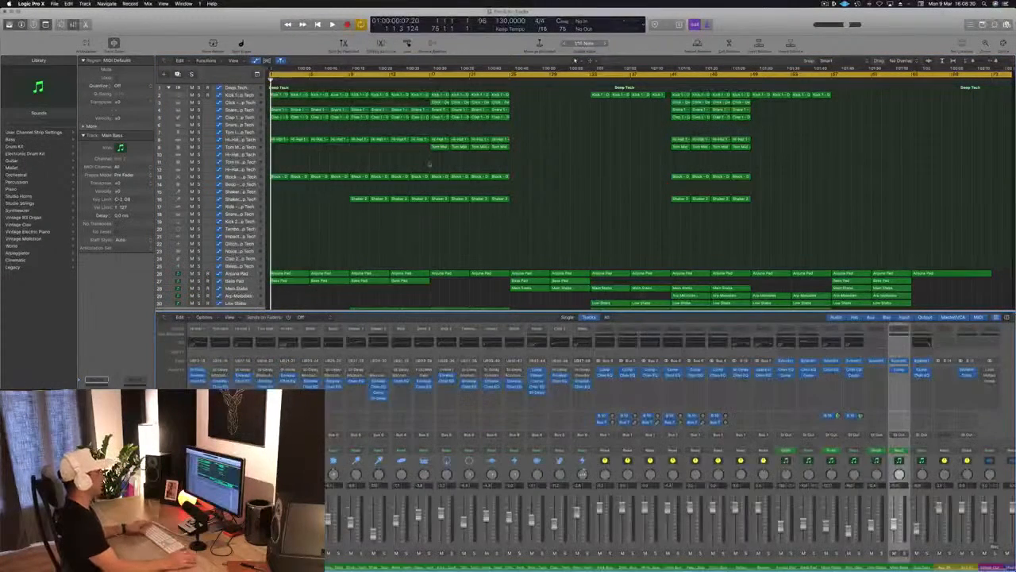
pyautogui.hscroll(1, 740, 524)
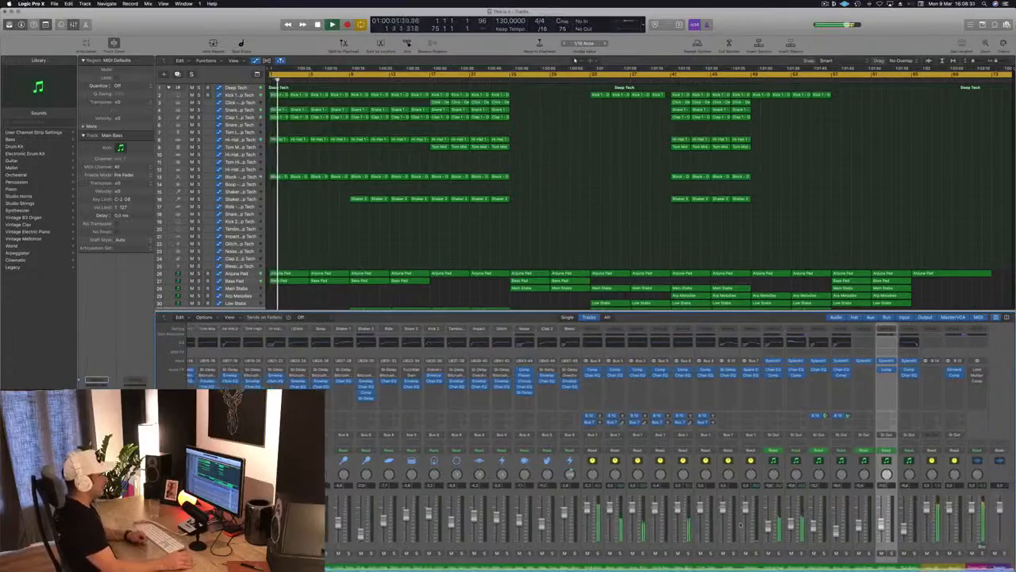
pyautogui.hscroll(-4, 741, 524)
pyautogui.hscroll(-3, 741, 523)
pyautogui.hscroll(3, 747, 524)
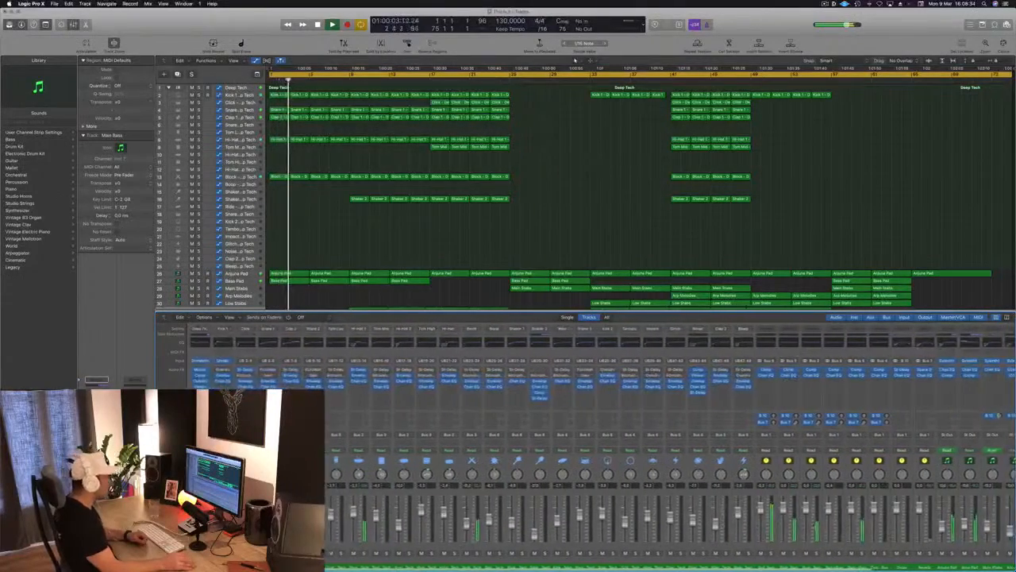
pyautogui.hscroll(2, 798, 524)
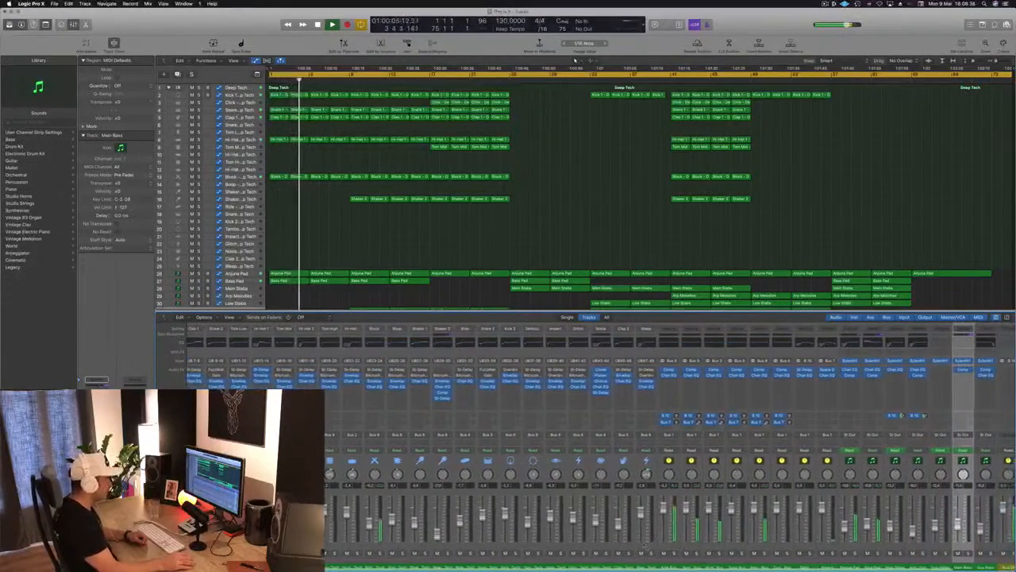
pyautogui.hscroll(-1, 805, 530)
pyautogui.hscroll(-3, 805, 531)
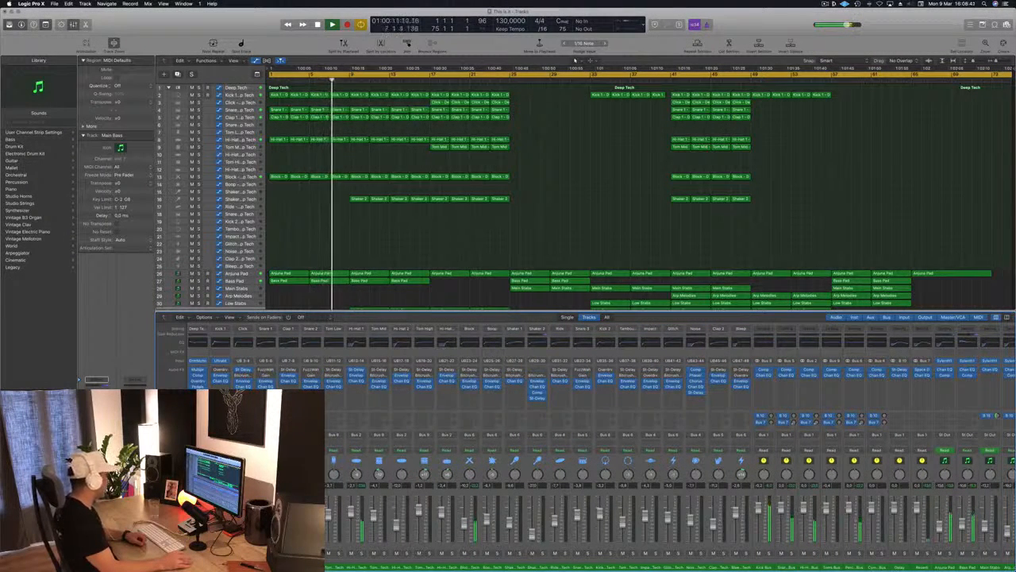
# Audition the Deep Tech drum stack in solo, turn its solo off again and look at the remaining mixer channels
pyautogui.press('s')
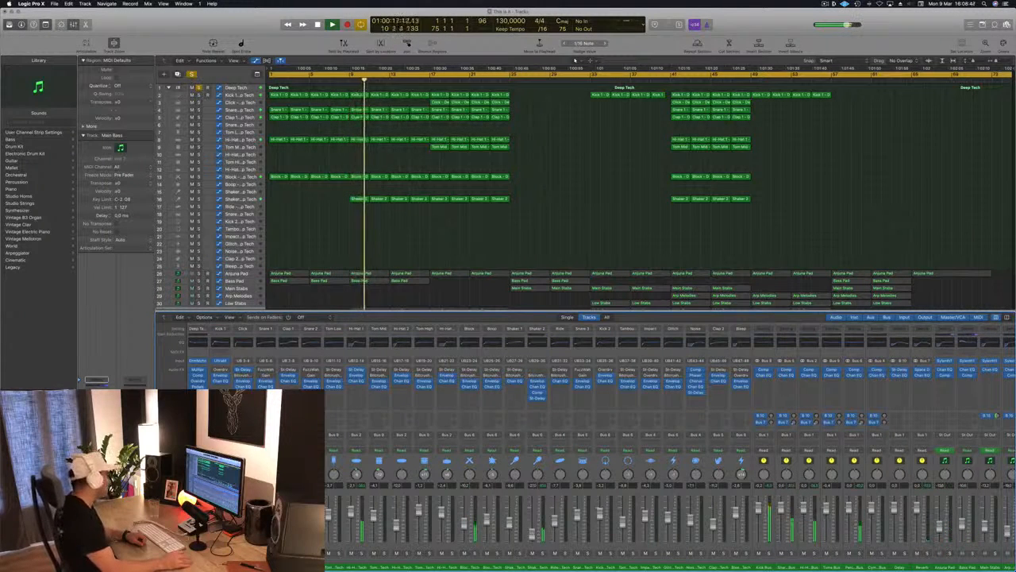
pyautogui.press('s')
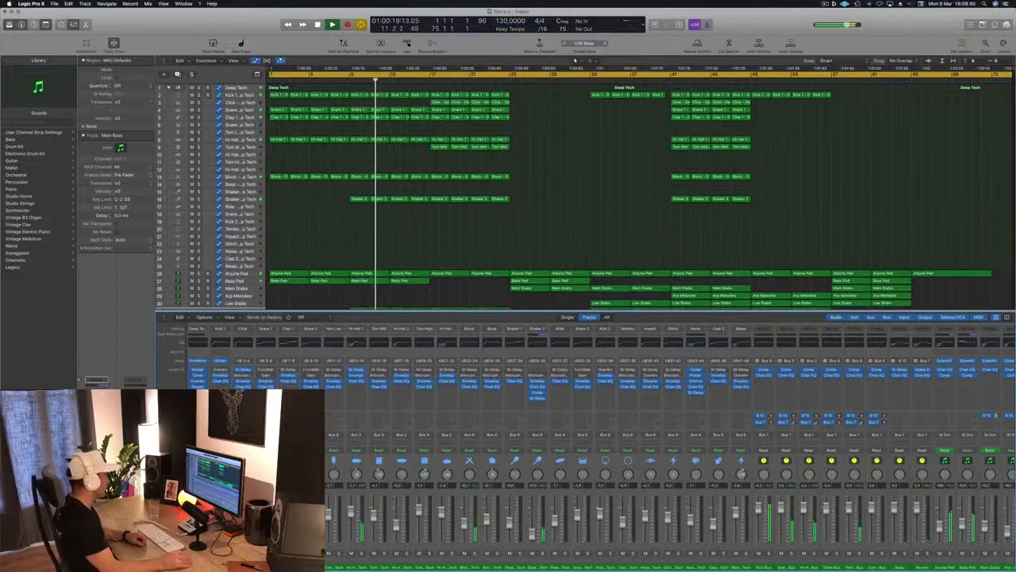
pyautogui.hscroll(5, 536, 549)
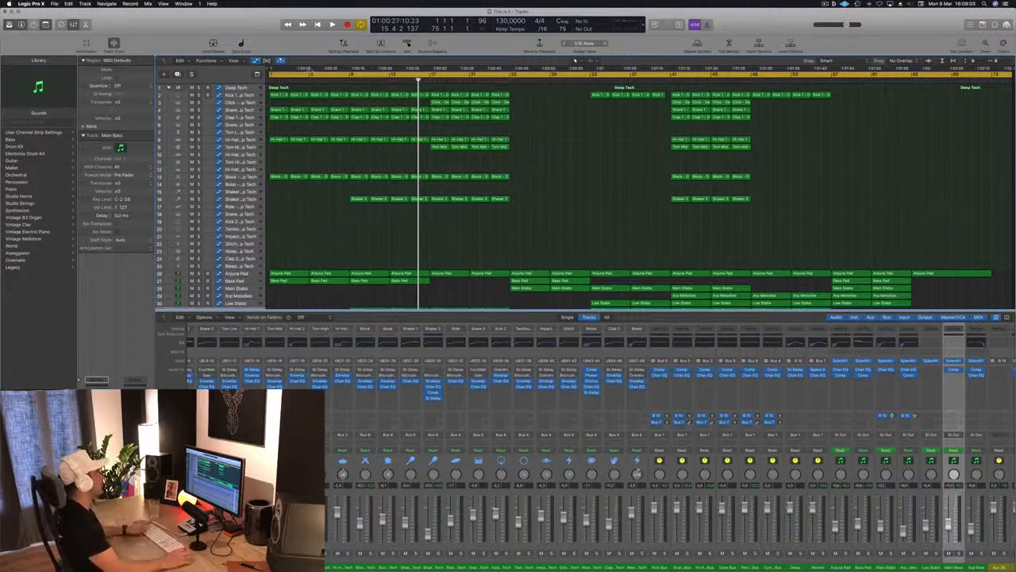
# Set the cycle range to bars 1 through 8, enlarge the arrangement horizontally and play the looped intro
pyautogui.keyDown('shift'); pyautogui.click(334, 77); pyautogui.keyUp('shift')
pyautogui.moveTo(274, 77); pyautogui.dragTo(350, 77)
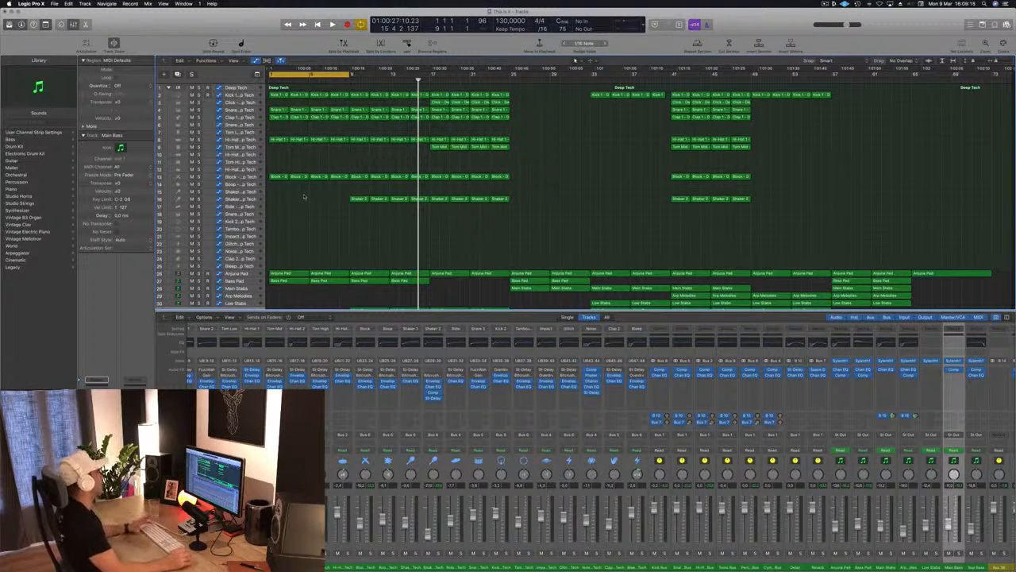
pyautogui.press('space')
pyautogui.press('super+Right')
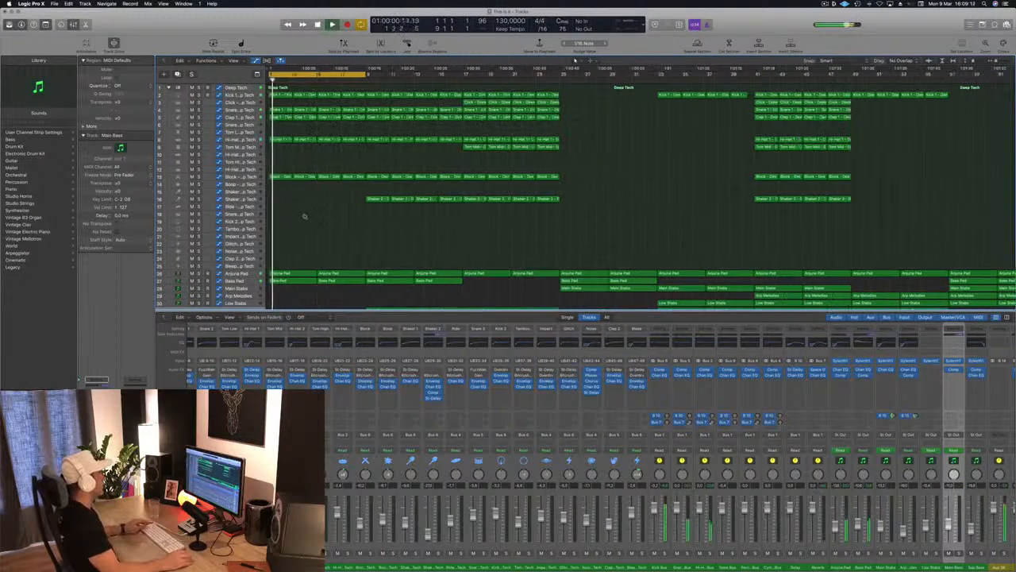
pyautogui.press('super+Up')
pyautogui.press('super+Up')
pyautogui.press('super+Down')
pyautogui.press('super+Down')
pyautogui.press('super+Up')
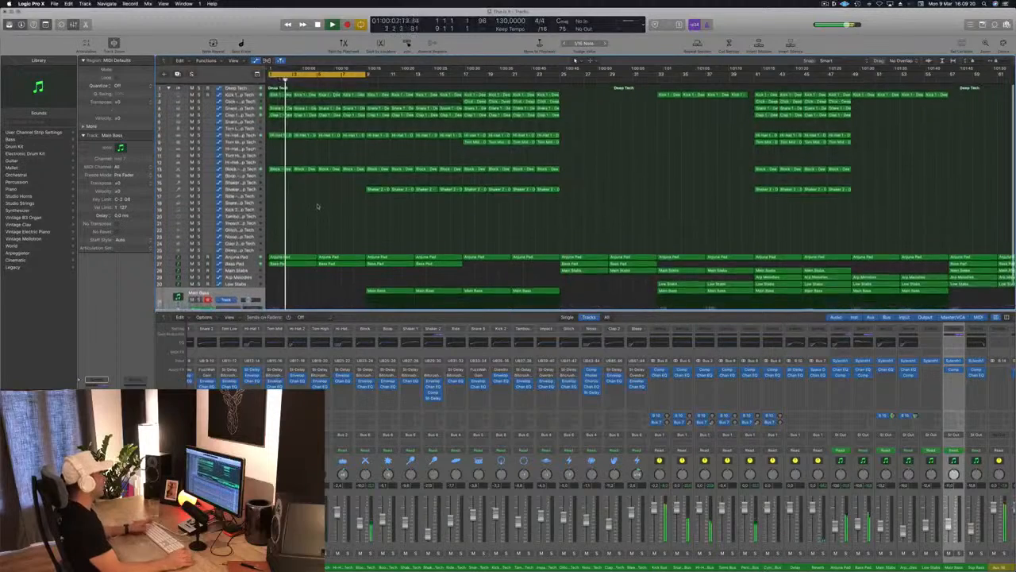
pyautogui.press('space')
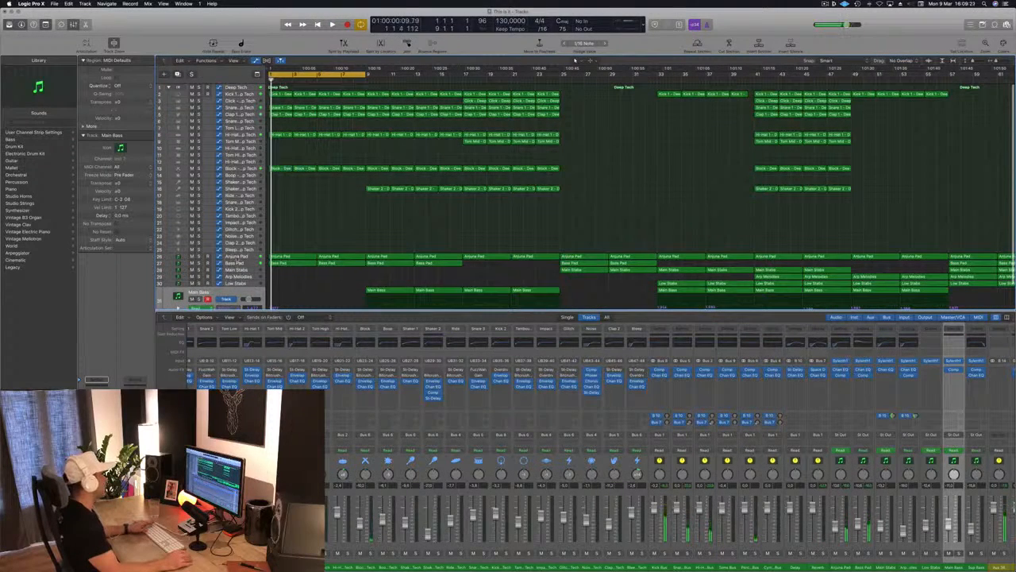
# Audition the Anjuna Pad and Bass Pad tracks in solo, and delete the two Anjuna Pad regions in bars 1 through 8
pyautogui.click(238, 258)
pyautogui.press('space')
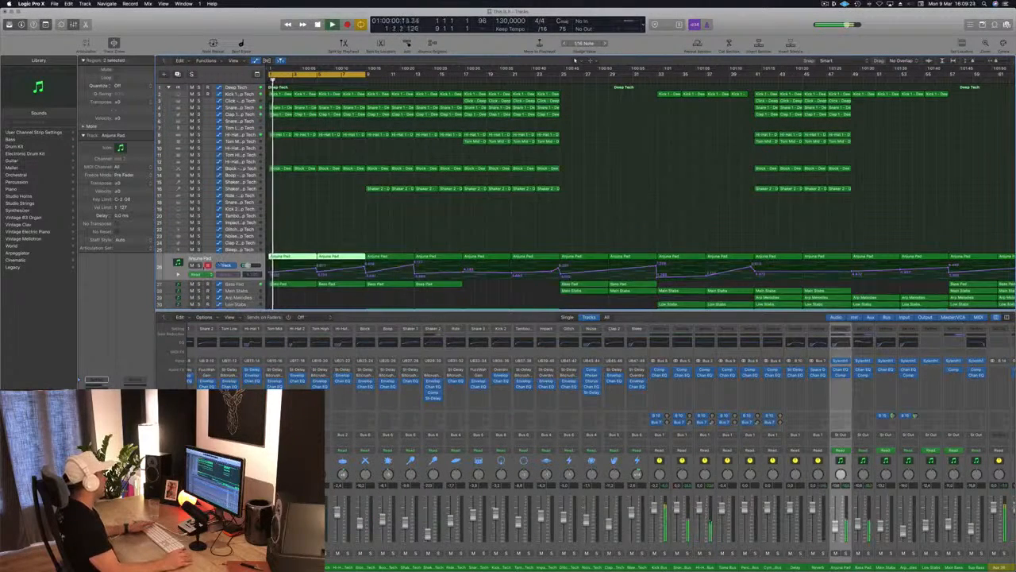
pyautogui.click(199, 266)
pyautogui.click(200, 266)
pyautogui.press('space')
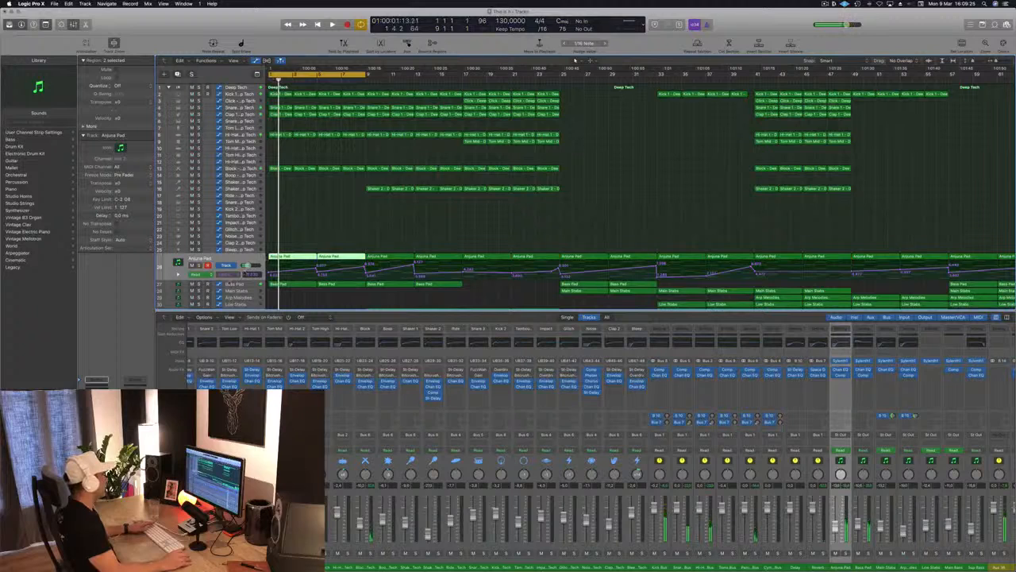
pyautogui.click(199, 283)
pyautogui.press('space')
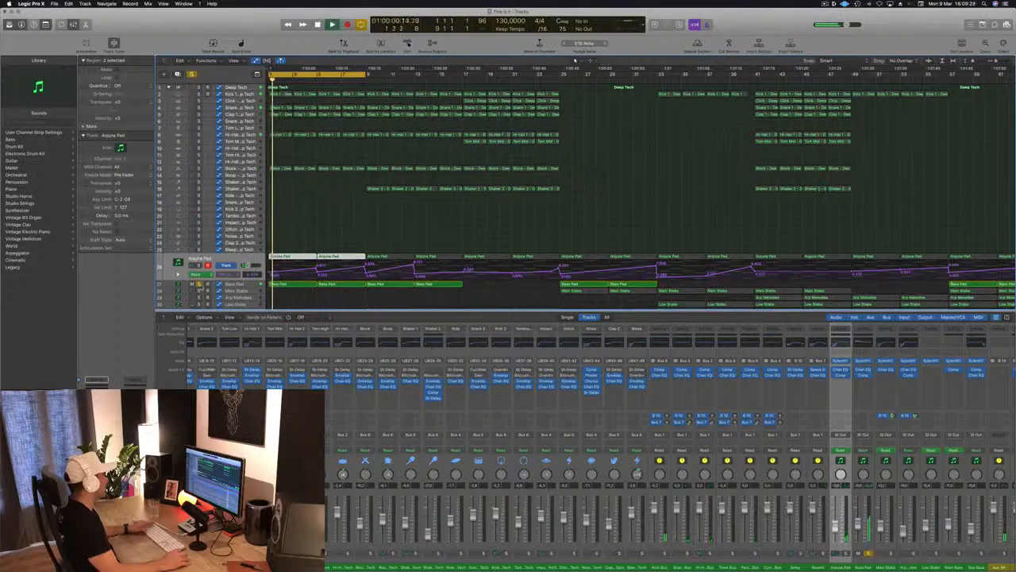
pyautogui.click(199, 283)
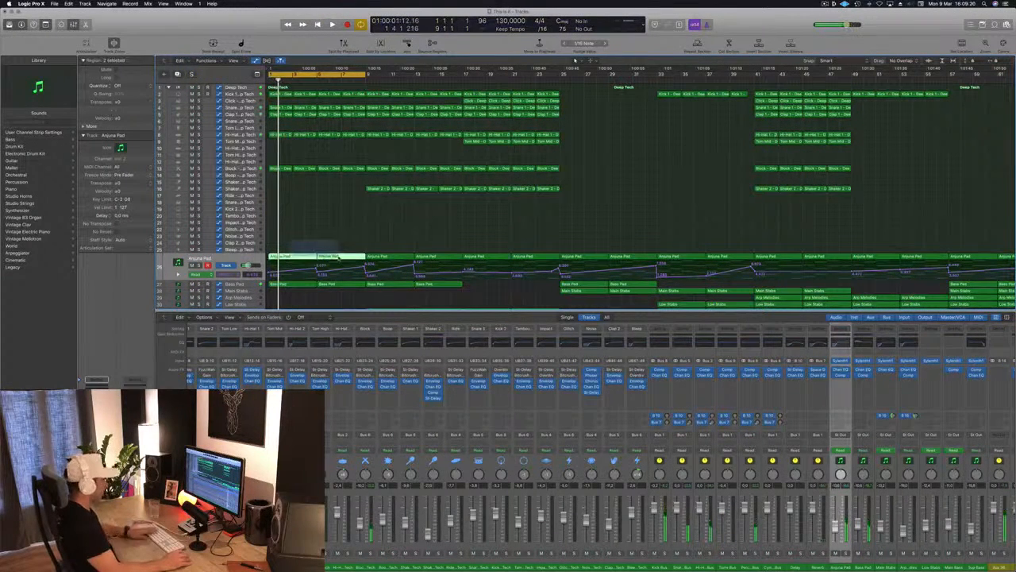
pyautogui.press('Delete')
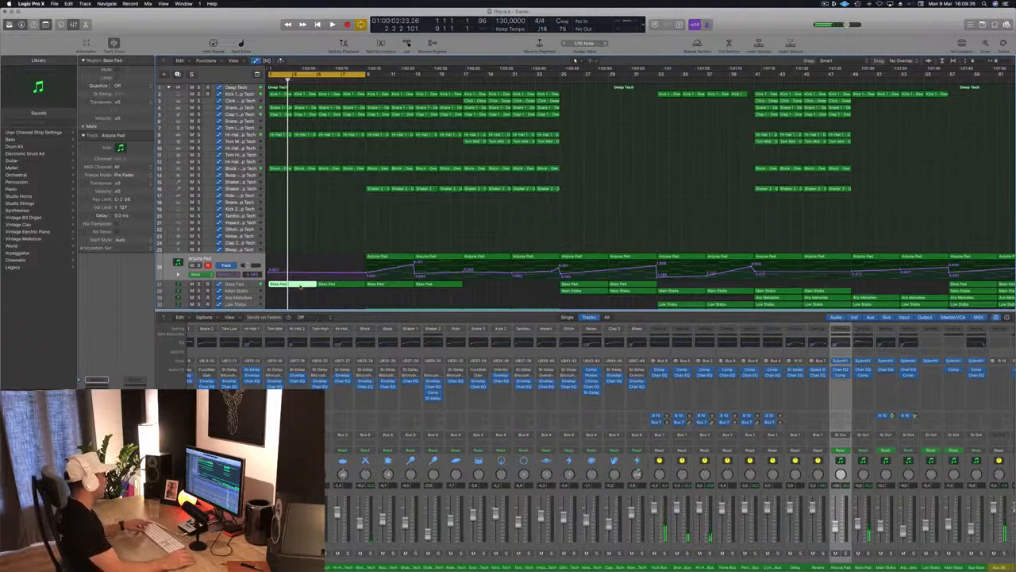
# In the first Bass Pad region, delete the last three notes and repeat the first note through bars 2, 3 and 4
pyautogui.doubleClick(294, 286)
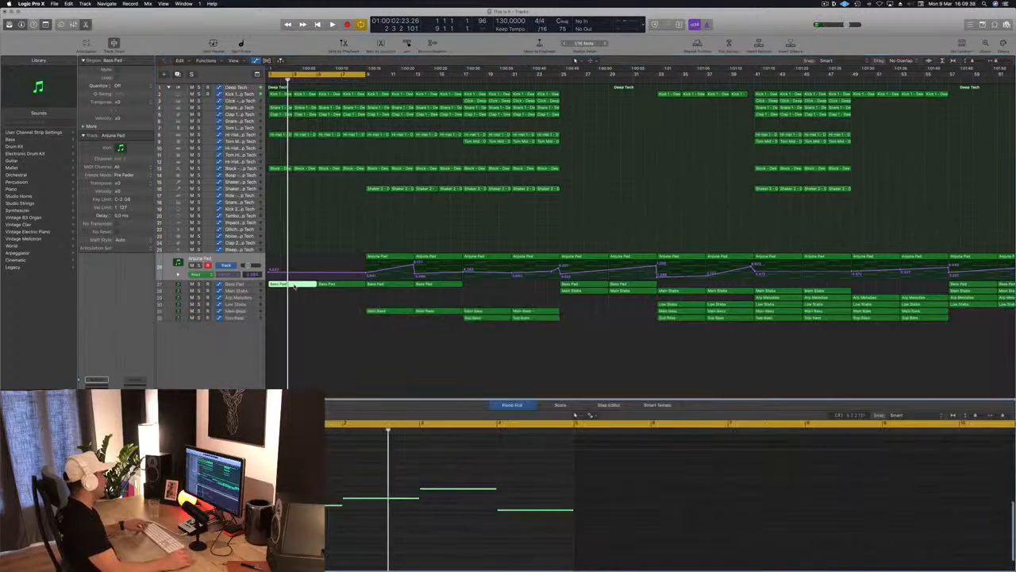
pyautogui.moveTo(378, 469); pyautogui.dragTo(572, 548)
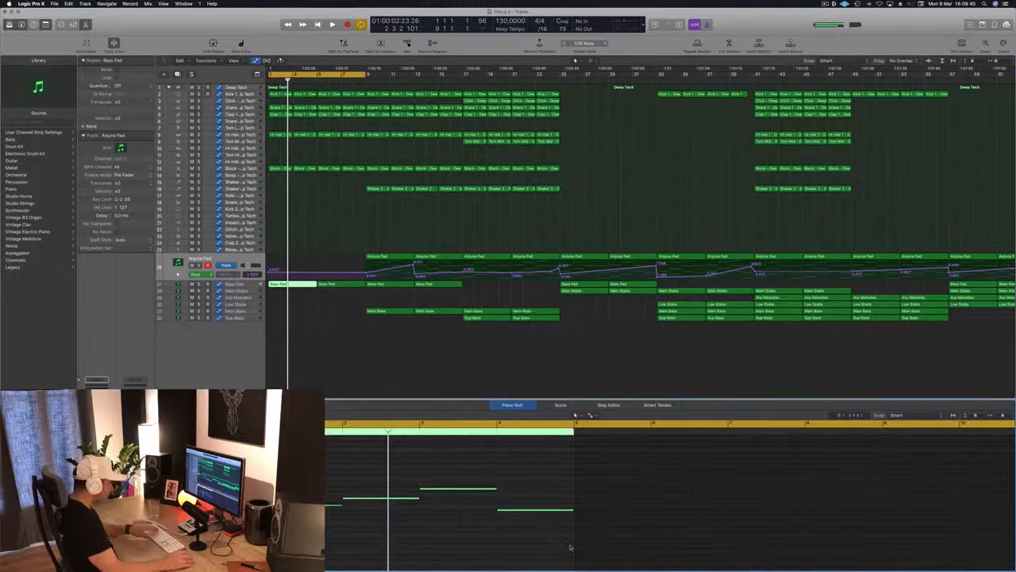
pyautogui.press('Delete')
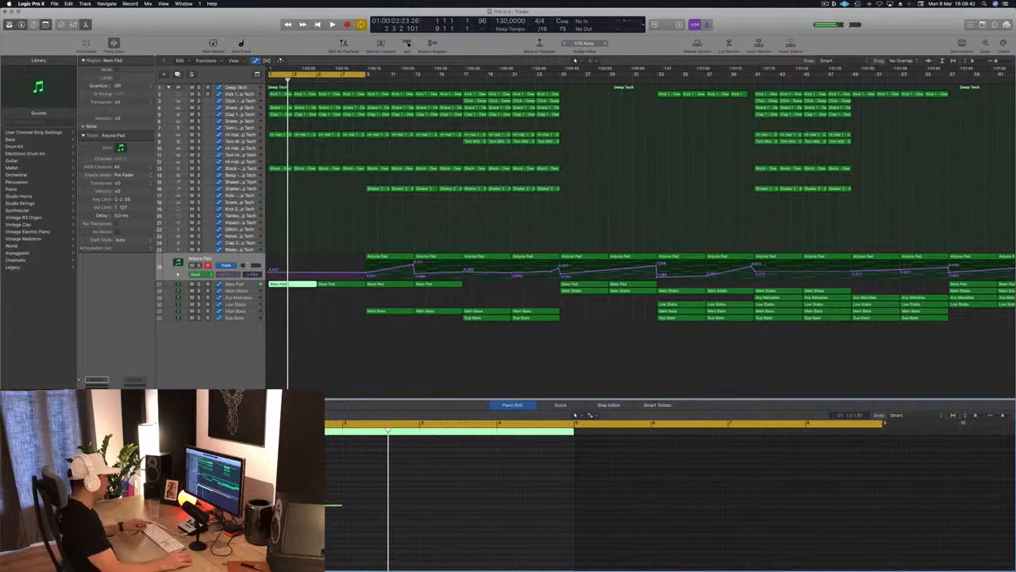
pyautogui.moveTo(308, 506); pyautogui.dragTo(465, 506)
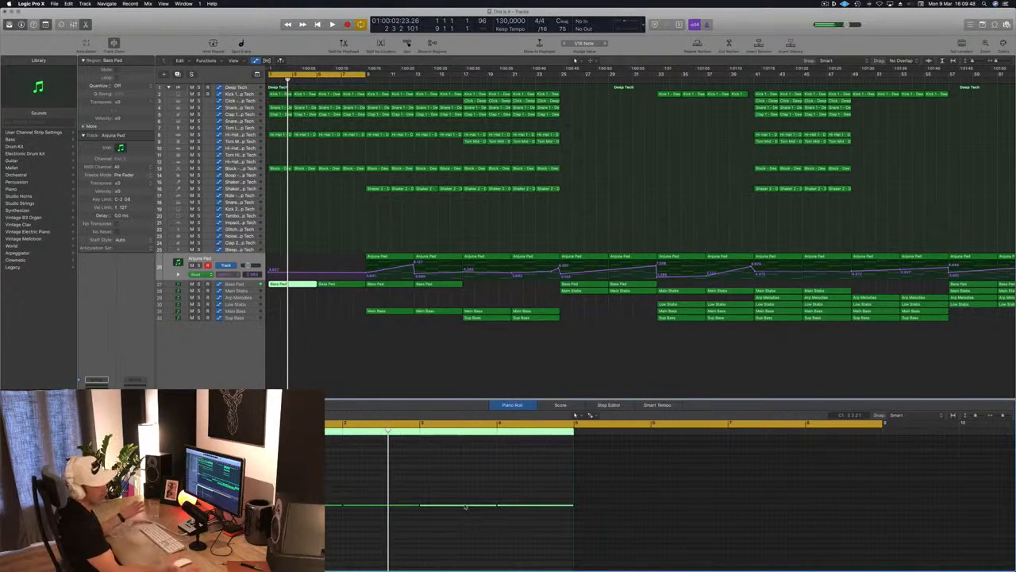
# Replace the second Bass Pad region at bar 5 with a copy of the edited first region
pyautogui.click(337, 284)
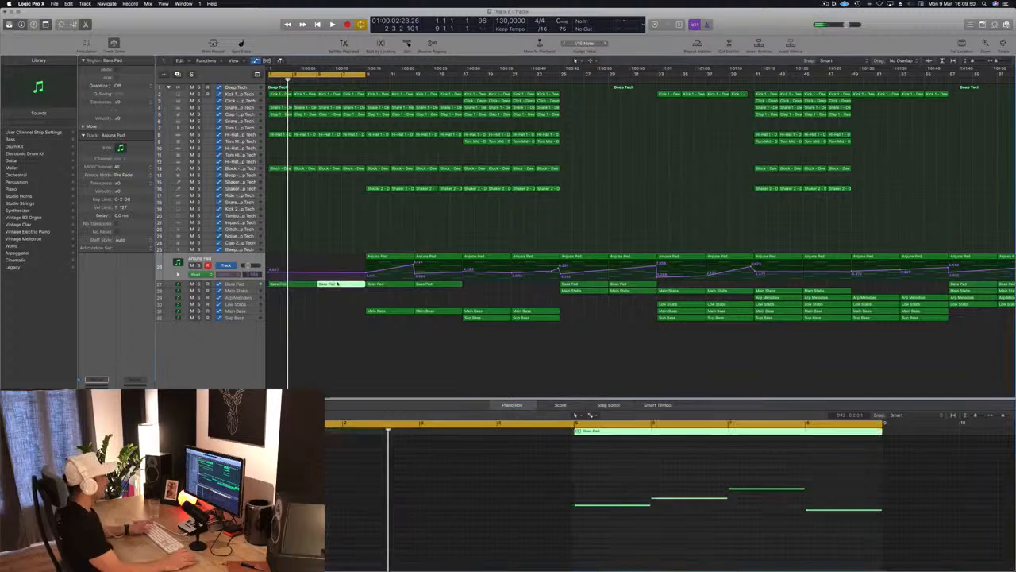
pyautogui.press('Delete')
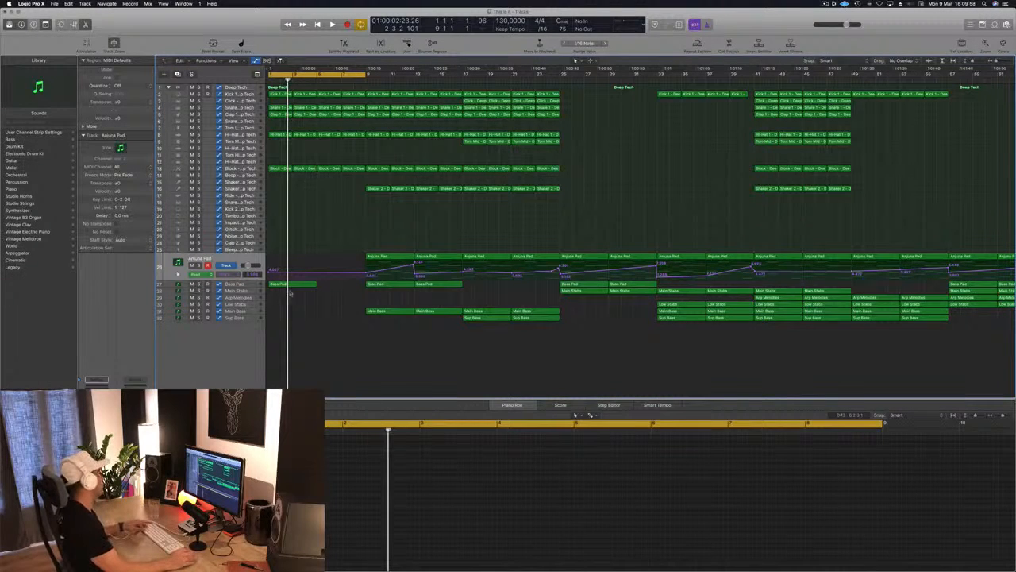
pyautogui.moveTo(291, 293); pyautogui.dragTo(341, 293)
# Play the looped intro and try out a one-bar region on the Noise track at bar 4
pyautogui.press('space')
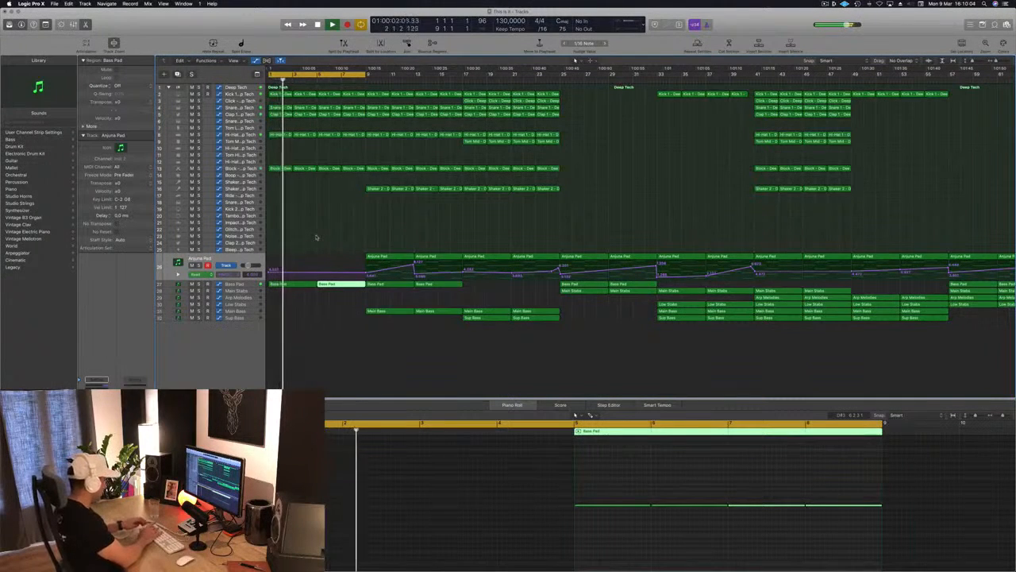
pyautogui.click(312, 236)
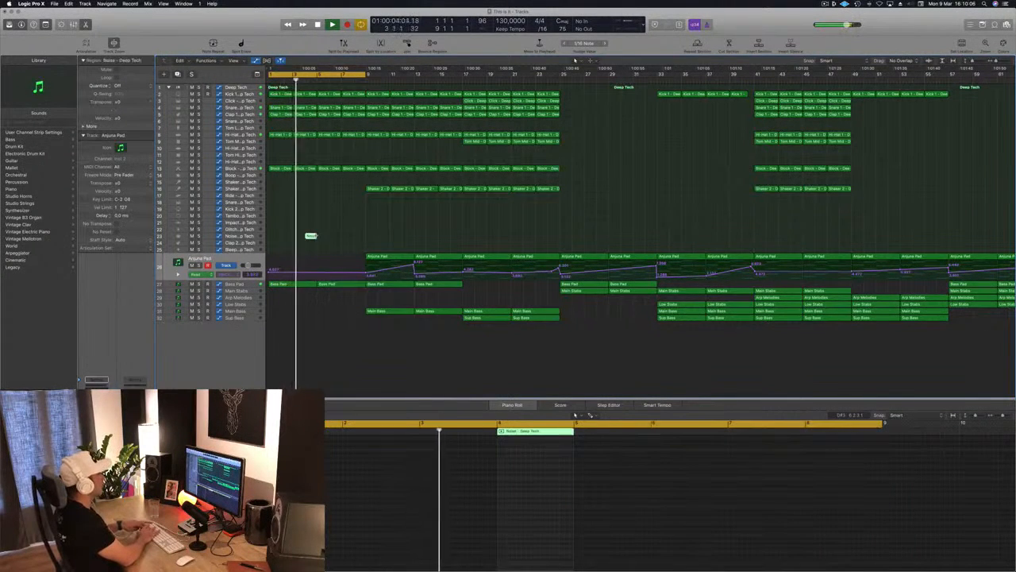
pyautogui.click(346, 237)
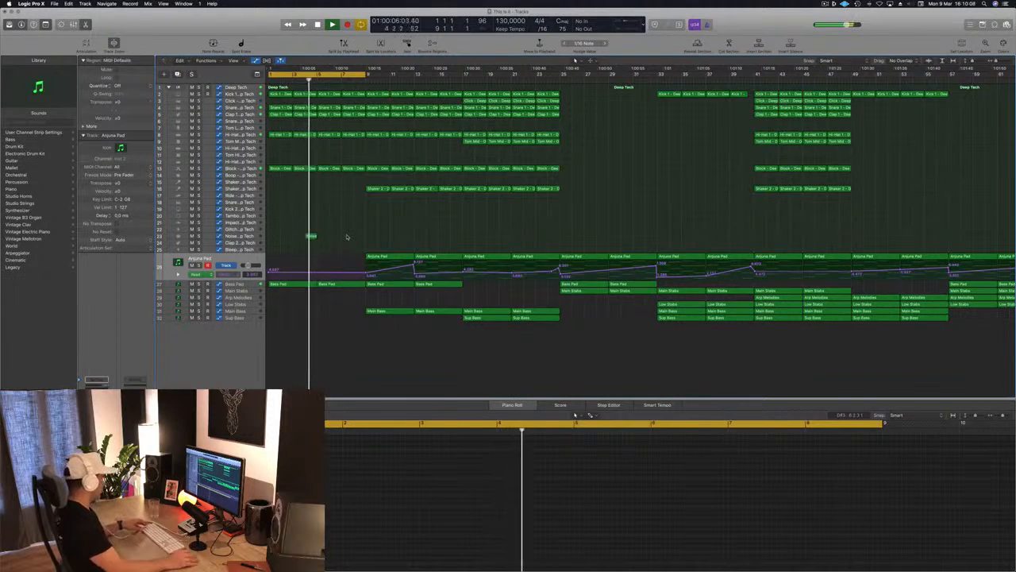
pyautogui.press('space')
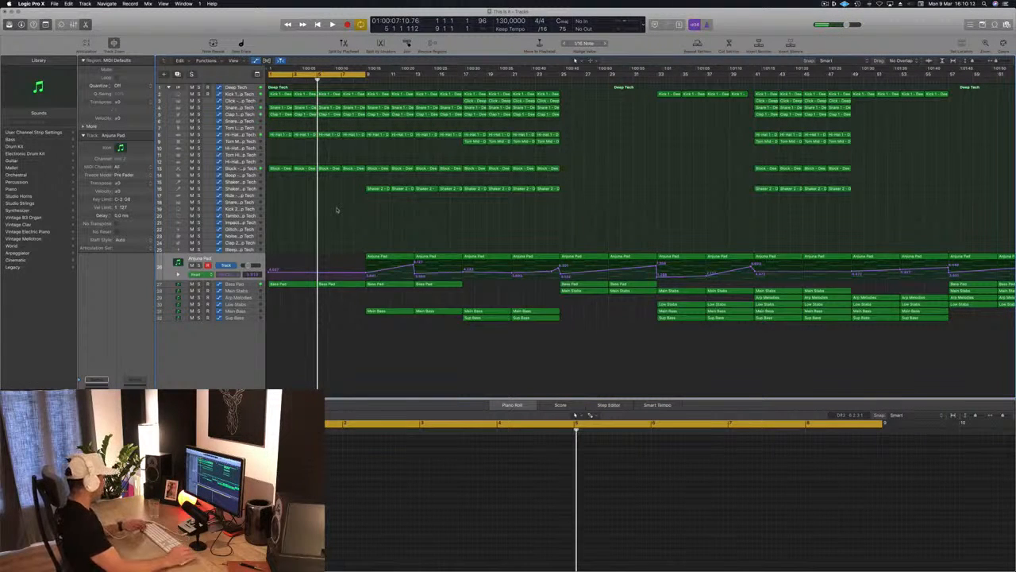
# Repeat the cycled bars 1 through 8 three more times ahead of the following sections, and play back the extended intro
pyautogui.press('ctrl+super+r')
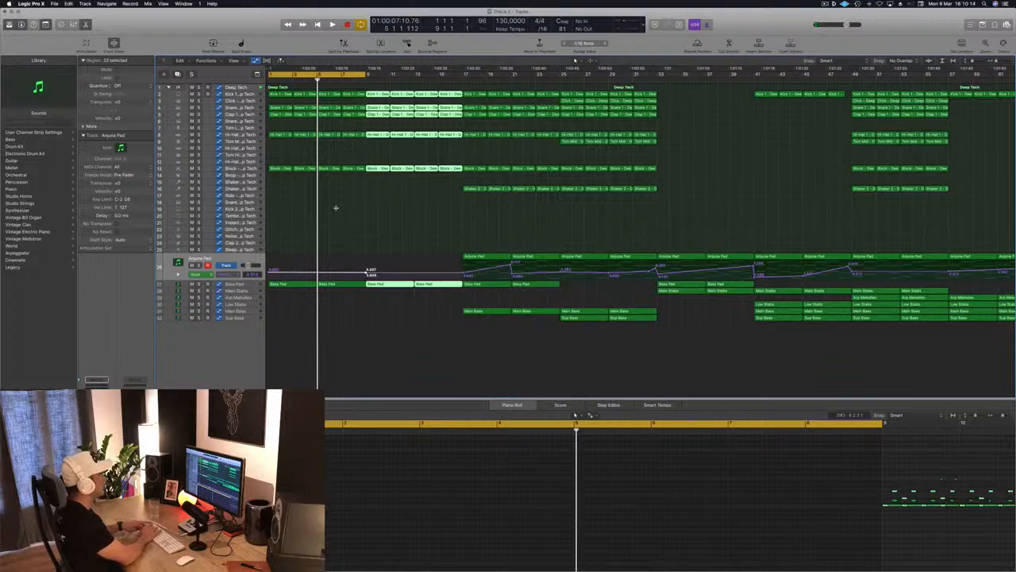
pyautogui.press('ctrl+super+r')
pyautogui.press('ctrl+super+r')
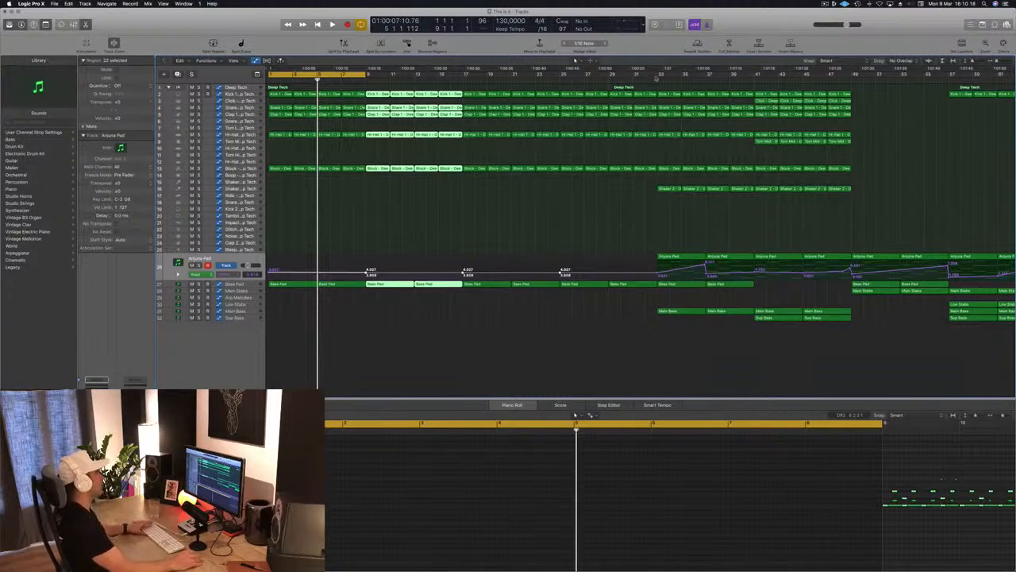
pyautogui.click(409, 211)
pyautogui.press('space')
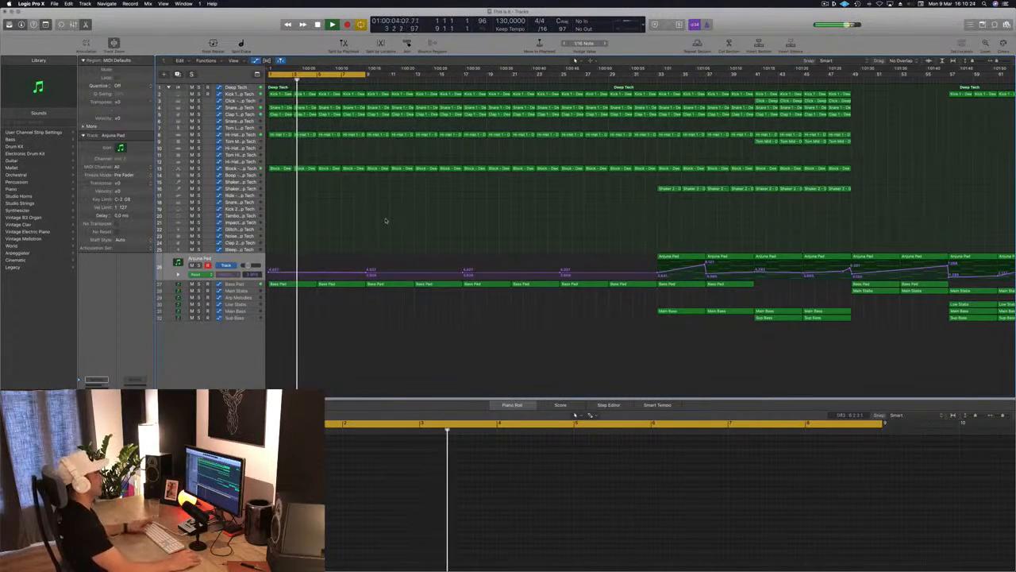
pyautogui.hscroll(-3, 433, 233)
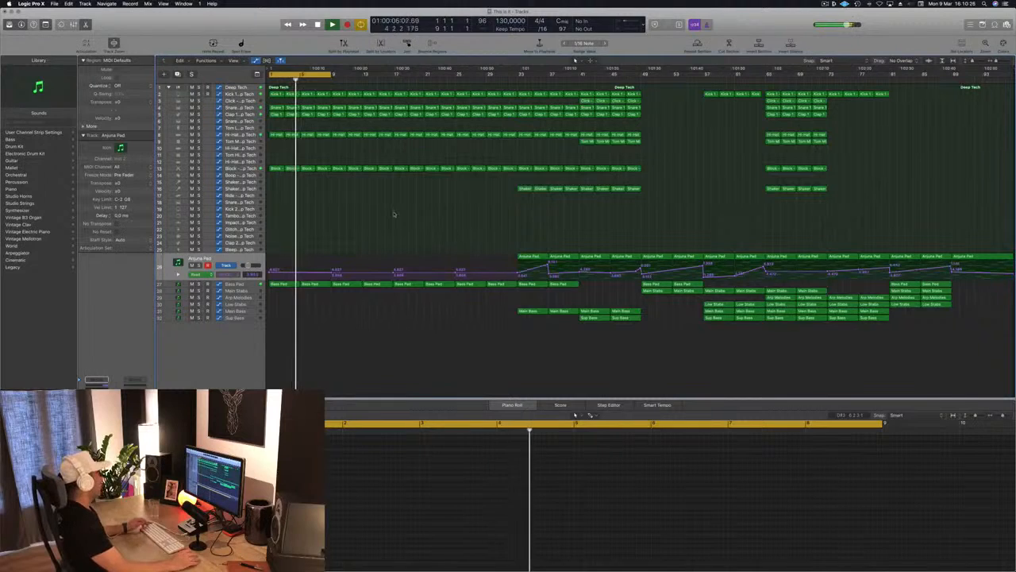
pyautogui.hscroll(4, 369, 222)
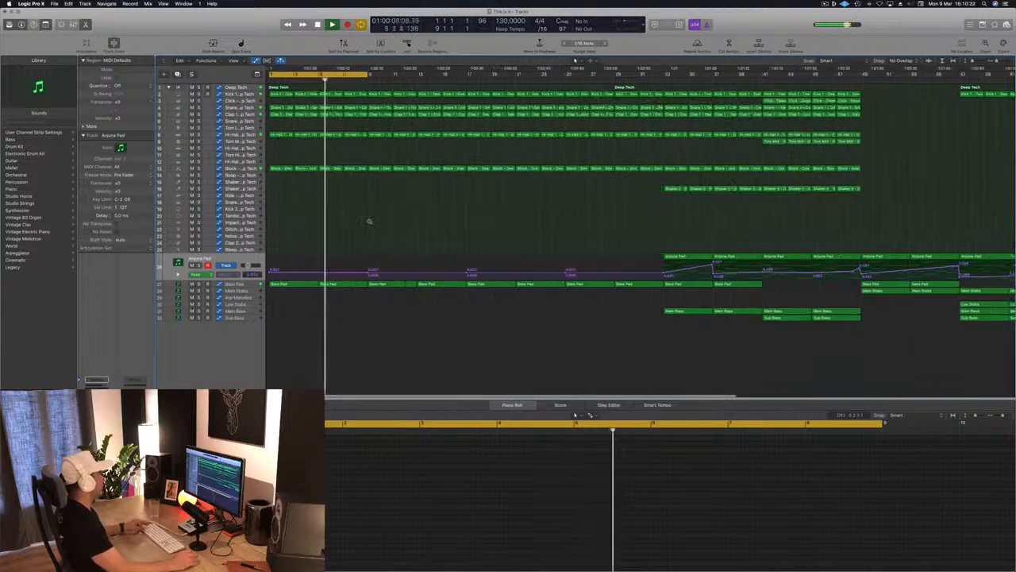
pyautogui.hscroll(-2, 365, 222)
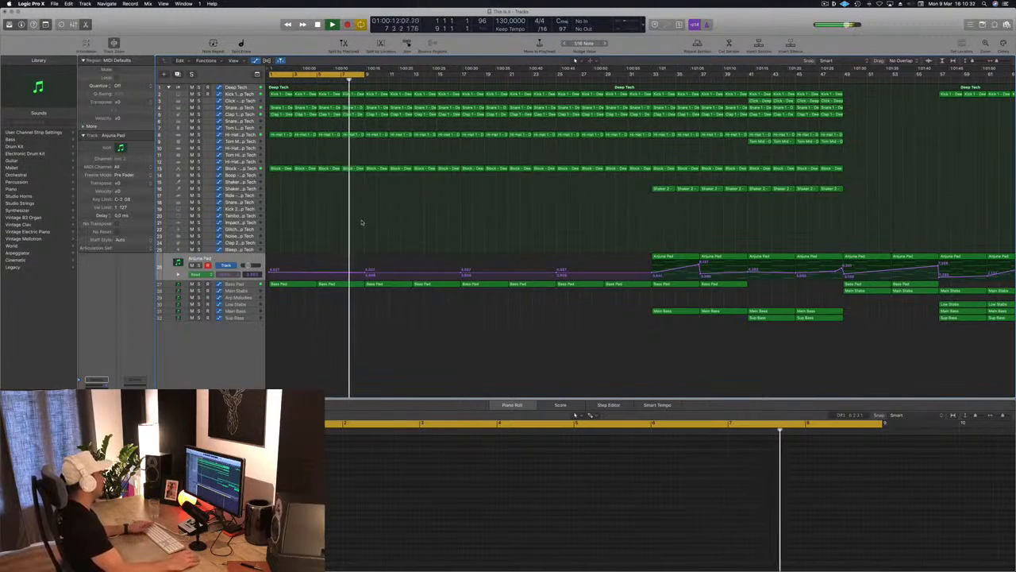
# Open the Bass Pad track's Sylenth1, decline the new version download, and adjust oscillator A2's voices while the loop plays
pyautogui.click(238, 284)
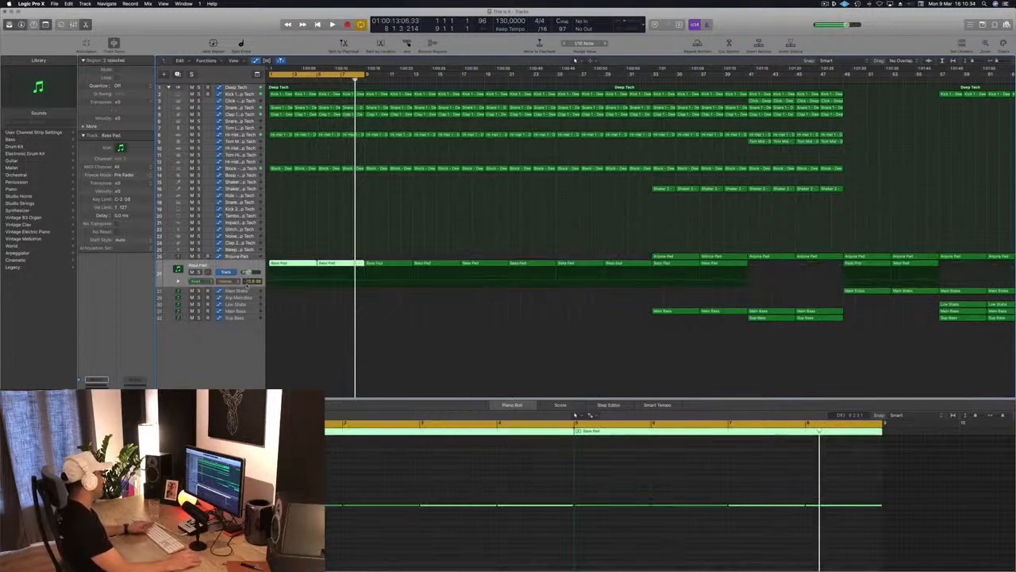
pyautogui.click(97, 408)
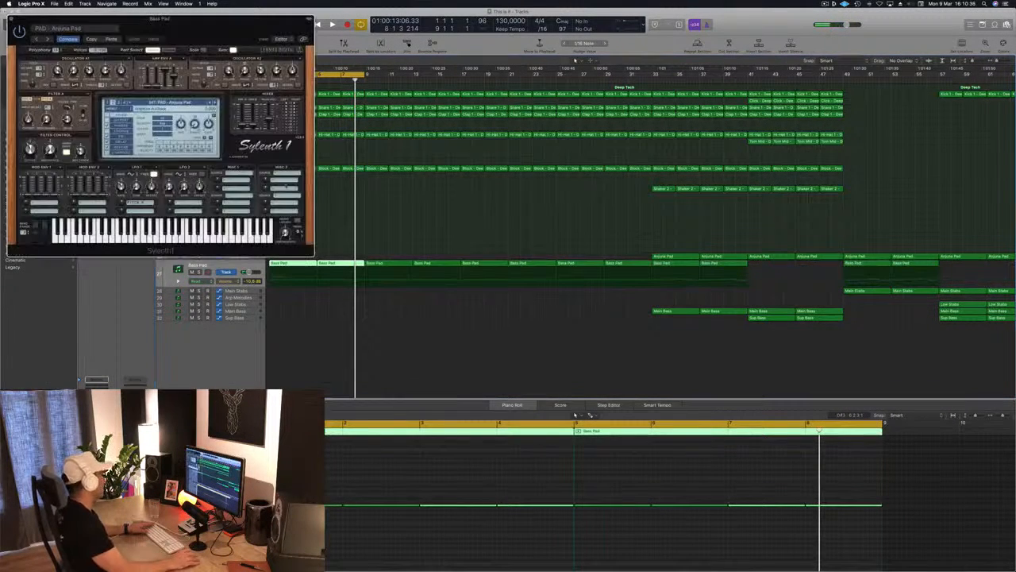
pyautogui.moveTo(228, 30); pyautogui.dragTo(782, 119)
pyautogui.press('Return')
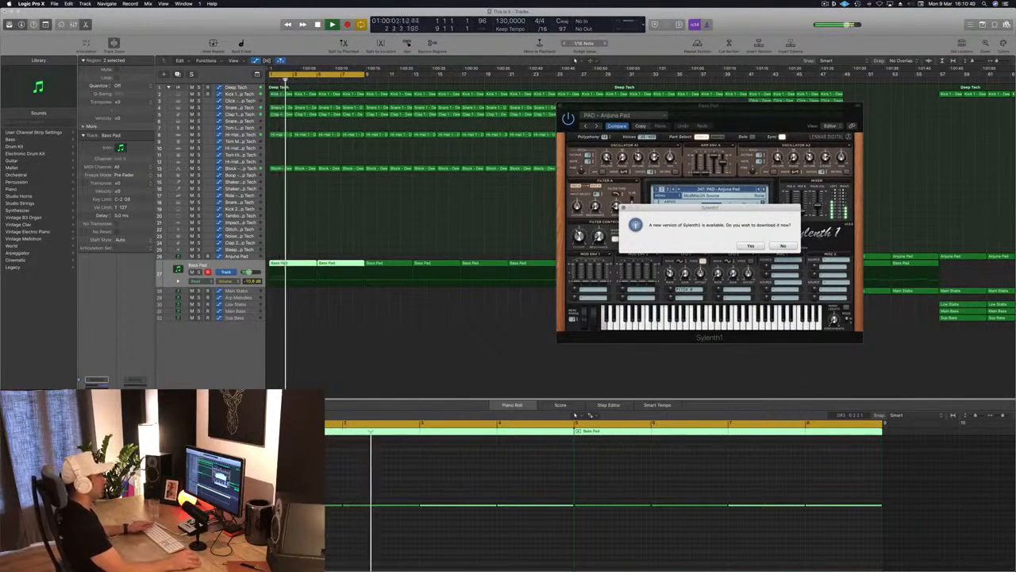
pyautogui.click(783, 245)
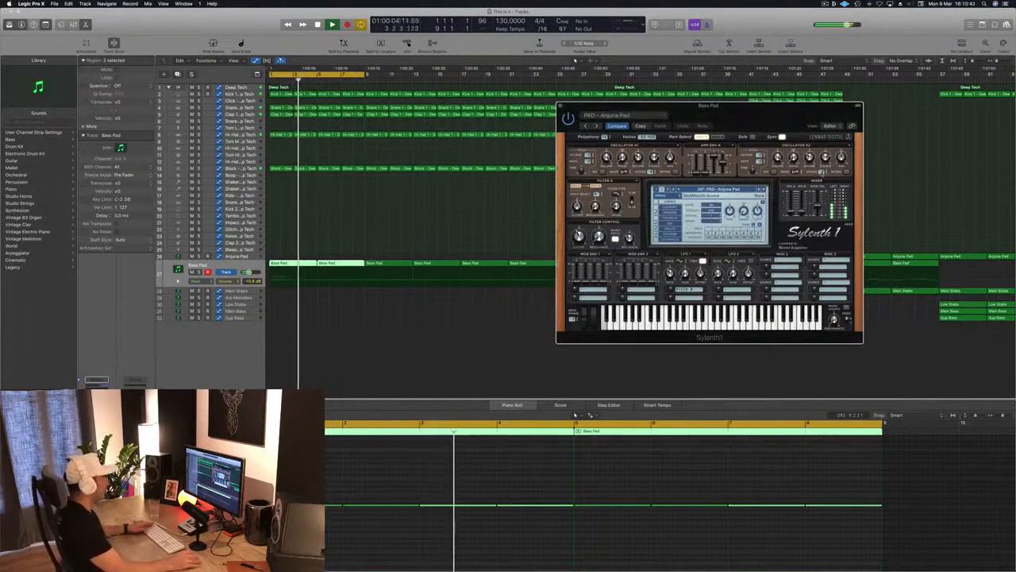
pyautogui.press('space')
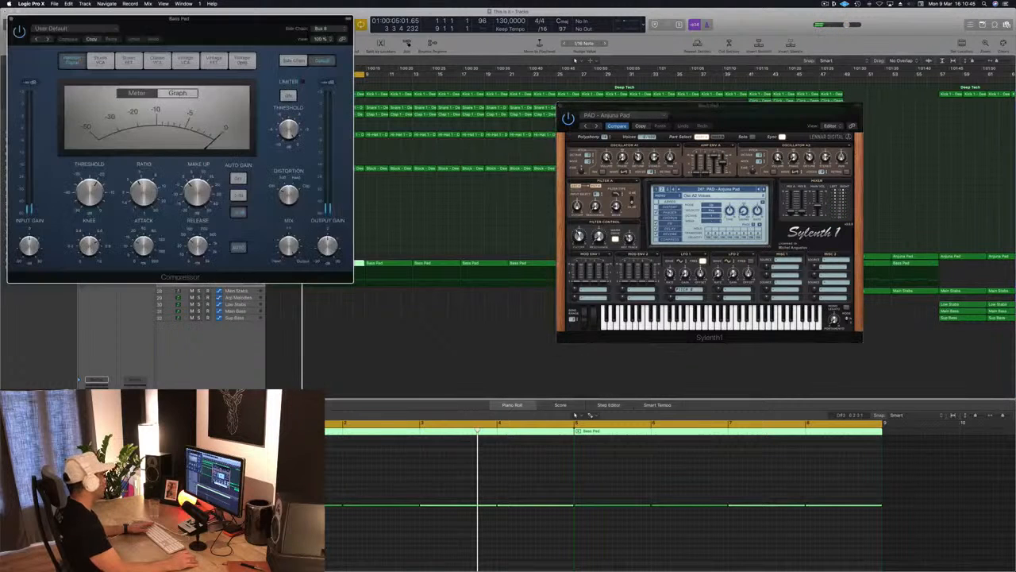
# Adjust the threshold of the Bass Pad's side-chained Compressor during playback and set the track volume to -14.0 dB
pyautogui.moveTo(162, 27); pyautogui.dragTo(368, 118)
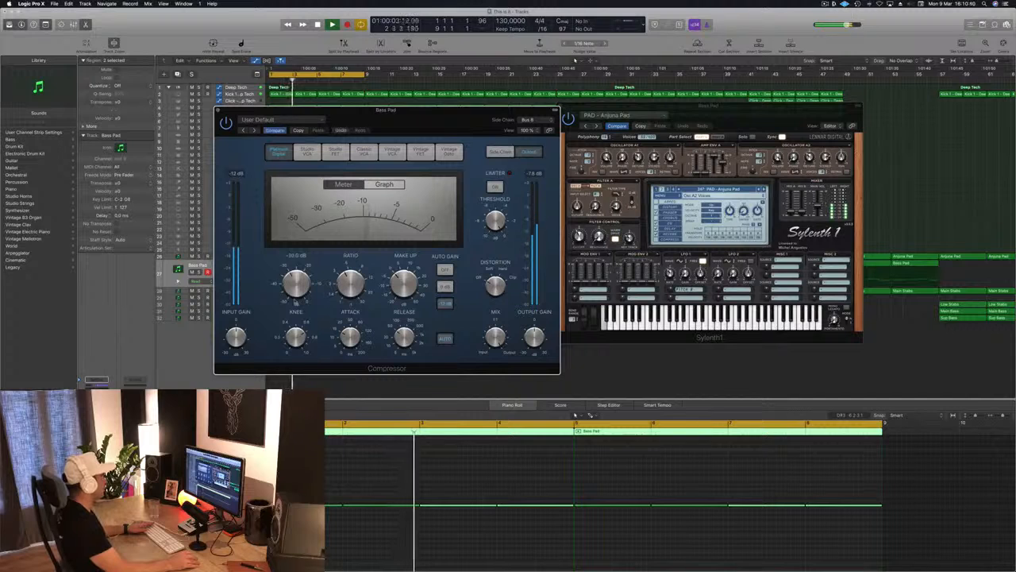
pyautogui.click(499, 151)
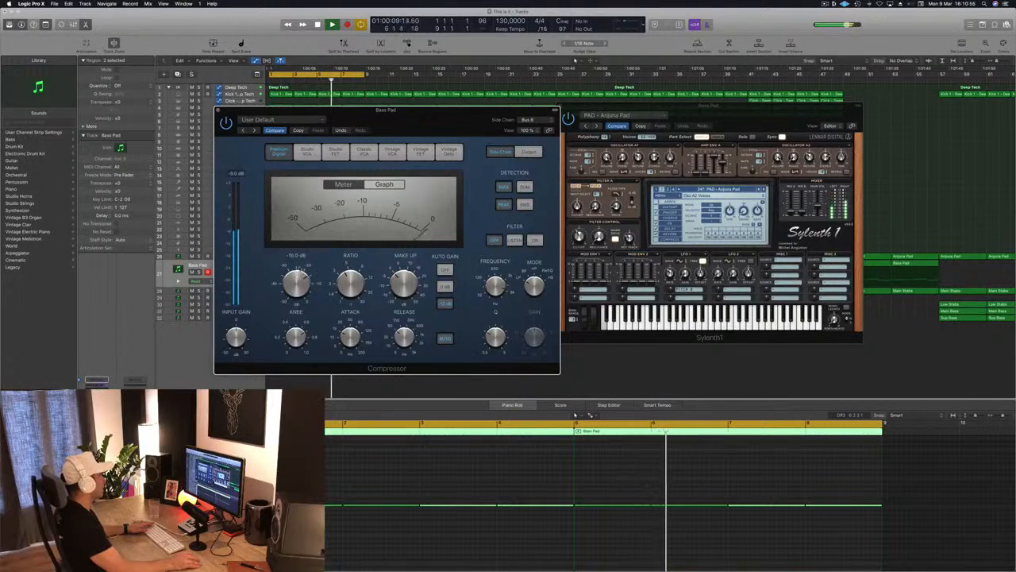
pyautogui.press('super+w')
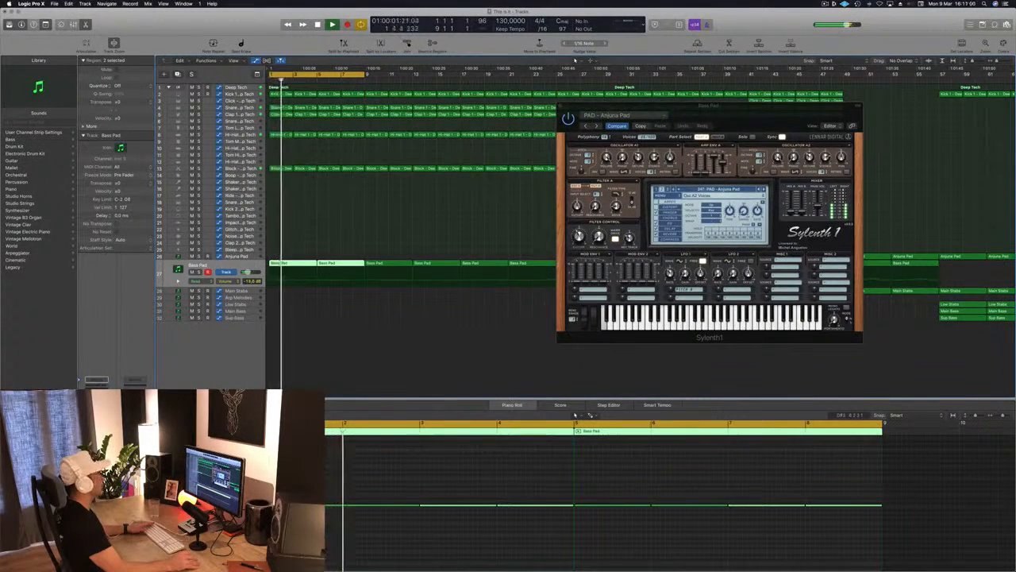
# Write a short pass of Sylenth1 filter cutoff automation on the Bass Pad track in Touch mode
pyautogui.moveTo(762, 113); pyautogui.dragTo(691, 118)
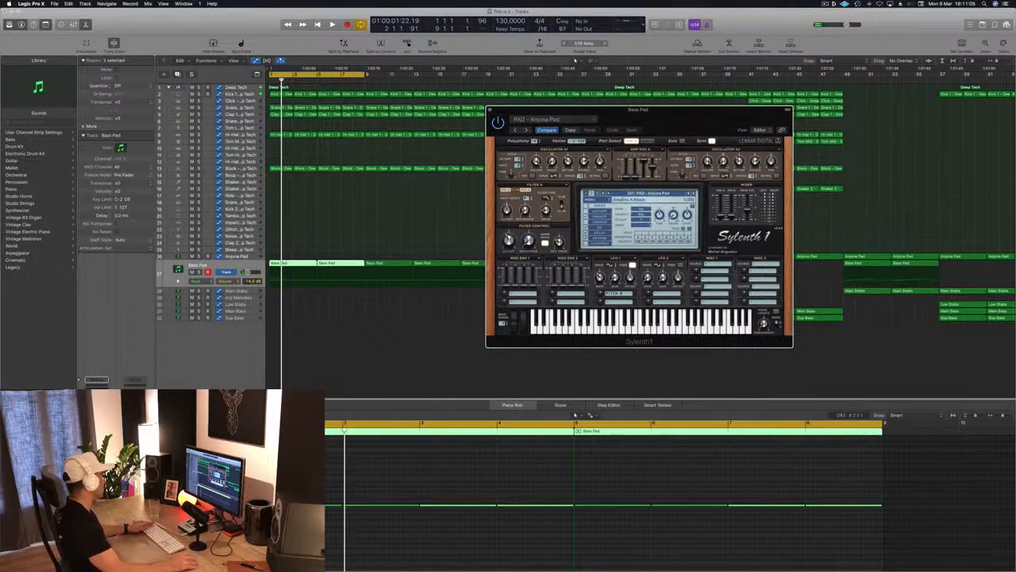
pyautogui.press('super+w')
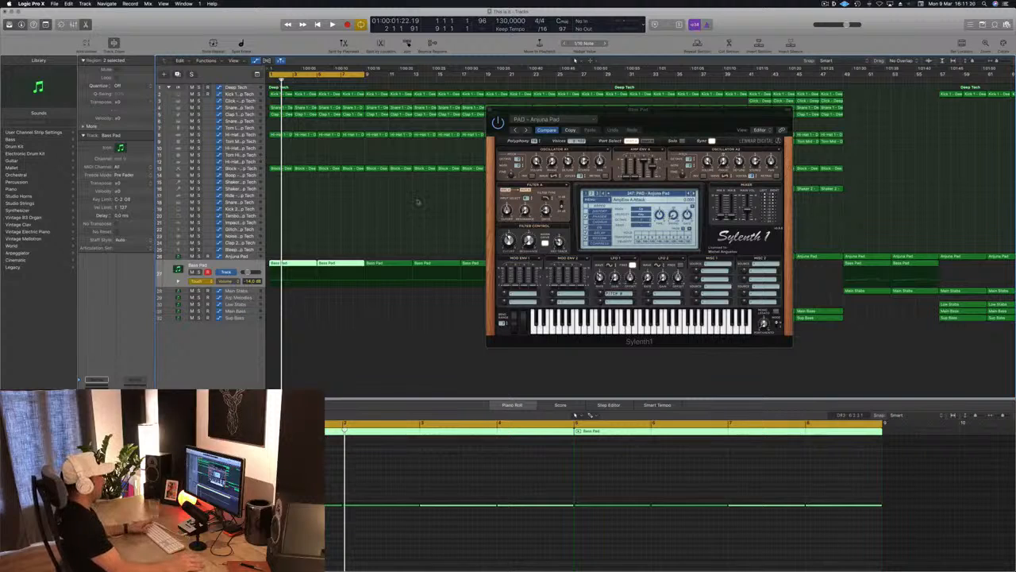
pyautogui.press('space')
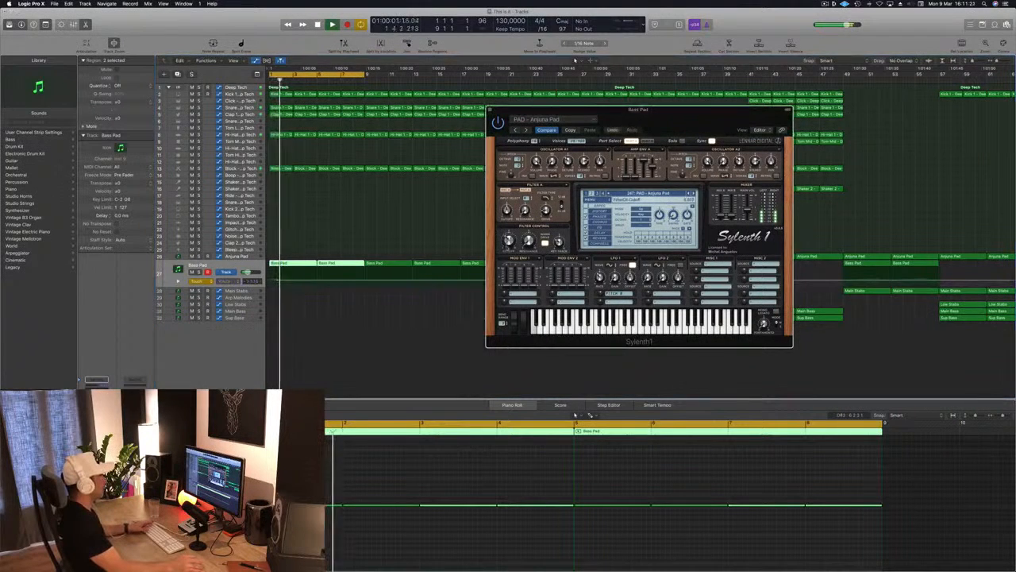
pyautogui.press('space')
pyautogui.click(489, 110)
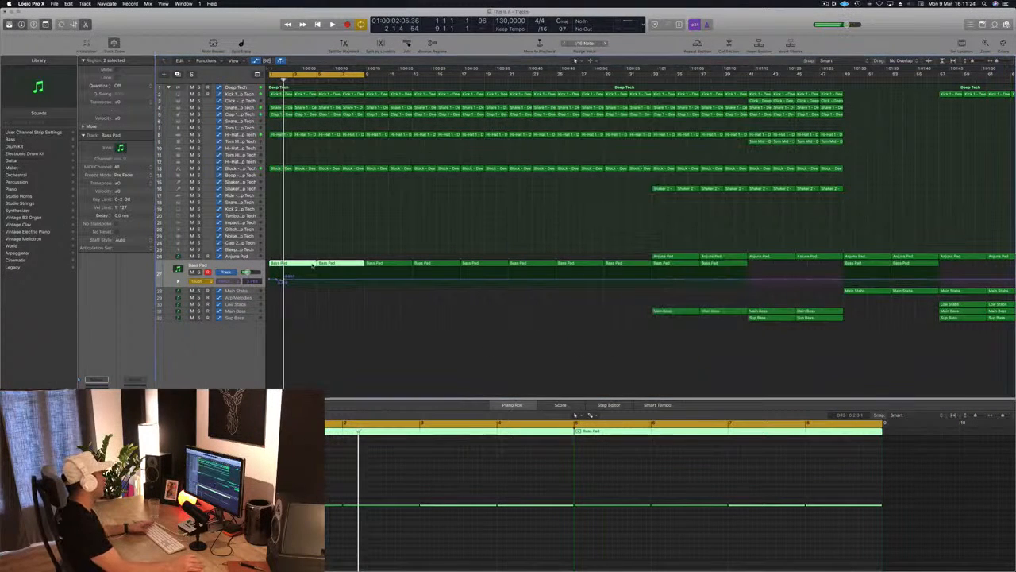
# Shape the Bass Pad cutoff automation with points at bars 1, 5 and 9 rising up to bar 5, in Read mode
pyautogui.click(273, 280)
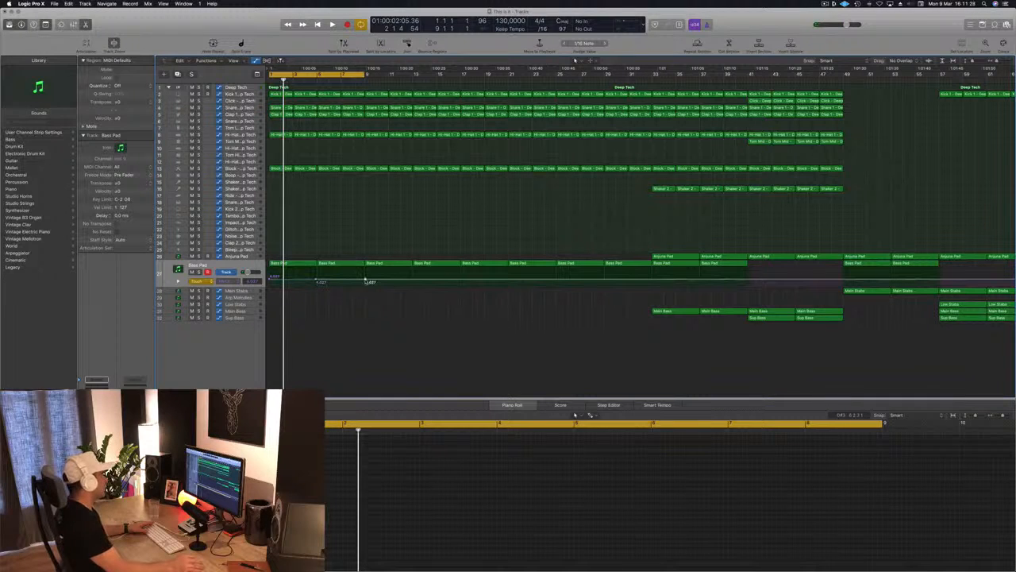
pyautogui.click(316, 281)
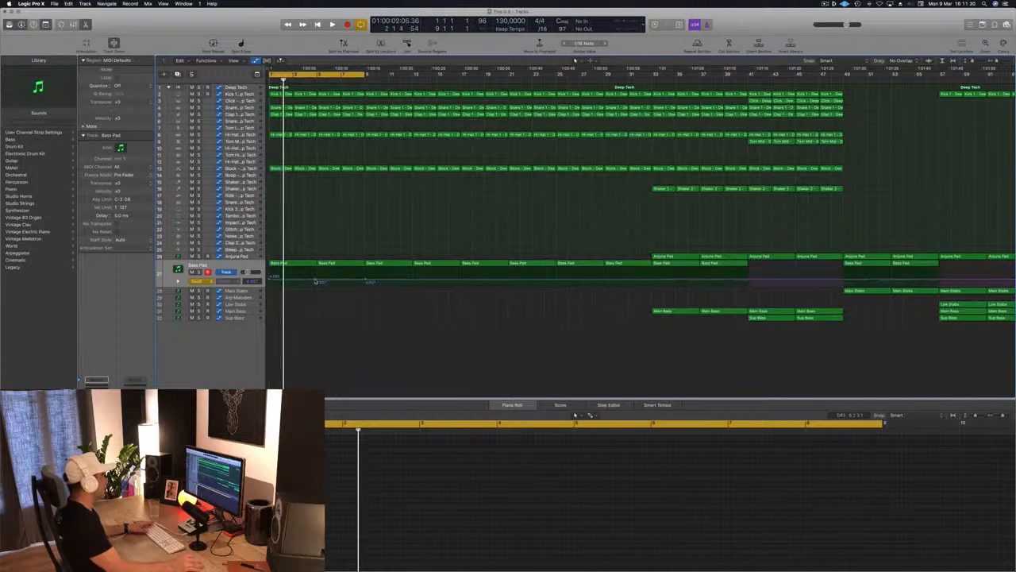
pyautogui.click(318, 281)
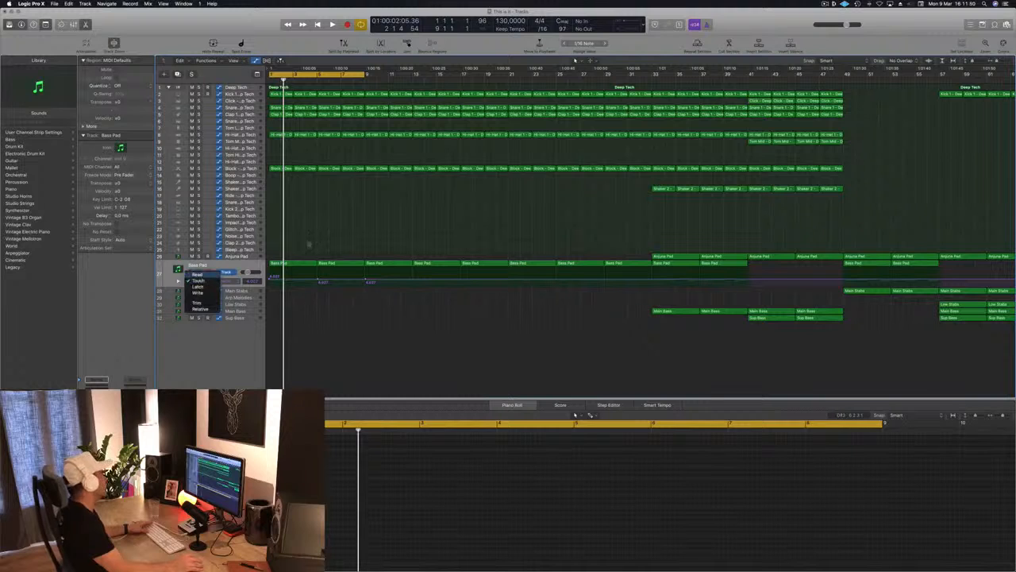
pyautogui.click(197, 273)
pyautogui.press('space')
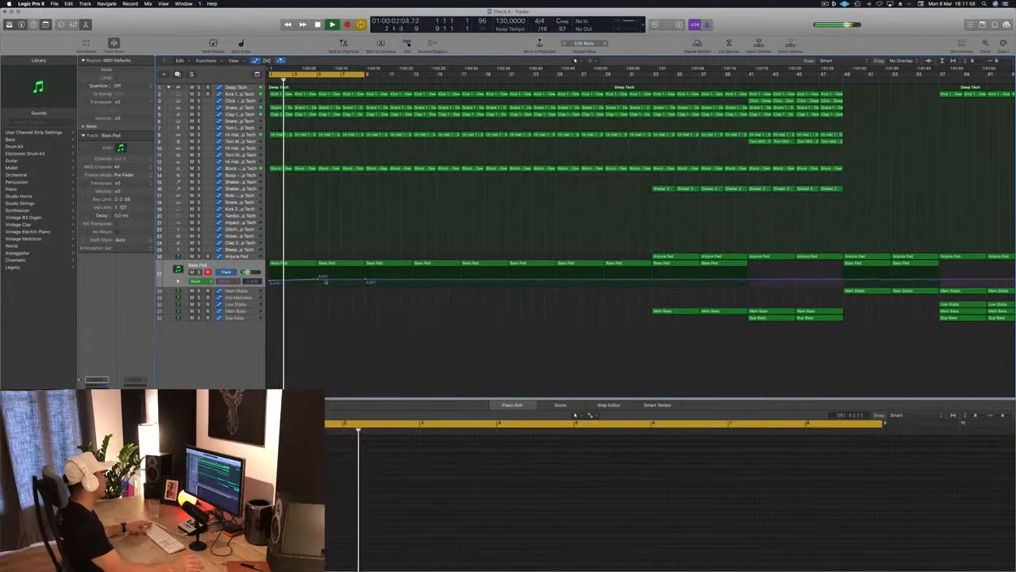
pyautogui.moveTo(322, 277); pyautogui.dragTo(316, 277)
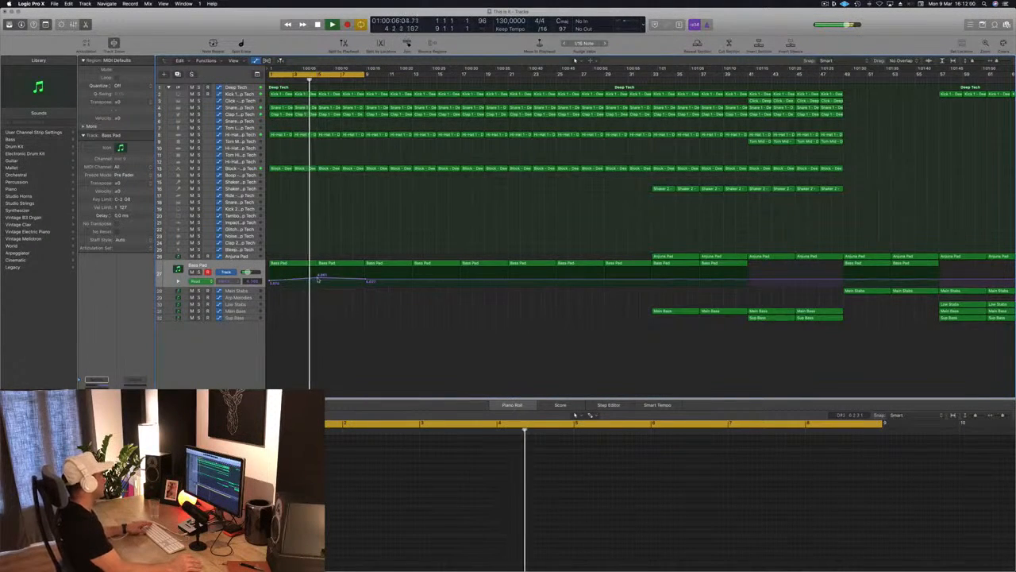
# Add a vertical drop in the Bass Pad cutoff automation at bar 5, rising again towards bar 9, and play from the start
pyautogui.press('super+Right')
pyautogui.press('super+Right')
pyautogui.press('super+Right')
pyautogui.press('space')
pyautogui.press('super+Right')
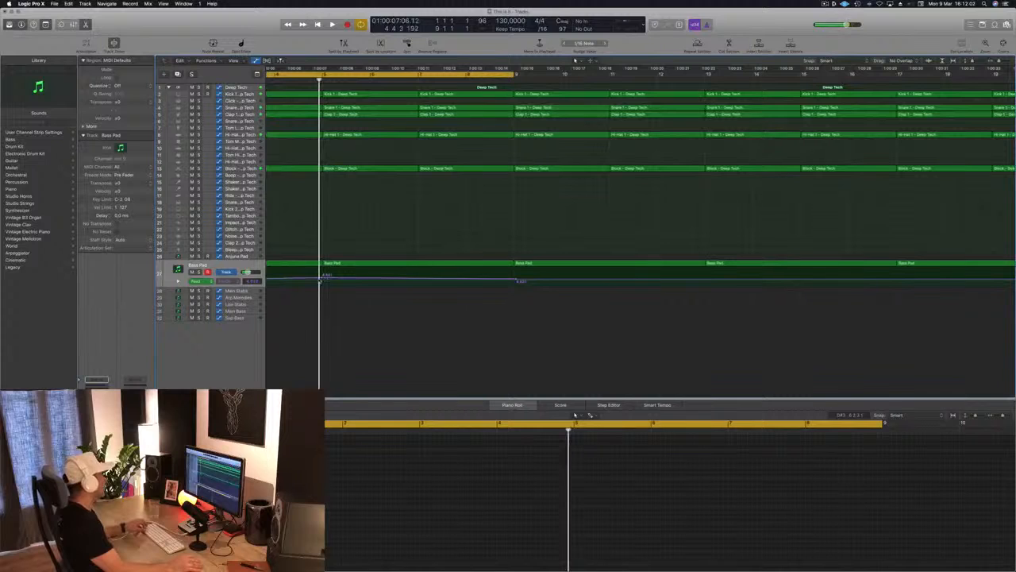
pyautogui.moveTo(324, 275); pyautogui.dragTo(324, 281)
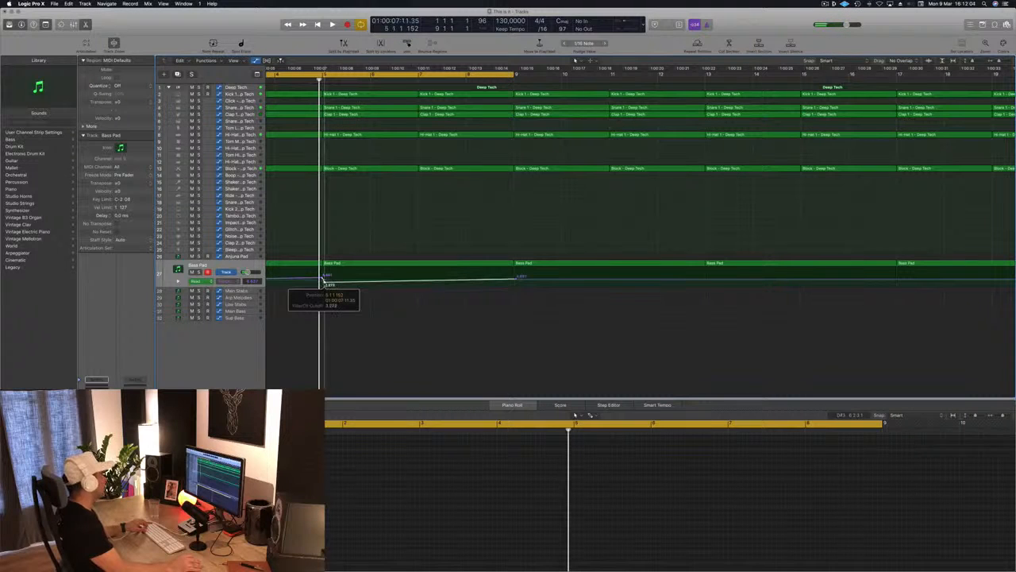
pyautogui.press('Return')
pyautogui.press('space')
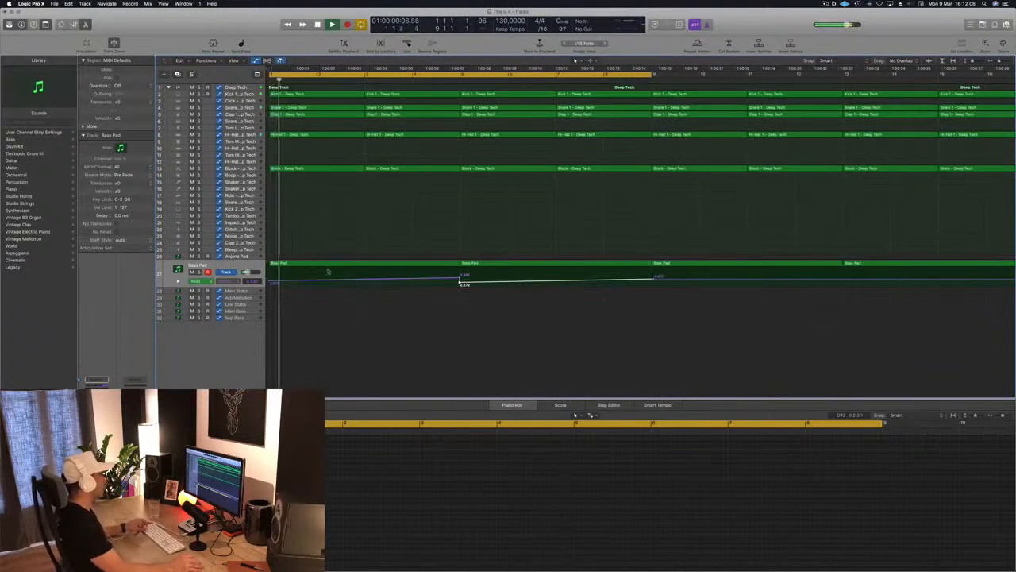
pyautogui.press('super+Left')
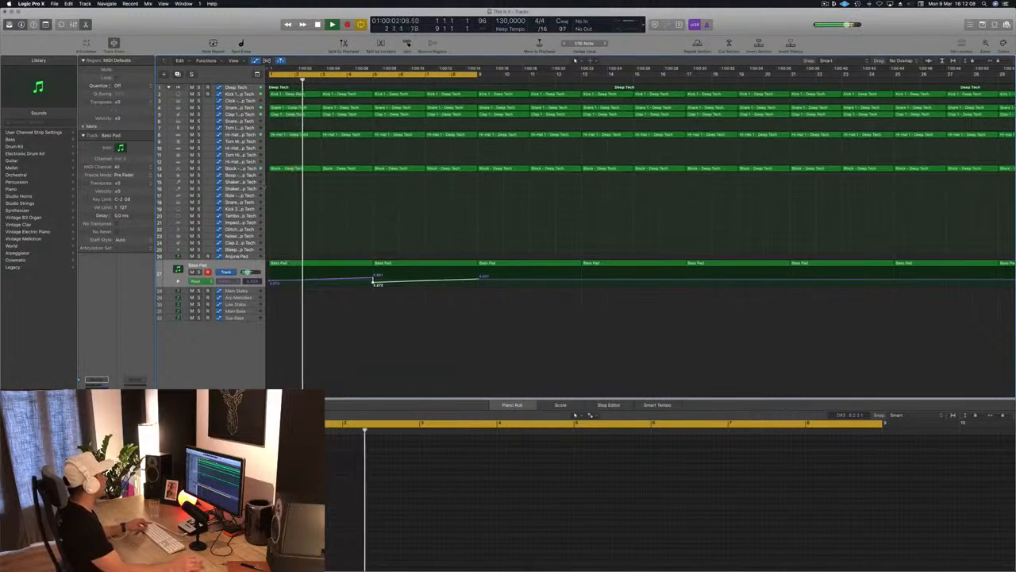
# Copy a Block region from the Block track to the Impact track at bar 5
pyautogui.press('super+Down')
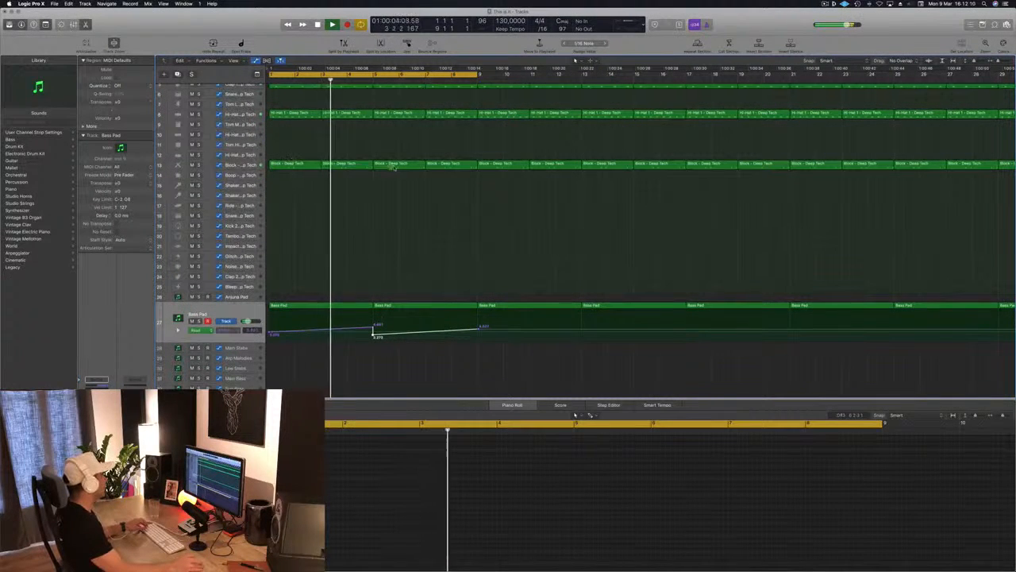
pyautogui.click(347, 163)
pyautogui.moveTo(354, 164); pyautogui.dragTo(422, 252)
pyautogui.press('space')
# Adjust the pitch of the copied region's notes and move the region down to the Clap 2 track
pyautogui.click(638, 479)
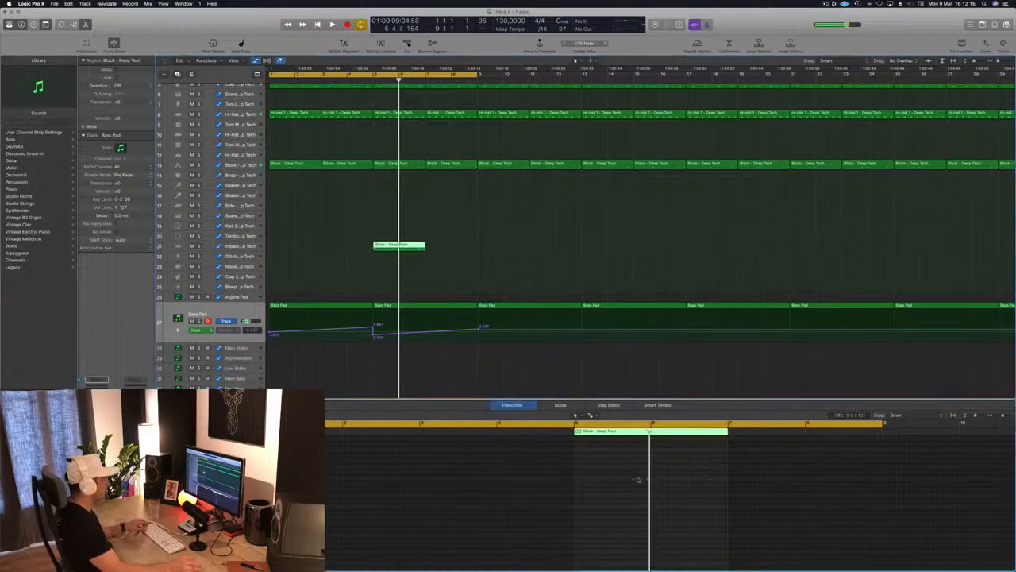
pyautogui.moveTo(731, 496)
pyautogui.mouseDown()
pyautogui.moveTo(747, 495)
pyautogui.moveTo(733, 492)
pyautogui.mouseUp()
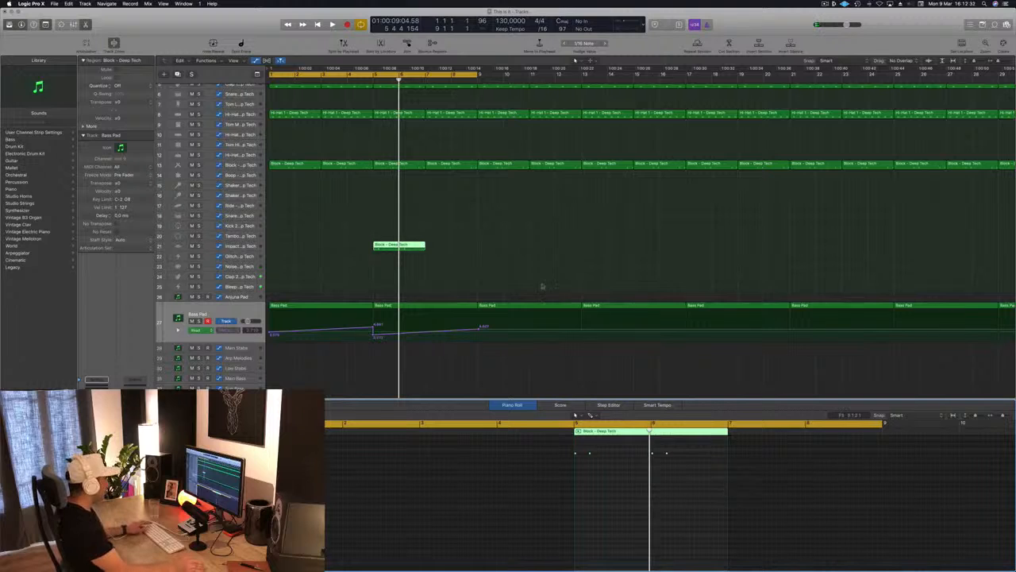
pyautogui.moveTo(384, 246); pyautogui.dragTo(384, 276)
# Delete the two notes in bar 6 of the Clap 2 region and play the looped intro from the start
pyautogui.press('space')
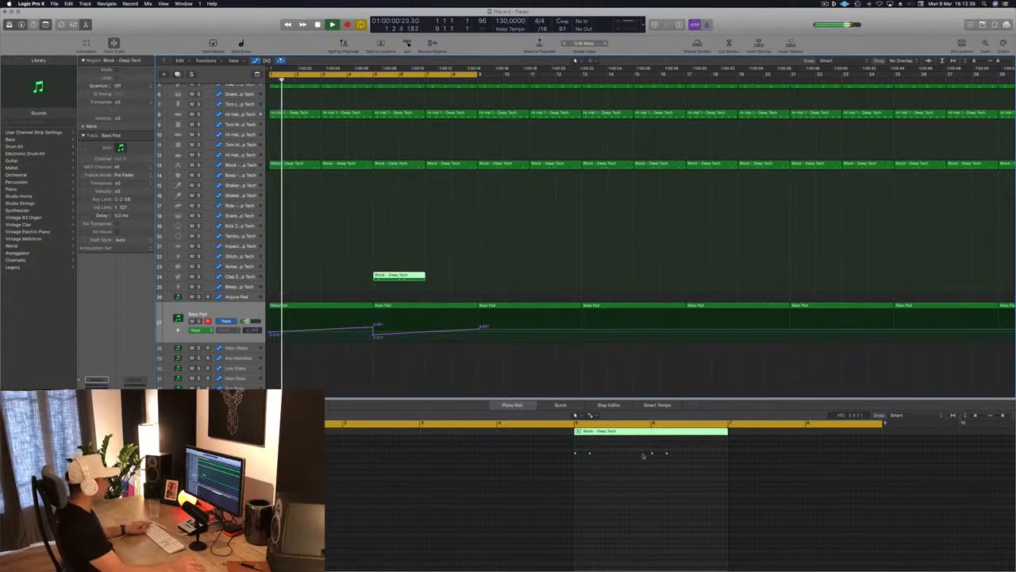
pyautogui.click(658, 453)
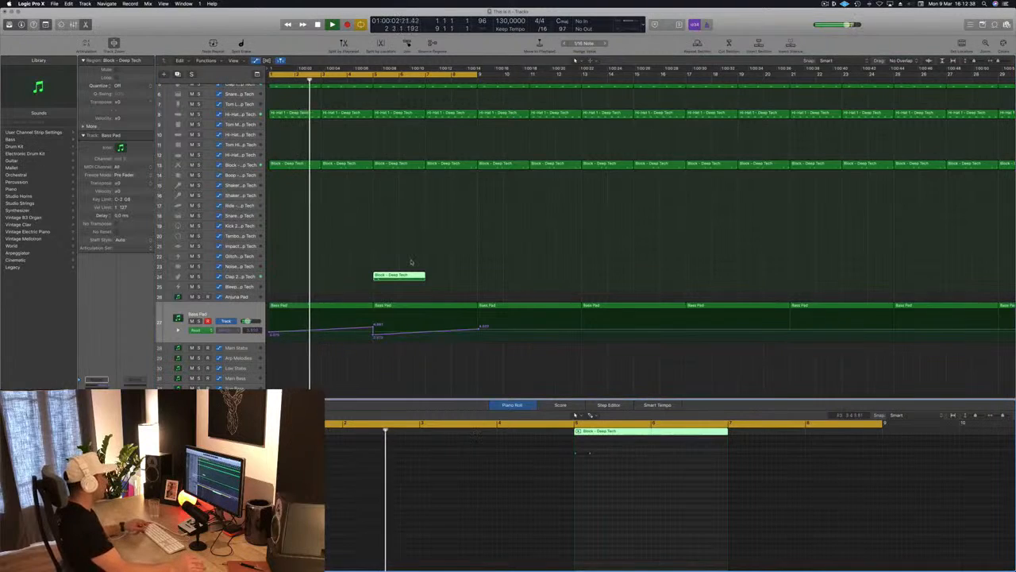
pyautogui.press('super+Right')
pyautogui.scroll(5, 515, 279)
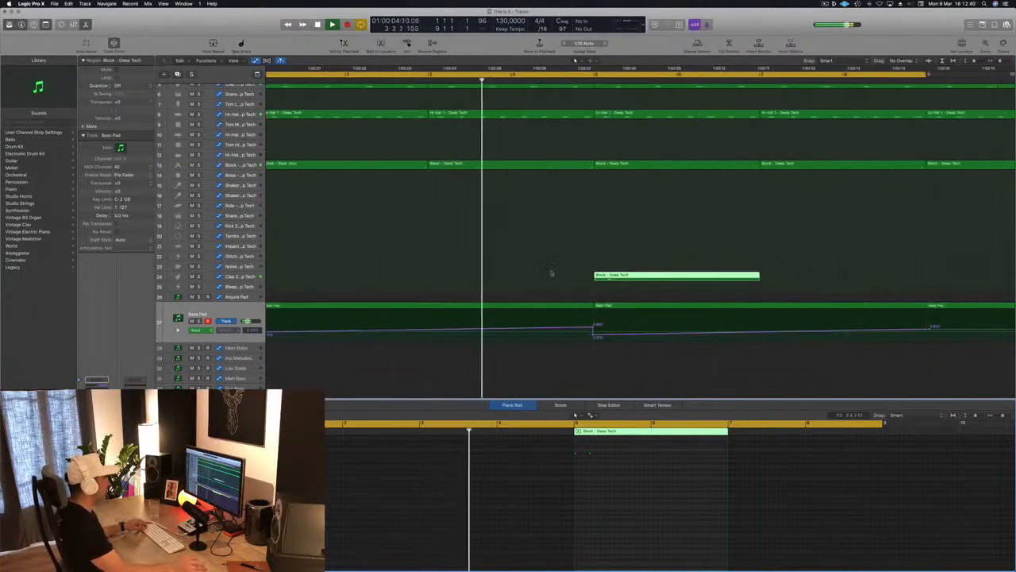
pyautogui.scroll(-4, 553, 264)
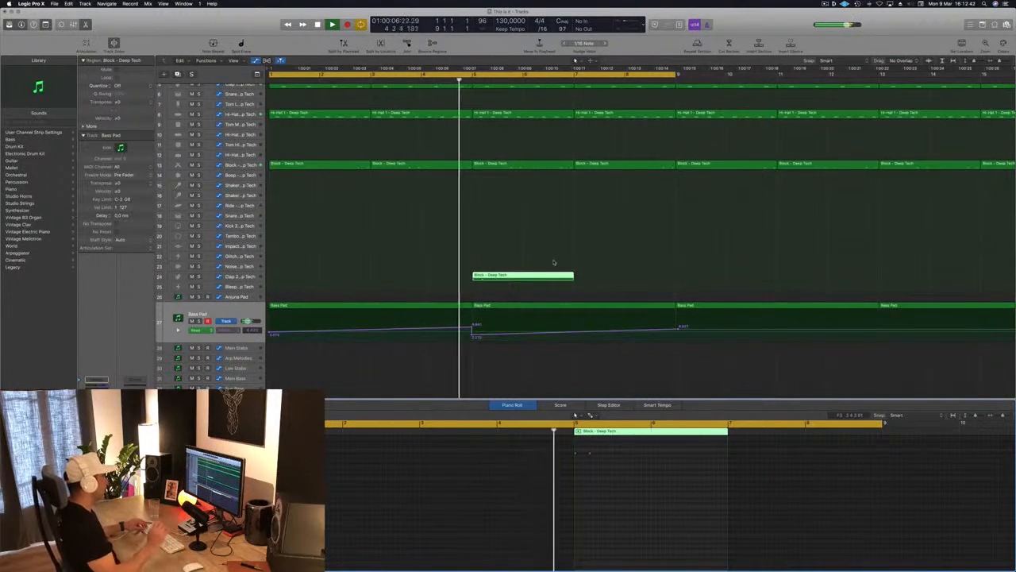
pyautogui.press('Return')
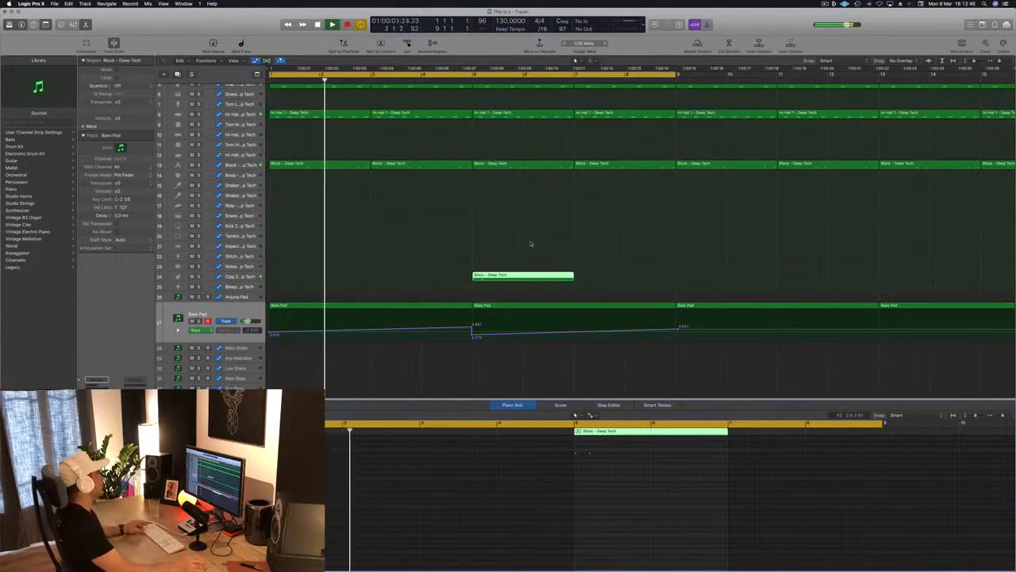
# Select the Clap 2 track and replay the looped intro from bar 1
pyautogui.scroll(-4, 460, 318)
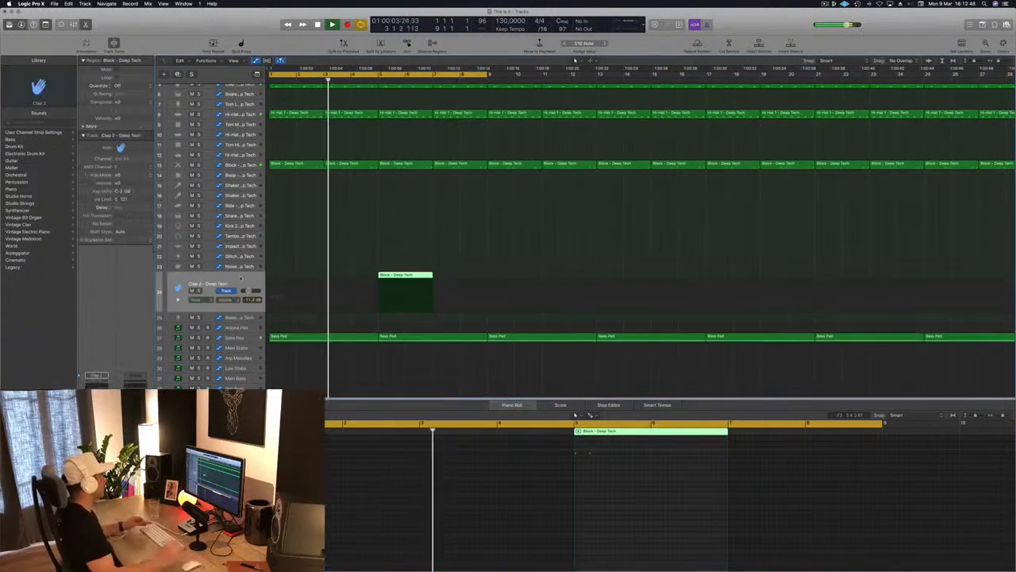
pyautogui.click(238, 276)
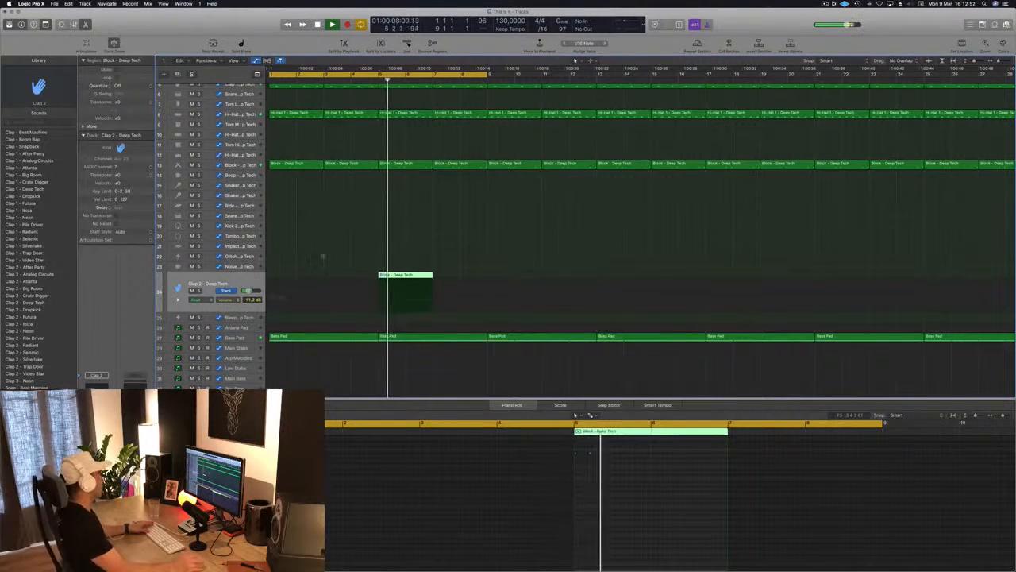
pyautogui.press('space')
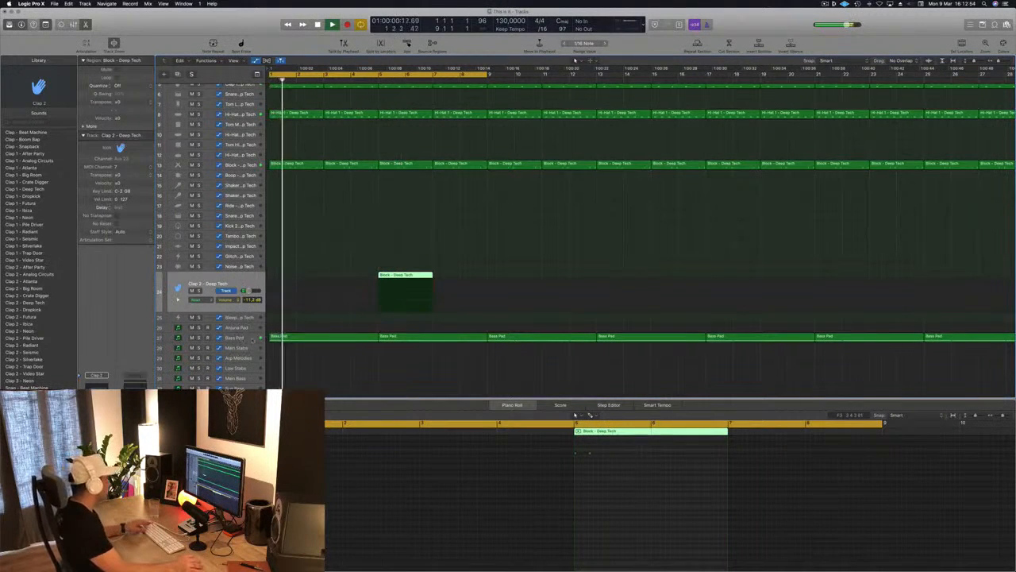
# Make the Bass Pad cutoff automation spike upward just before the drop at bar 5, and resume playback
pyautogui.click(240, 338)
pyautogui.press('super+Right')
pyautogui.press('super+Right')
pyautogui.press('super+Right')
pyautogui.press('super+Right')
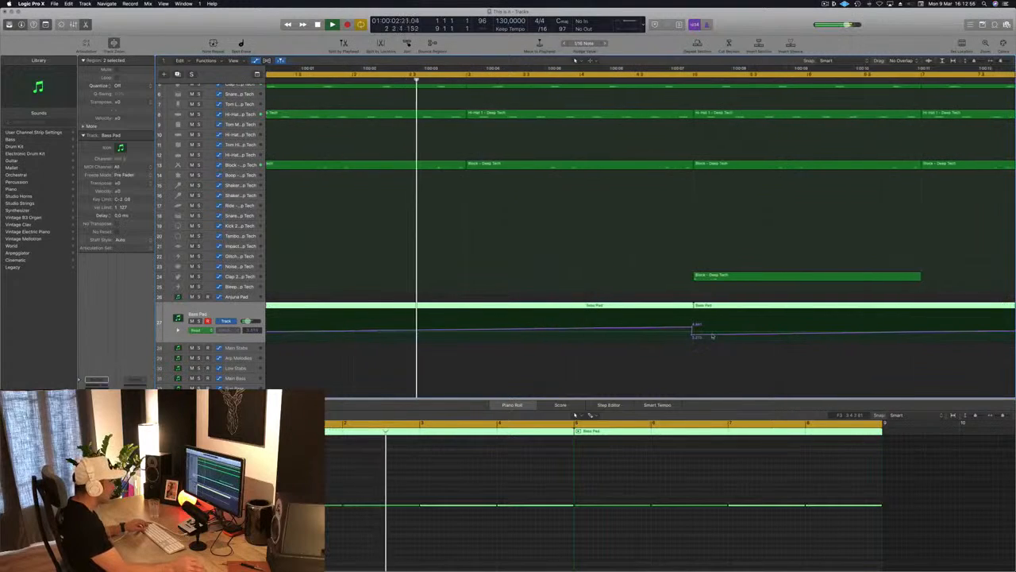
pyautogui.click(692, 327)
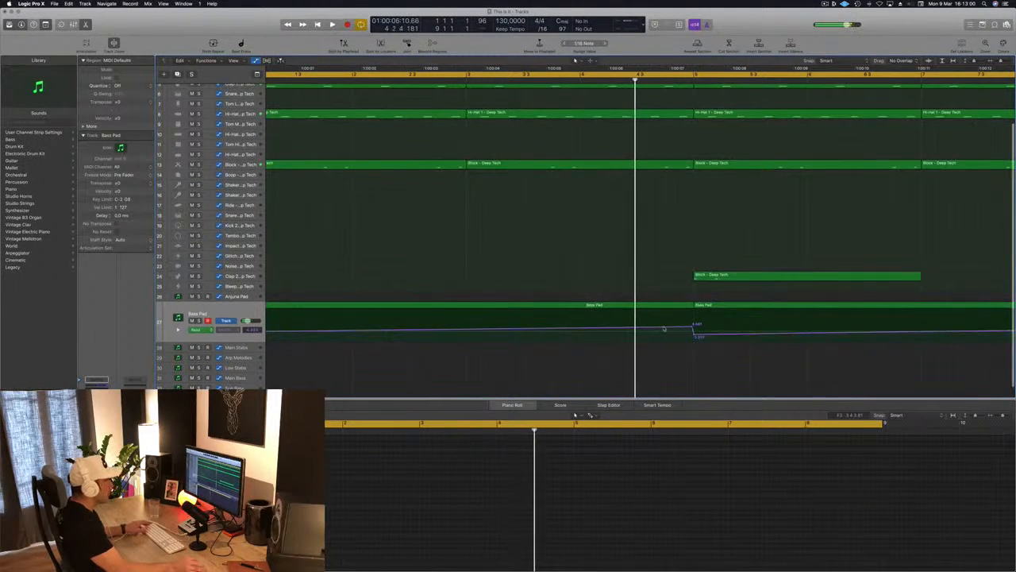
pyautogui.moveTo(692, 327); pyautogui.dragTo(692, 316)
pyautogui.press('space')
pyautogui.scroll(-5, 477, 266)
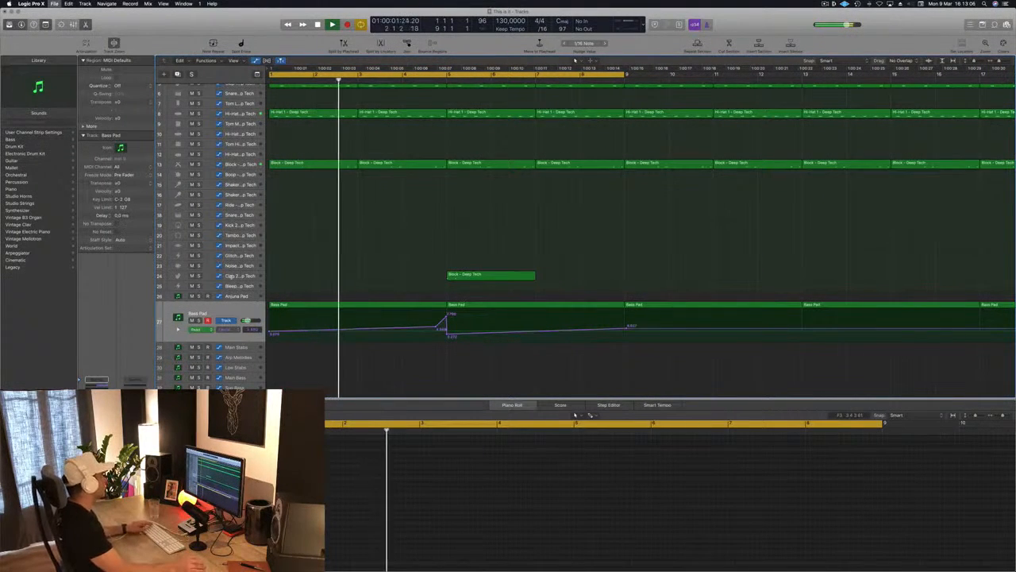
# Copy the Clap 2 track's bar 5 region to bar 9
pyautogui.click(231, 275)
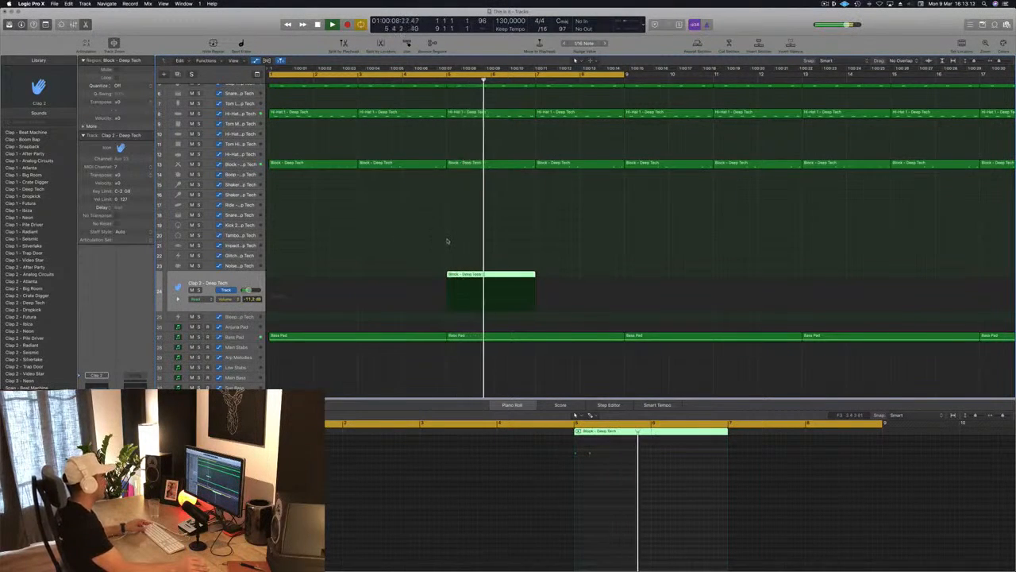
pyautogui.press('super+Left')
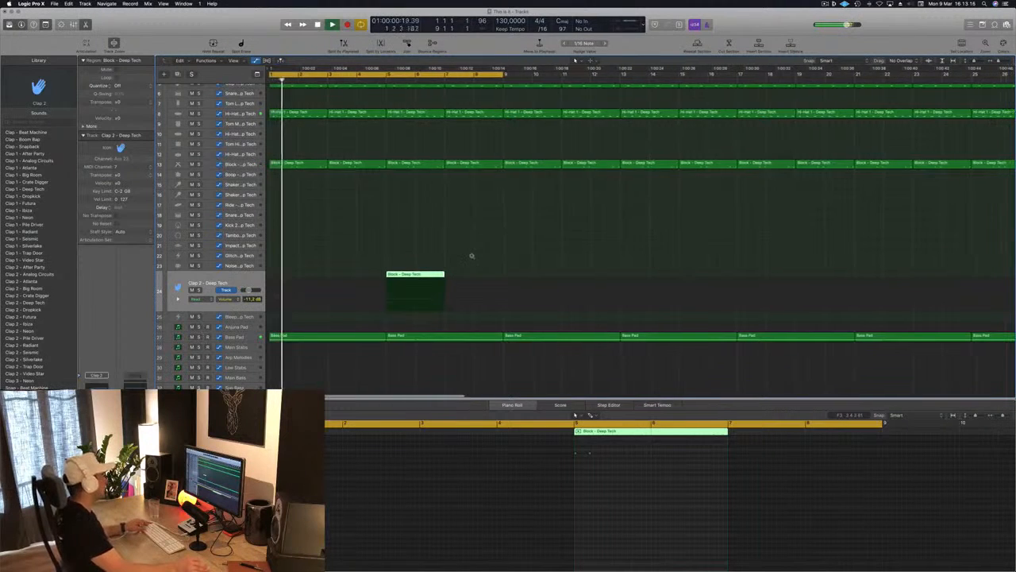
pyautogui.press('super+Left')
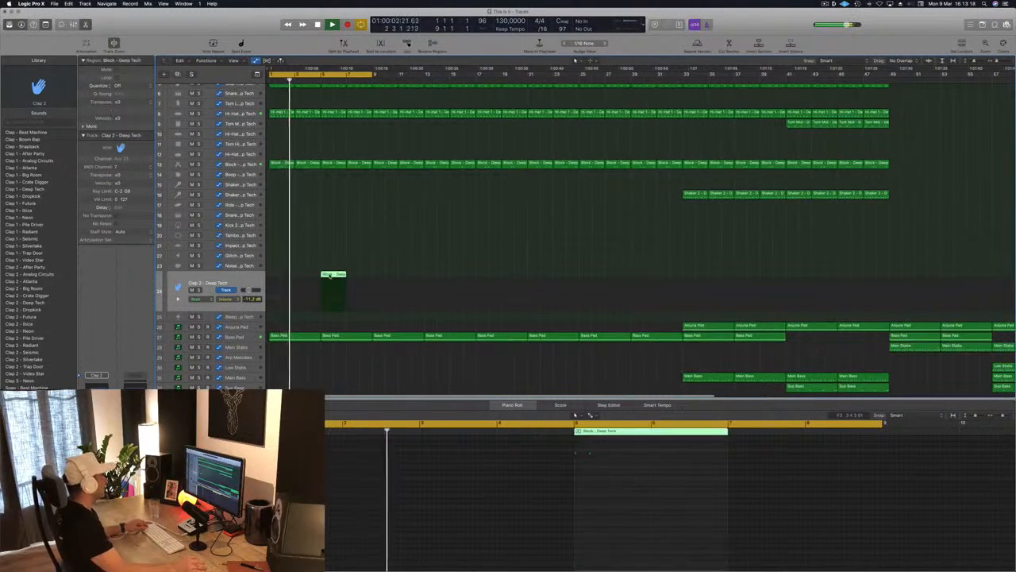
pyautogui.moveTo(320, 276); pyautogui.dragTo(384, 280)
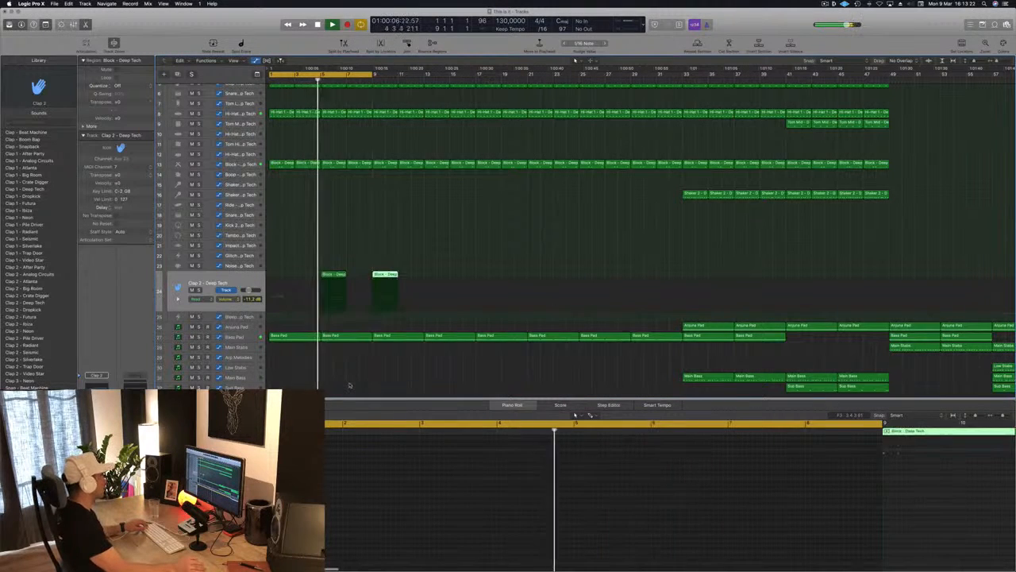
# Replace the Bass Pad region at bar 5 with a copy of the bar 1 region, including its cutoff automation
pyautogui.click(314, 336)
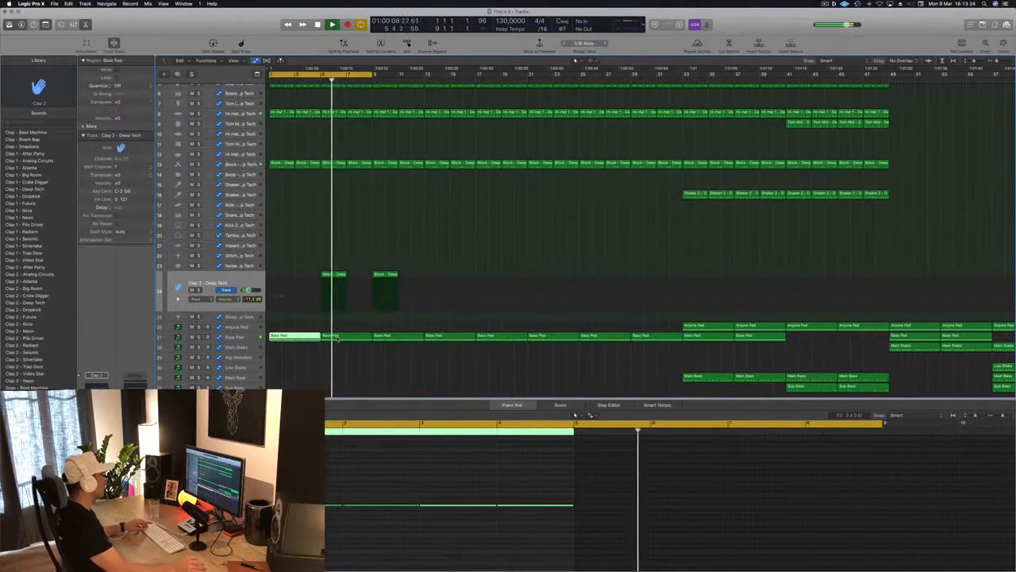
pyautogui.click(343, 336)
pyautogui.click(250, 335)
pyautogui.click(387, 296)
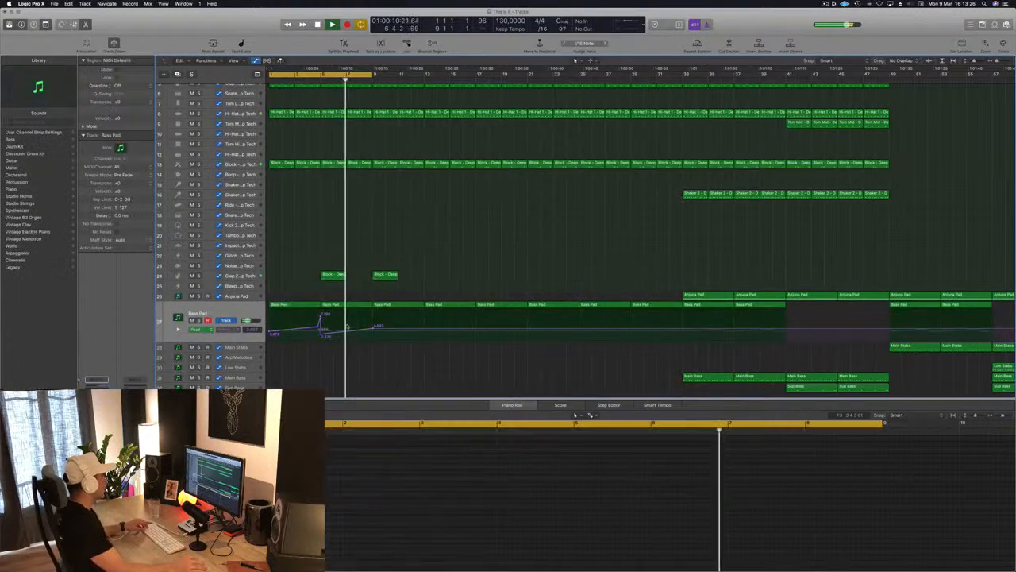
pyautogui.click(341, 306)
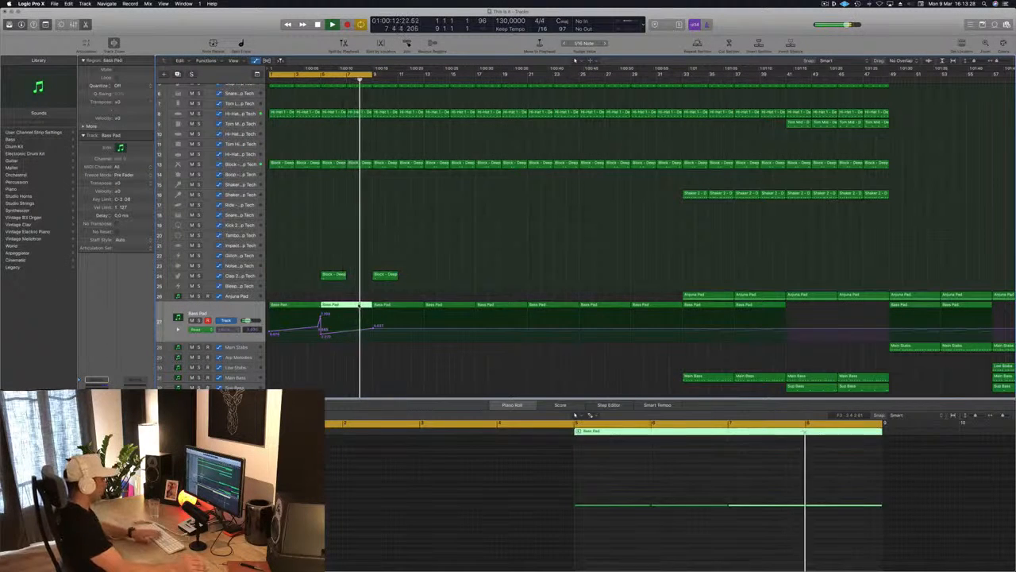
pyautogui.press('Delete')
pyautogui.click(295, 306)
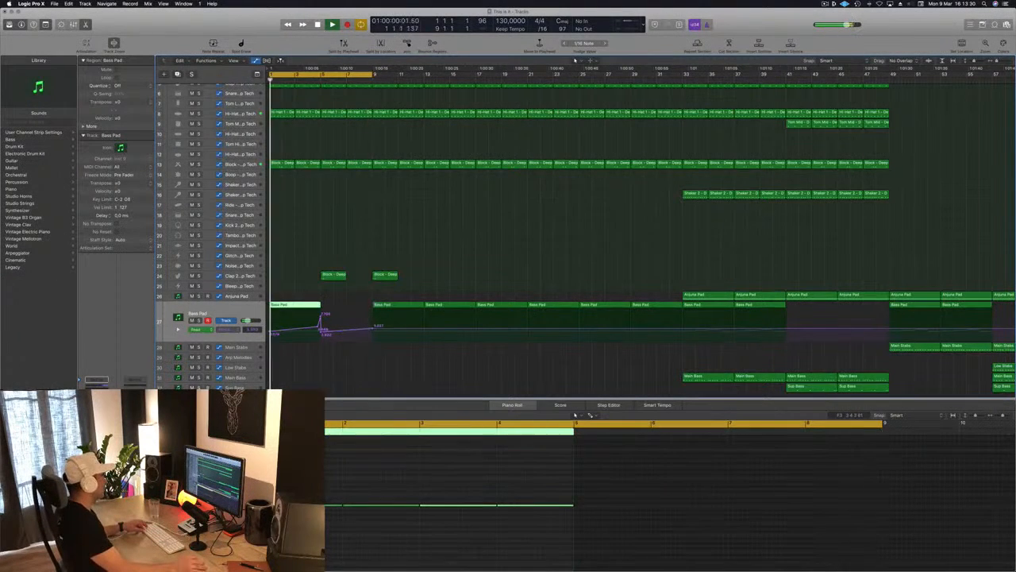
pyautogui.moveTo(295, 305); pyautogui.dragTo(345, 311)
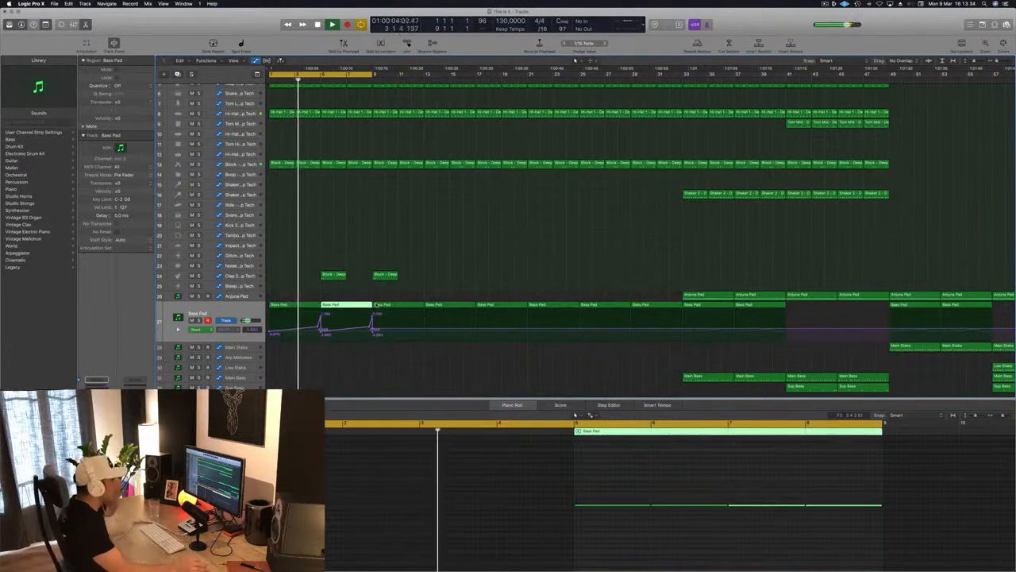
# Replace the Bass Pad regions at bars 9 and 13 with copies of the first two automated regions, and save the project
pyautogui.moveTo(401, 295)
pyautogui.mouseDown()
pyautogui.moveTo(434, 304)
pyautogui.moveTo(303, 310)
pyautogui.moveTo(396, 312)
pyautogui.mouseUp()
pyautogui.press('Delete')
pyautogui.press('super+Left')
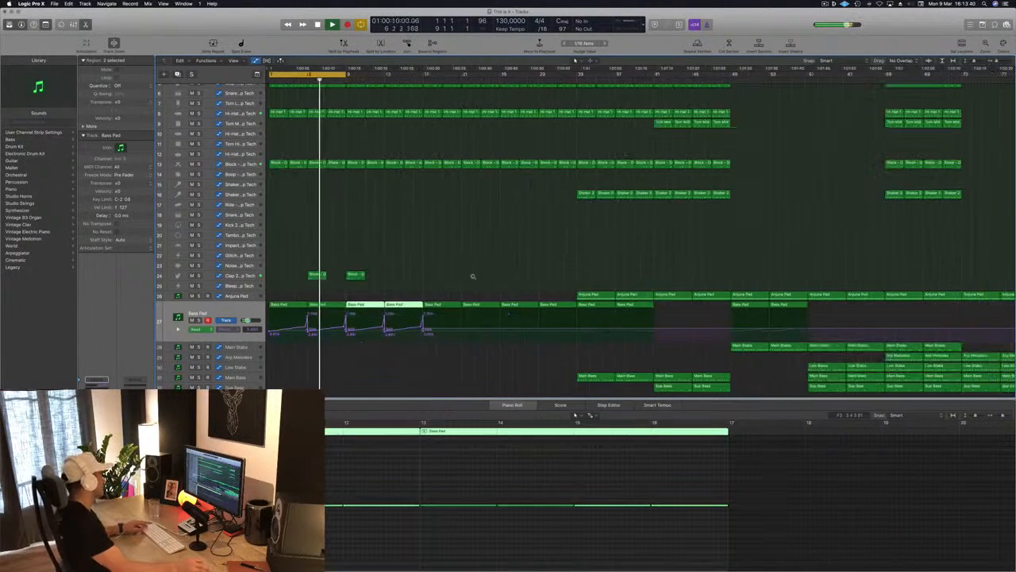
pyautogui.press('super+s')
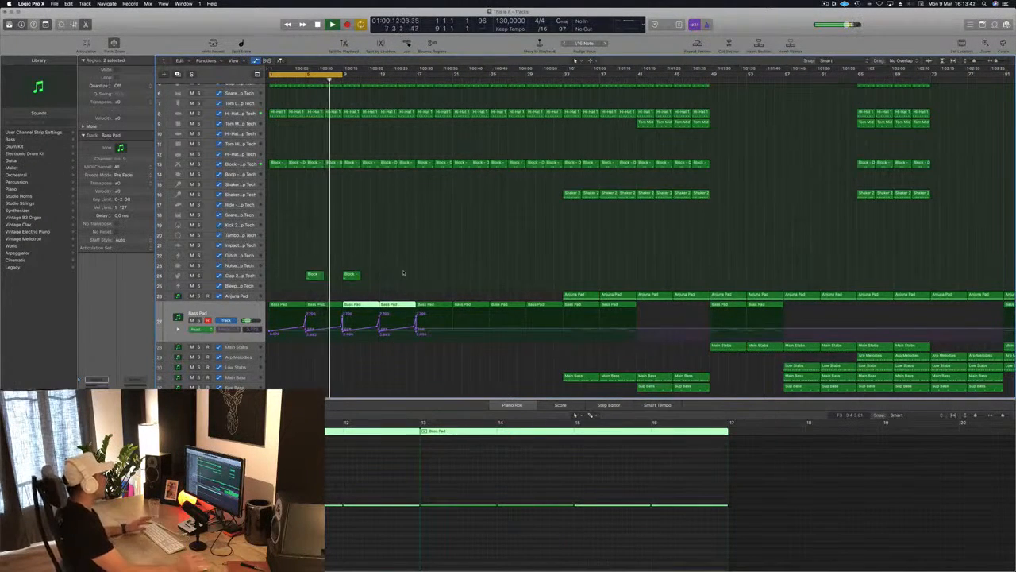
# Extend the cycle range to bar 13 and raise the Clap 2 track's volume
pyautogui.press('super+Right')
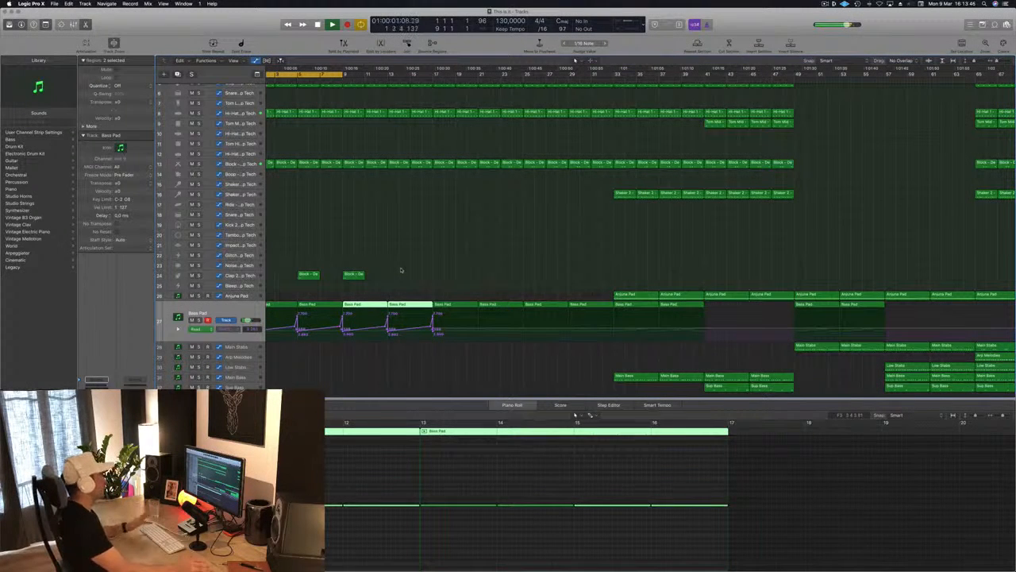
pyautogui.hscroll(-3, 412, 269)
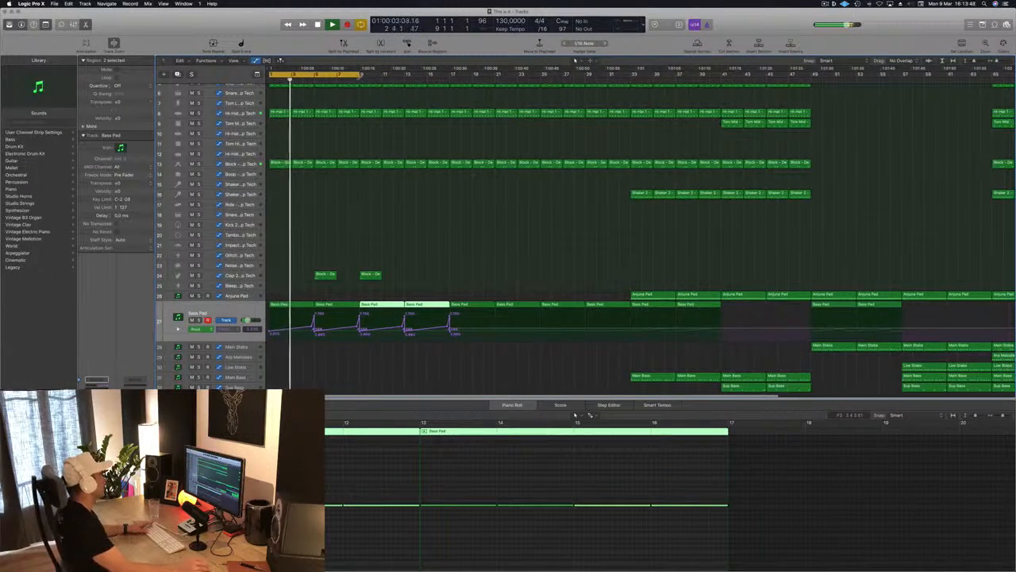
pyautogui.moveTo(359, 75); pyautogui.dragTo(404, 74)
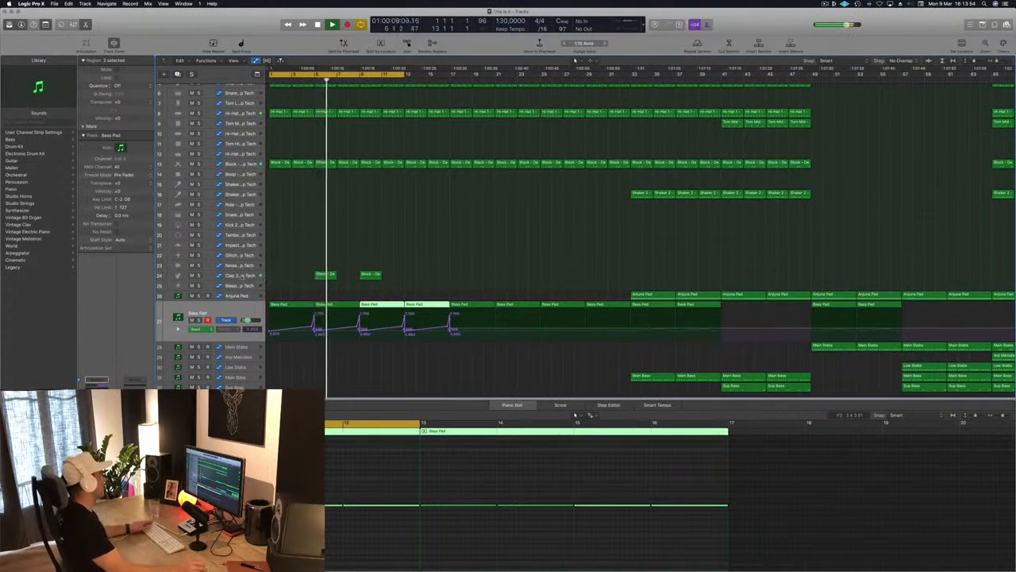
pyautogui.click(241, 276)
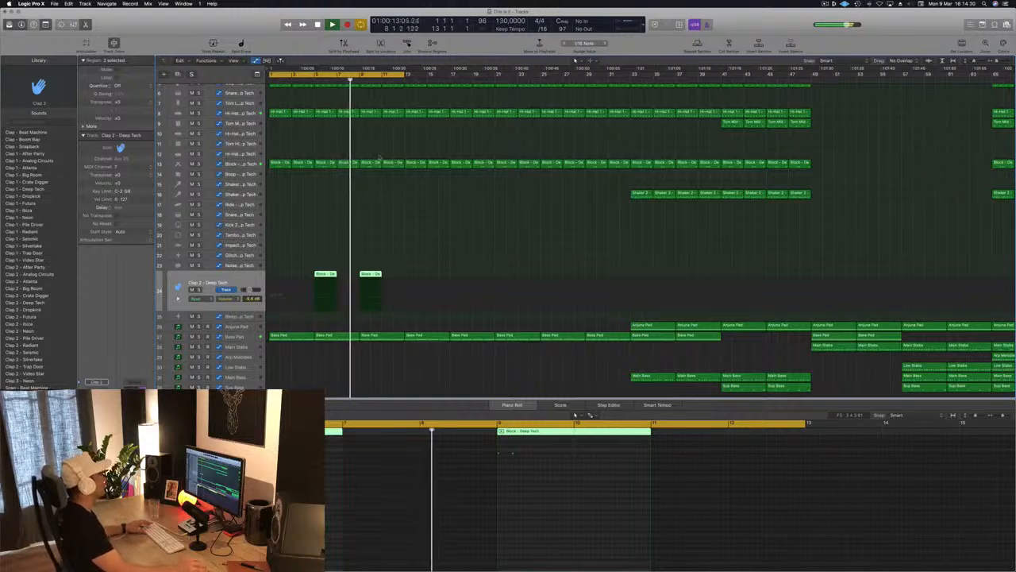
# Copy the two Clap 2 regions so that the copies start at bars 13 and 17
pyautogui.scroll(-2, 415, 183)
pyautogui.scroll(-3, 415, 182)
pyautogui.scroll(6, 397, 200)
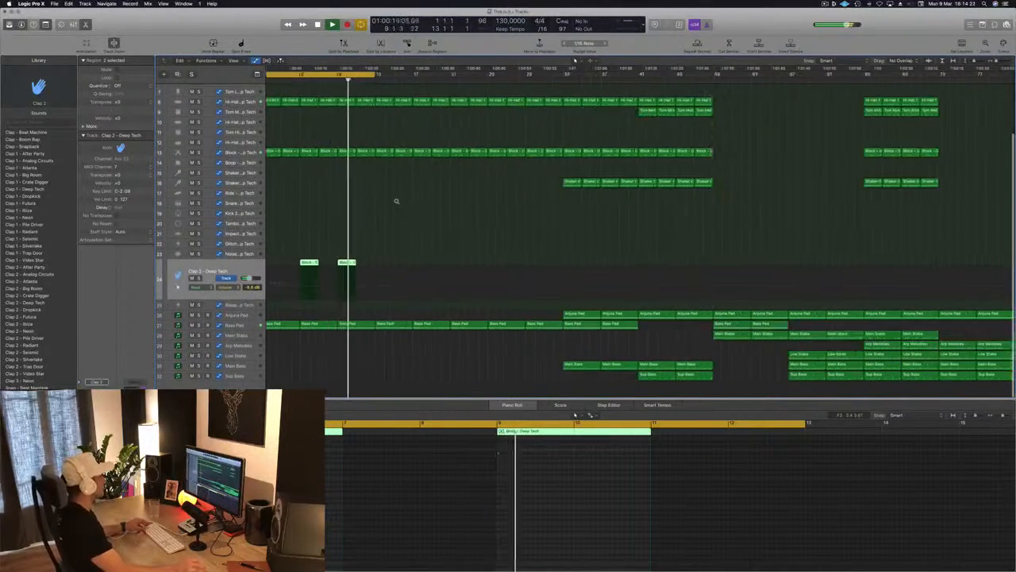
pyautogui.scroll(-2, 450, 207)
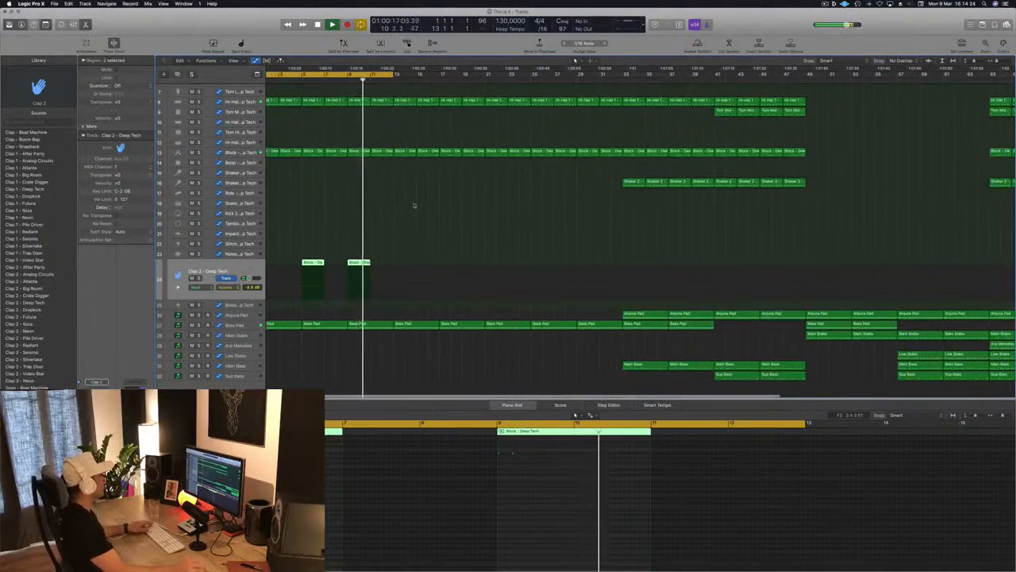
pyautogui.scroll(-2, 413, 203)
pyautogui.scroll(-2, 413, 204)
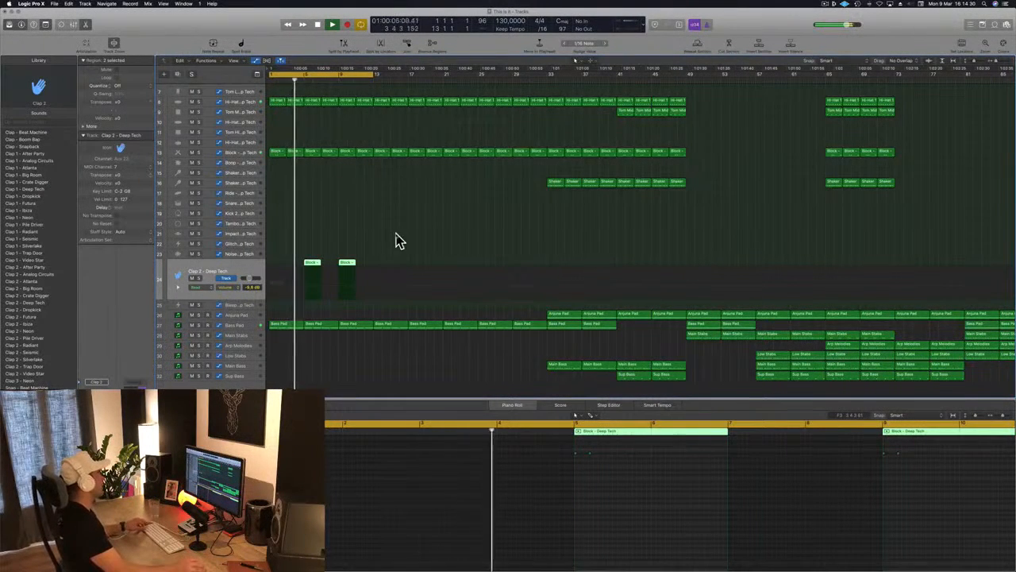
pyautogui.moveTo(396, 233); pyautogui.dragTo(381, 267)
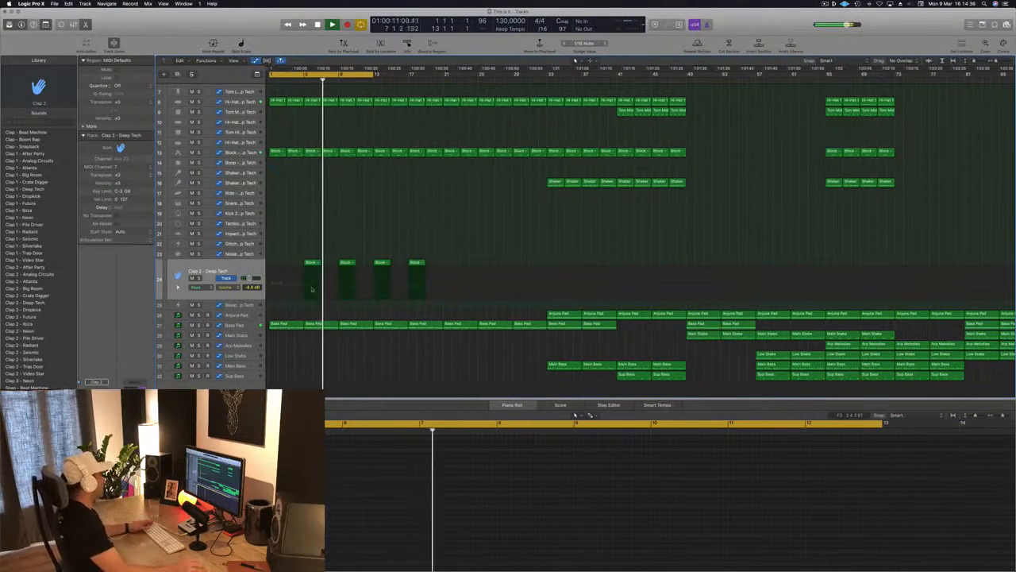
# Copy the first Block region onto the Tambourine track at bar 17
pyautogui.click(242, 224)
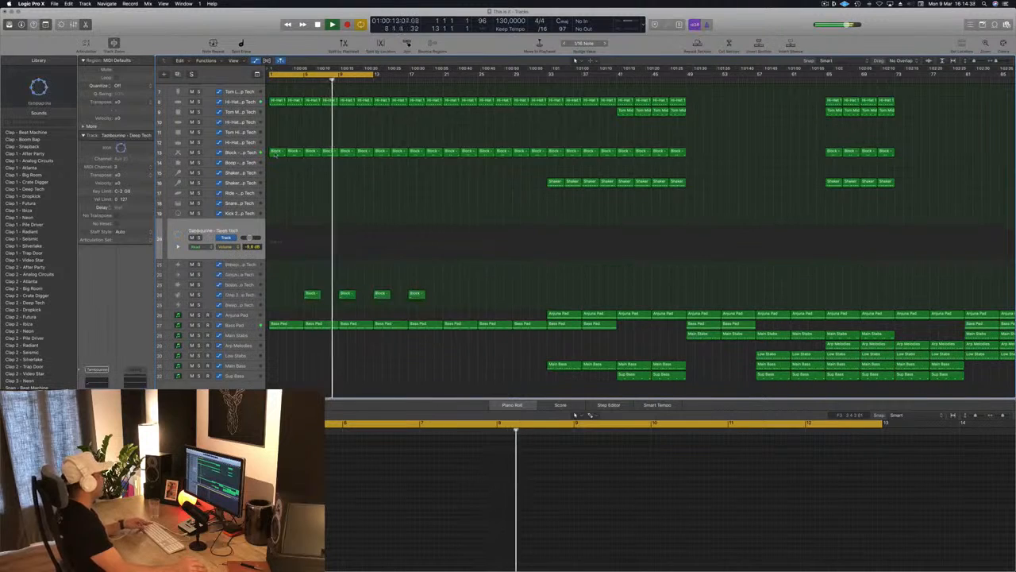
pyautogui.click(276, 152)
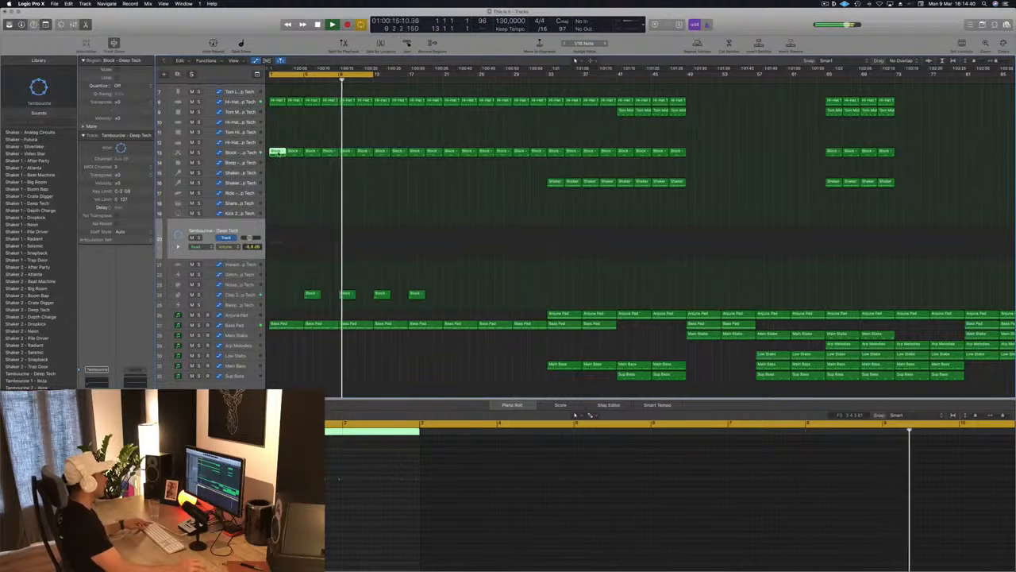
pyautogui.moveTo(276, 152); pyautogui.dragTo(418, 236)
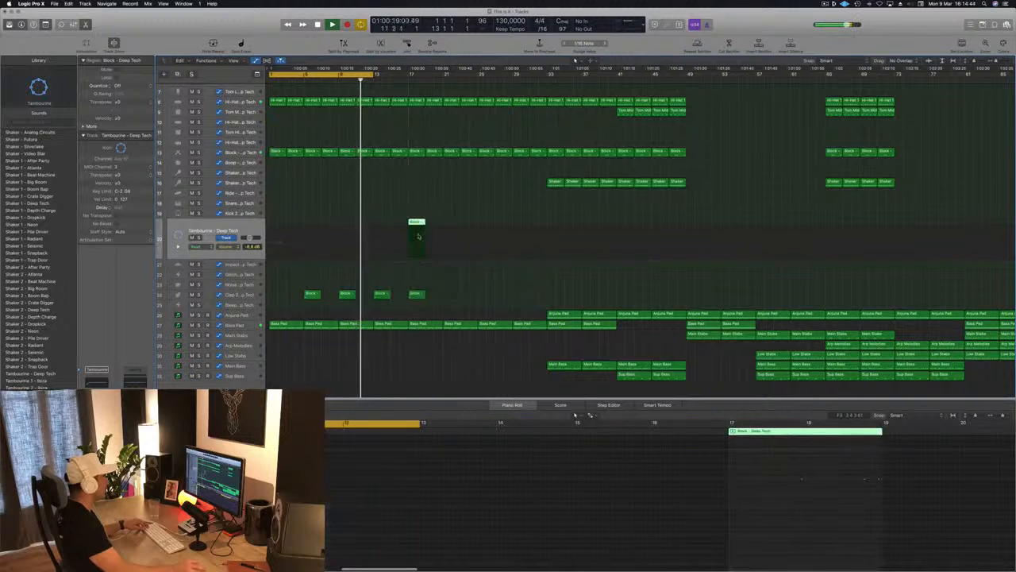
# Shift the Tambourine region's four notes earlier to begin at the region start, and move the region to bar 9
pyautogui.moveTo(780, 465); pyautogui.dragTo(903, 495)
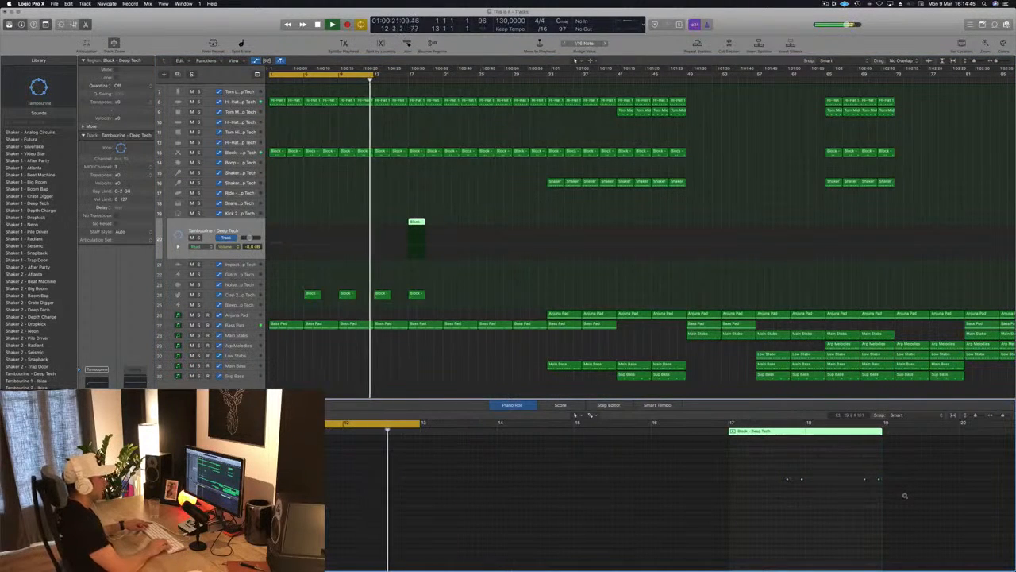
pyautogui.hotkey('alt', 'Left')
pyautogui.hotkey('alt', 'Left')
pyautogui.hotkey('alt', 'Left')
pyautogui.hotkey('alt', 'Left')
pyautogui.hotkey('alt', 'Left')
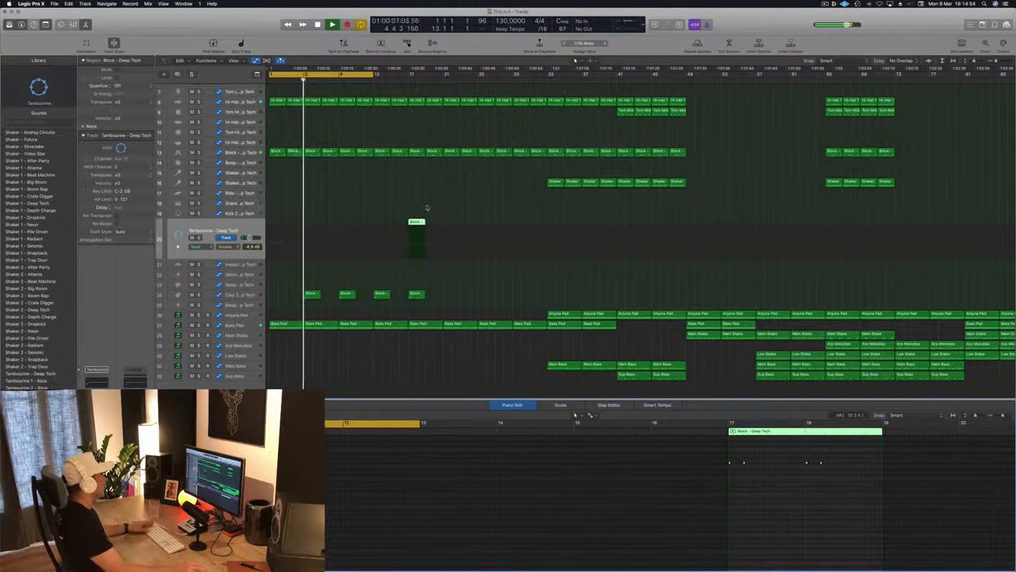
pyautogui.moveTo(416, 222); pyautogui.dragTo(350, 224)
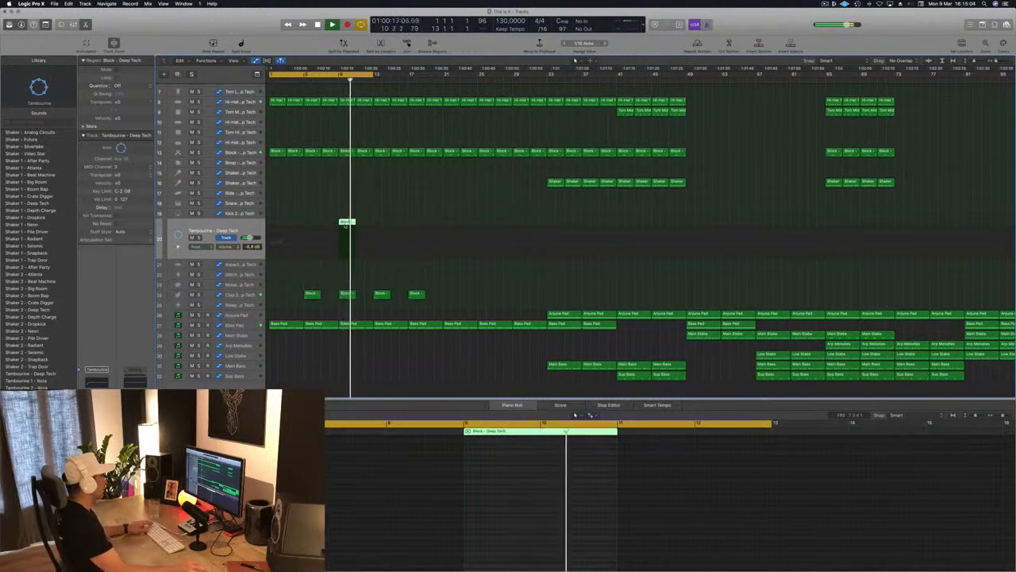
# Stop playback and duplicate the Tambourine region's four notes one sixteenth later
pyautogui.press('space')
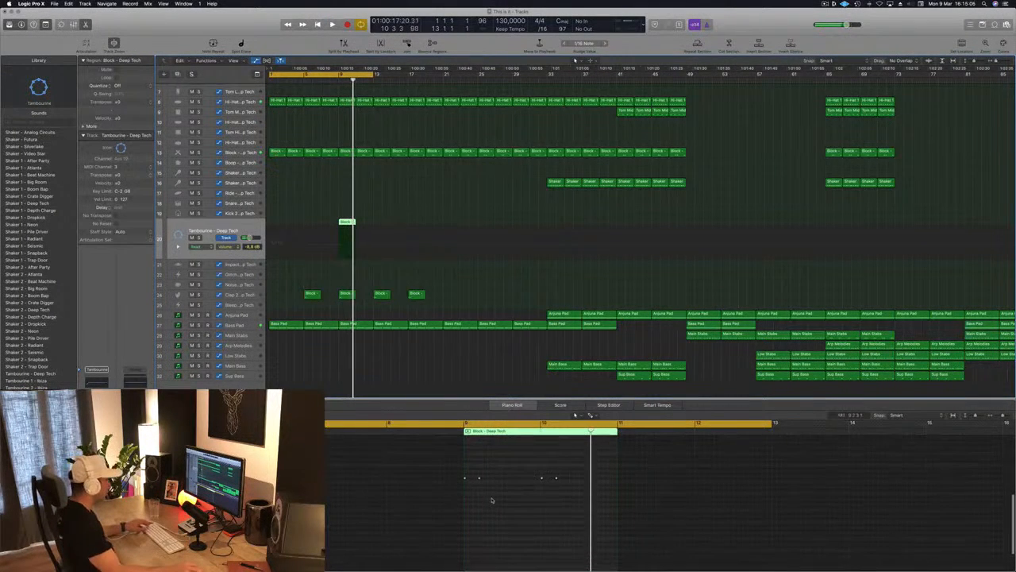
pyautogui.moveTo(568, 470); pyautogui.dragTo(453, 495)
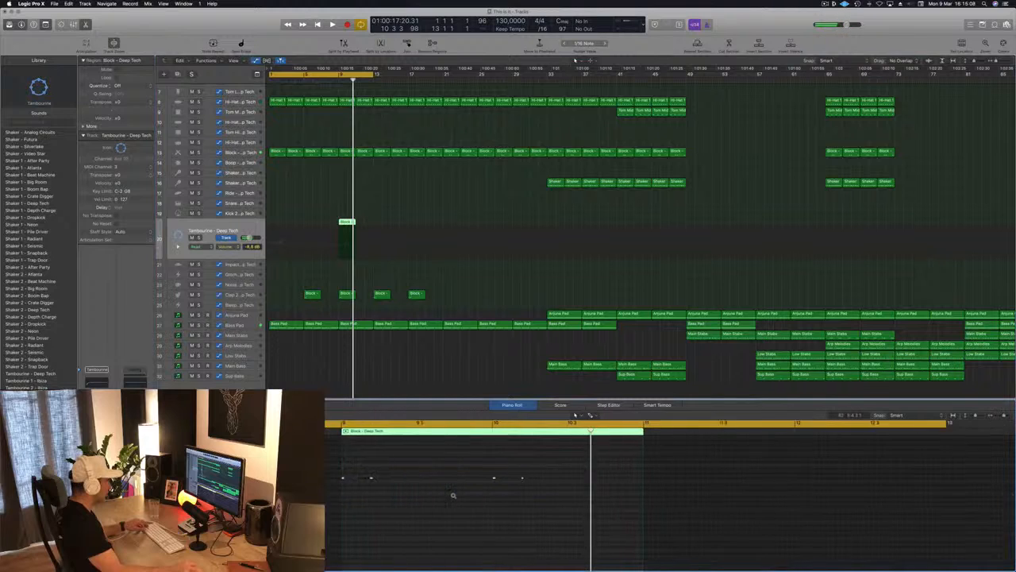
pyautogui.hscroll(-5, 453, 497)
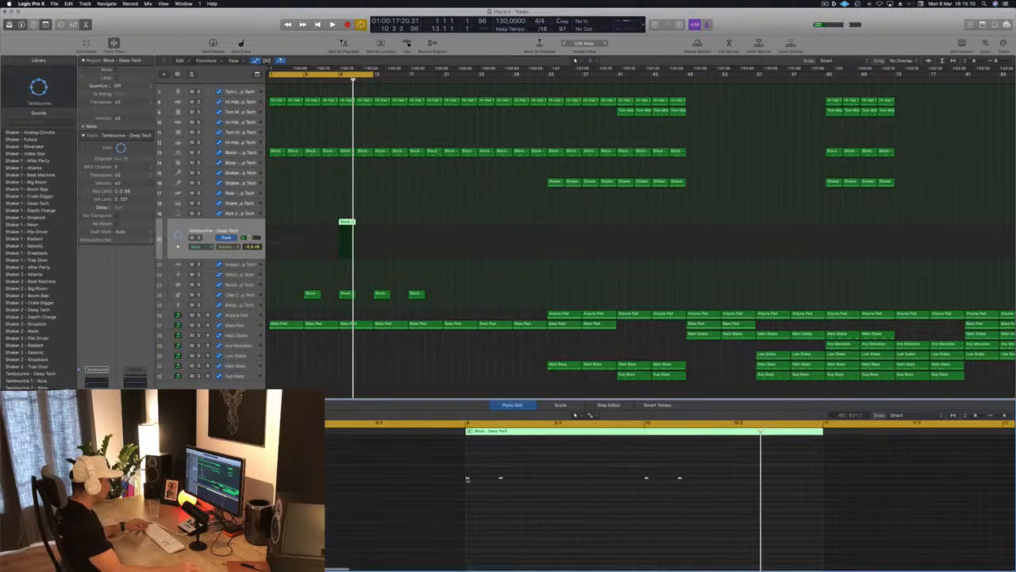
pyautogui.moveTo(468, 479); pyautogui.dragTo(478, 480)
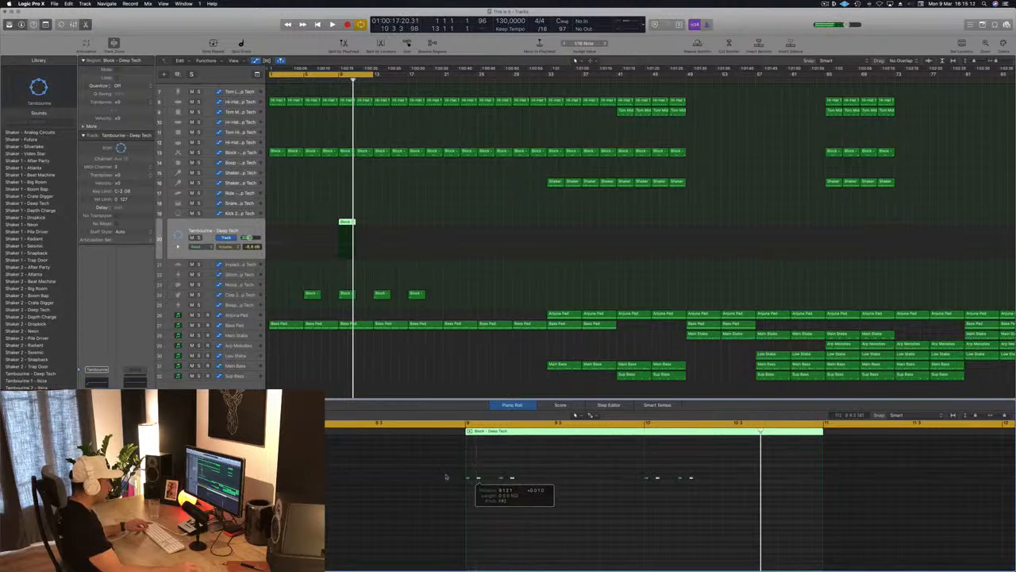
# Set the cycle range to bars 9–17 and play it back
pyautogui.press('space')
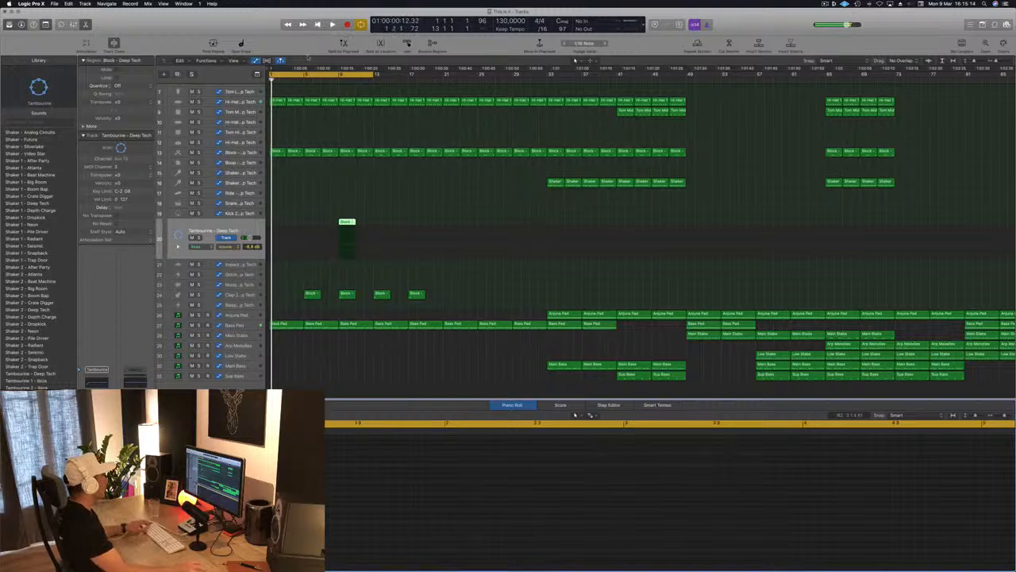
pyautogui.press('c')
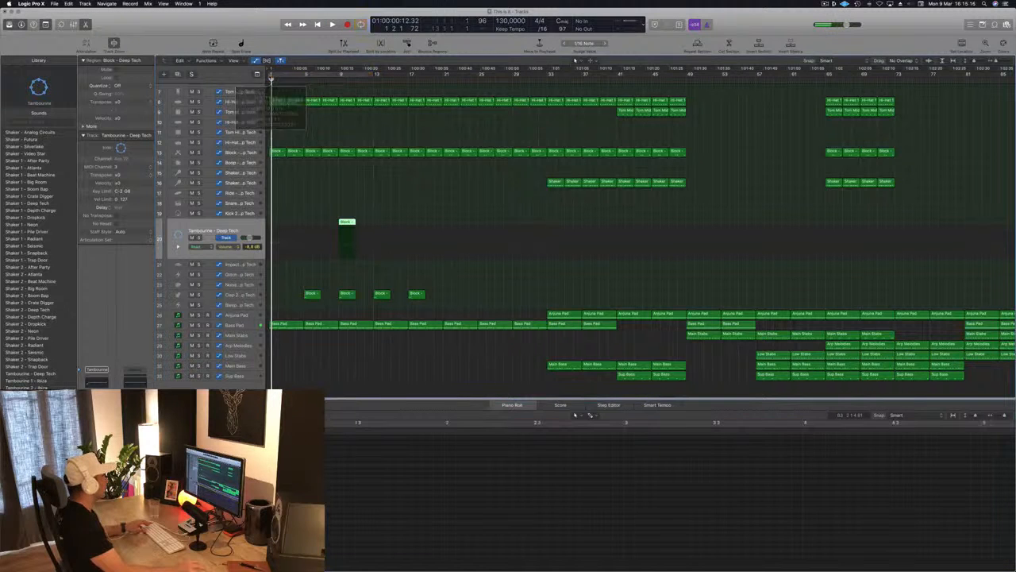
pyautogui.moveTo(341, 76); pyautogui.dragTo(410, 75)
pyautogui.press('space')
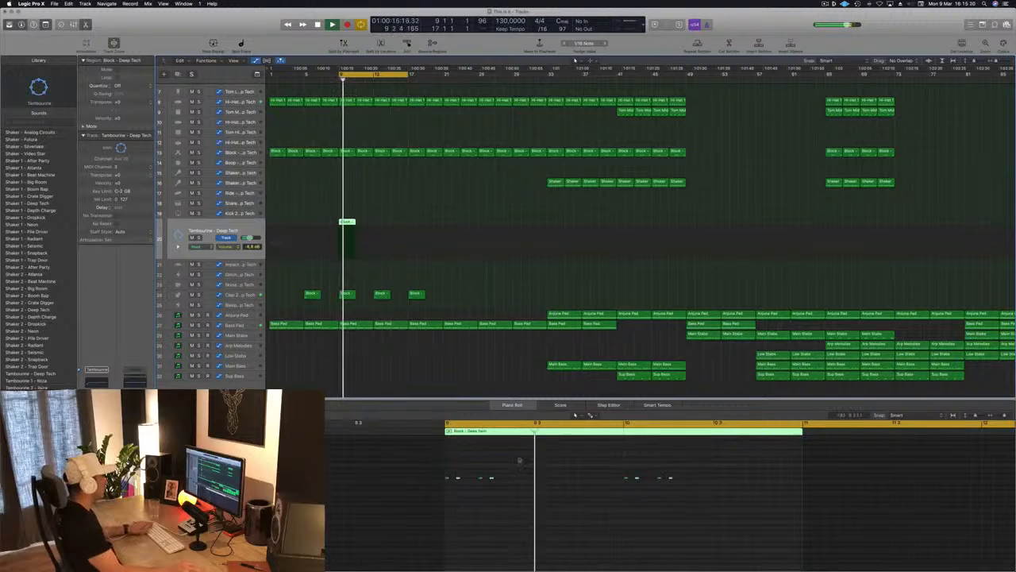
# Move the Tambourine region's second note one sixteenth later and delete every note after the third
pyautogui.click(457, 479)
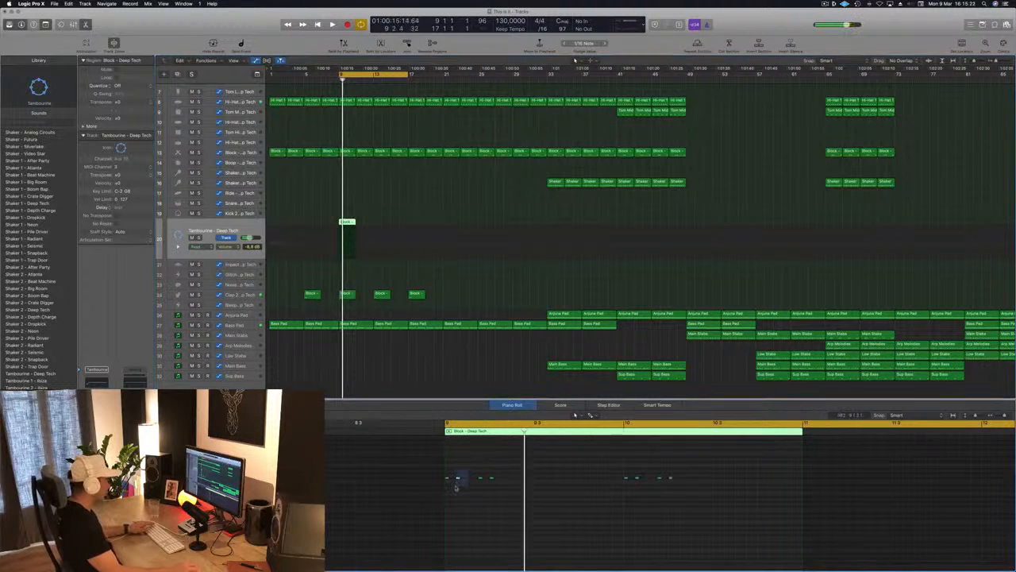
pyautogui.moveTo(457, 478); pyautogui.dragTo(469, 479)
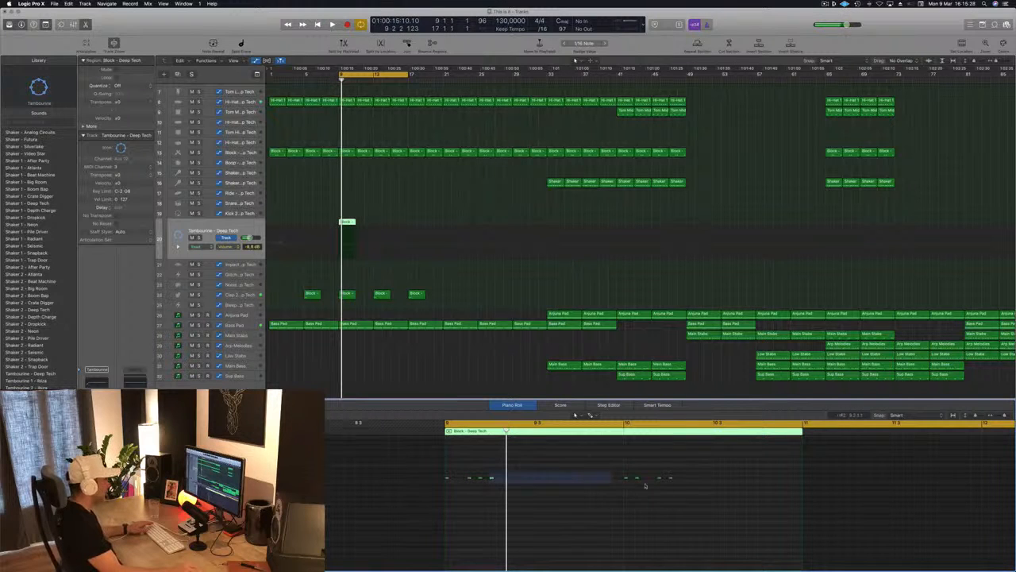
pyautogui.moveTo(686, 485); pyautogui.dragTo(685, 485)
pyautogui.press('Delete')
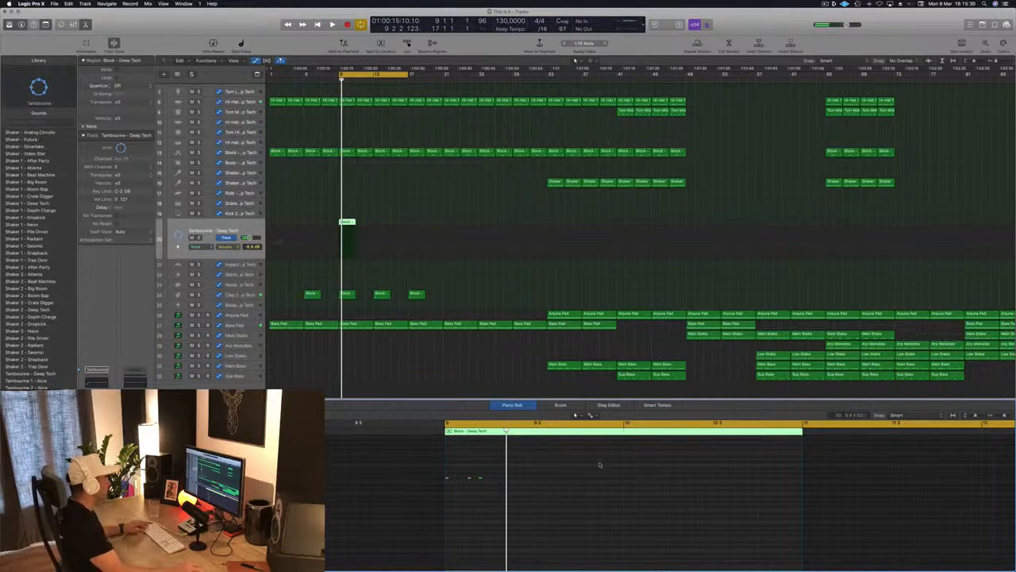
# Copy the three Tambourine notes half a bar later and add more copied notes to fill out bar 9's sixteenth-note pattern
pyautogui.moveTo(533, 470)
pyautogui.mouseDown()
pyautogui.moveTo(422, 495)
pyautogui.moveTo(536, 479)
pyautogui.mouseUp()
pyautogui.press('space')
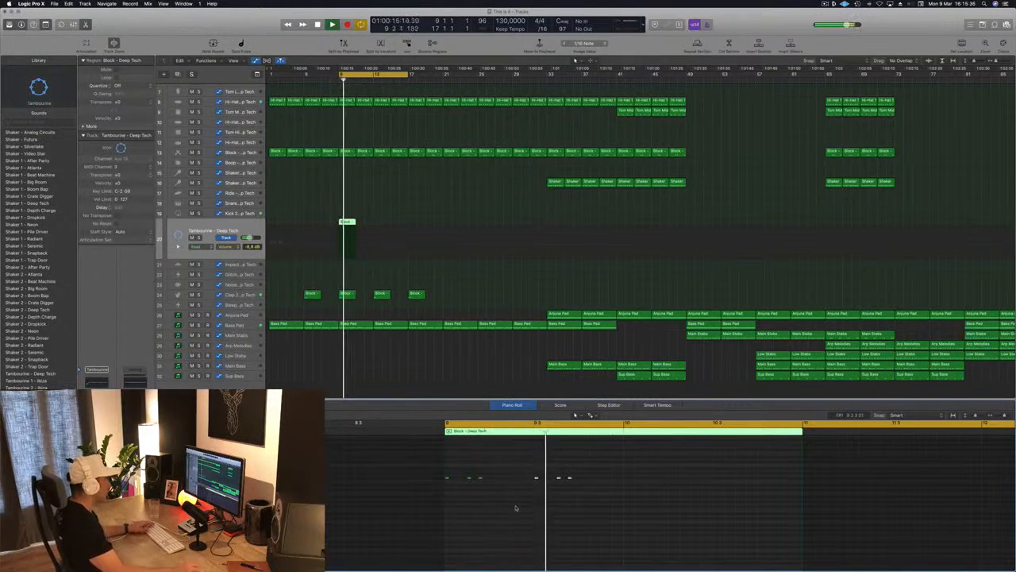
pyautogui.moveTo(605, 467); pyautogui.dragTo(514, 479)
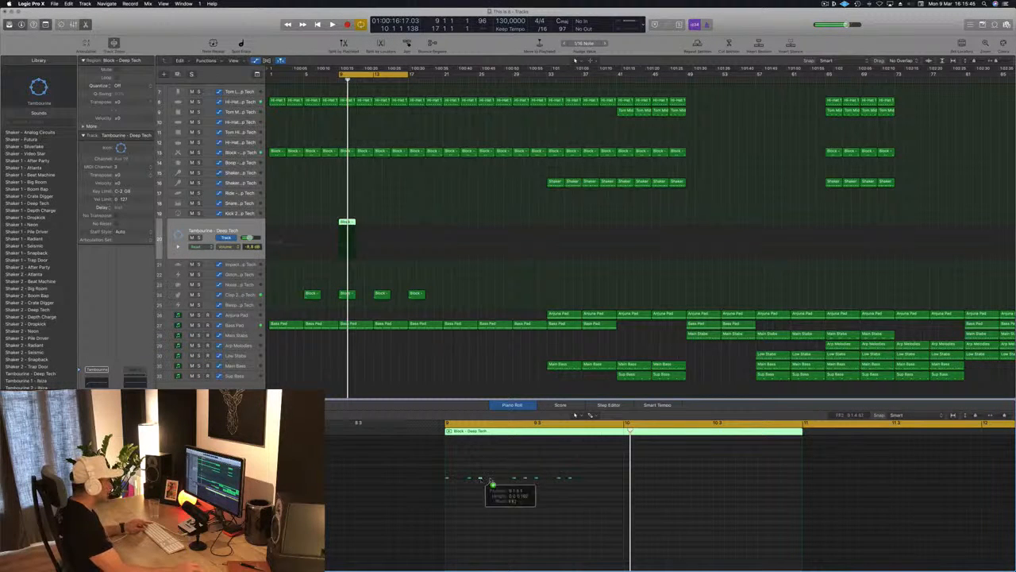
pyautogui.moveTo(491, 483); pyautogui.dragTo(503, 482)
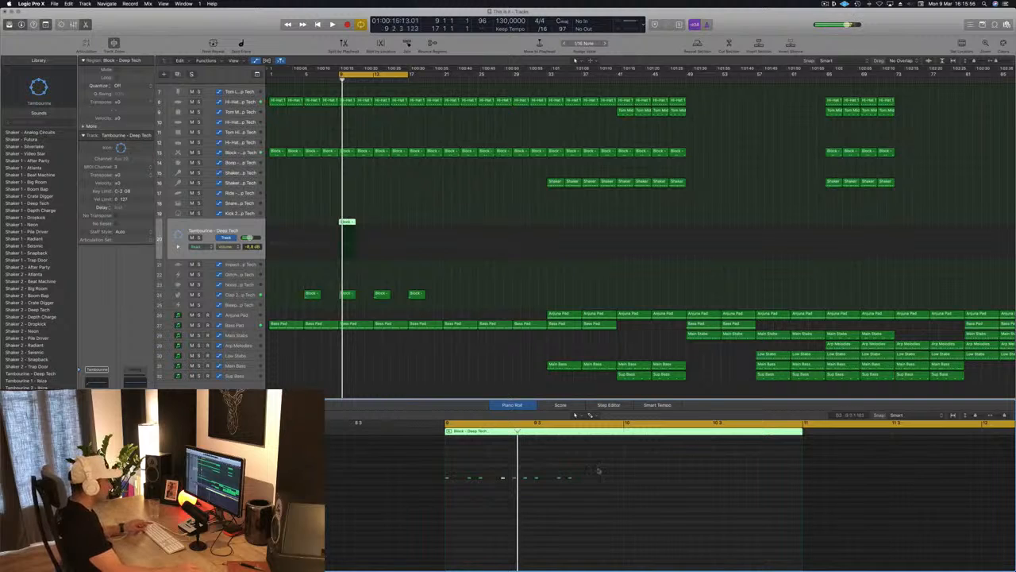
pyautogui.moveTo(570, 478); pyautogui.dragTo(591, 483)
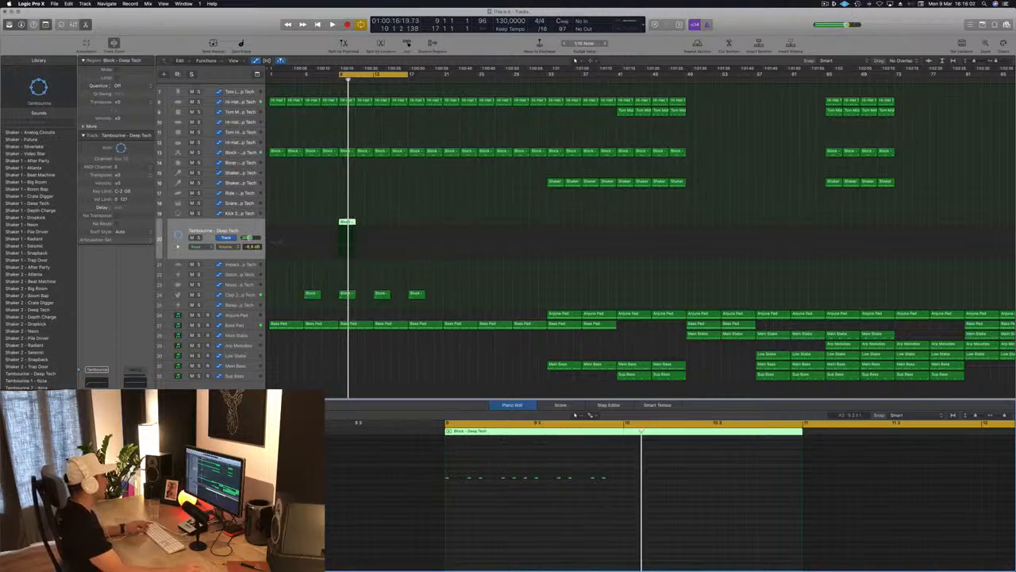
# Cut the Tambourine region down to bar 9 only, repeat it up to bar 13, and play it back
pyautogui.keyDown('super'); pyautogui.doubleClick(348, 226); pyautogui.keyUp('super')
pyautogui.press('Delete')
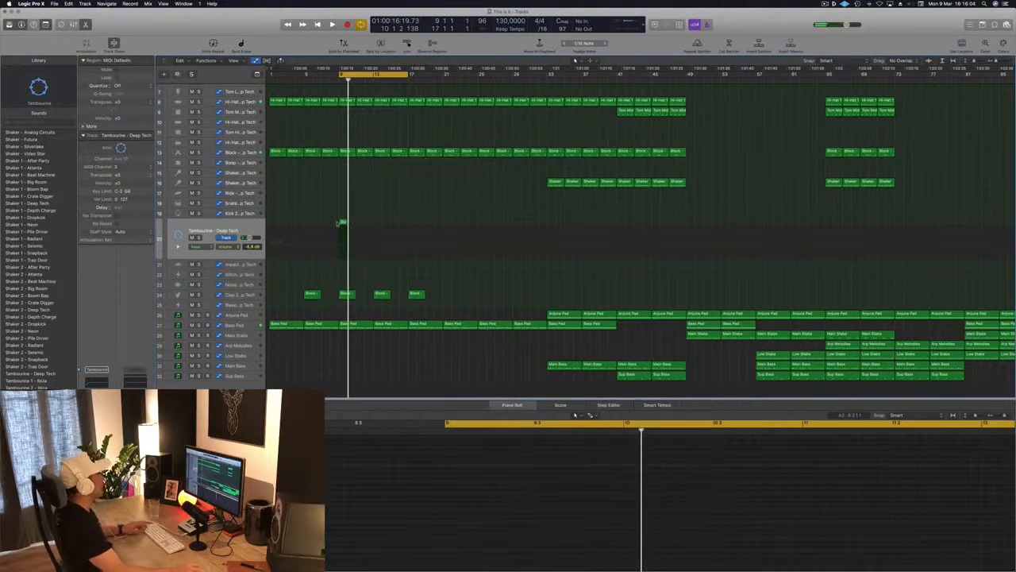
pyautogui.click(343, 222)
pyautogui.moveTo(348, 229); pyautogui.dragTo(360, 228)
pyautogui.press('space')
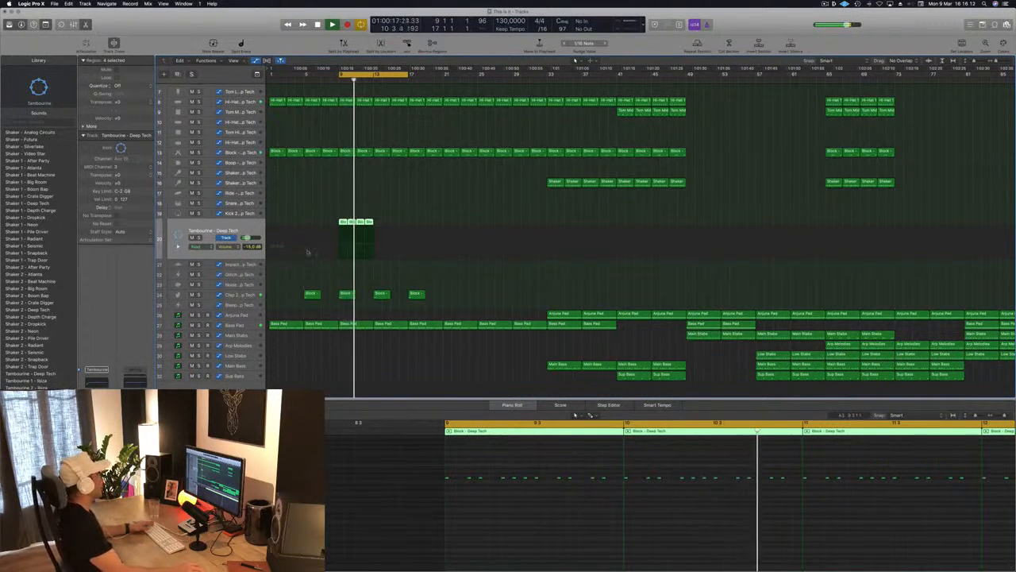
# Extend the cycle range back to bar 1 and play the intro from the start
pyautogui.press('space')
pyautogui.press('space')
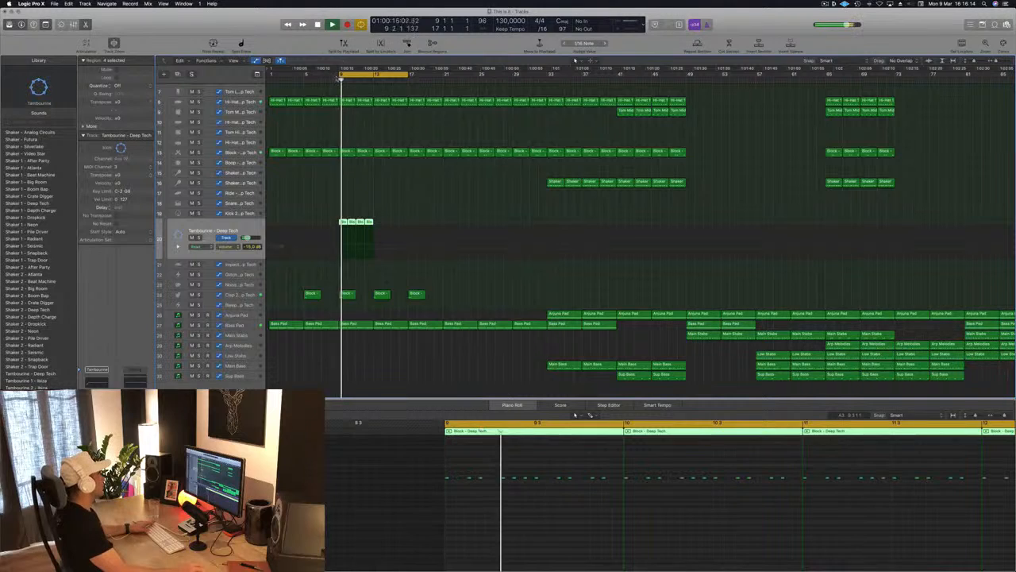
pyautogui.moveTo(339, 75); pyautogui.dragTo(271, 74)
pyautogui.click(322, 189)
pyautogui.press('space')
pyautogui.press('space')
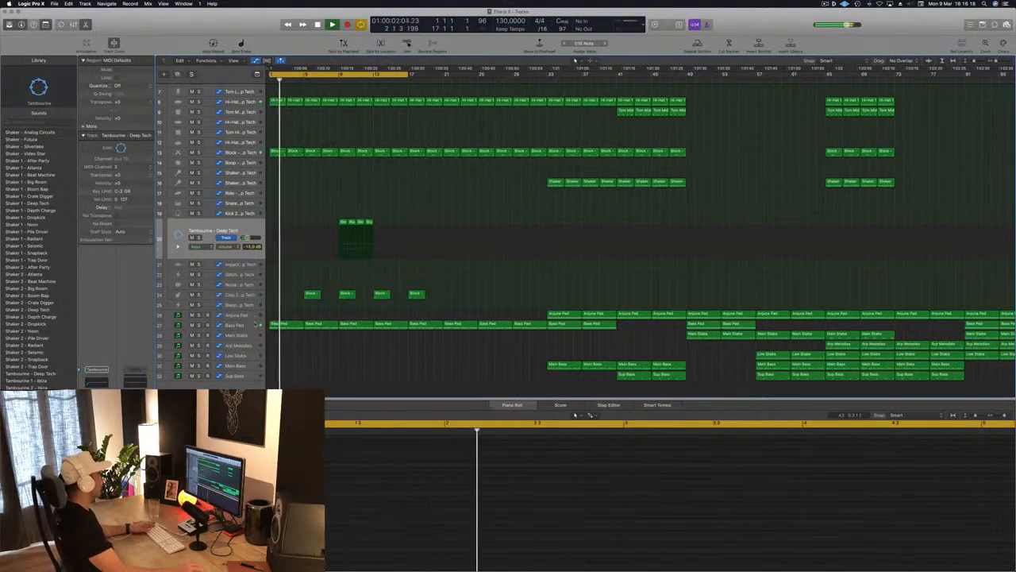
# Check the Bass Pad and Clap 2 tracks during playback, and set the Tambourine track's volume to -20.0 dB
pyautogui.click(254, 324)
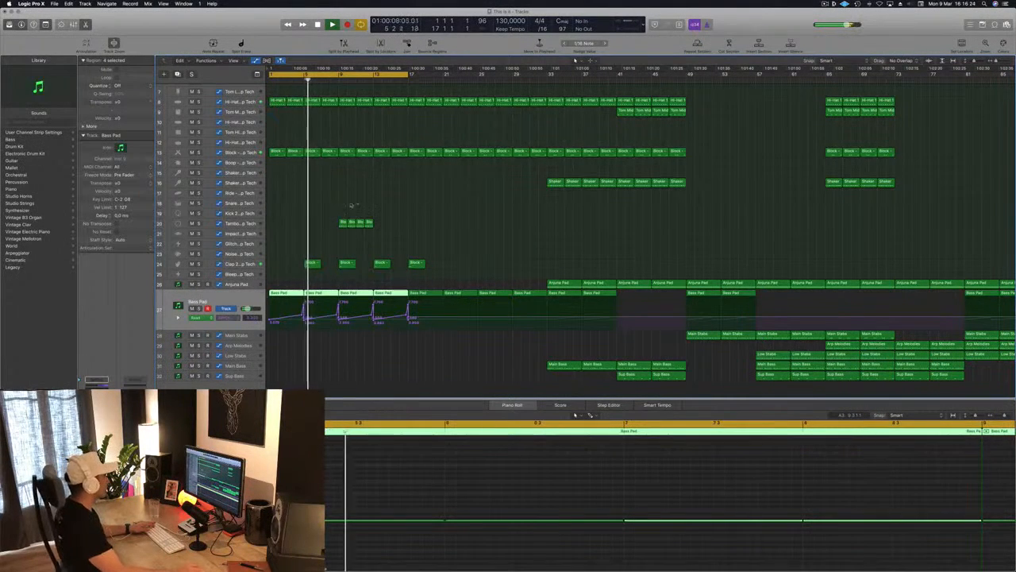
pyautogui.click(238, 264)
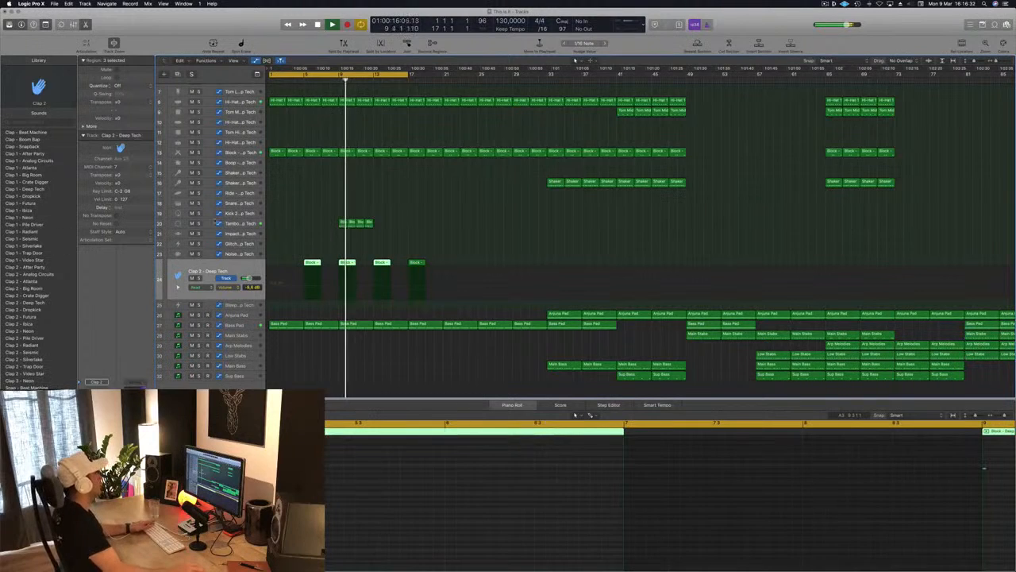
pyautogui.click(237, 225)
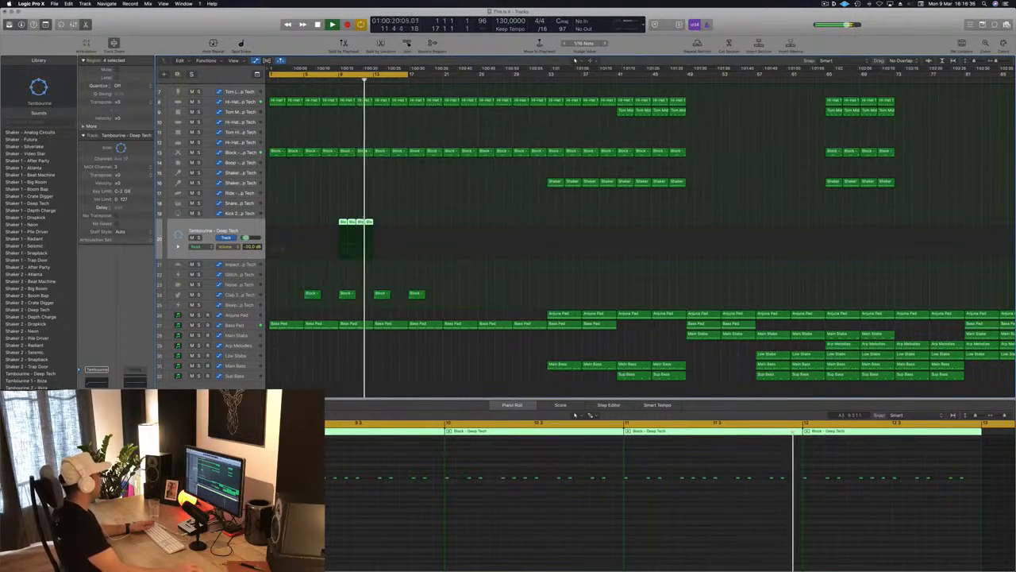
# With the Tambourine's Stereo Delay open, copy its four regions to bar 13 and set the cycle range to bars 9–17
pyautogui.press('v')
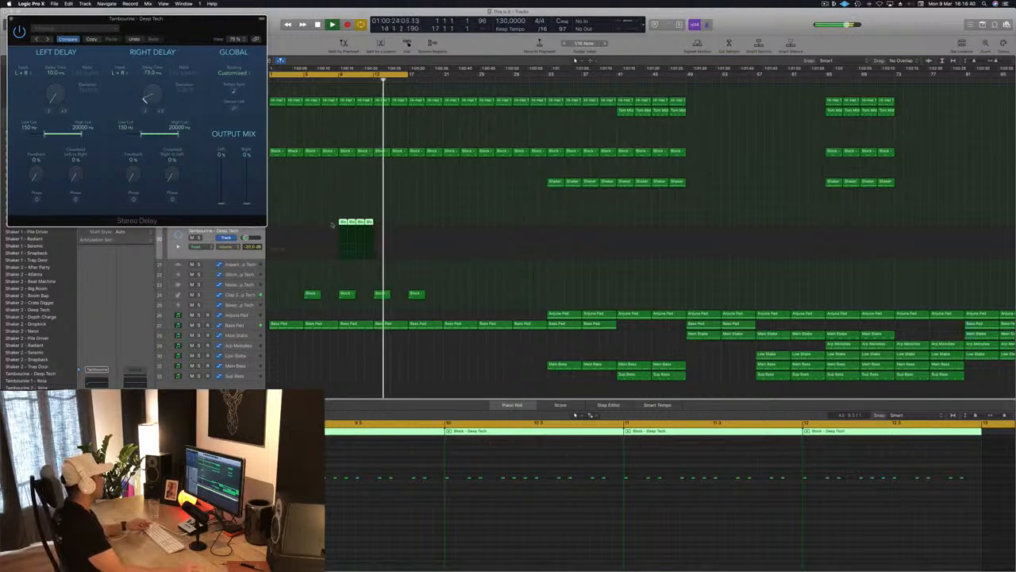
pyautogui.moveTo(344, 223); pyautogui.dragTo(380, 227)
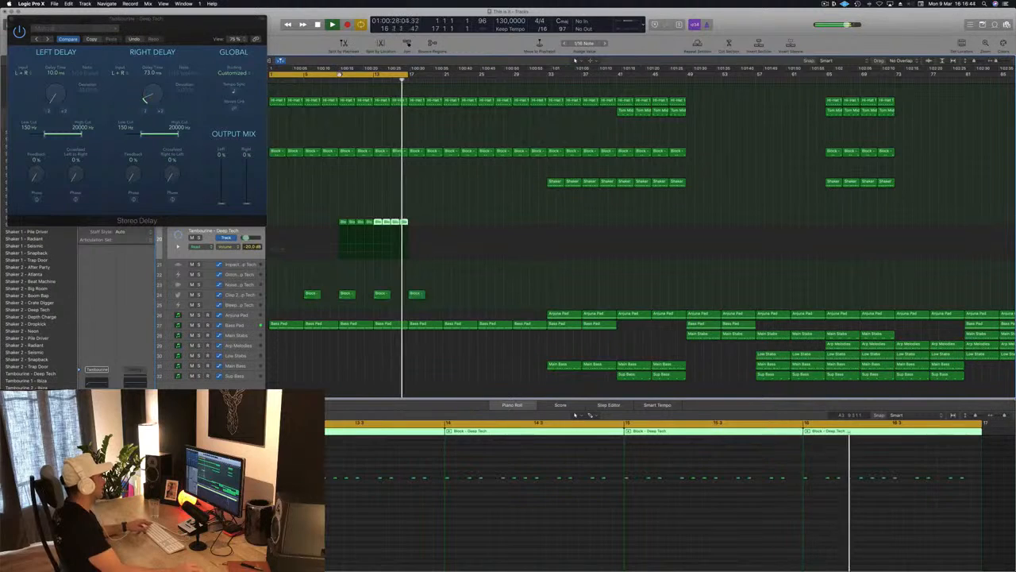
pyautogui.moveTo(341, 74); pyautogui.dragTo(409, 79)
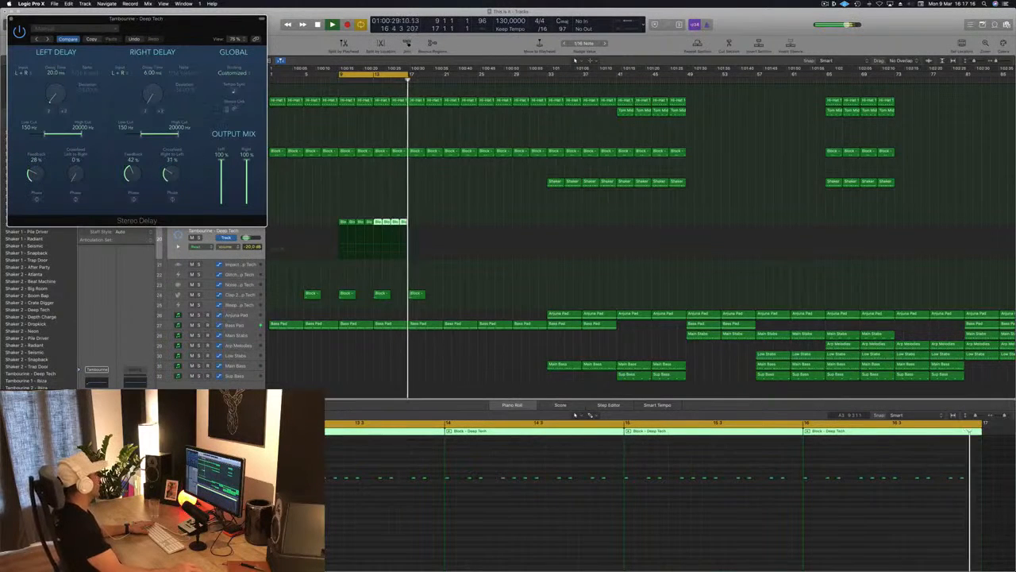
# Set the Stereo Delay to 22 ms left and 11 ms right with 28% and 42% feedback and 100% output mix, and close it
pyautogui.click(235, 92)
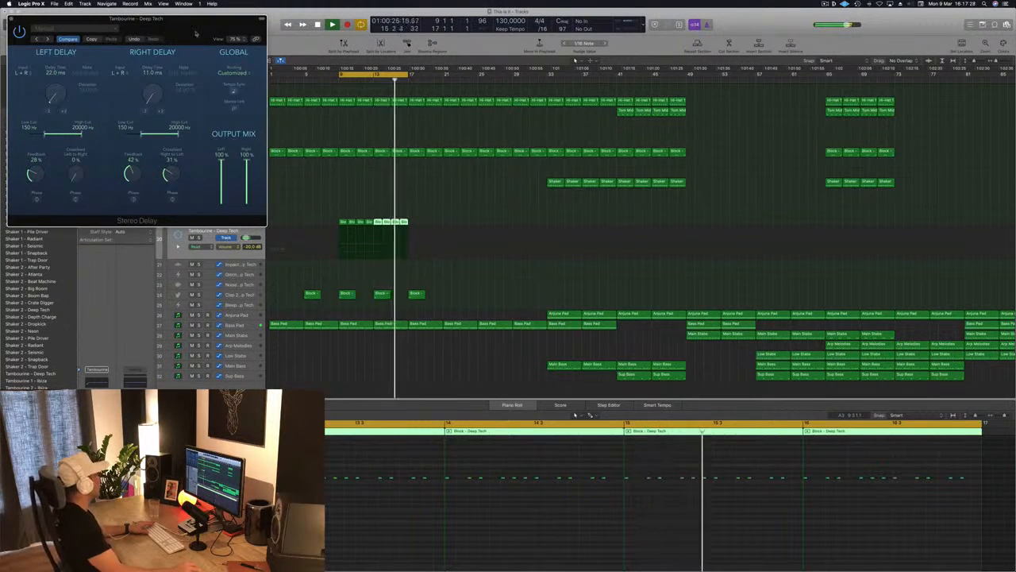
pyautogui.moveTo(202, 27); pyautogui.dragTo(425, 91)
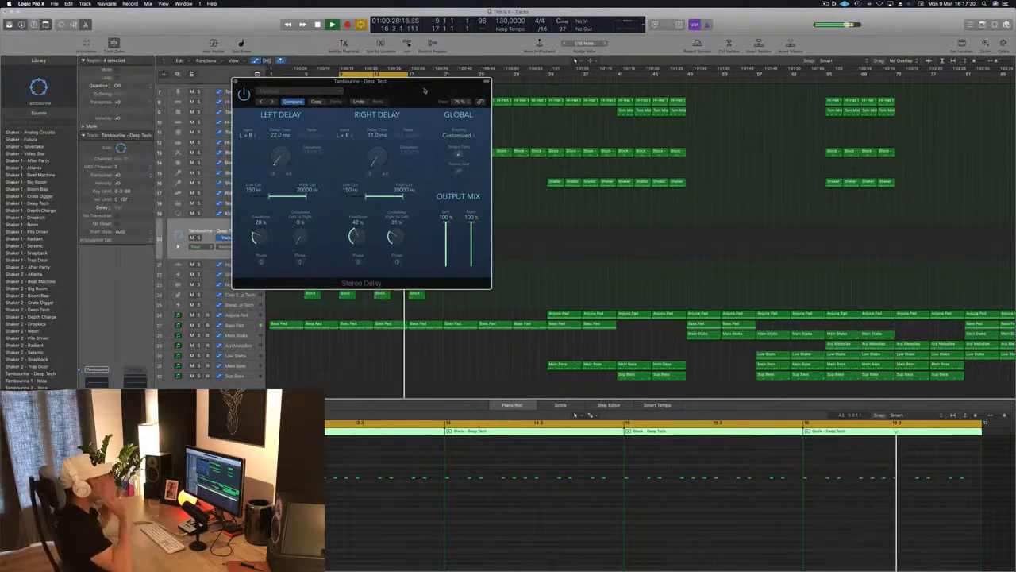
pyautogui.click(237, 83)
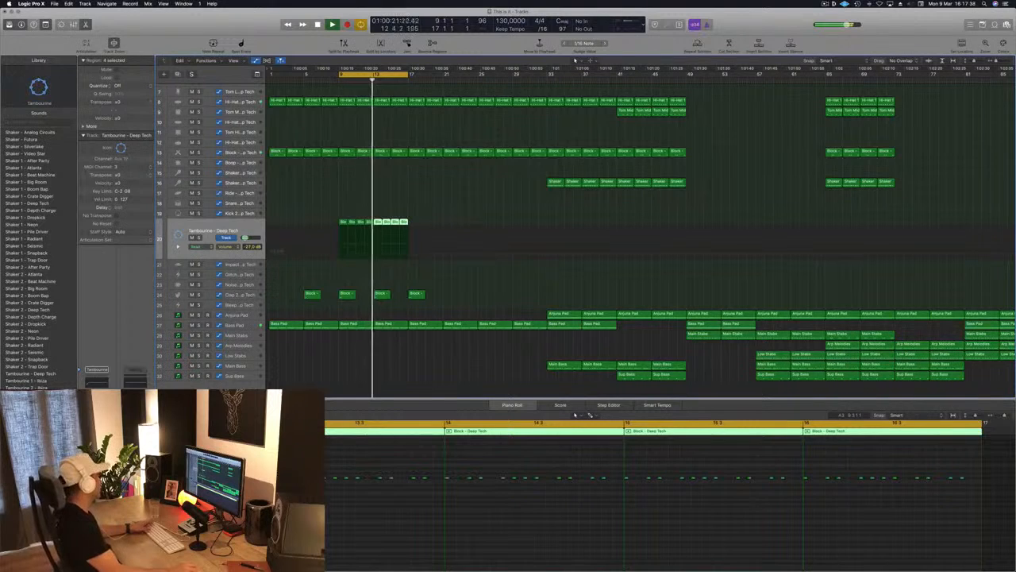
# Add a Bitcrusher to the Tambourine track and set its resolution to 1 bit and downsampling to 21x
pyautogui.click(96, 422)
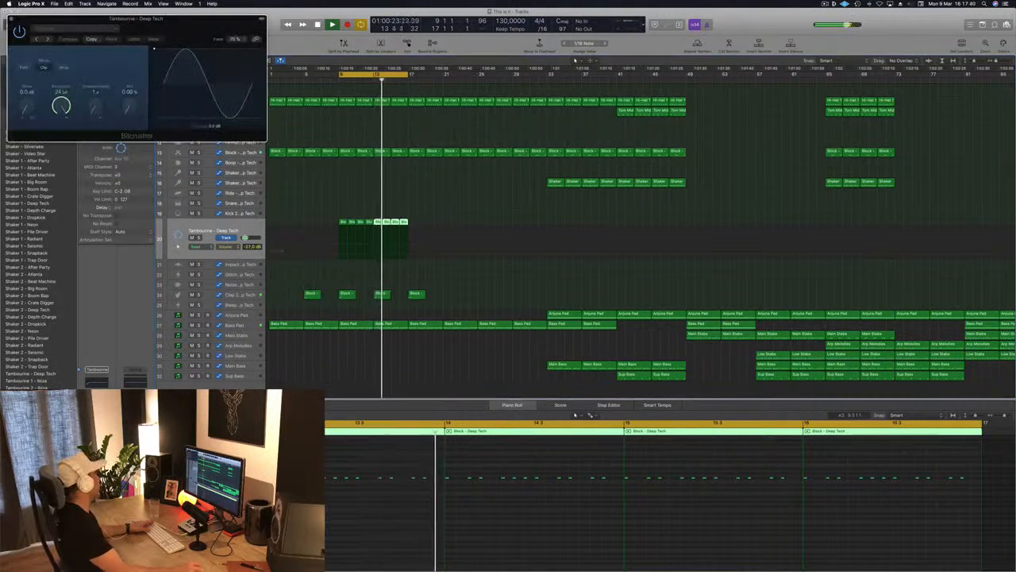
pyautogui.moveTo(164, 35); pyautogui.dragTo(272, 67)
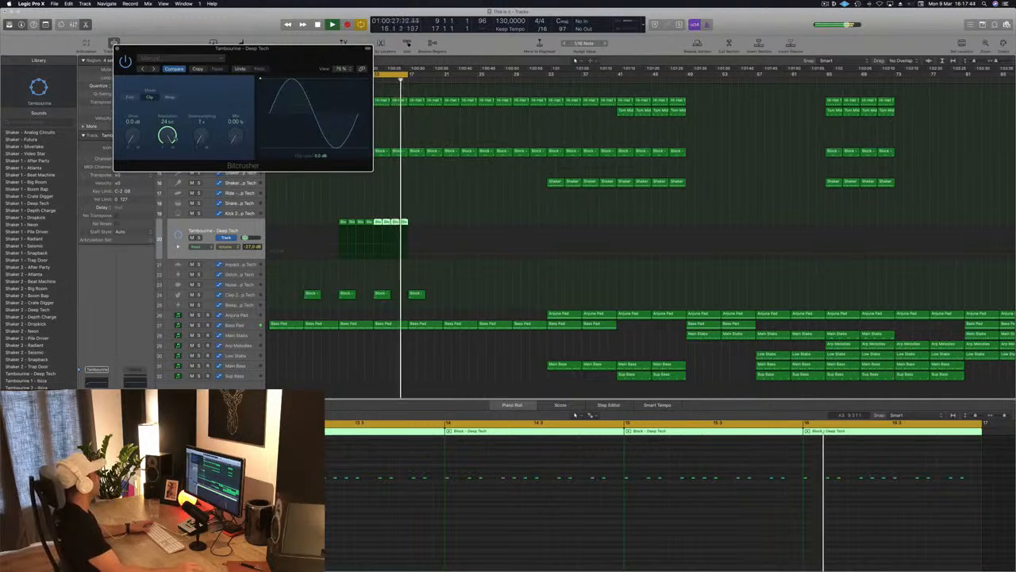
pyautogui.moveTo(167, 134); pyautogui.dragTo(167, 162)
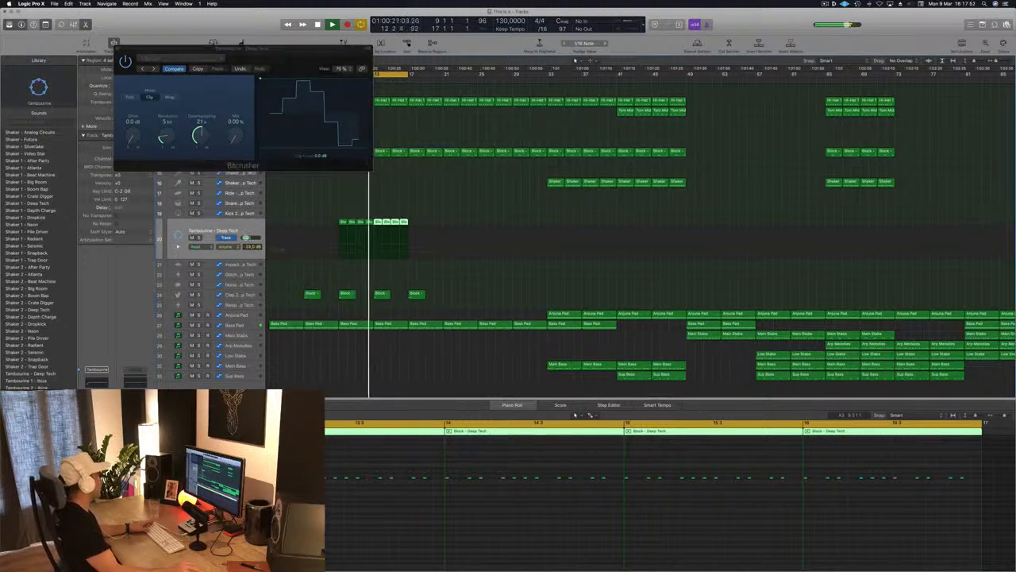
pyautogui.moveTo(169, 136); pyautogui.dragTo(171, 153)
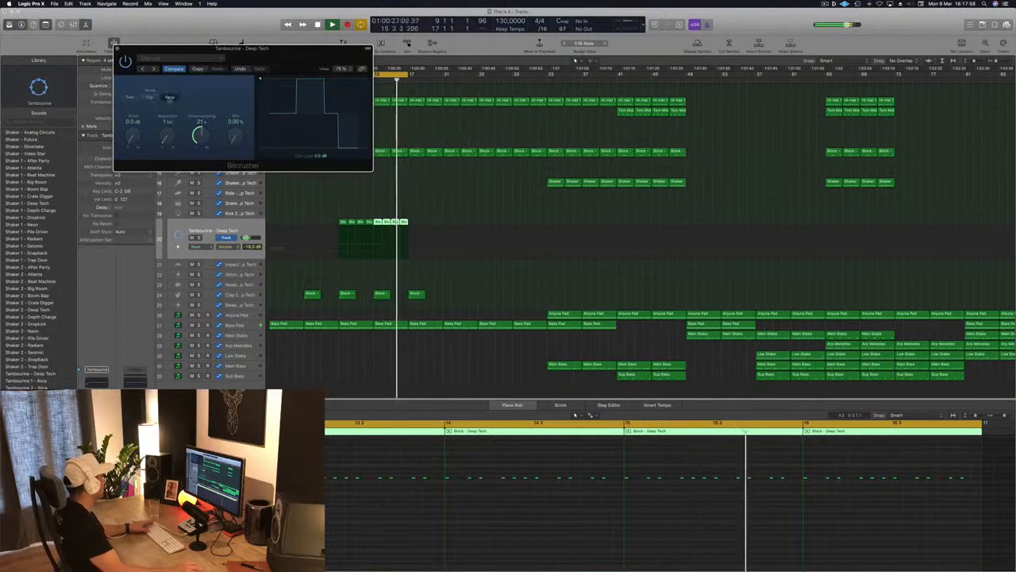
# Set the Bitcrusher to Wrap mode with 8-bit resolution, 21x downsampling and a 75.70% mix, and close it
pyautogui.moveTo(133, 136); pyautogui.dragTo(135, 122)
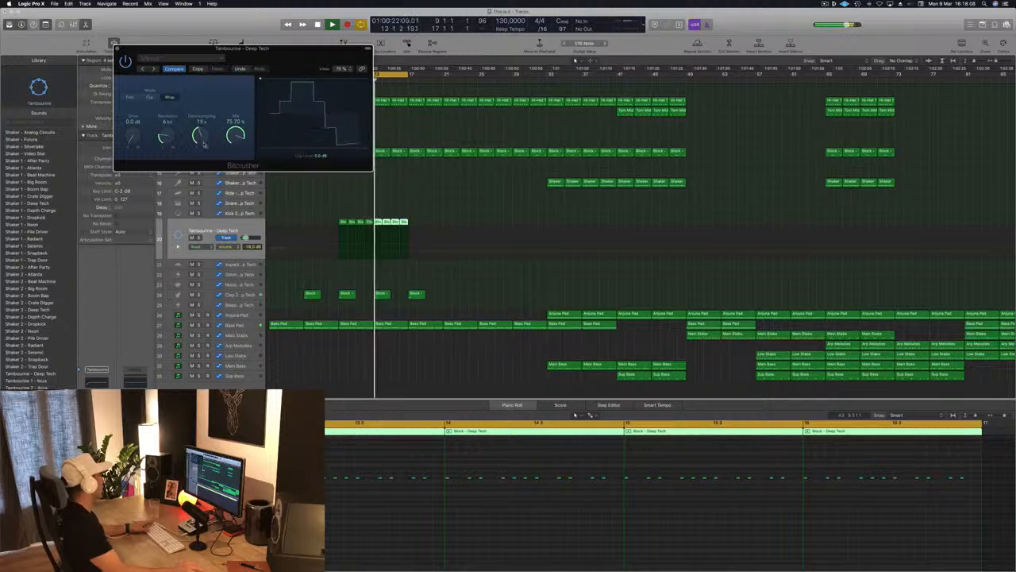
pyautogui.moveTo(204, 144); pyautogui.dragTo(205, 134)
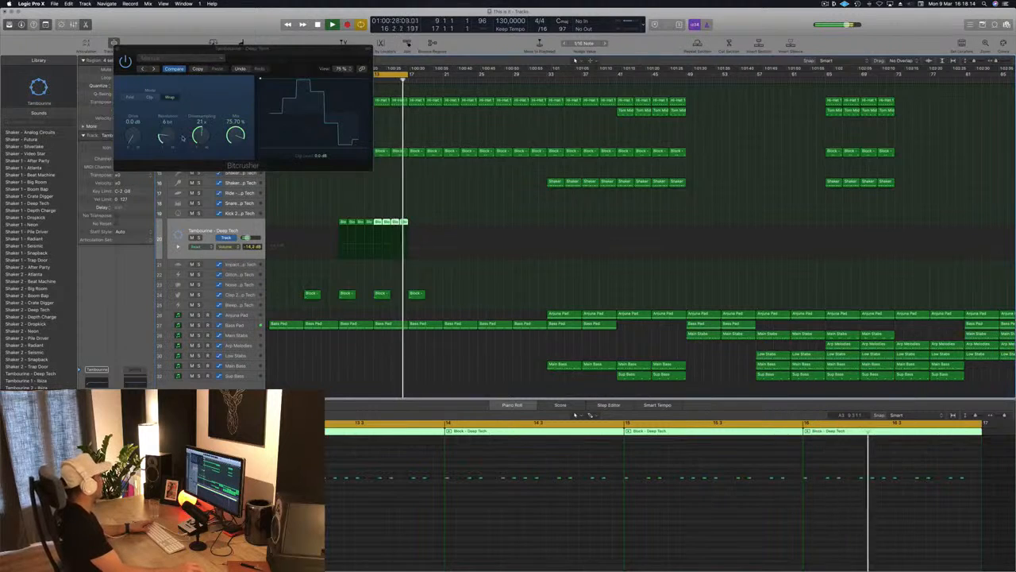
pyautogui.moveTo(166, 135); pyautogui.dragTo(171, 123)
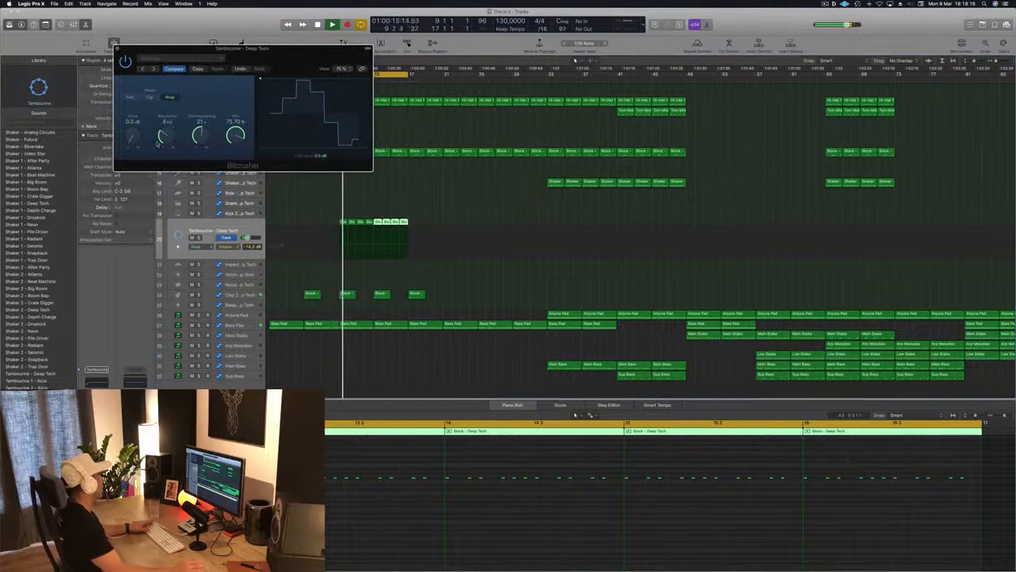
pyautogui.click(118, 49)
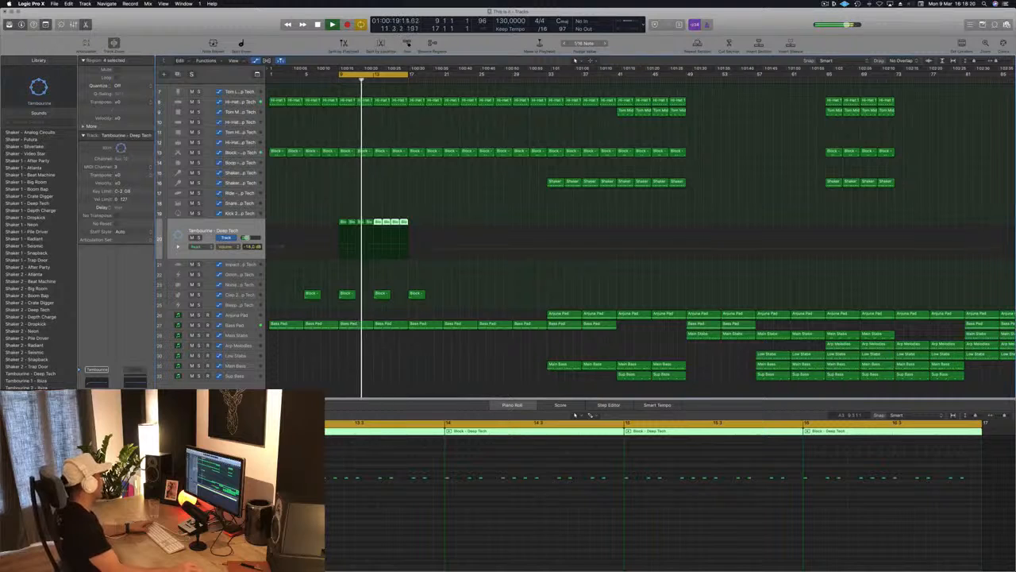
# Reopen the Tambourine's Bitcrusher, set its mix to 72.30%, and close it
pyautogui.press('v')
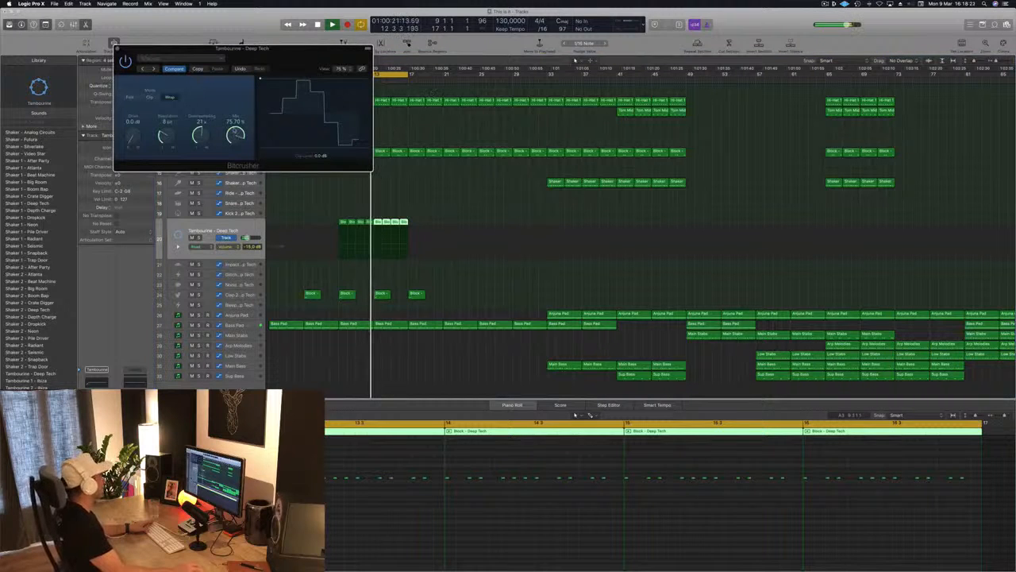
pyautogui.moveTo(235, 145); pyautogui.dragTo(240, 135)
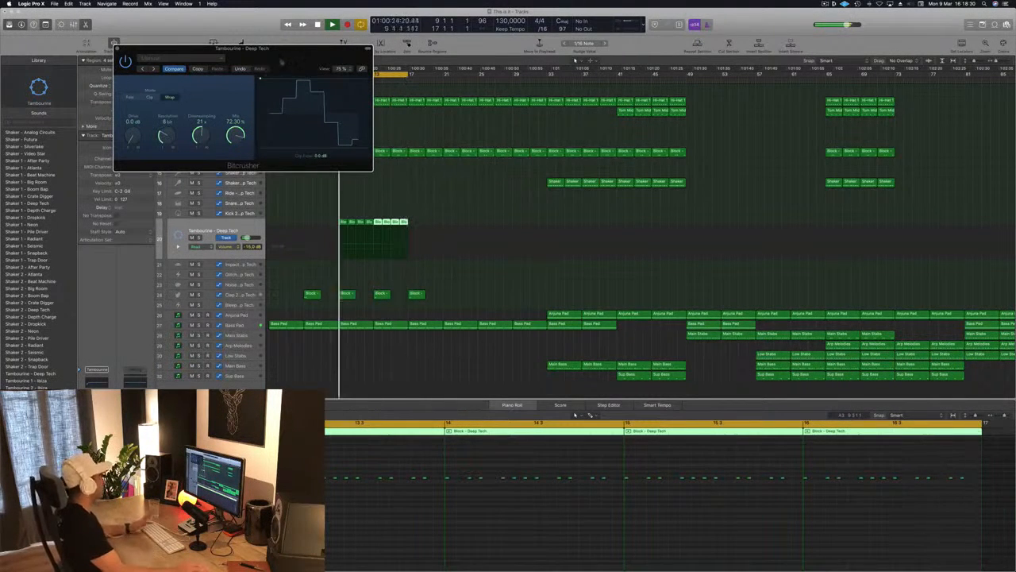
pyautogui.moveTo(282, 62); pyautogui.dragTo(292, 63)
pyautogui.click(127, 52)
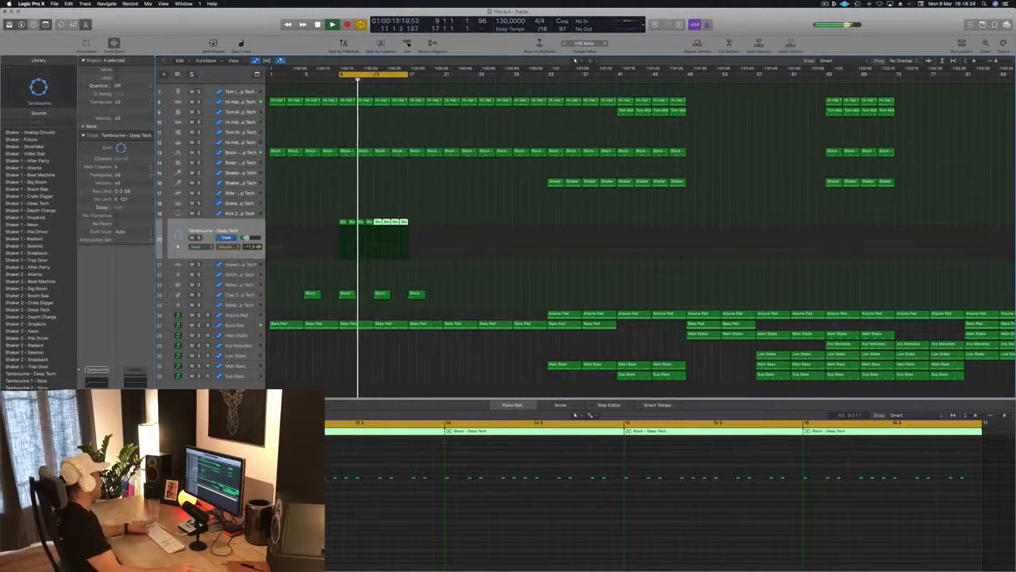
# Copy the eight Tambourine regions at bars 9–17 so they repeat over bars 17–25, and save the project
pyautogui.click(345, 221)
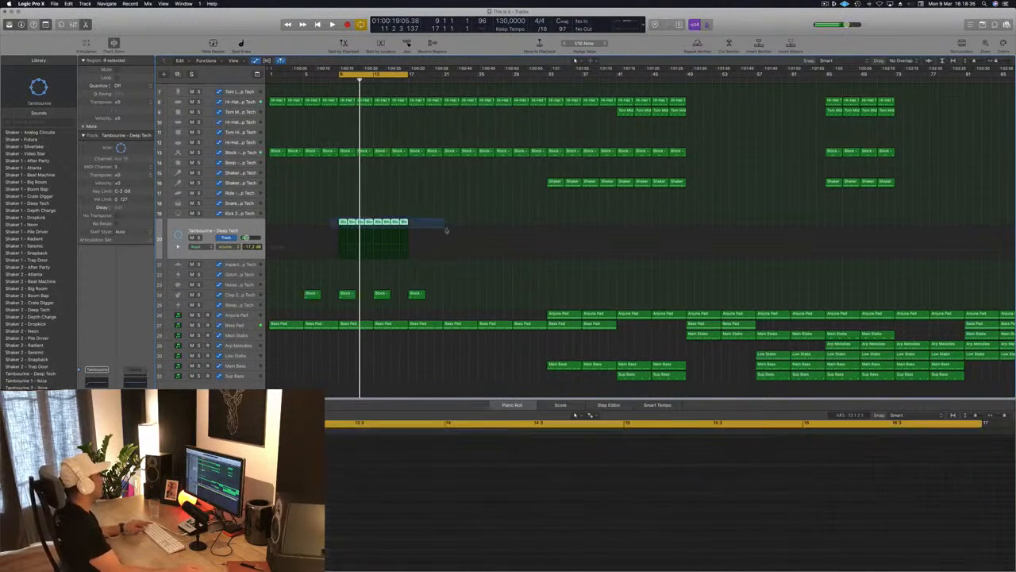
pyautogui.moveTo(342, 223); pyautogui.dragTo(413, 228)
pyautogui.press('space')
pyautogui.click(392, 201)
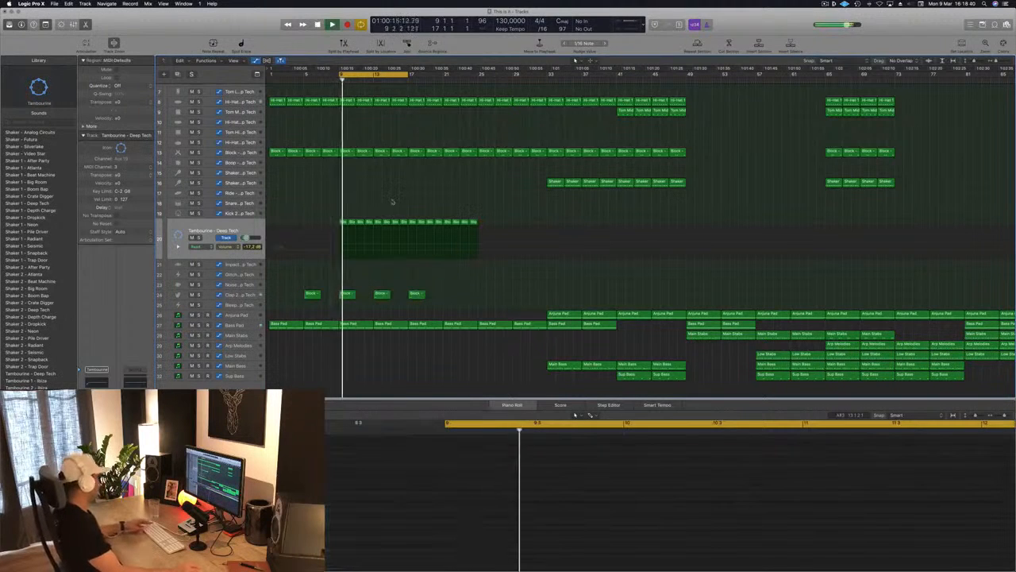
pyautogui.press('super+s')
pyautogui.click(343, 222)
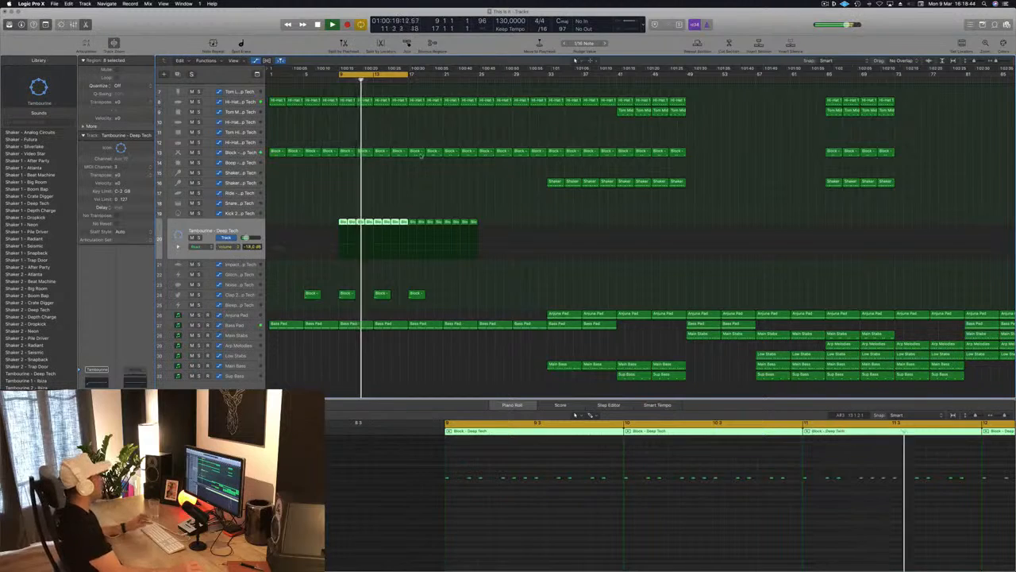
pyautogui.click(383, 196)
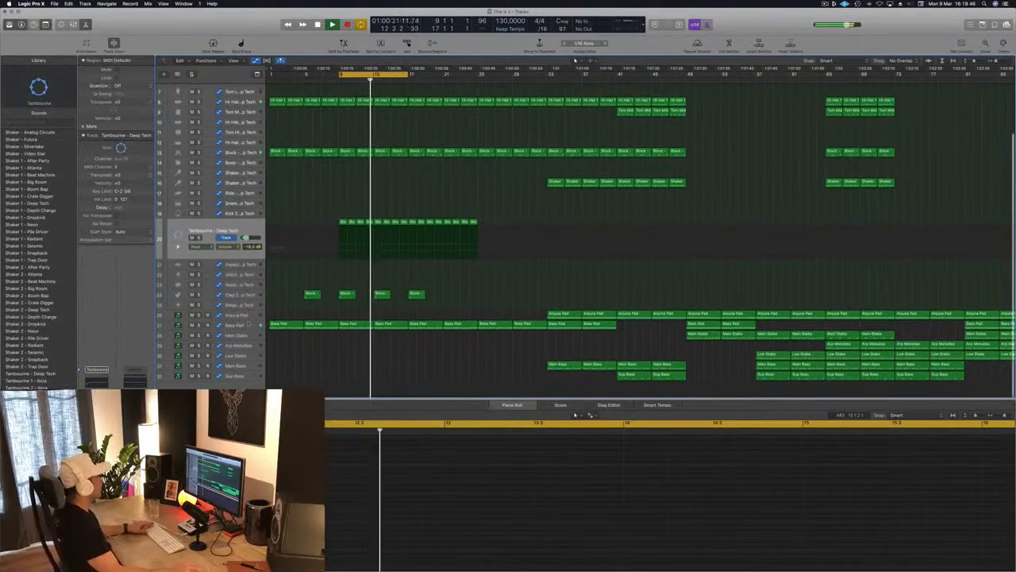
# Replace the Bass Pad regions at bars 17–33 with copies of the four automated ones, and extend the cycle range to bar 25
pyautogui.click(236, 325)
pyautogui.click(471, 247)
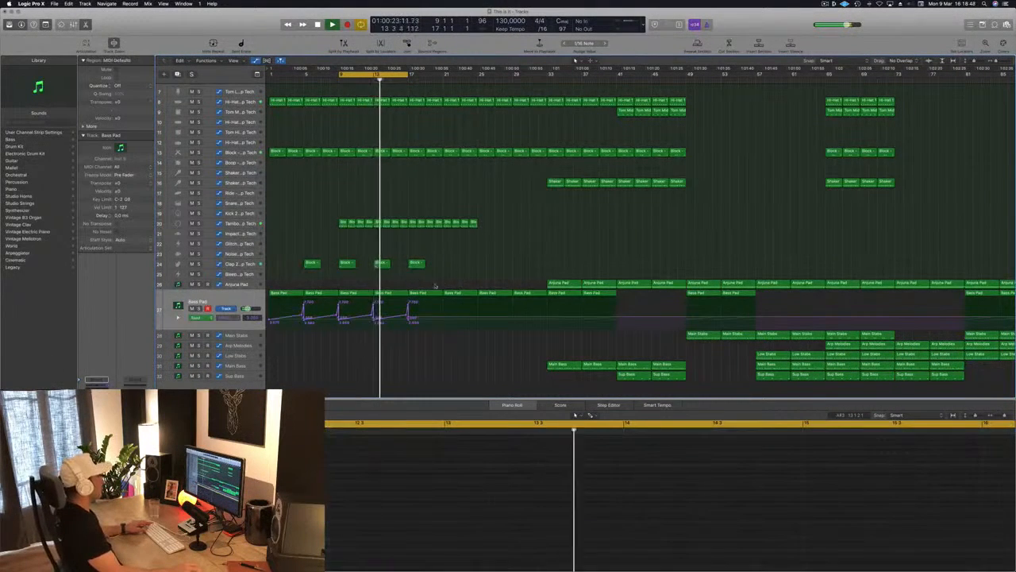
pyautogui.moveTo(423, 284); pyautogui.dragTo(522, 292)
pyautogui.press('Delete')
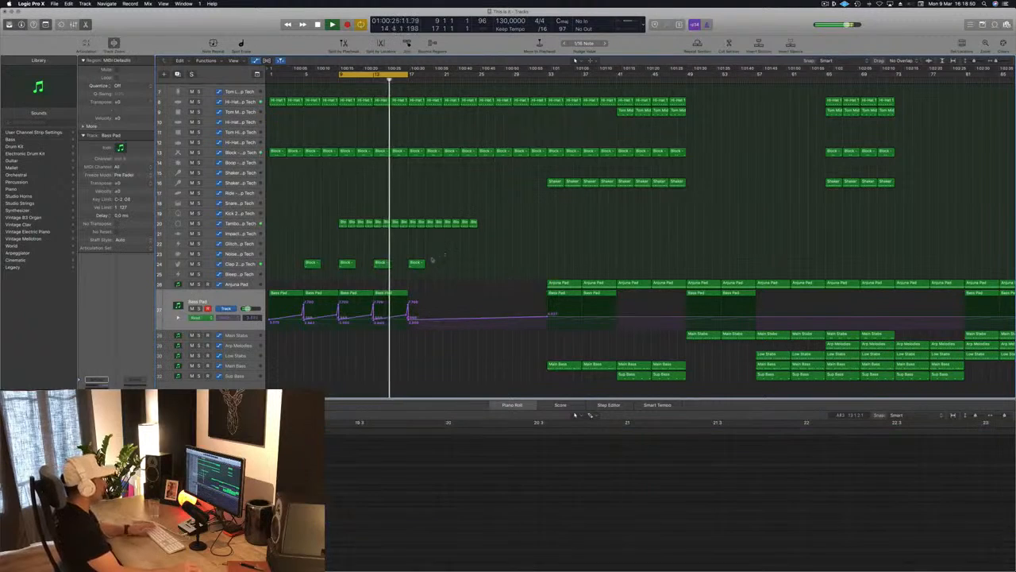
pyautogui.moveTo(457, 288); pyautogui.dragTo(410, 292)
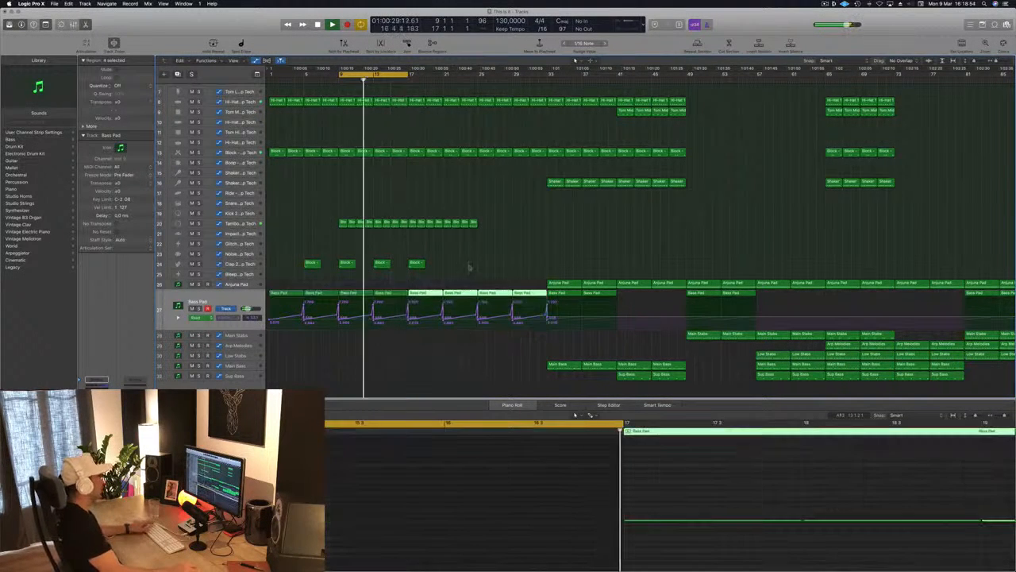
pyautogui.moveTo(410, 77); pyautogui.dragTo(479, 77)
pyautogui.click(390, 187)
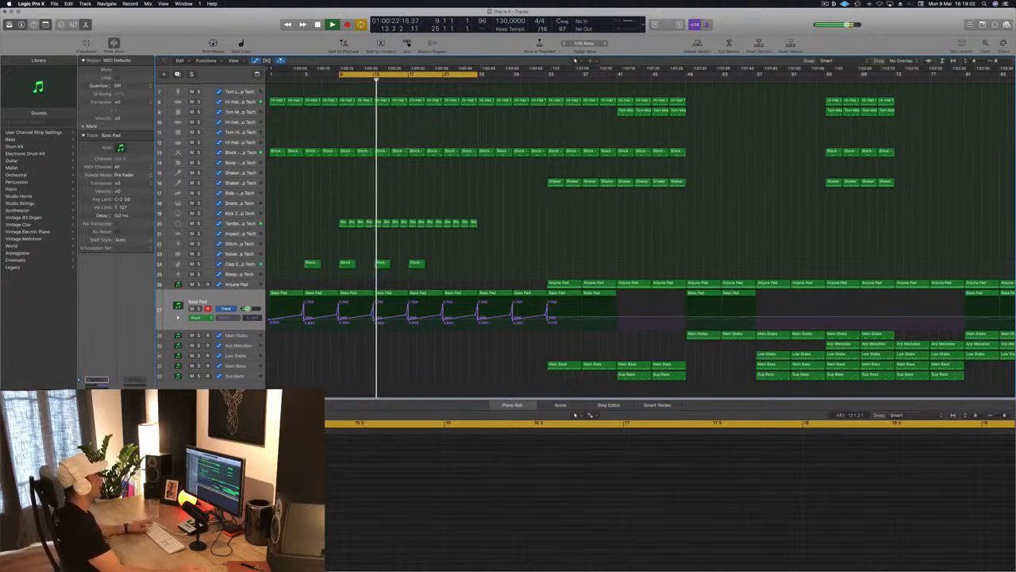
# Examine the final notes of the Hi-Hat 1 and Kick 1 regions just before bar 17
pyautogui.press('super+Right')
pyautogui.hscroll(5, 429, 110)
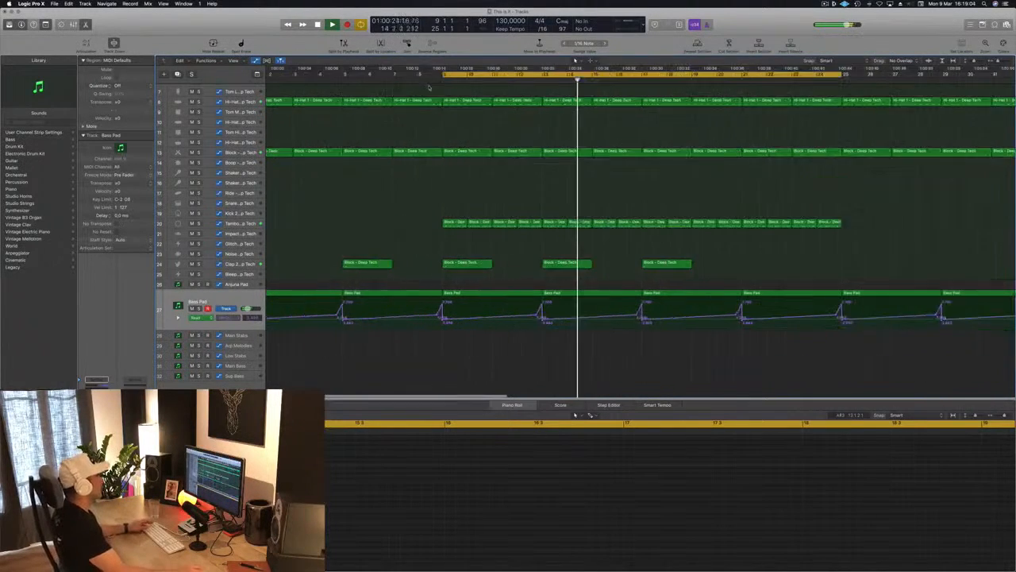
pyautogui.hscroll(-4, 624, 111)
pyautogui.hscroll(-4, 624, 111)
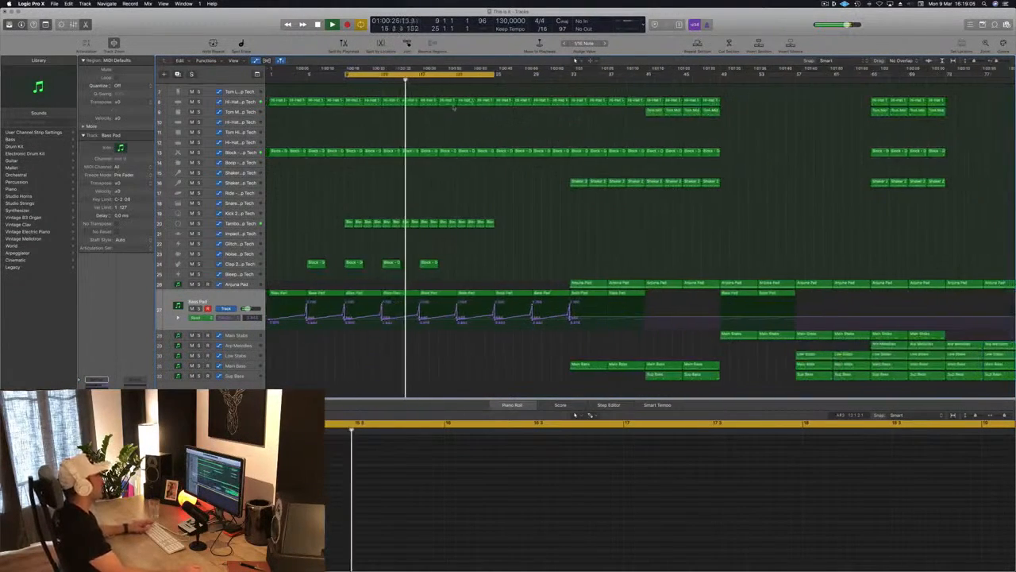
pyautogui.hscroll(8, 677, 87)
pyautogui.press('space')
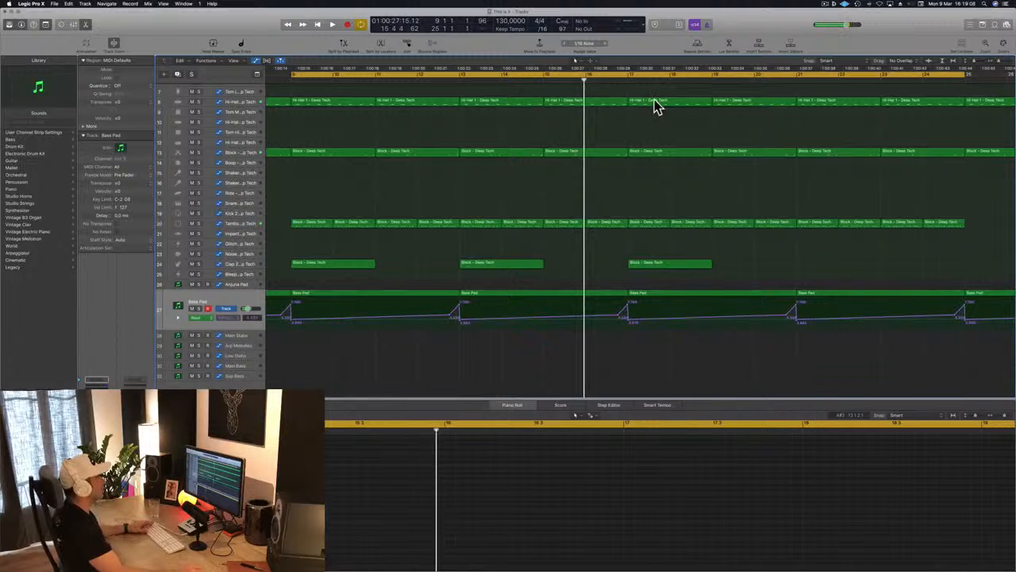
pyautogui.click(619, 103)
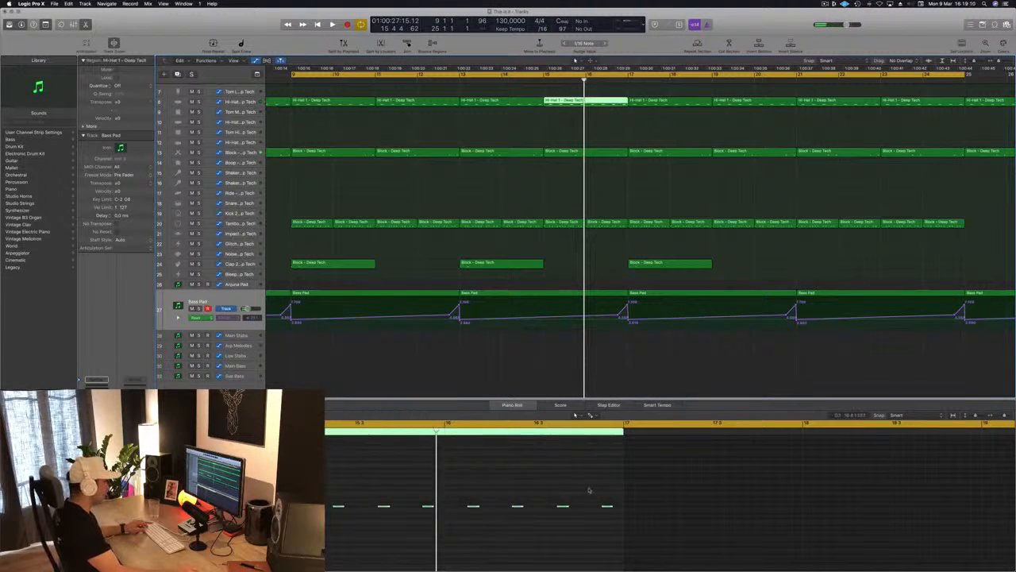
pyautogui.click(607, 505)
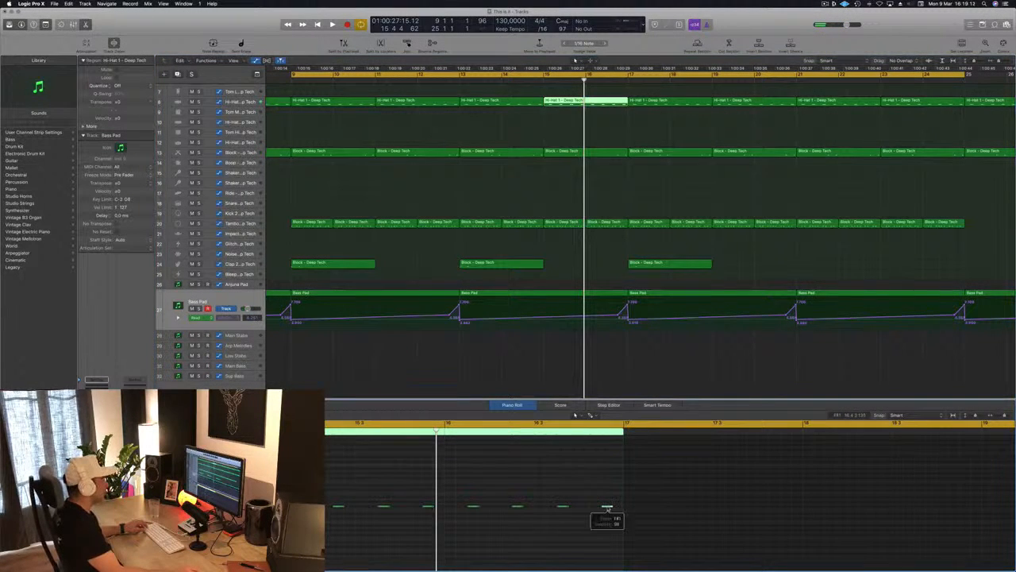
pyautogui.scroll(3, 603, 158)
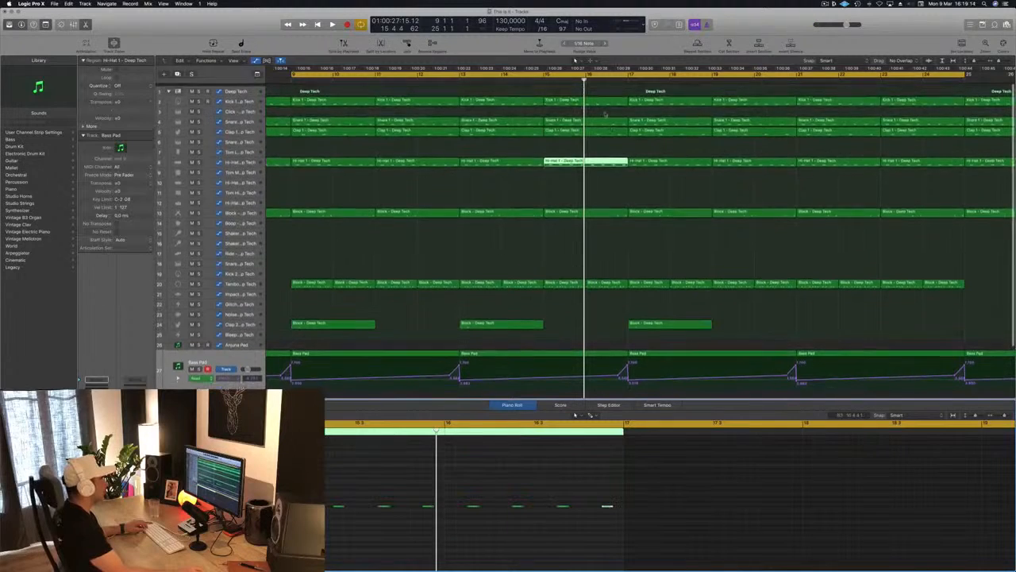
pyautogui.click(603, 101)
pyautogui.click(585, 520)
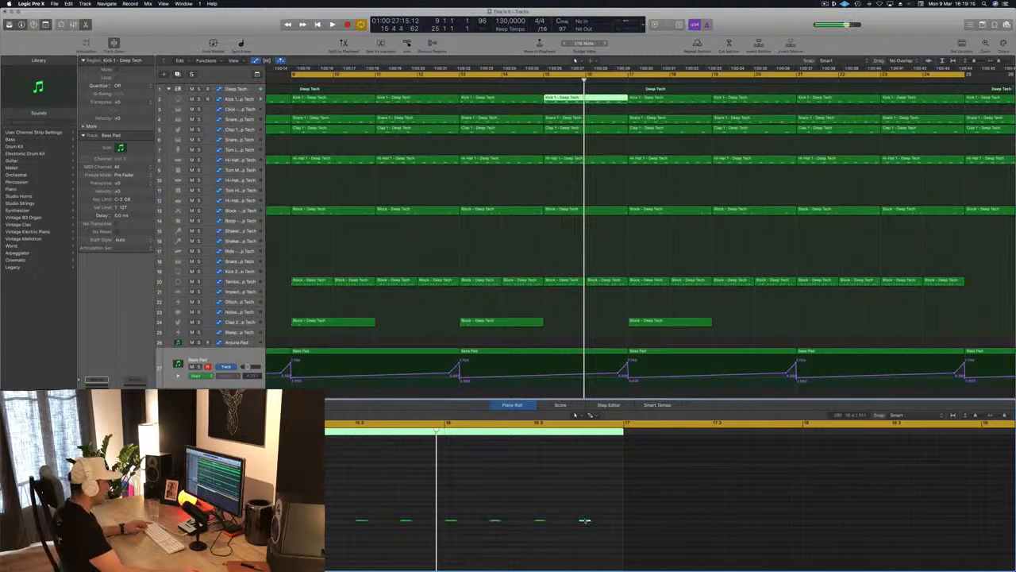
pyautogui.moveTo(585, 522); pyautogui.dragTo(564, 526)
pyautogui.press('space')
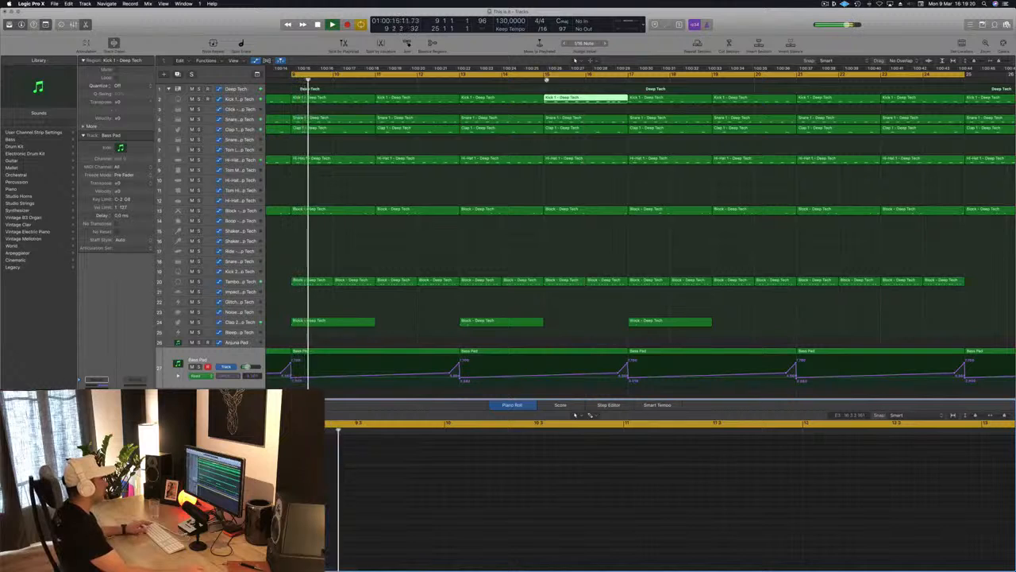
# Delete the last half bar before bar 17 from the Snare 1, Clap 1, Hi-Hat 1 and Block tracks
pyautogui.moveTo(610, 114); pyautogui.dragTo(628, 197)
pyautogui.click(616, 196)
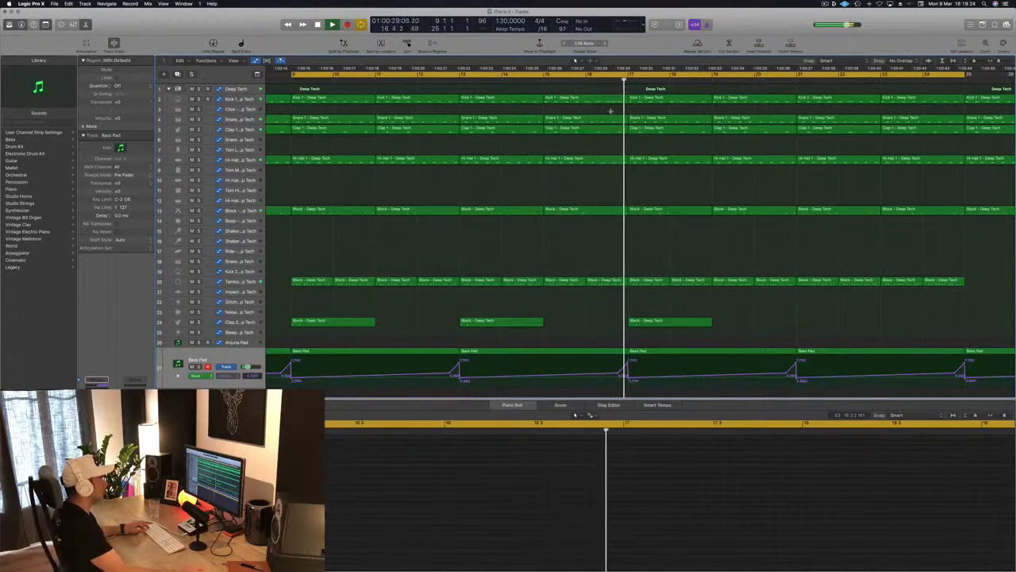
pyautogui.moveTo(609, 104); pyautogui.dragTo(629, 274)
pyautogui.press('Delete')
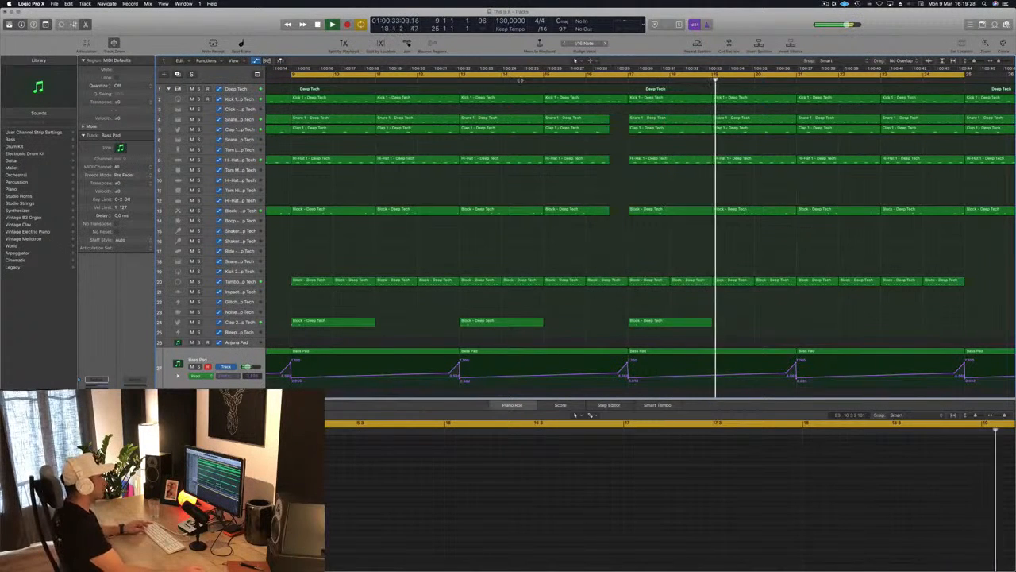
# Play through the drum break before bar 17 and review how it sits in the wider arrangement
pyautogui.hscroll(-2, 615, 145)
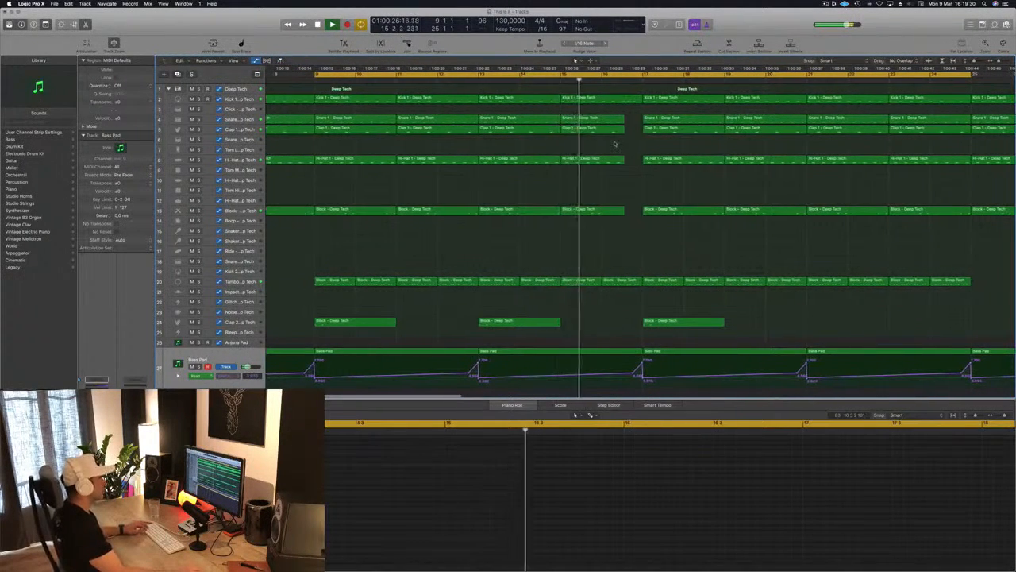
pyautogui.press('super+Left')
pyautogui.press('super+Left')
pyautogui.hscroll(5, 603, 148)
pyautogui.press('super+Left')
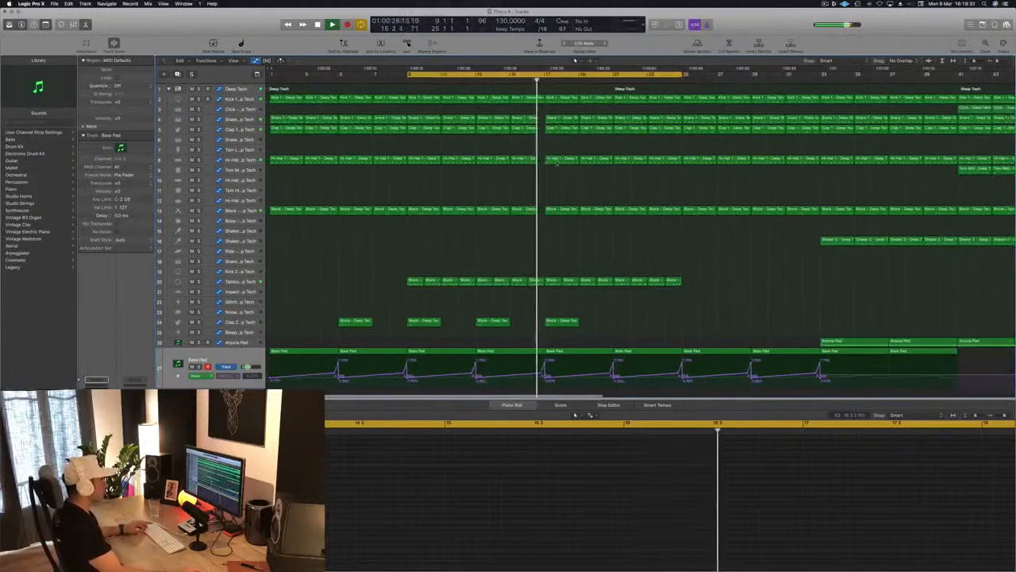
pyautogui.press('super+Right')
pyautogui.hscroll(3, 556, 161)
pyautogui.press('super+Left')
pyautogui.press('super+Left')
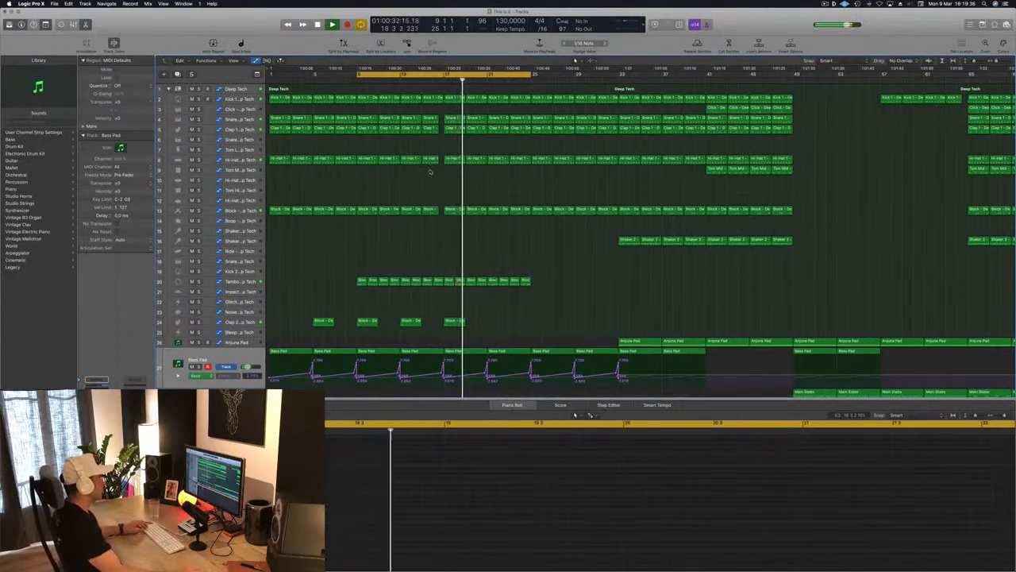
# Play the cycle range and lower the Tambourine track's volume to about -21.5 dB
pyautogui.press('space')
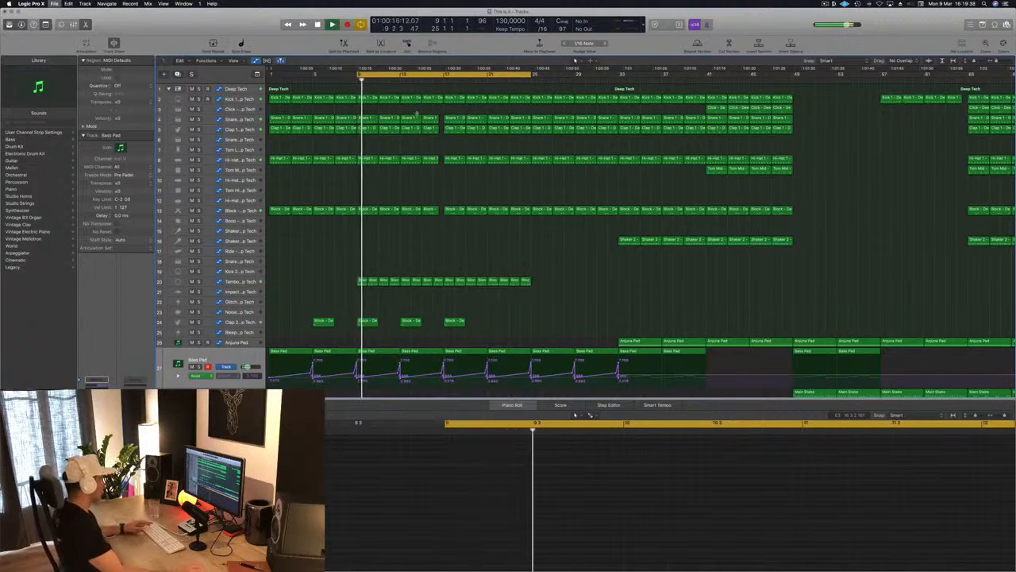
pyautogui.click(234, 284)
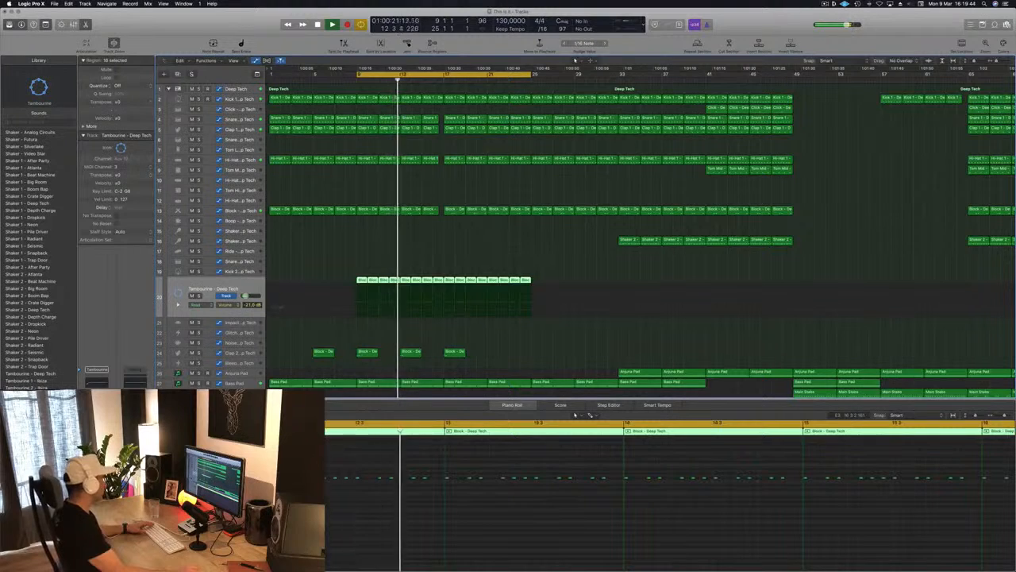
pyautogui.click(498, 254)
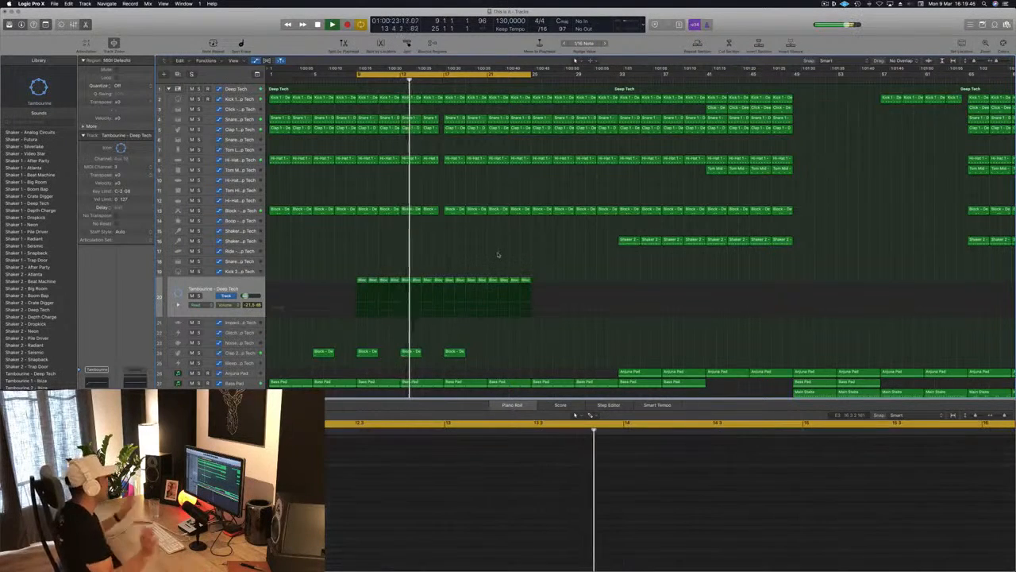
# Copy the Anjuna Pad region at bar 33 to bar 17 on the same track
pyautogui.scroll(3, 481, 265)
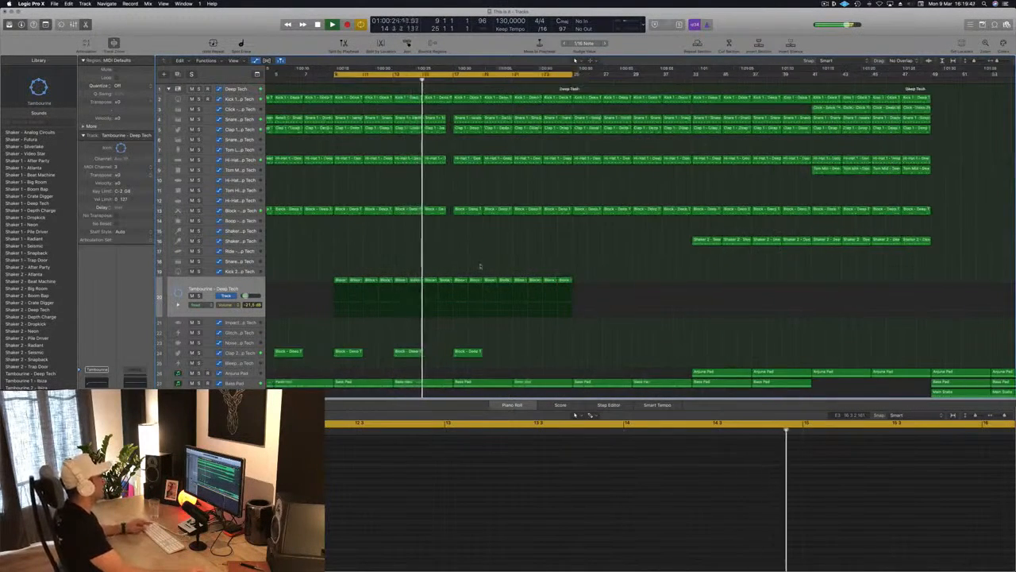
pyautogui.scroll(-4, 471, 263)
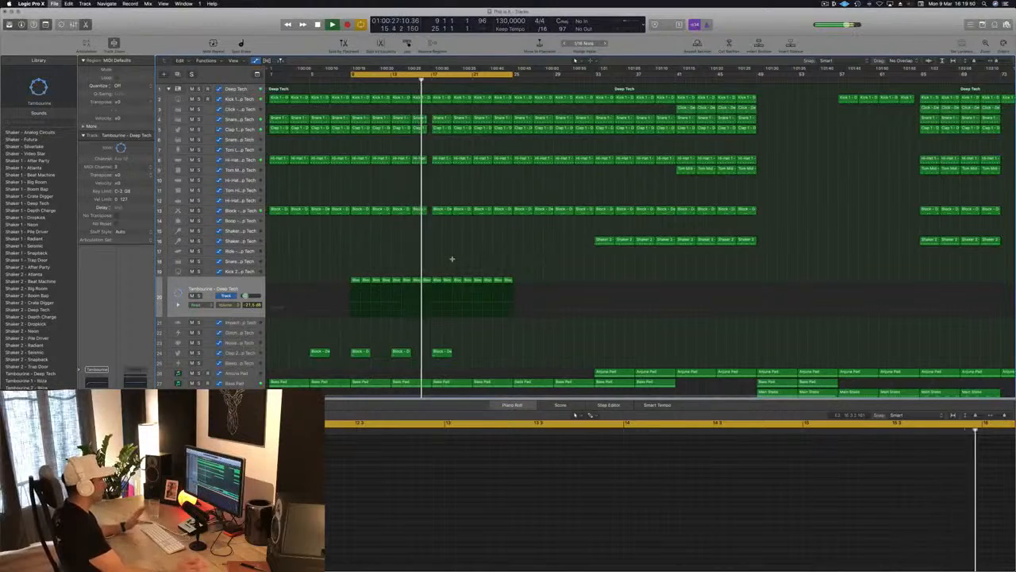
pyautogui.scroll(1, 447, 261)
pyautogui.scroll(-1, 454, 248)
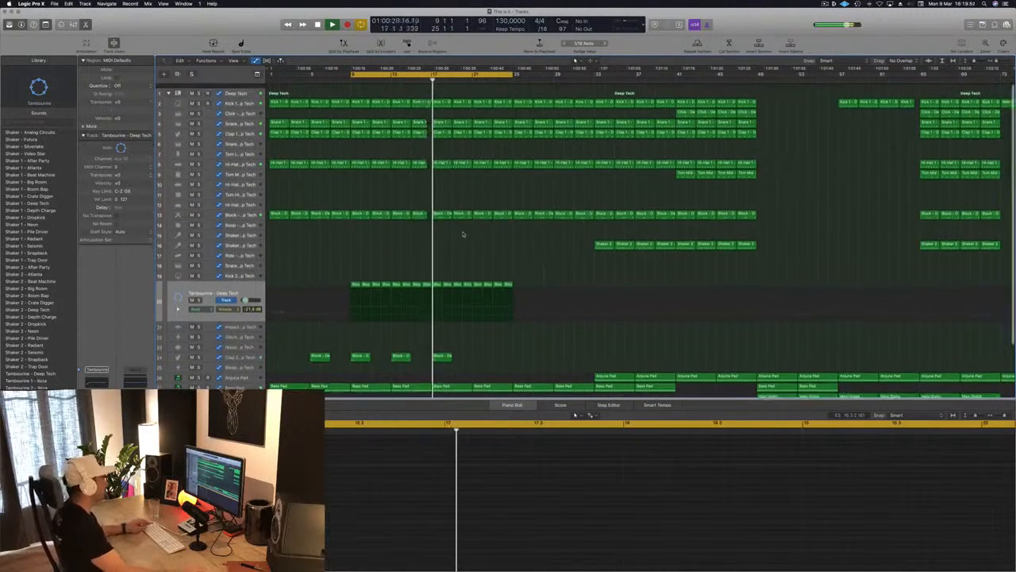
pyautogui.scroll(-3, 458, 247)
pyautogui.scroll(-2, 458, 247)
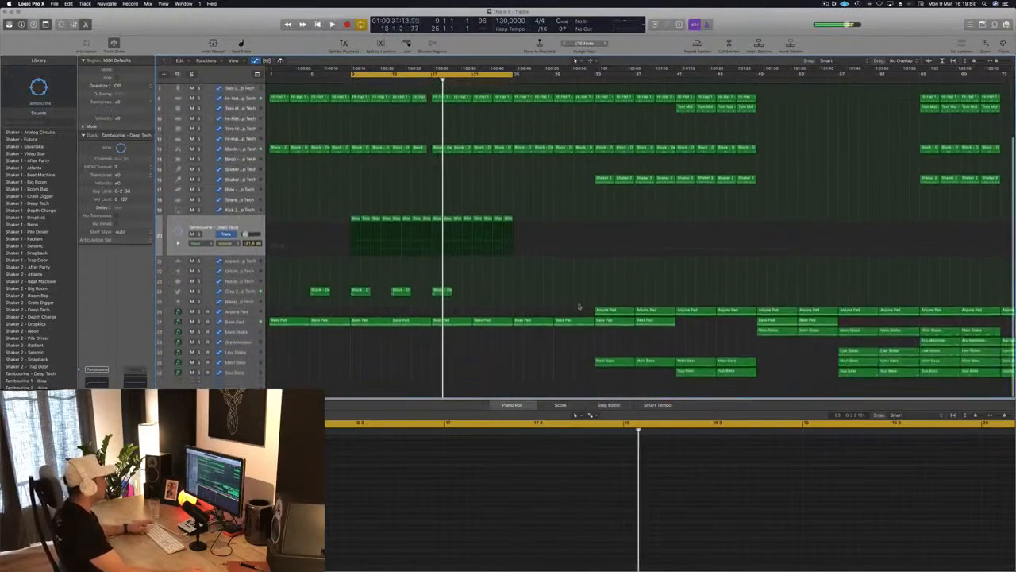
pyautogui.click(616, 312)
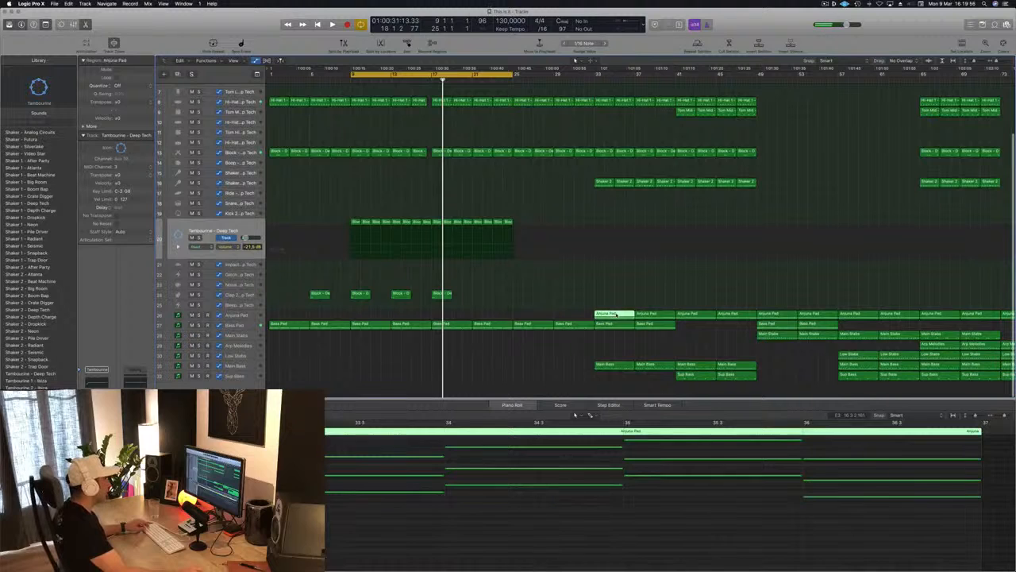
pyautogui.moveTo(616, 314); pyautogui.dragTo(454, 325)
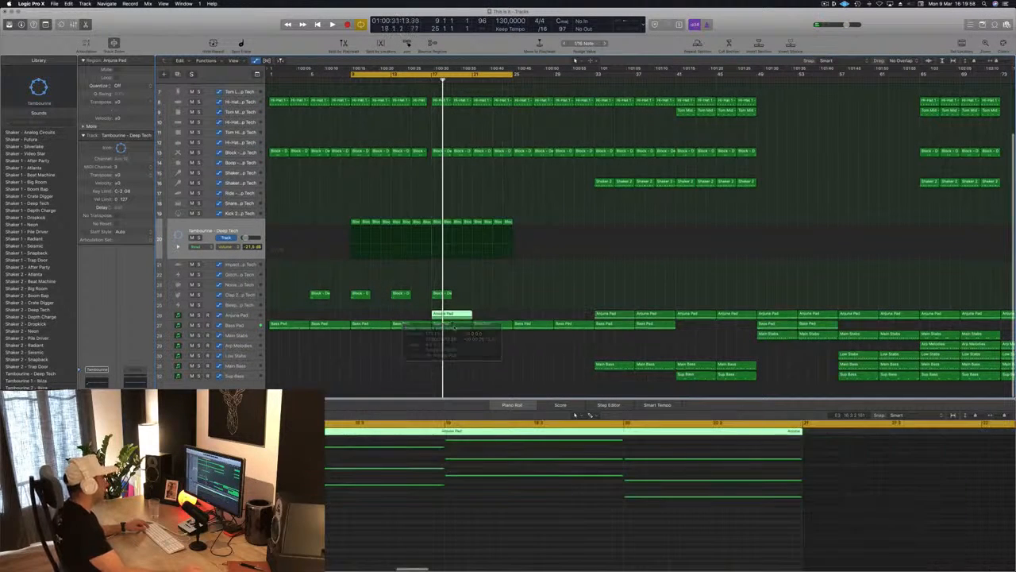
# Delete every chord after the first one in the copied Anjuna Pad region, from bar 18 to bar 21
pyautogui.scroll(-3, 491, 528)
pyautogui.scroll(5, 374, 519)
pyautogui.scroll(-2, 374, 519)
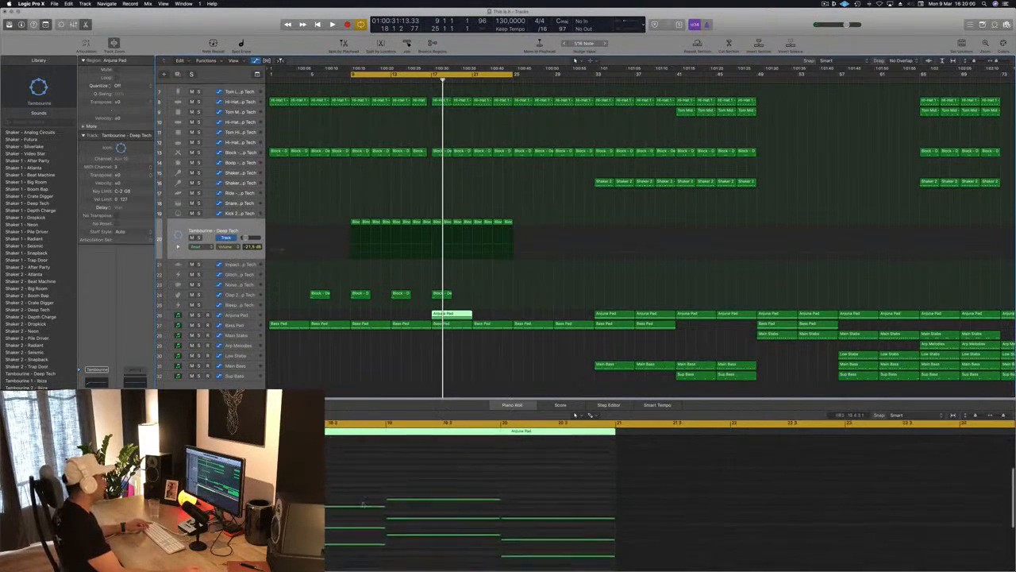
pyautogui.moveTo(309, 477); pyautogui.dragTo(548, 546)
pyautogui.press('Delete')
pyautogui.hscroll(-3, 459, 503)
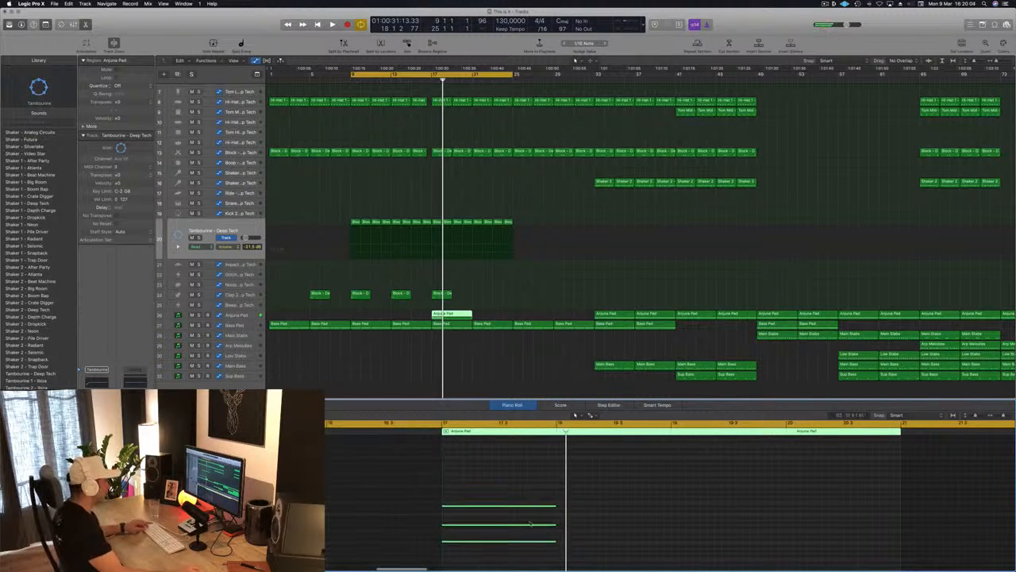
# Repeat the first Anjuna Pad chord up to bar 21 to fill the region, and play the cycle range
pyautogui.moveTo(560, 506); pyautogui.dragTo(634, 509)
pyautogui.moveTo(479, 489); pyautogui.dragTo(613, 548)
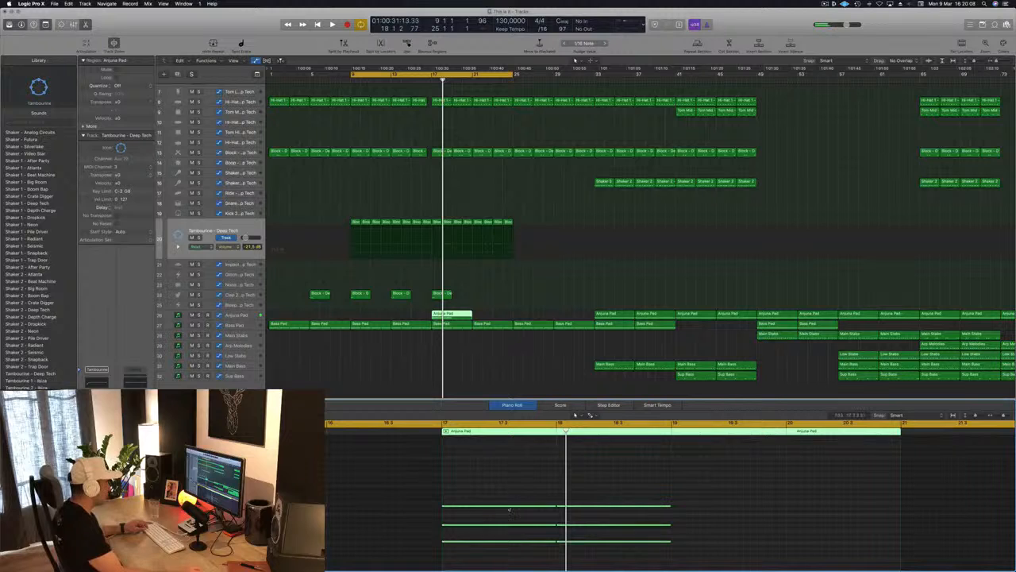
pyautogui.moveTo(509, 511); pyautogui.dragTo(739, 512)
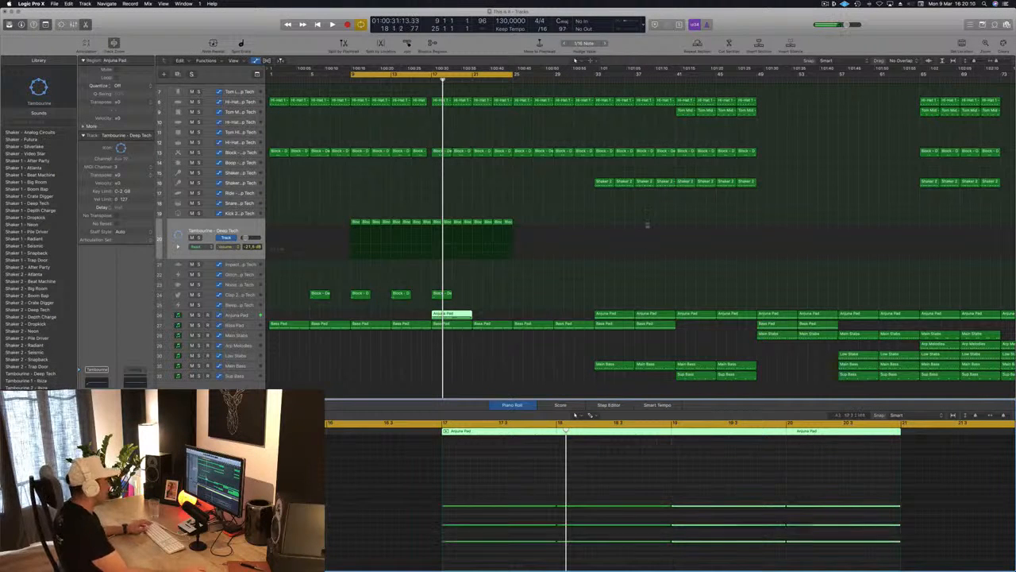
pyautogui.press('space')
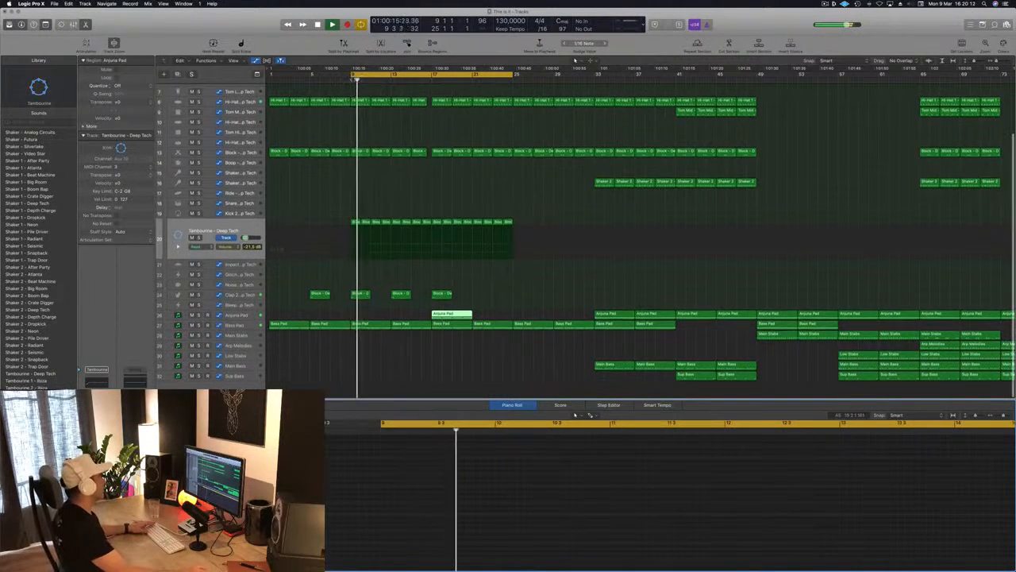
# Move the peak of the copied Anjuna Pad's cutoff automation ramp from bar 21 to bar 19, lower it slightly, and play the cycle range
pyautogui.click(441, 314)
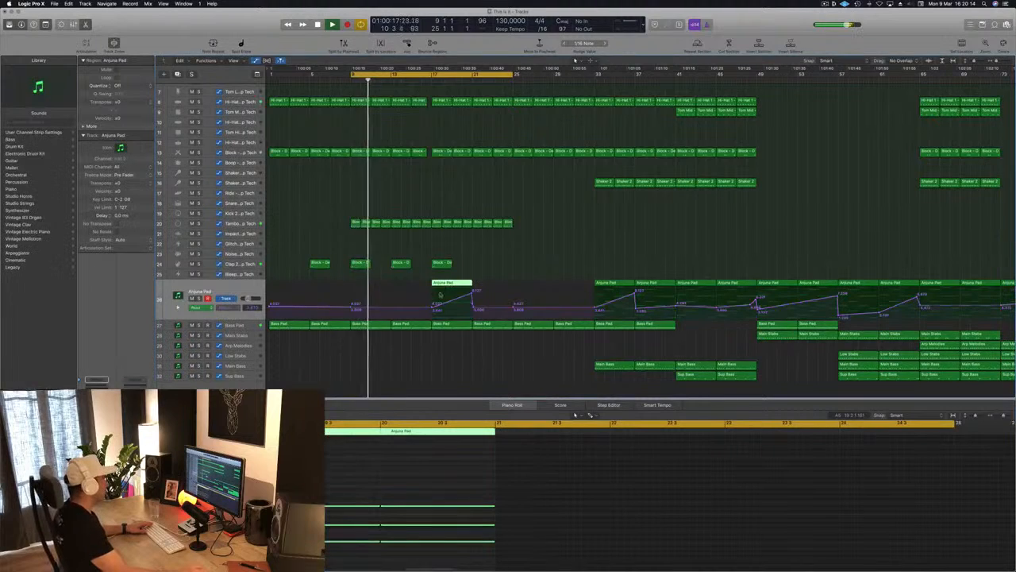
pyautogui.moveTo(433, 306); pyautogui.dragTo(472, 296)
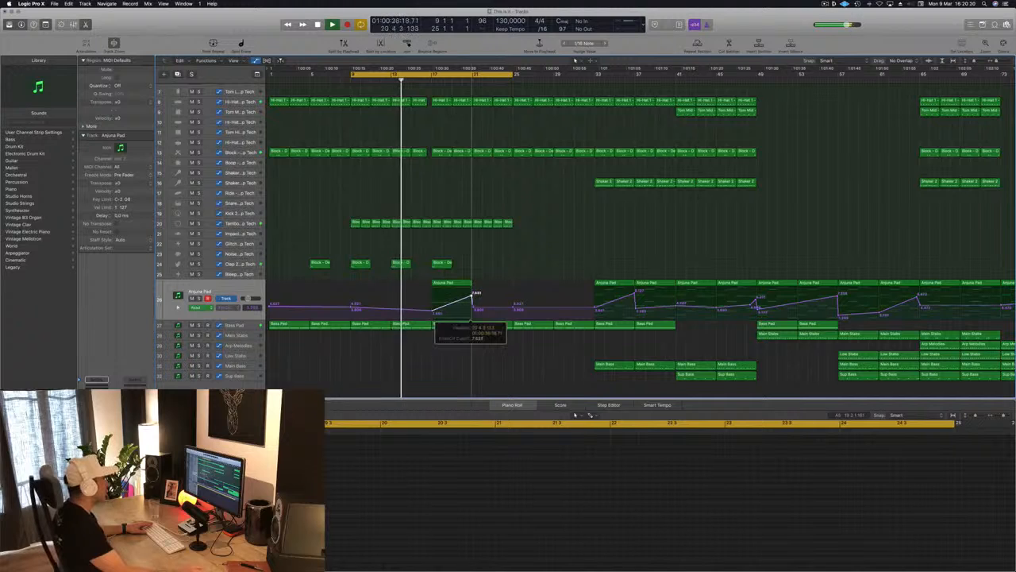
pyautogui.moveTo(474, 296); pyautogui.dragTo(455, 314)
pyautogui.press('super+Right')
pyautogui.press('super+Right')
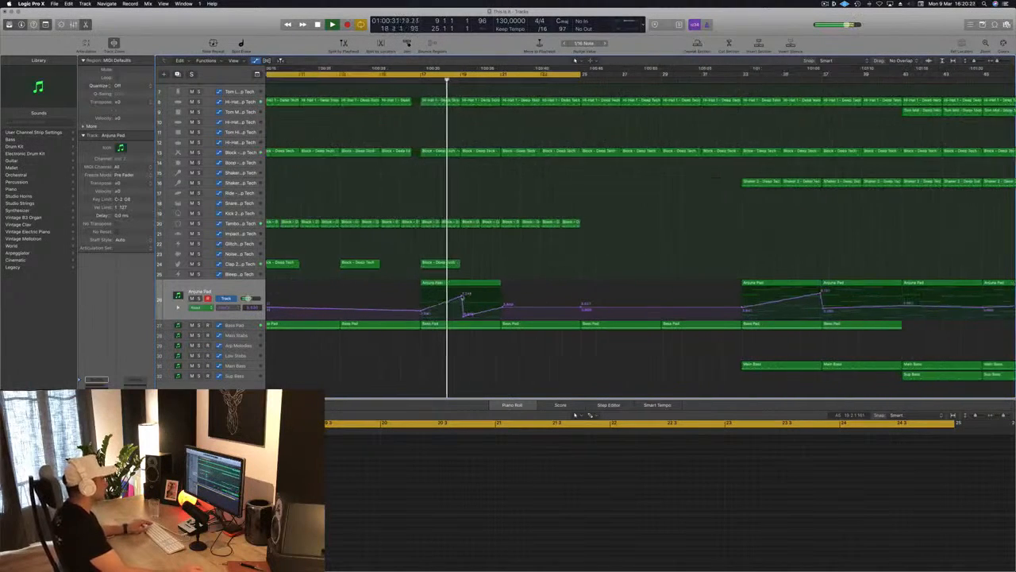
pyautogui.moveTo(461, 298); pyautogui.dragTo(462, 301)
pyautogui.press('super+Left')
pyautogui.press('space')
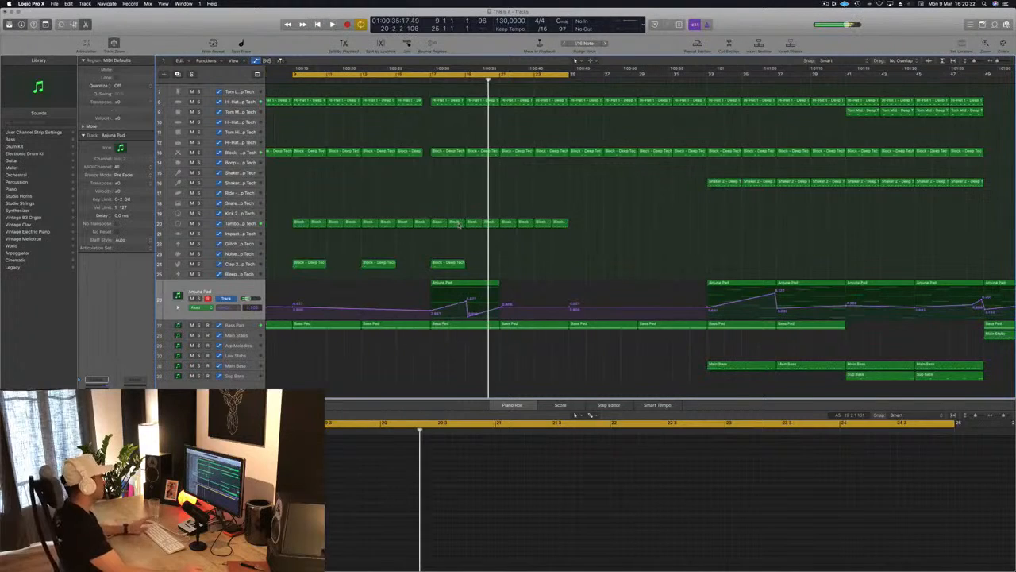
pyautogui.press('space')
pyautogui.press('super+Left')
pyautogui.press('super+Left')
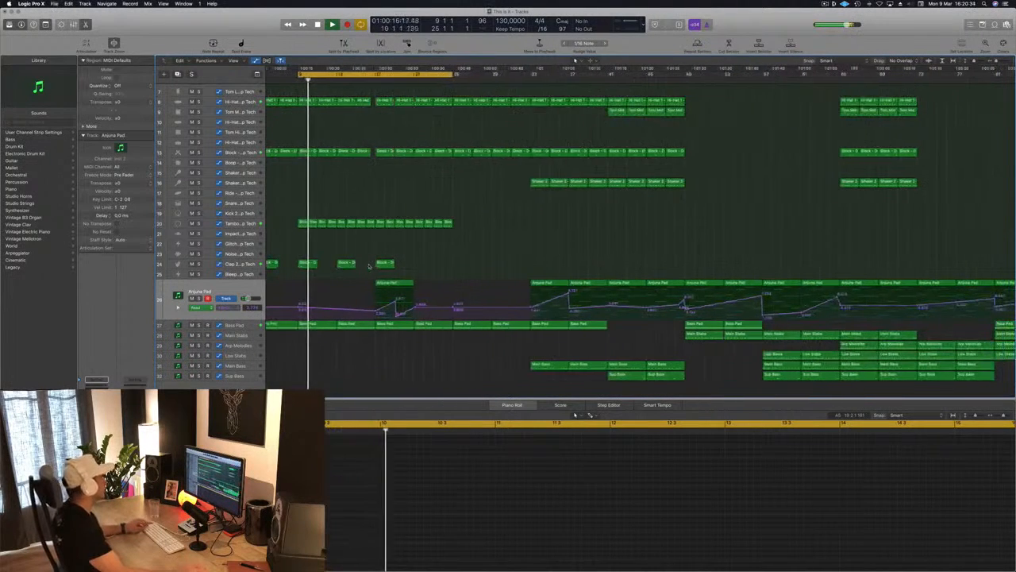
# Move the cycle range's start to bar 17, keeping its end at bar 25, and play the range
pyautogui.click(395, 281)
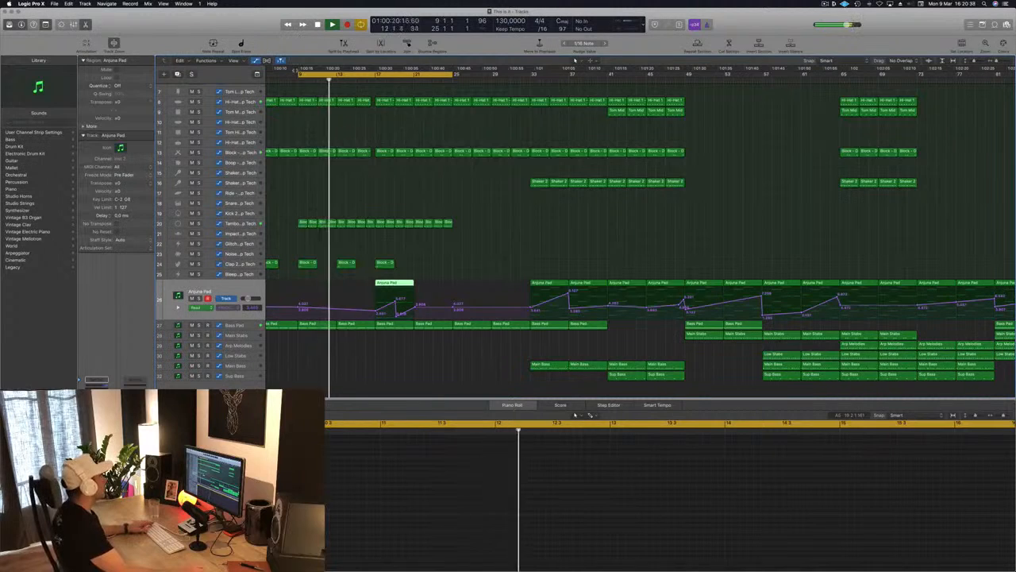
pyautogui.moveTo(299, 74); pyautogui.dragTo(378, 78)
pyautogui.press('space')
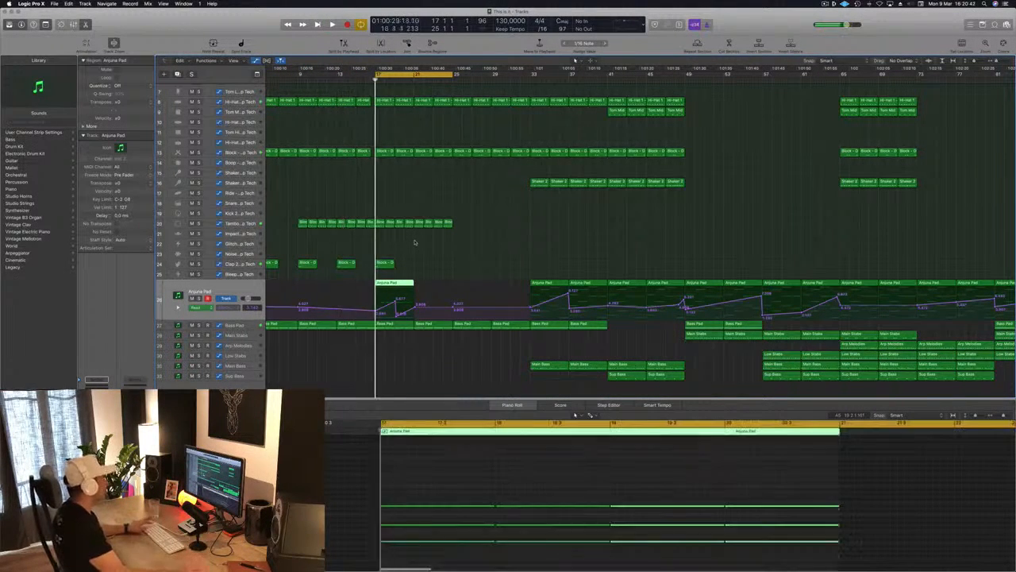
pyautogui.hscroll(1, 462, 250)
pyautogui.scroll(6, 475, 254)
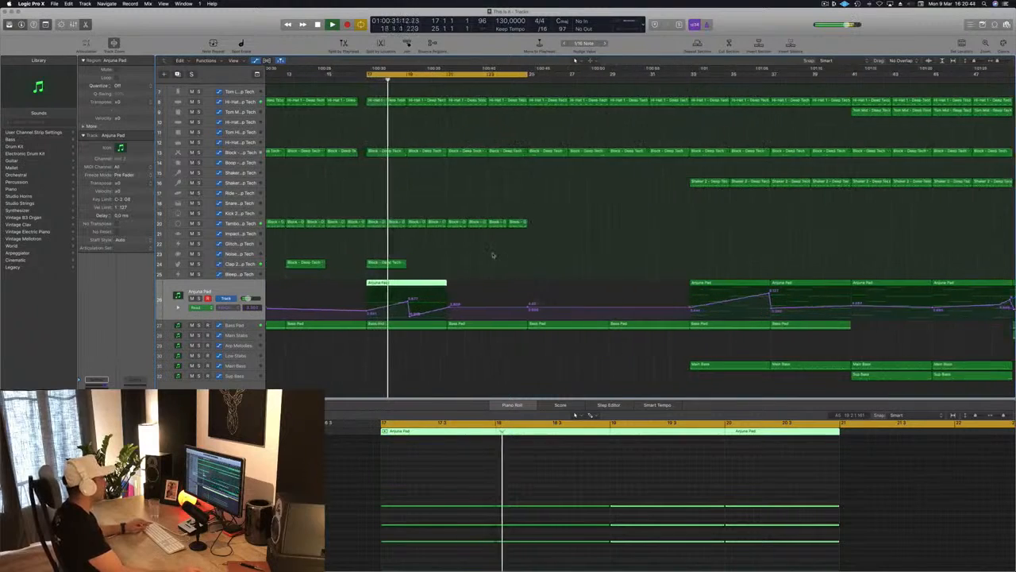
pyautogui.hscroll(-3, 492, 261)
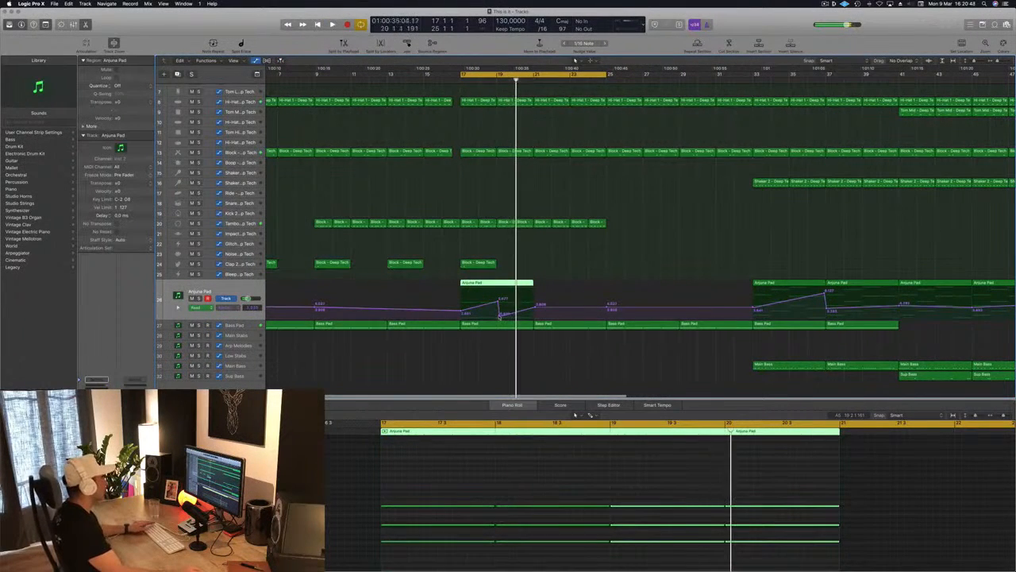
# Lower the Anjuna Pad's cutoff automation points at bar 17 and just after the drop at bar 19, and play the cycle range
pyautogui.click(500, 315)
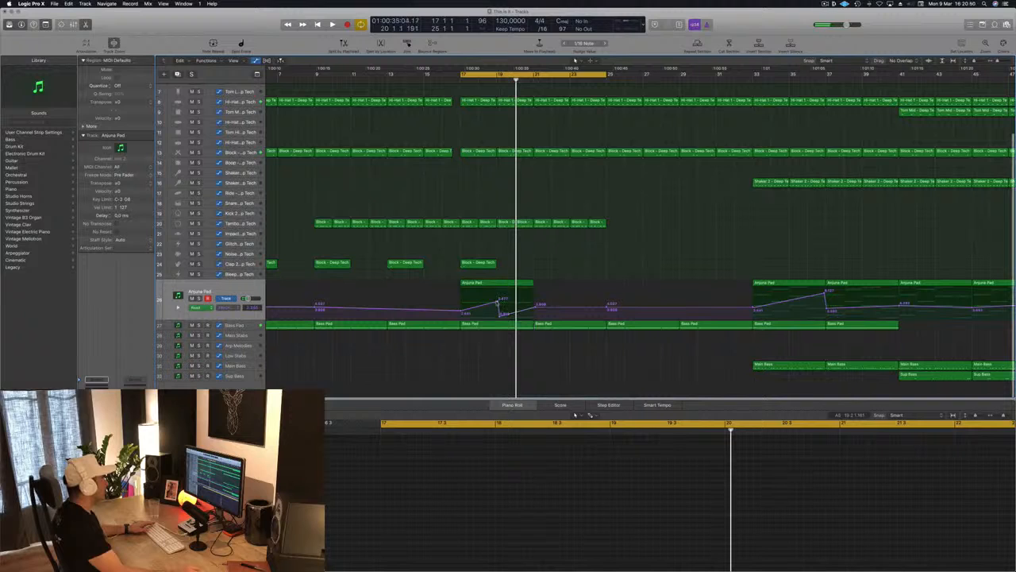
pyautogui.click(461, 312)
pyautogui.moveTo(500, 312); pyautogui.dragTo(499, 315)
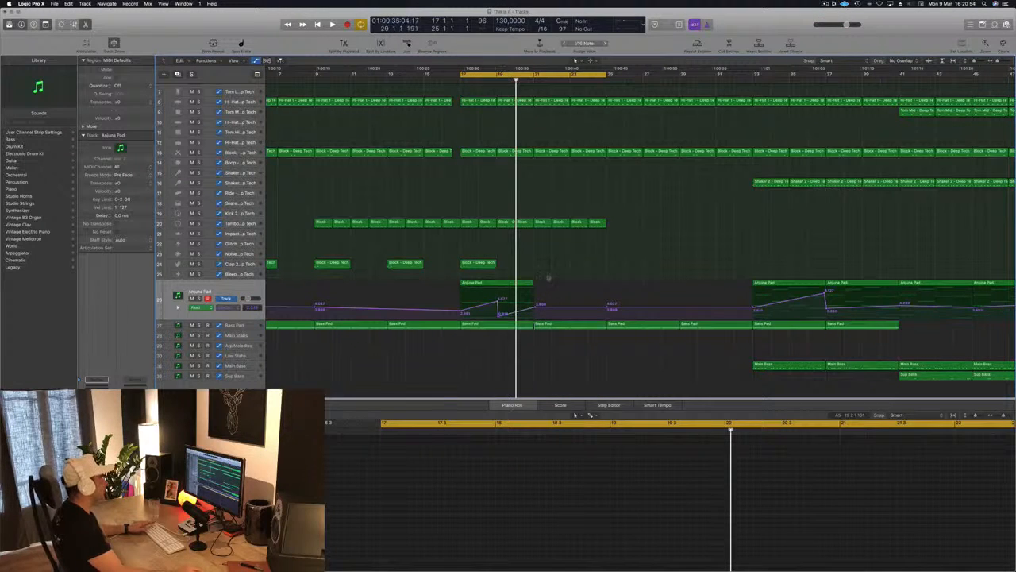
pyautogui.press('space')
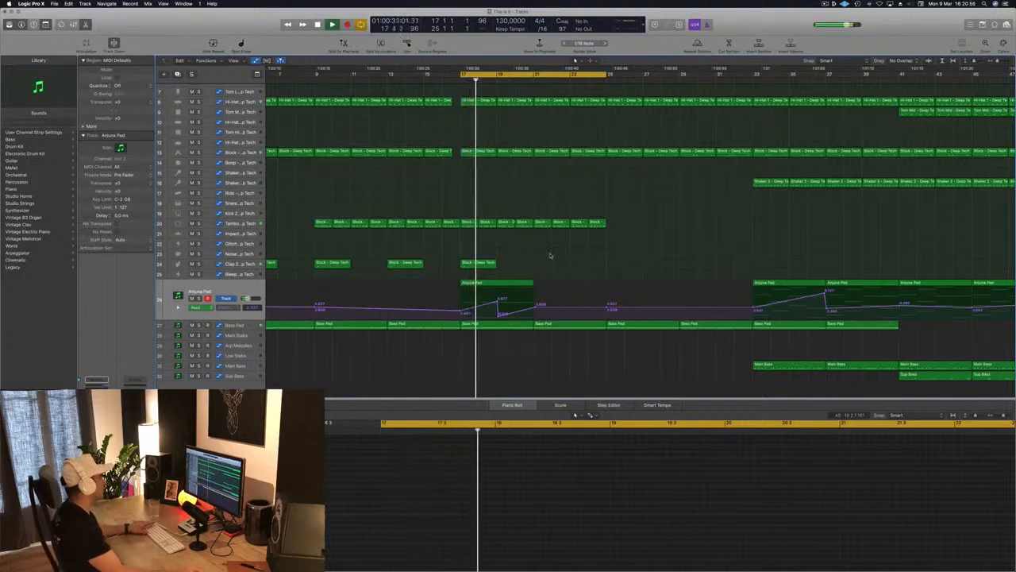
pyautogui.scroll(2, 549, 255)
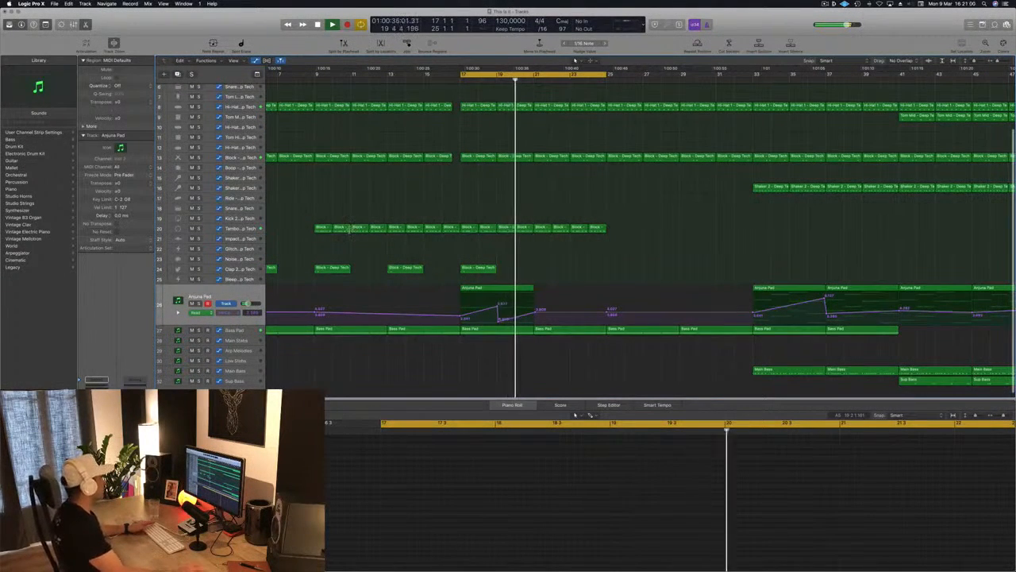
# Copy a one-bar Tambourine region to the Glitch track at bar 19, delete all but its first note, and transpose that note up
pyautogui.press('space')
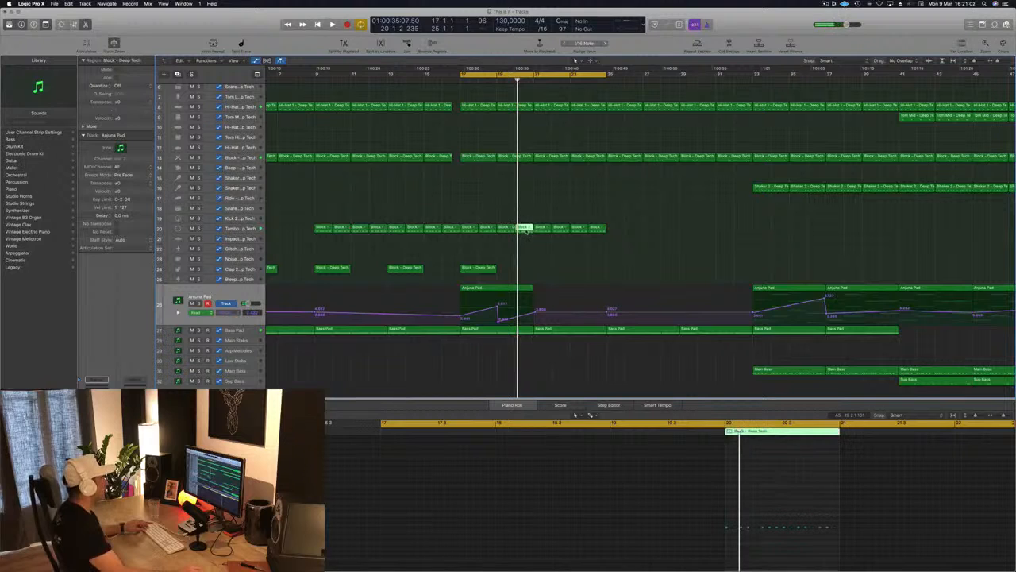
pyautogui.moveTo(525, 229); pyautogui.dragTo(510, 254)
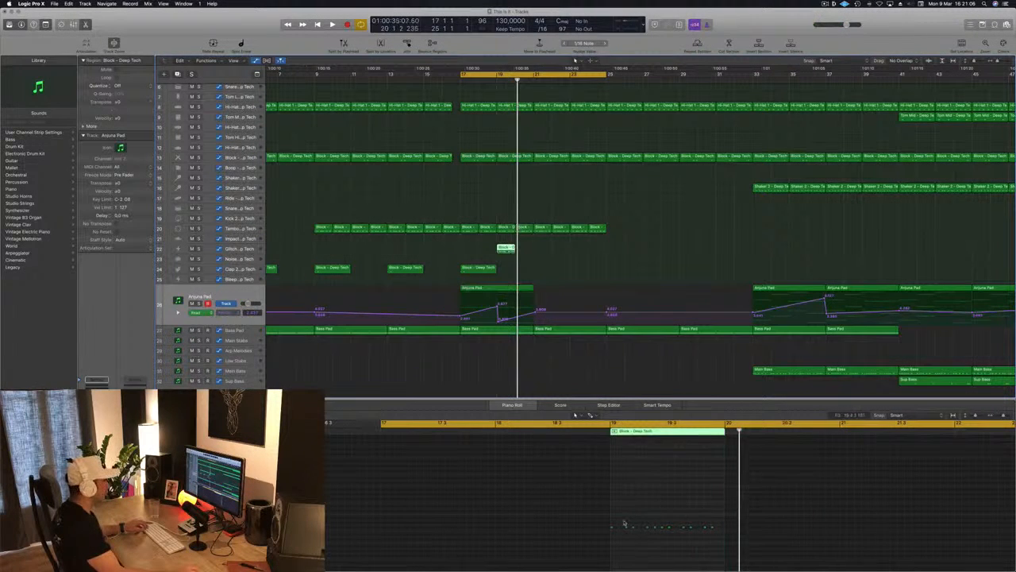
pyautogui.moveTo(624, 523); pyautogui.dragTo(726, 547)
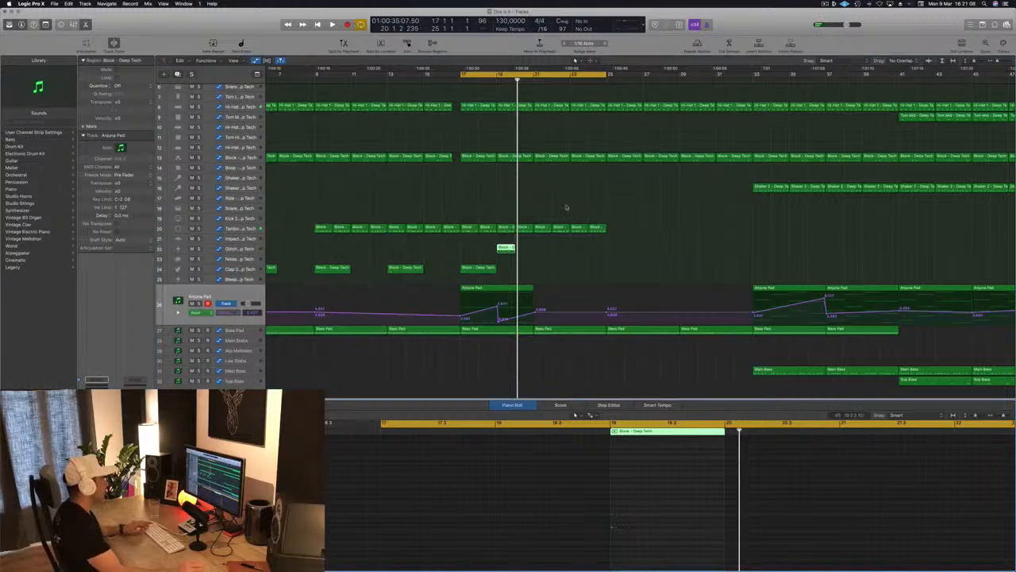
pyautogui.moveTo(615, 518); pyautogui.dragTo(577, 552)
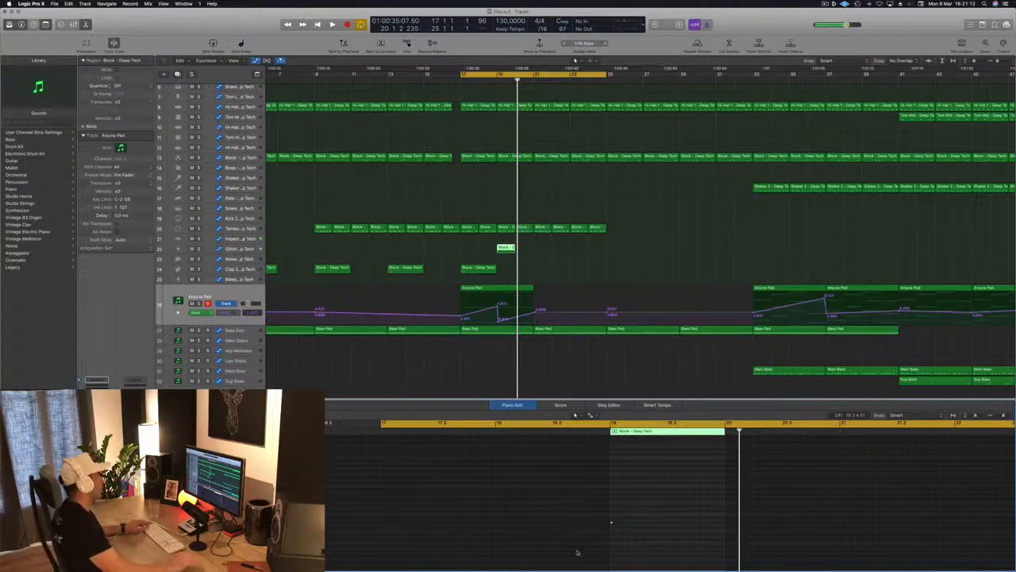
# Copy the single note in the Glitch region to about three sixteenths later in bar 19, and play the cycle range
pyautogui.press('space')
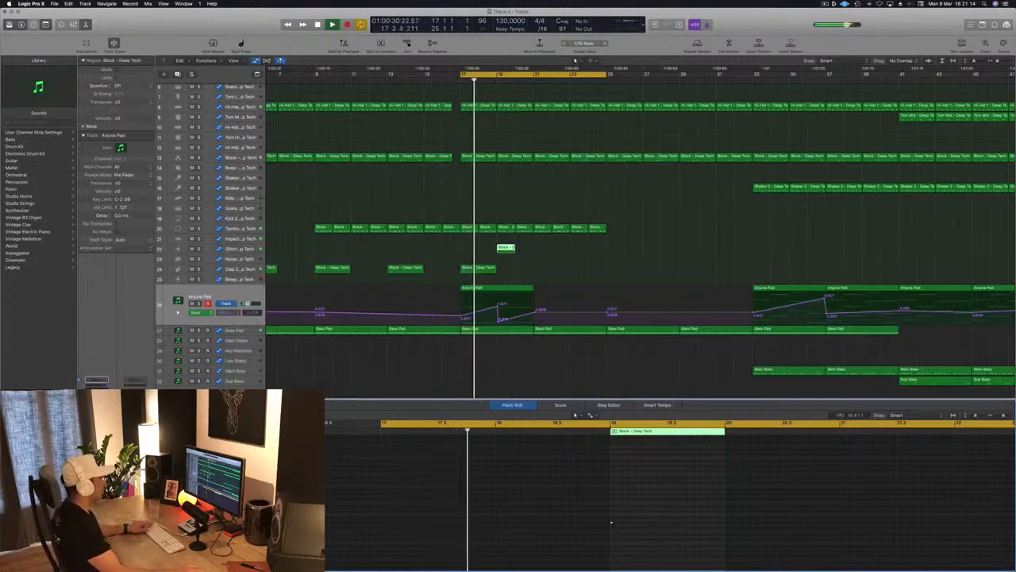
pyautogui.scroll(5, 611, 523)
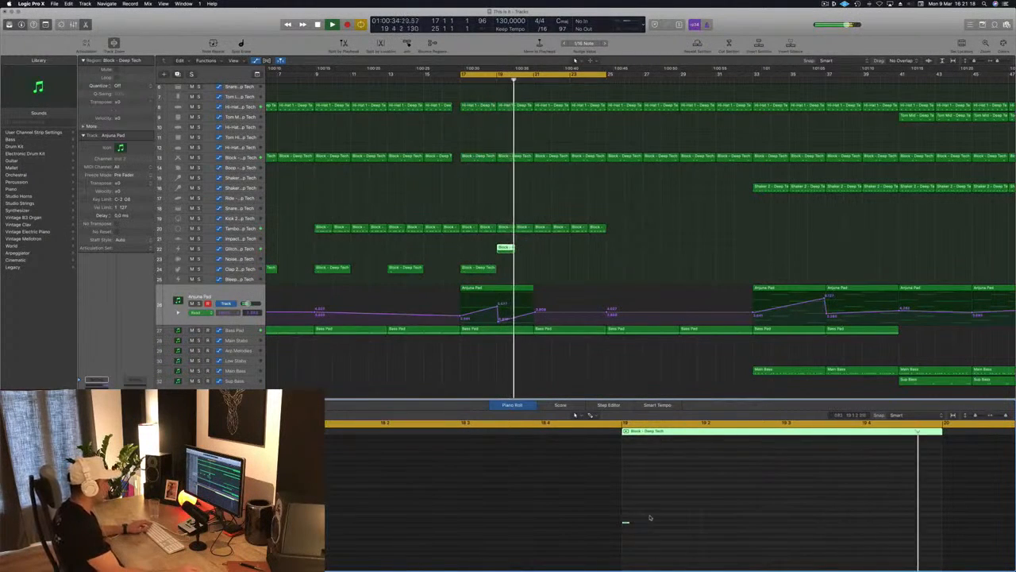
pyautogui.press('space')
pyautogui.press('space')
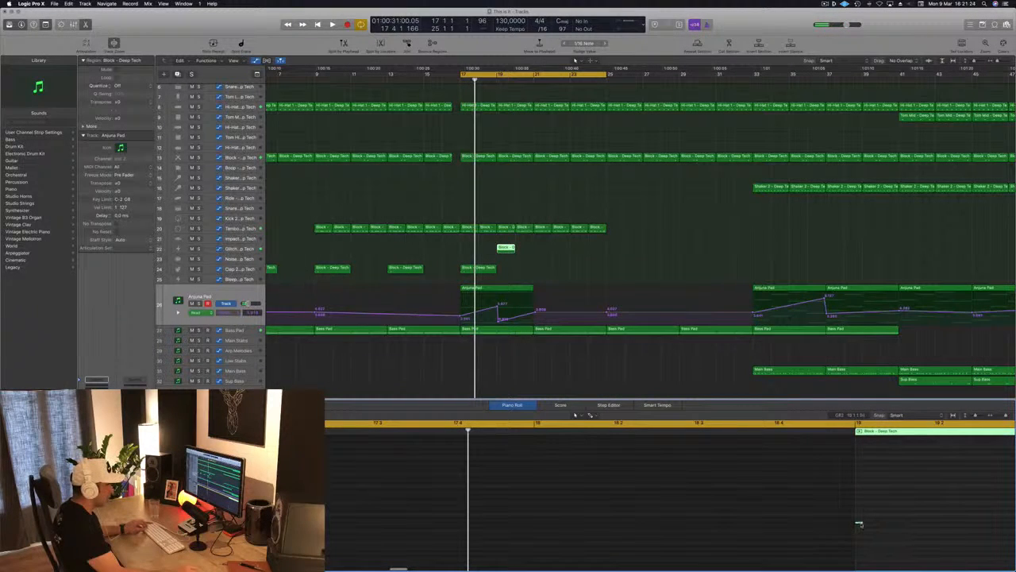
pyautogui.moveTo(865, 523); pyautogui.dragTo(919, 523)
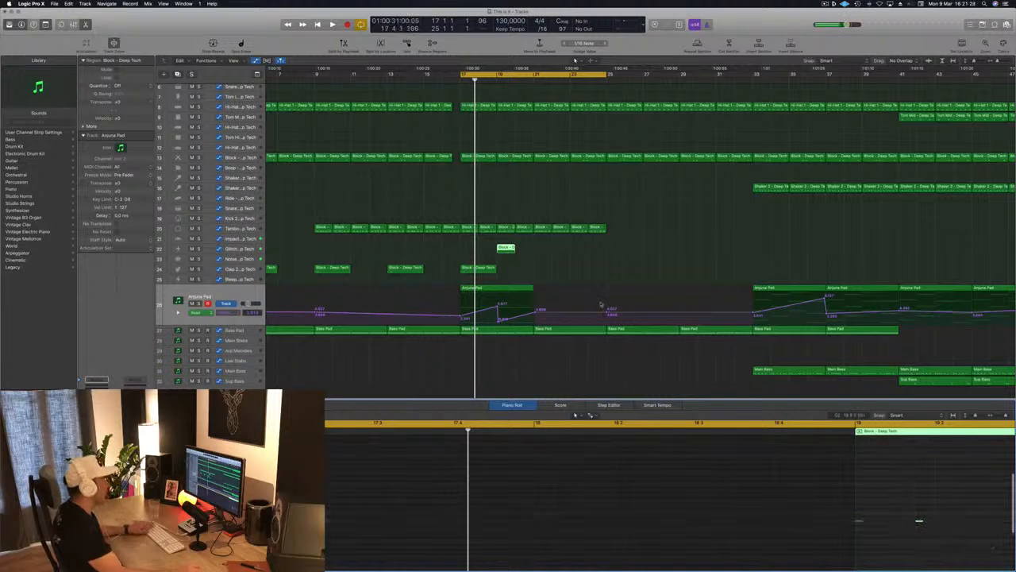
pyautogui.press('space')
# Try the Cowbell High - Silverlake and Noise - Big Room sounds on the Glitch track while playing around bar 19
pyautogui.click(275, 246)
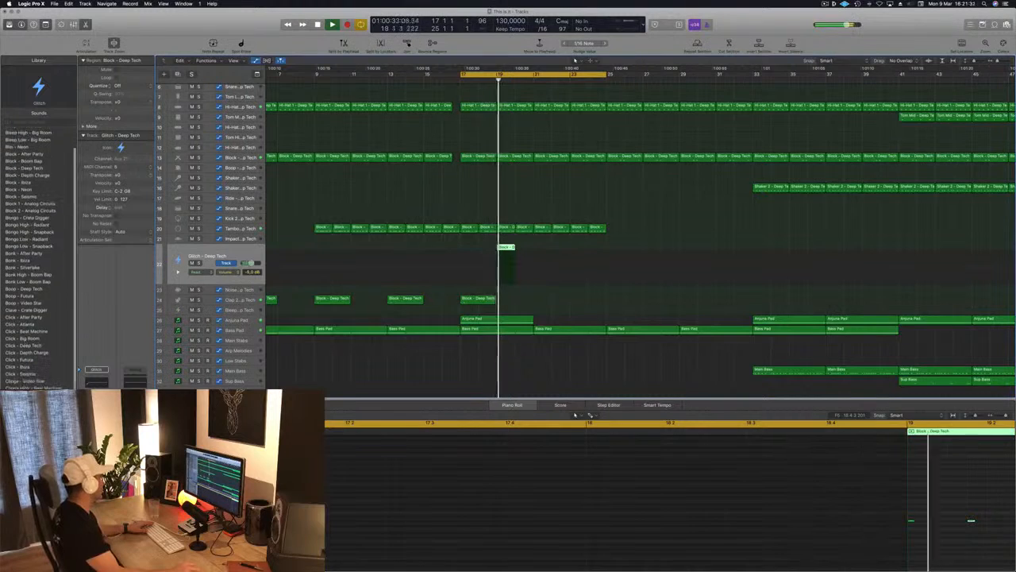
pyautogui.click(34, 409)
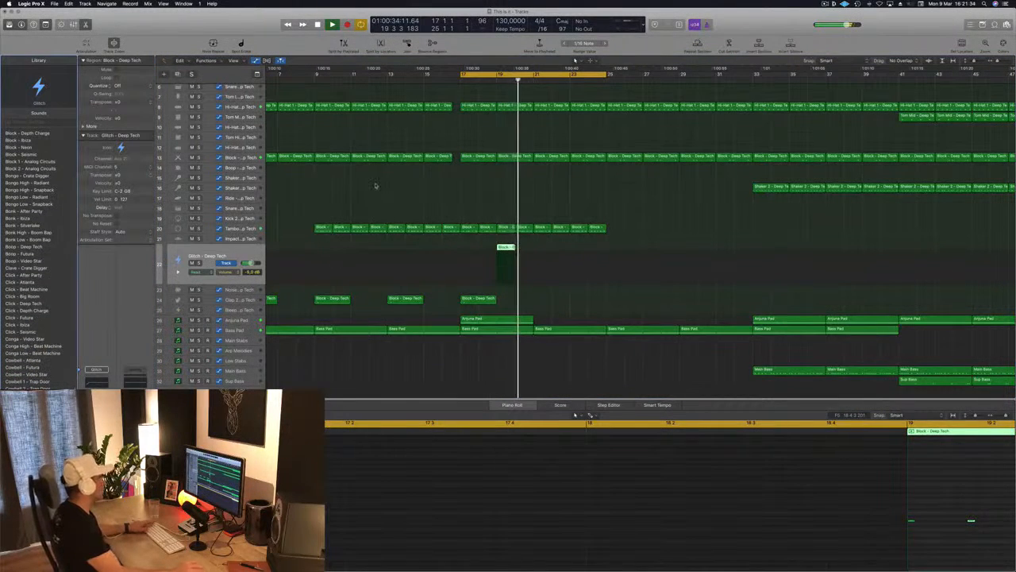
pyautogui.press('space')
pyautogui.press('space')
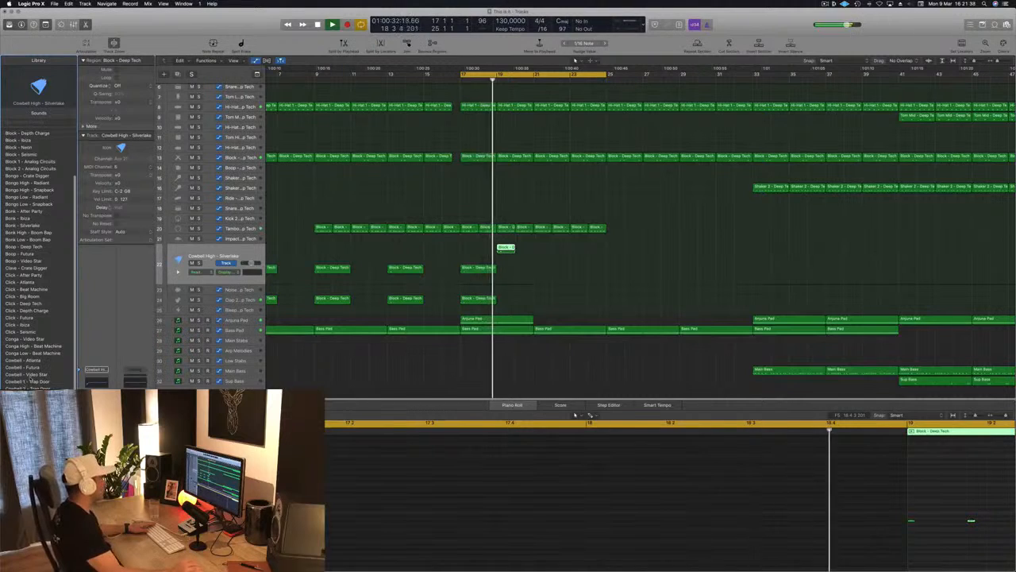
pyautogui.scroll(-3, 31, 393)
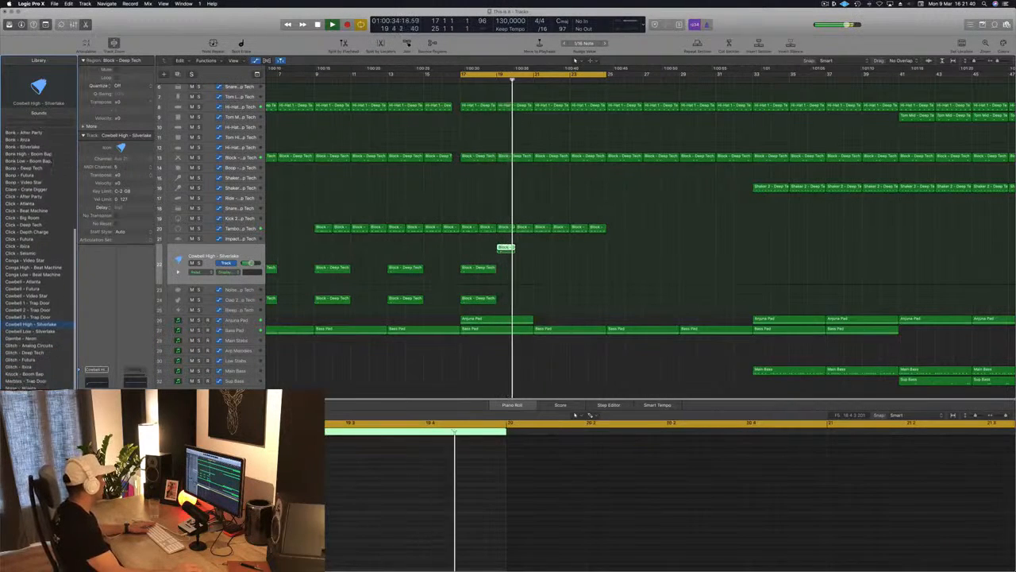
pyautogui.click(26, 391)
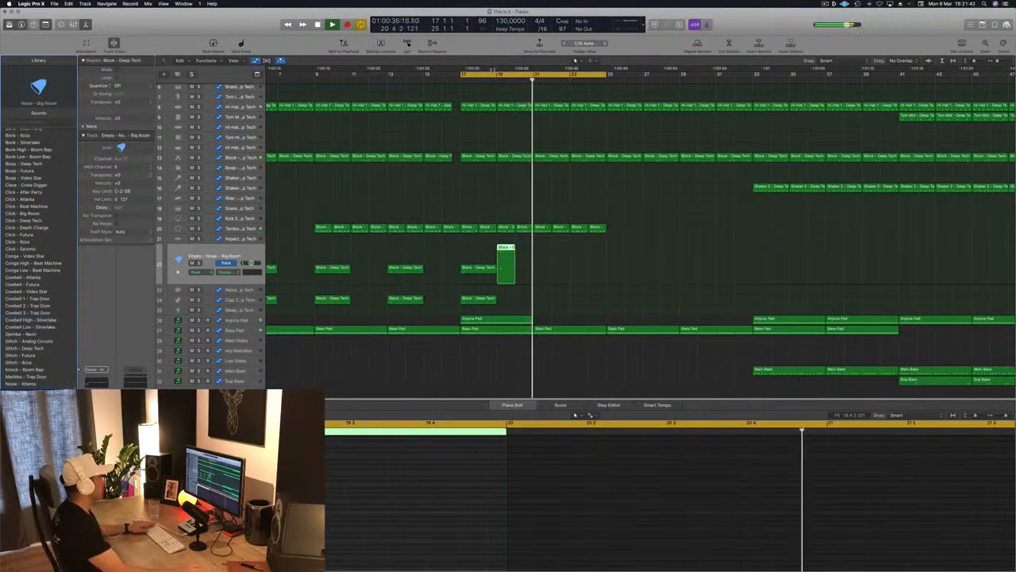
pyautogui.press('Return')
pyautogui.click(497, 79)
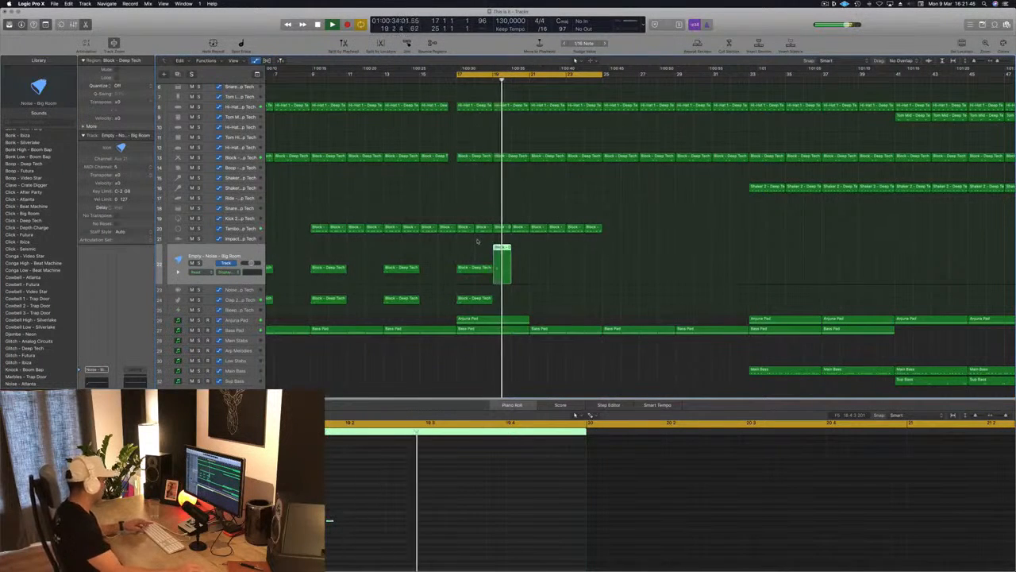
# Force-quit Logic Pro X and reopen the project This is it.logicx from Finder in its auto-saved version
pyautogui.press('super+Up')
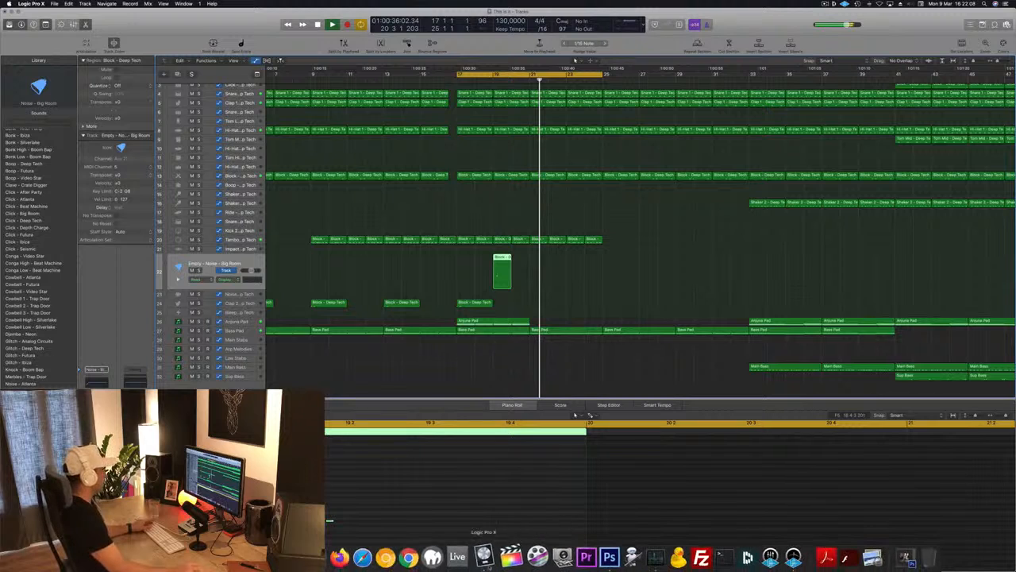
pyautogui.rightClick(486, 555)
pyautogui.click(493, 528)
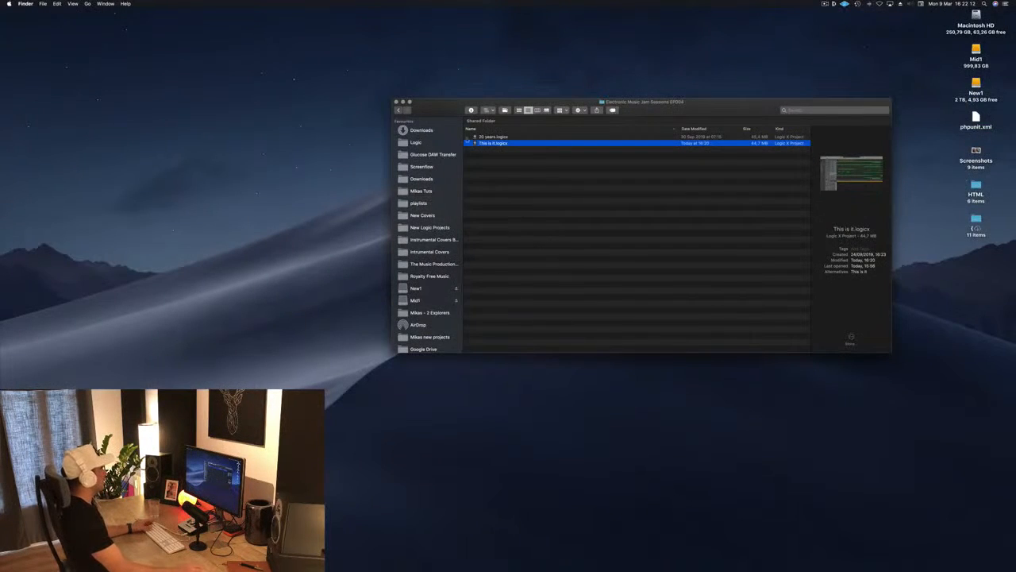
pyautogui.click(562, 231)
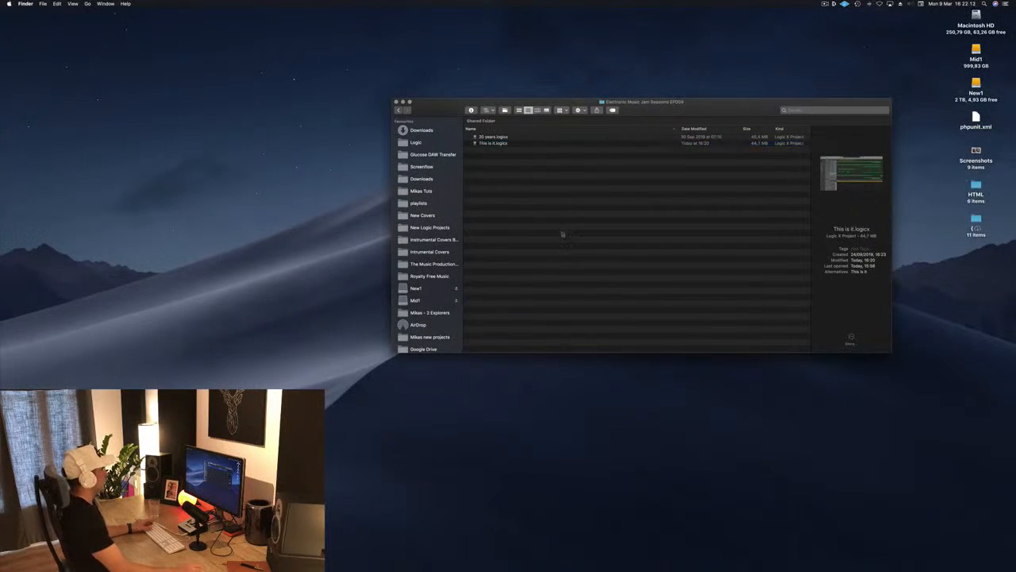
pyautogui.click(493, 144)
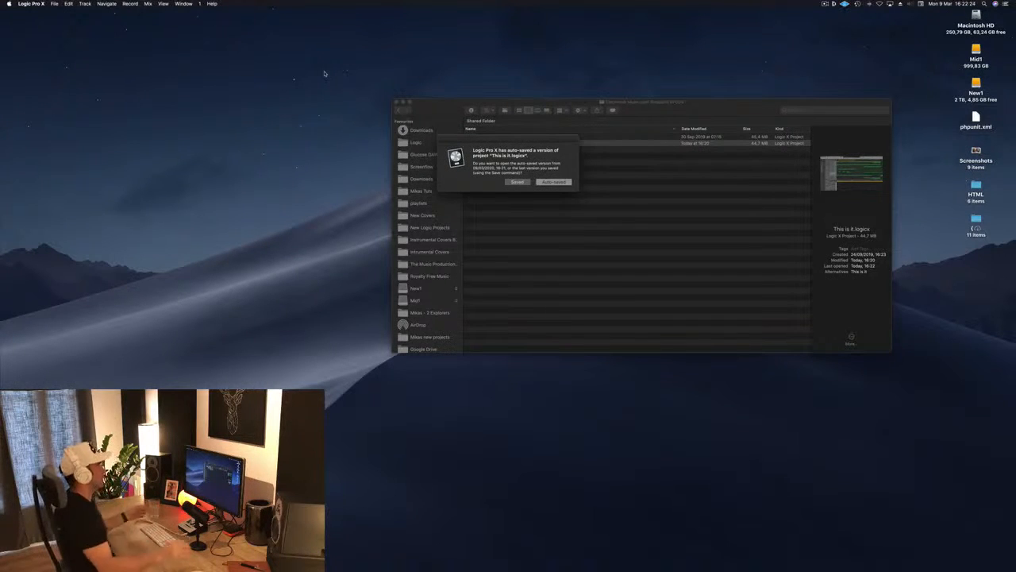
pyautogui.click(555, 183)
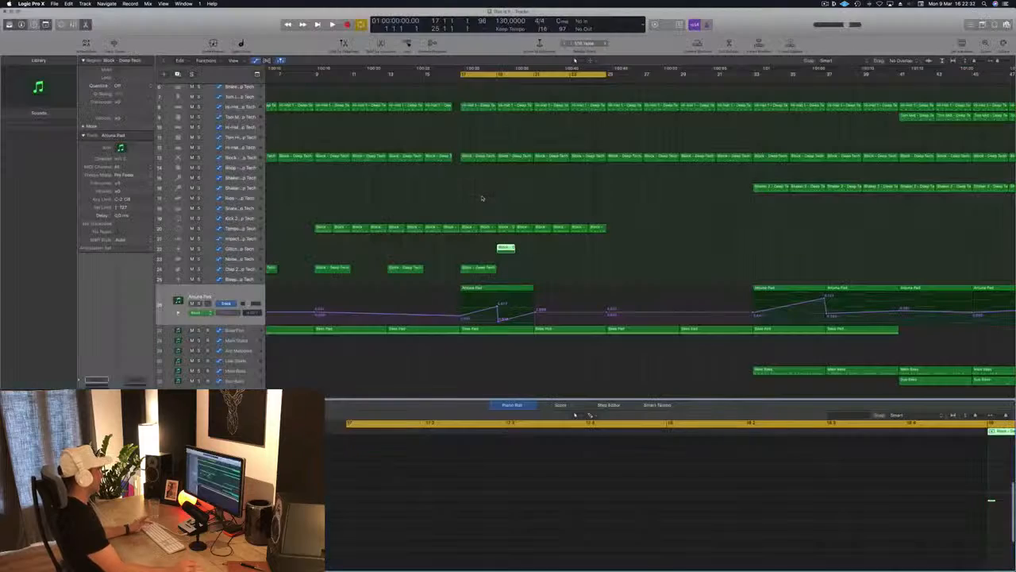
# Select the Glitch track and play the cycle range from bar 17 to audition the hit at bar 19
pyautogui.press('space')
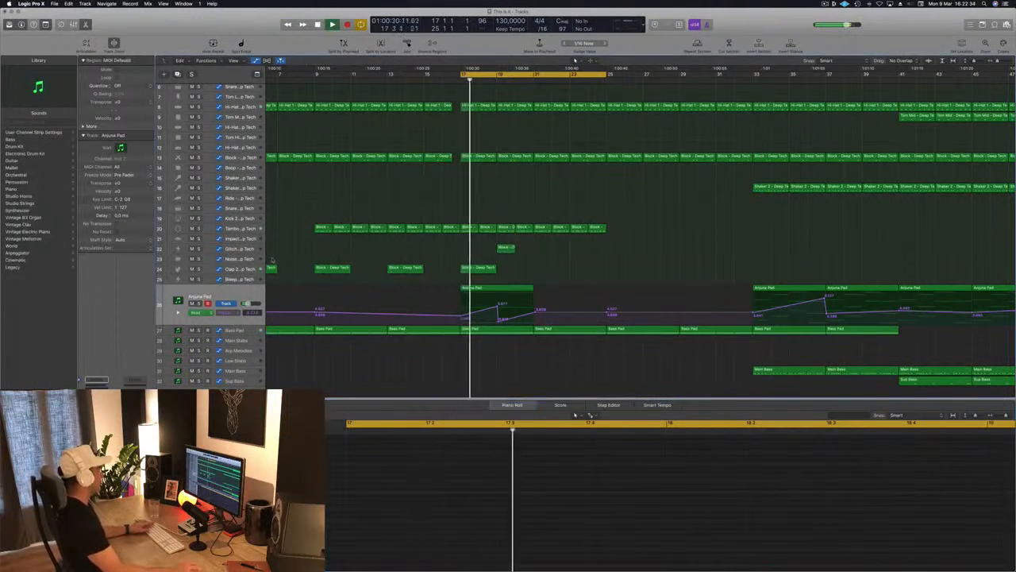
pyautogui.click(242, 249)
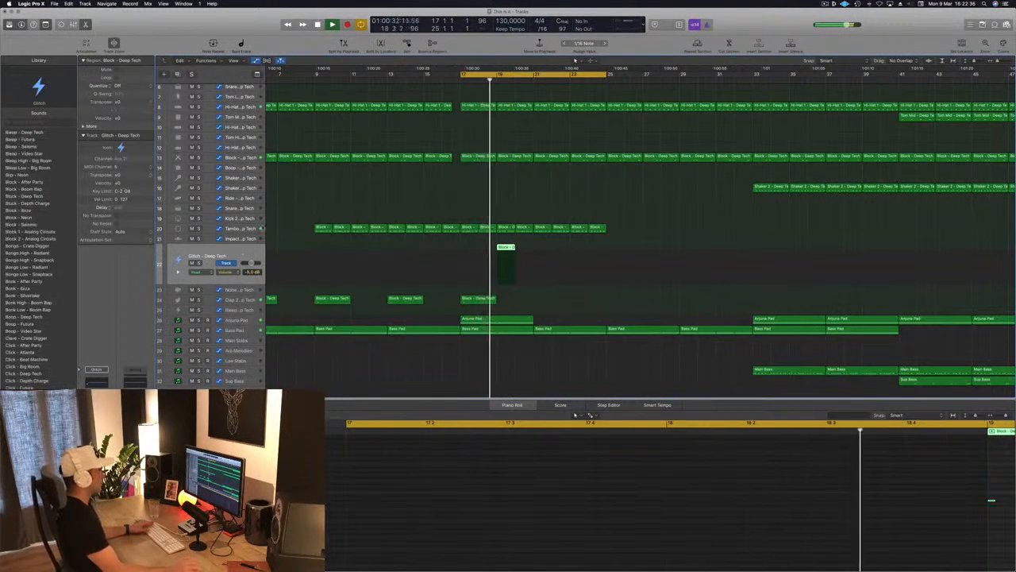
pyautogui.press('space')
pyautogui.press('space')
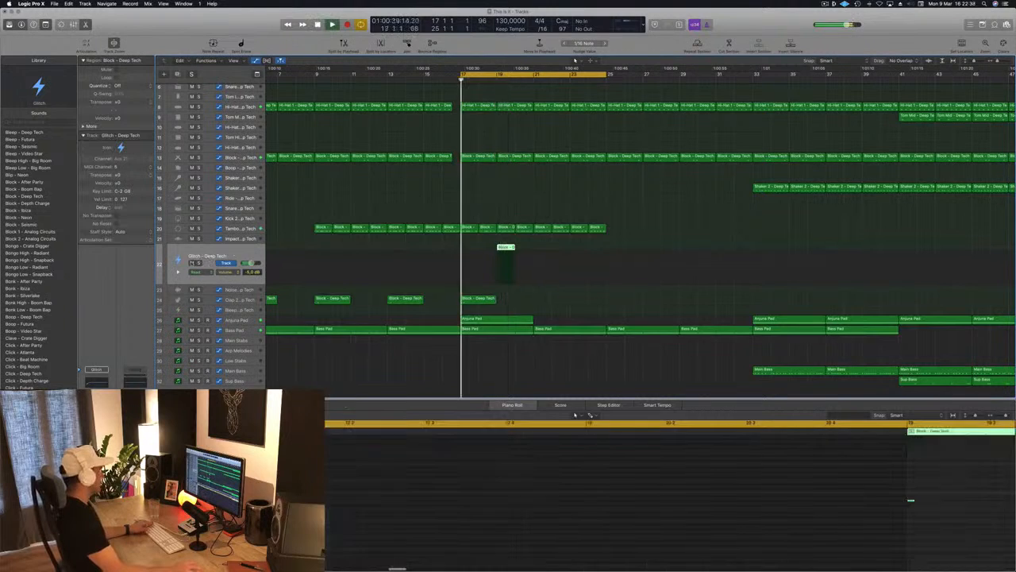
# Copy the note in the Glitch region to about three sixteenths later in bar 19, and play the cycle range
pyautogui.press('space')
pyautogui.hscroll(5, 782, 482)
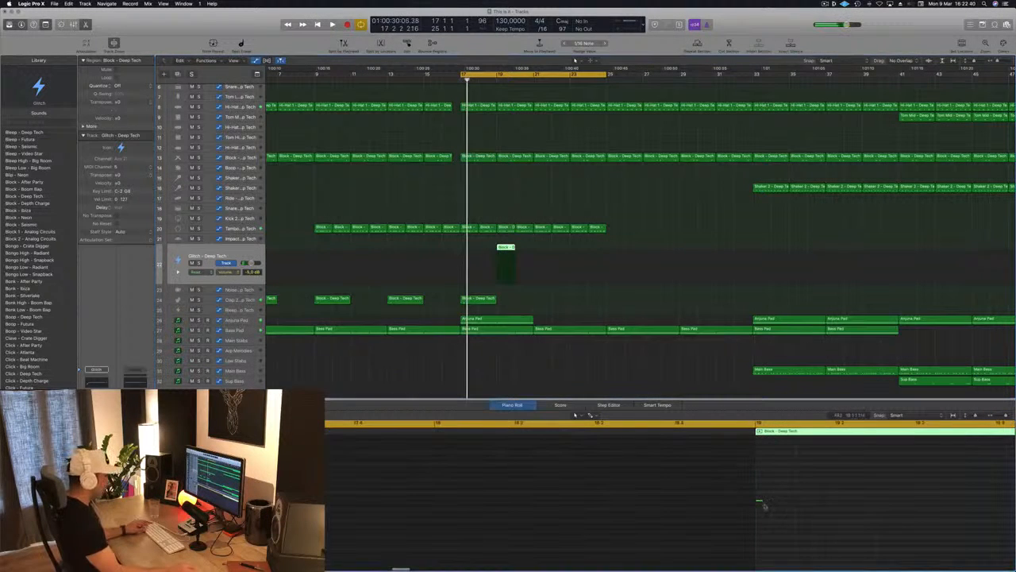
pyautogui.moveTo(759, 502); pyautogui.dragTo(819, 501)
pyautogui.press('space')
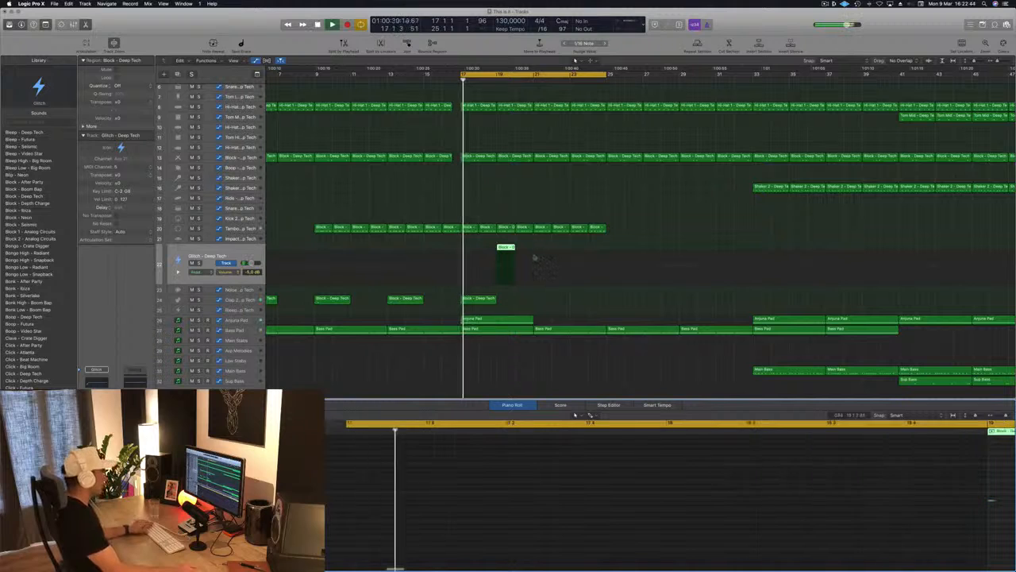
# Shorten the cycle range so that it starts at bar 19
pyautogui.click(462, 76)
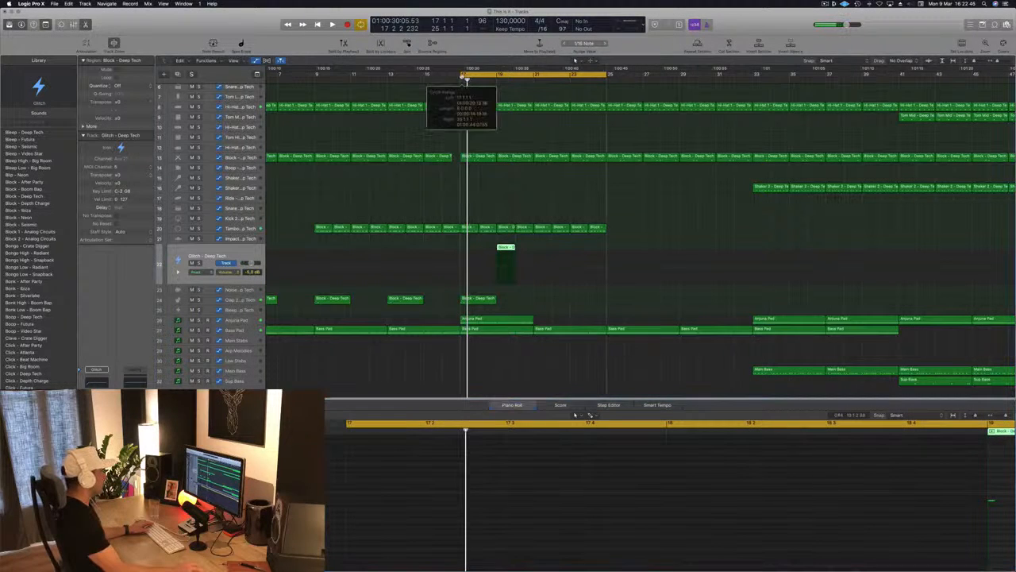
pyautogui.click(462, 76)
pyautogui.click(461, 77)
pyautogui.moveTo(461, 76); pyautogui.dragTo(500, 76)
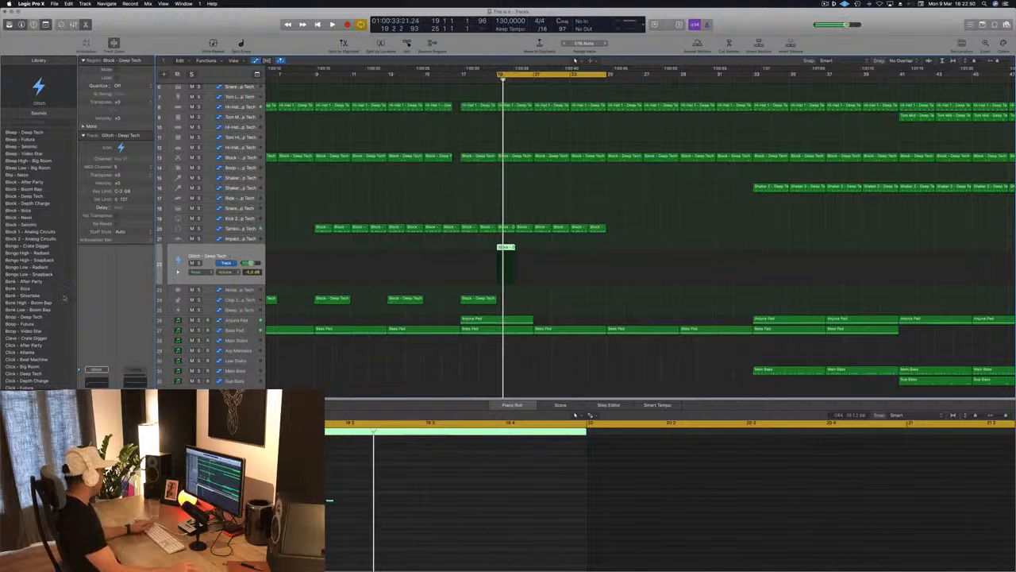
# Load the Thump - Analog Circuits sound on the Glitch track and play bar 19 repeatedly to audition it
pyautogui.scroll(-10, 48, 333)
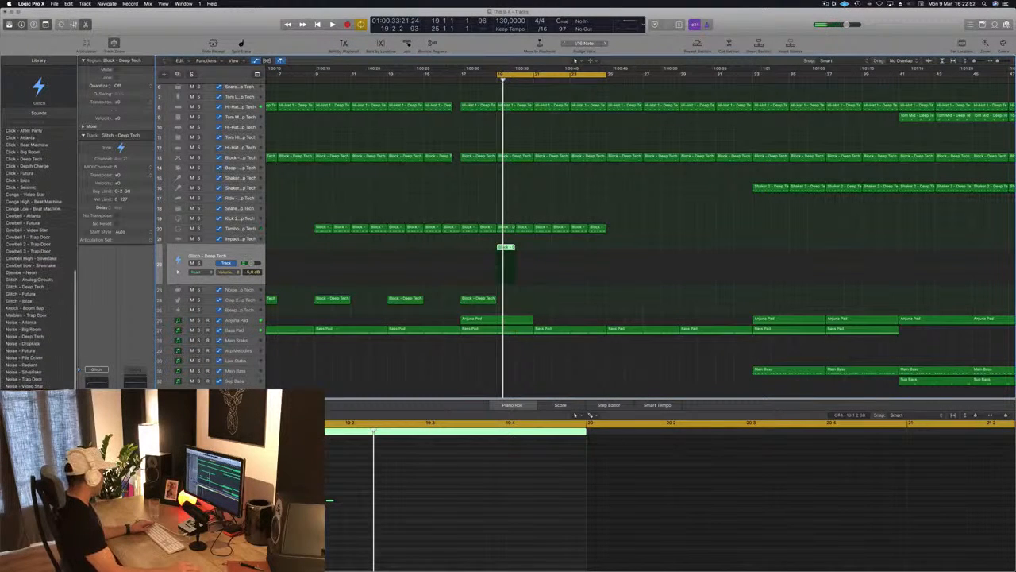
pyautogui.click(34, 464)
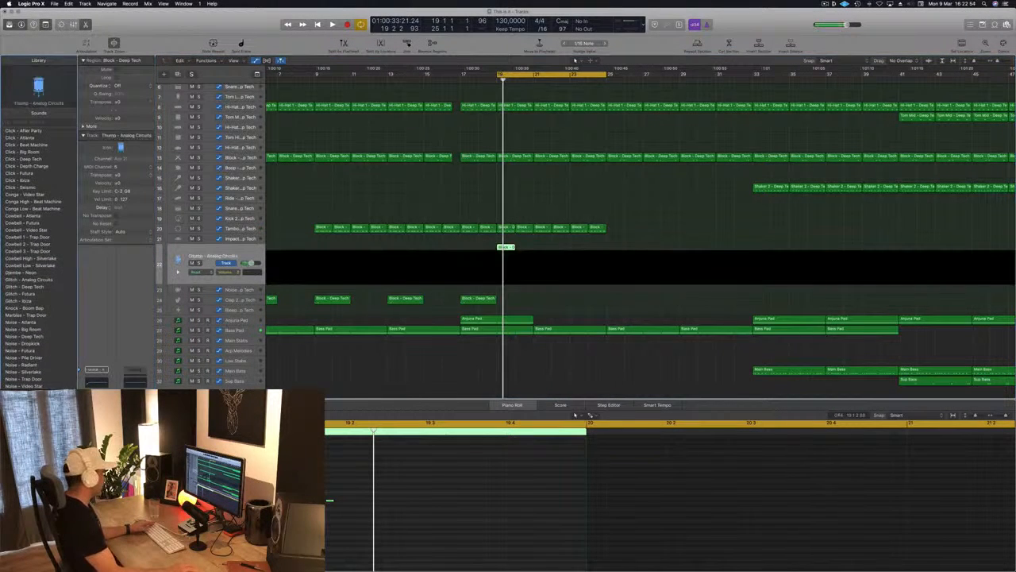
pyautogui.press('space')
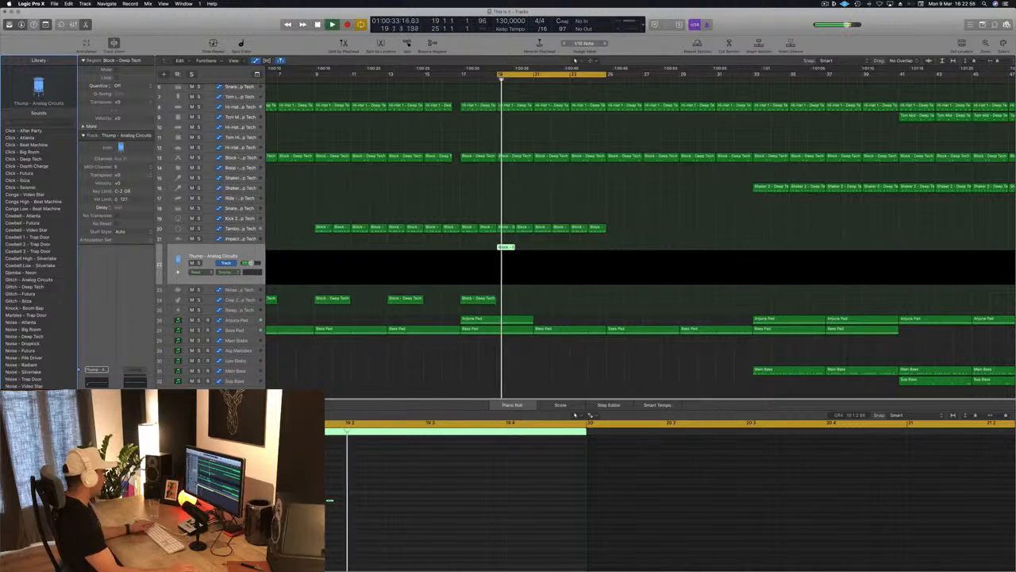
pyautogui.press('space')
pyautogui.press('space')
pyautogui.press('space')
pyautogui.press('space')
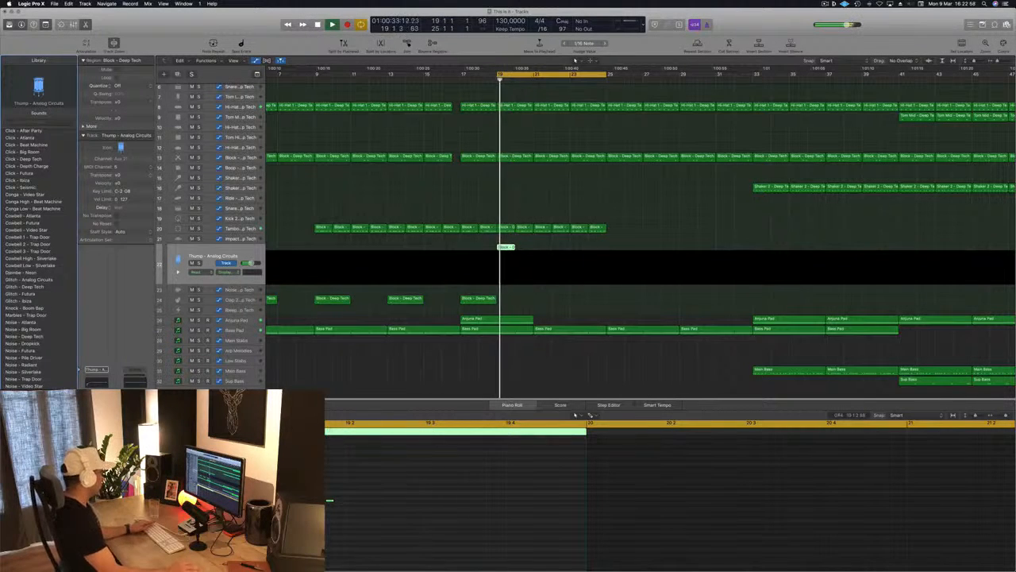
pyautogui.press('space')
pyautogui.press('space')
pyautogui.press('space')
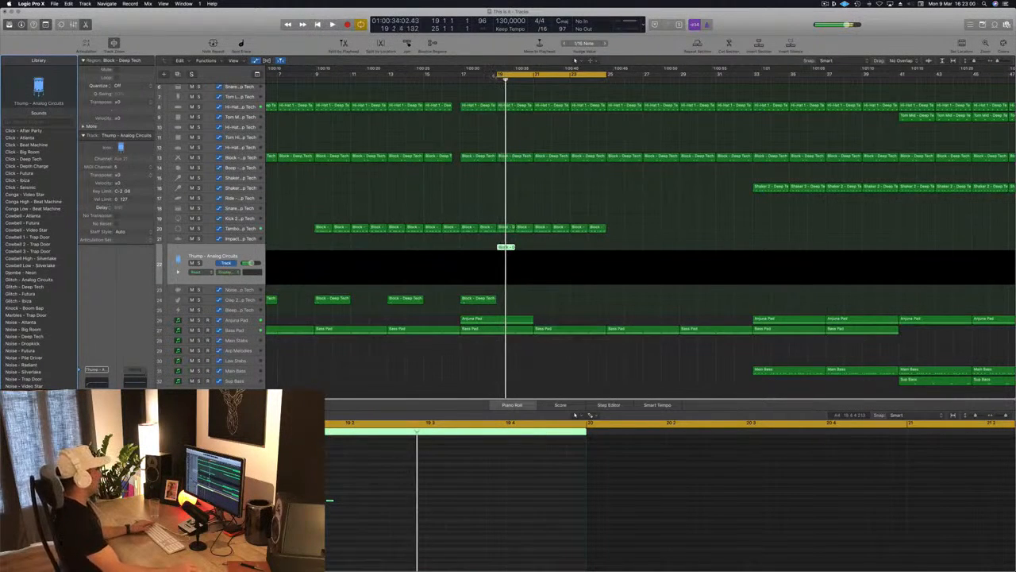
# Extend the cycle range back to bar 17 and play it to hear the thump in context
pyautogui.moveTo(500, 76); pyautogui.dragTo(462, 78)
pyautogui.press('space')
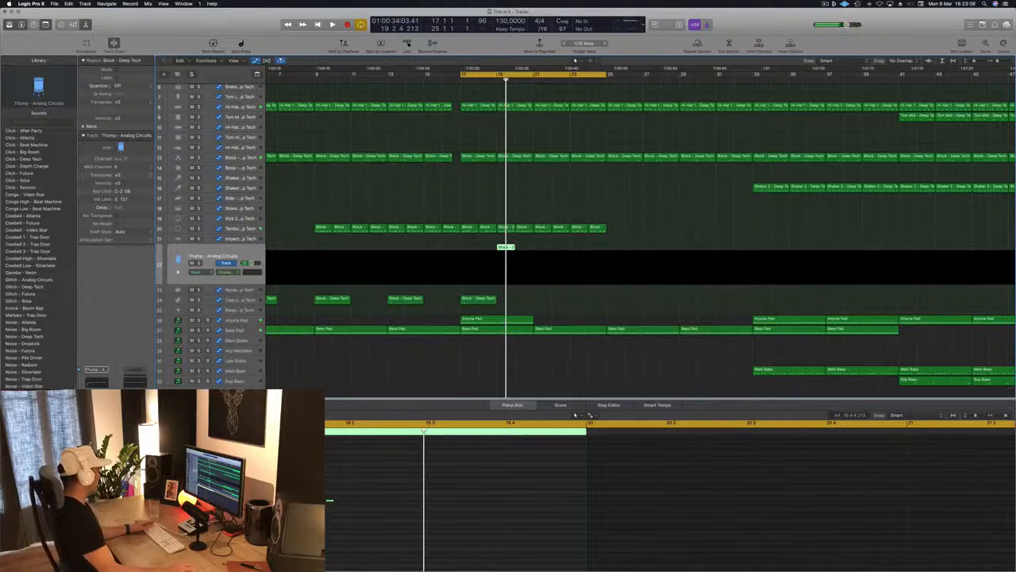
pyautogui.press('space')
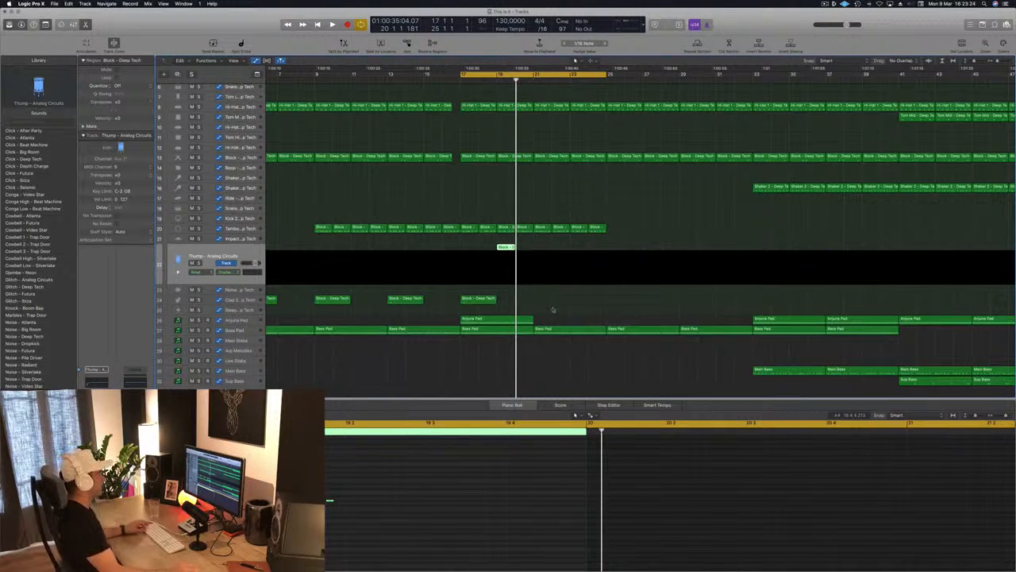
# Copy the Thump, Clap 2 and Anjuna Pad regions from bars 17 to 20 four bars later, and play the cycle range
pyautogui.moveTo(455, 243); pyautogui.dragTo(519, 322)
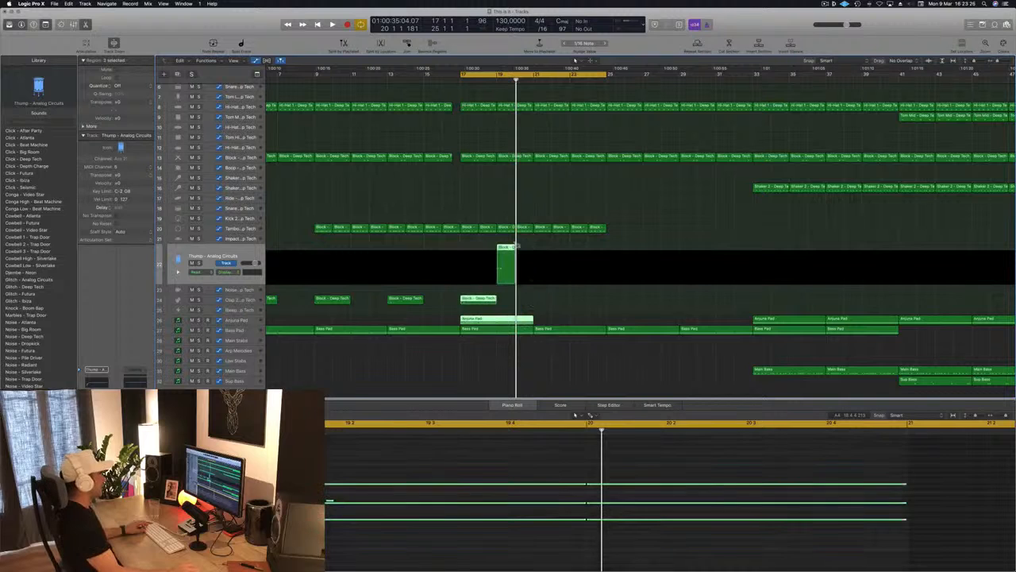
pyautogui.moveTo(505, 251); pyautogui.dragTo(577, 257)
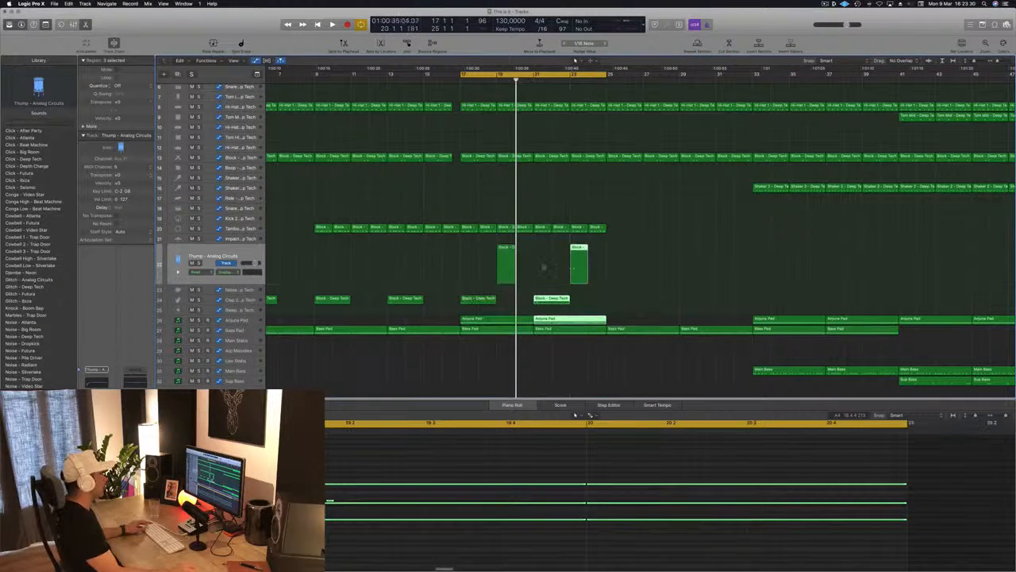
pyautogui.press('space')
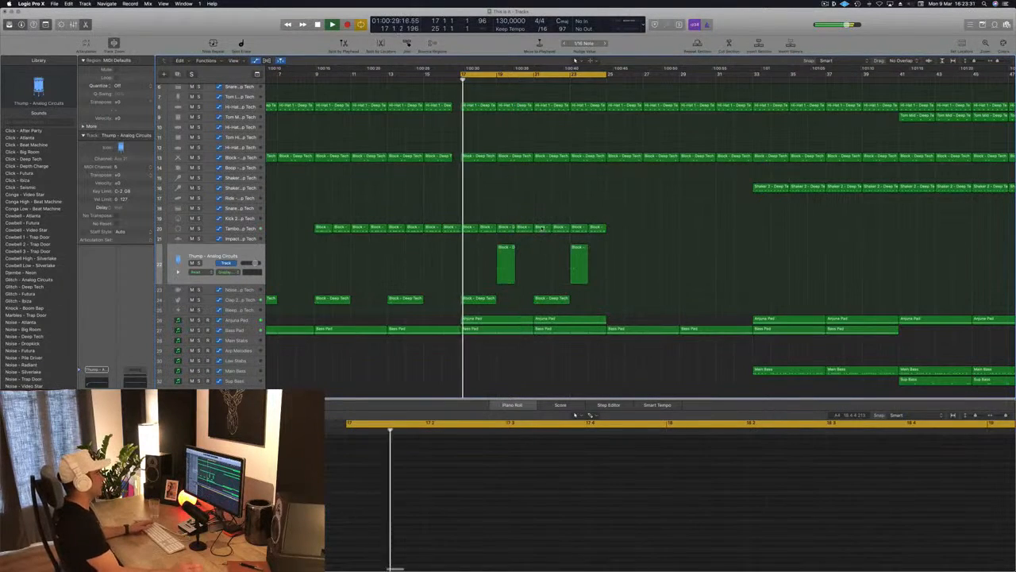
# Copy the tambourine, Thump, Clap 2 and Anjuna Pad regions of bars 17 to 24 to start at bar 25, and resume playback
pyautogui.keyDown('ctrl'); pyautogui.keyDown('alt'); pyautogui.click(427, 263); pyautogui.keyUp('alt'); pyautogui.keyUp('ctrl')
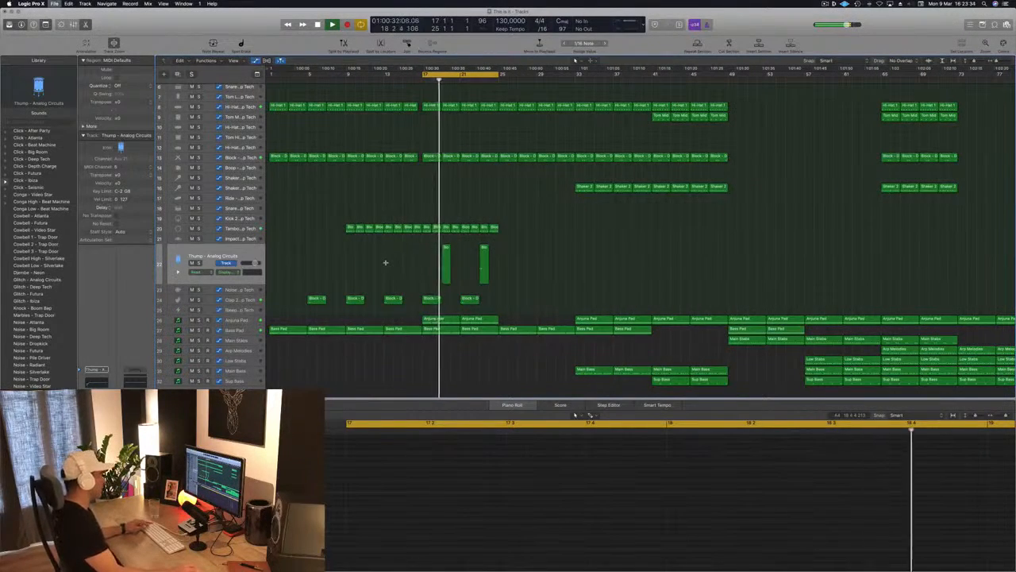
pyautogui.scroll(-2, 367, 247)
pyautogui.scroll(-3, 426, 227)
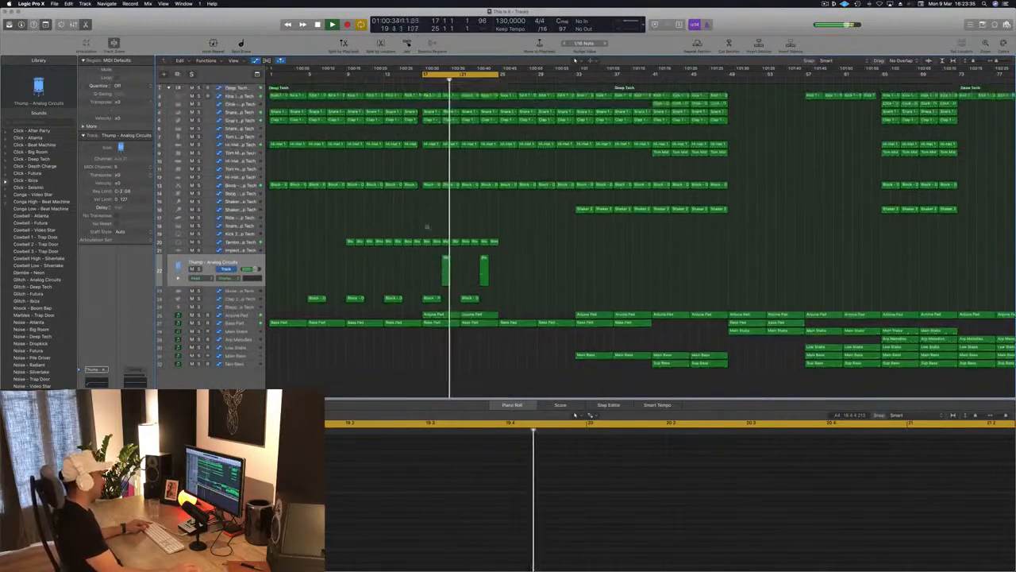
pyautogui.scroll(-2, 487, 241)
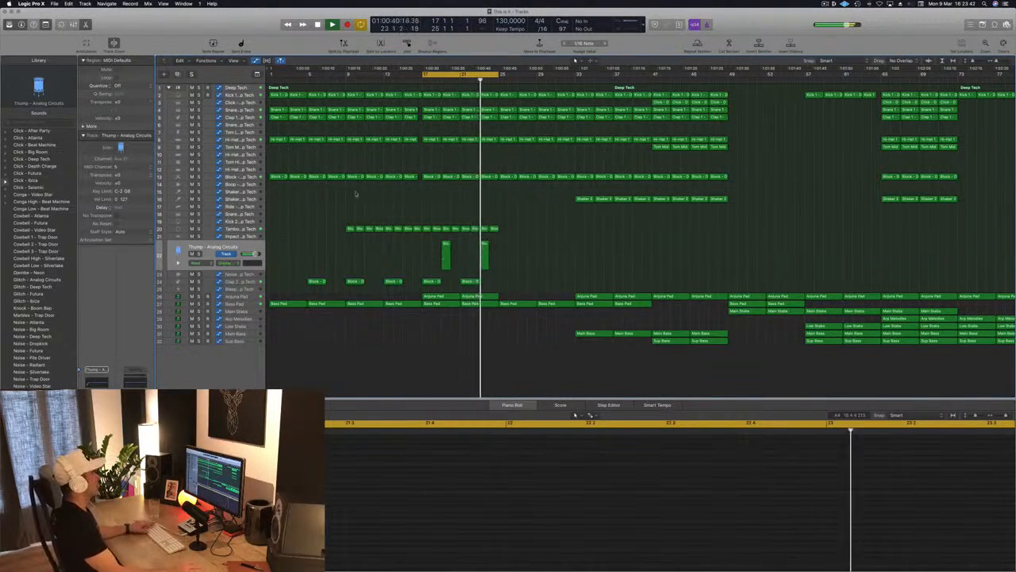
pyautogui.moveTo(517, 226); pyautogui.dragTo(428, 296)
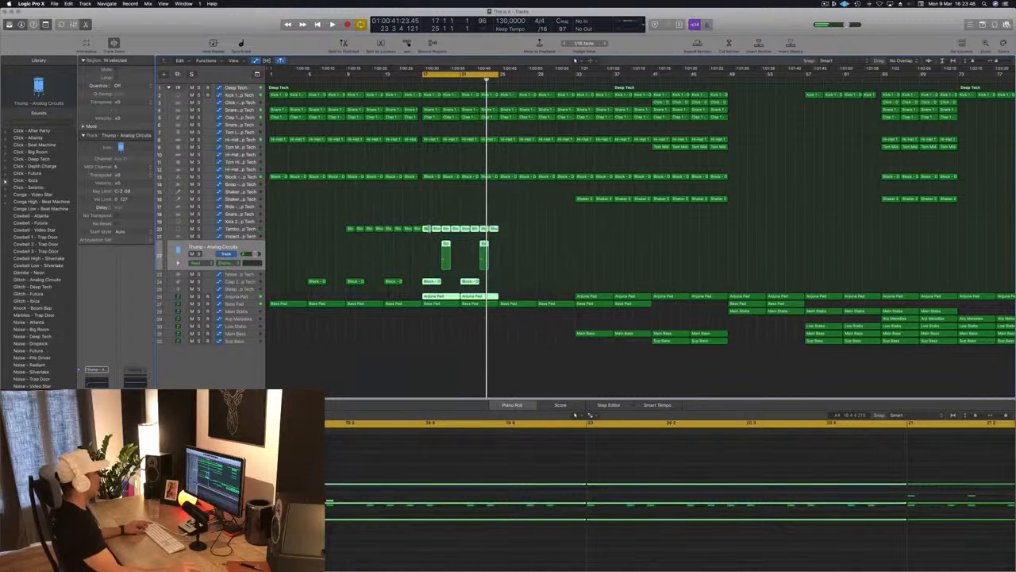
pyautogui.moveTo(427, 232); pyautogui.dragTo(503, 228)
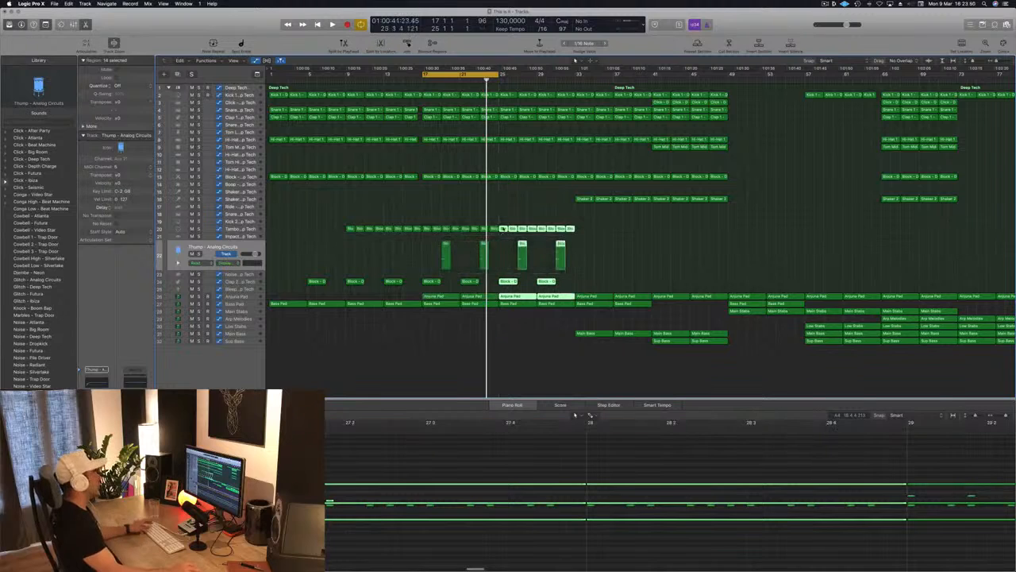
pyautogui.press('space')
pyautogui.click(520, 222)
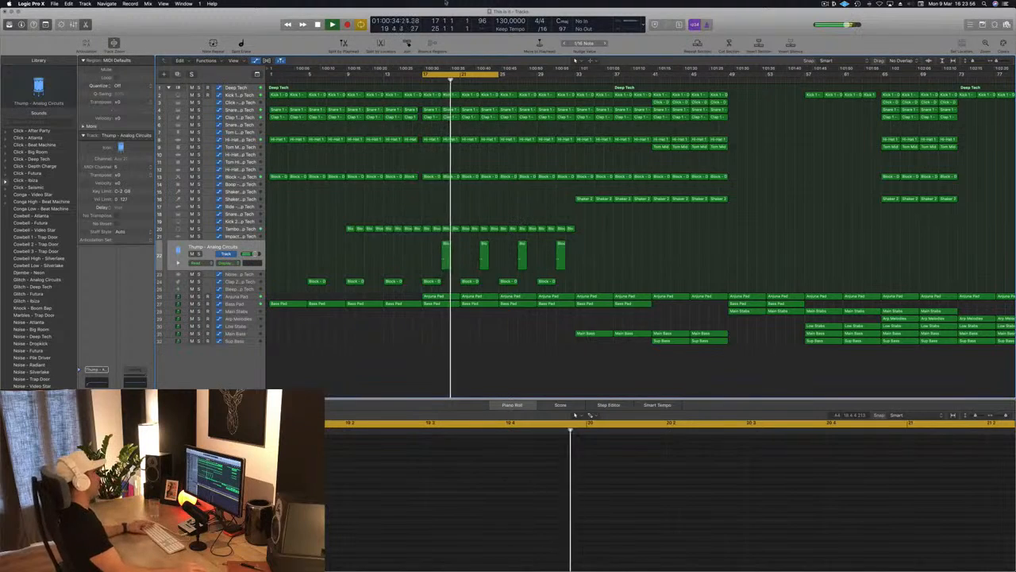
# Duplicate the Anjuna Pad track, place the copy above the original and load the 000-Mega Saw Riser With noise sound on it
pyautogui.press('super+Left')
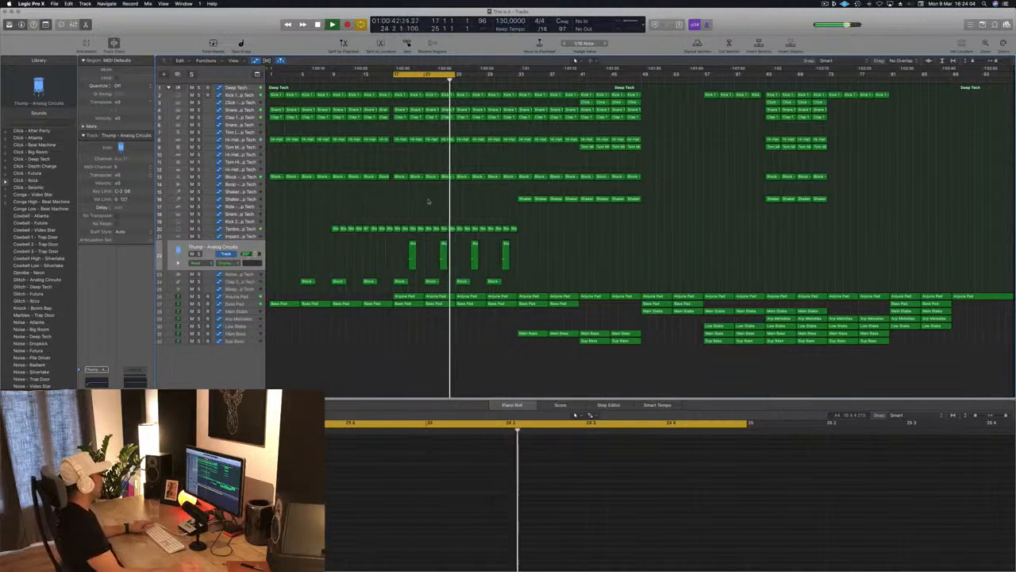
pyautogui.click(238, 340)
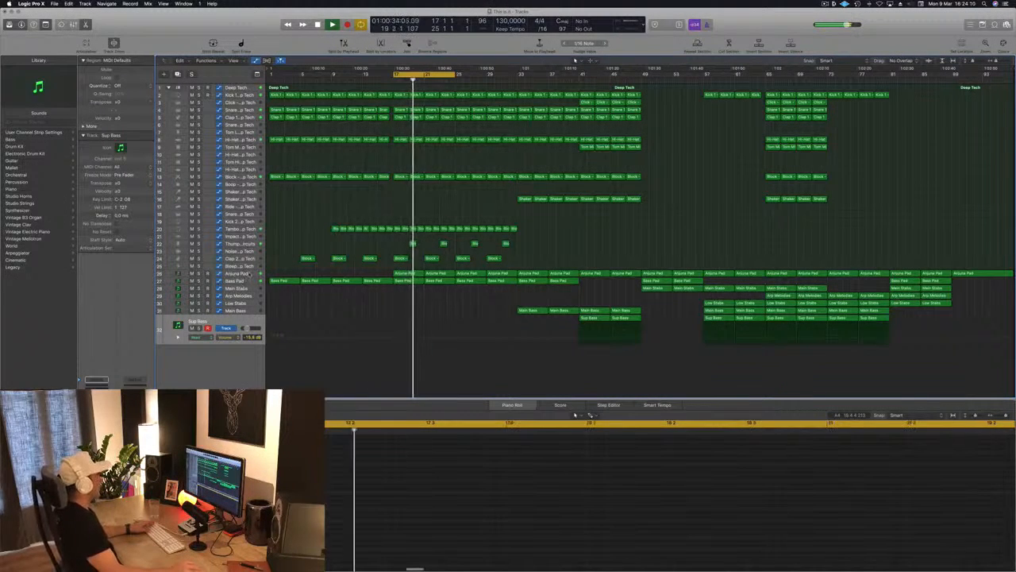
pyautogui.click(238, 273)
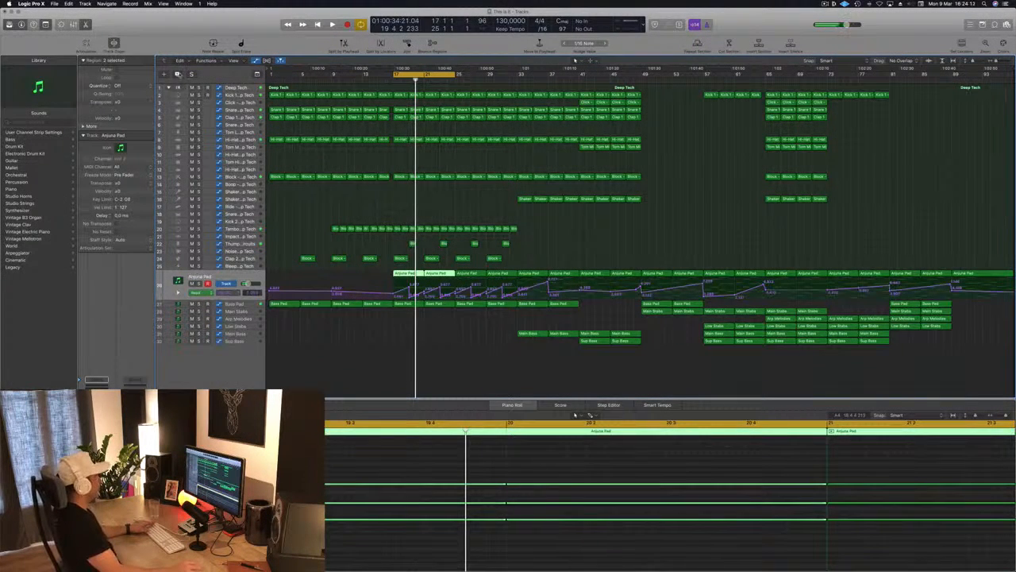
pyautogui.press('super+d')
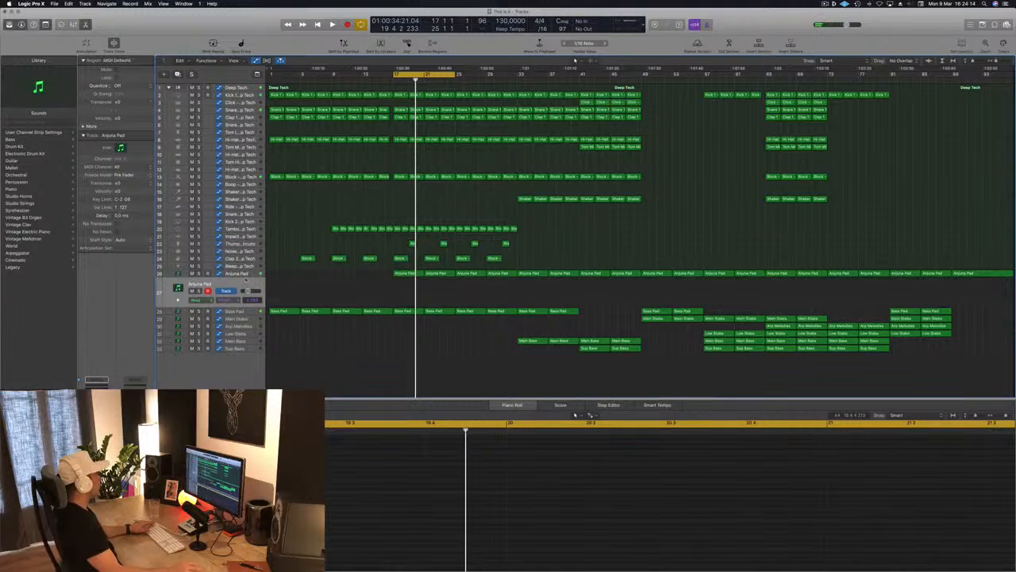
pyautogui.moveTo(241, 282); pyautogui.dragTo(238, 270)
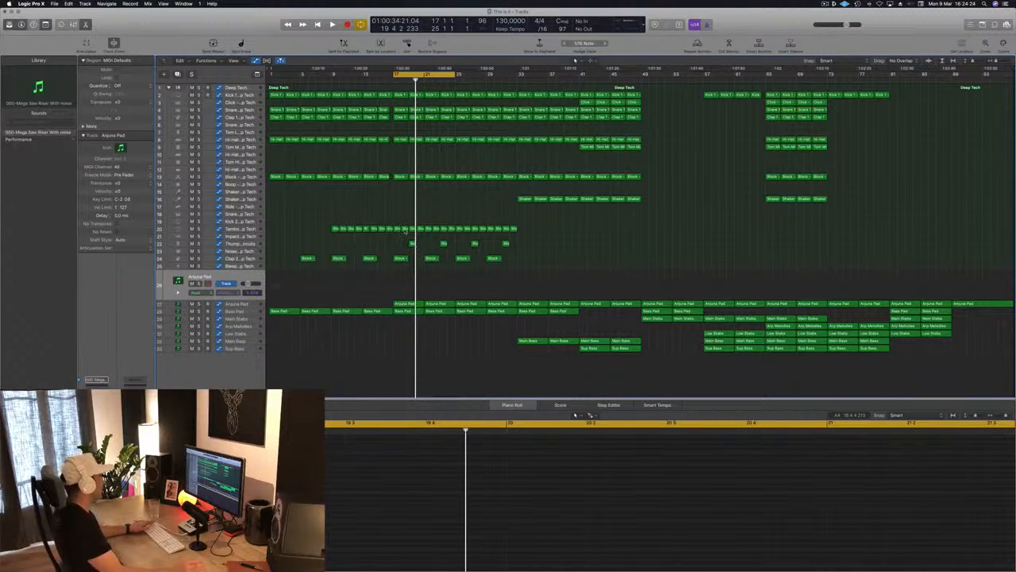
# Open Musical Typing for the riser track and copy the Anjuna Pad region at bar 17 onto that track
pyautogui.press('space')
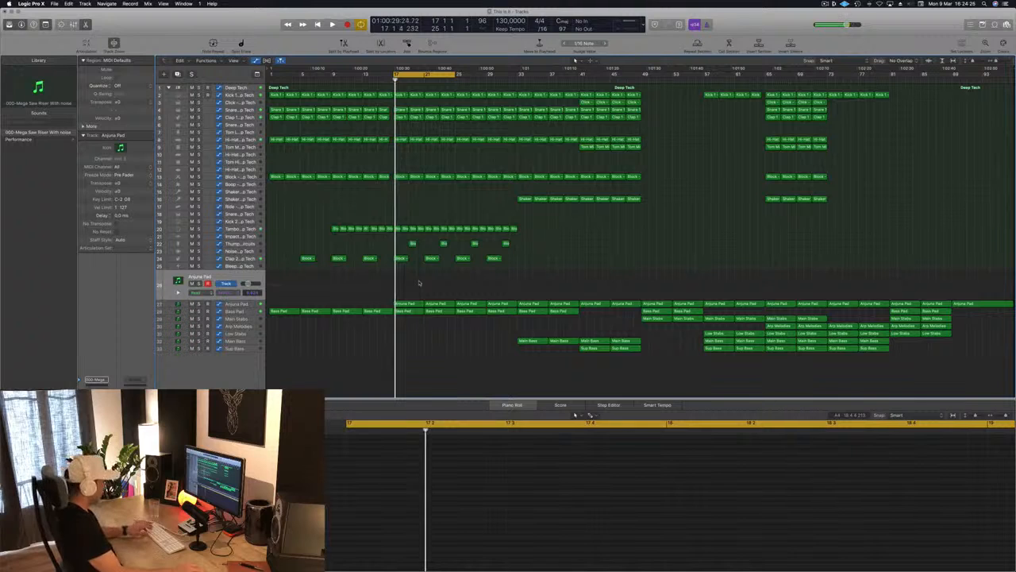
pyautogui.press('super+k')
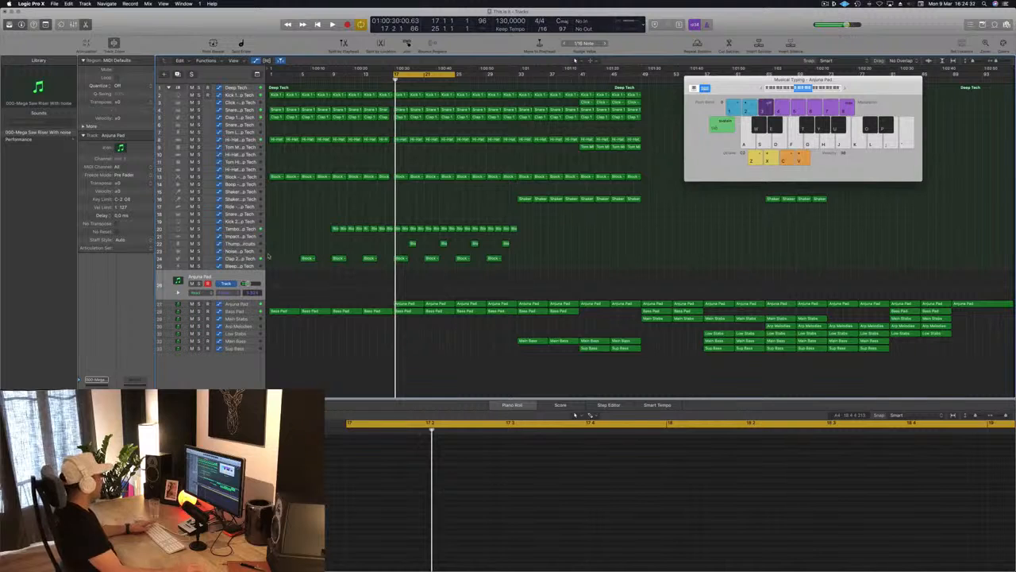
pyautogui.moveTo(411, 305); pyautogui.dragTo(412, 288)
pyautogui.scroll(-6, 450, 522)
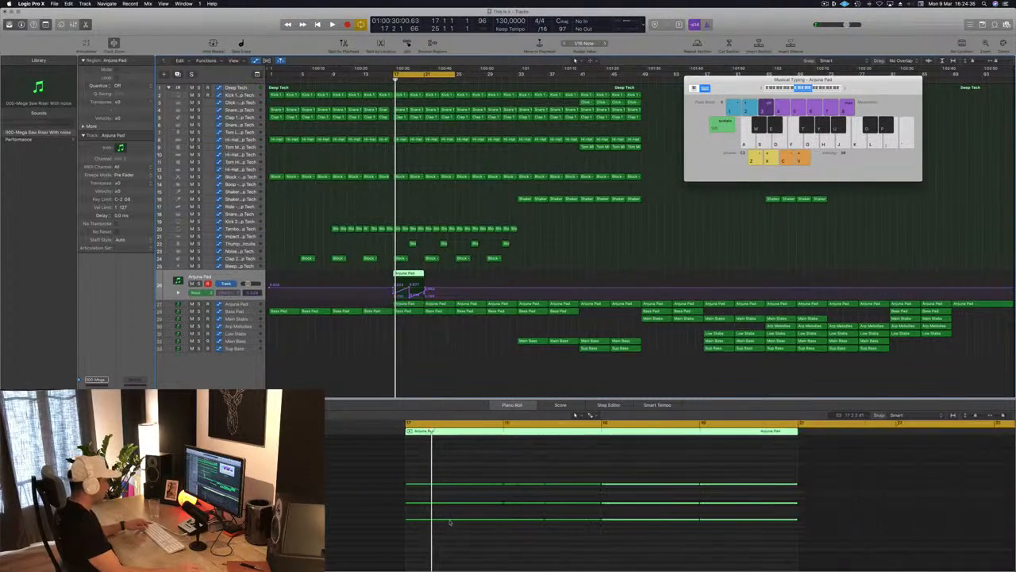
# Delete the riser region's chords from bar 18 onward, stretch the first chord to bar 21, and play the cycle range
pyautogui.moveTo(502, 450); pyautogui.dragTo(679, 562)
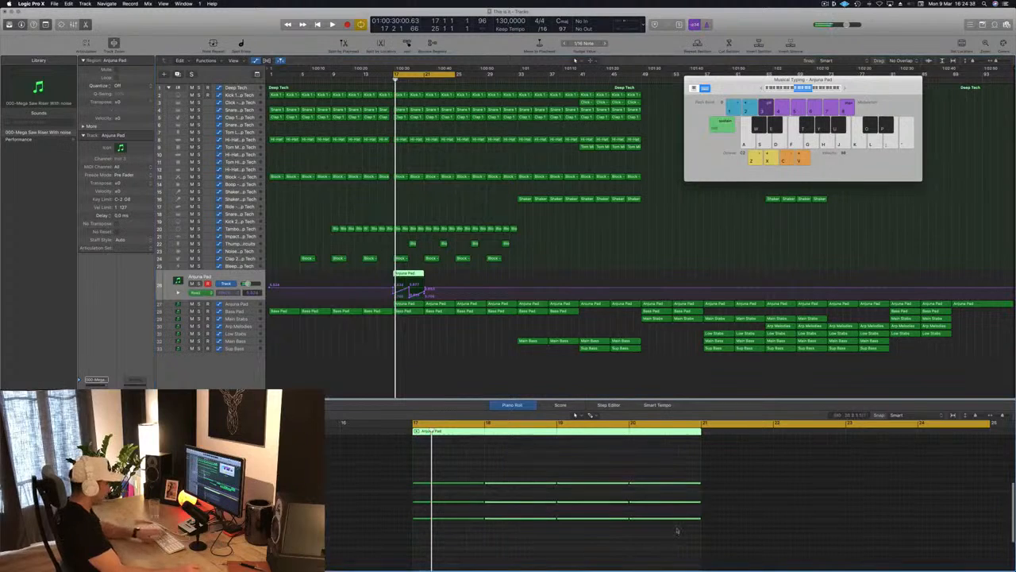
pyautogui.press('Delete')
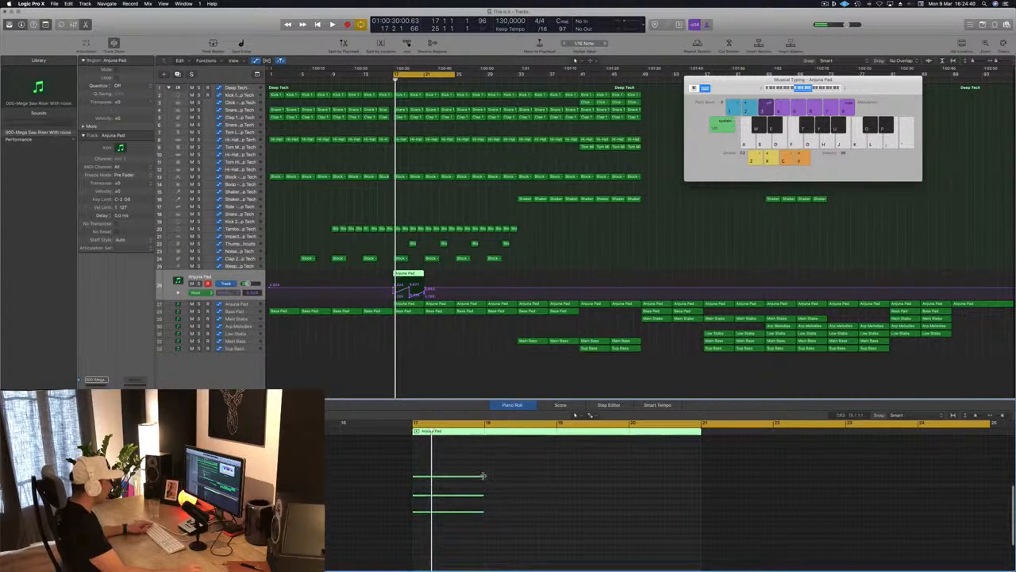
pyautogui.moveTo(483, 476); pyautogui.dragTo(689, 485)
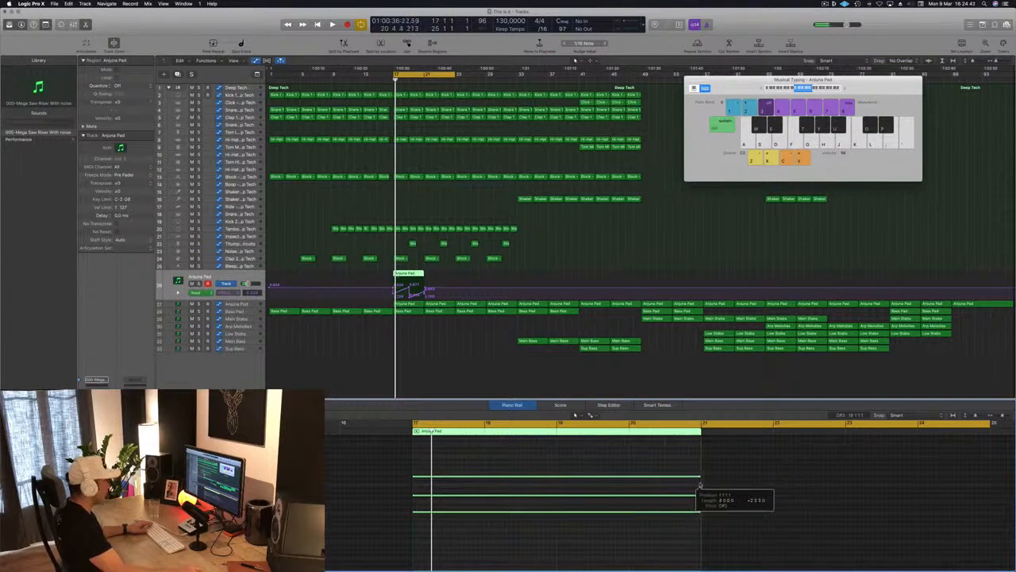
pyautogui.press('space')
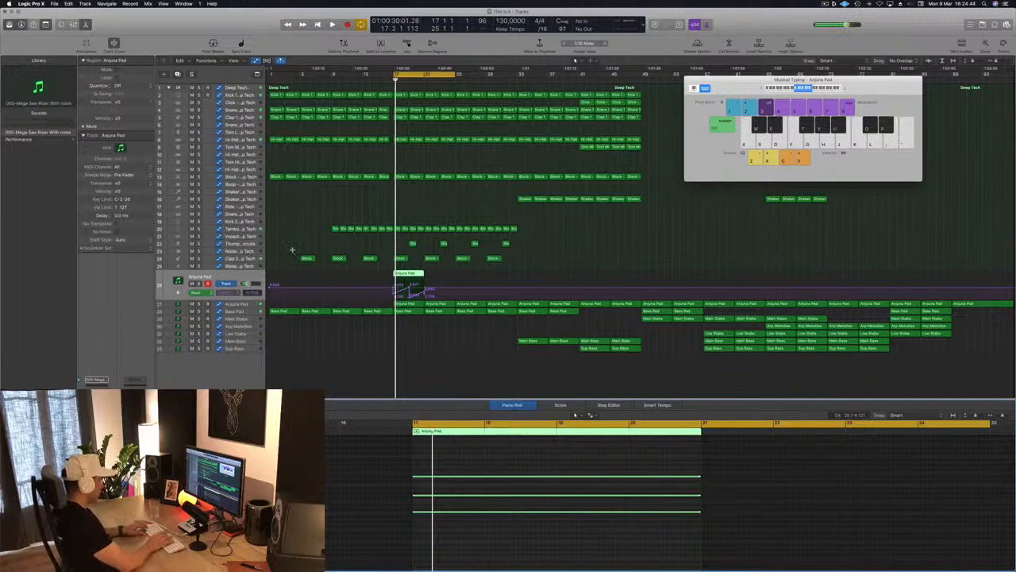
pyautogui.press('ctrl+super+z')
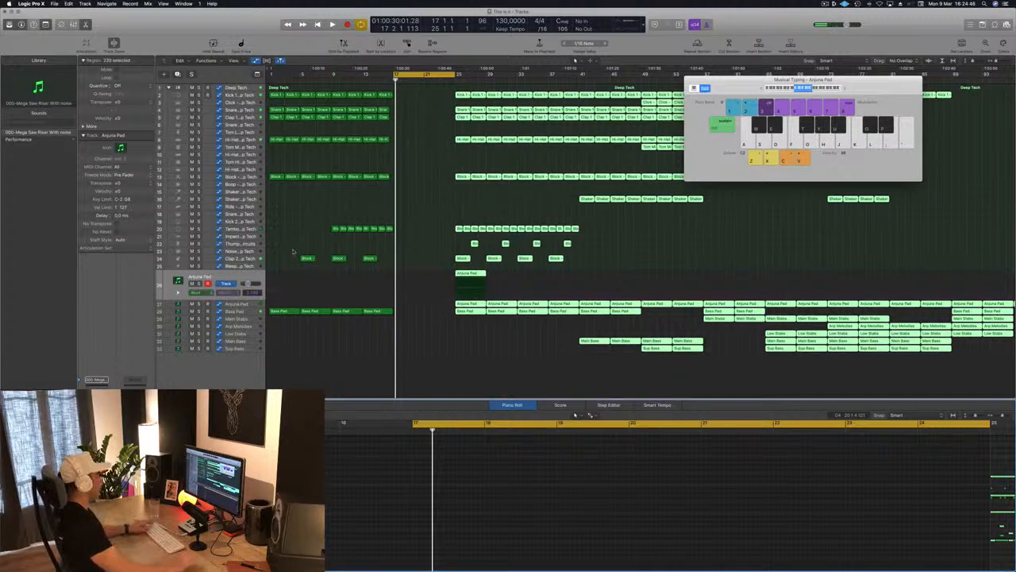
pyautogui.press('space')
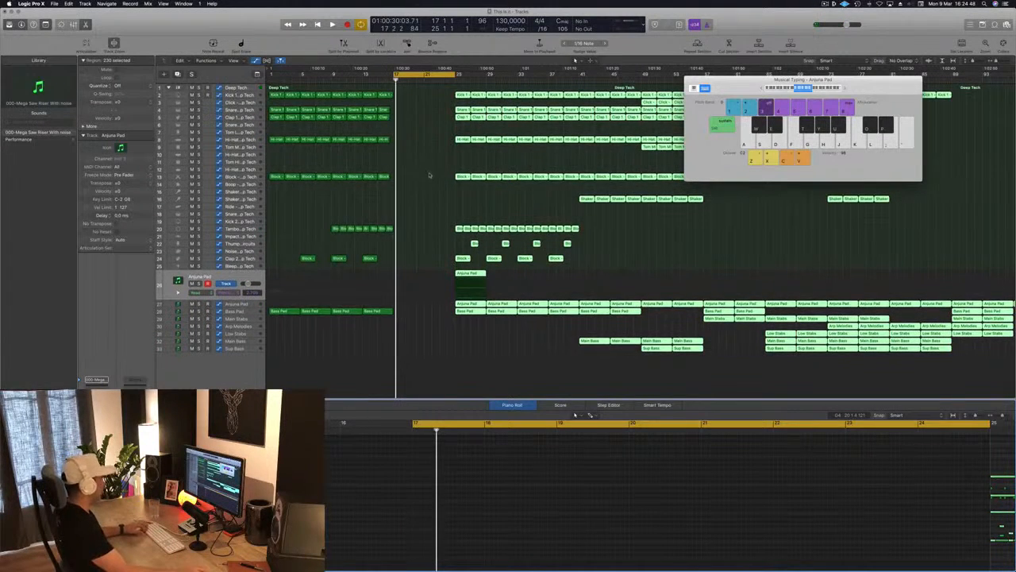
pyautogui.press('super+z')
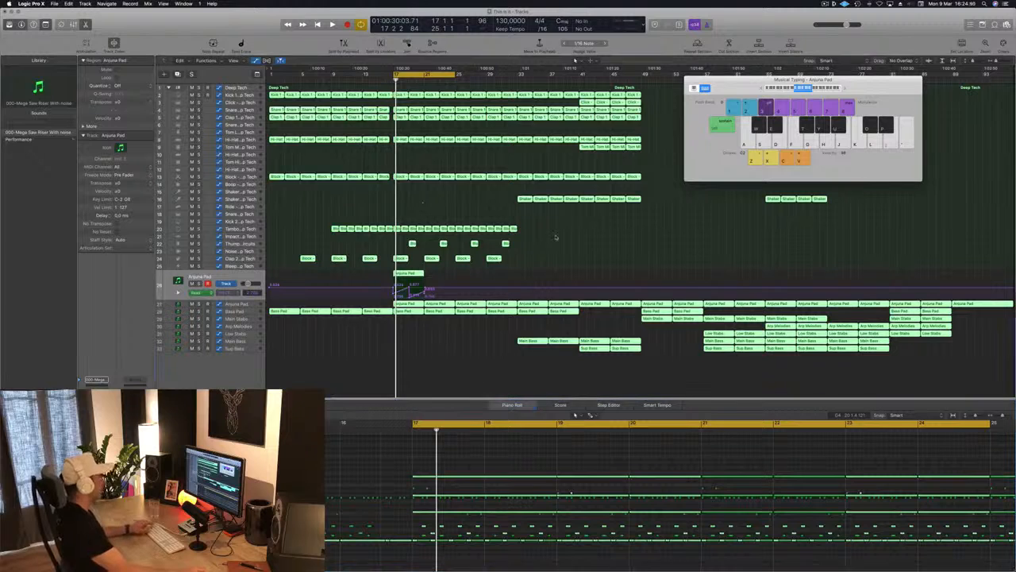
# Remove the automation from the riser track, leaving its Anjuna Pad region at bar 17 in place
pyautogui.click(523, 269)
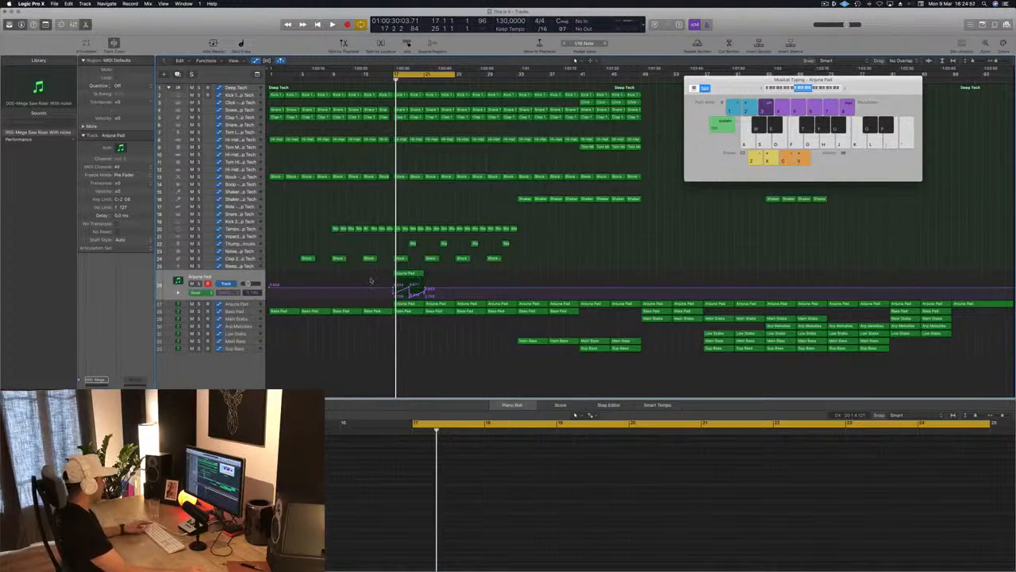
pyautogui.press('alt+super+z')
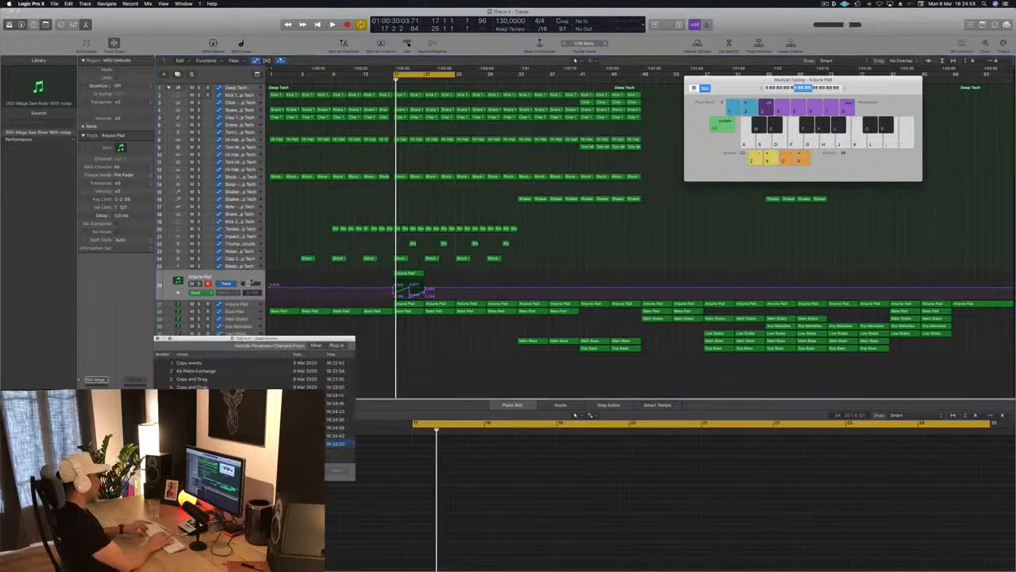
pyautogui.press('alt+super+z')
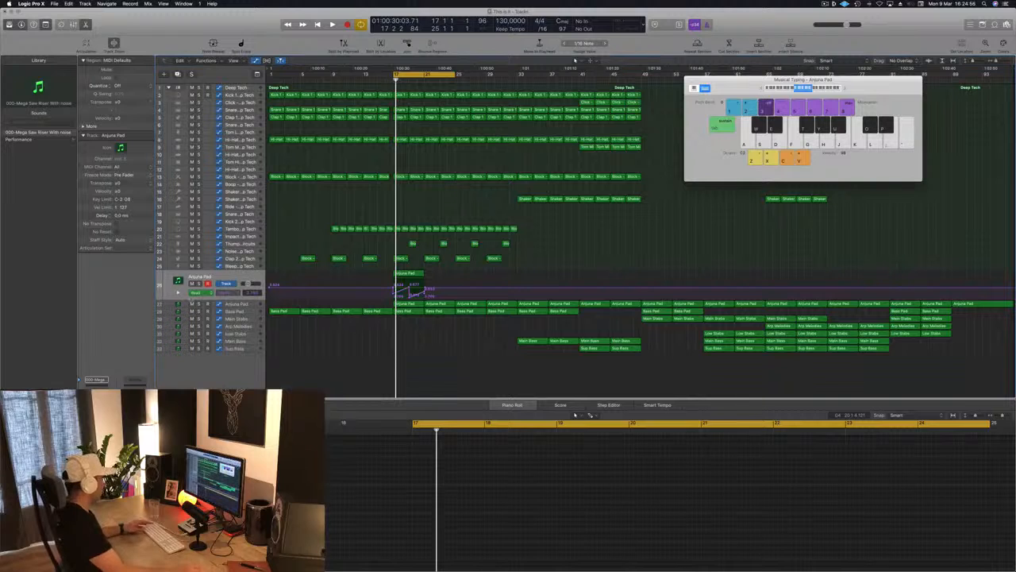
pyautogui.press('super+z')
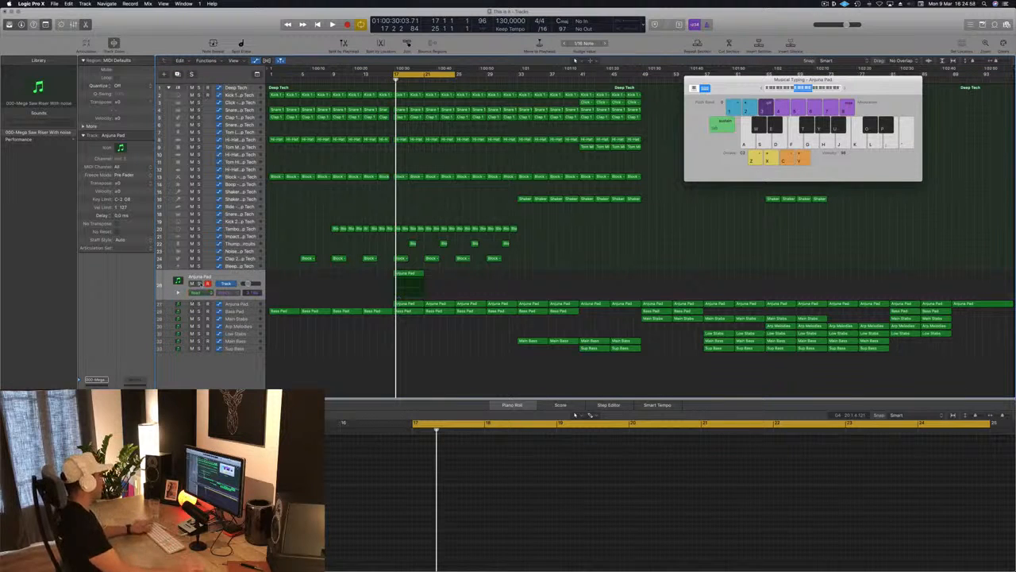
pyautogui.press('space')
pyautogui.press('space')
pyautogui.click(225, 279)
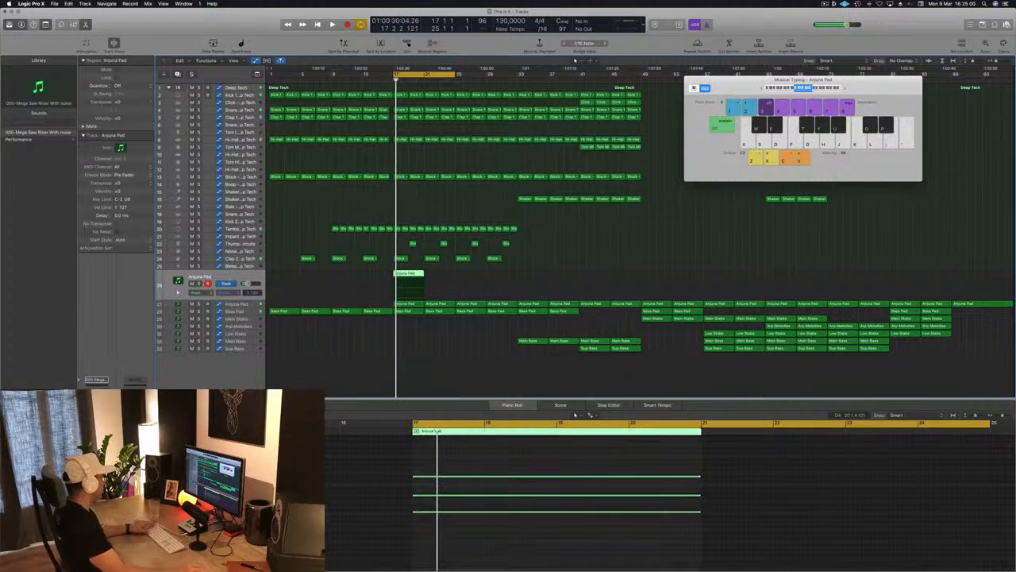
# Open the riser track's Sylenth1 instrument, load the Rizer 7 Raw, Deep And Dense preset and play the cycle range
pyautogui.press('v')
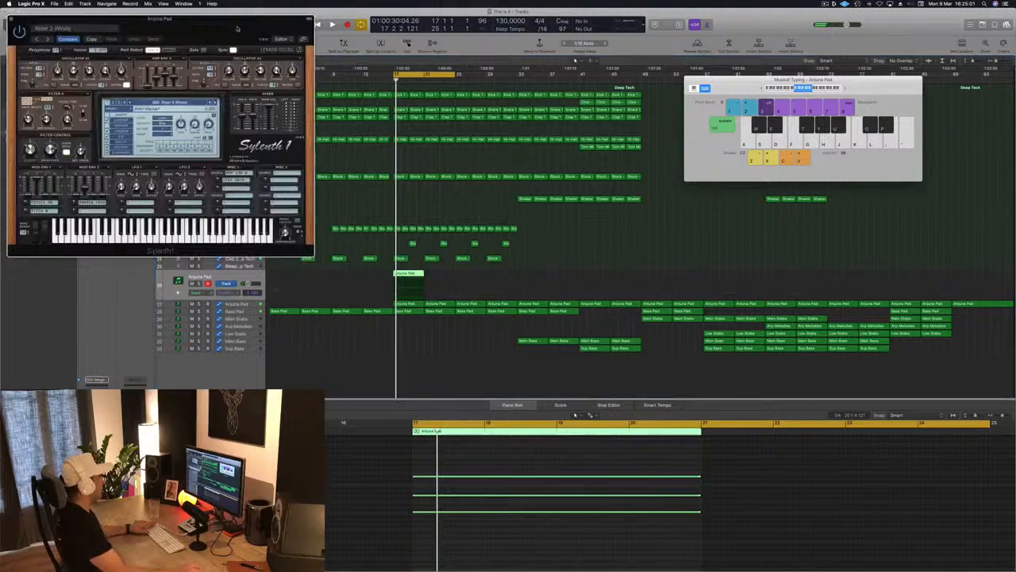
pyautogui.moveTo(237, 29); pyautogui.dragTo(639, 121)
pyautogui.click(572, 196)
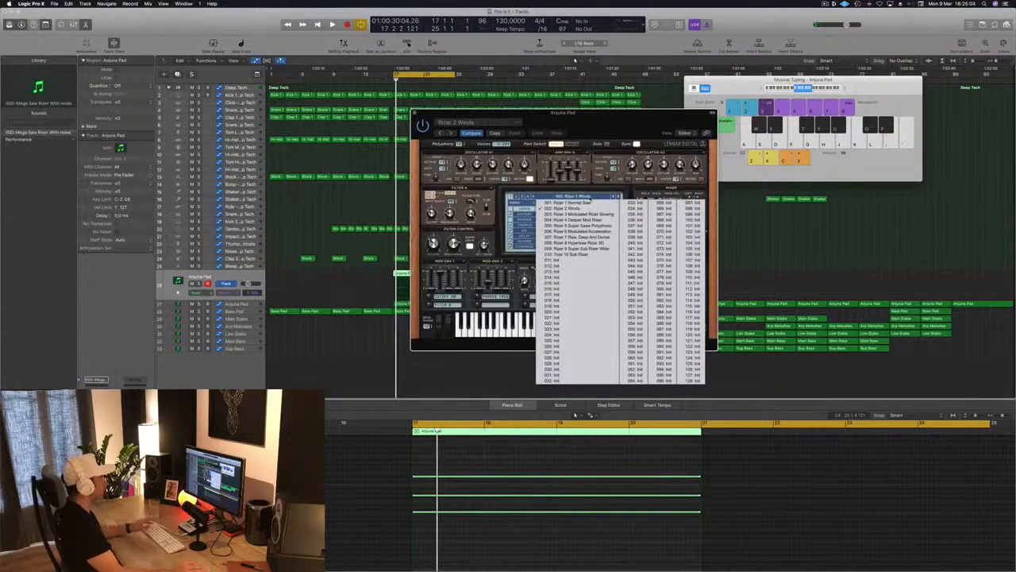
pyautogui.moveTo(632, 117); pyautogui.dragTo(741, 145)
pyautogui.click(709, 217)
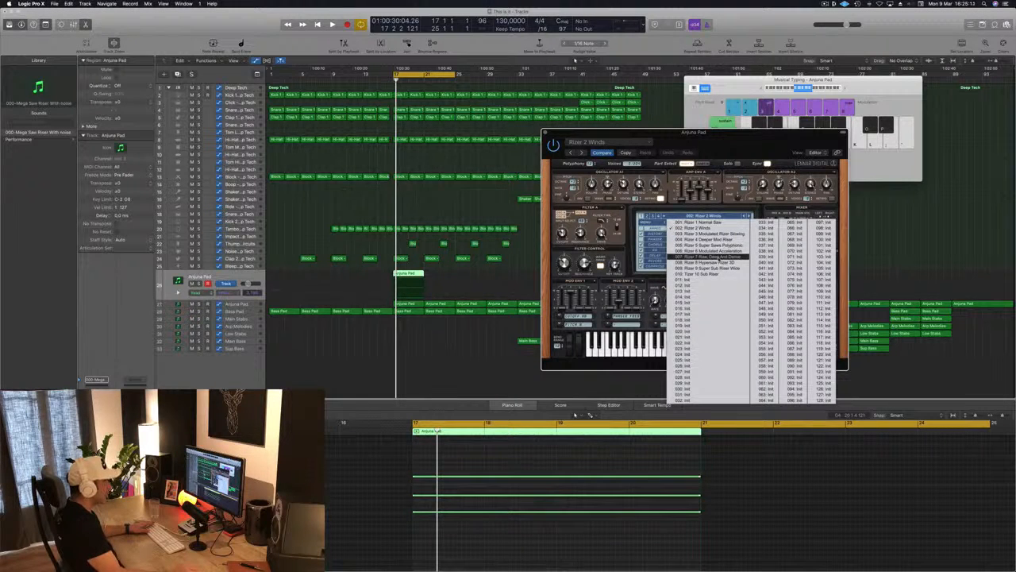
pyautogui.click(717, 259)
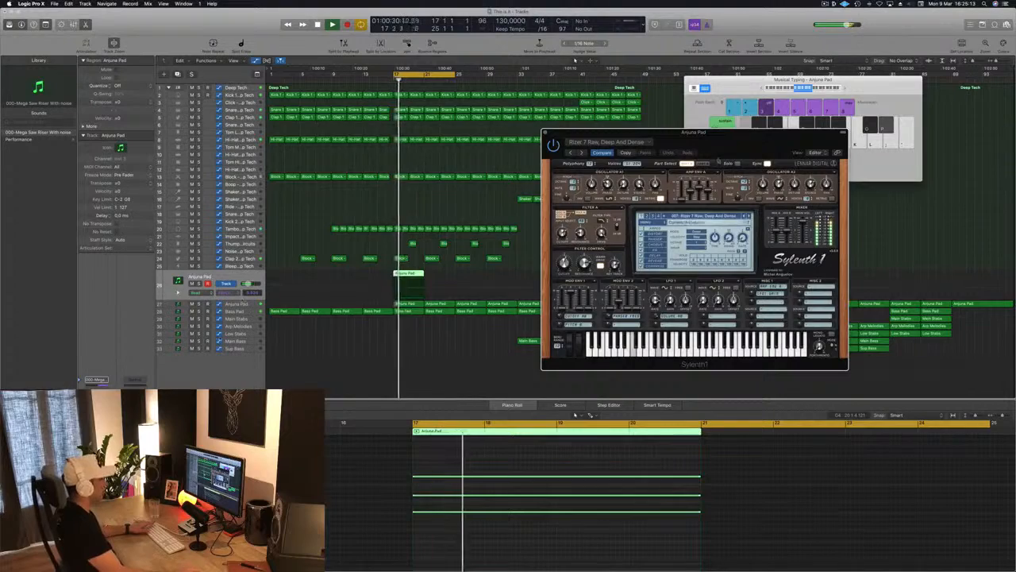
pyautogui.moveTo(731, 142); pyautogui.dragTo(793, 106)
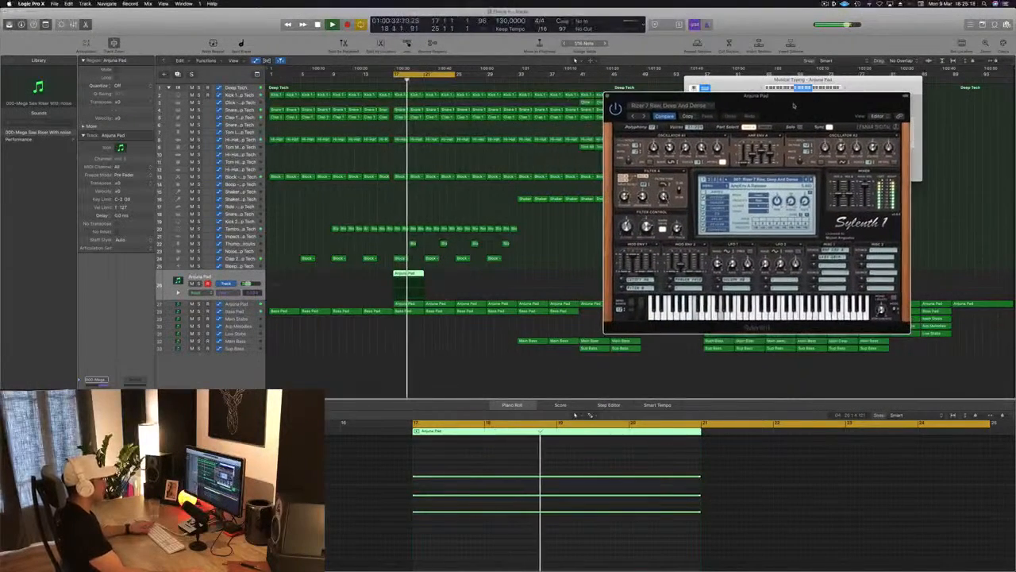
# Solo the riser region and audition the Rizer 8 Hypersaw Rizer 3D preset
pyautogui.hotkey('ctrl', 's')
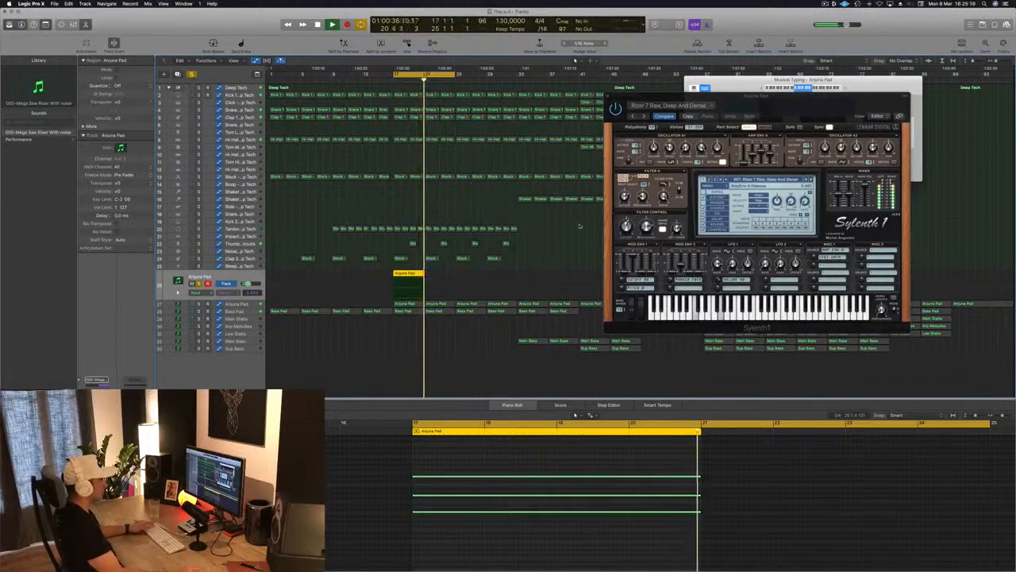
pyautogui.click(812, 181)
pyautogui.press('space')
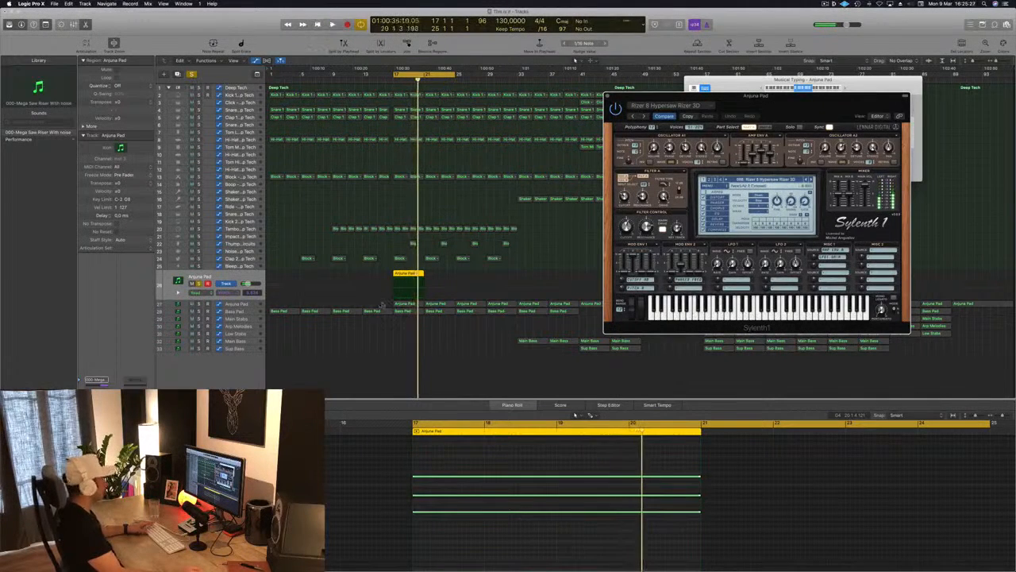
# Extend the riser region and its three chord notes to bar 25
pyautogui.press('super+Left')
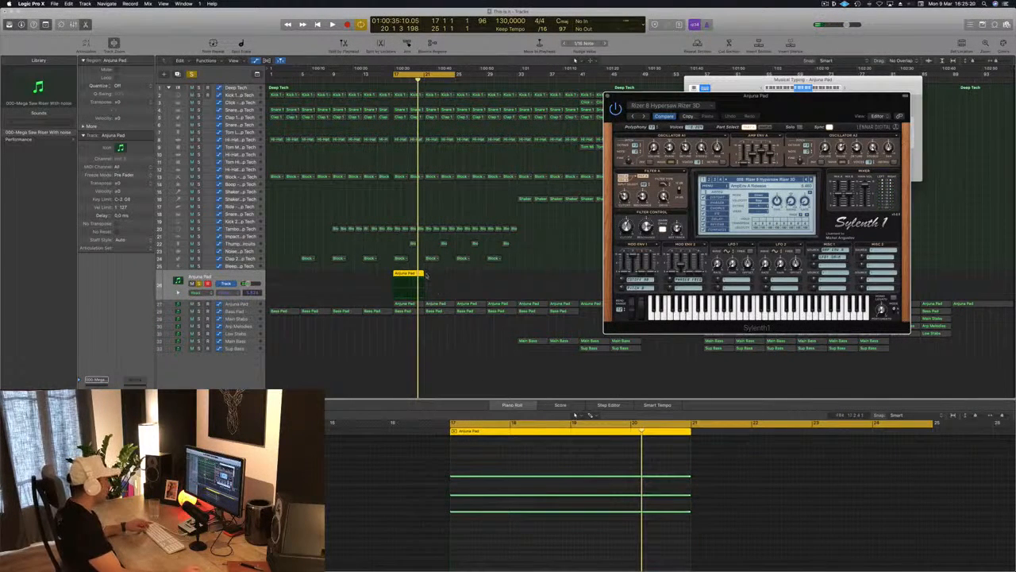
pyautogui.moveTo(422, 274); pyautogui.dragTo(455, 275)
pyautogui.press('super+Left')
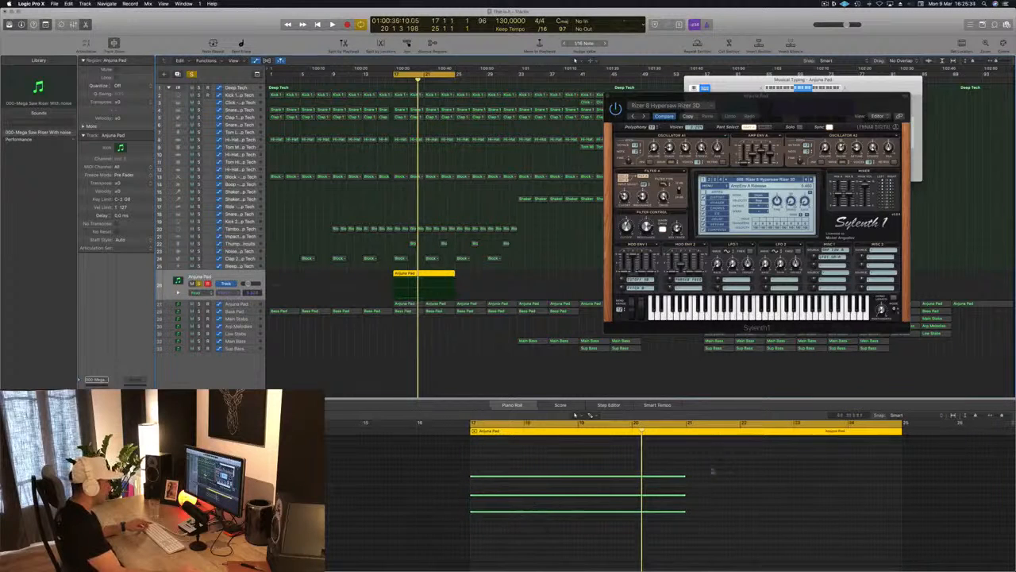
pyautogui.moveTo(718, 446); pyautogui.dragTo(674, 543)
pyautogui.moveTo(685, 475); pyautogui.dragTo(881, 477)
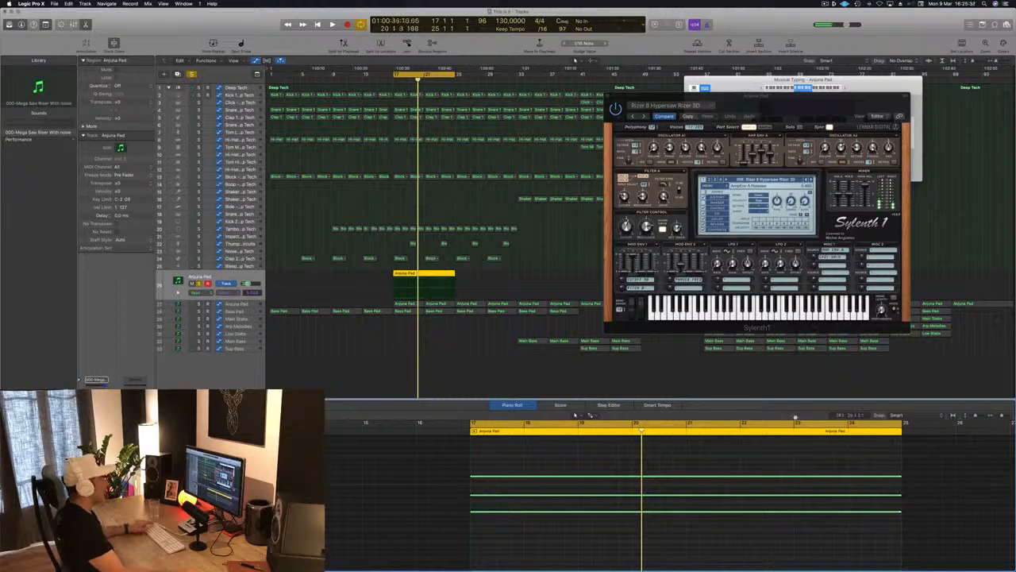
# Play the soloed riser and delete the two lower notes of its chord
pyautogui.press('space')
pyautogui.moveTo(819, 106); pyautogui.dragTo(759, 111)
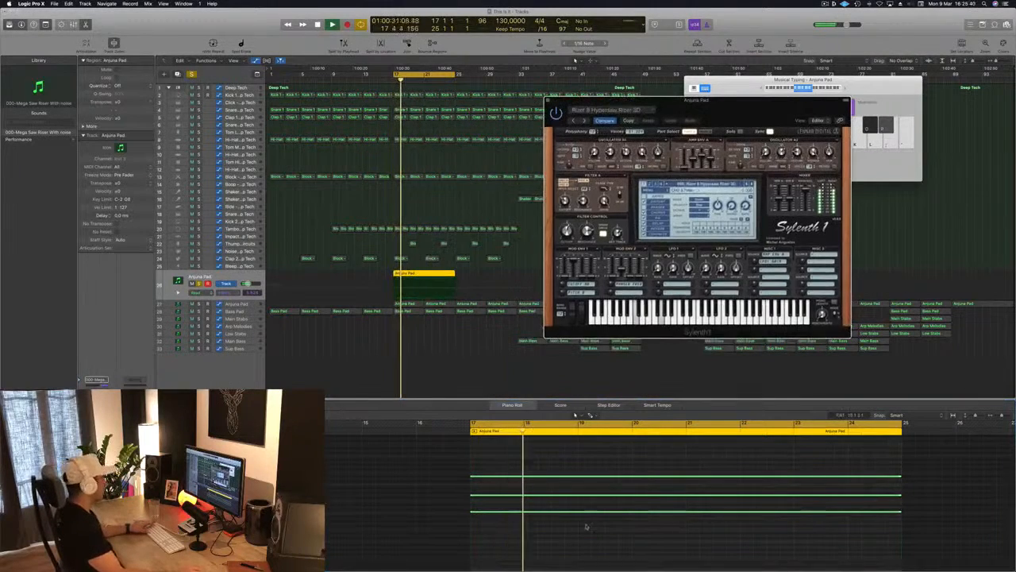
pyautogui.click(463, 467)
pyautogui.moveTo(454, 481); pyautogui.dragTo(524, 530)
pyautogui.press('Delete')
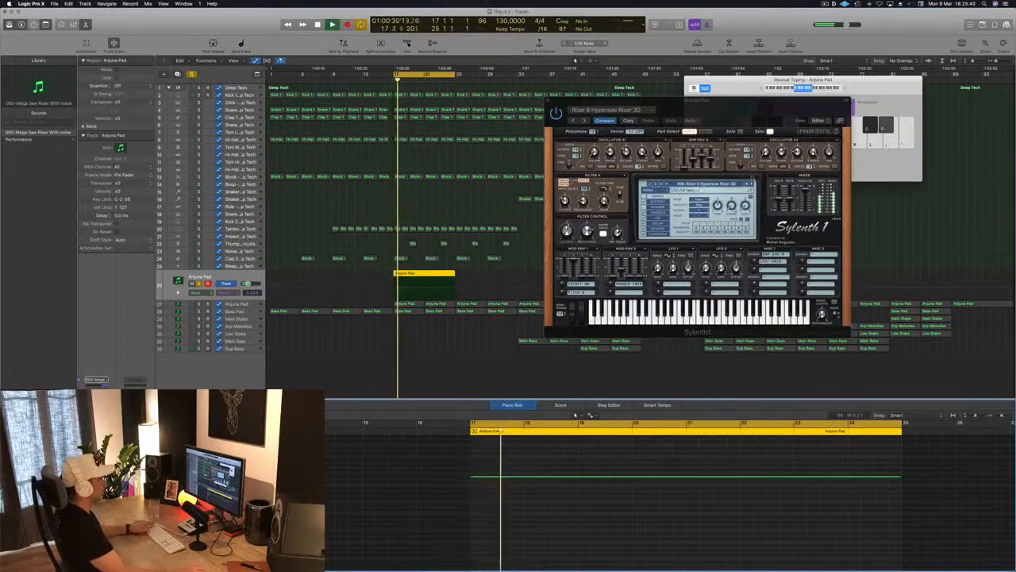
# Audition the Rizer 9 Super Sub Riser Wide preset, then load and play Tizer 10 Sub Riser
pyautogui.press('space')
pyautogui.click(752, 184)
pyautogui.click(752, 184)
pyautogui.press('space')
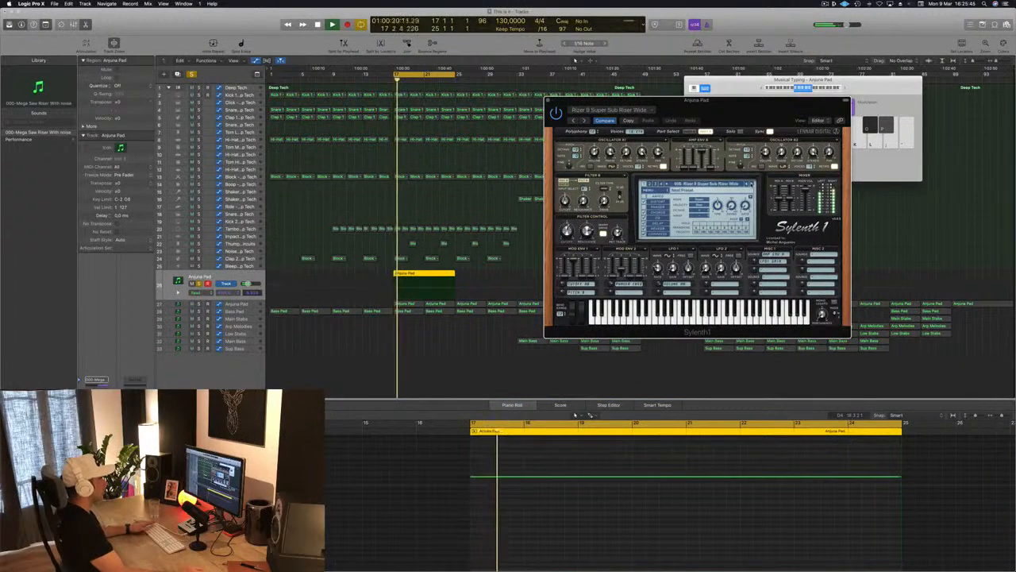
pyautogui.press('space')
pyautogui.click(752, 184)
pyautogui.press('space')
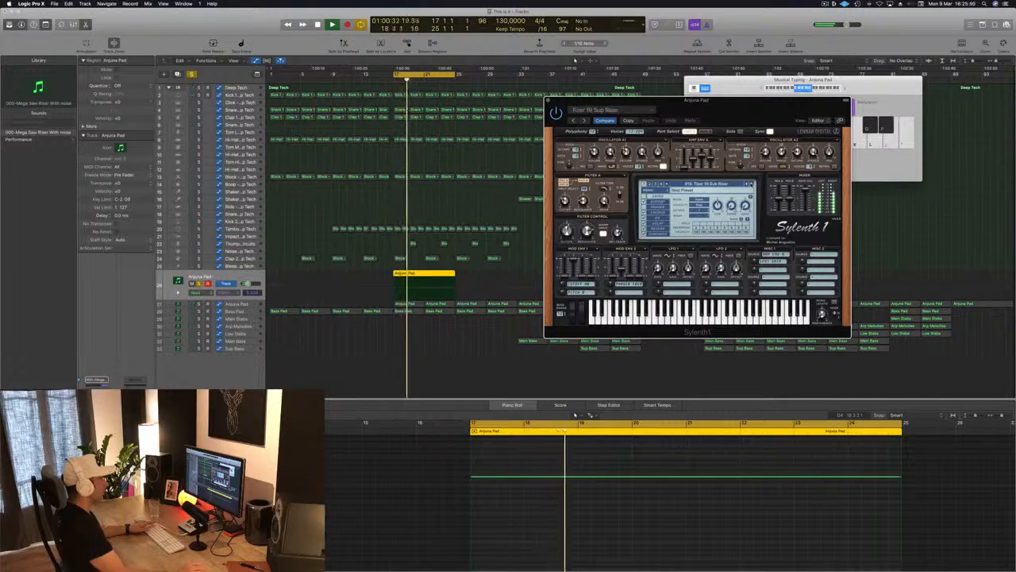
# Extend the riser region and its remaining note to bar 33
pyautogui.moveTo(750, 105); pyautogui.dragTo(866, 135)
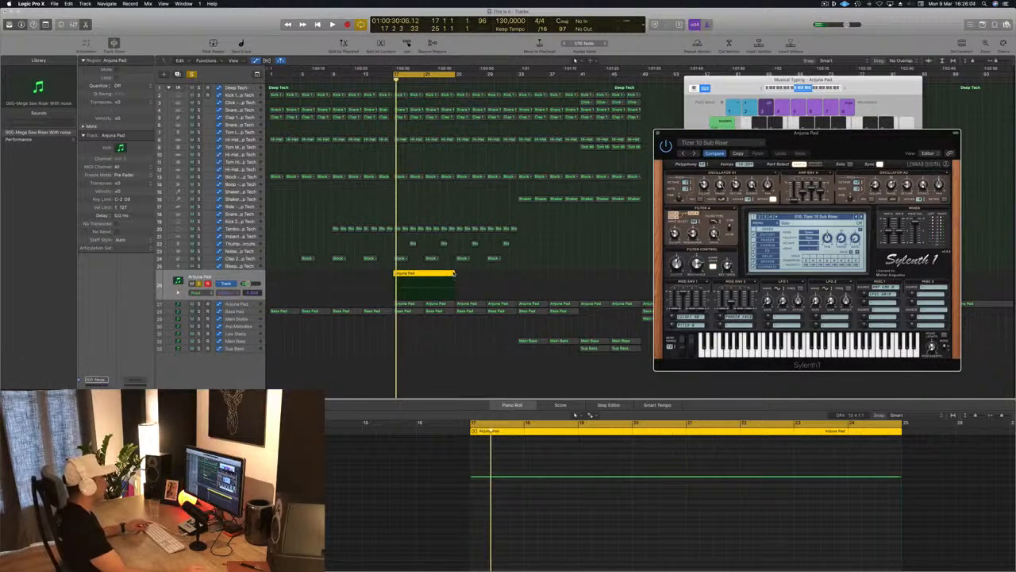
pyautogui.moveTo(453, 274); pyautogui.dragTo(516, 278)
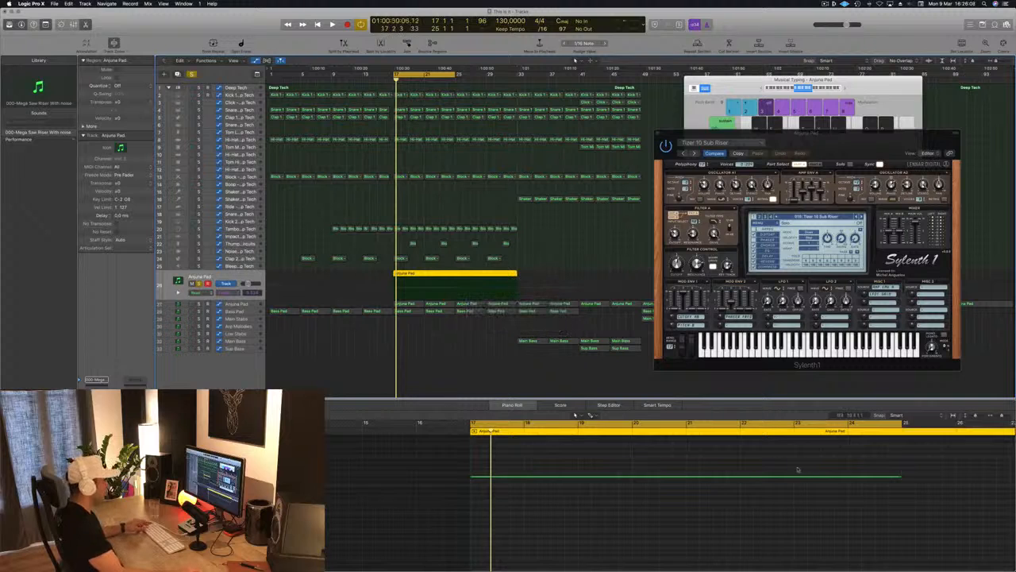
pyautogui.moveTo(673, 477); pyautogui.dragTo(833, 478)
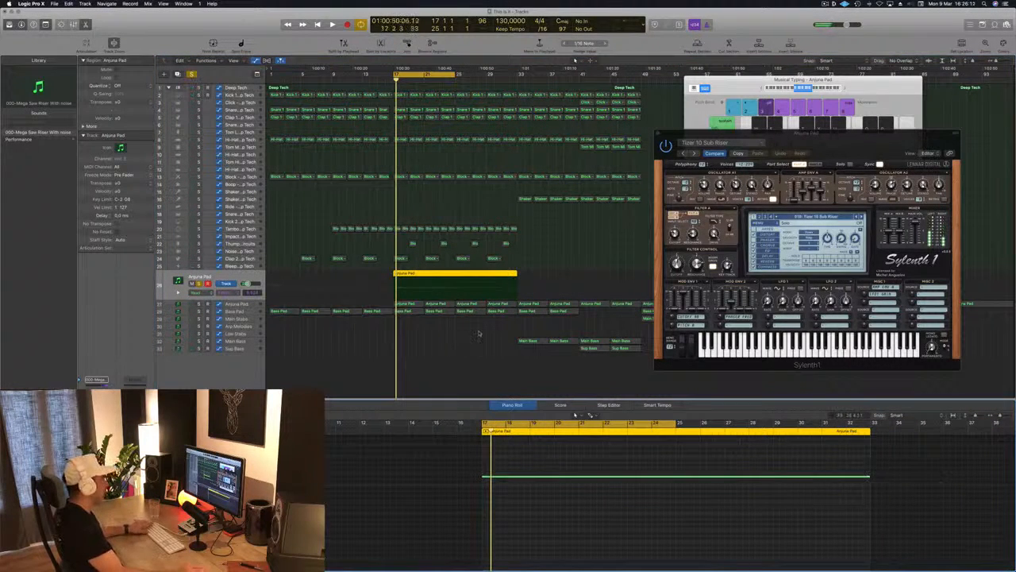
# Extend the cycle range to bar 33 and play the whole soloed riser from bar 17
pyautogui.moveTo(842, 146); pyautogui.dragTo(740, 97)
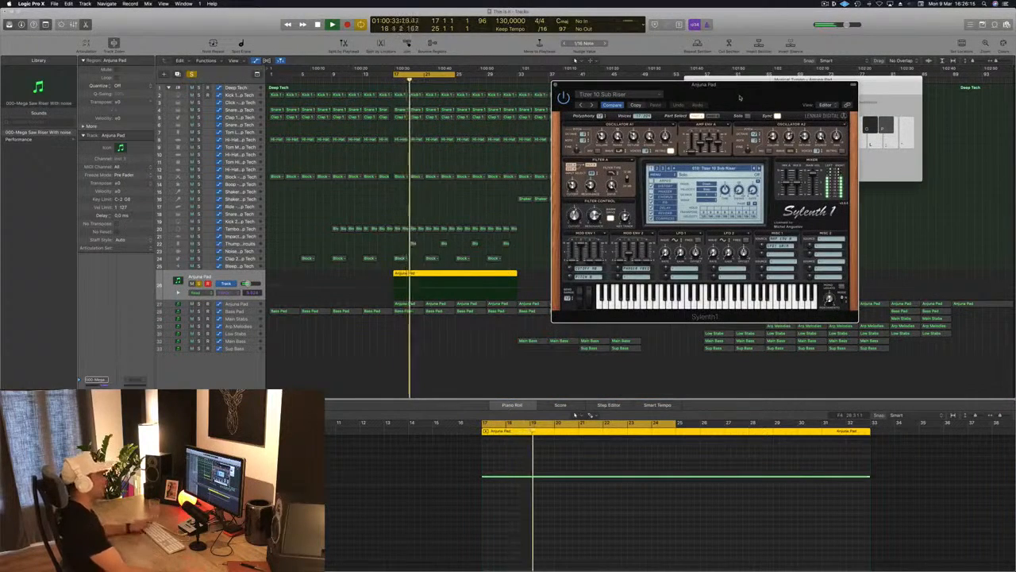
pyautogui.moveTo(740, 98); pyautogui.dragTo(746, 98)
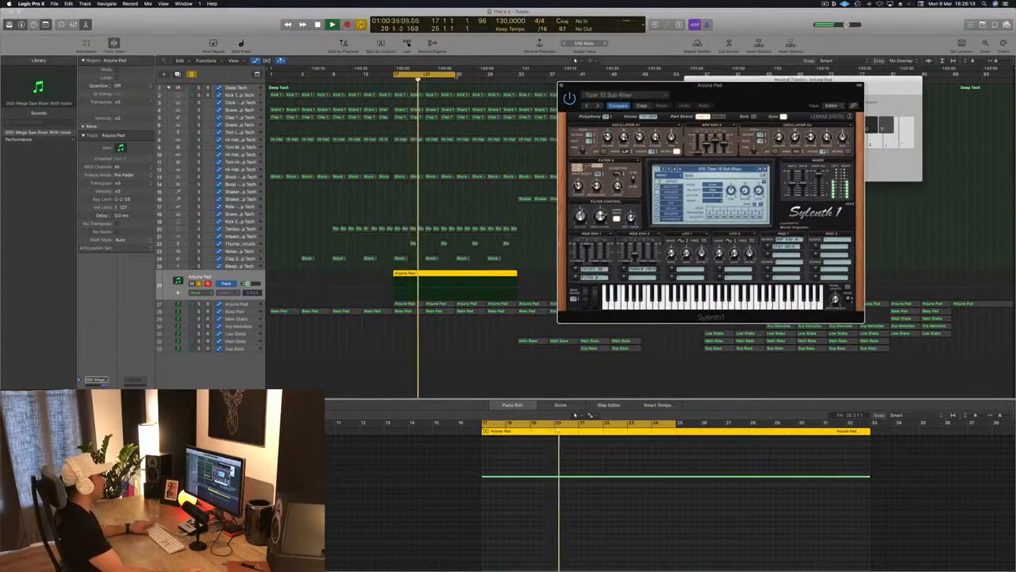
pyautogui.click(454, 75)
pyautogui.click(450, 75)
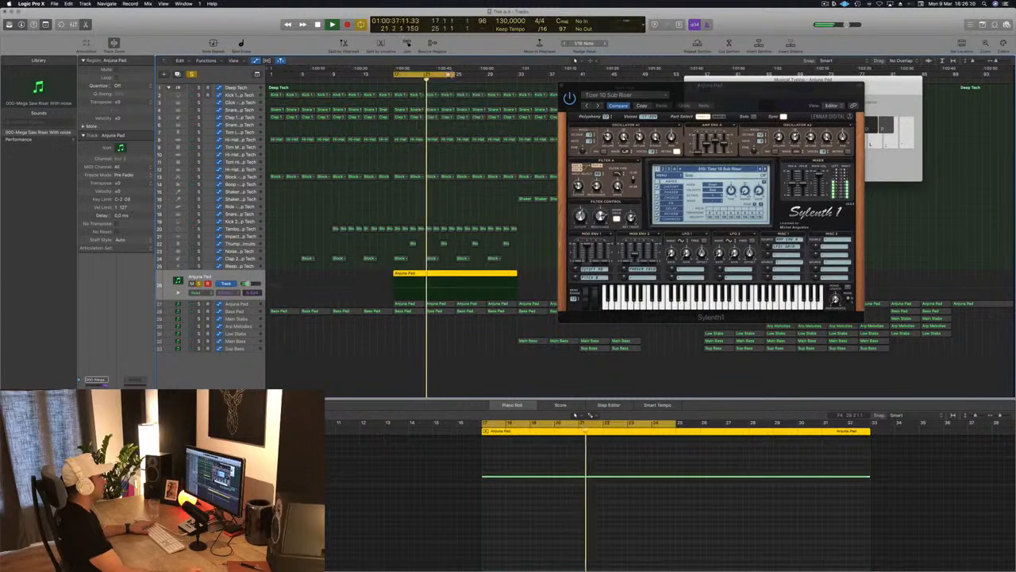
pyautogui.click(450, 75)
pyautogui.click(452, 75)
pyautogui.moveTo(454, 75); pyautogui.dragTo(513, 75)
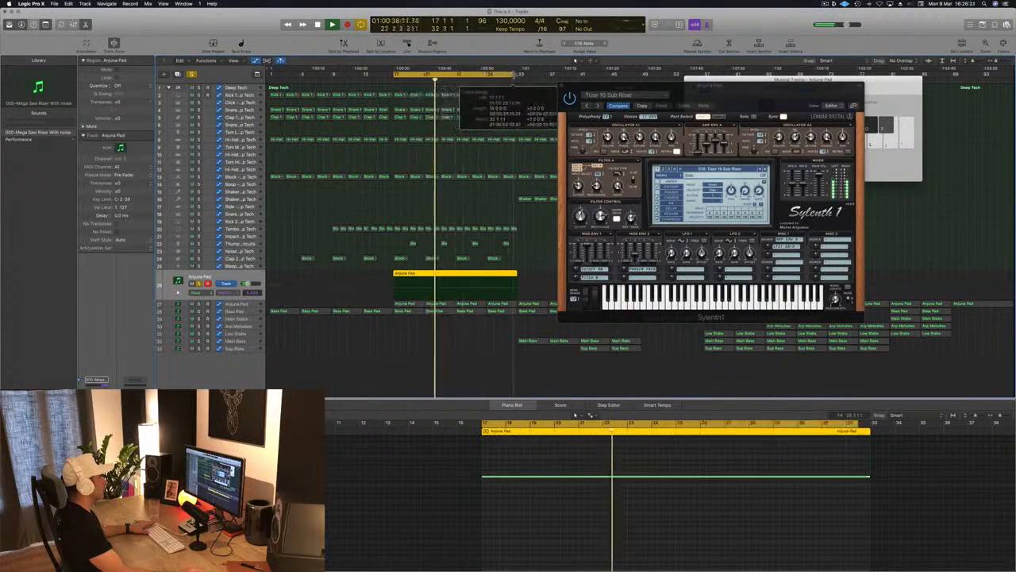
pyautogui.moveTo(609, 86); pyautogui.dragTo(663, 80)
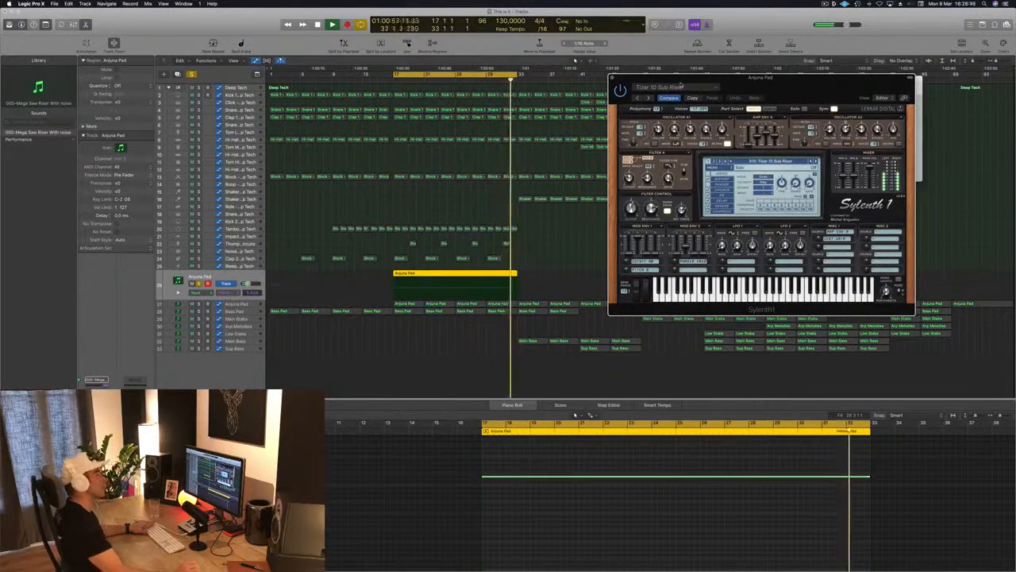
pyautogui.press('space')
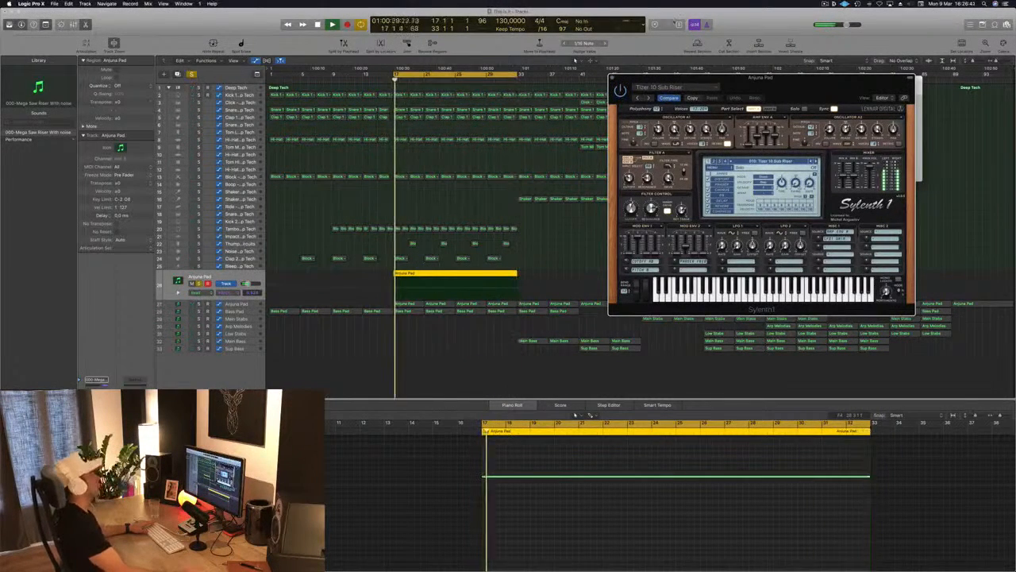
# Close the Sylenth1 window and turn off solo on the riser's Anjuna Pad track to play it within the full mix
pyautogui.click(616, 80)
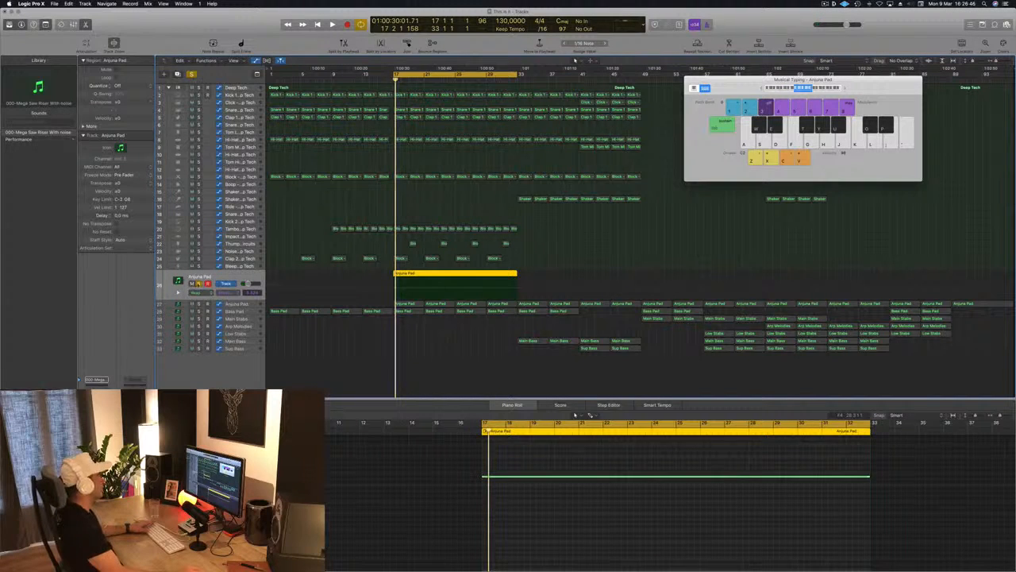
pyautogui.click(199, 284)
pyautogui.press('space')
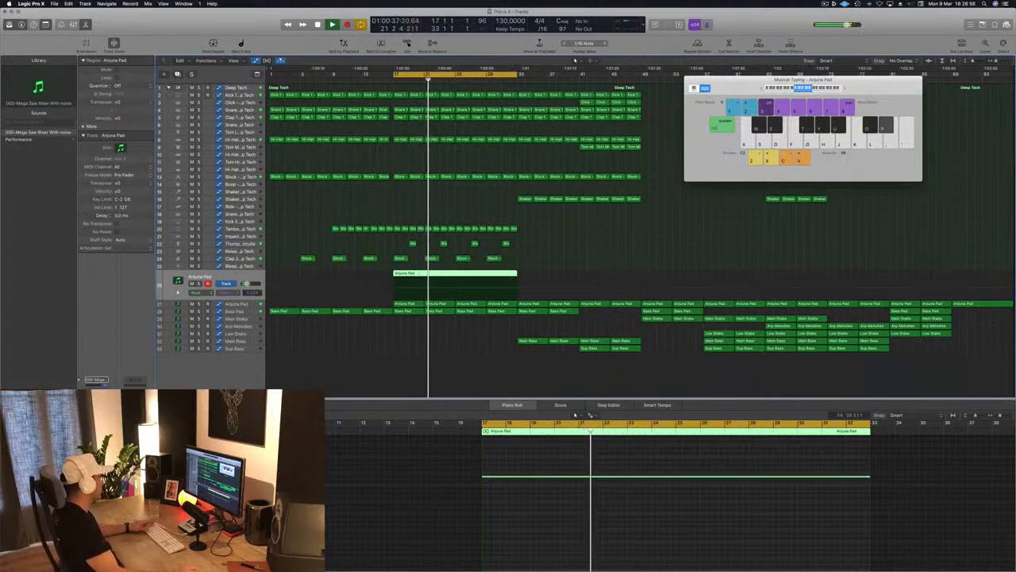
# Set the side chain of the riser track's Compressor to Bus 14 (Kick 1) and replay the cycle
pyautogui.press('v')
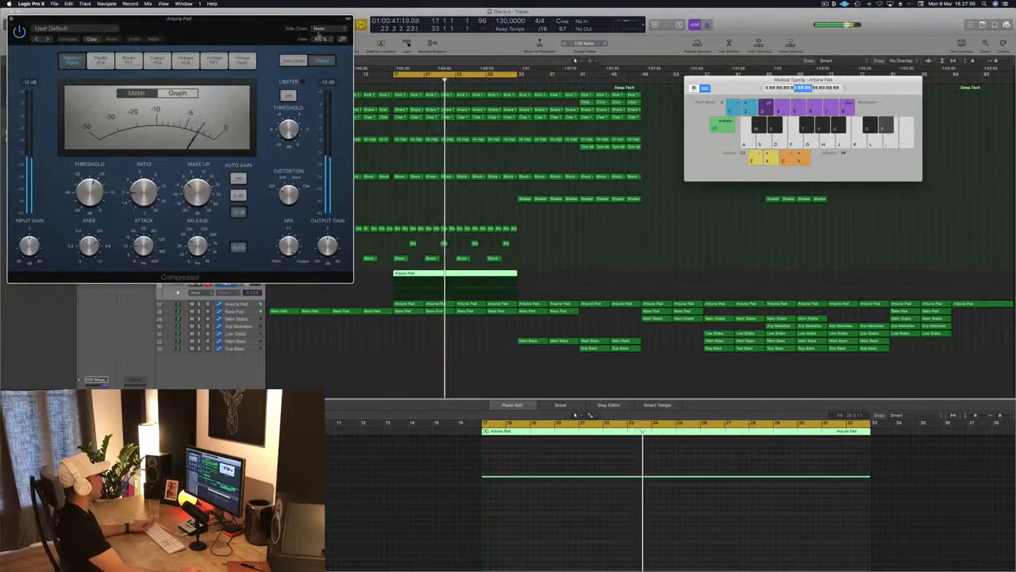
pyautogui.moveTo(240, 23); pyautogui.dragTo(577, 102)
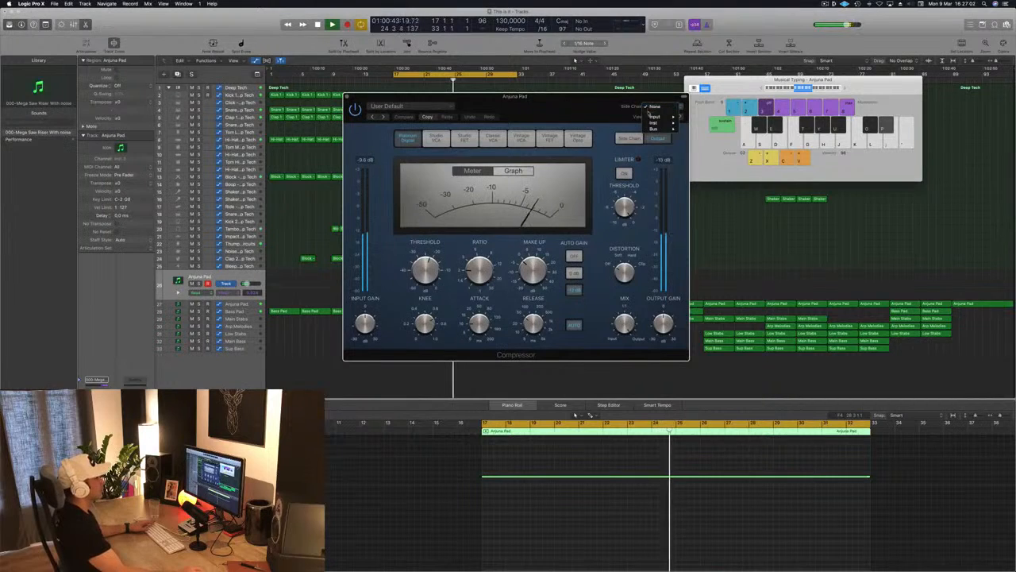
pyautogui.moveTo(653, 128)
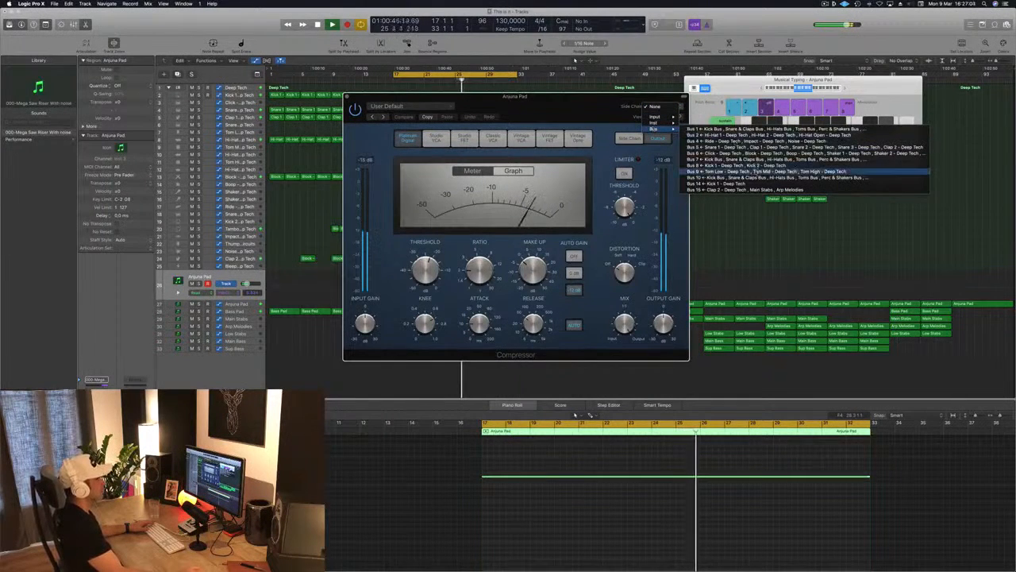
pyautogui.click(715, 184)
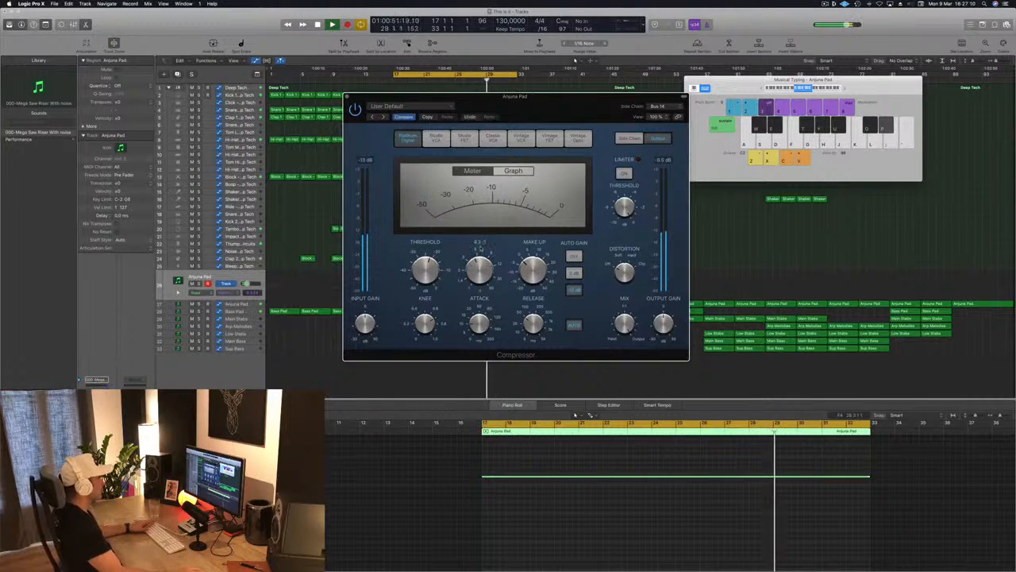
pyautogui.click(346, 97)
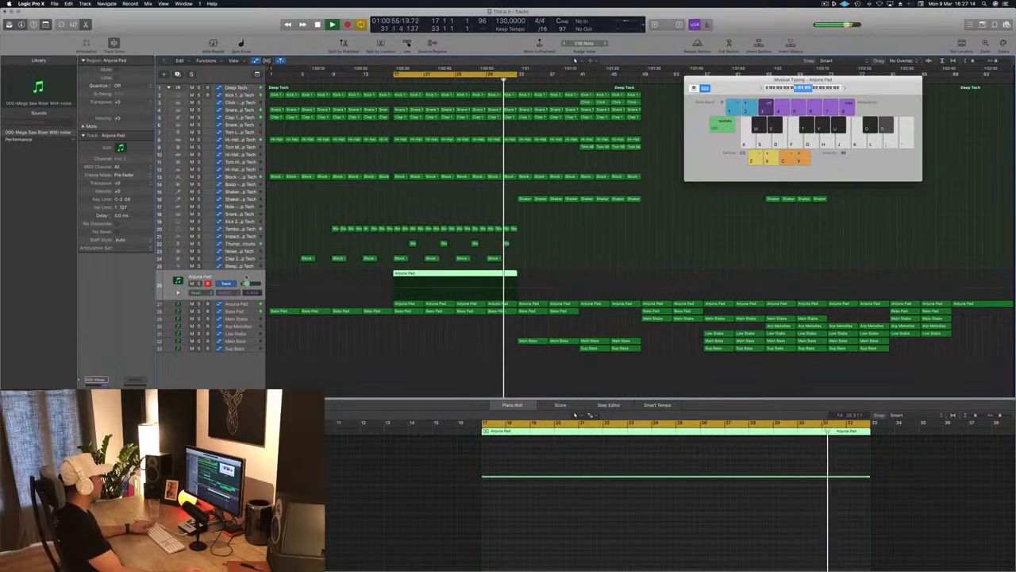
pyautogui.press('space')
pyautogui.press('space')
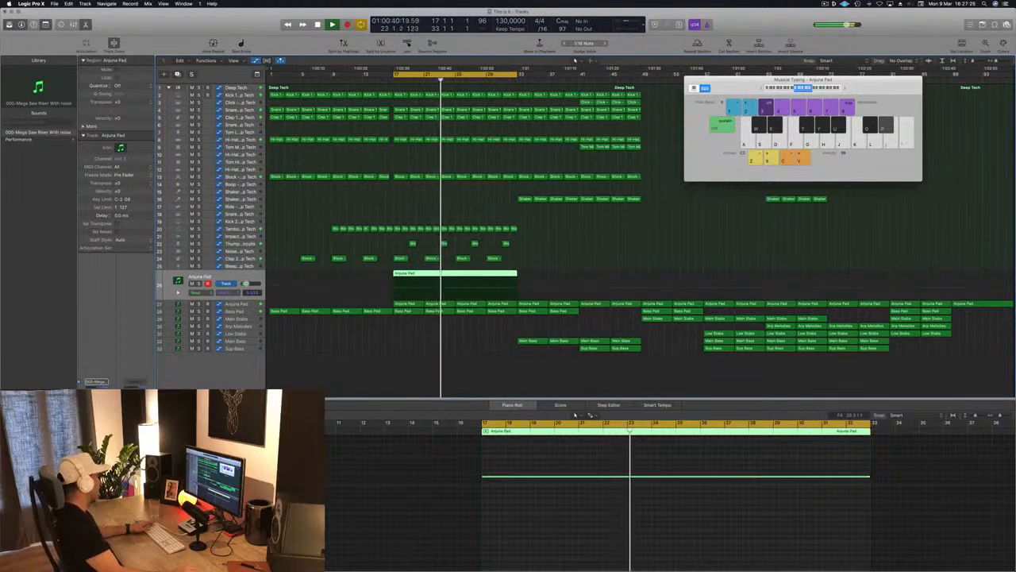
# Remove the Bass Pad automation drop at bar 29 so the ramp rises continuously from bar 25 to bar 33
pyautogui.click(603, 241)
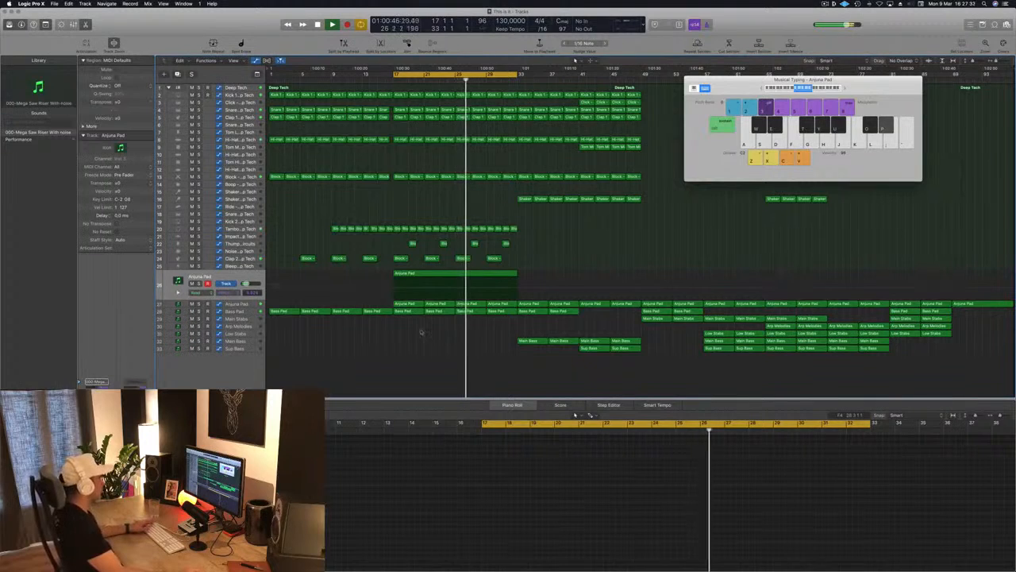
pyautogui.click(236, 311)
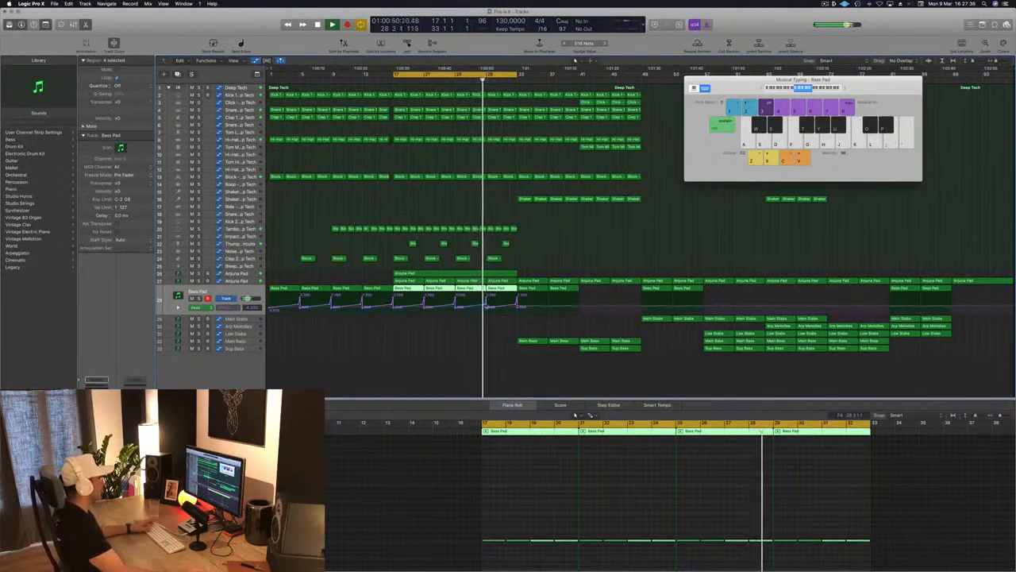
pyautogui.click(490, 307)
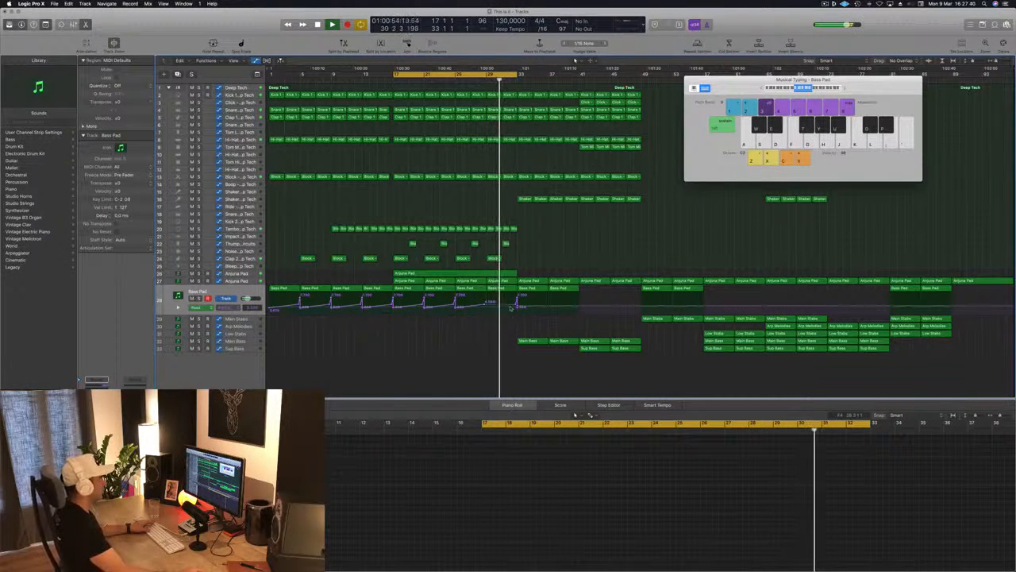
pyautogui.moveTo(486, 306); pyautogui.dragTo(515, 303)
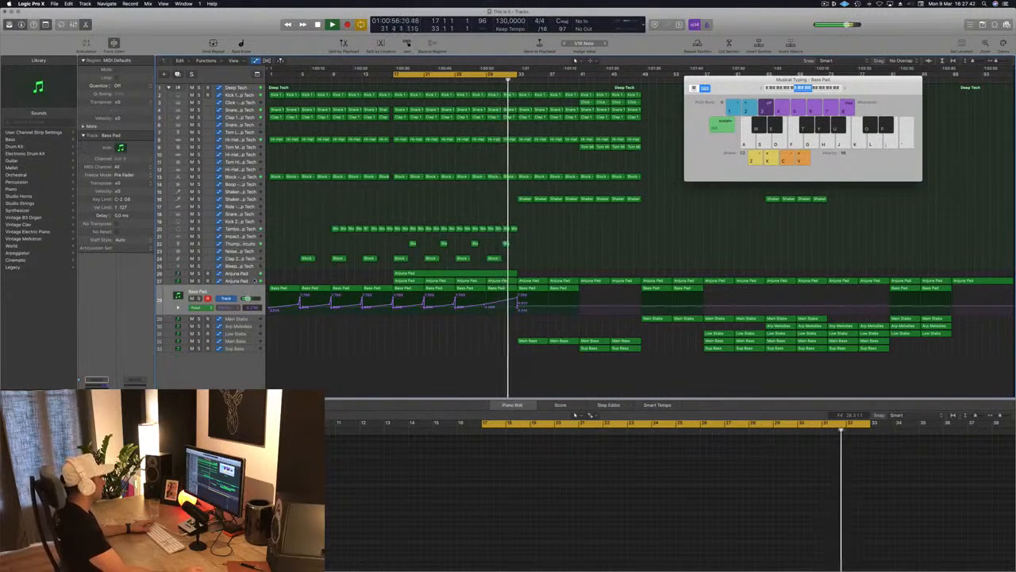
# Reshape the lower Anjuna Pad track's automation into one ramp rising from bar 29 to a peak at bar 33
pyautogui.click(238, 281)
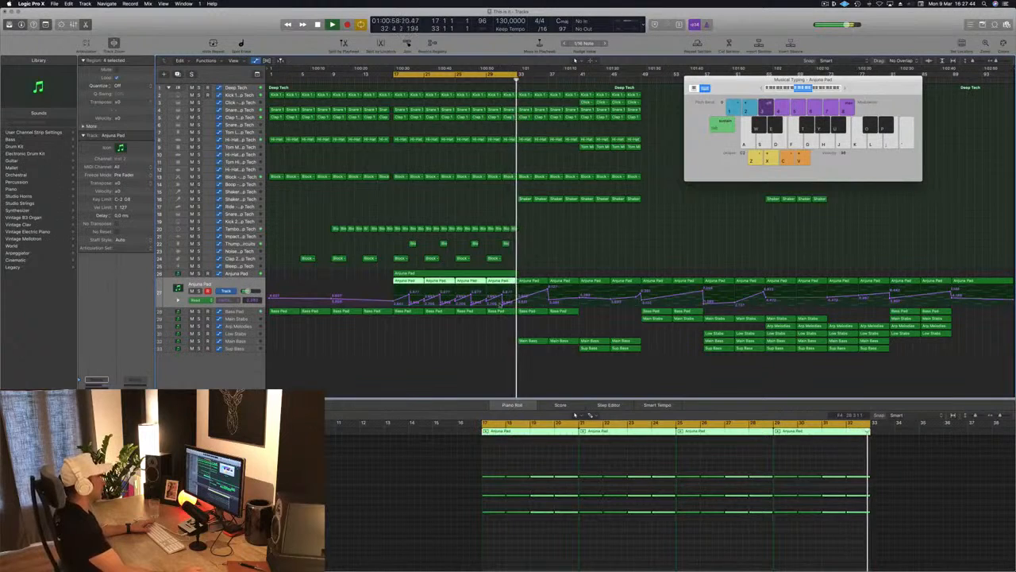
pyautogui.click(505, 301)
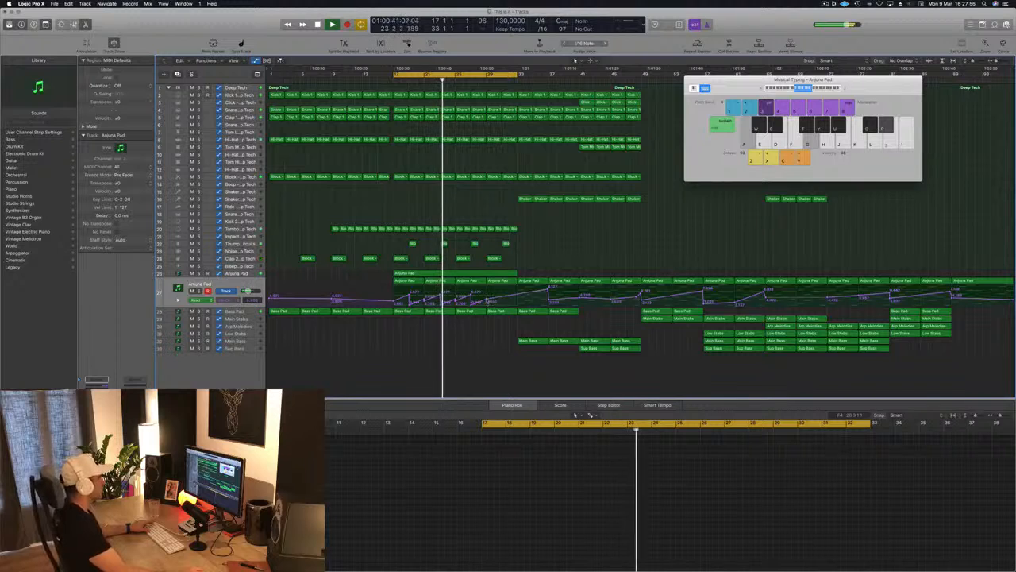
pyautogui.moveTo(488, 304); pyautogui.dragTo(488, 300)
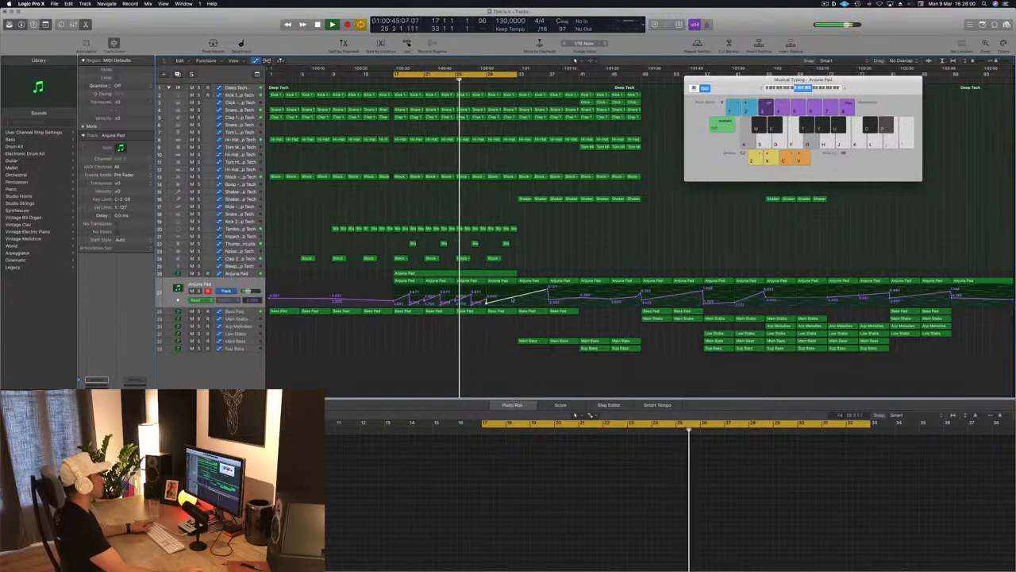
pyautogui.click(517, 289)
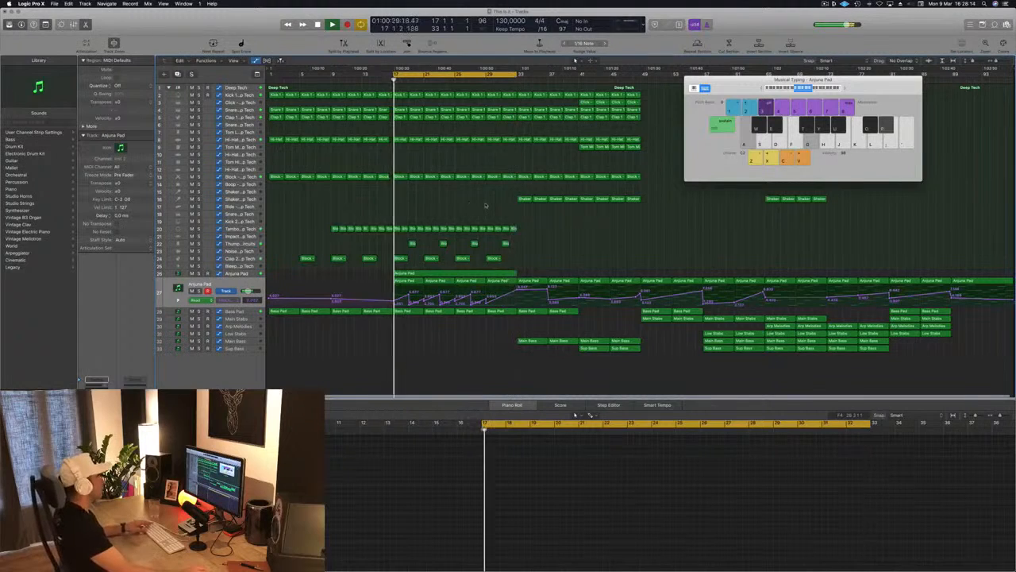
# Copy four Shaker regions on track 16 from bar 33 back to bar 25
pyautogui.click(525, 200)
pyautogui.moveTo(543, 207); pyautogui.dragTo(443, 208)
pyautogui.click(446, 213)
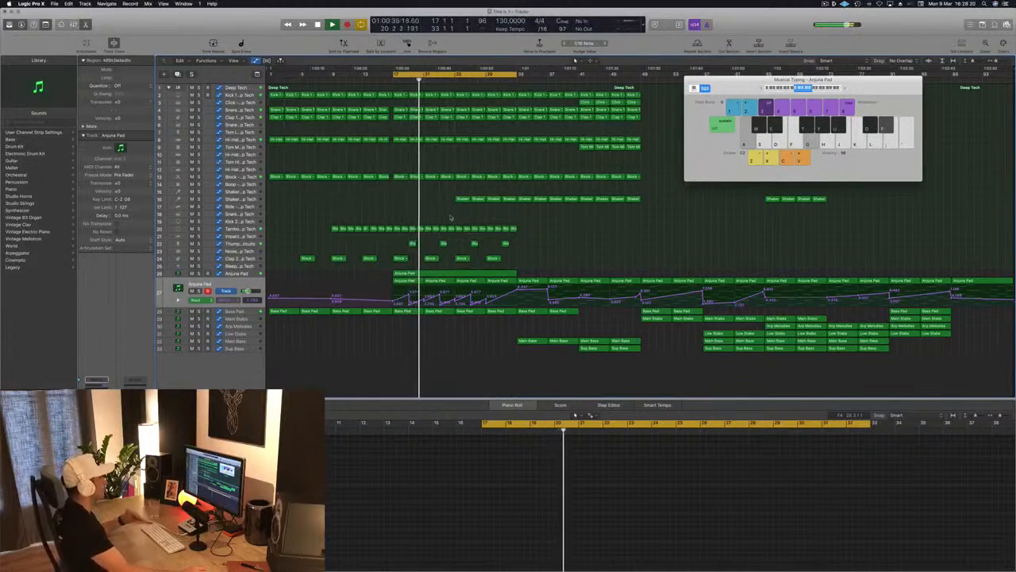
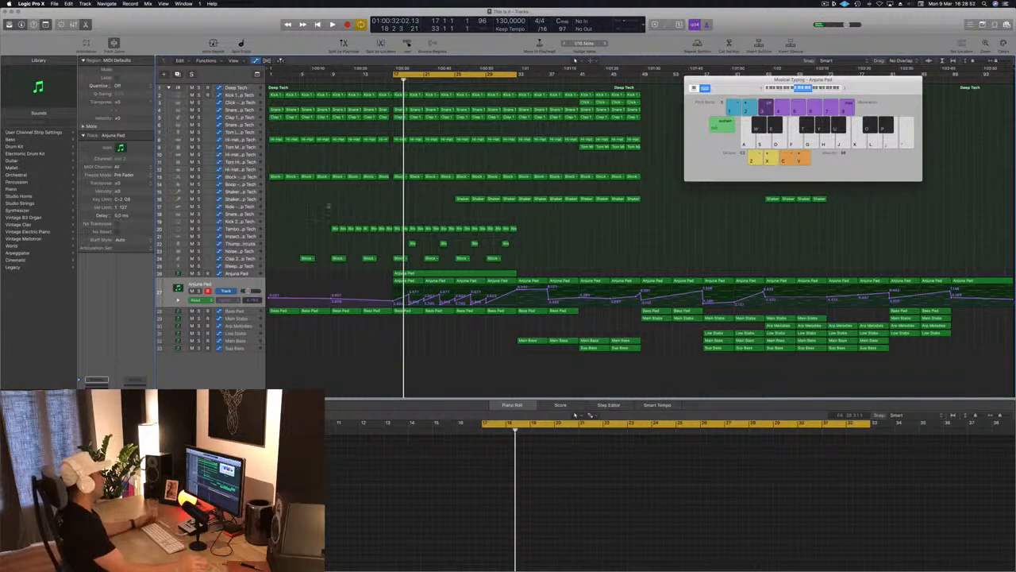
# Play the cycle from bar 17 and close the Musical Typing keyboard
pyautogui.press('space')
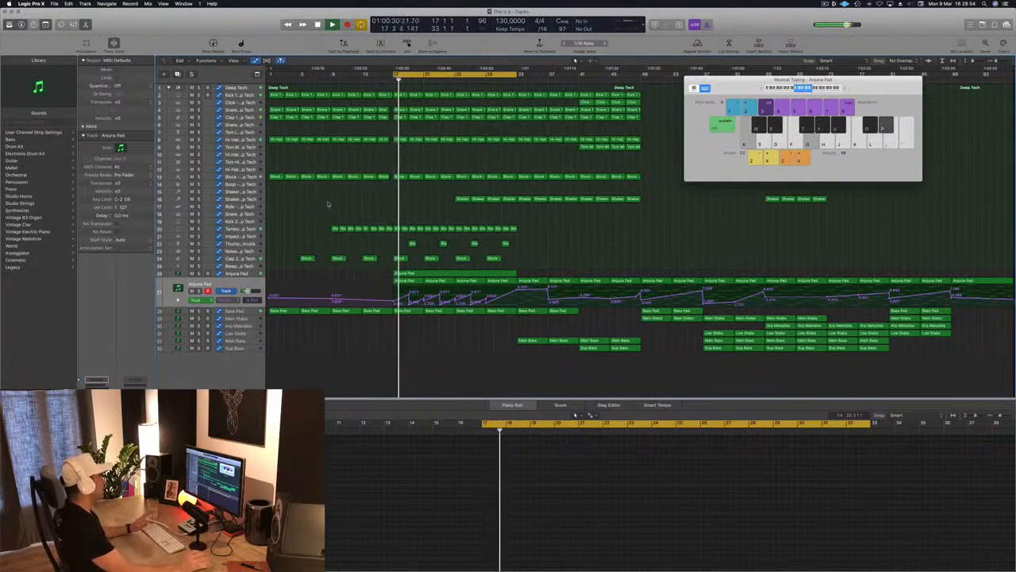
pyautogui.moveTo(864, 92); pyautogui.dragTo(879, 102)
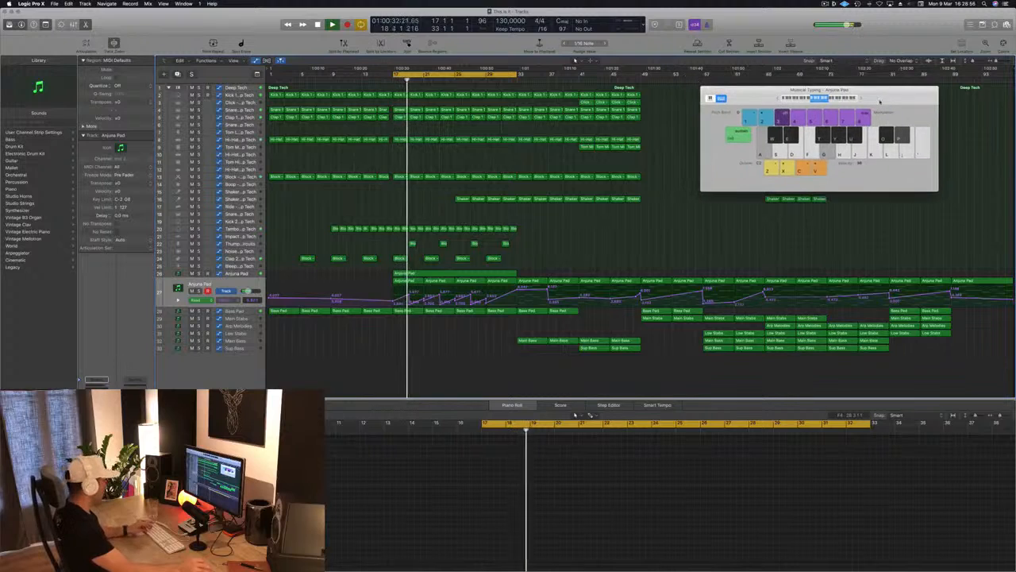
pyautogui.press('super+k')
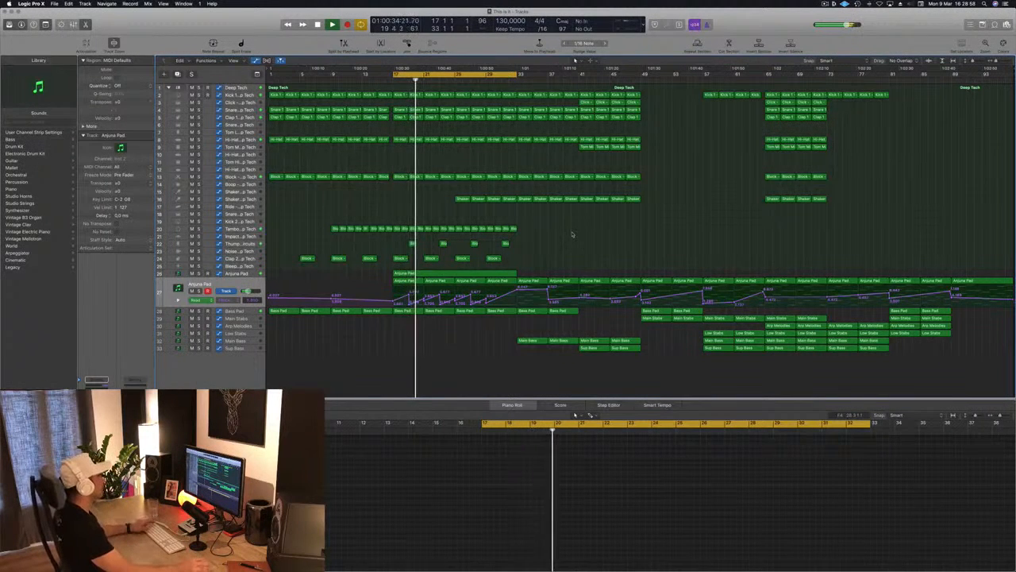
pyautogui.click(435, 273)
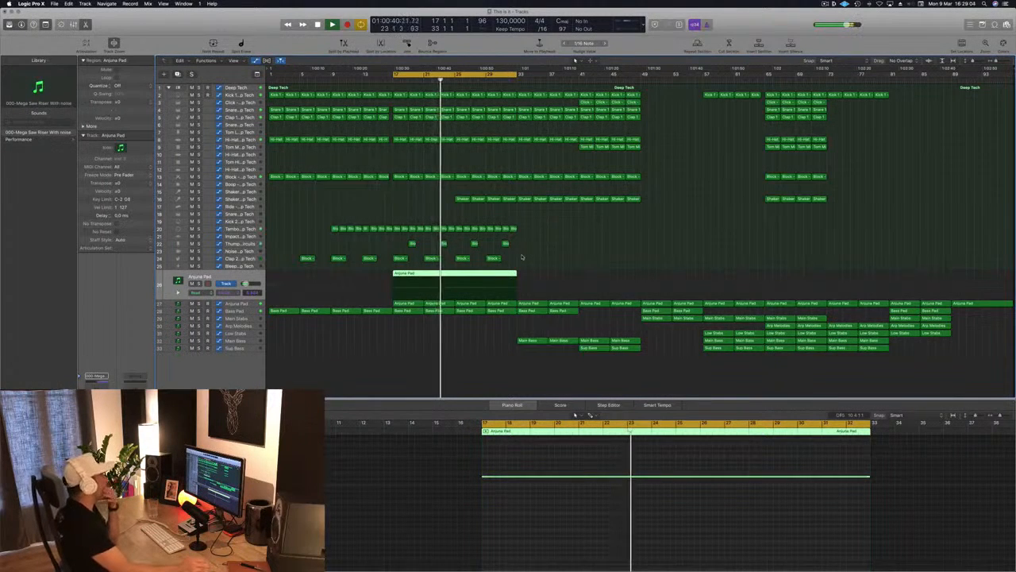
pyautogui.click(536, 254)
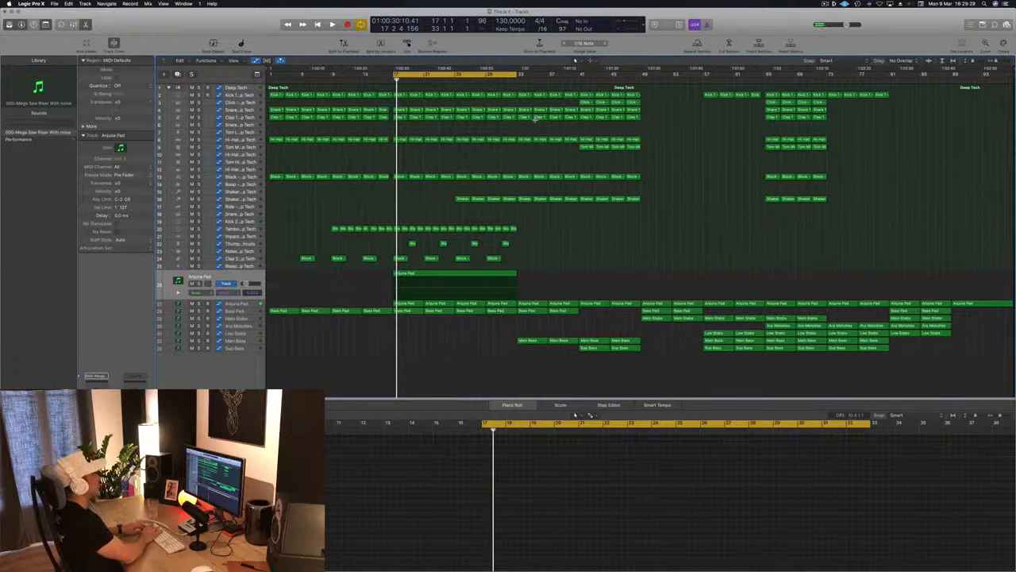
# Repeat the section between the bar 17 and bar 33 locators twice across all tracks
pyautogui.press('ctrl+super+r')
pyautogui.press('ctrl+super+r')
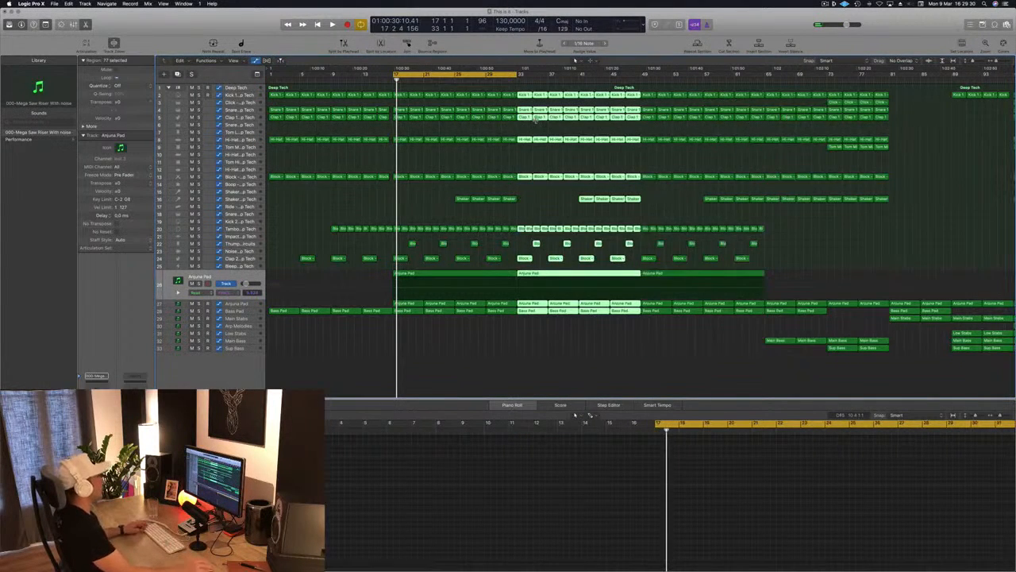
pyautogui.press('super+Left')
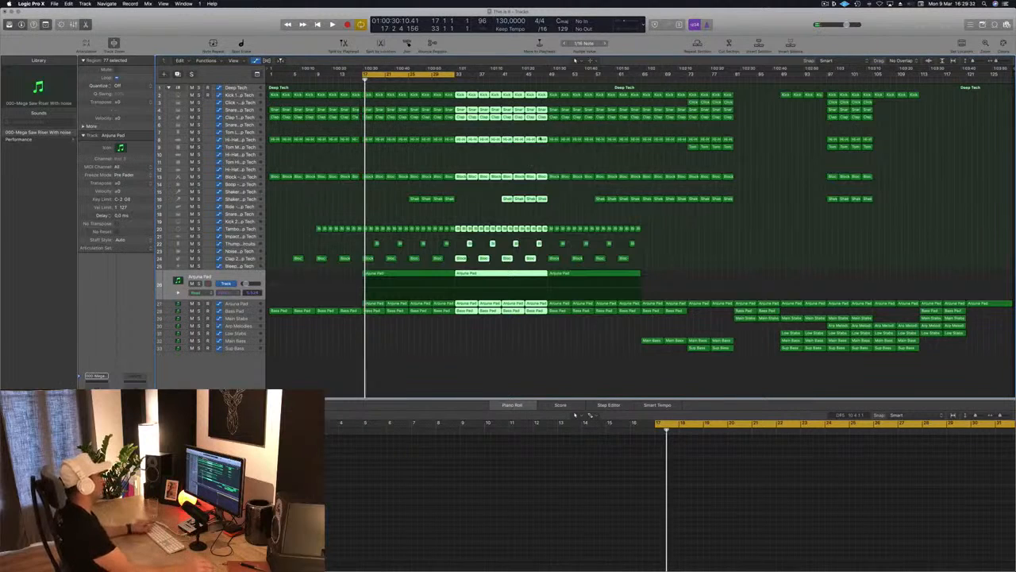
# Move the cycle range to bars 33–49 and play back that section
pyautogui.moveTo(434, 74); pyautogui.dragTo(528, 75)
pyautogui.click(488, 204)
pyautogui.press('space')
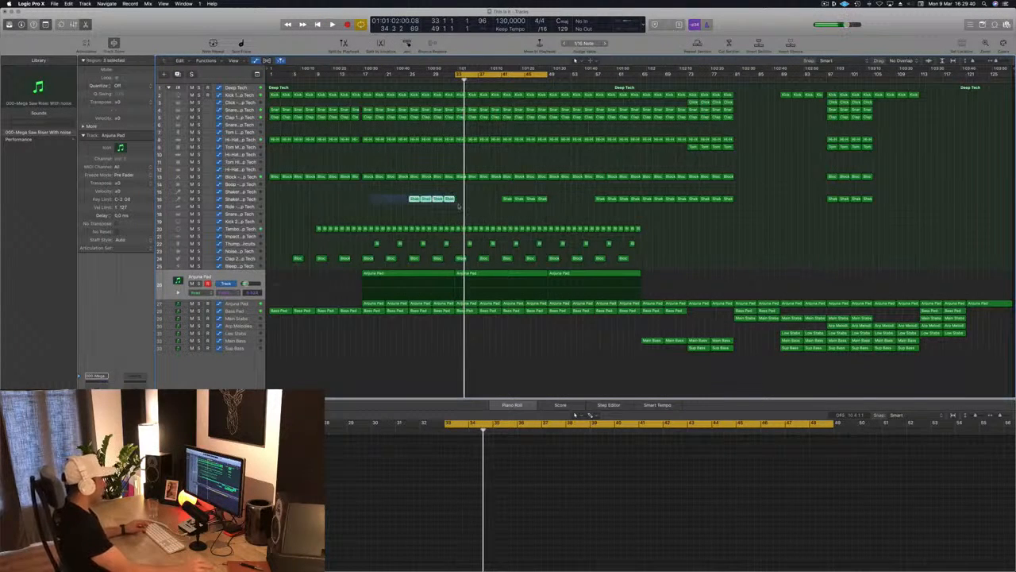
pyautogui.moveTo(458, 205)
pyautogui.mouseDown()
pyautogui.moveTo(446, 203)
pyautogui.moveTo(462, 207)
pyautogui.mouseUp()
pyautogui.click(399, 215)
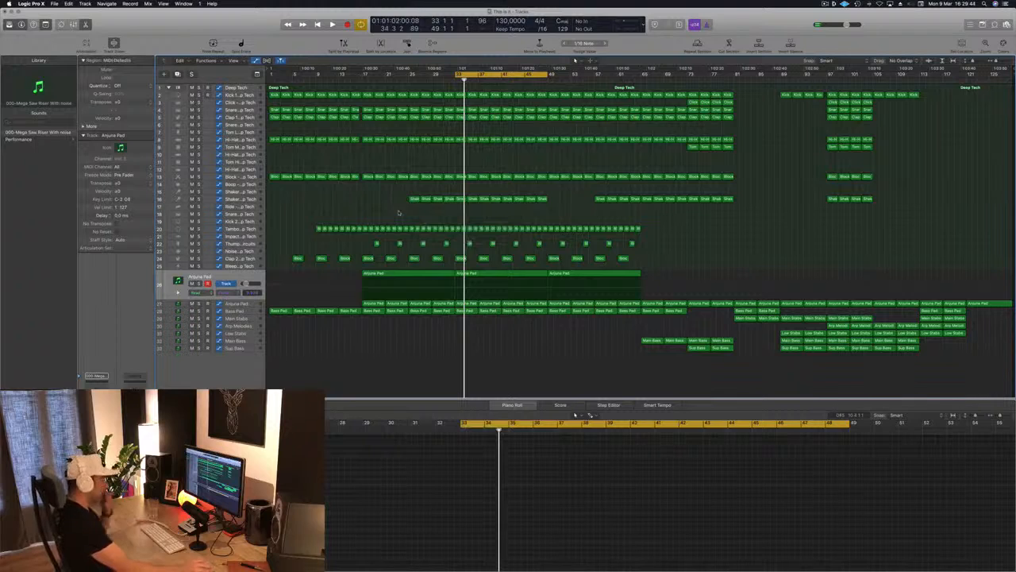
pyautogui.press('space')
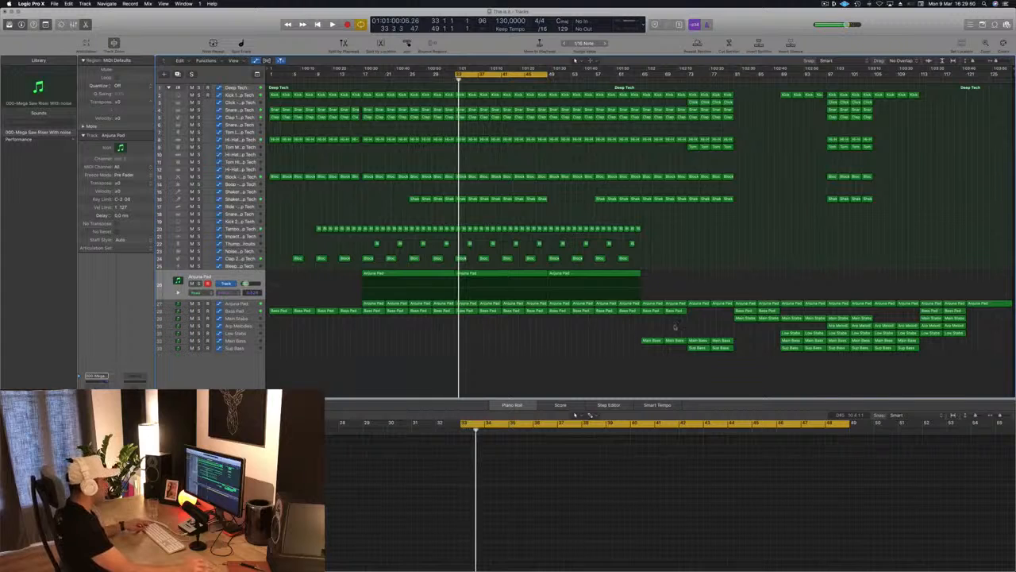
# Copy the first Main Bass region from bar 65 to bar 33 and play it back
pyautogui.click(648, 340)
pyautogui.moveTo(651, 340); pyautogui.dragTo(467, 343)
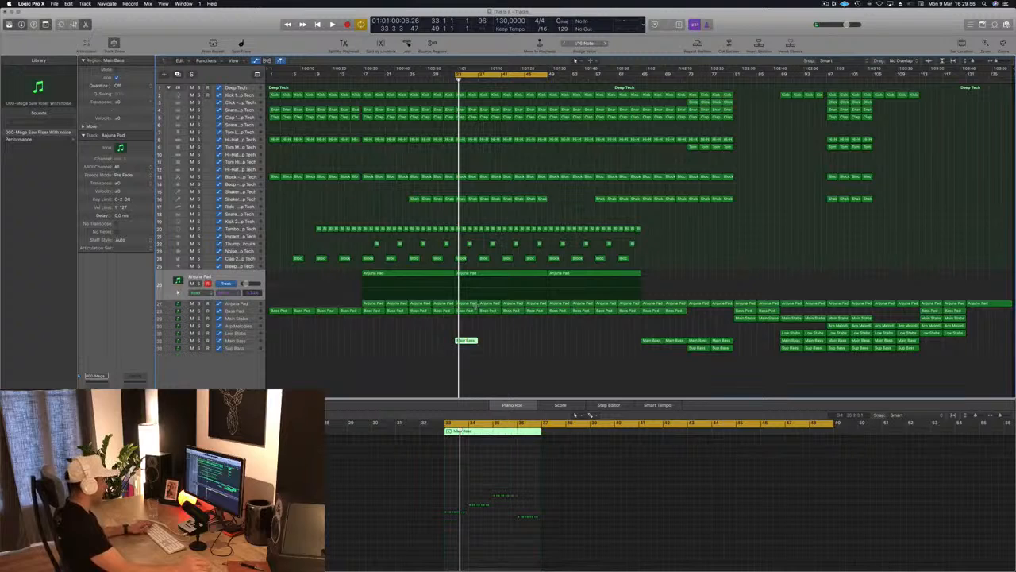
pyautogui.press('space')
# Move the copied Main Bass region's notes in bars 34–36 to the same pitch as those in bar 33 and replay it
pyautogui.press('z')
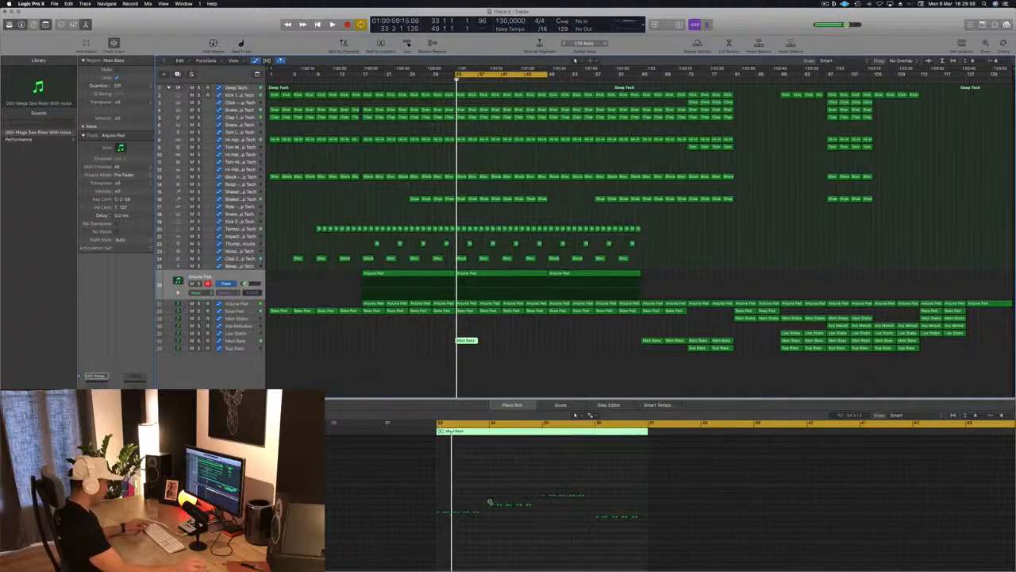
pyautogui.moveTo(523, 490); pyautogui.dragTo(829, 555)
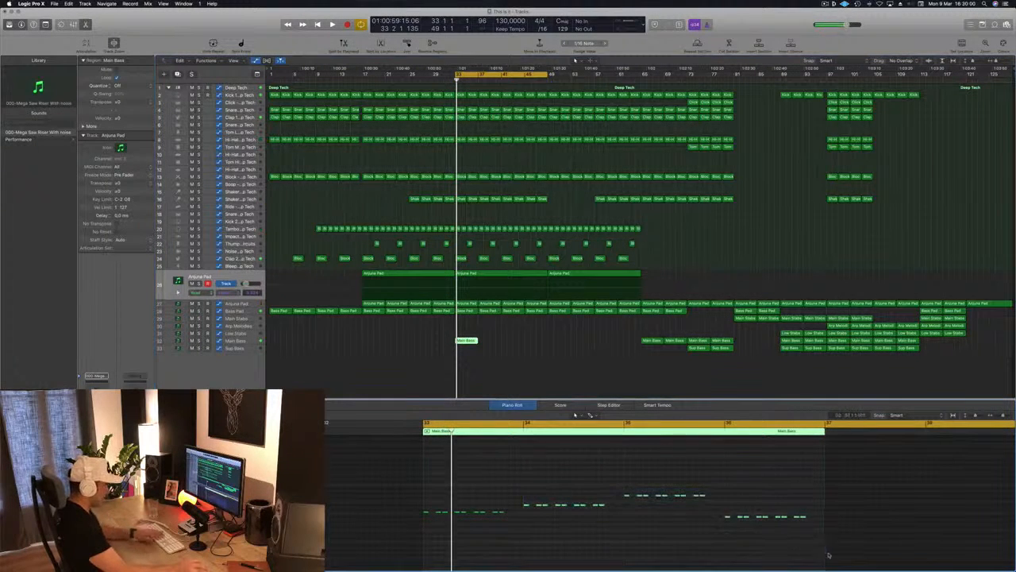
pyautogui.moveTo(582, 496); pyautogui.dragTo(626, 518)
pyautogui.press('space')
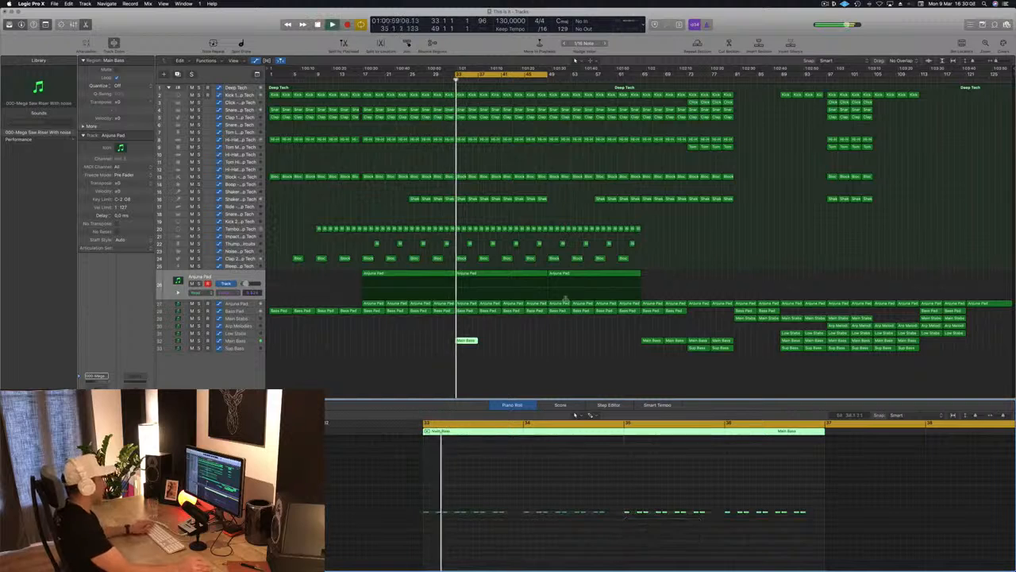
# Delete the visible automation on the Main Bass track
pyautogui.click(244, 342)
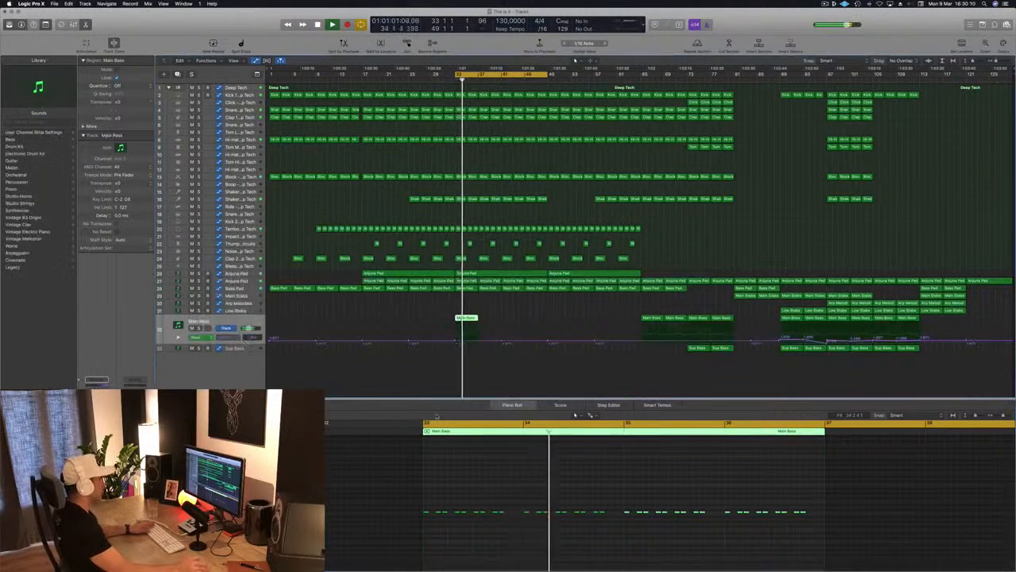
pyautogui.press('space')
pyautogui.press('space')
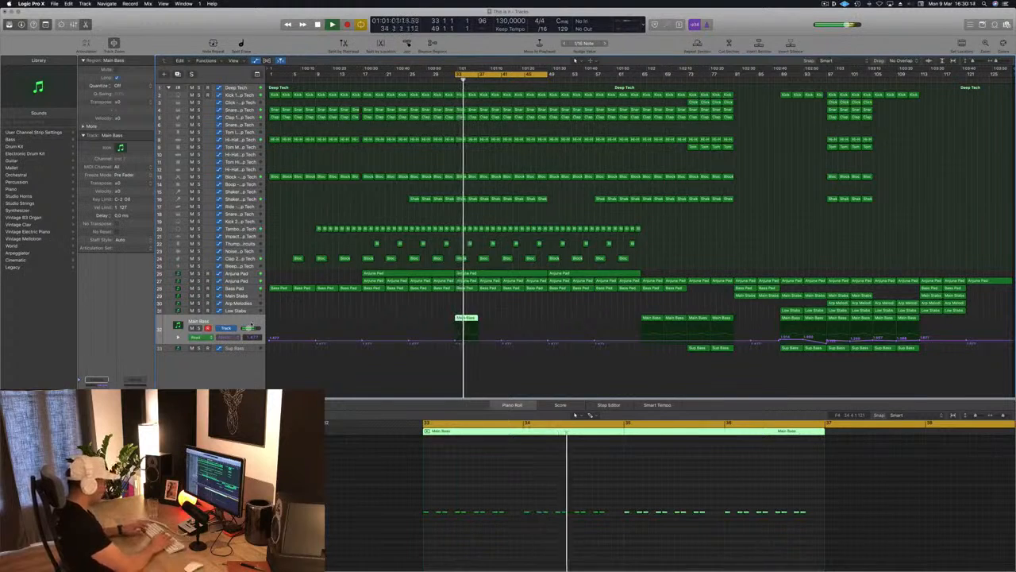
pyautogui.press('ctrl+super+BackSpace')
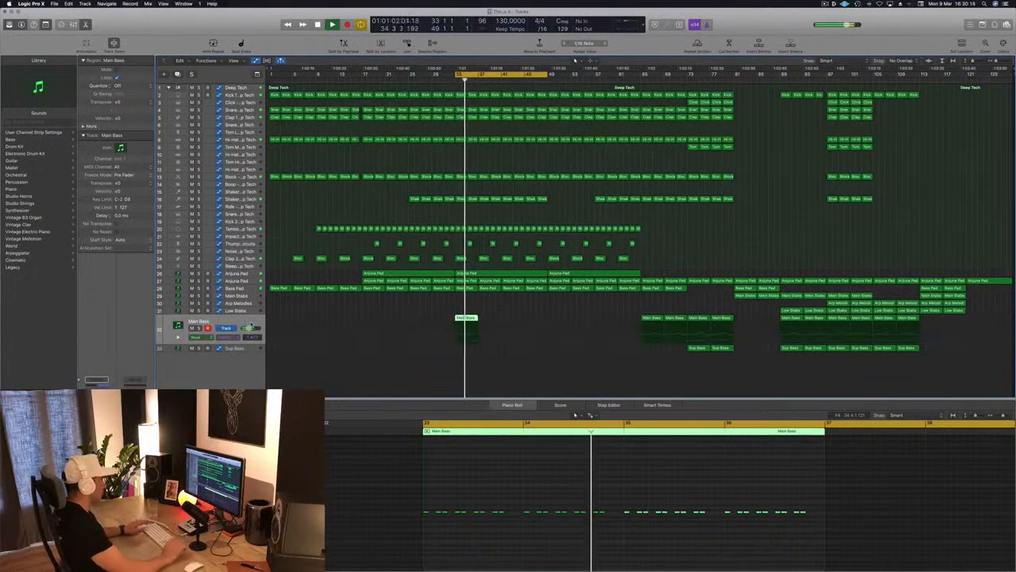
# Add automation points on the Main Bass track around bars 33 and 37, lower the bar 33 point, and play back the section
pyautogui.click(478, 341)
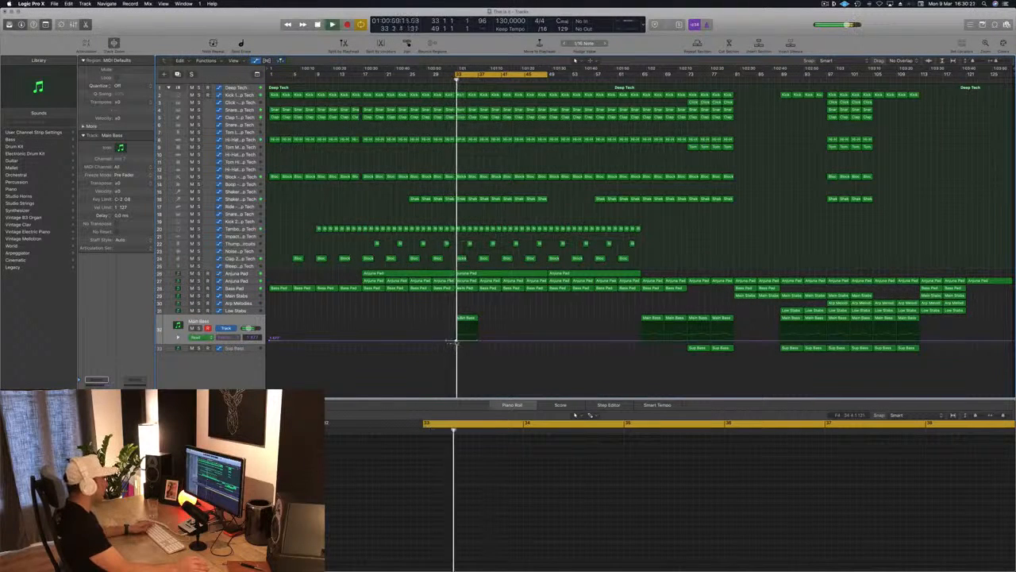
pyautogui.click(456, 341)
pyautogui.press('space')
pyautogui.press('space')
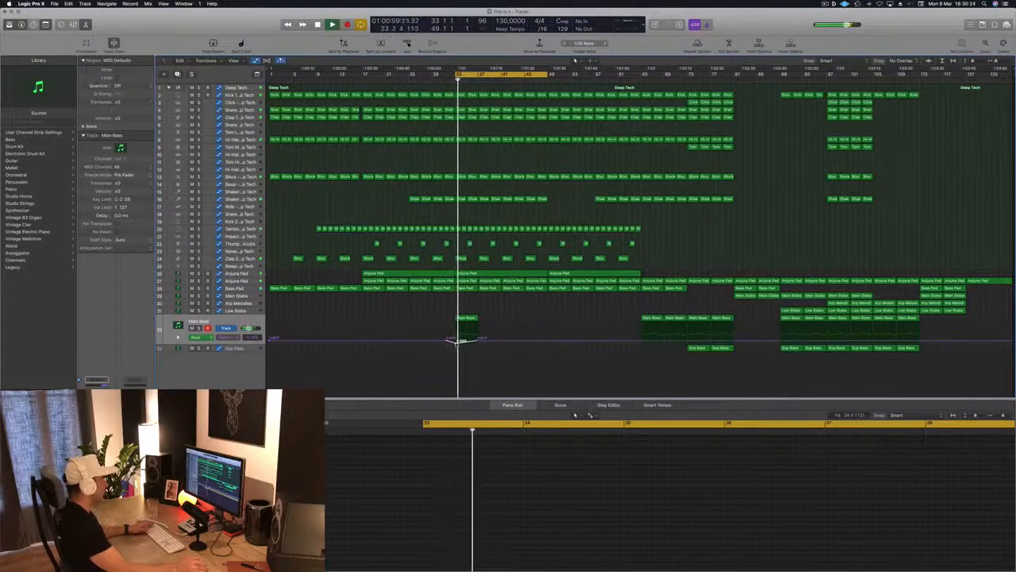
pyautogui.moveTo(456, 341); pyautogui.dragTo(456, 343)
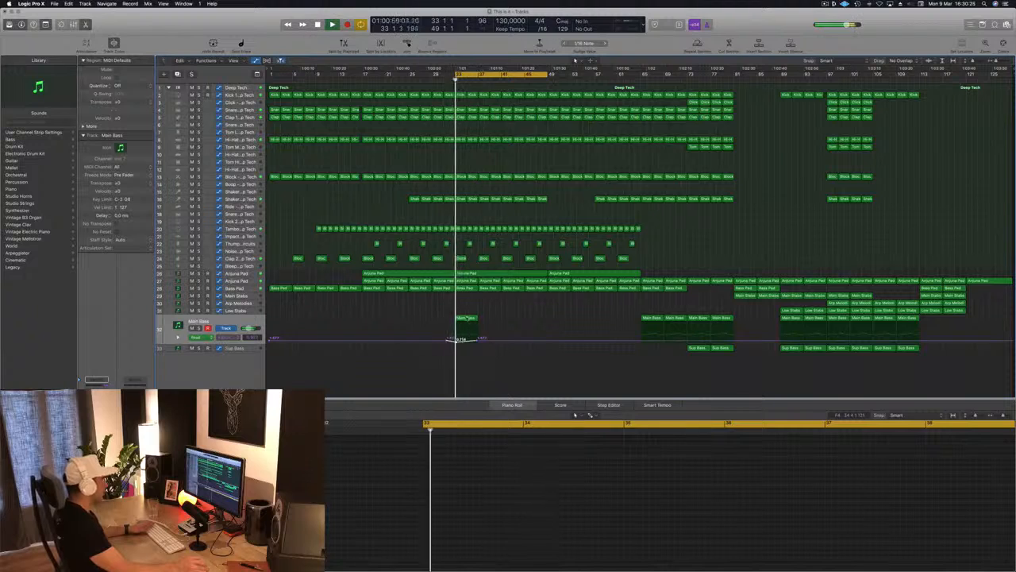
pyautogui.click(466, 317)
pyautogui.press('space')
pyautogui.press('space')
pyautogui.press('space')
# Duplicate the last note of bar 33 in the Main Bass region to the end of that bar and play it back
pyautogui.click(517, 479)
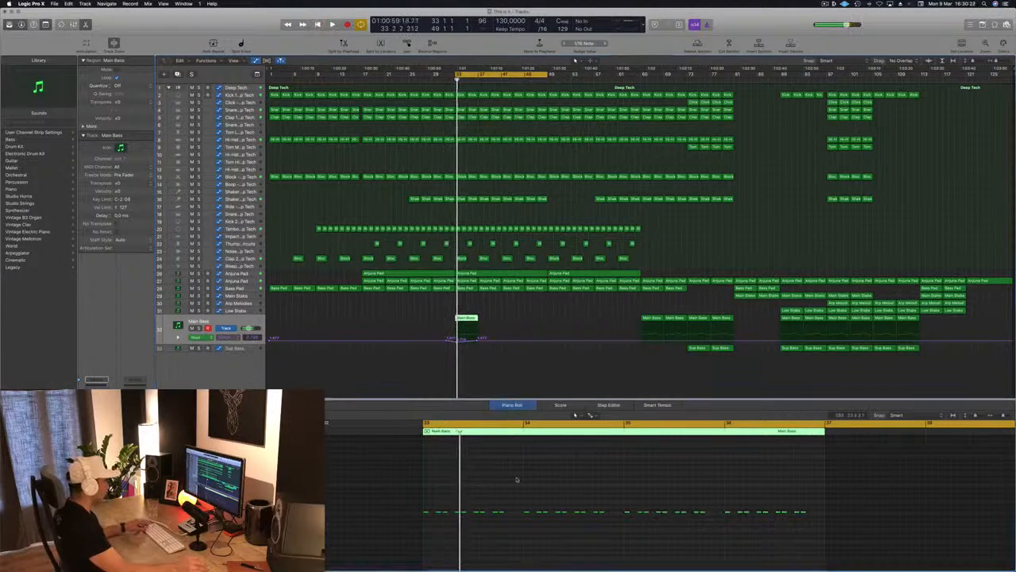
pyautogui.scroll(3, 524, 492)
pyautogui.scroll(2, 523, 493)
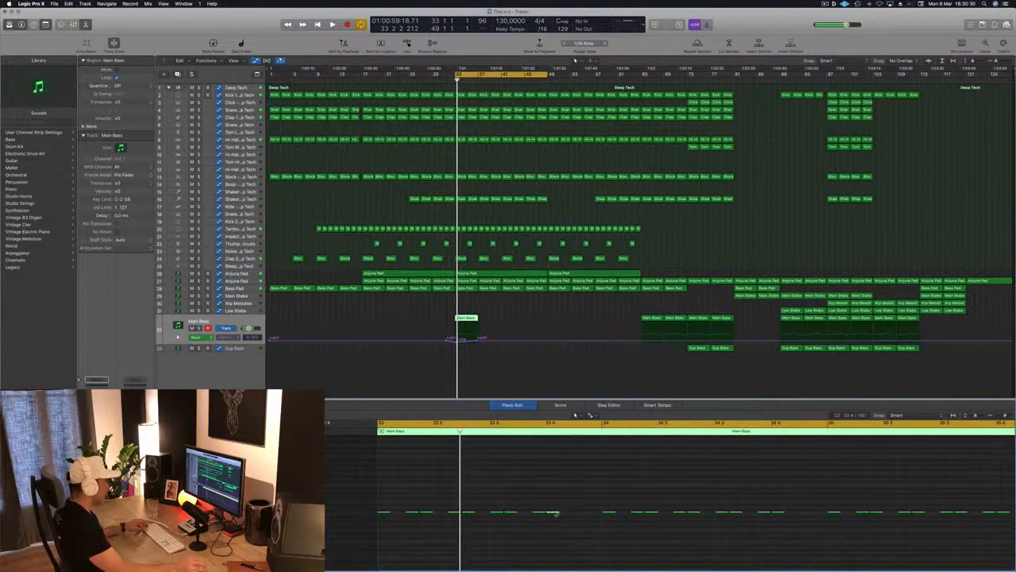
pyautogui.moveTo(554, 512); pyautogui.dragTo(573, 518)
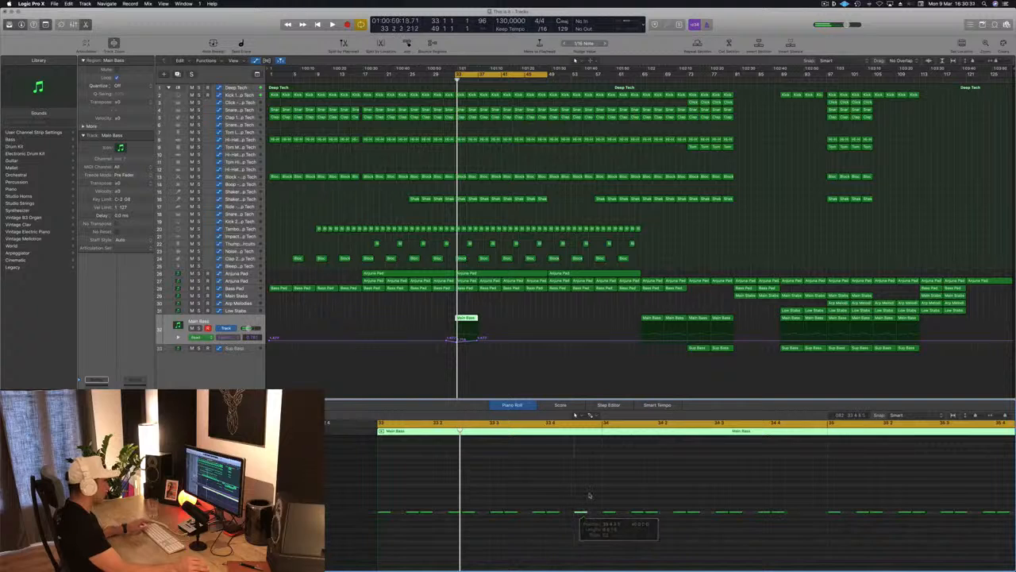
pyautogui.press('space')
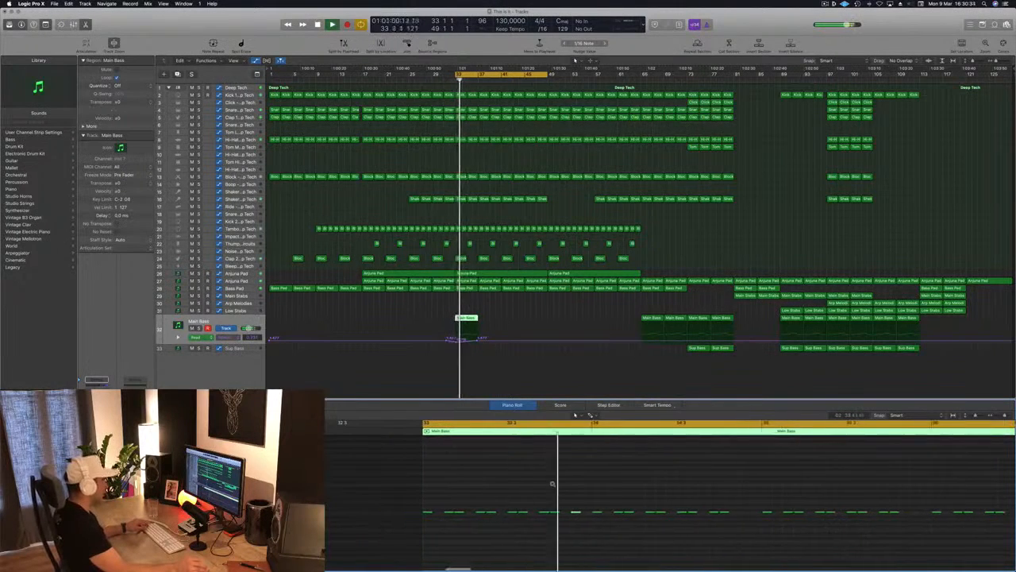
pyautogui.scroll(-3, 619, 491)
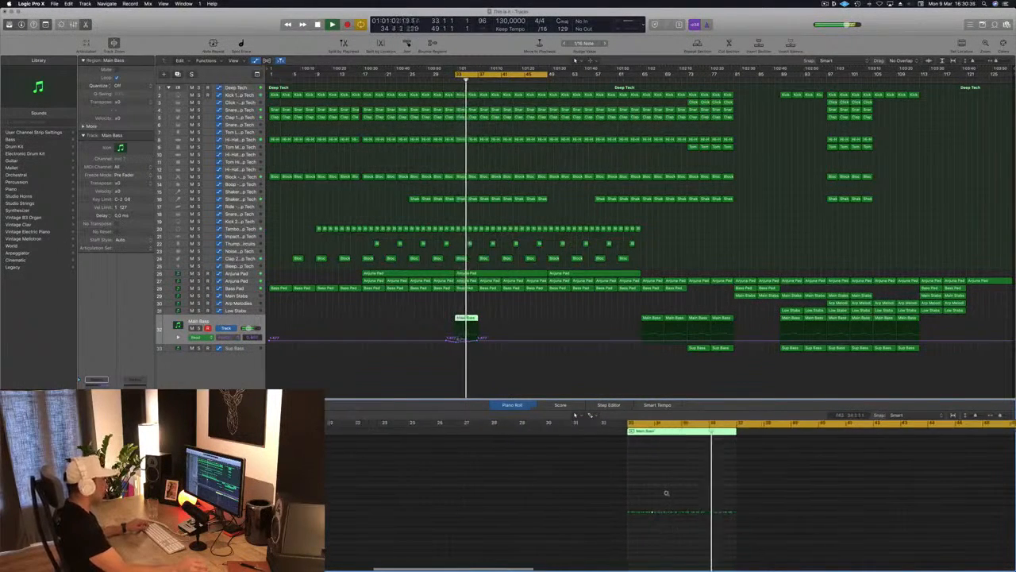
pyautogui.scroll(3, 688, 499)
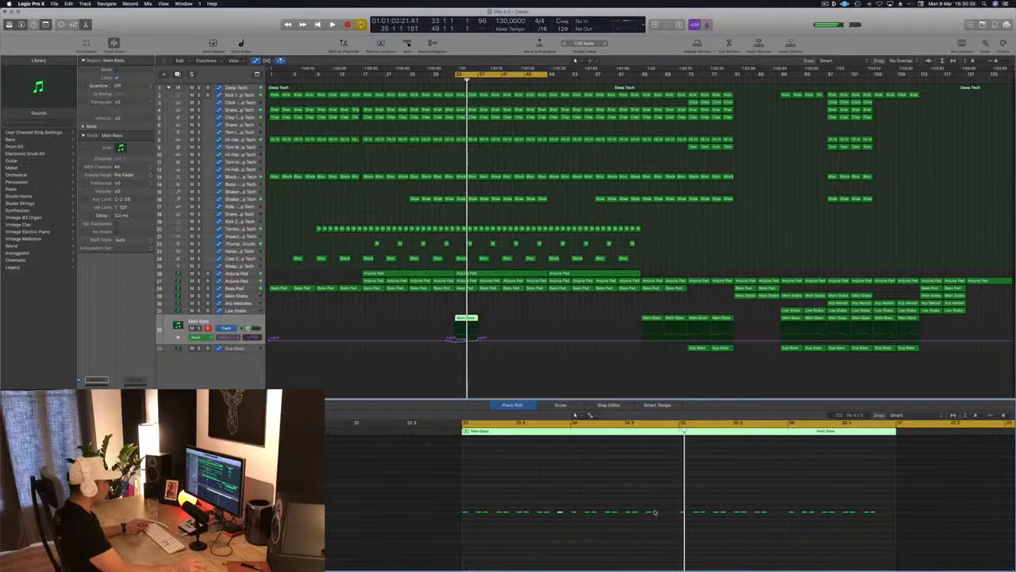
# Duplicate the last note of bars 34, 35 and 36 to the end of each bar and replay the Main Bass region
pyautogui.moveTo(654, 513); pyautogui.dragTo(669, 514)
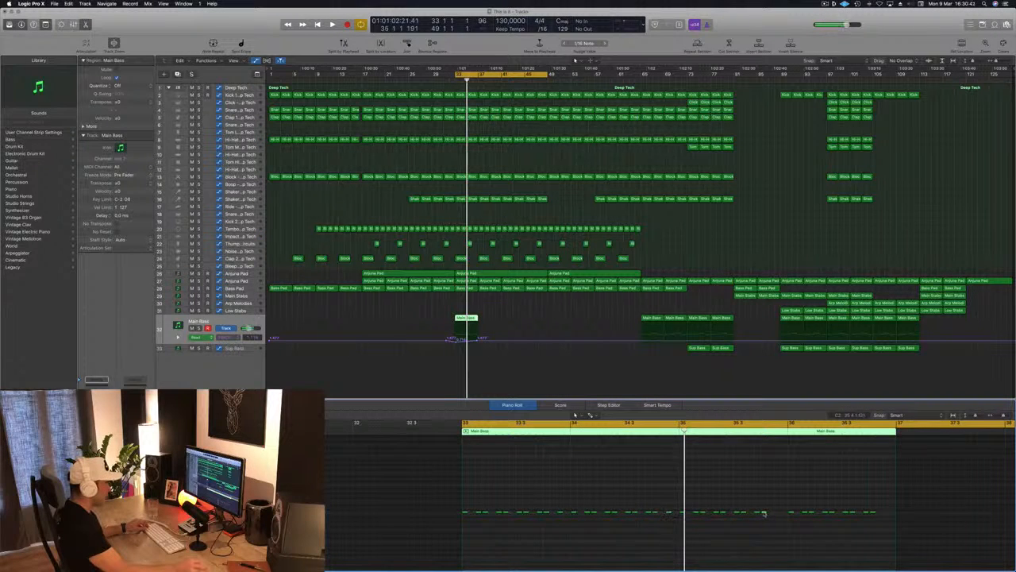
pyautogui.moveTo(767, 517); pyautogui.dragTo(777, 517)
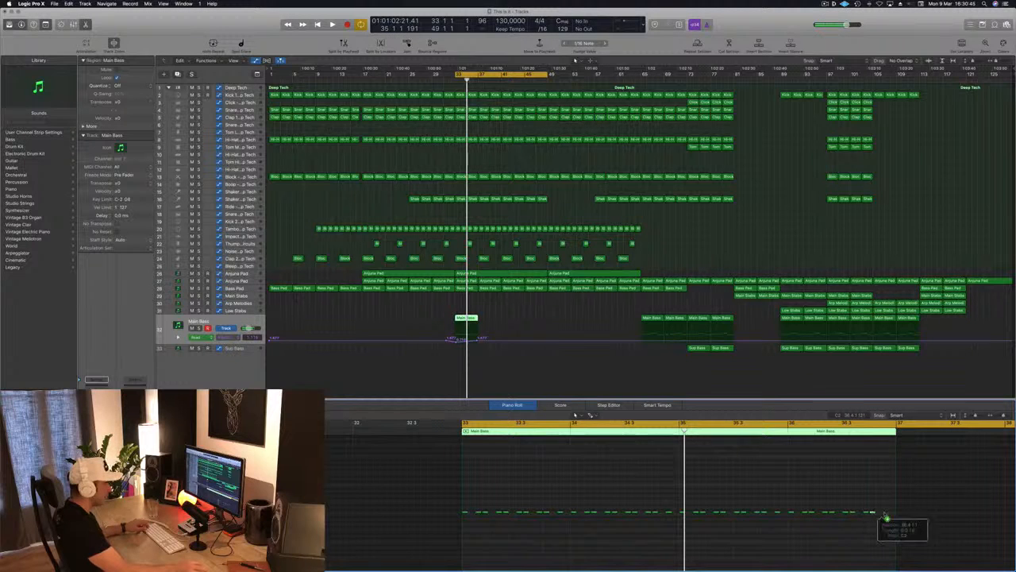
pyautogui.moveTo(886, 517); pyautogui.dragTo(887, 516)
pyautogui.press('space')
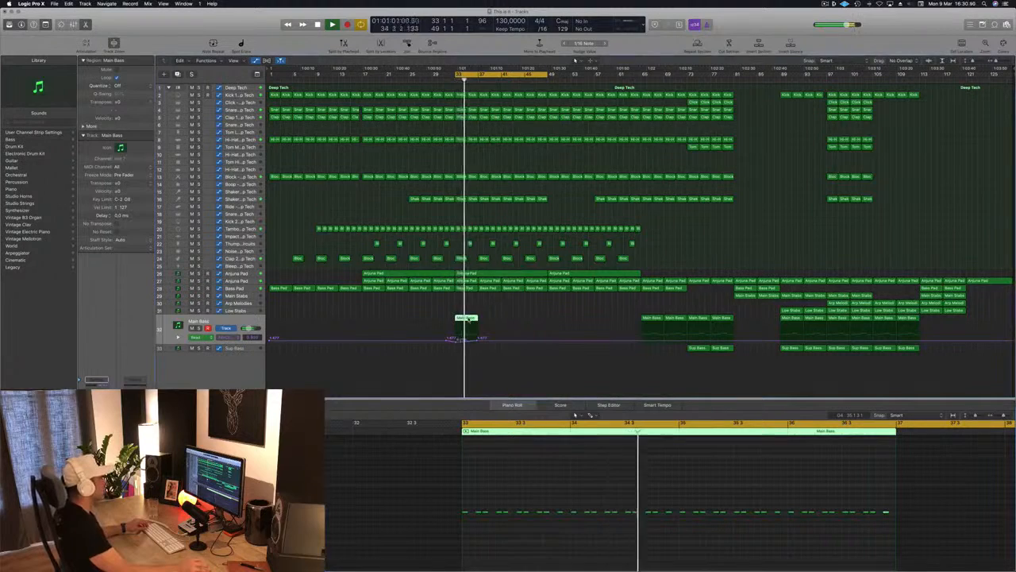
# Repeat the edited Main Bass region with its automation until bar 49
pyautogui.moveTo(478, 317); pyautogui.dragTo(516, 328)
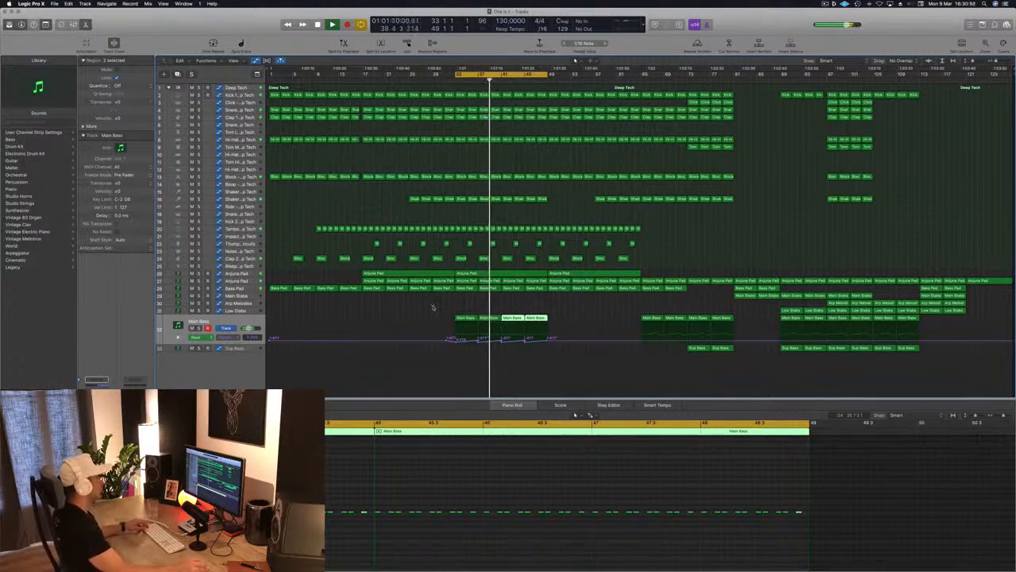
pyautogui.click(406, 310)
# Duplicate the riser track (track 26) with its settings and copy its region at bars 33–49 onto the new track
pyautogui.click(256, 275)
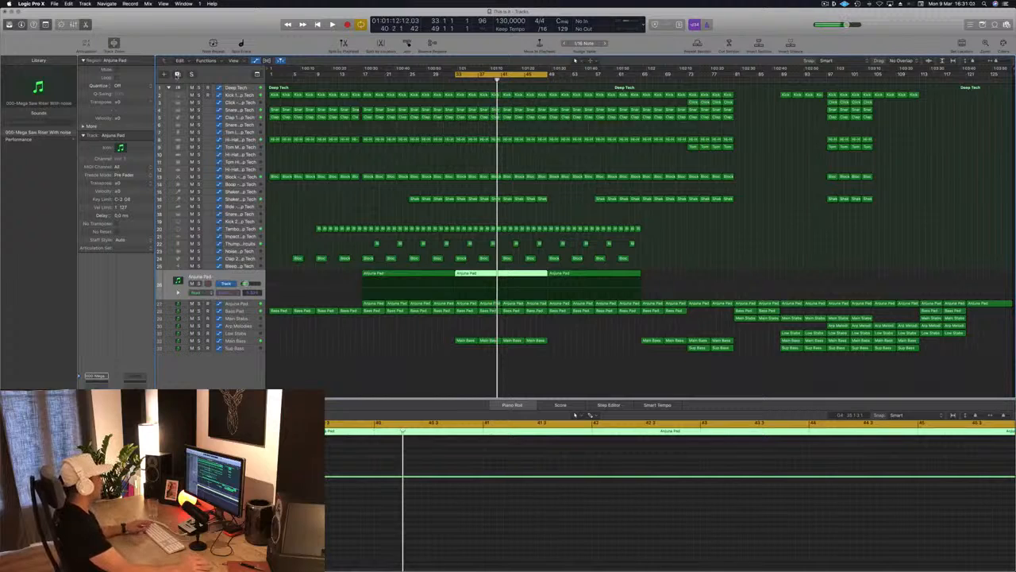
pyautogui.click(825, 205)
pyautogui.click(465, 276)
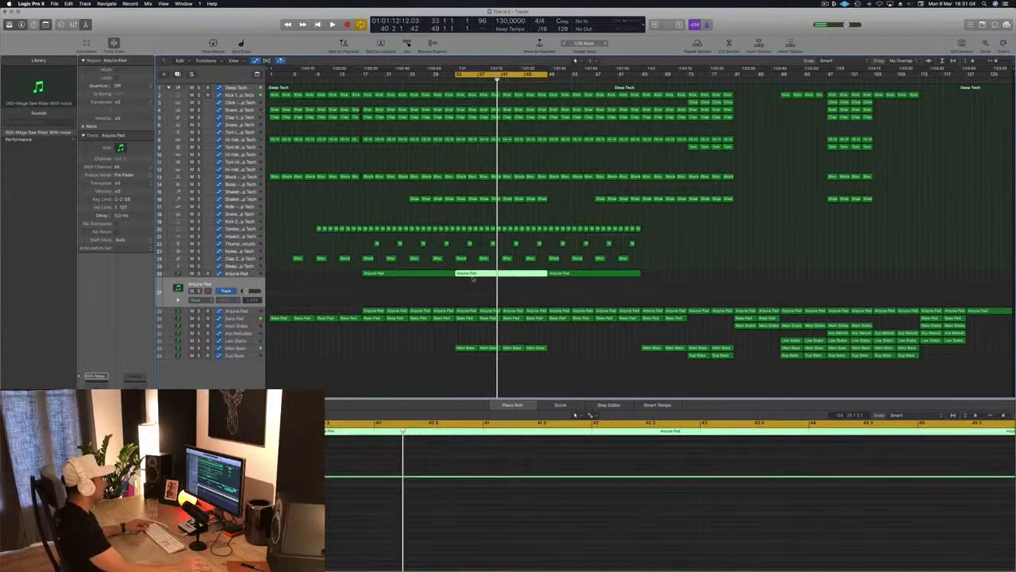
pyautogui.moveTo(473, 277); pyautogui.dragTo(475, 288)
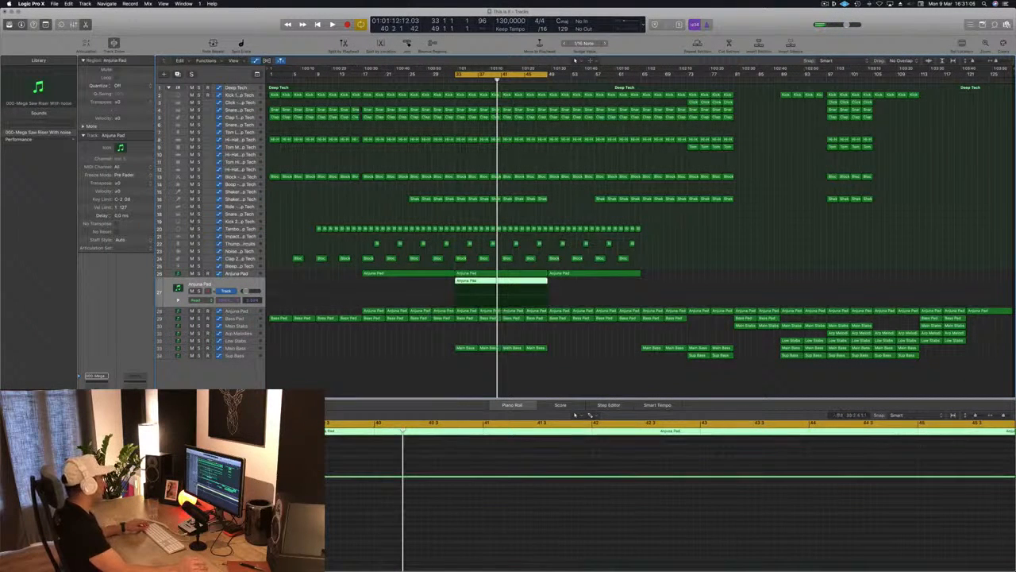
# In the new riser track's Sylenth1, audition the Riser 1 Normal Saw preset, switch to the Riser 2 preset and listen to it
pyautogui.press('v')
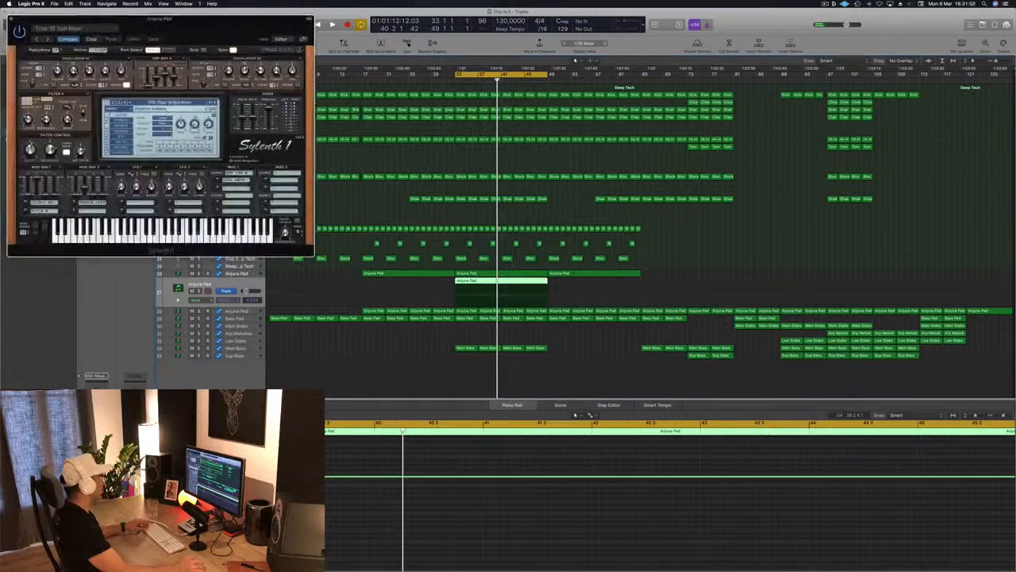
pyautogui.moveTo(231, 19); pyautogui.dragTo(429, 102)
pyautogui.click(372, 185)
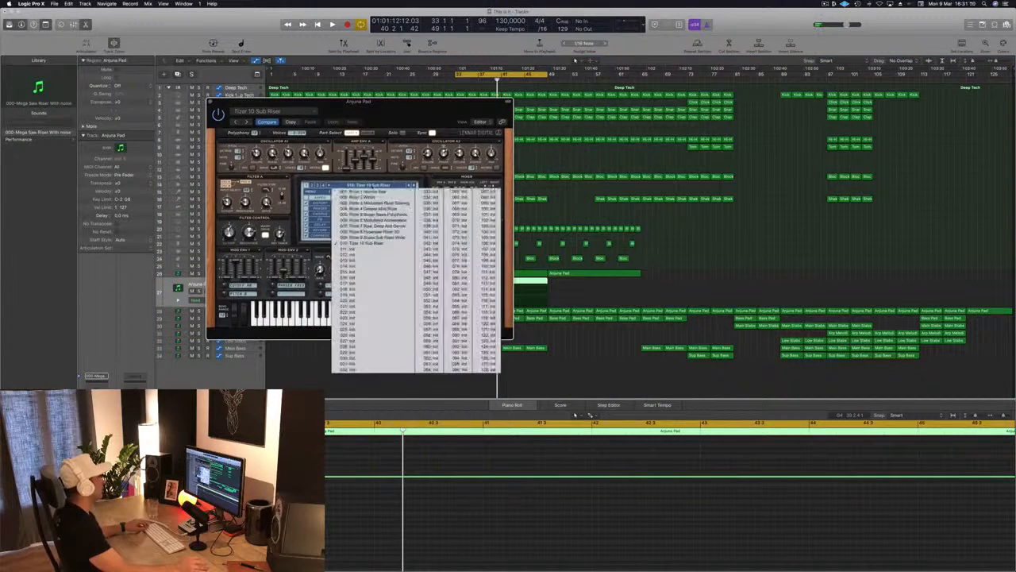
pyautogui.click(371, 192)
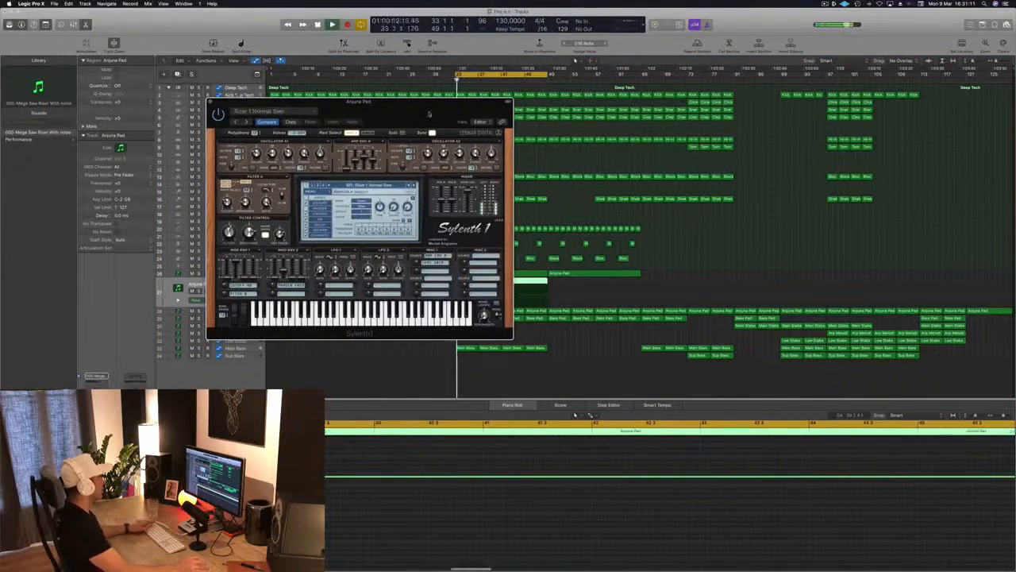
pyautogui.moveTo(429, 113); pyautogui.dragTo(660, 145)
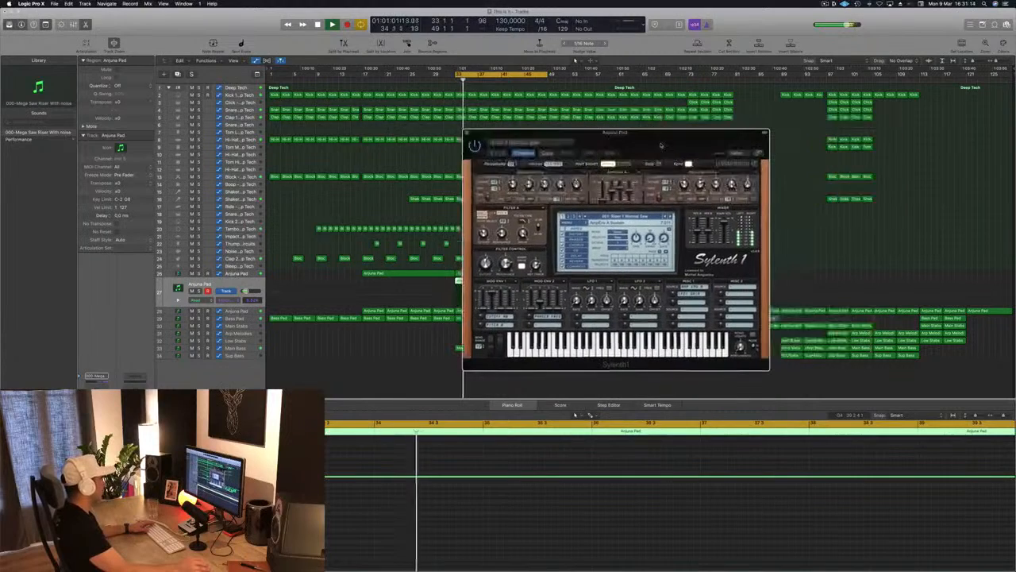
pyautogui.press('space')
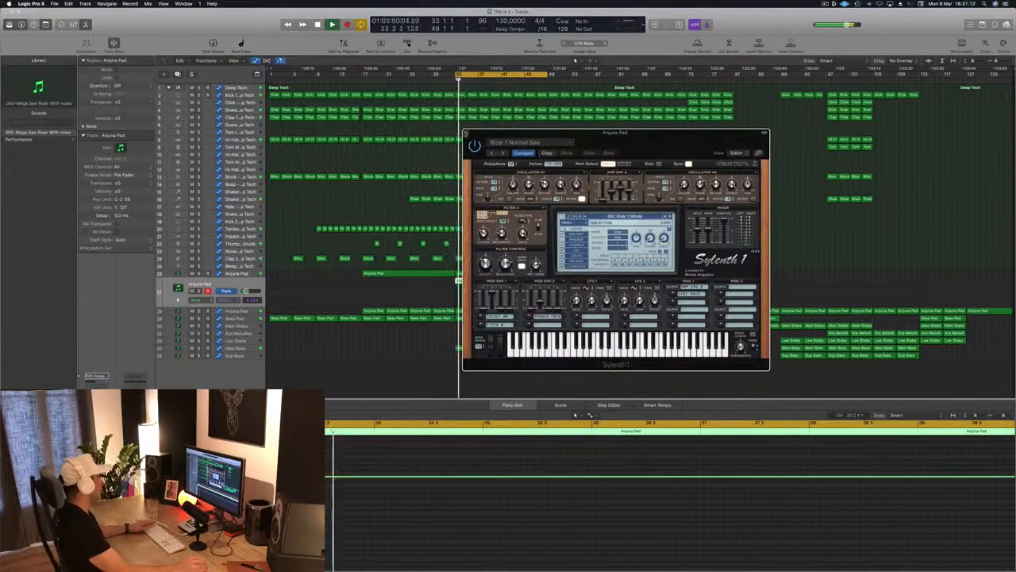
pyautogui.press('v')
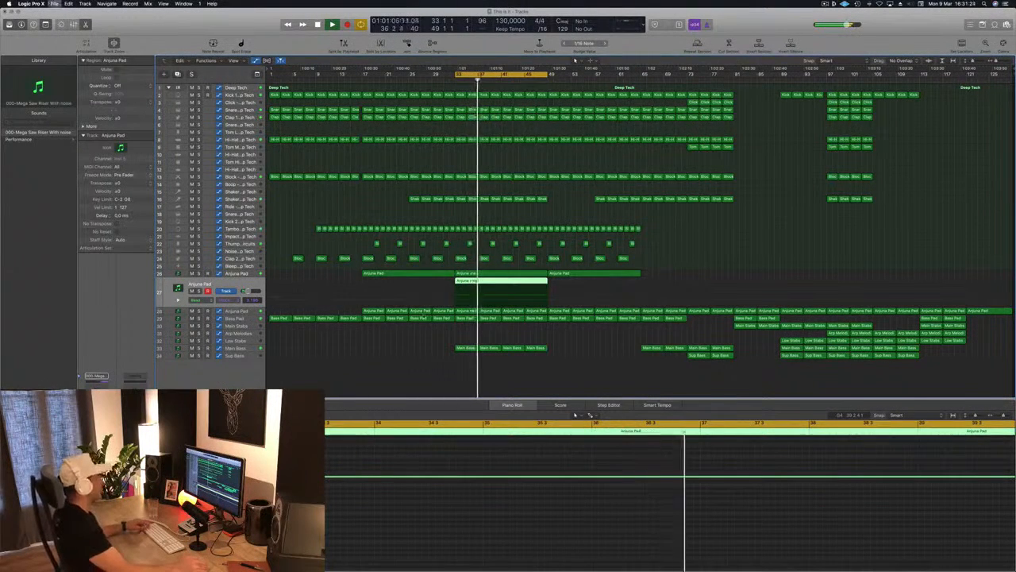
pyautogui.click(423, 373)
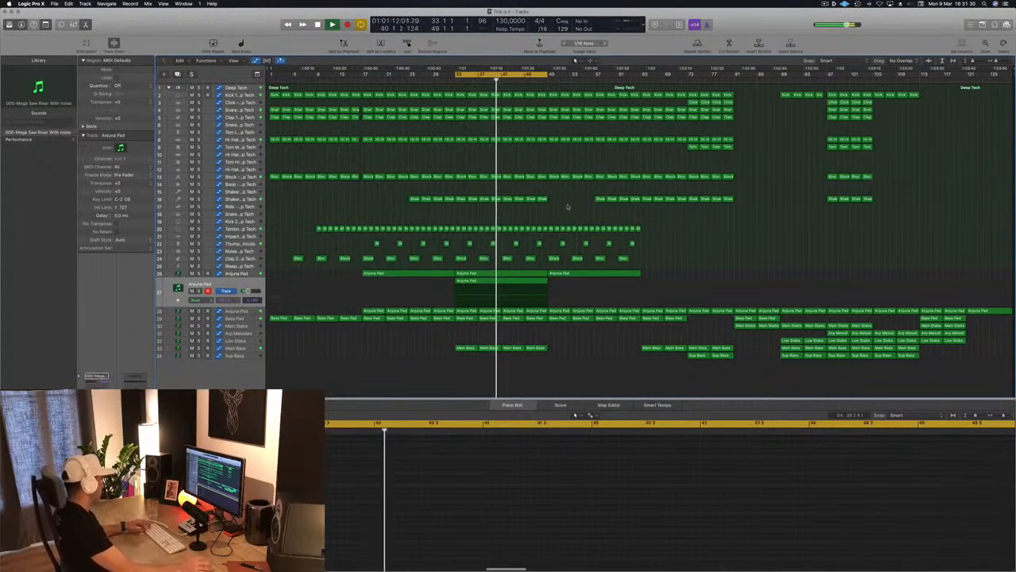
# Reshape the Main Bass automation into a gradual rise from bar 33 through bar 41 up to bar 49
pyautogui.click(238, 348)
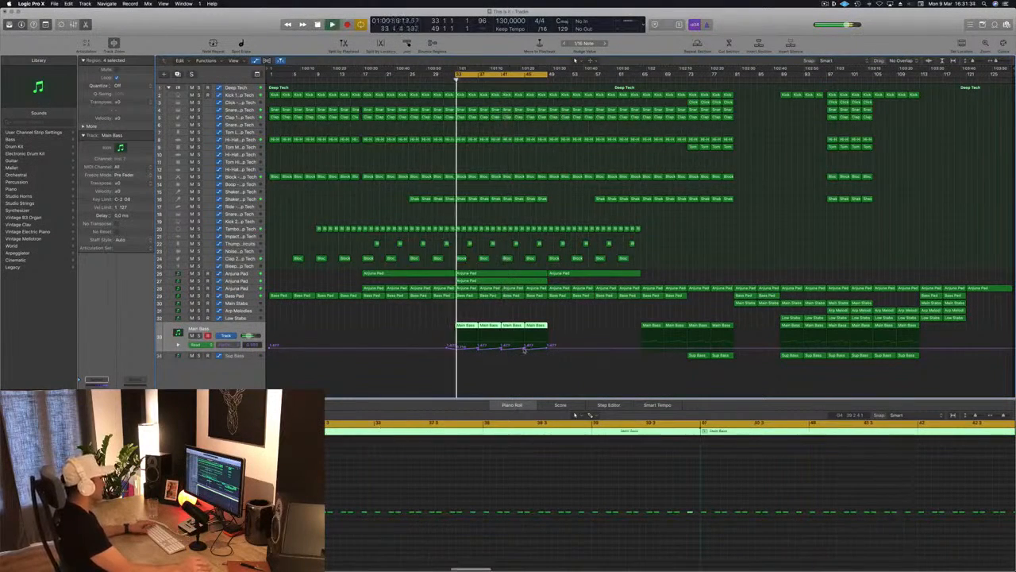
pyautogui.press('super+Down')
pyautogui.press('super+Down')
pyautogui.press('super+Down')
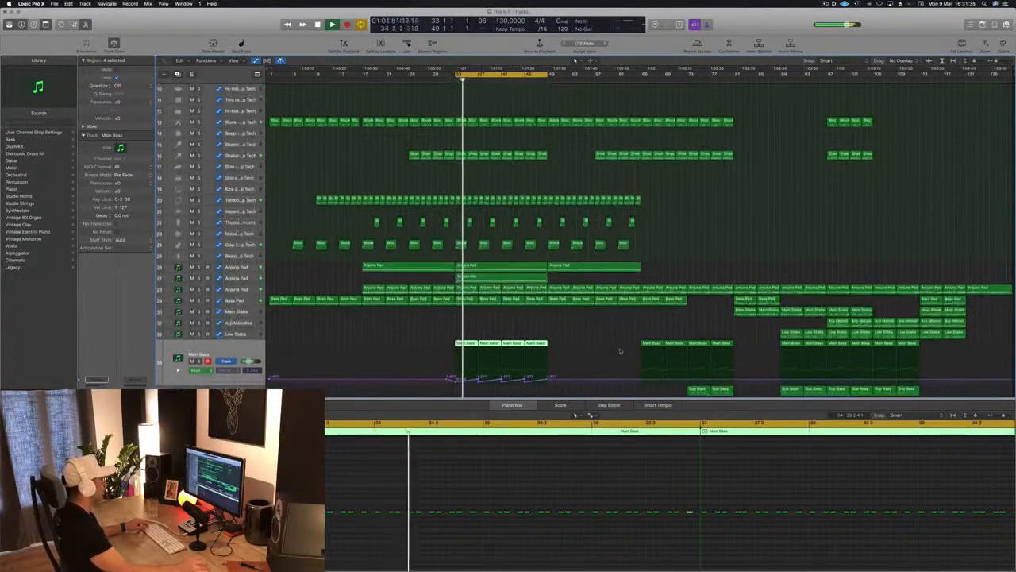
pyautogui.press('super+Right')
pyautogui.click(482, 384)
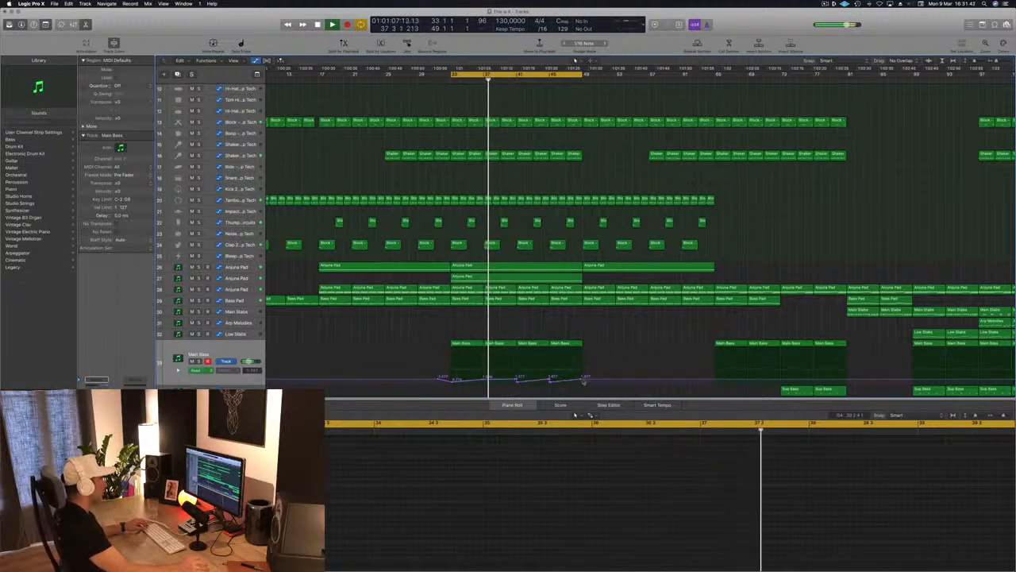
pyautogui.moveTo(584, 381); pyautogui.dragTo(516, 380)
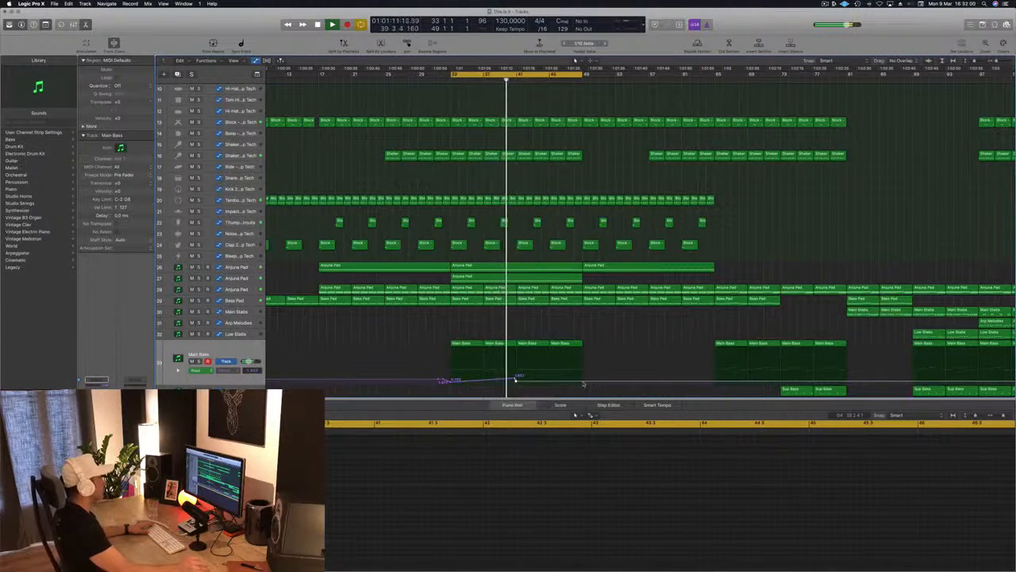
pyautogui.moveTo(583, 381); pyautogui.dragTo(583, 377)
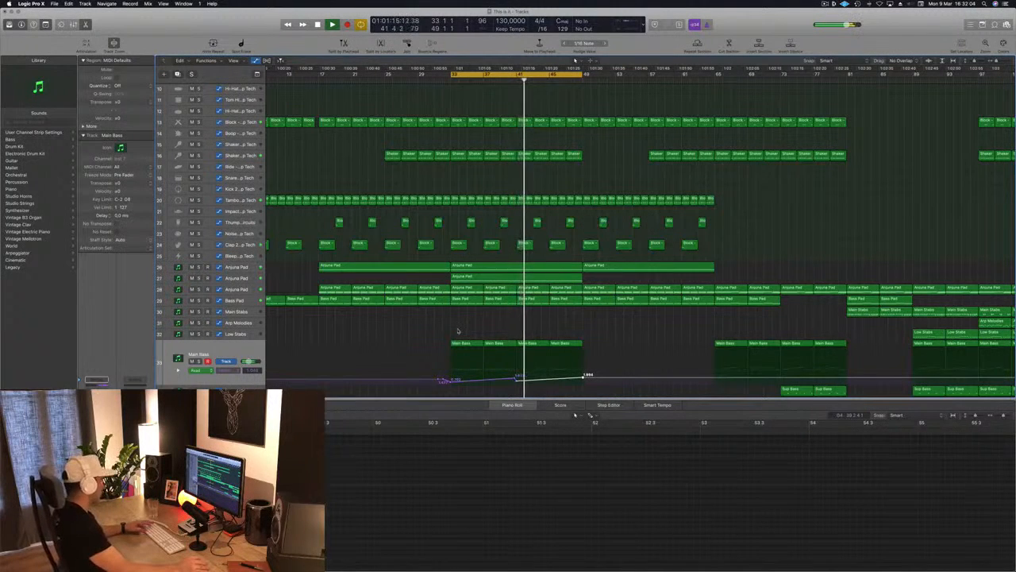
# Set the low cut of the new riser track's Channel EQ to 440 Hz and listen to the section
pyautogui.press('super+Left')
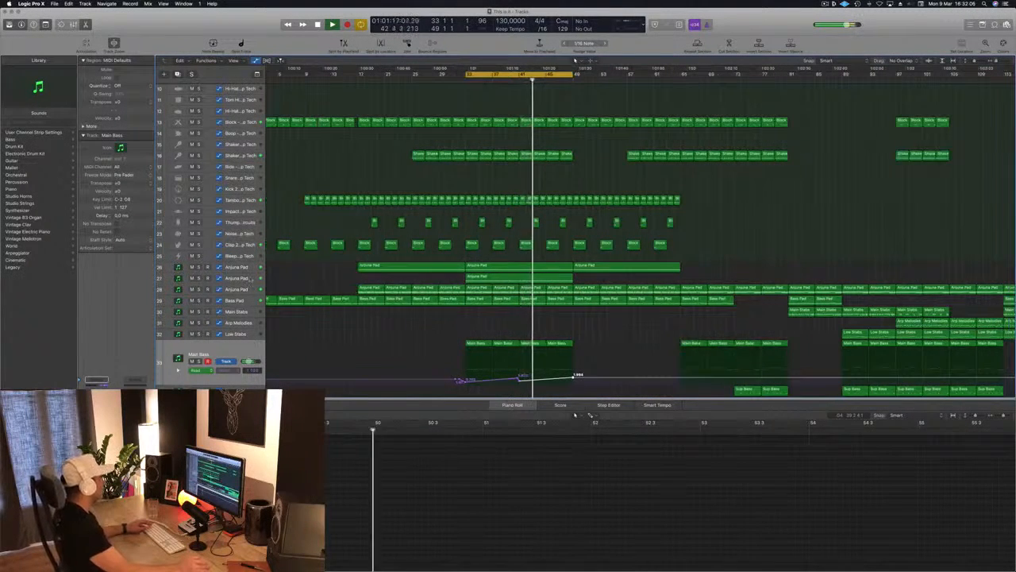
pyautogui.click(250, 279)
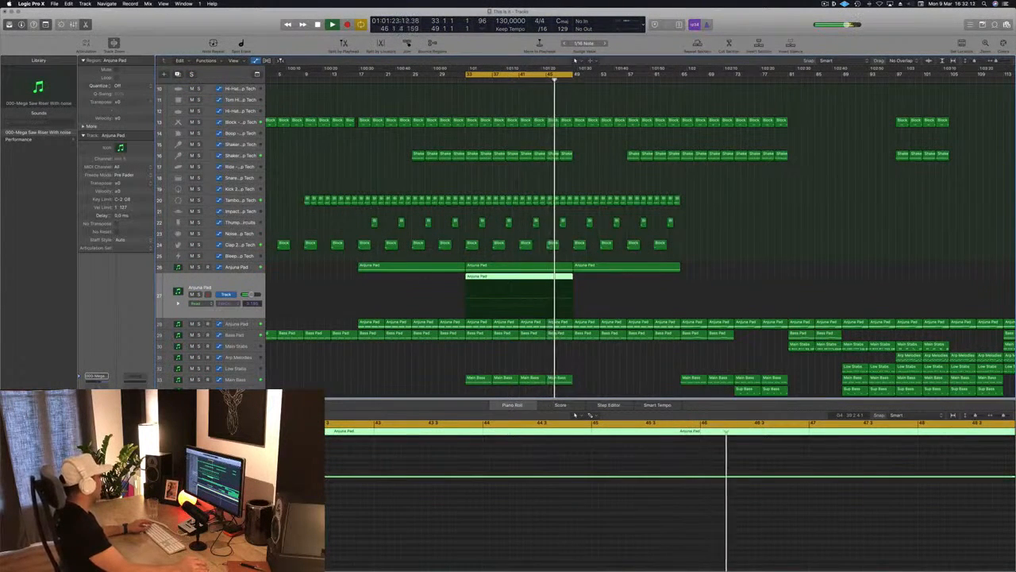
pyautogui.click(96, 389)
pyautogui.click(50, 57)
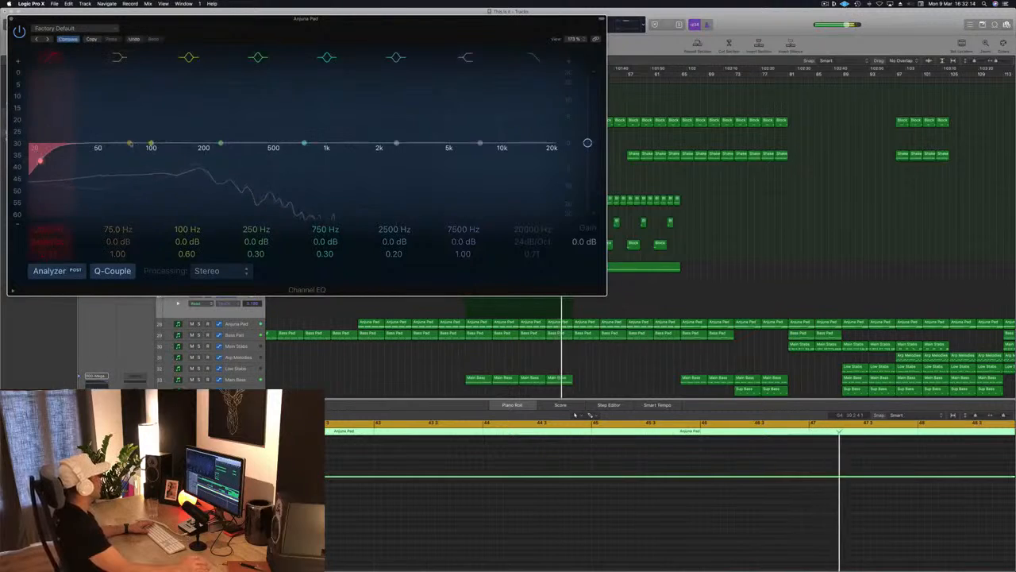
pyautogui.moveTo(38, 160); pyautogui.dragTo(263, 160)
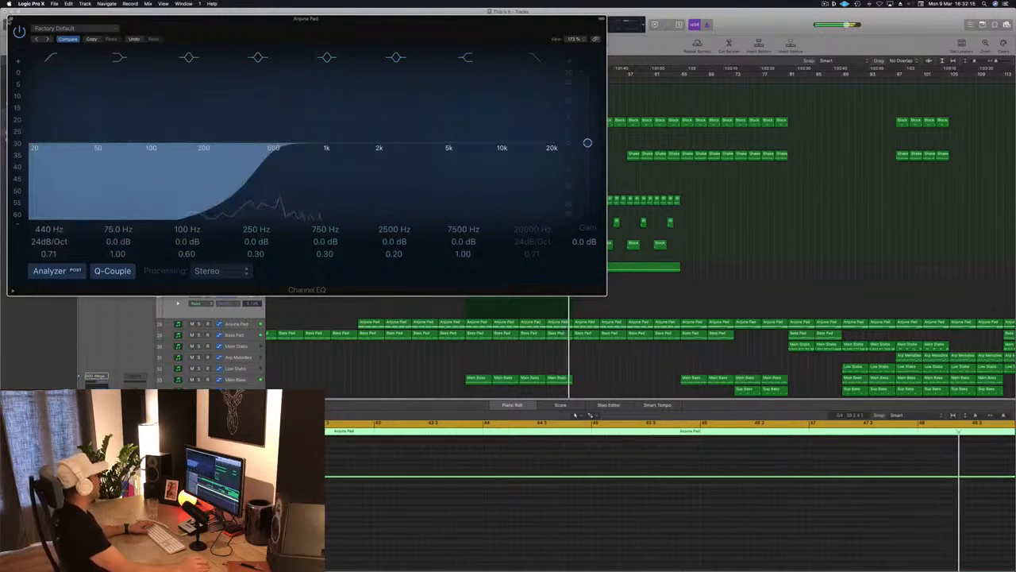
pyautogui.click(11, 18)
pyautogui.press('super+Left')
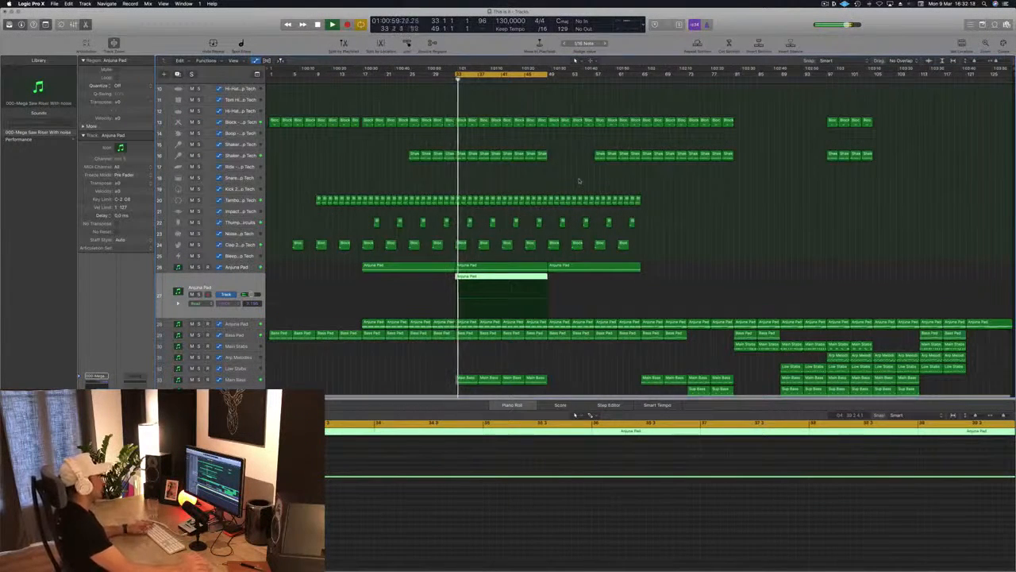
pyautogui.click(578, 181)
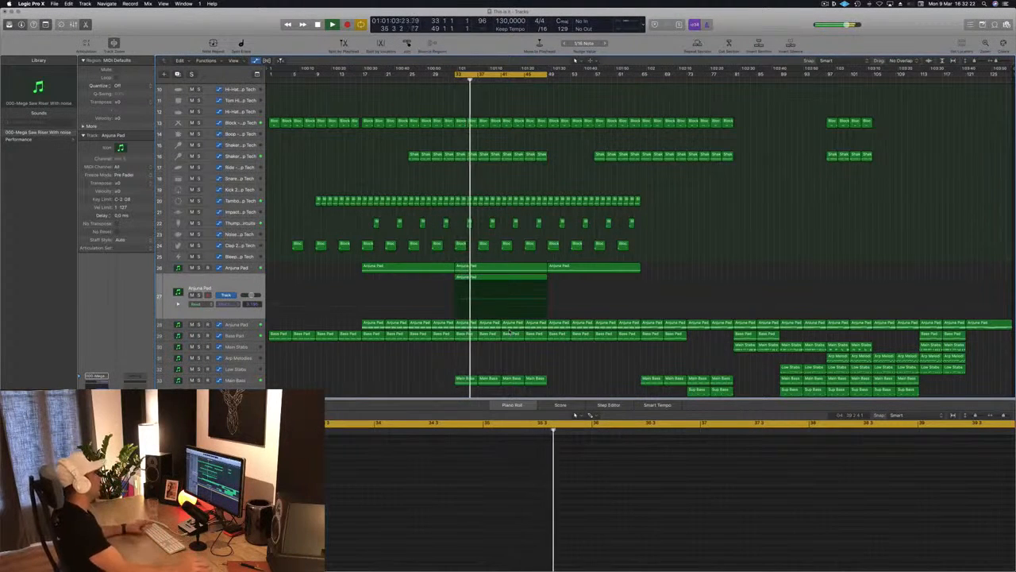
pyautogui.scroll(1, 517, 349)
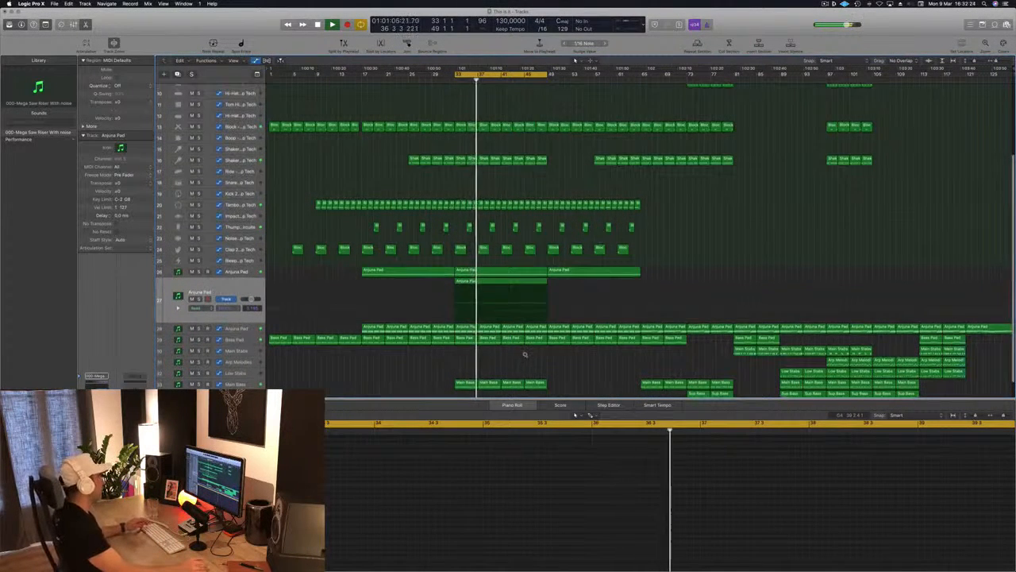
# Copy the Shaker 2 region at bars 47–49 onto the Snare 3 track and delete all but its last two notes
pyautogui.scroll(-1, 525, 354)
pyautogui.scroll(-1, 584, 337)
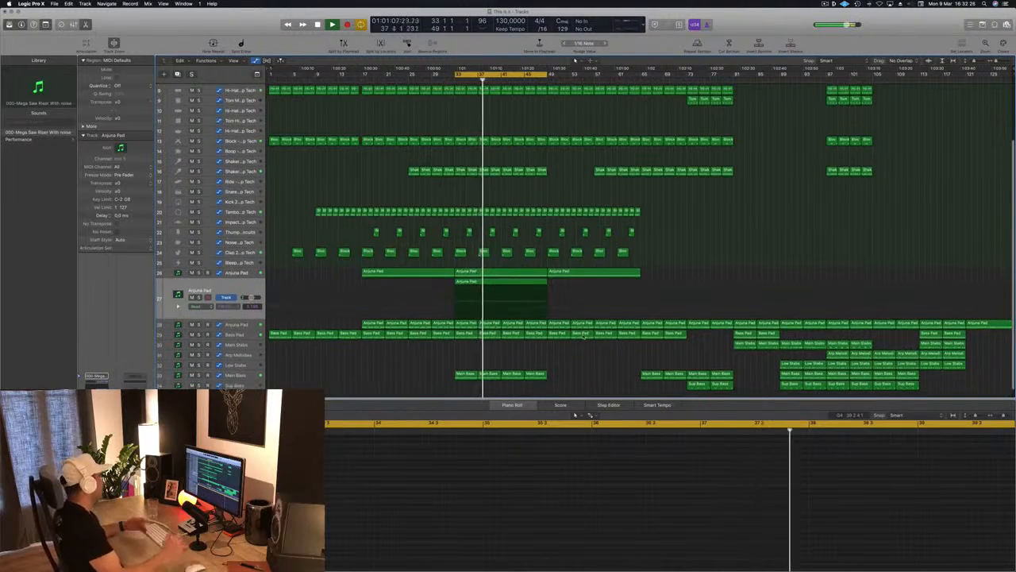
pyautogui.scroll(-1, 581, 351)
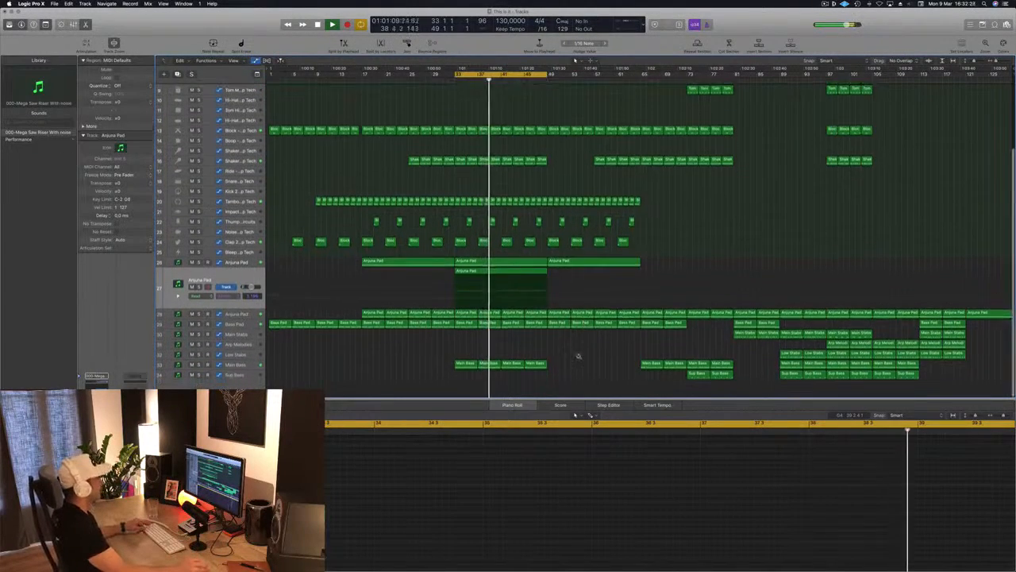
pyautogui.scroll(-3, 578, 356)
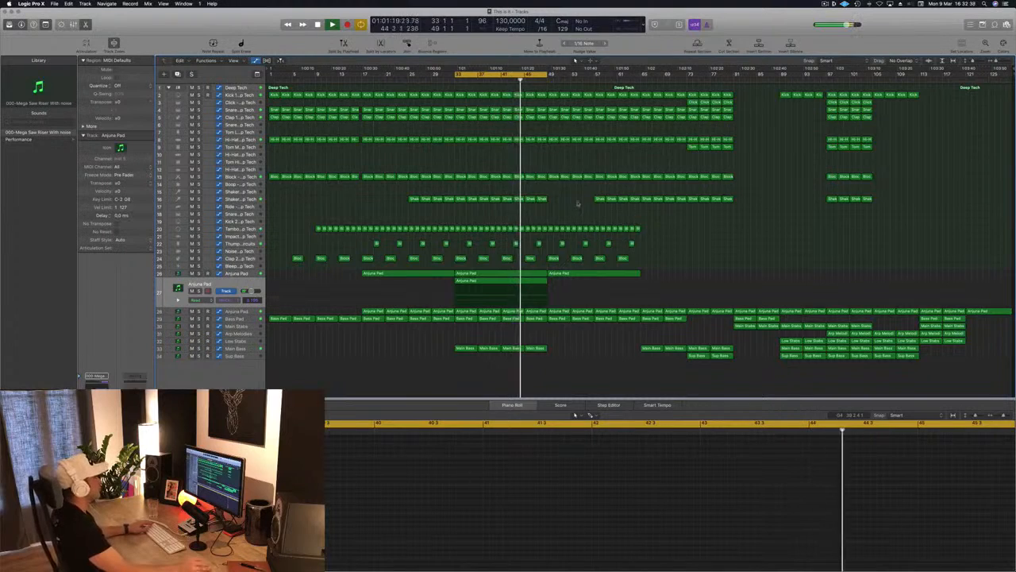
pyautogui.click(541, 199)
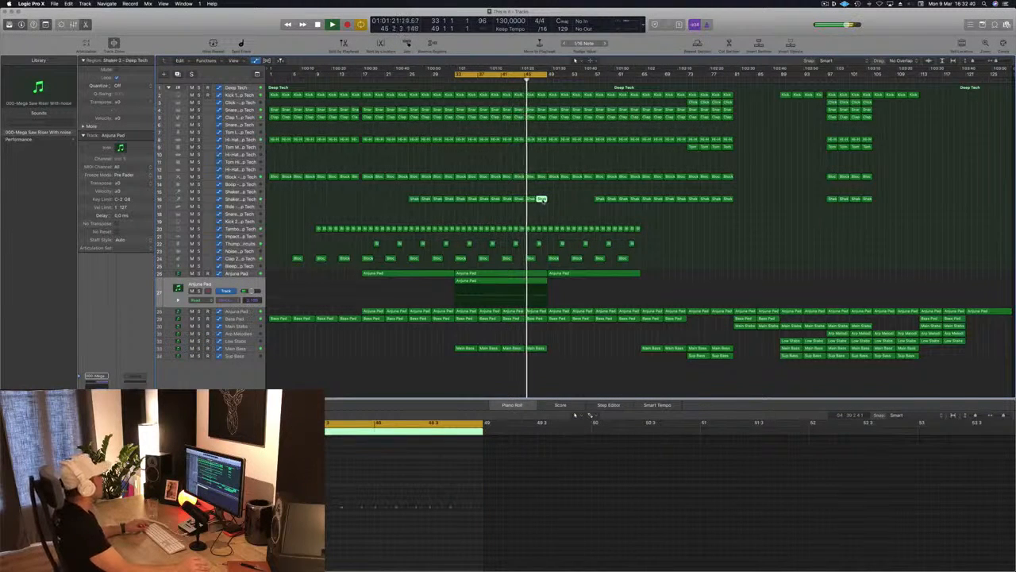
pyautogui.moveTo(542, 199); pyautogui.dragTo(542, 214)
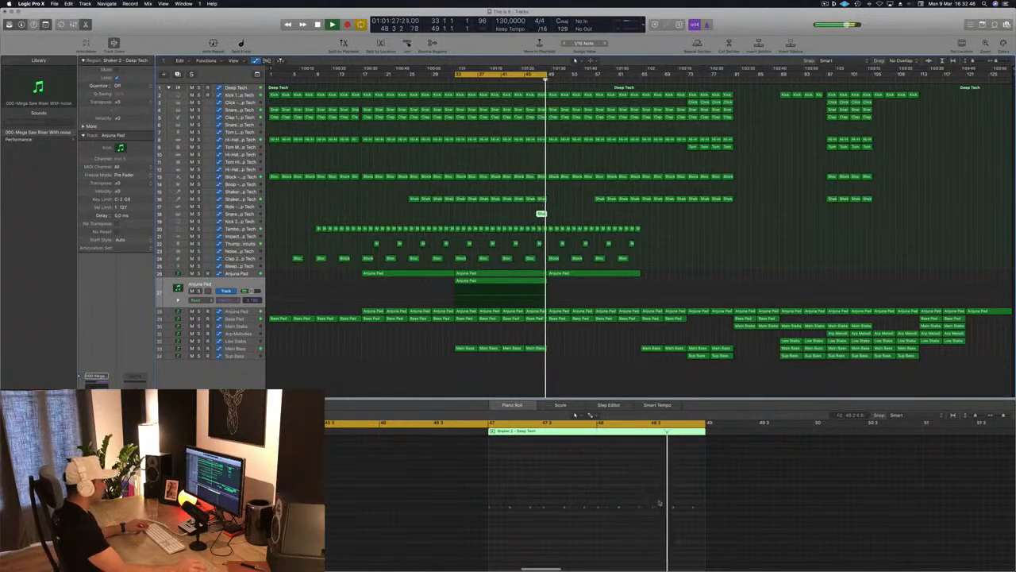
pyautogui.moveTo(669, 502); pyautogui.dragTo(484, 517)
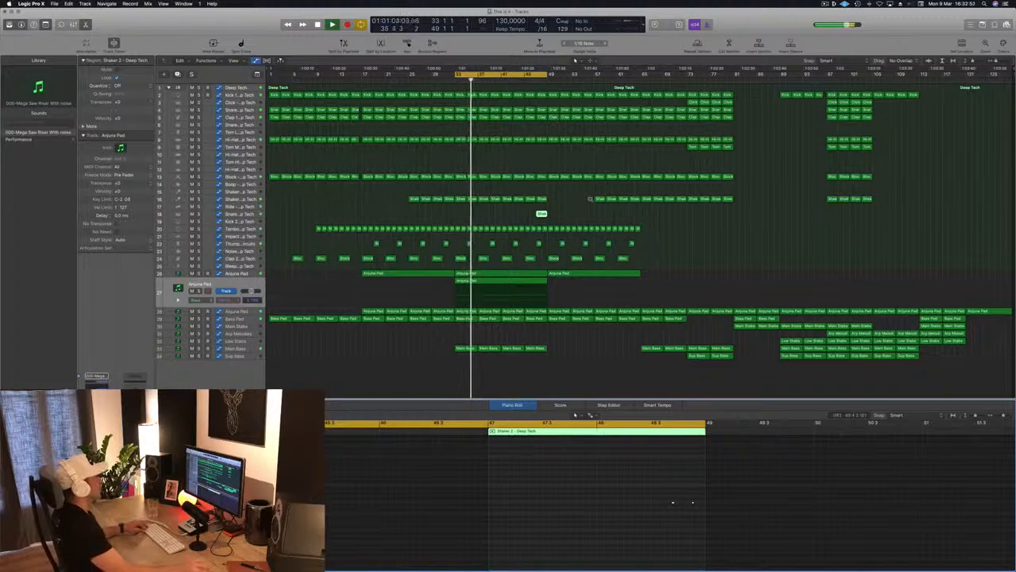
# Rework the notes of the copied Snare 3 region into a three-hit fill on the fourth beat of bar 48
pyautogui.scroll(5, 590, 199)
pyautogui.scroll(-2, 589, 199)
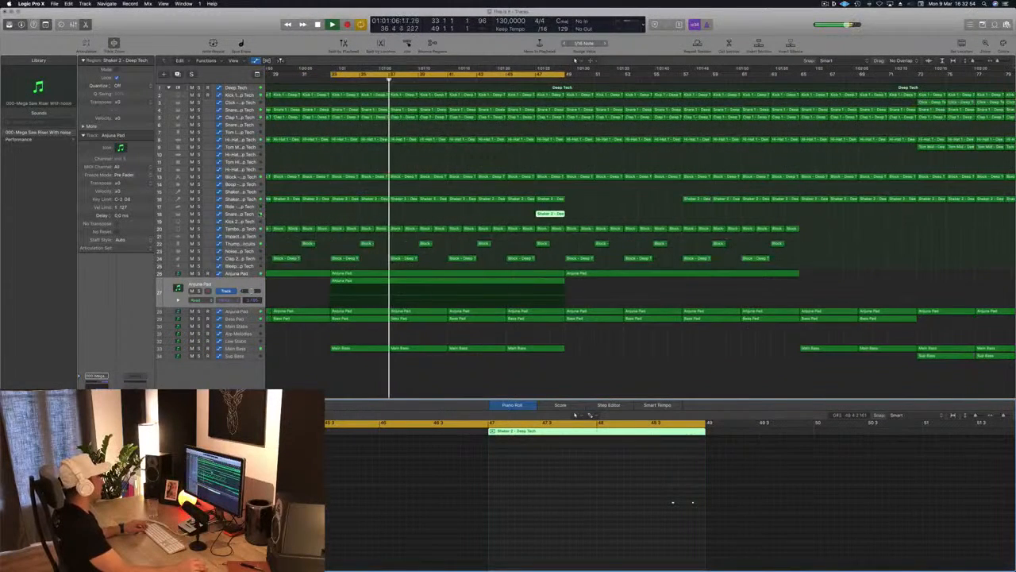
pyautogui.click(260, 214)
pyautogui.scroll(3, 666, 483)
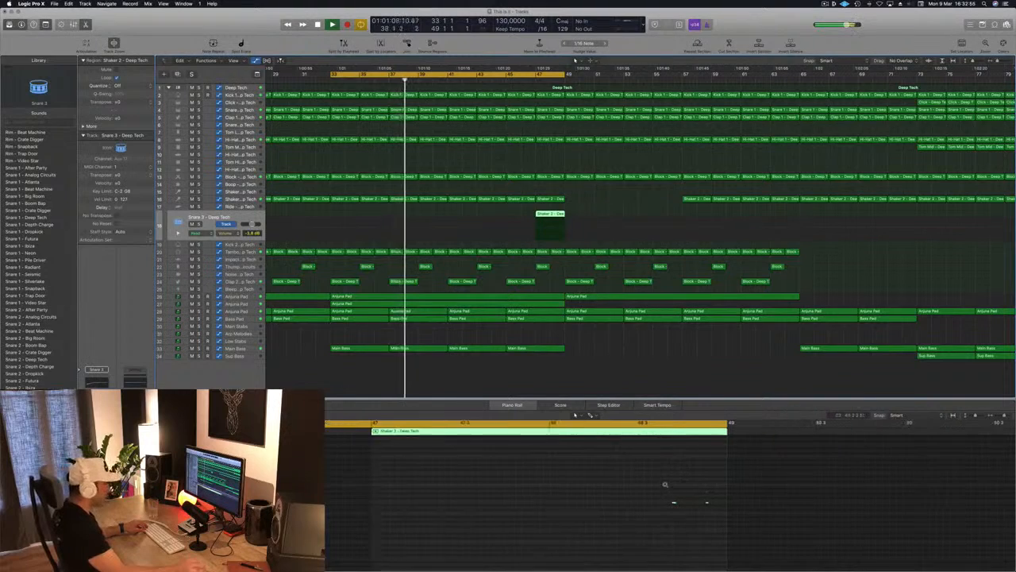
pyautogui.scroll(2, 657, 498)
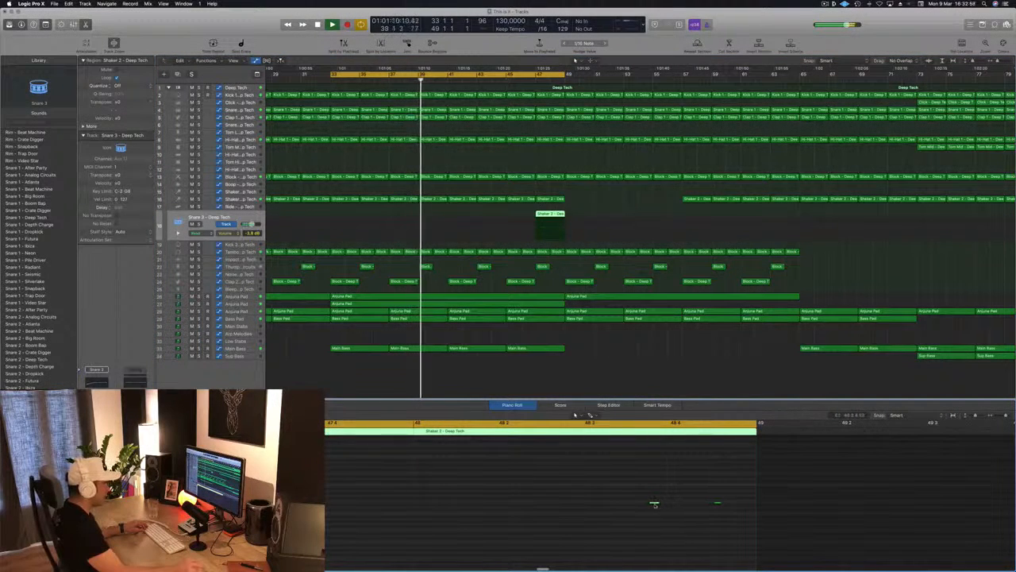
pyautogui.moveTo(655, 504)
pyautogui.mouseDown()
pyautogui.moveTo(735, 506)
pyautogui.moveTo(649, 513)
pyautogui.mouseUp()
pyautogui.click(719, 505)
pyautogui.press('Delete')
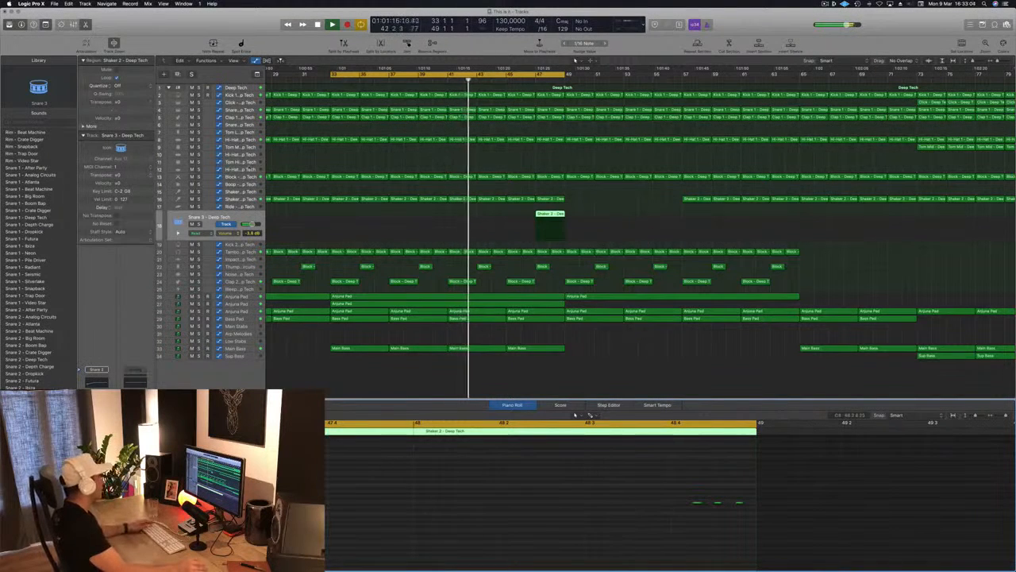
# Extend the cycle to bar 51, set the Snare 3 track's volume to -1.1 dB and listen to the fill in context
pyautogui.click(208, 222)
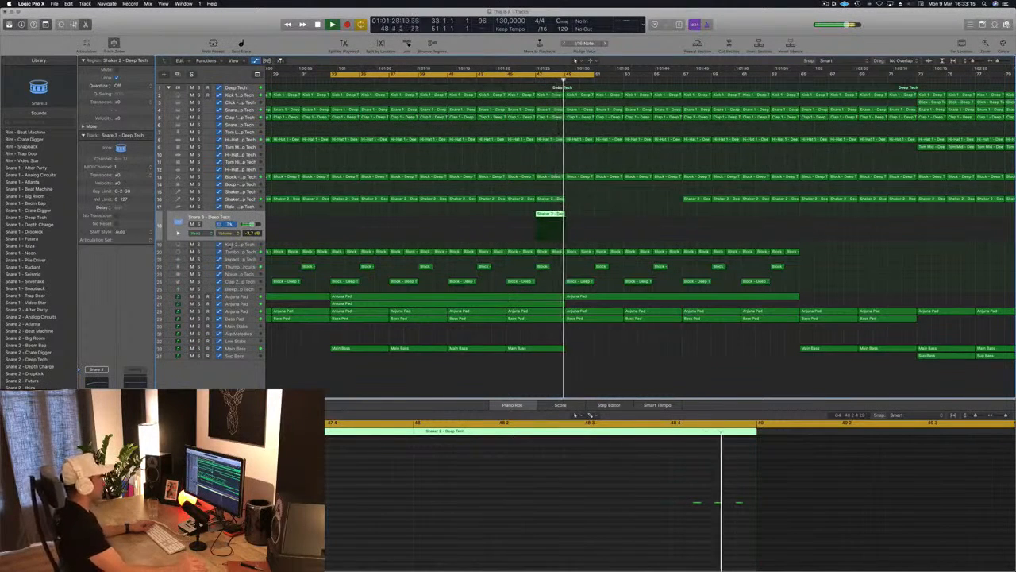
pyautogui.press(',')
pyautogui.press(',')
pyautogui.press(',')
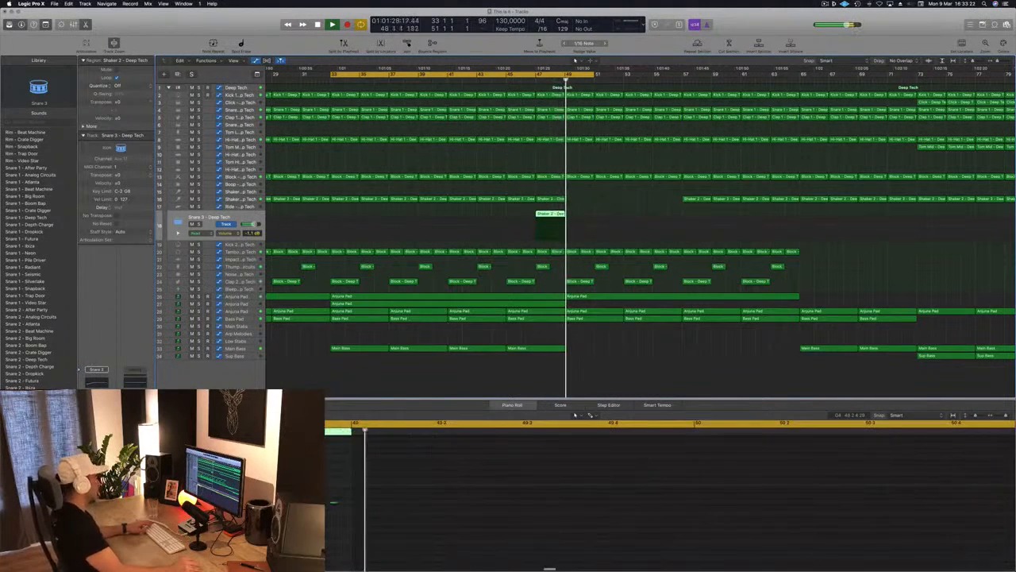
pyautogui.press('super+Left')
pyautogui.press('Return')
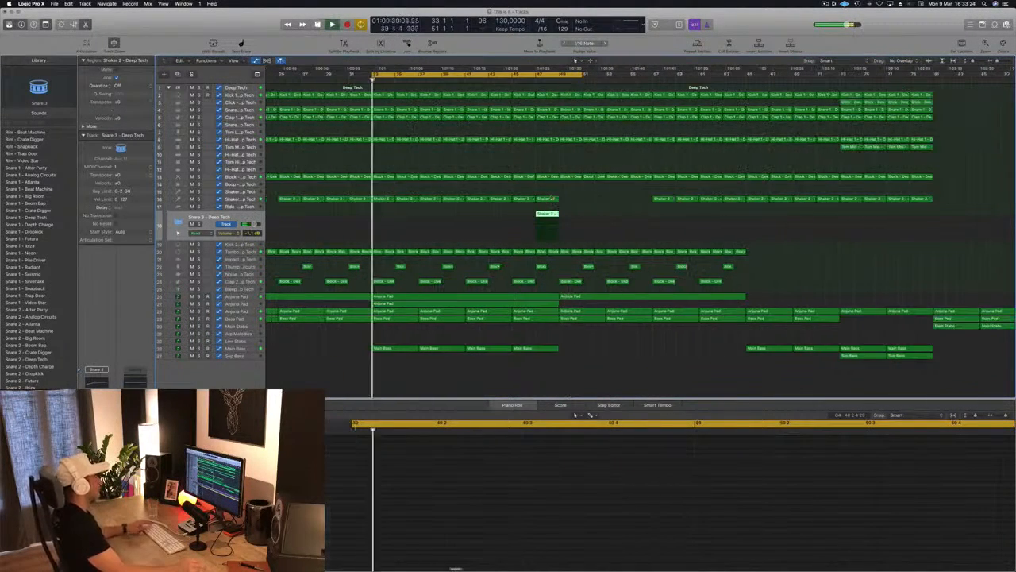
pyautogui.press('super+Left')
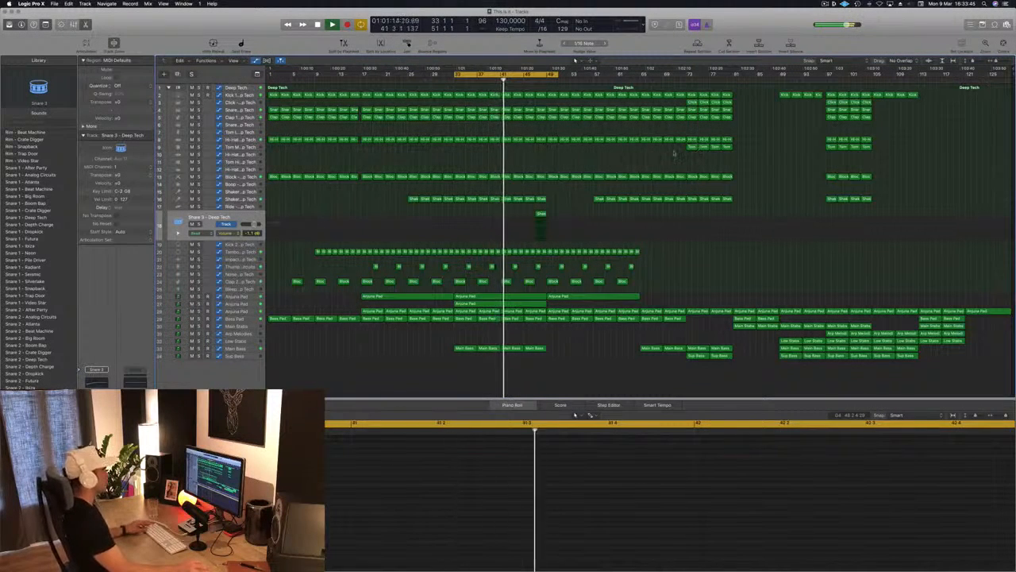
# Move the four Tom Mid regions from bars 73–81 to bars 41–49 and listen to them in the build
pyautogui.moveTo(695, 153); pyautogui.dragTo(509, 152)
pyautogui.click(460, 170)
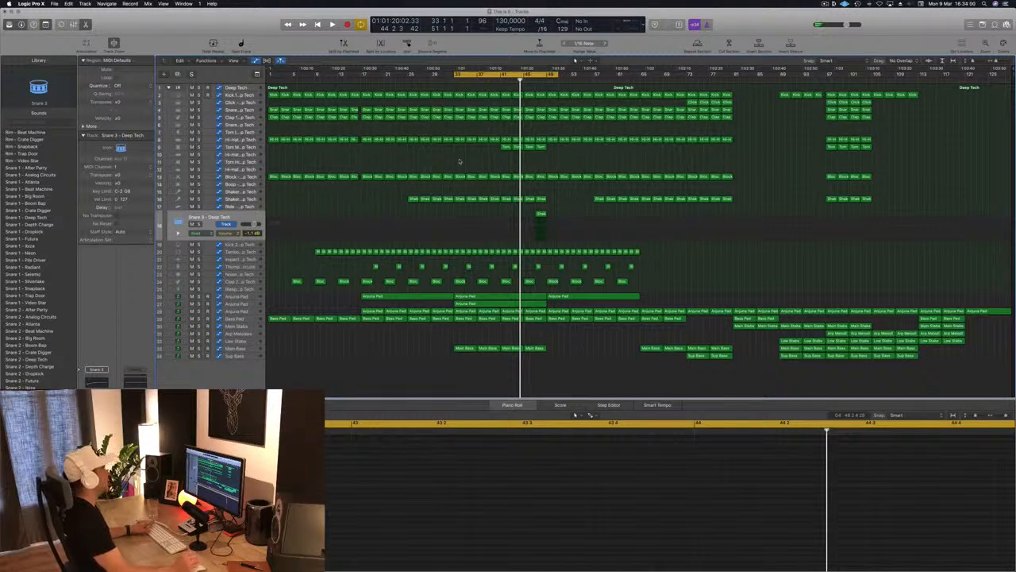
pyautogui.press('space')
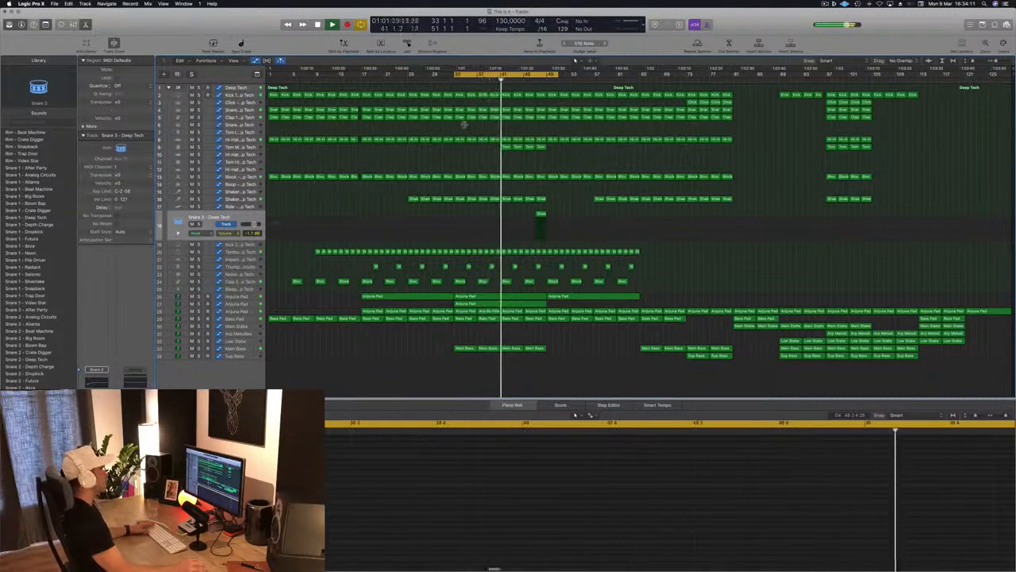
pyautogui.click(244, 148)
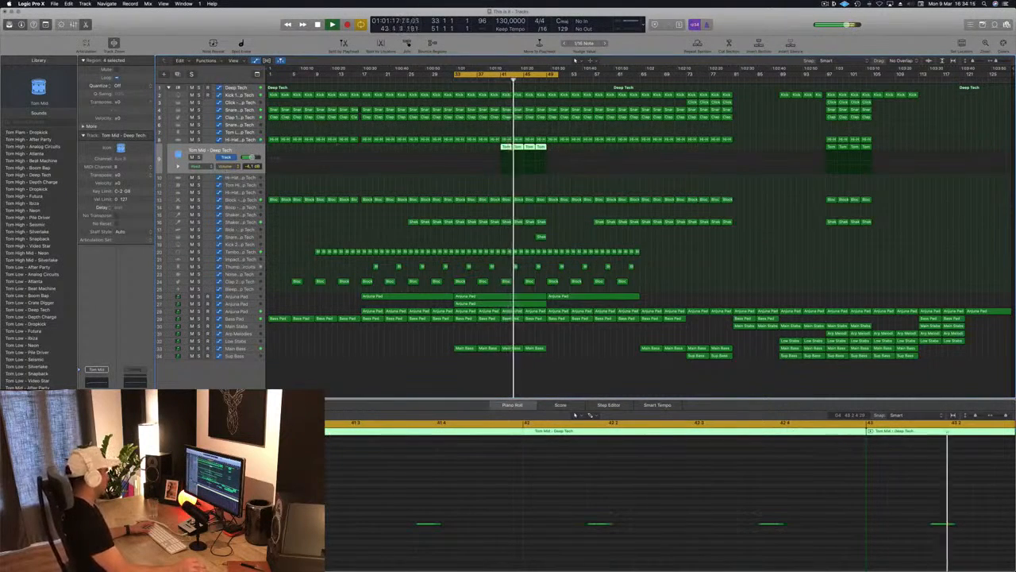
pyautogui.click(502, 189)
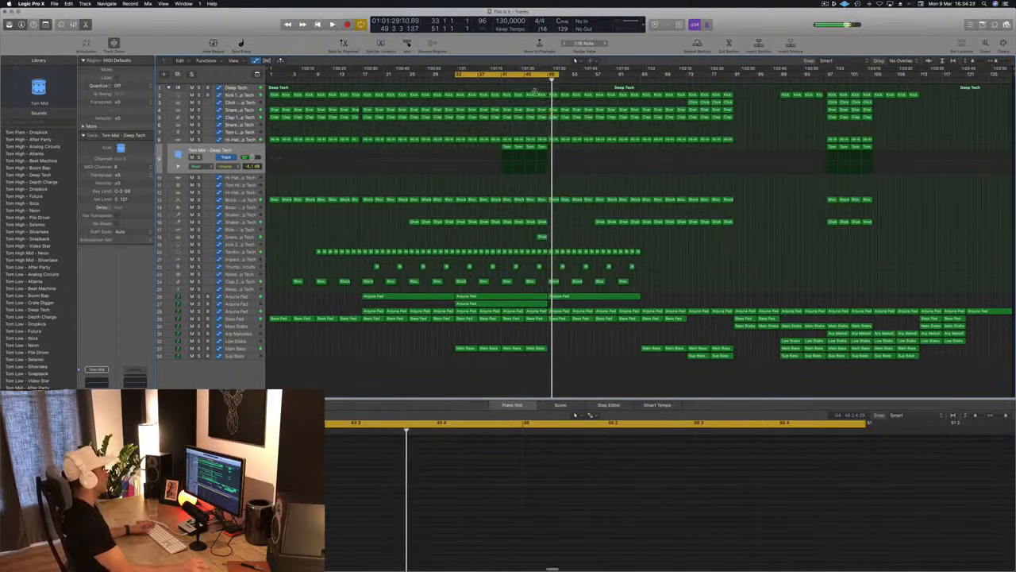
# Cycle the section from bar 47 to bar 51 and replace the Snare 3 track's sound with Snare 1 - Big Room
pyautogui.press('space')
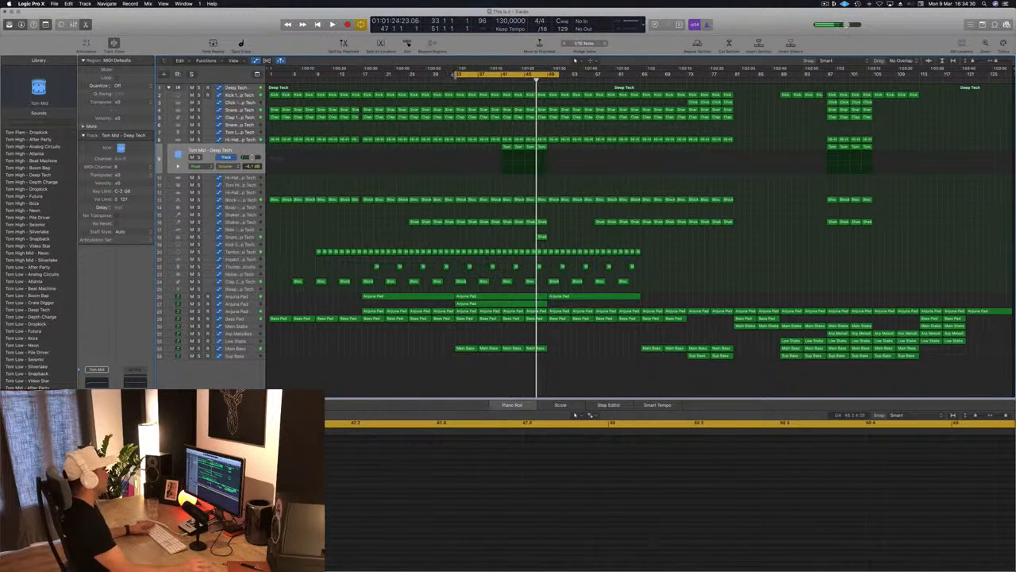
pyautogui.moveTo(456, 74); pyautogui.dragTo(539, 78)
pyautogui.press('space')
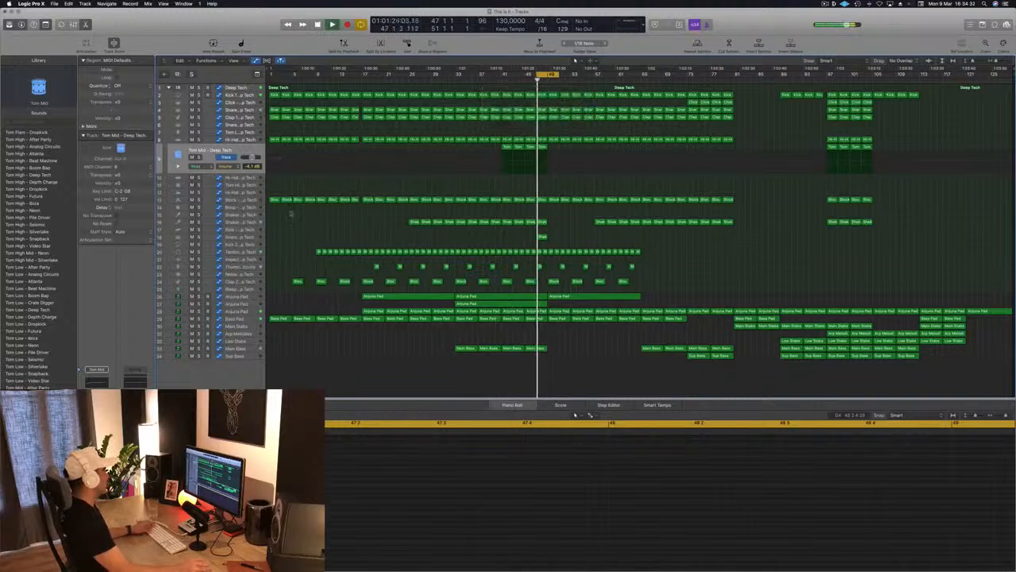
pyautogui.click(255, 230)
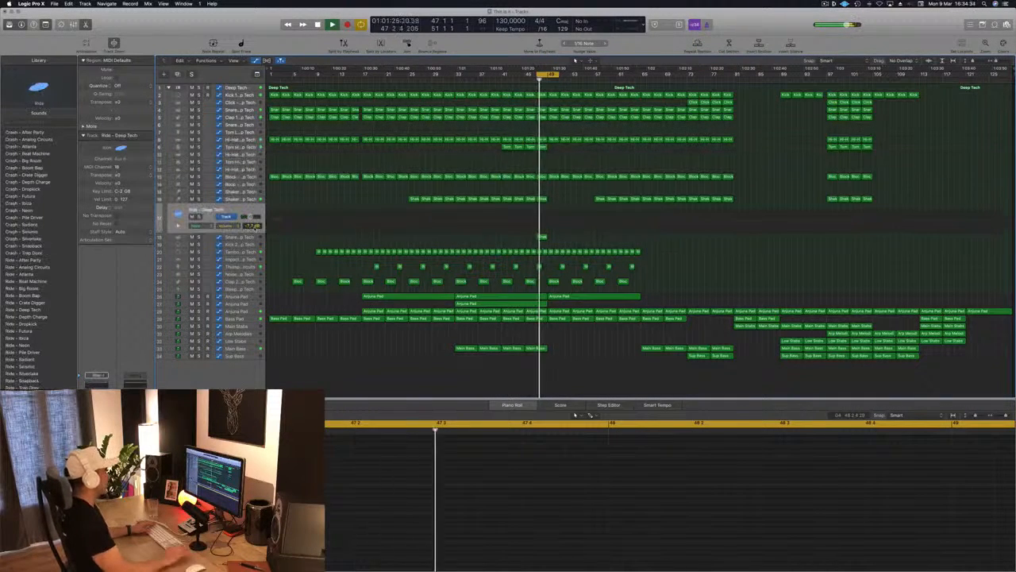
pyautogui.click(256, 236)
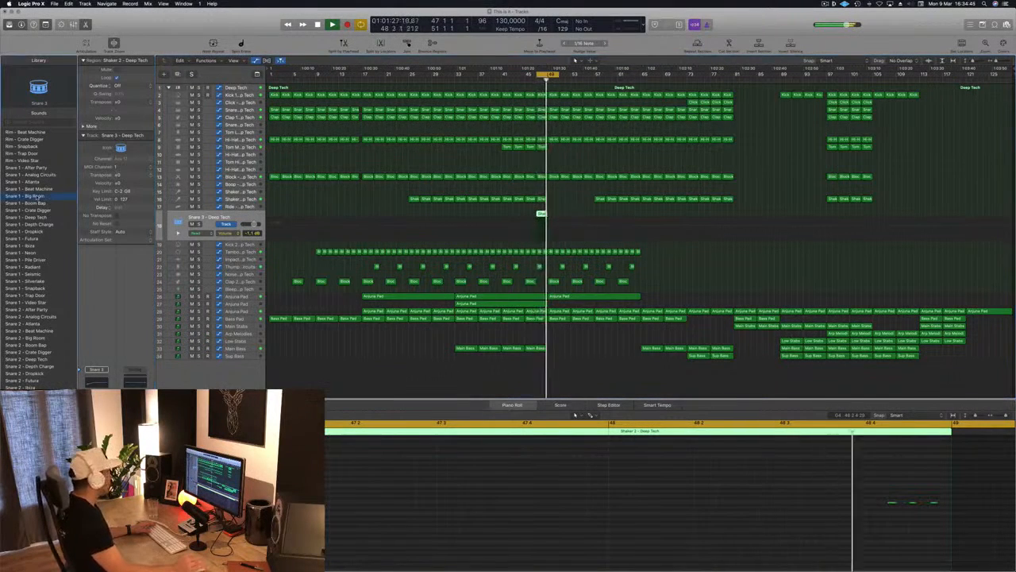
pyautogui.click(37, 196)
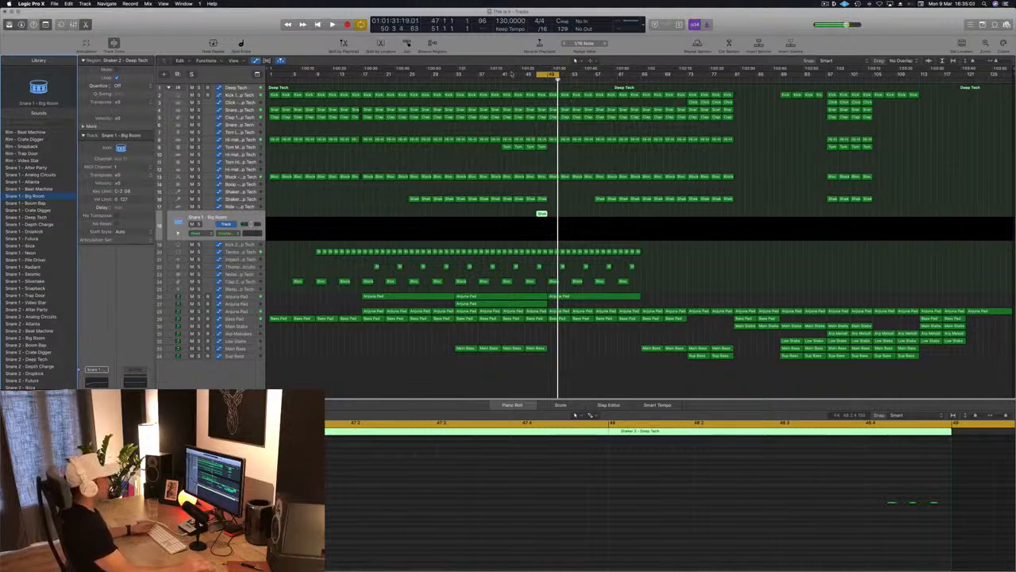
# Set the cycle to bars 49–53 and listen to the arrangement from bar 33 and from bar 48
pyautogui.moveTo(553, 75); pyautogui.dragTo(564, 76)
pyautogui.press('space')
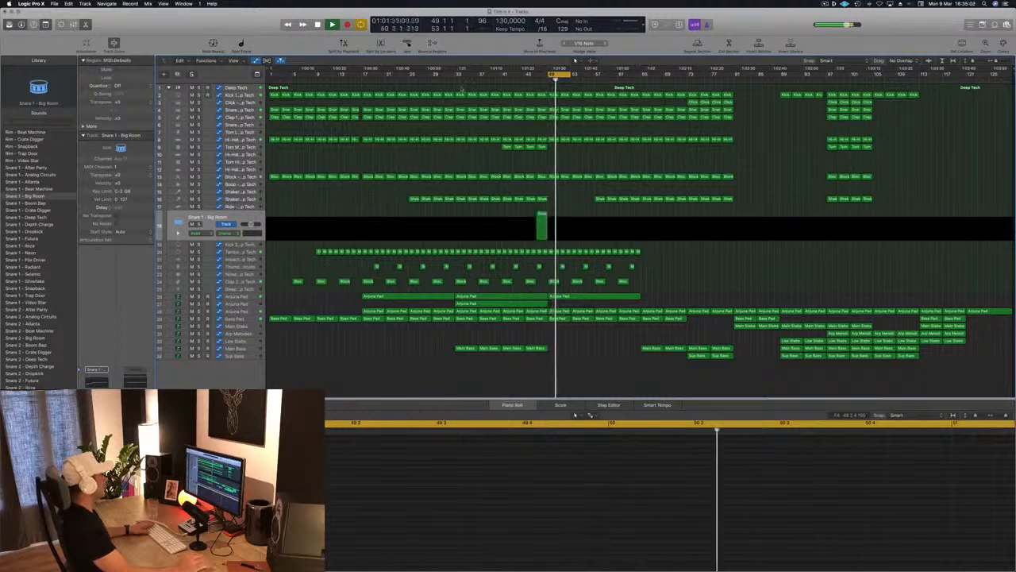
pyautogui.click(449, 79)
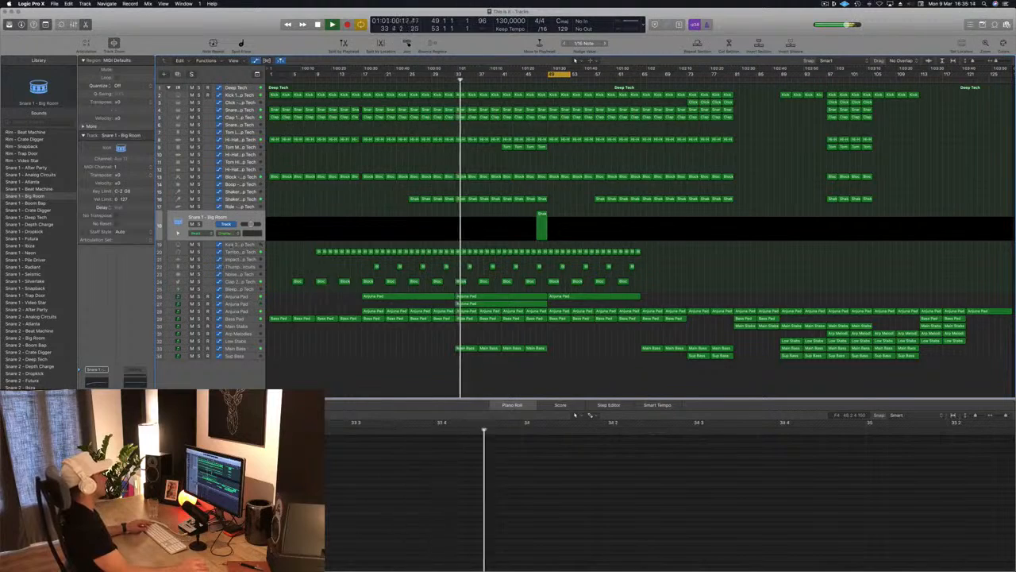
pyautogui.press('Down')
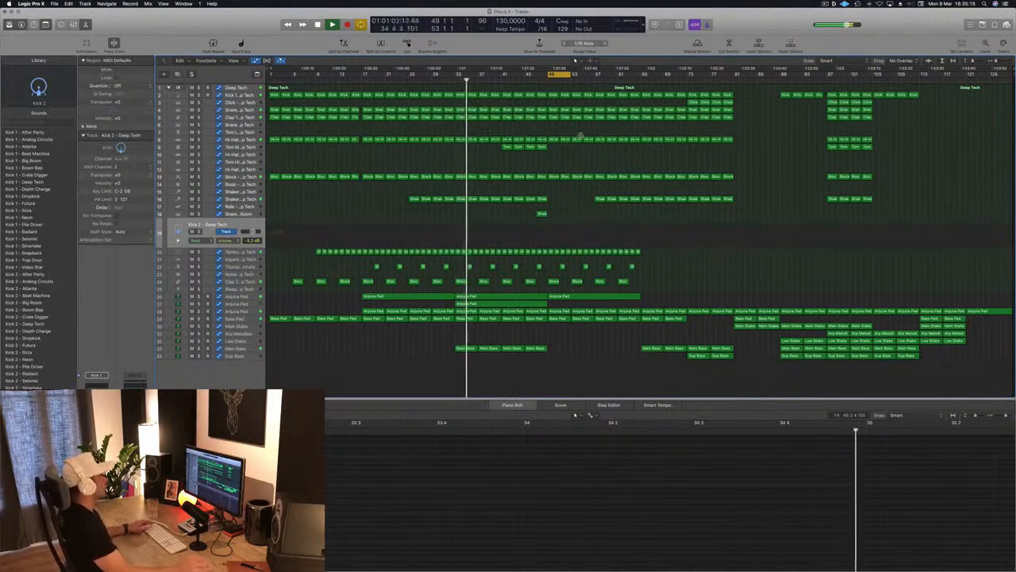
pyautogui.click(544, 83)
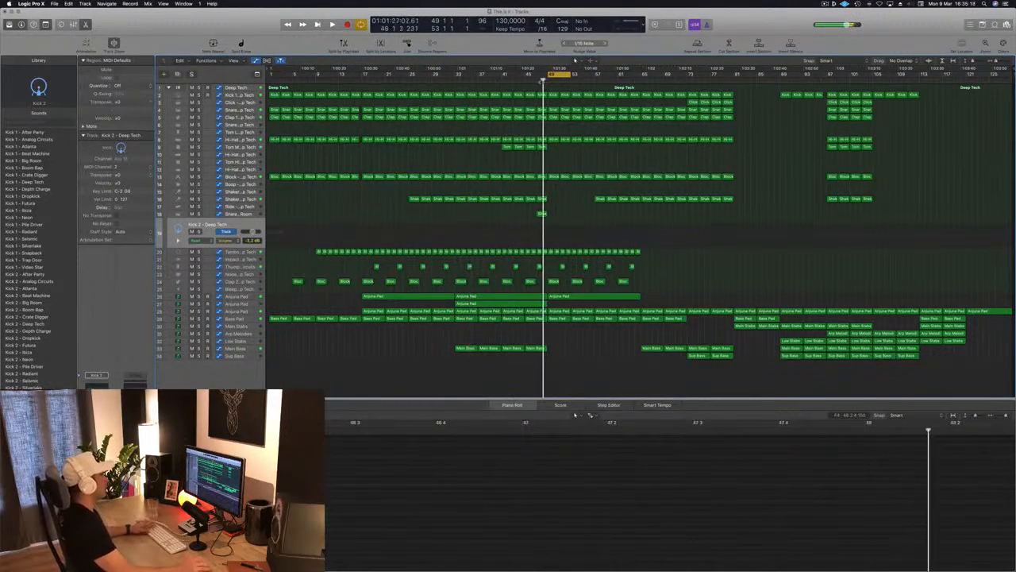
pyautogui.press('space')
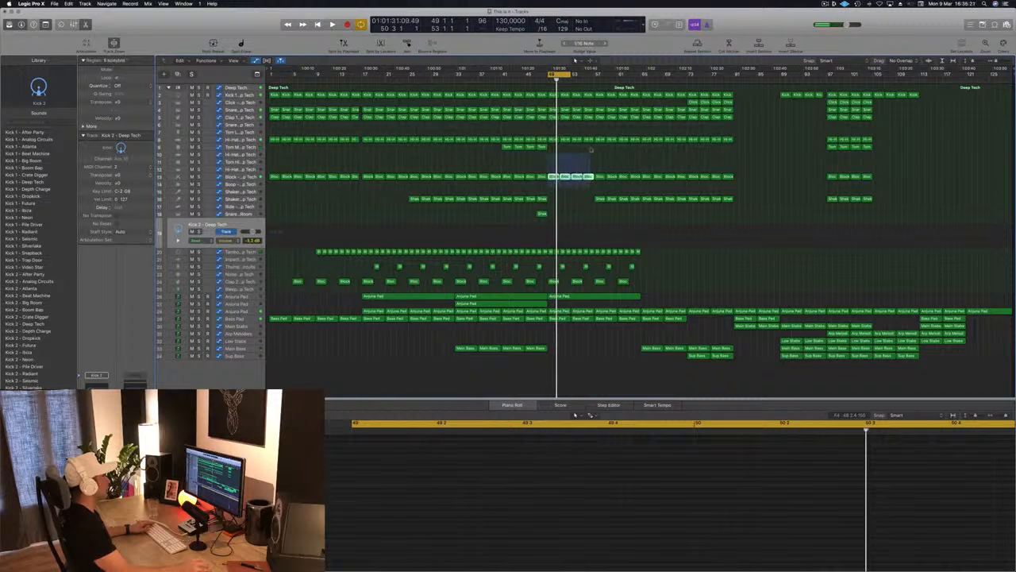
# Delete the snare, clap, hi-hat, block and tambourine regions between bars 49 and 57, leaving the kick in place
pyautogui.press('Delete')
pyautogui.press('space')
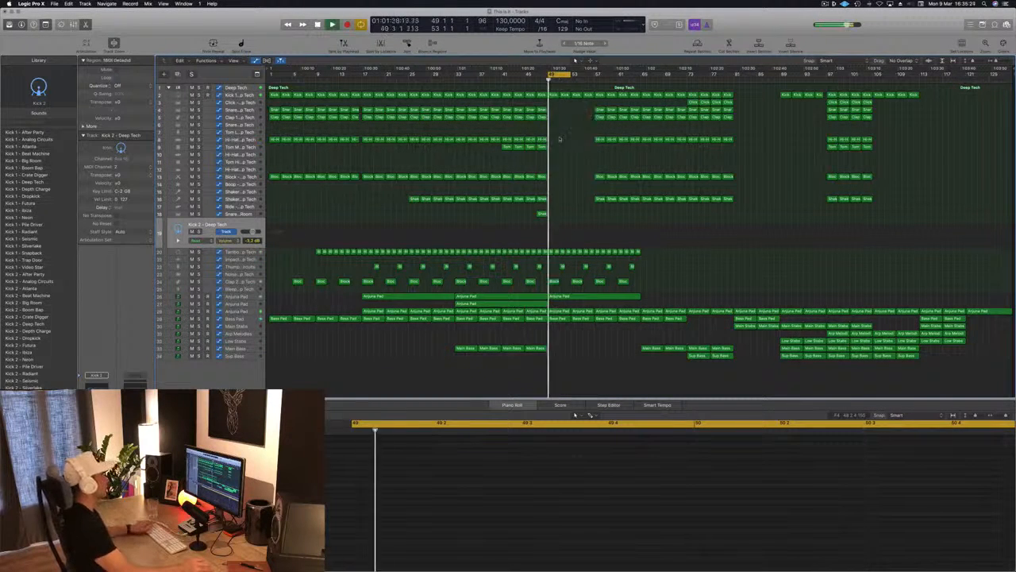
pyautogui.click(550, 251)
pyautogui.press('Delete')
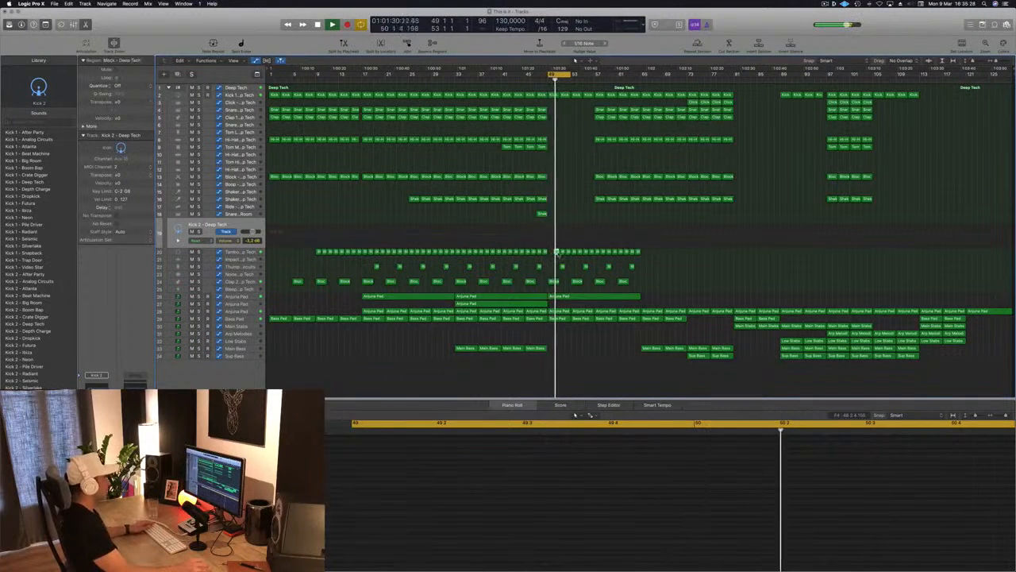
pyautogui.moveTo(553, 249); pyautogui.dragTo(591, 255)
pyautogui.press('Delete')
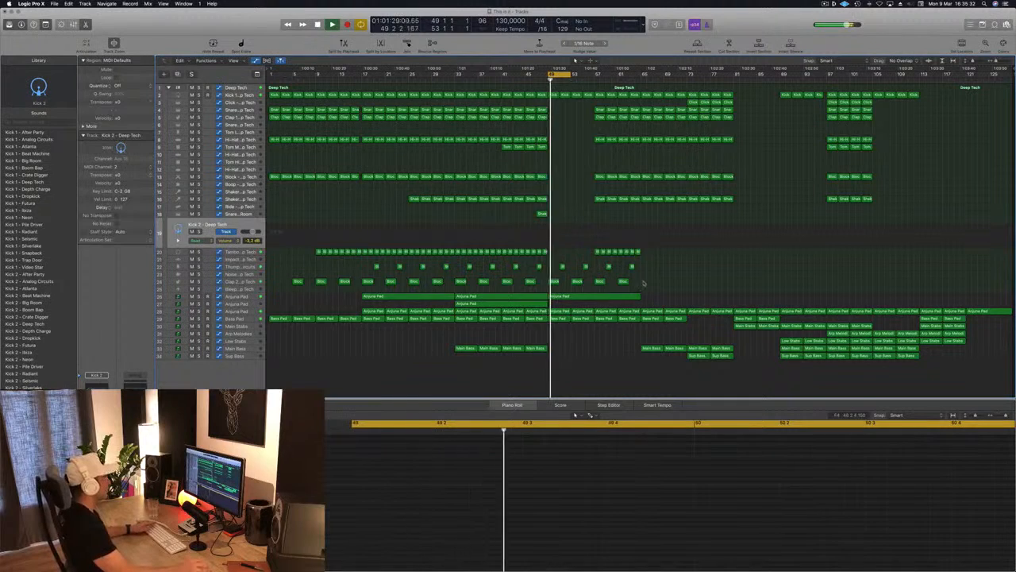
# Delete the riser region on track 26 and the Anjuna Pad regions with their automation on track 28 between bars 49 and 65
pyautogui.click(614, 298)
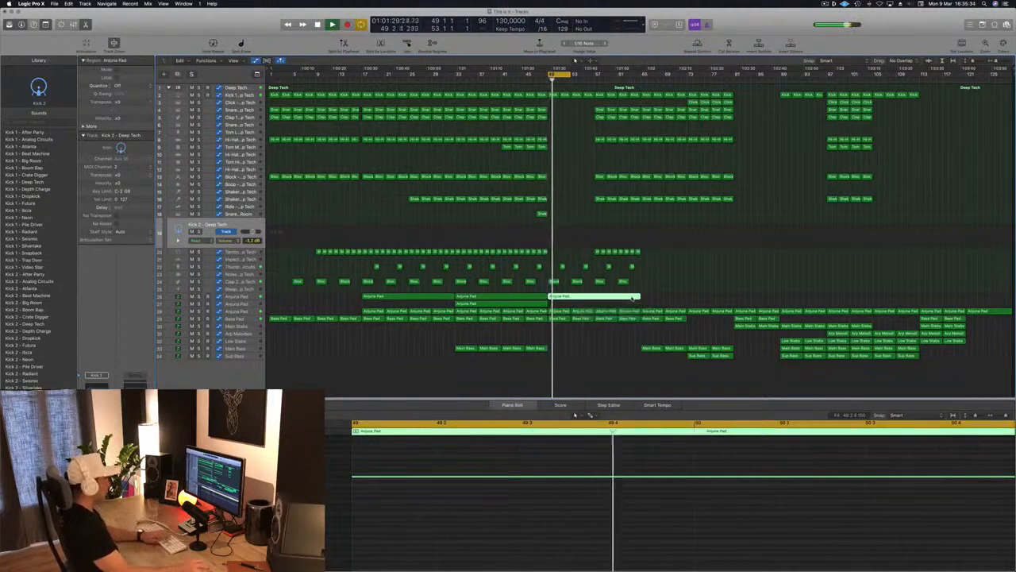
pyautogui.press('Delete')
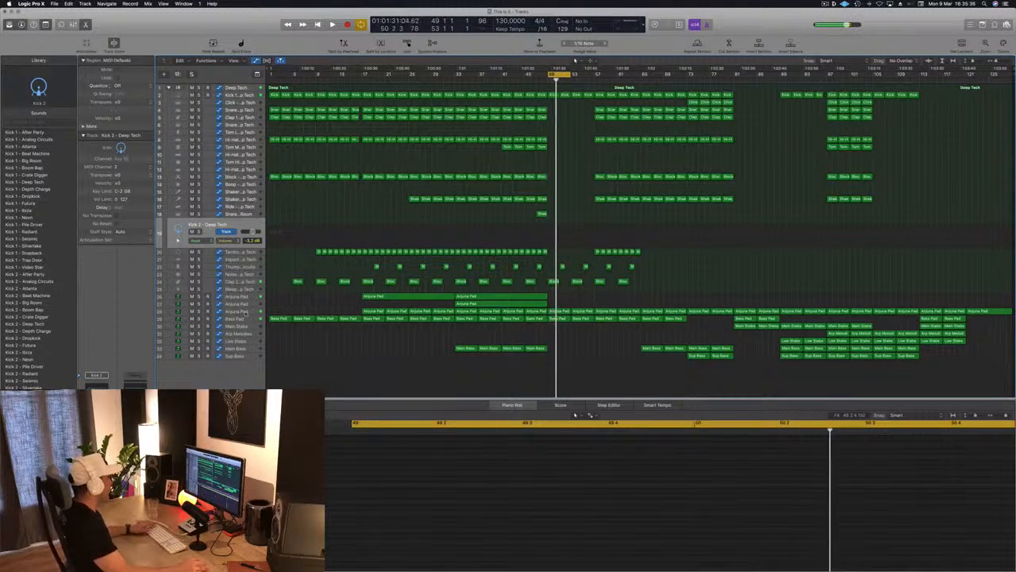
pyautogui.click(245, 312)
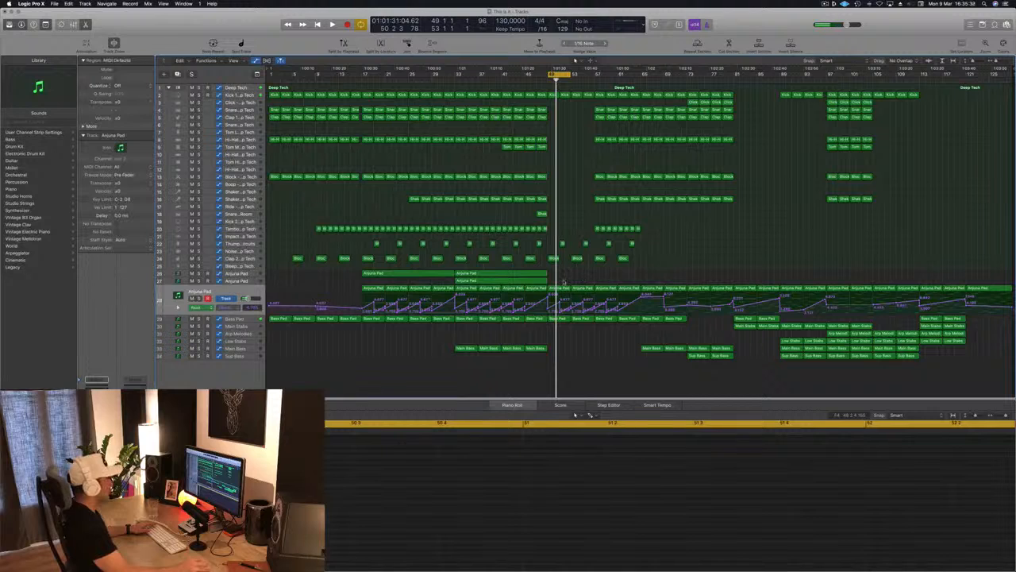
pyautogui.press('Delete')
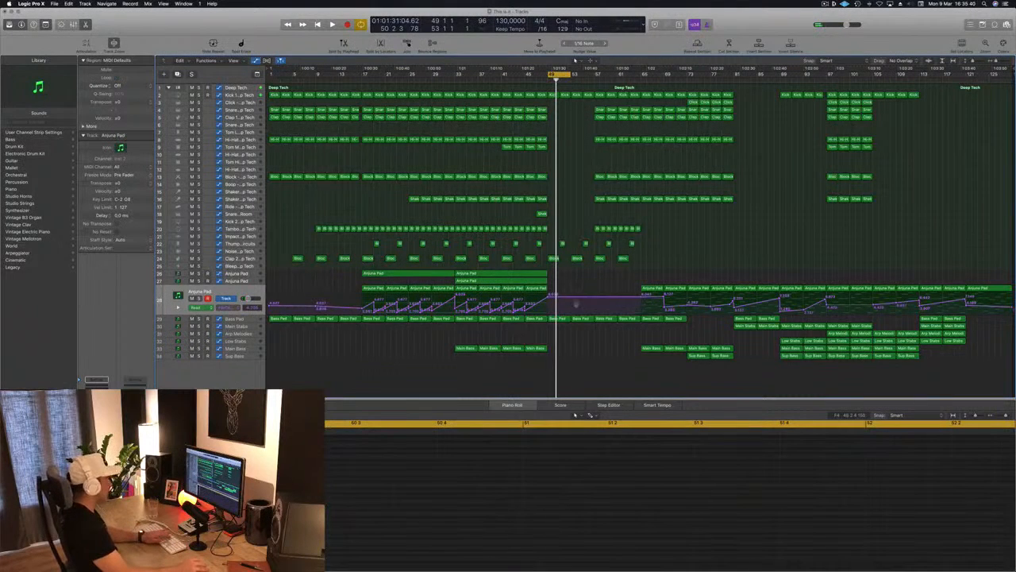
# Delete the Bass Pad regions between bars 49 and 65, and copy the Anjuna Pad and Bass Pad regions from bar 65 to bar 49
pyautogui.press('Delete')
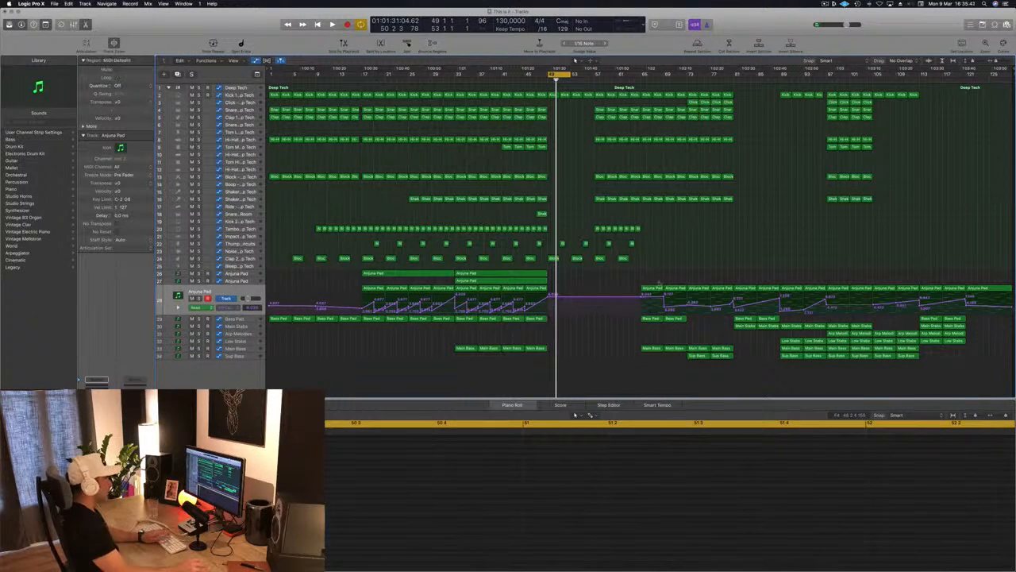
pyautogui.moveTo(673, 321); pyautogui.dragTo(561, 294)
# Copy the two Main Bass regions from bar 65 and the two Sup Bass regions from bar 73 to bar 49
pyautogui.click(657, 349)
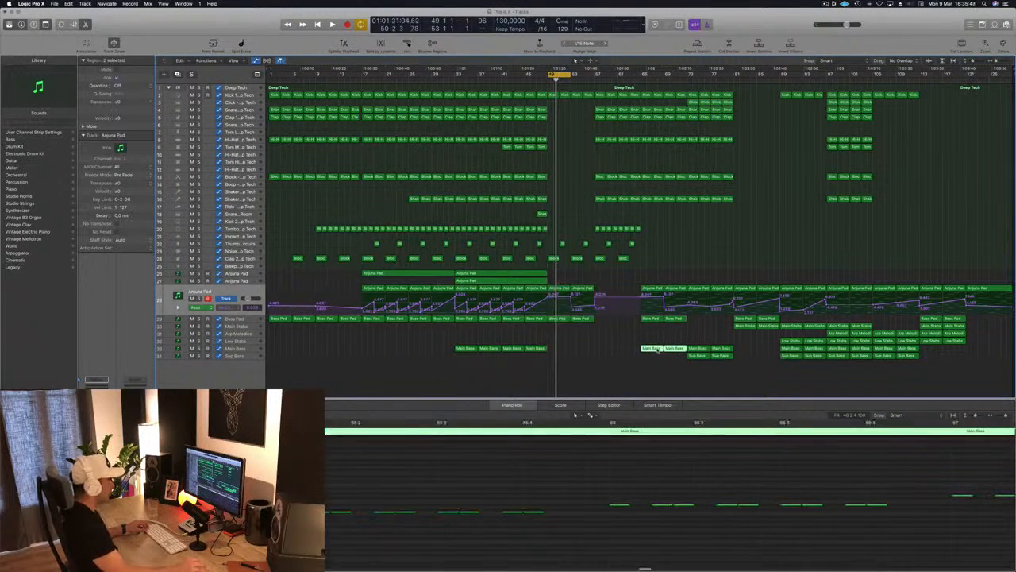
pyautogui.moveTo(657, 349); pyautogui.dragTo(558, 353)
pyautogui.click(699, 355)
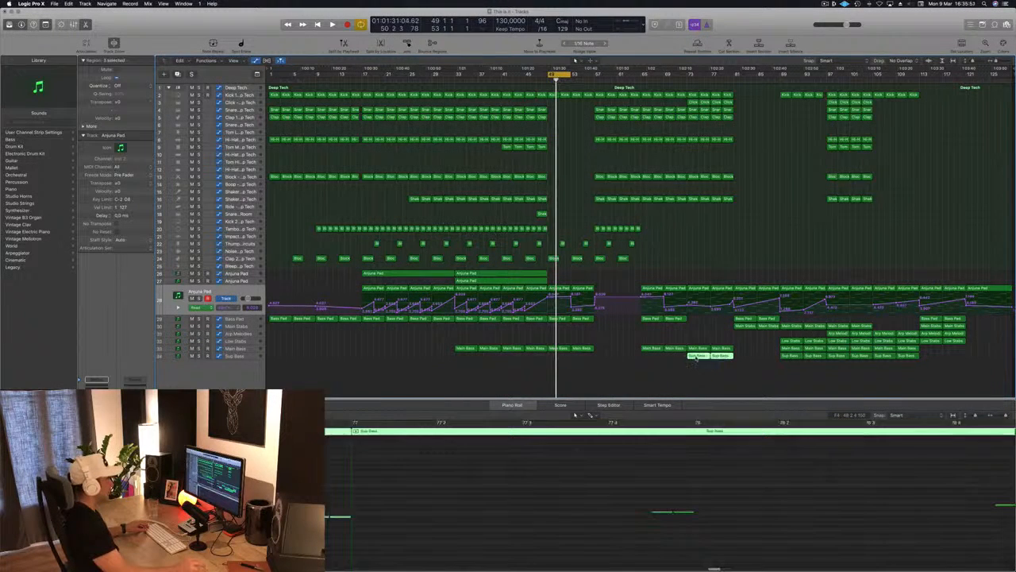
pyautogui.moveTo(697, 356); pyautogui.dragTo(557, 364)
# Audition from bar 49, drop the Anjuna Pad automation there so it rises towards bar 53, and adjust the Main Bass automation point at bar 49
pyautogui.press('space')
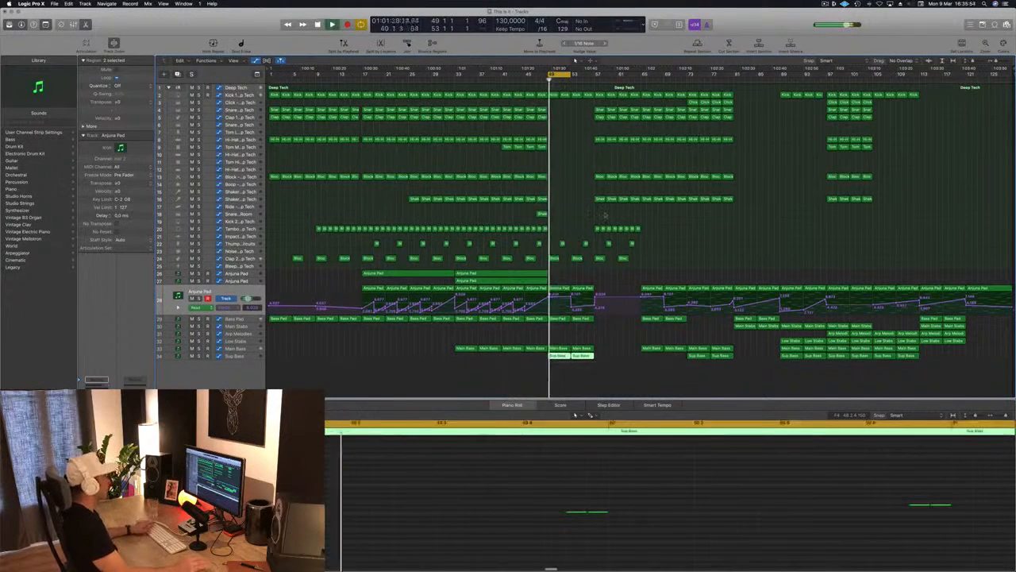
pyautogui.scroll(5, 570, 177)
pyautogui.scroll(-2, 571, 180)
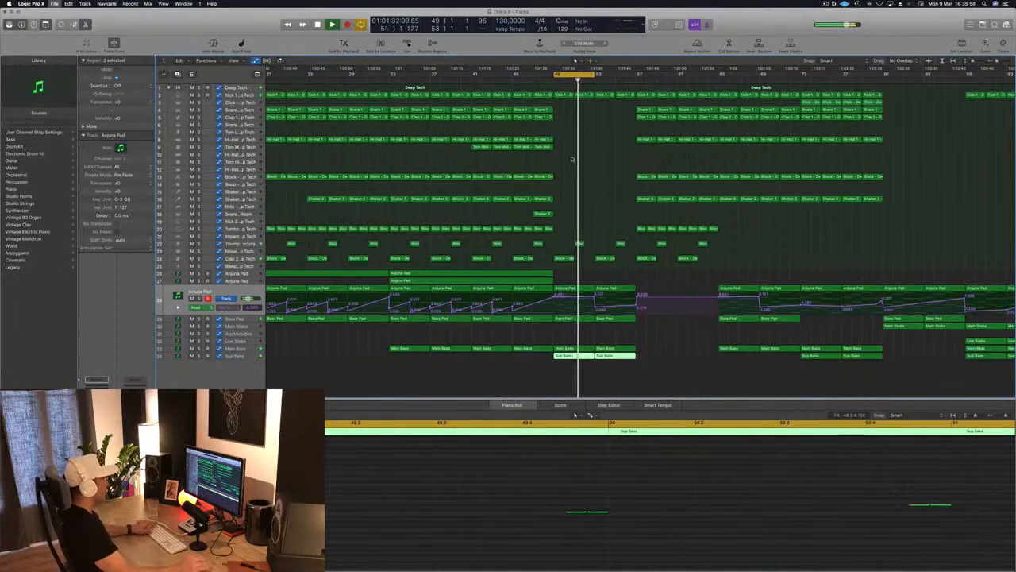
pyautogui.press('space')
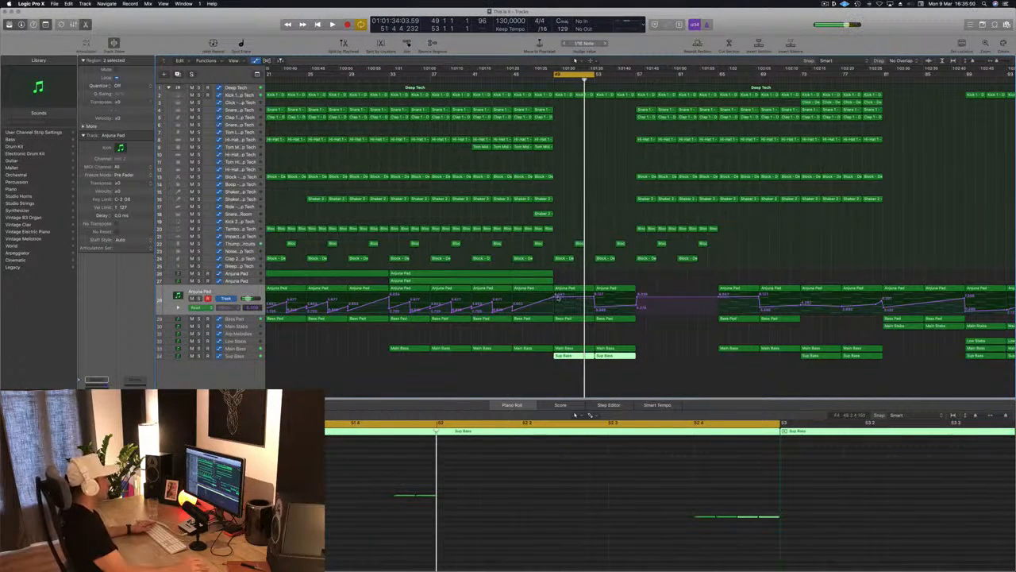
pyautogui.click(558, 297)
pyautogui.moveTo(557, 305); pyautogui.dragTo(558, 312)
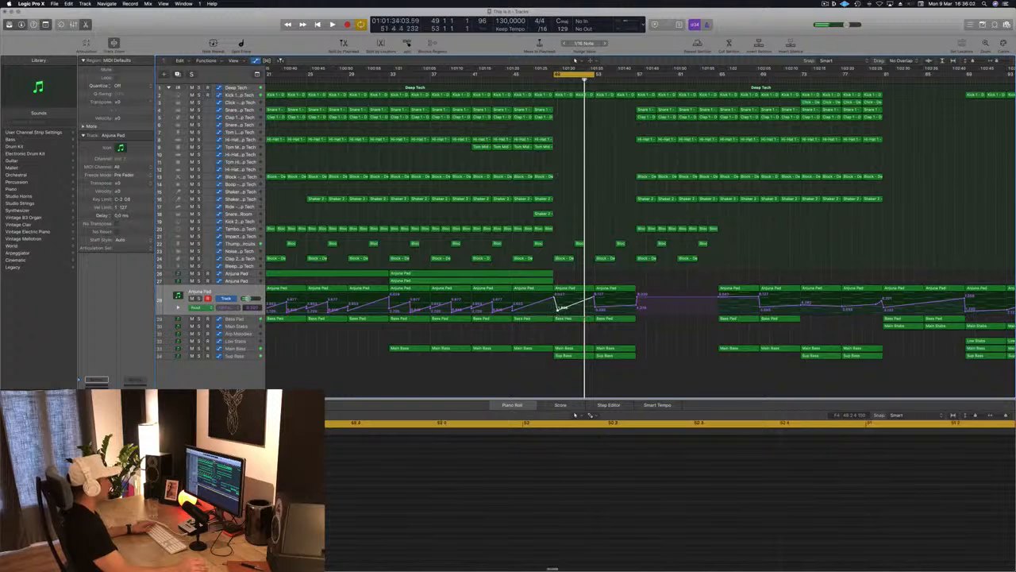
pyautogui.click(558, 307)
pyautogui.press('space')
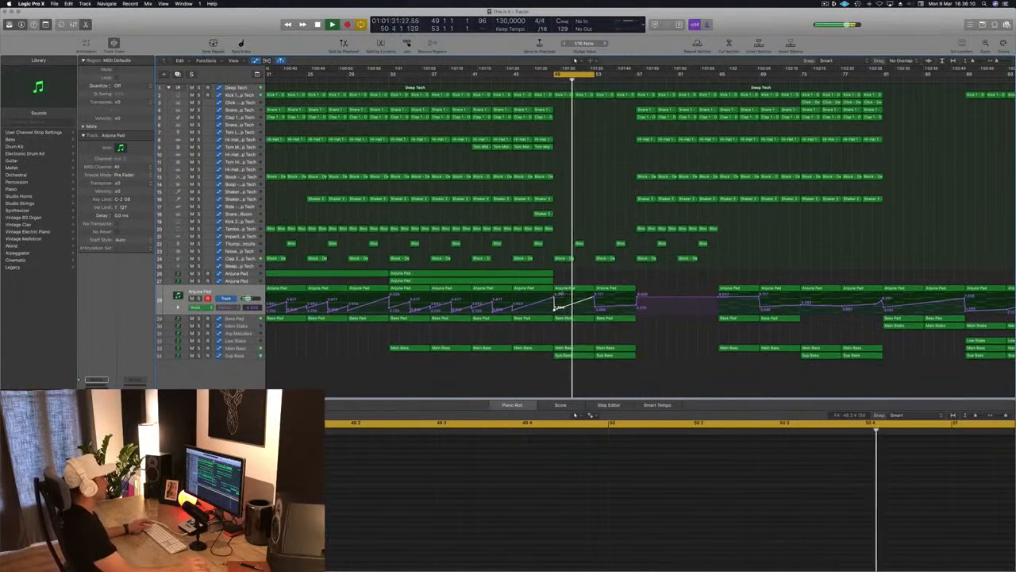
pyautogui.click(576, 349)
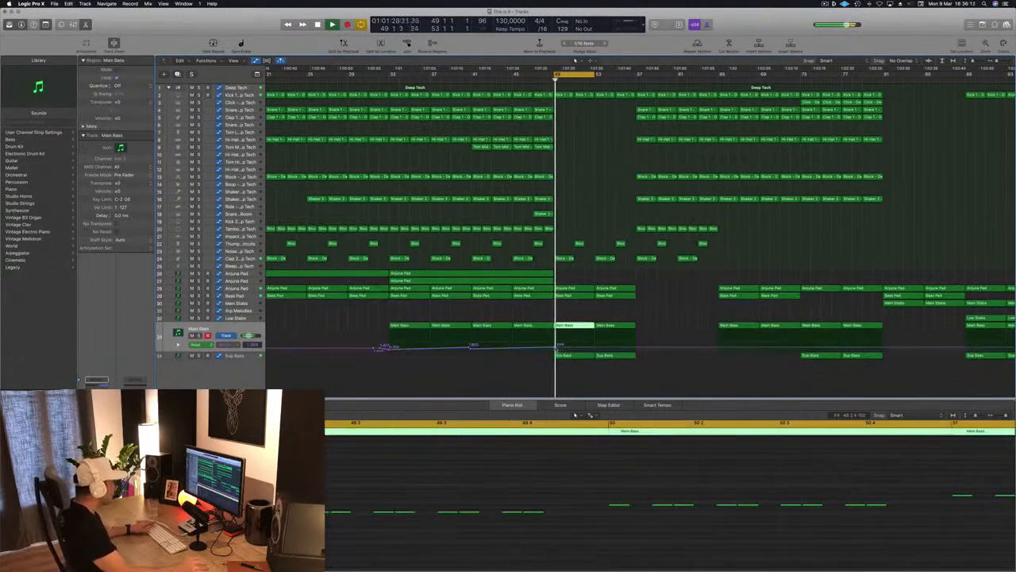
pyautogui.click(554, 347)
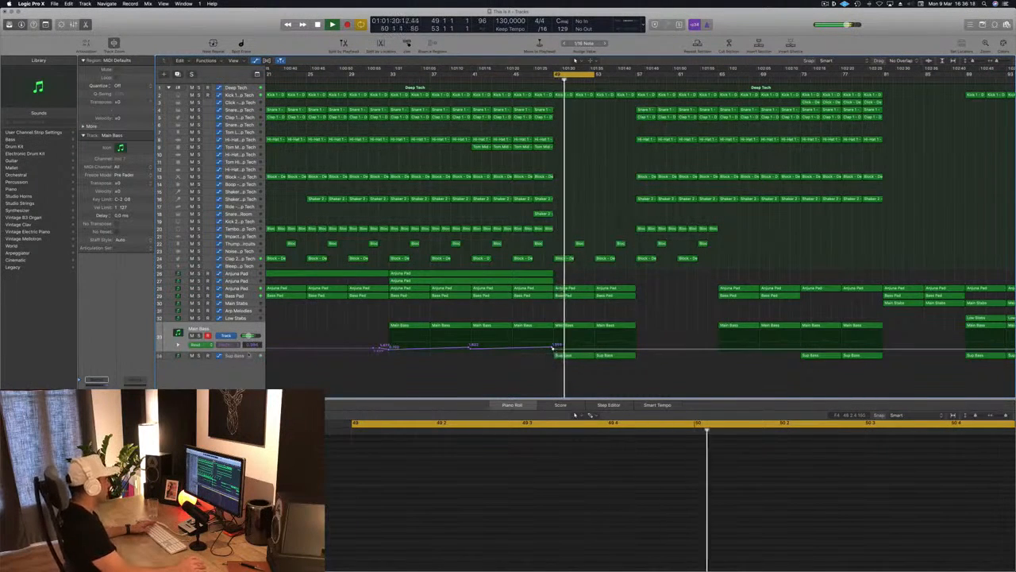
# Check the Channel EQ on the Sup Bass track and save the project
pyautogui.click(248, 354)
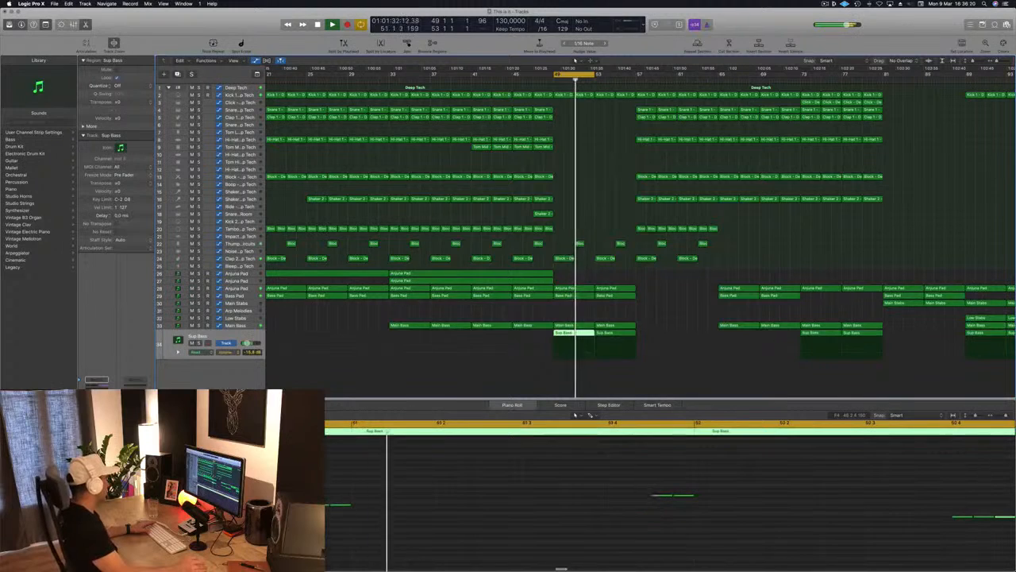
pyautogui.click(97, 396)
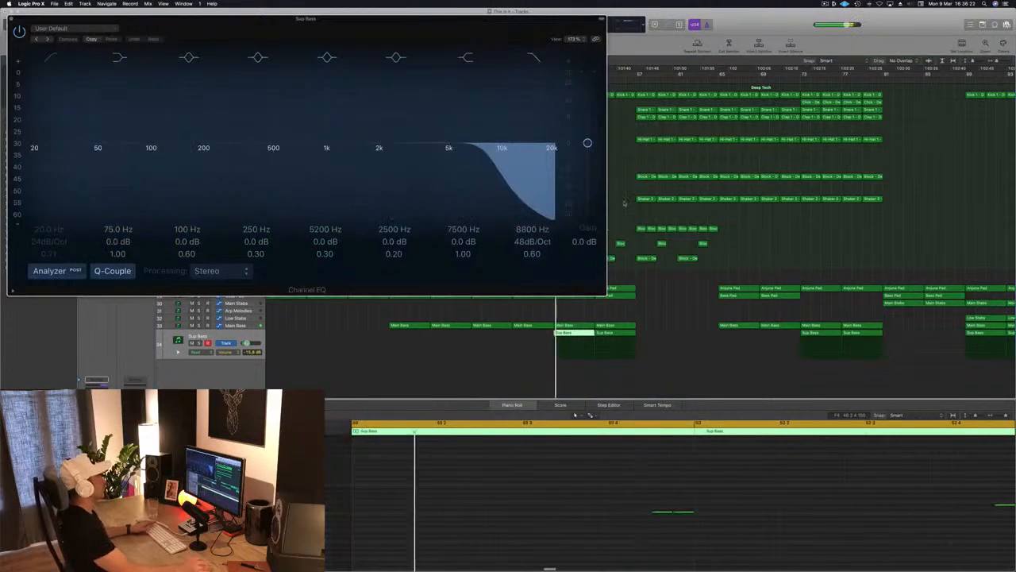
pyautogui.click(11, 19)
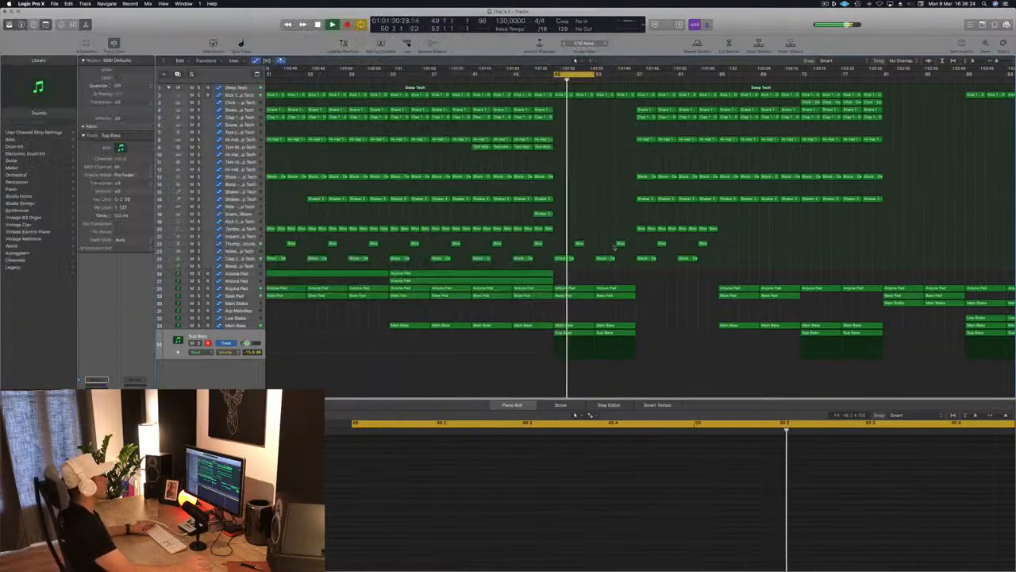
pyautogui.press('super+s')
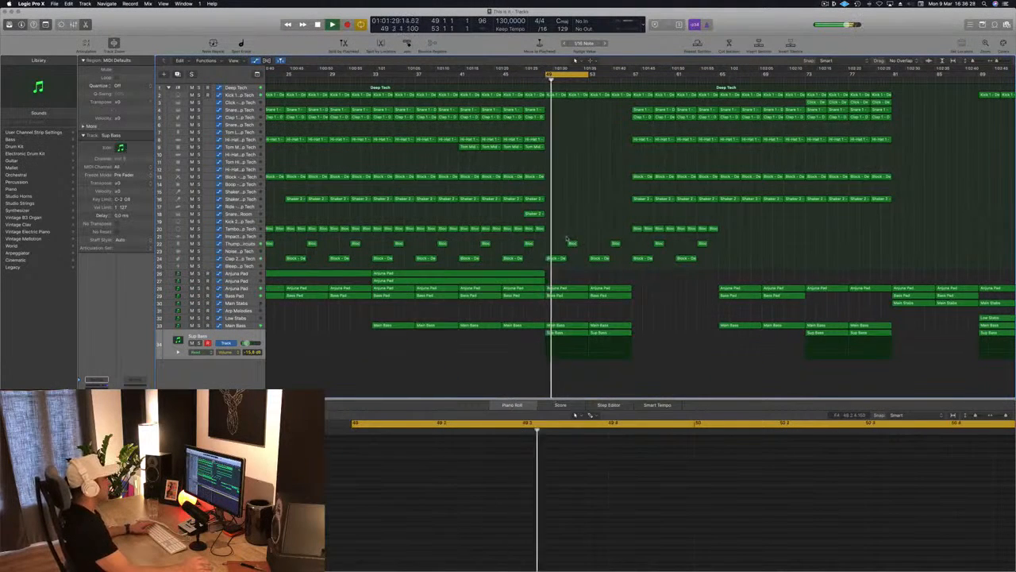
# Delete the track 22 percussion regions between bars 49 and 57, and extend the cycle to bar 57 to audition the section
pyautogui.moveTo(574, 238); pyautogui.dragTo(613, 252)
pyautogui.press('Delete')
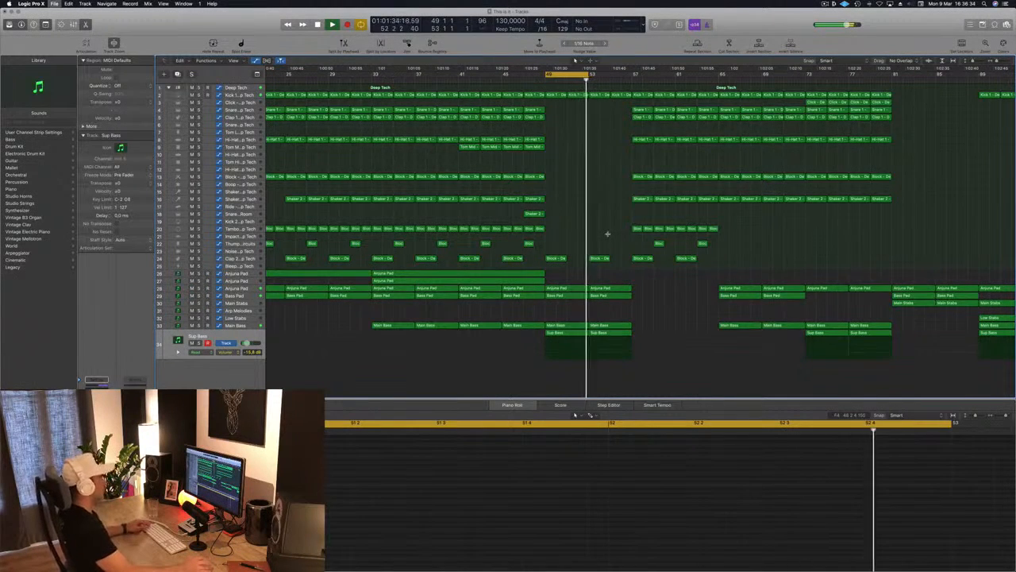
pyautogui.scroll(-3, 608, 238)
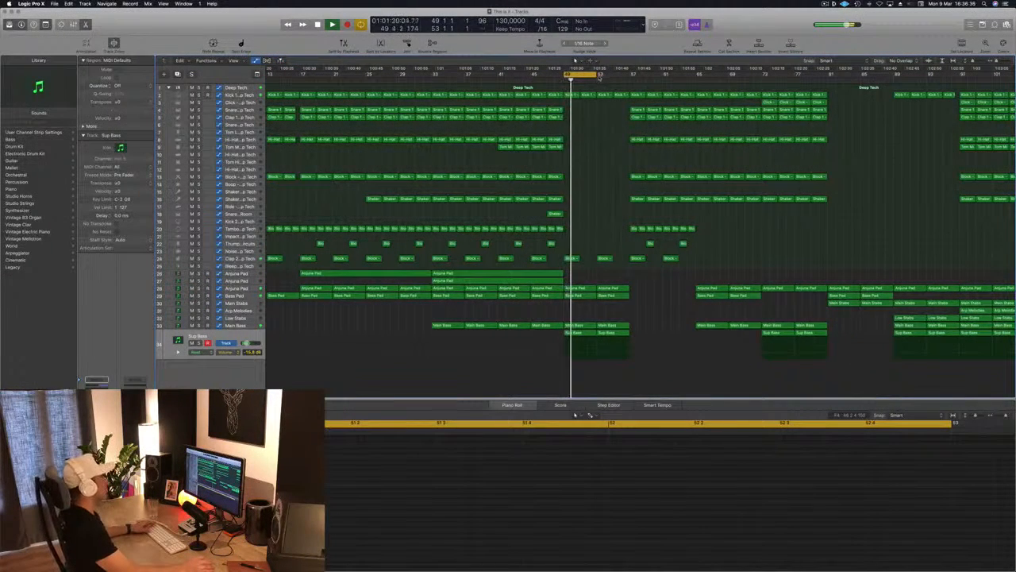
pyautogui.moveTo(597, 75); pyautogui.dragTo(630, 76)
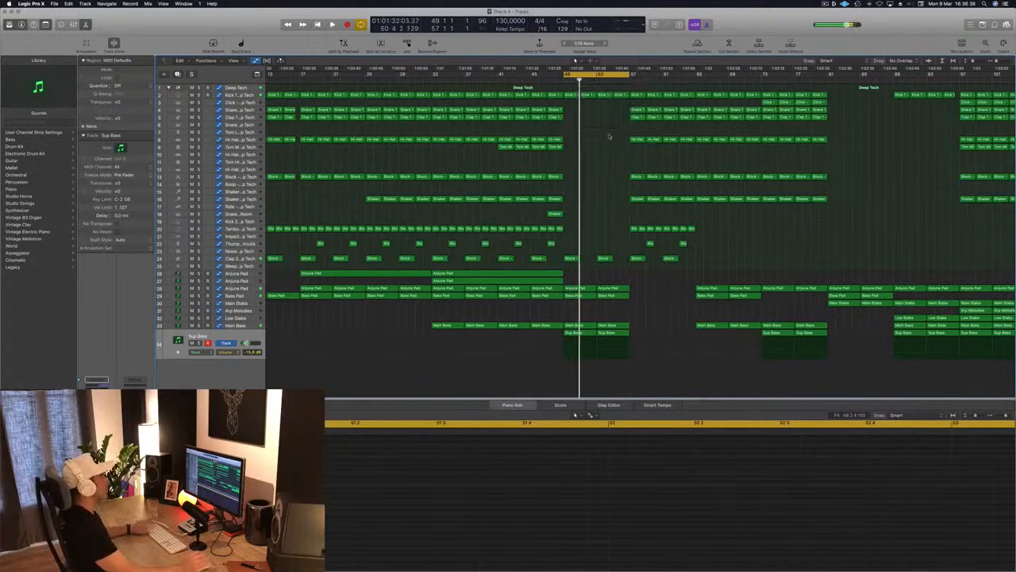
pyautogui.press('space')
pyautogui.press('space')
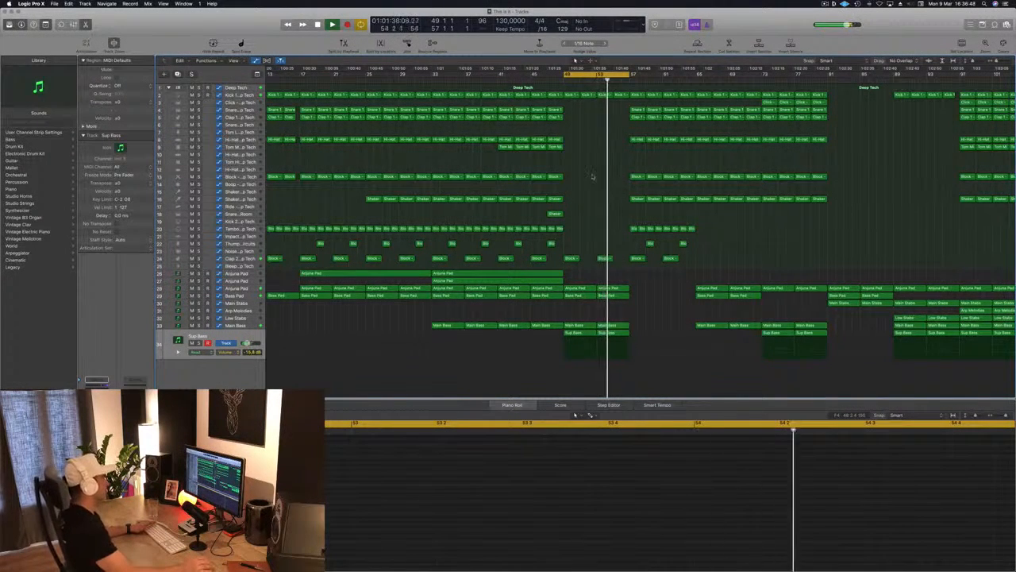
pyautogui.press('space')
pyautogui.press('space')
# Reshape the Anjuna Pad automation at bar 53 so it falls gradually towards bar 57, and listen from bar 49
pyautogui.click(237, 288)
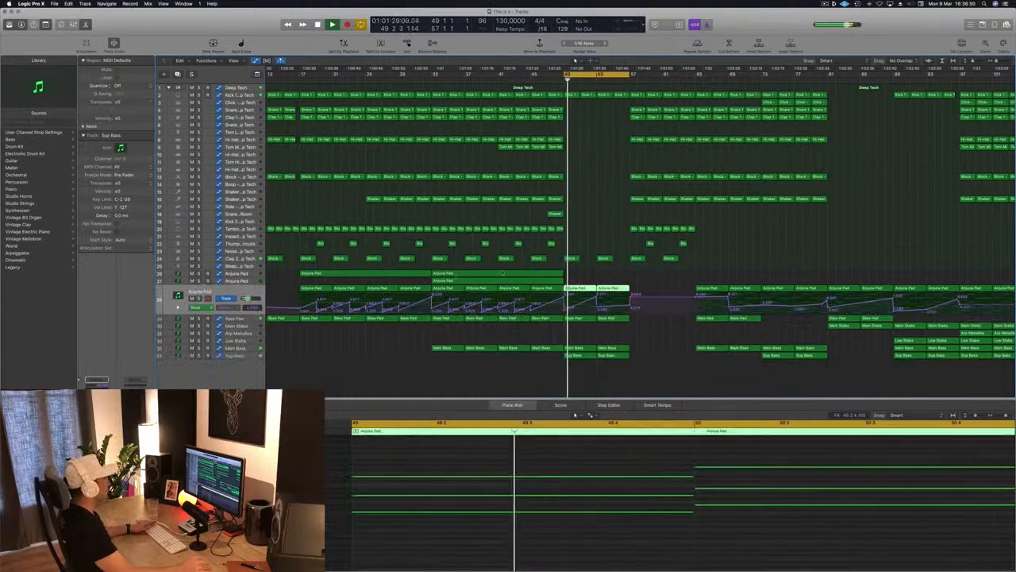
pyautogui.press('space')
pyautogui.moveTo(598, 303); pyautogui.dragTo(599, 299)
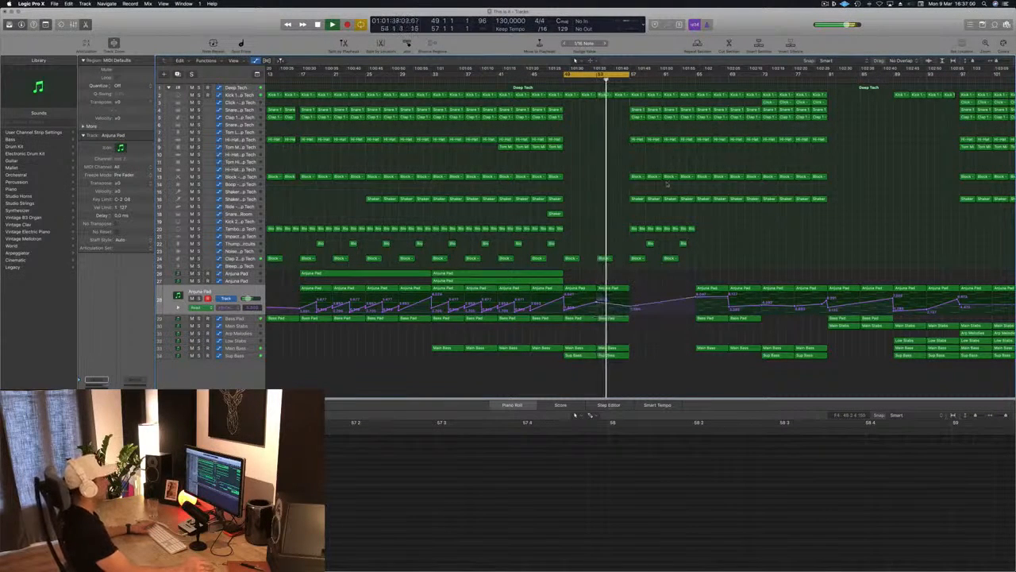
pyautogui.press('Return')
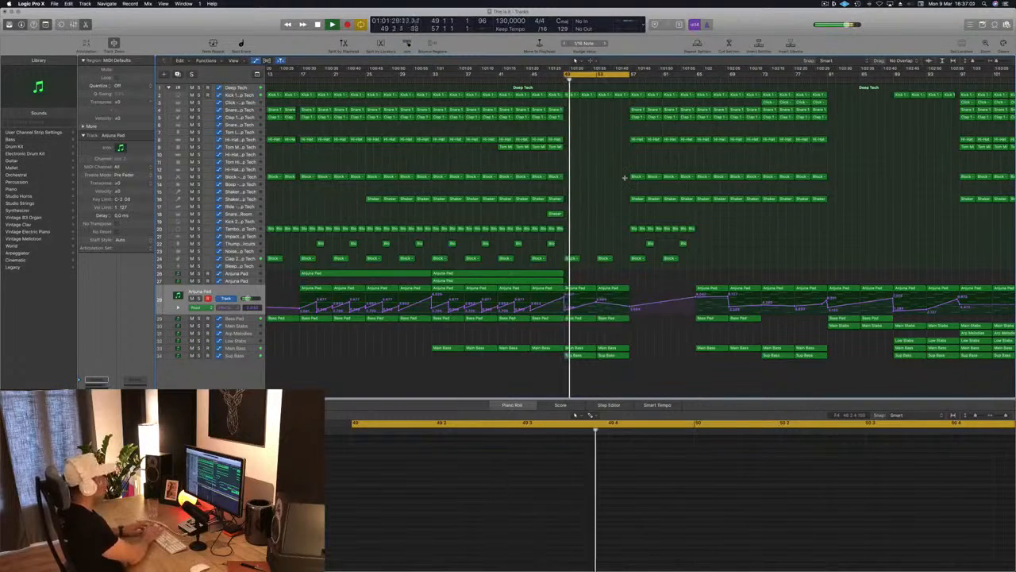
# Repeat the bars 49–57 section three times so it runs to bar 81, and save the project
pyautogui.press('ctrl+super+r')
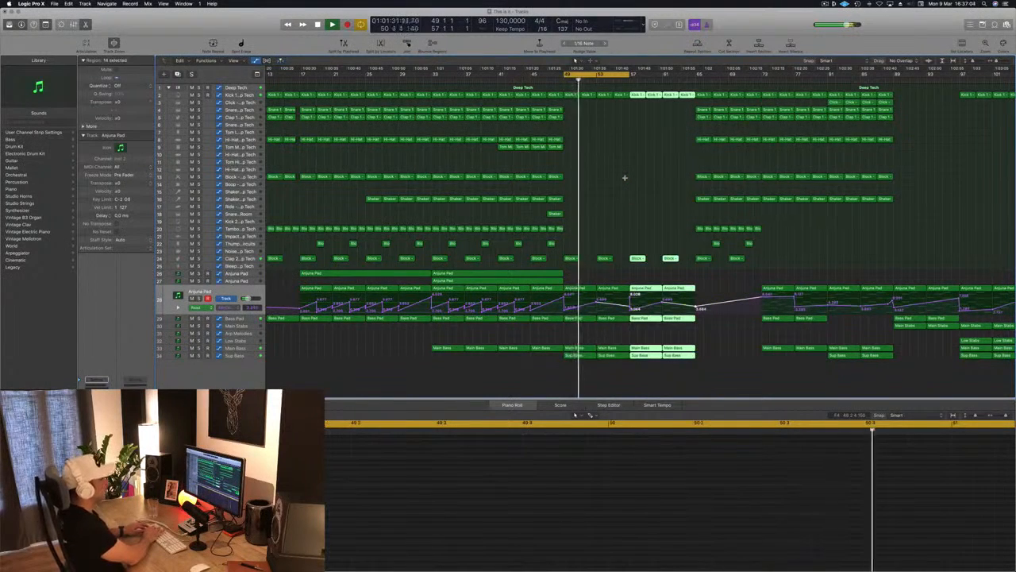
pyautogui.press('ctrl+super+r')
pyautogui.press('ctrl+super+r')
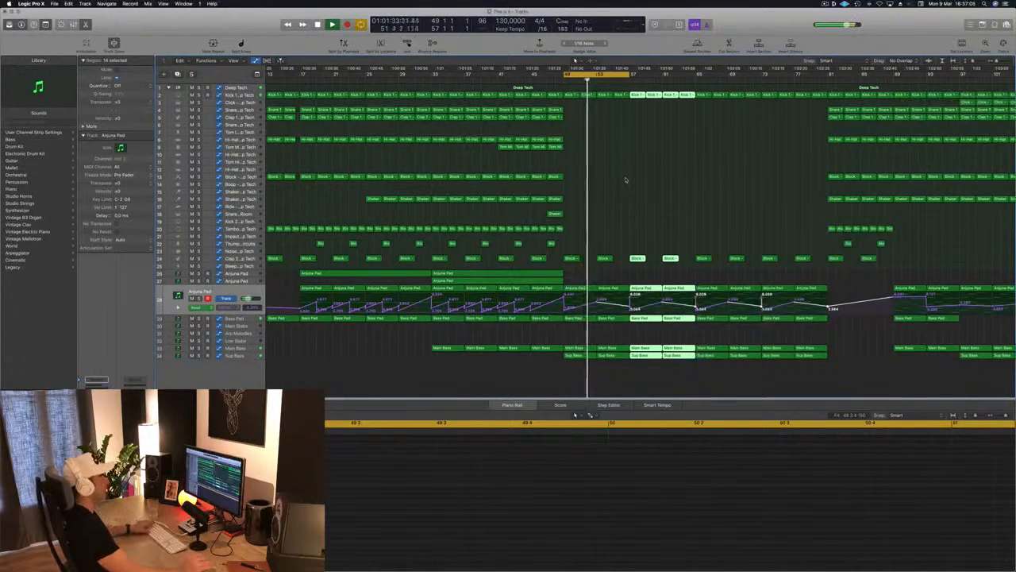
pyautogui.press('space')
pyautogui.press('space')
pyautogui.click(625, 178)
pyautogui.press('super+s')
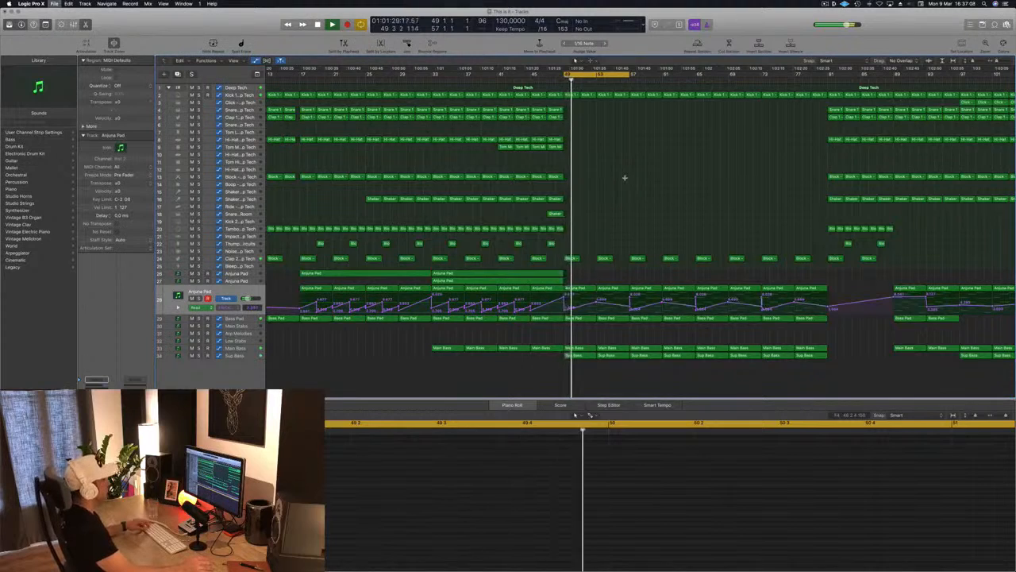
# Duplicate the Arp Melodies track with its settings and move the arp region from bar 121 to bar 49 on the new track
pyautogui.press('super+Left')
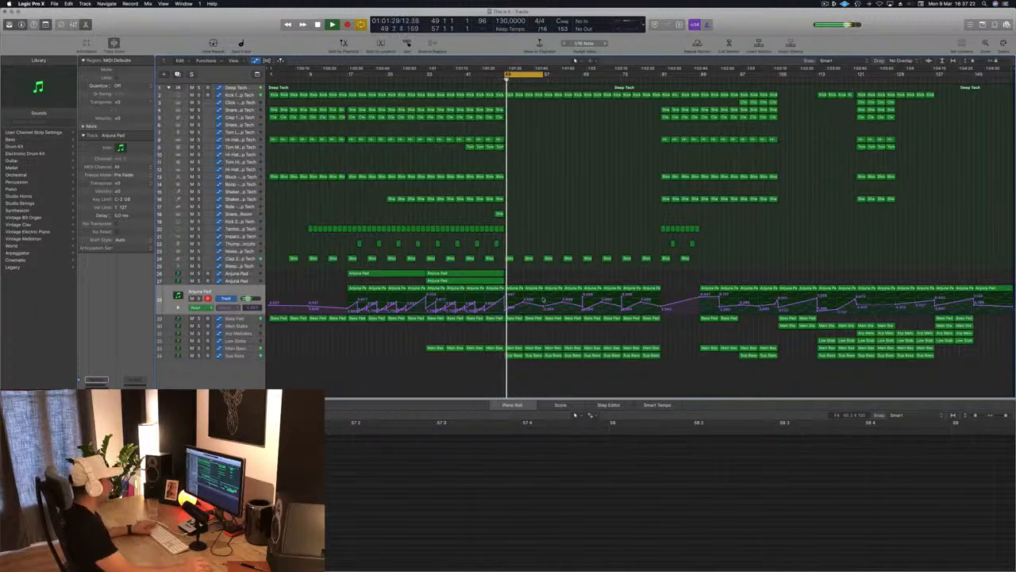
pyautogui.press('space')
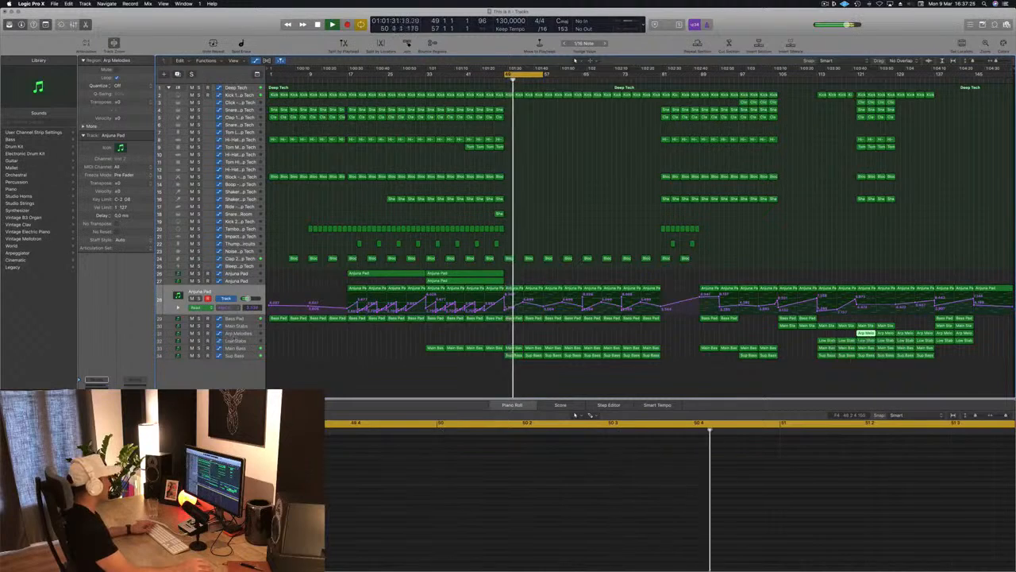
pyautogui.click(827, 329)
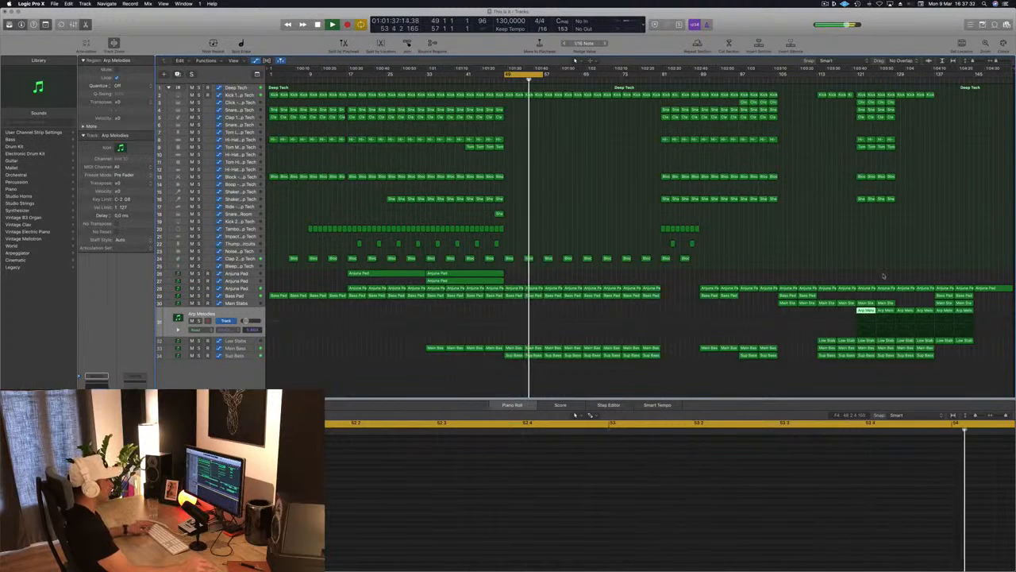
pyautogui.press('super+d')
pyautogui.moveTo(863, 311); pyautogui.dragTo(513, 323)
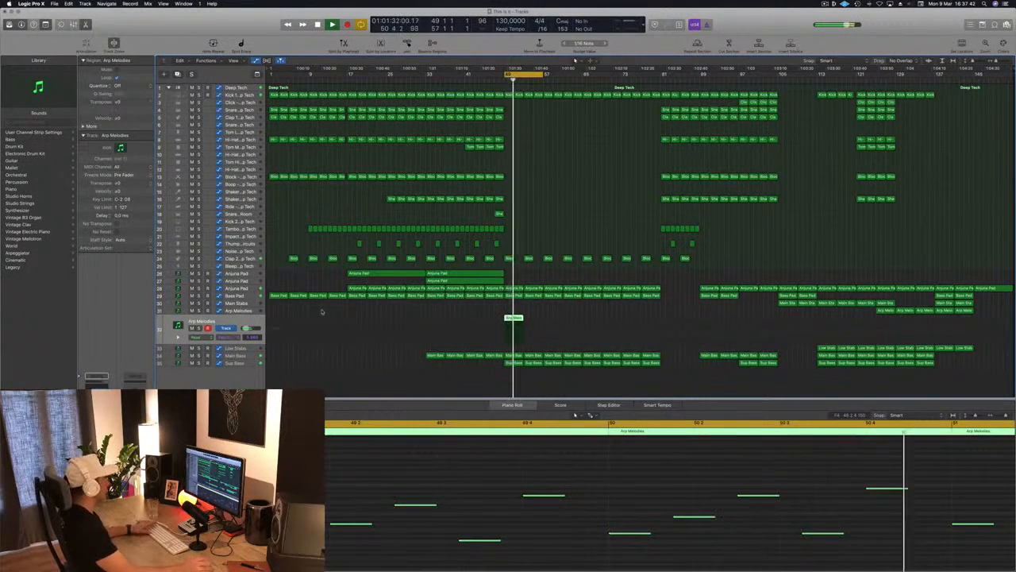
# Adjust the filter cutoff in Sylenth1 on the new Arp Melodies track while auditioning the arp with the cycled section
pyautogui.click(96, 409)
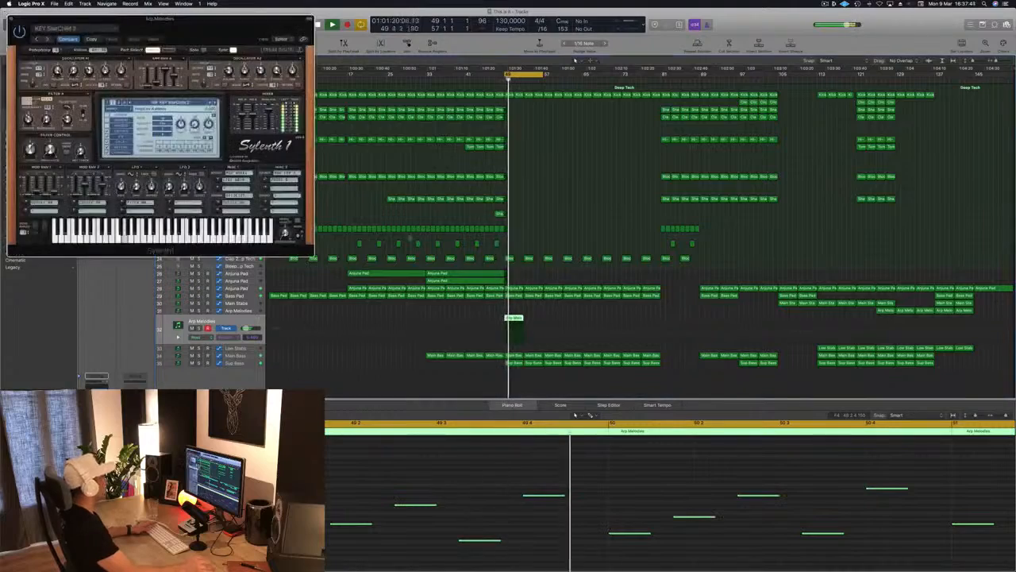
pyautogui.moveTo(173, 19); pyautogui.dragTo(737, 130)
pyautogui.press('space')
pyautogui.press('space')
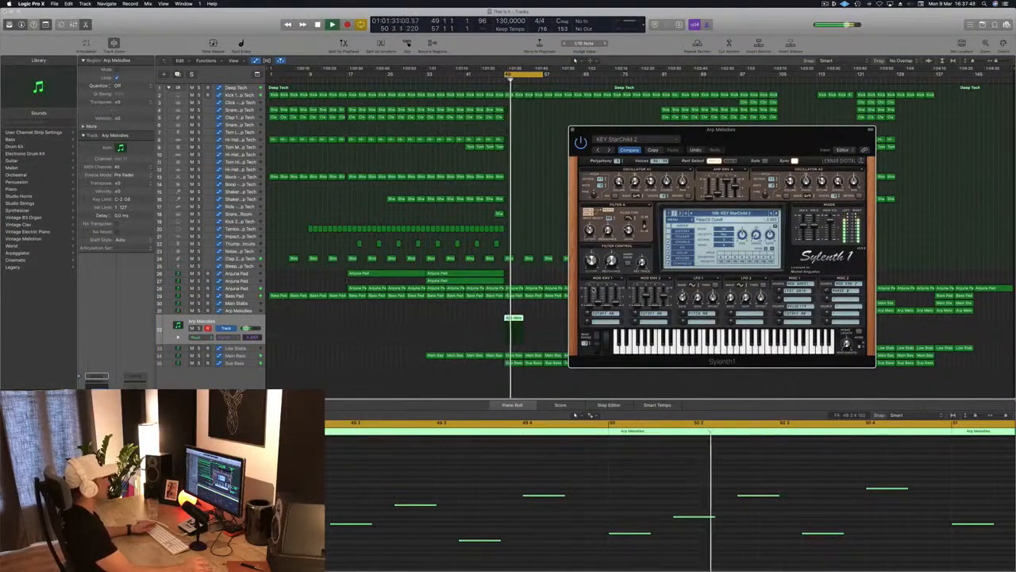
pyautogui.moveTo(565, 134); pyautogui.dragTo(656, 146)
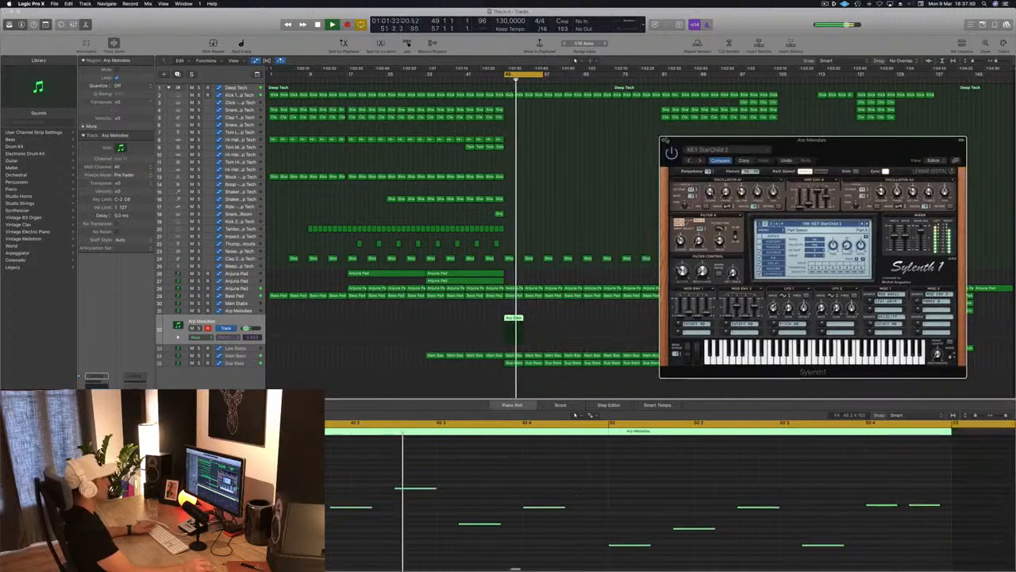
pyautogui.click(663, 140)
pyautogui.press('space')
pyautogui.press('space')
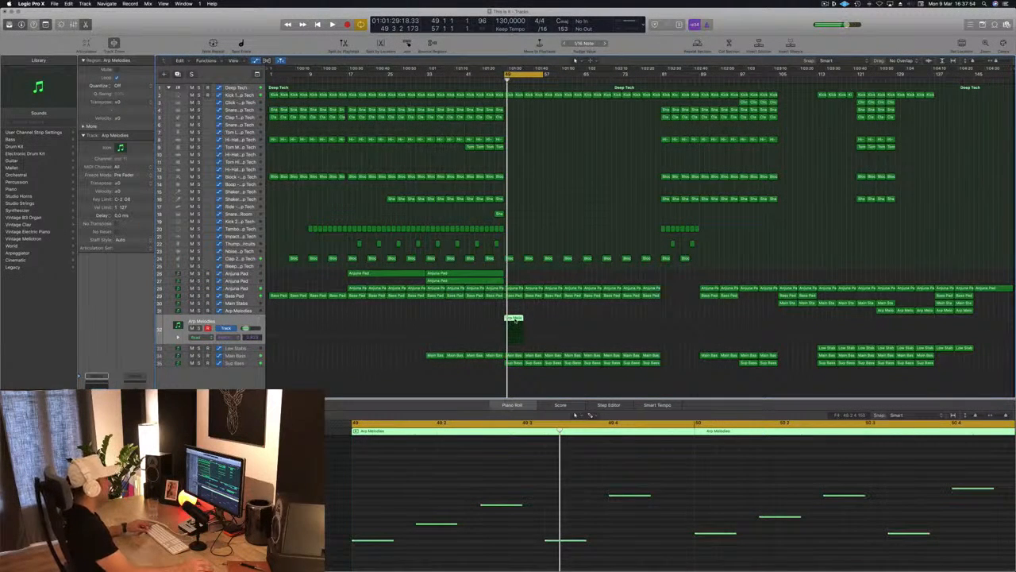
# Copy the Arp Melodies region along the new track to fill bars 49 to 81
pyautogui.moveTo(515, 320); pyautogui.dragTo(590, 322)
pyautogui.keyDown('shift'); pyautogui.click(512, 320); pyautogui.keyUp('shift')
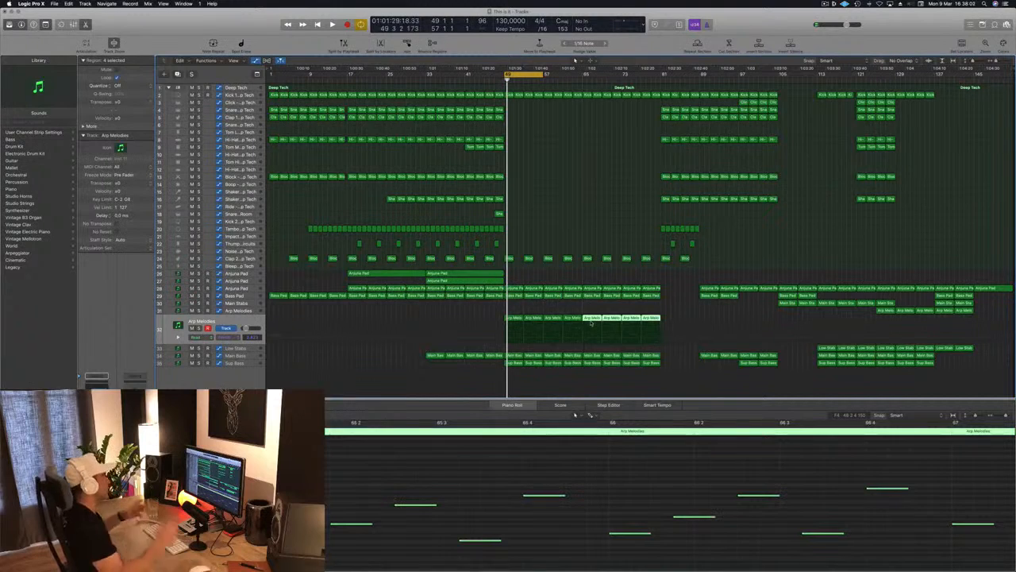
pyautogui.click(591, 221)
# Add a lower filter cutoff automation point at bar 49 on the new Arp Melodies track and set its automation mode to Read
pyautogui.press('space')
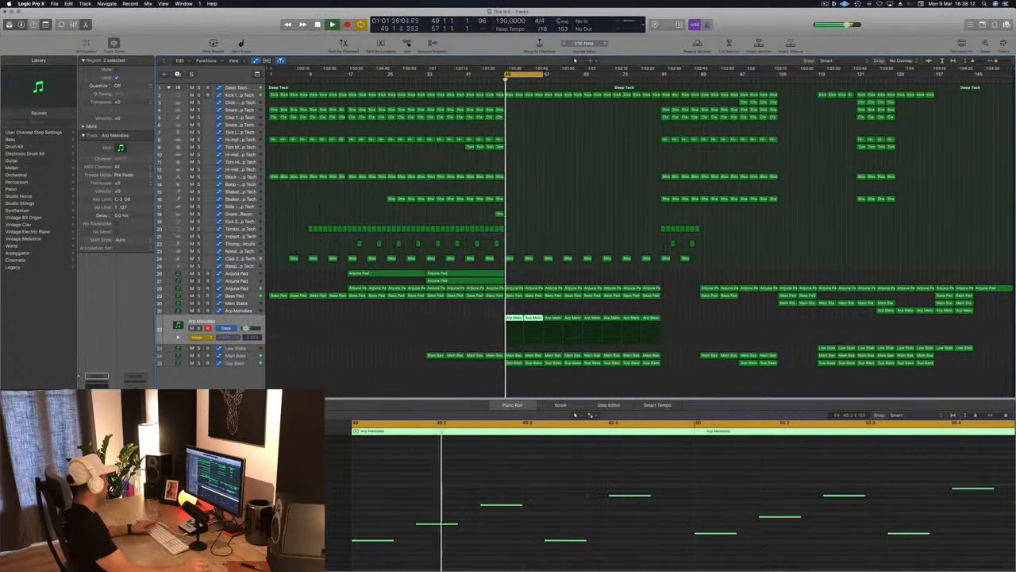
pyautogui.press('v')
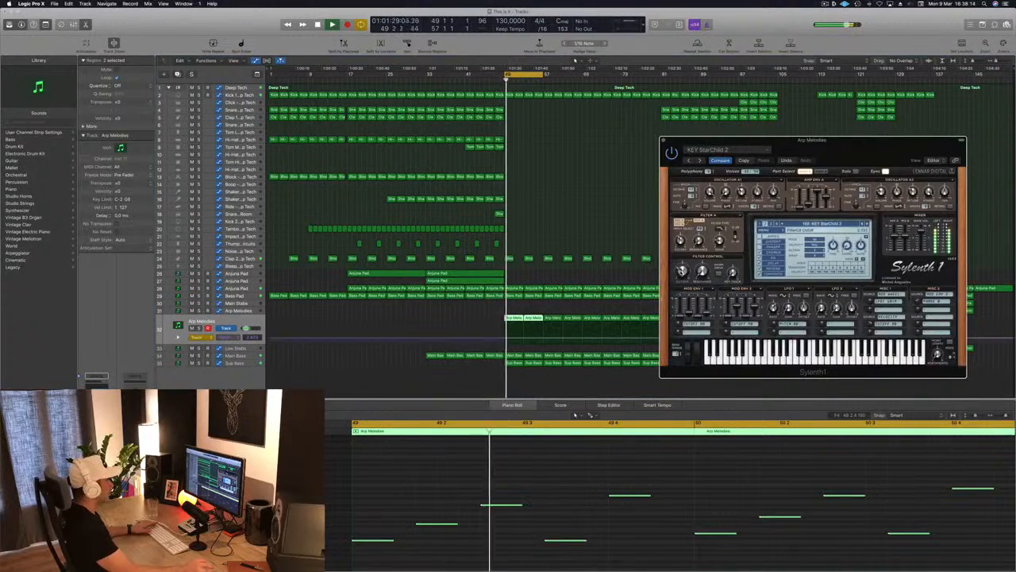
pyautogui.press('v')
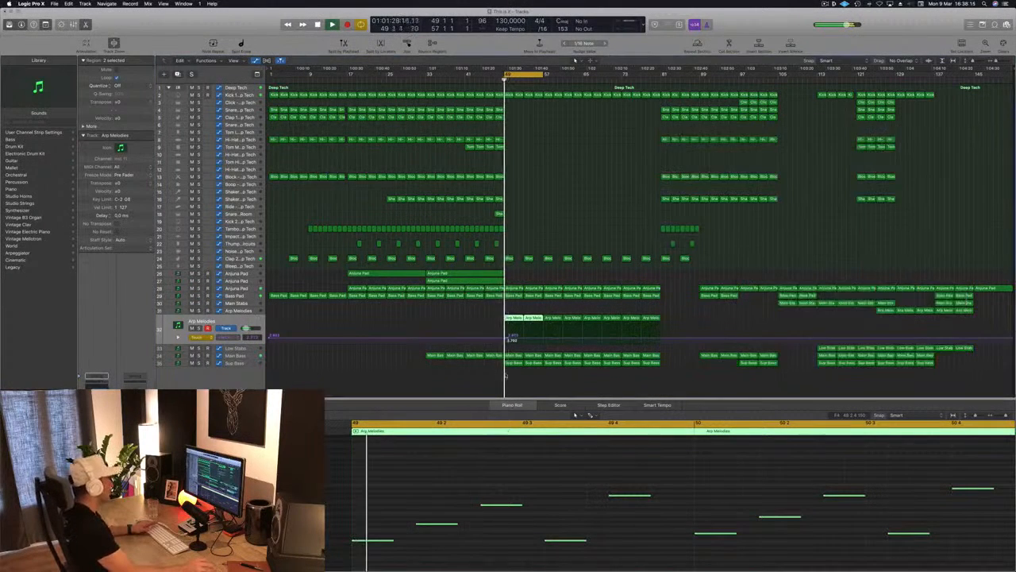
pyautogui.click(506, 338)
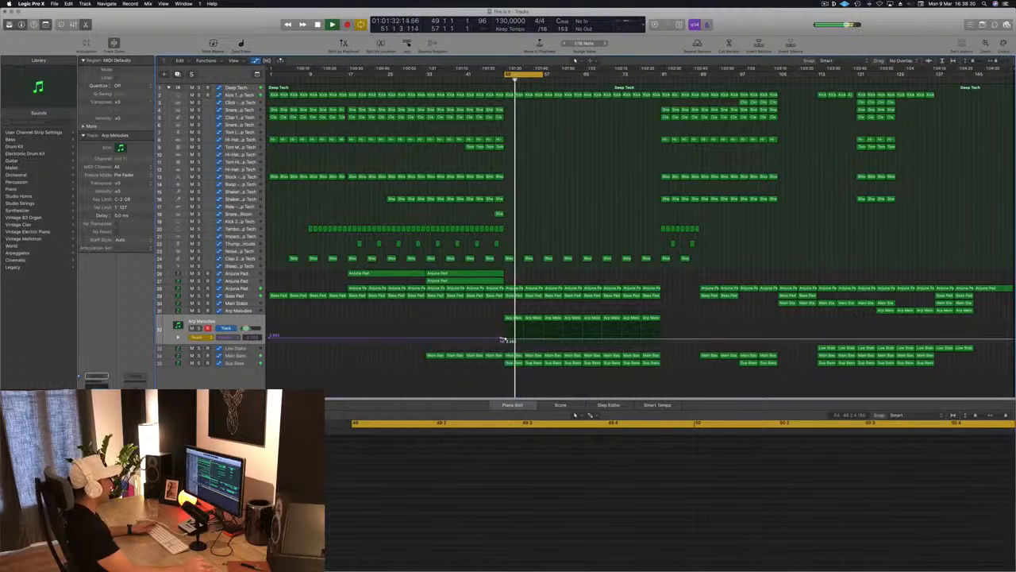
pyautogui.click(272, 336)
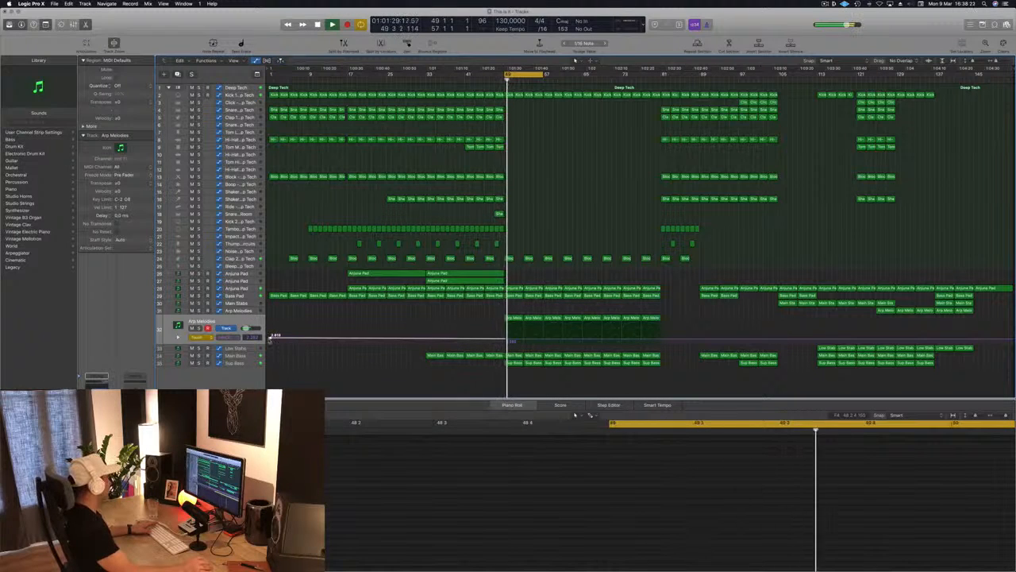
pyautogui.click(194, 337)
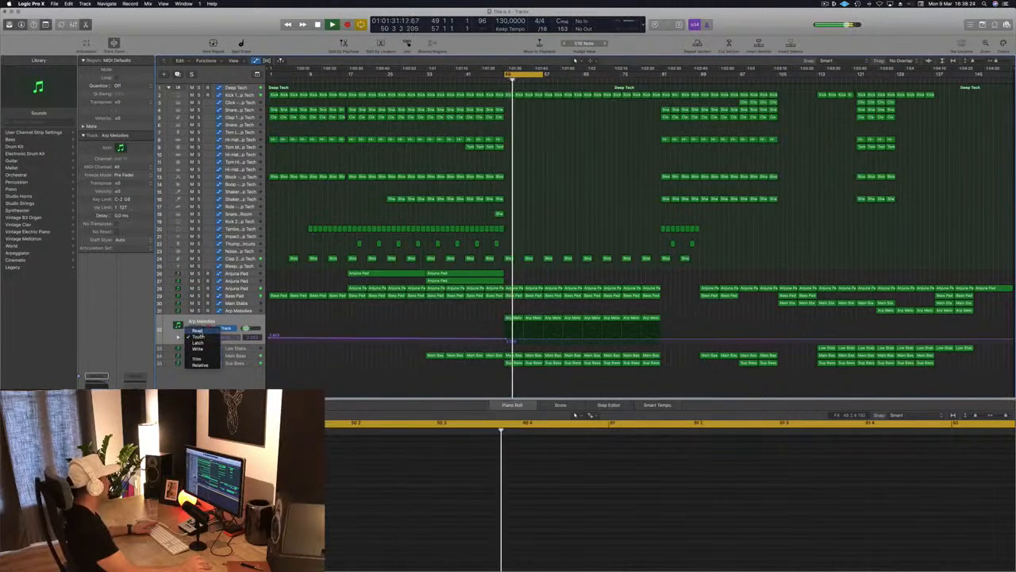
pyautogui.click(196, 330)
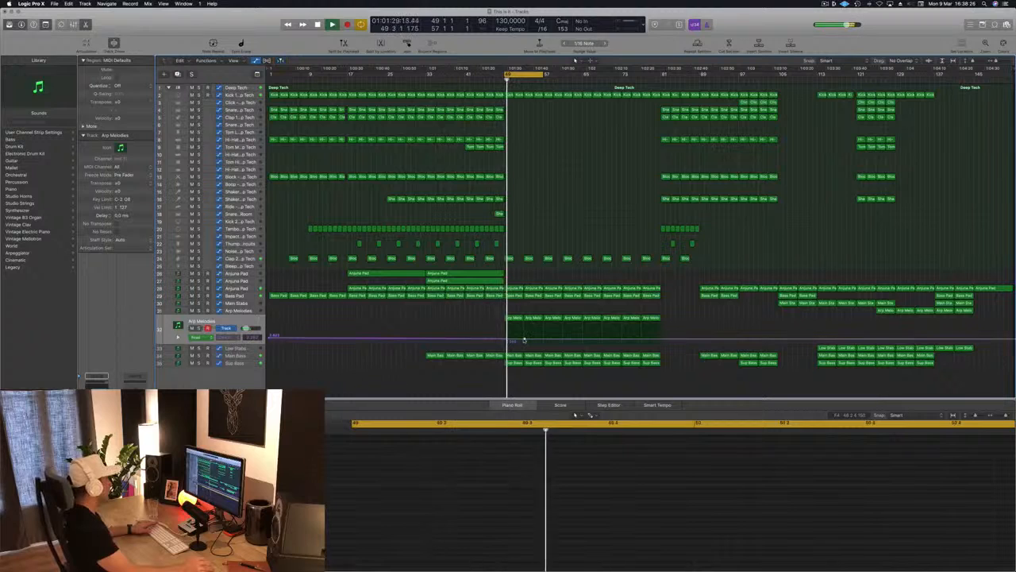
# Ramp the Arp Melodies filter cutoff automation up to about 2.82 at bar 57, then fine-tune the starting point at bar 49
pyautogui.moveTo(525, 341); pyautogui.dragTo(524, 338)
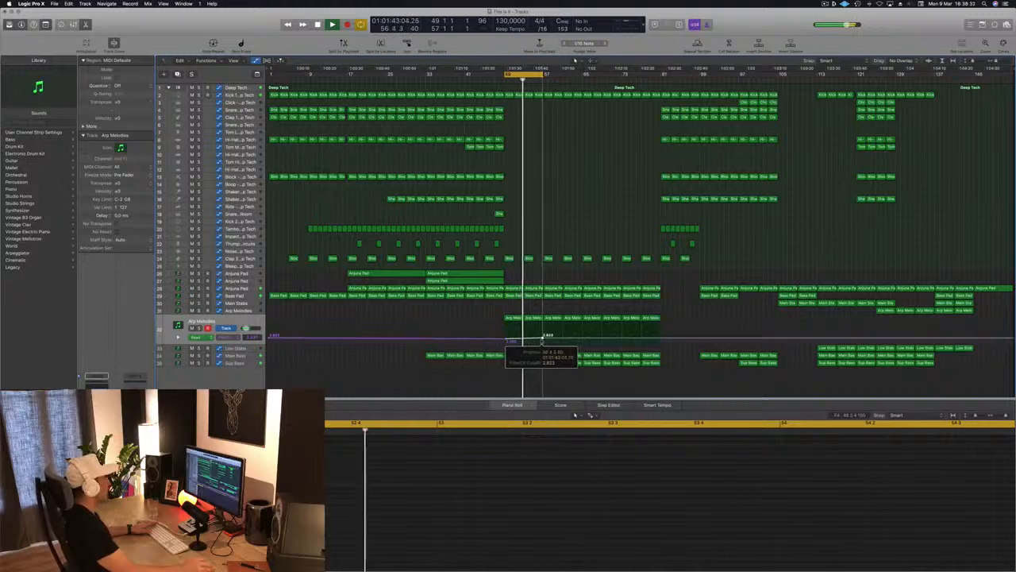
pyautogui.moveTo(542, 342); pyautogui.dragTo(543, 339)
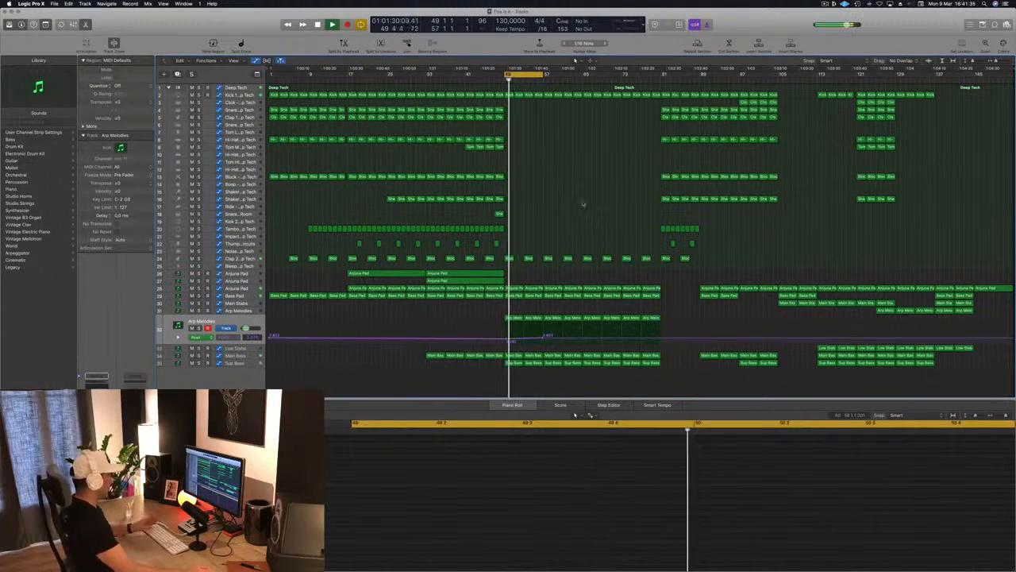
pyautogui.press('space')
pyautogui.press('space')
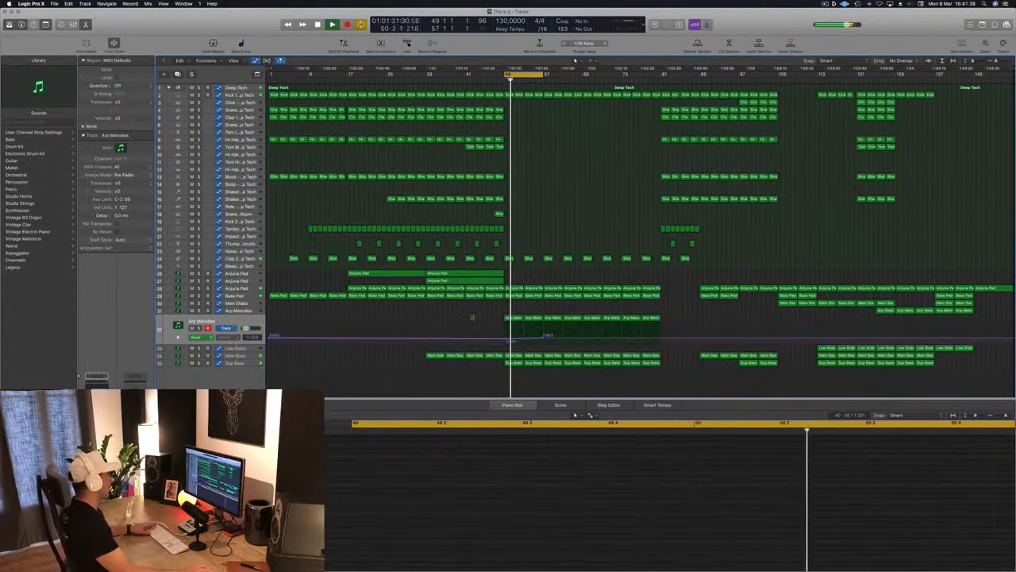
pyautogui.moveTo(506, 340); pyautogui.dragTo(506, 339)
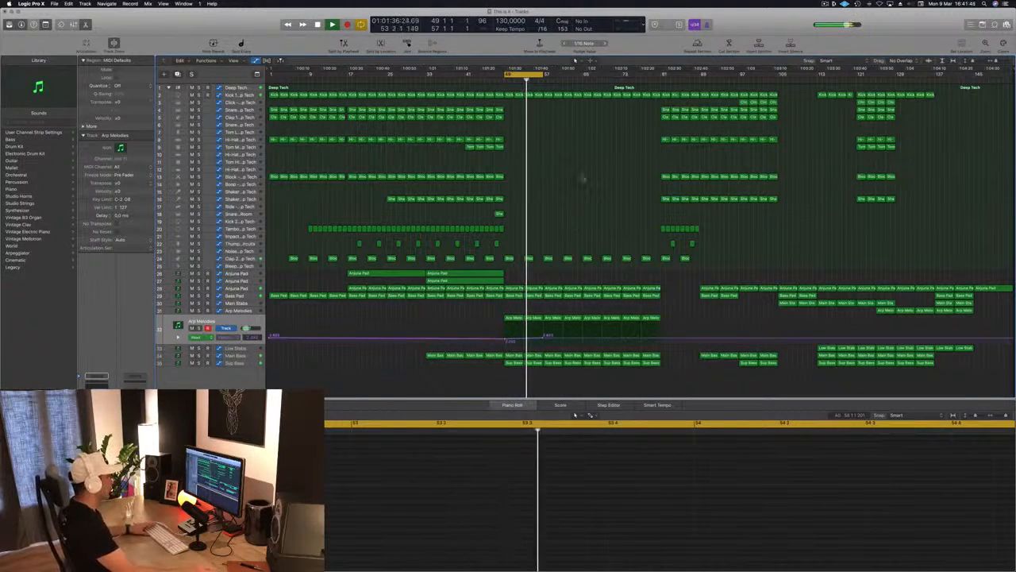
# Extend the cycle range to bar 65 and delete the Clap 2 track's region at bar 57
pyautogui.moveTo(543, 75); pyautogui.dragTo(586, 76)
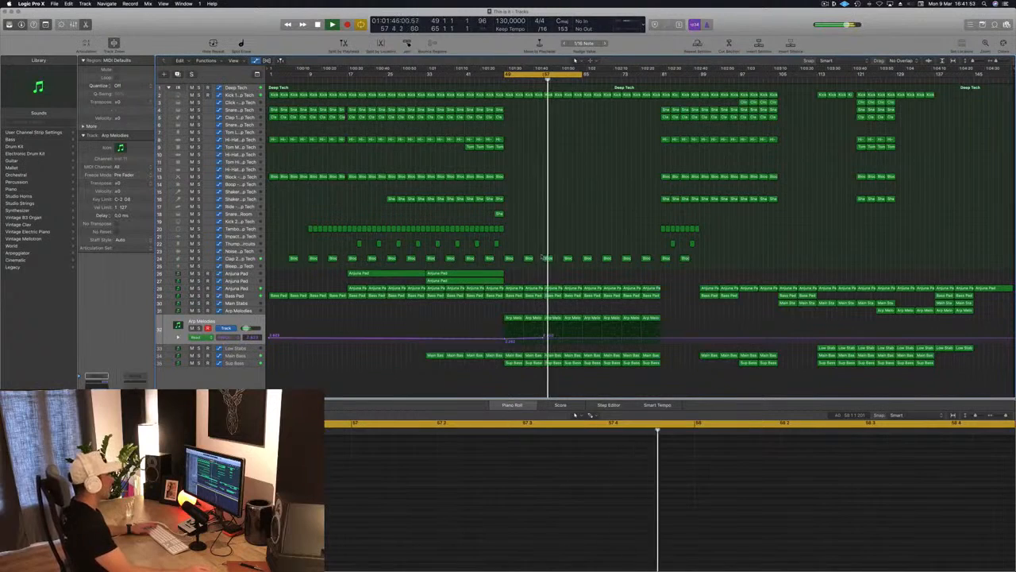
pyautogui.click(547, 258)
pyautogui.press('Delete')
pyautogui.press('Delete')
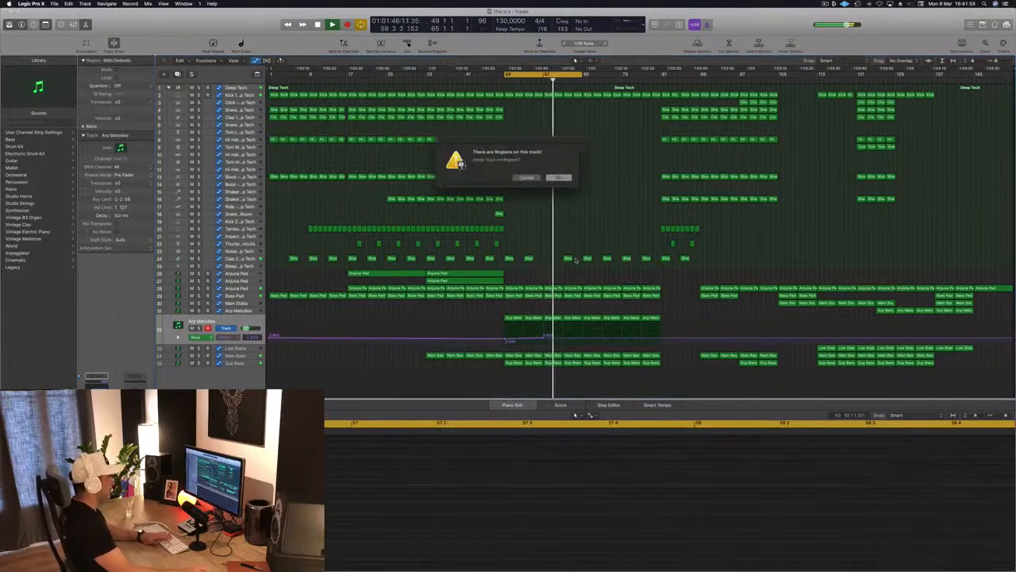
pyautogui.click(557, 177)
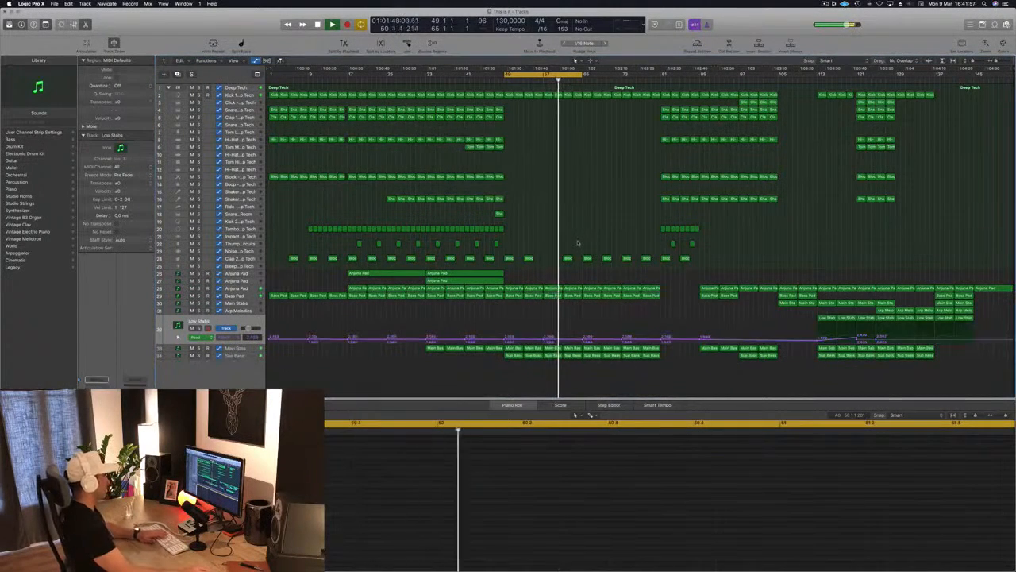
pyautogui.press('super+z')
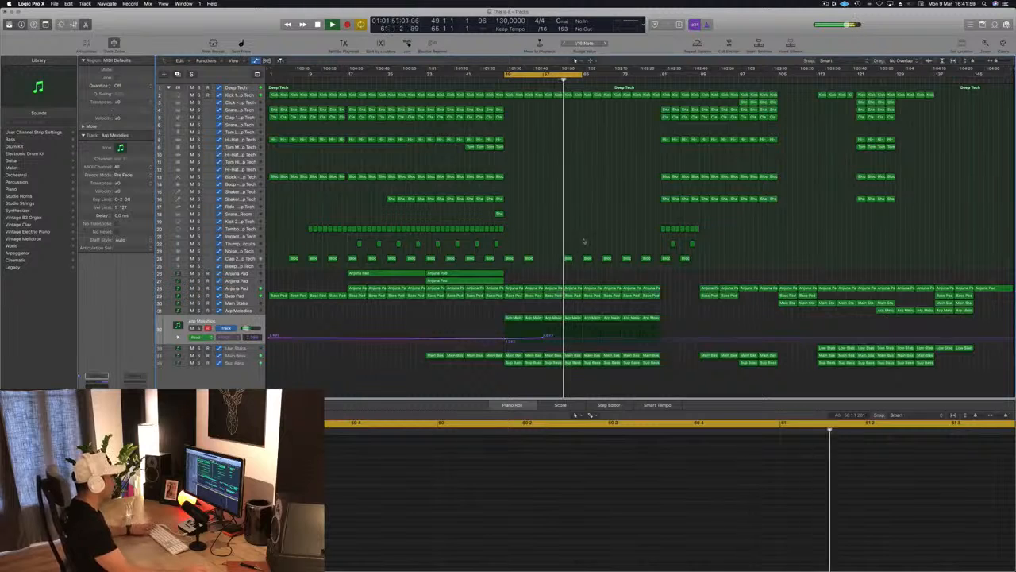
# Delete the Clap 2 track's regions at bars 61 and 65, and the kick regions from bar 65 to 81
pyautogui.click(567, 259)
pyautogui.press('Delete')
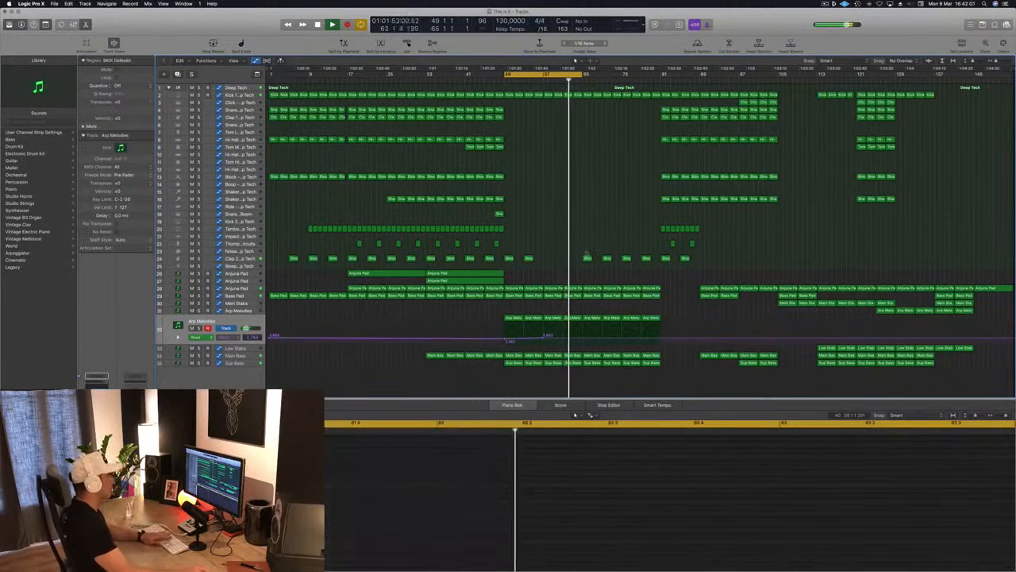
pyautogui.click(588, 259)
pyautogui.press('Delete')
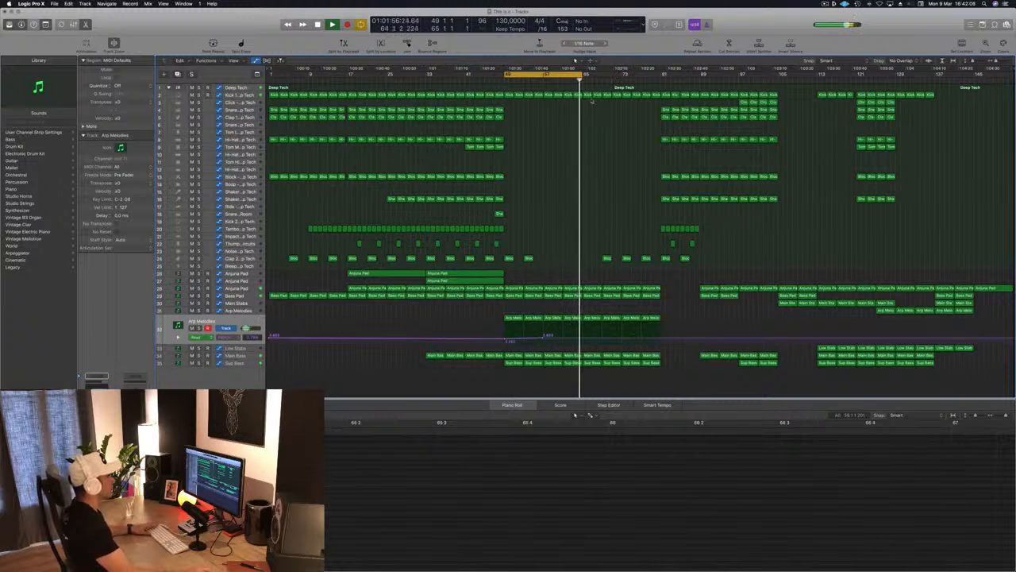
pyautogui.moveTo(589, 102); pyautogui.dragTo(651, 97)
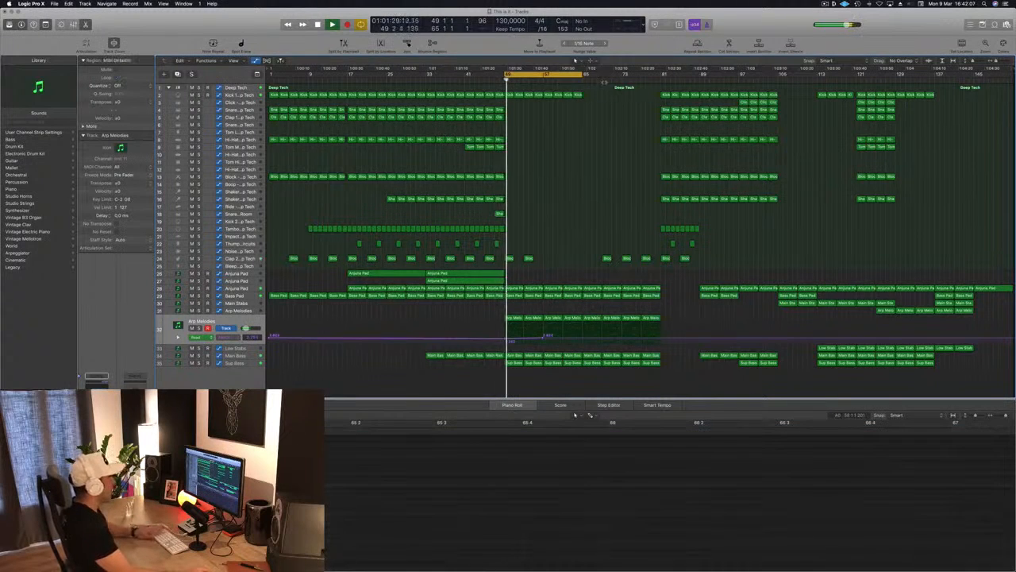
# Extend the cycle range to bar 81 and copy the two long Anjuna Pad regions from bars 33–49 to bar 65
pyautogui.moveTo(584, 74); pyautogui.dragTo(662, 75)
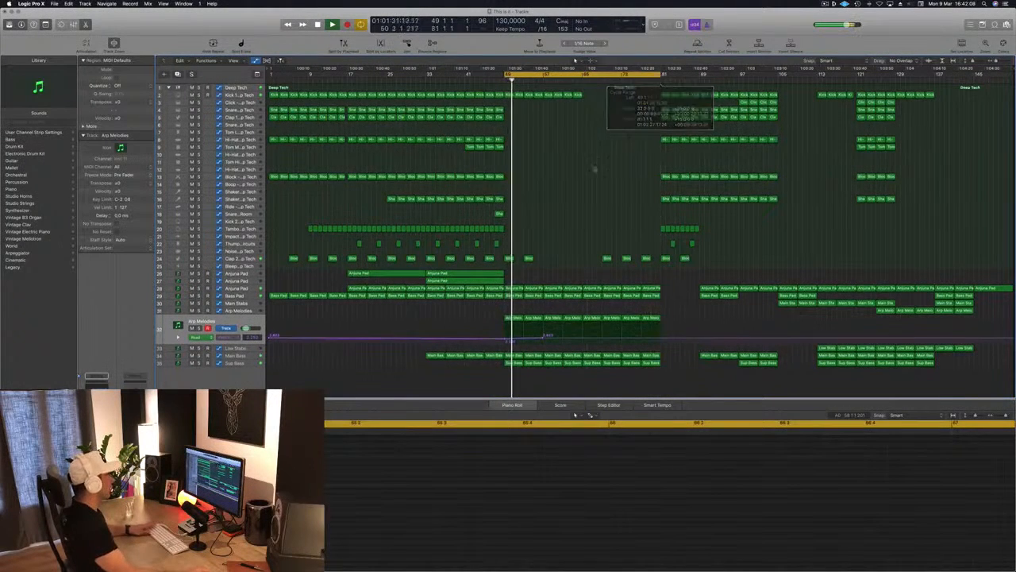
pyautogui.moveTo(505, 279); pyautogui.dragTo(624, 275)
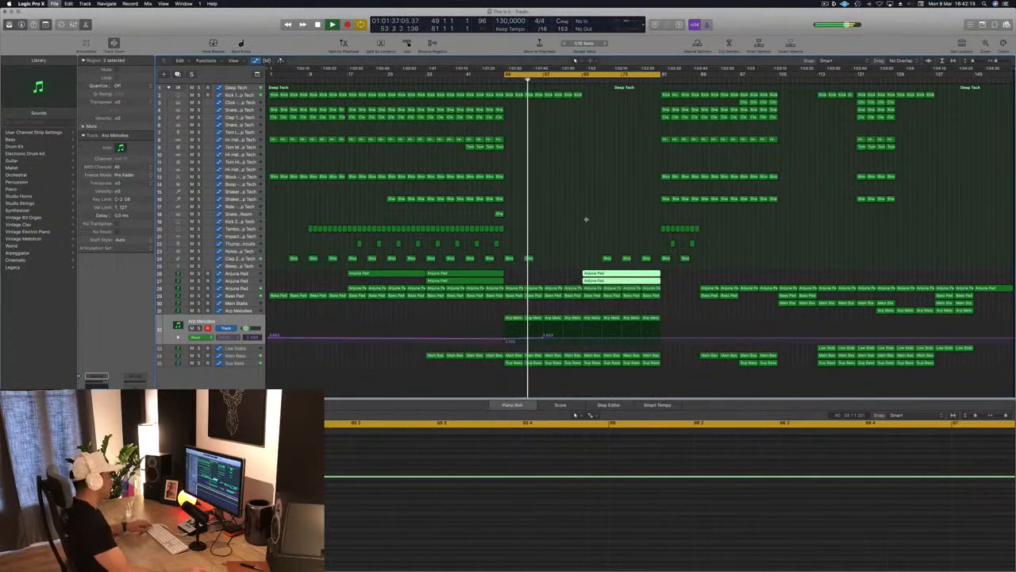
pyautogui.click(578, 79)
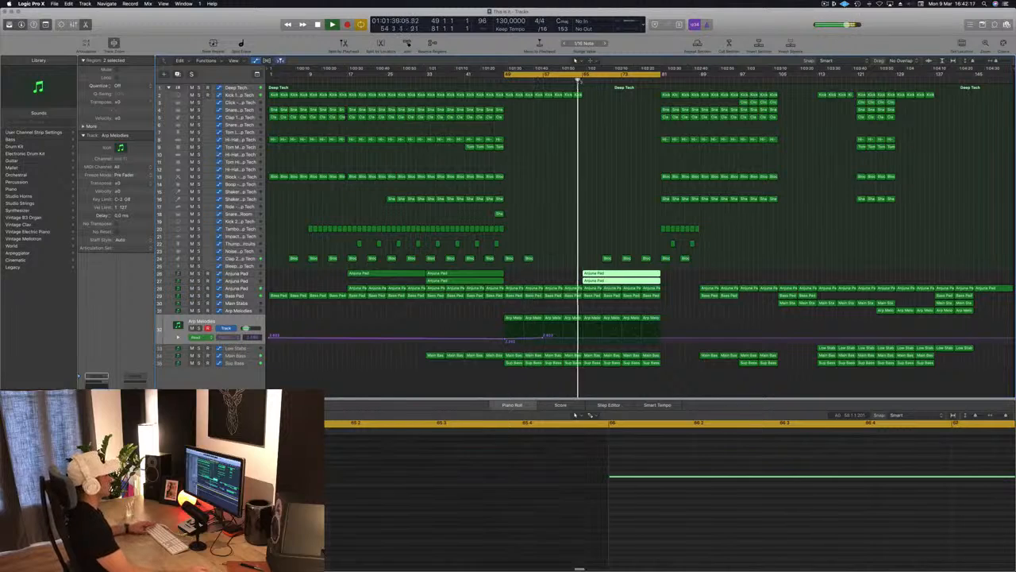
# Delete the remaining Clap 2 track regions before bar 81 and lower the Arp Melodies filter cutoff automation at bar 65
pyautogui.moveTo(597, 234); pyautogui.dragTo(648, 260)
pyautogui.press('Delete')
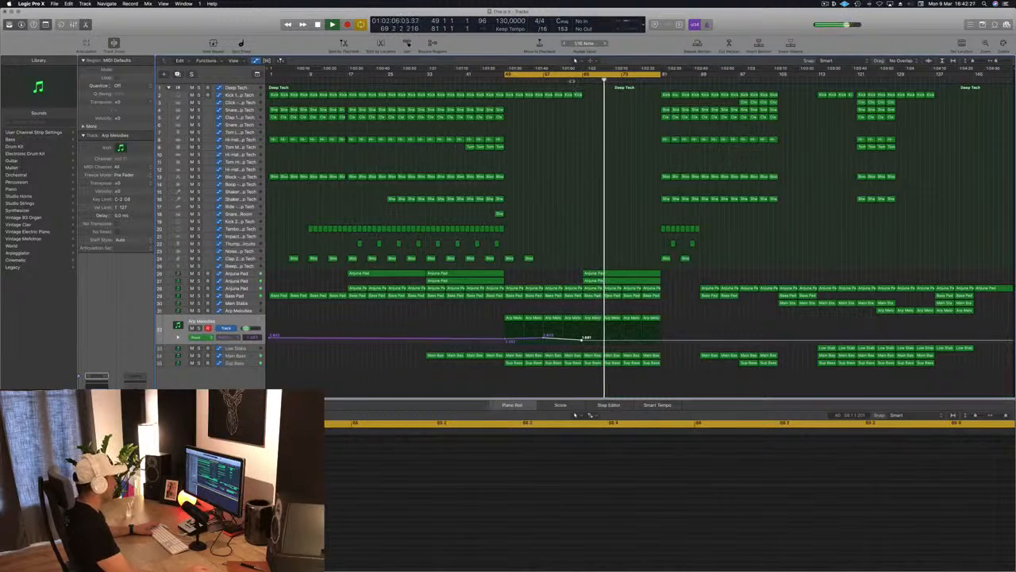
pyautogui.press('space')
# Lower the Main Bass filter cutoff automation at bar 65 and play back the cycled section
pyautogui.click(242, 364)
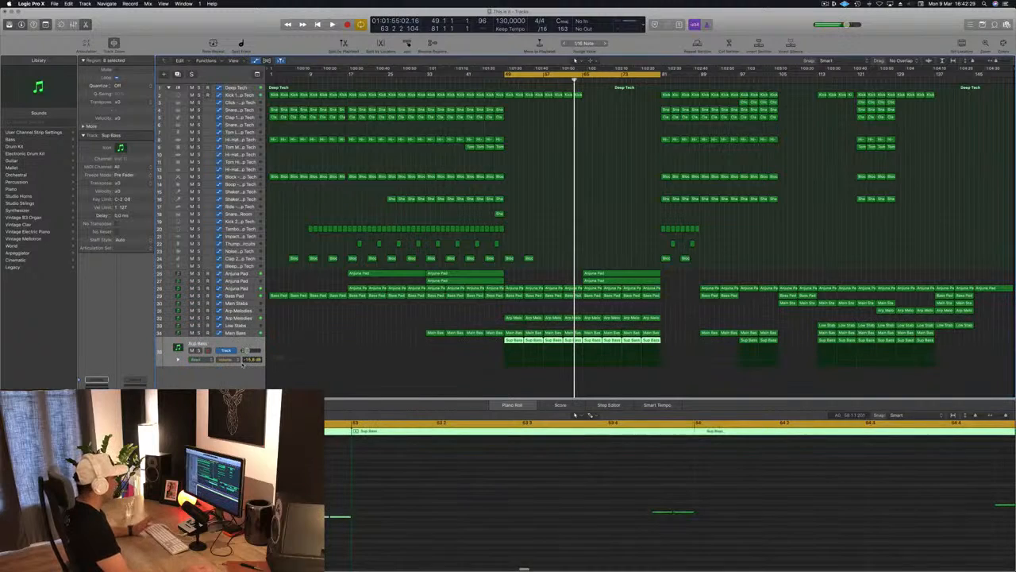
pyautogui.click(237, 333)
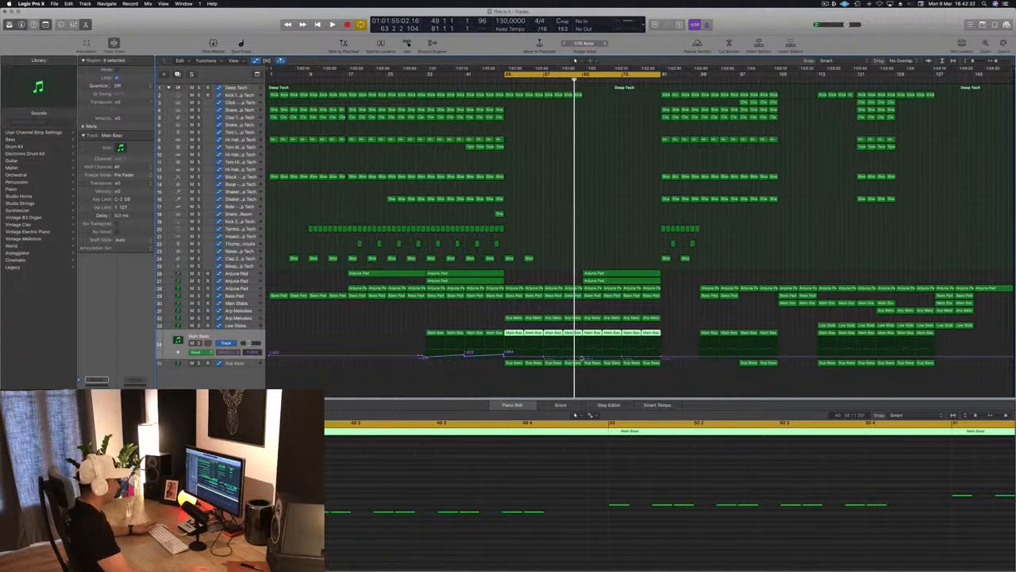
pyautogui.click(582, 358)
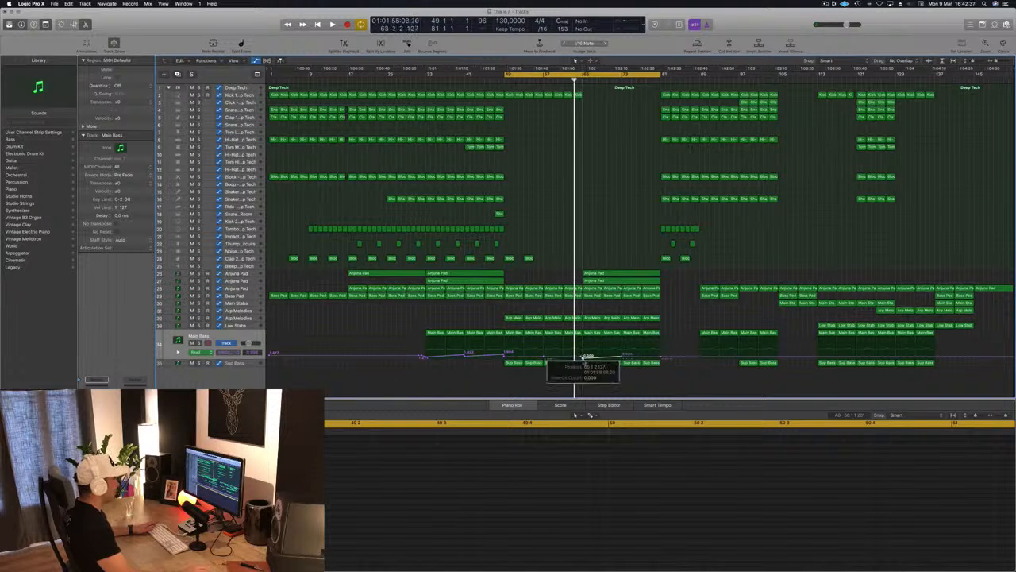
pyautogui.press('space')
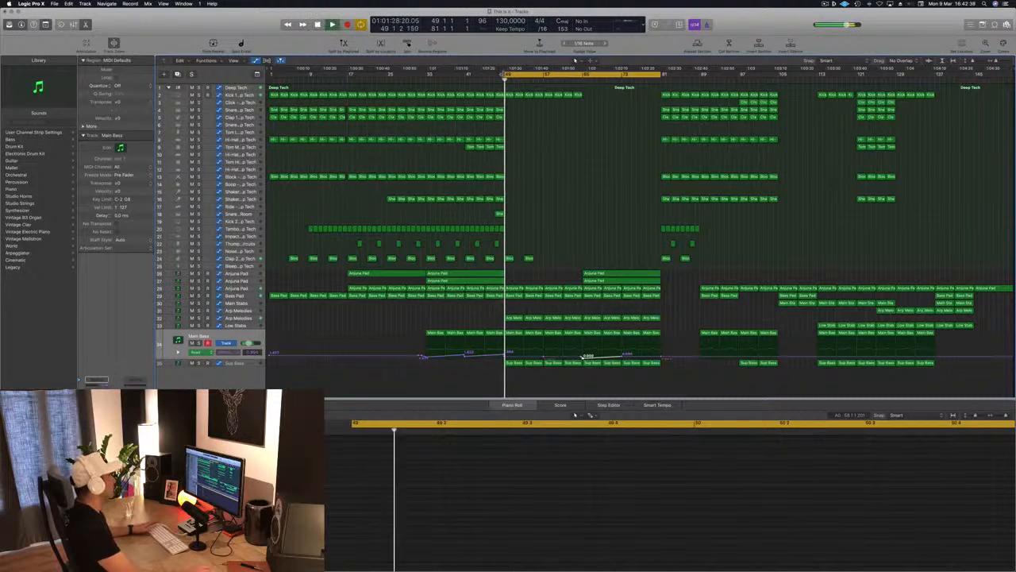
# Move the cycle start to bar 65 and delete the two Main Bass regions between bars 65 and 73
pyautogui.moveTo(506, 74); pyautogui.dragTo(582, 92)
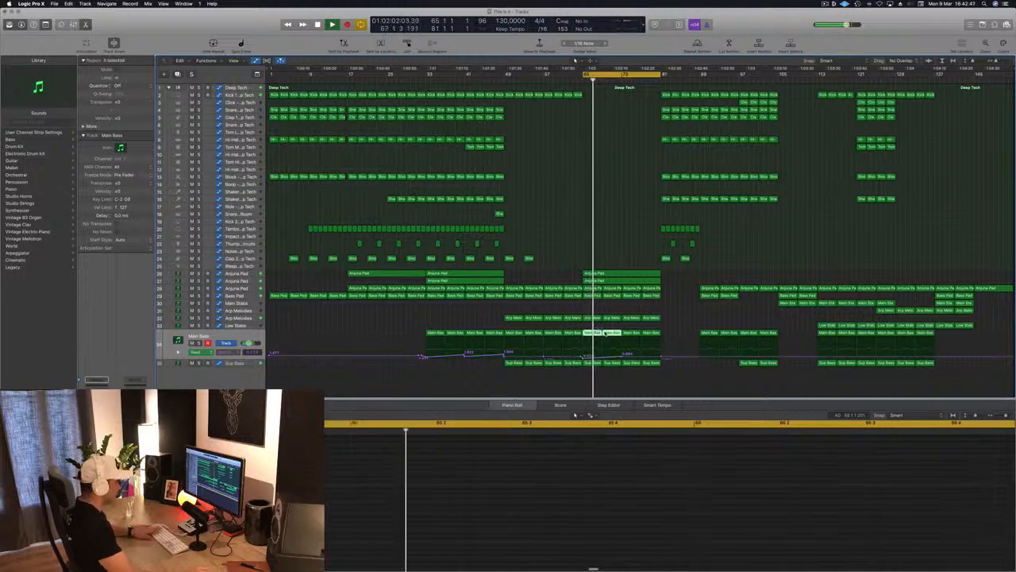
pyautogui.press('space')
pyautogui.press('space')
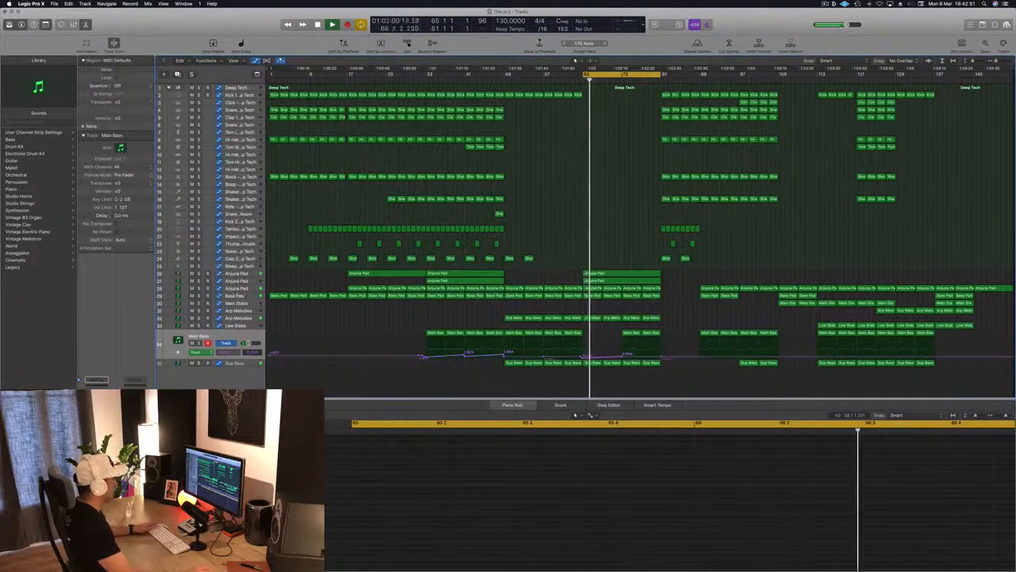
# Lower the automation point at bar 65 on the lowest Anjuna Pad track while auditioning the section
pyautogui.click(236, 289)
pyautogui.press('space')
pyautogui.press('space')
pyautogui.click(584, 306)
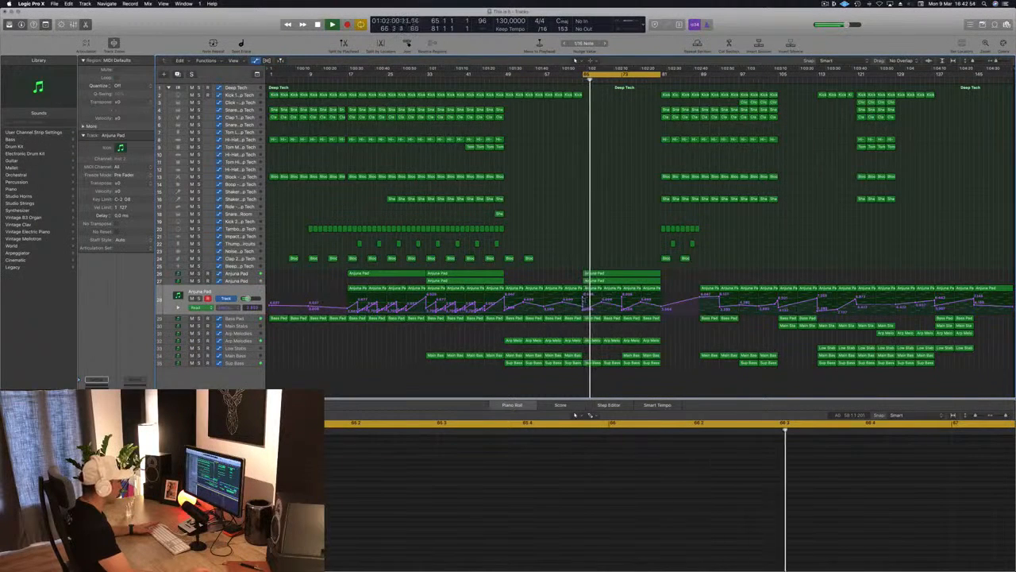
pyautogui.press('space')
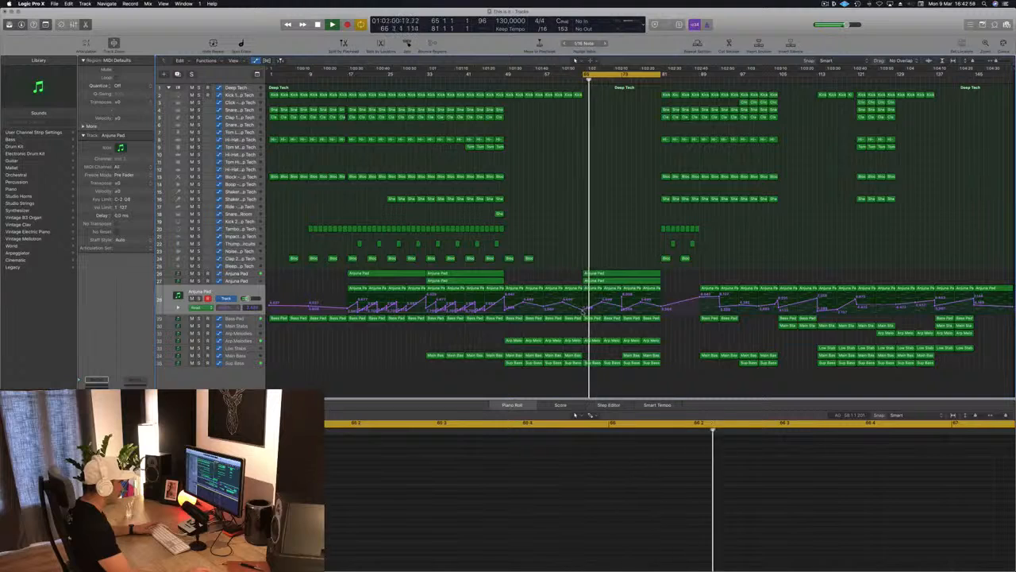
pyautogui.moveTo(583, 312); pyautogui.dragTo(583, 311)
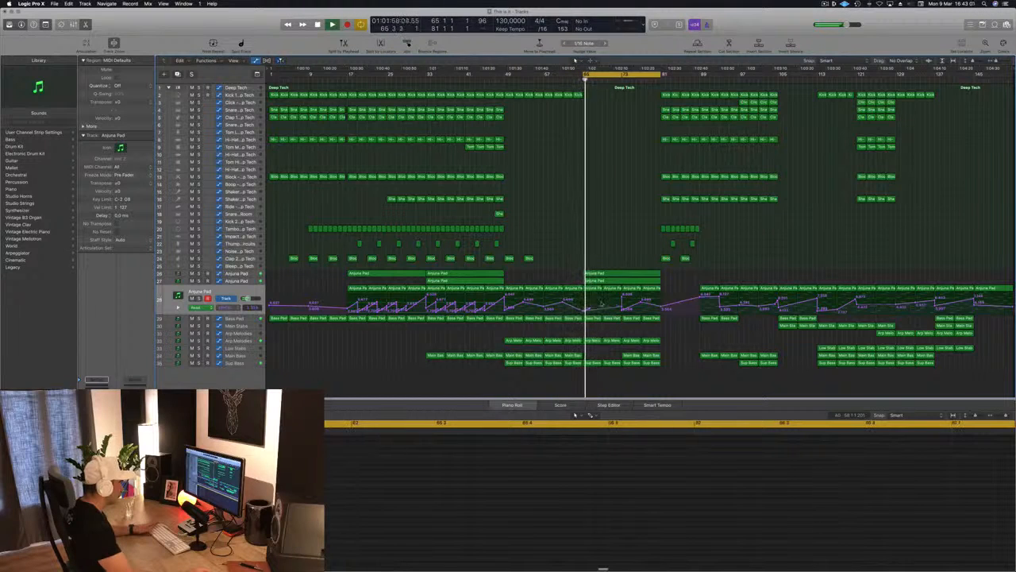
# Delete all Sup Bass regions between bars 65 and 81
pyautogui.click(596, 364)
pyautogui.press('Delete')
pyautogui.moveTo(597, 374); pyautogui.dragTo(662, 362)
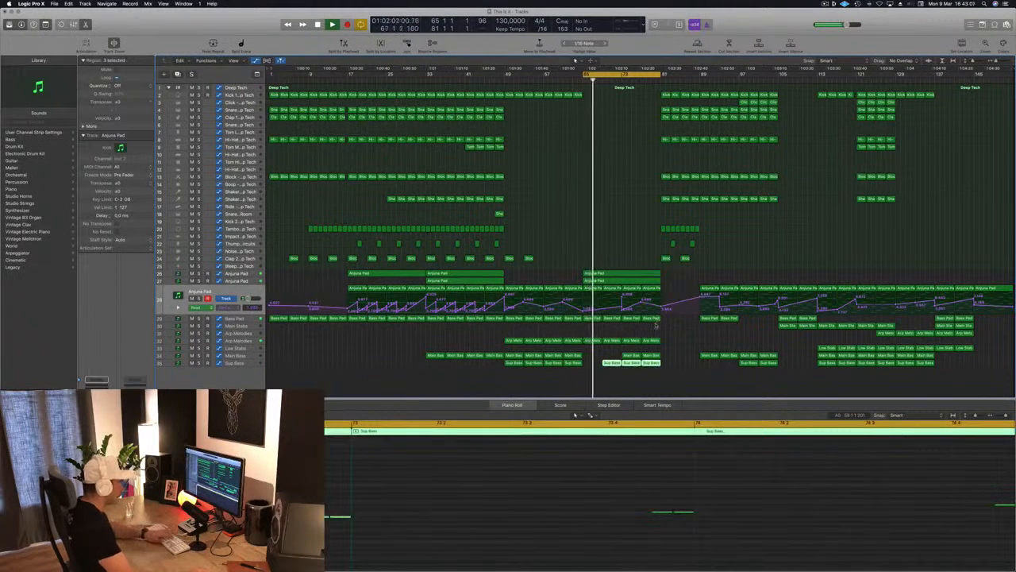
pyautogui.press('Delete')
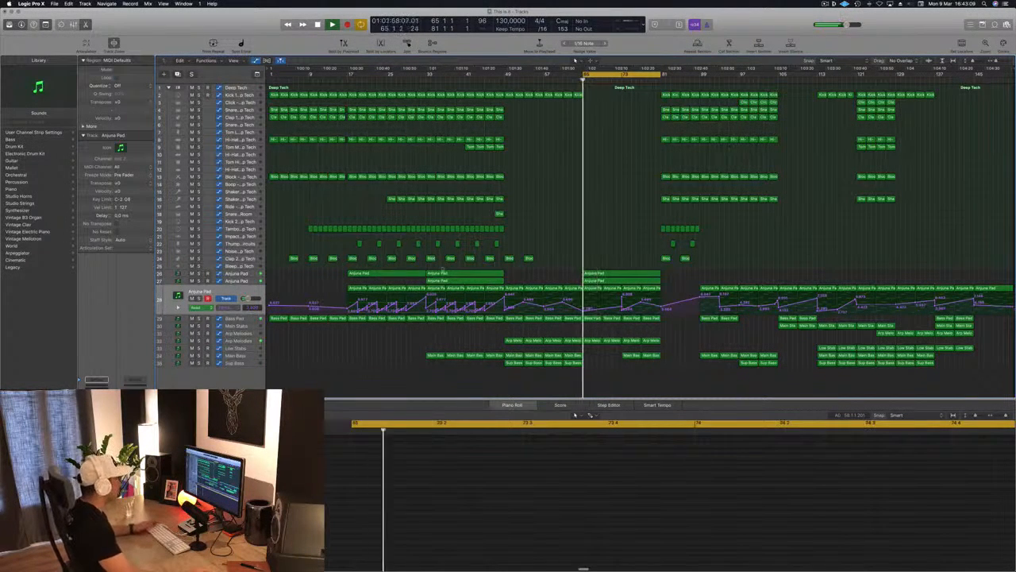
# Adjust the automation point at bar 73 on the lowest Anjuna Pad track and replay the section from bar 65
pyautogui.click(241, 281)
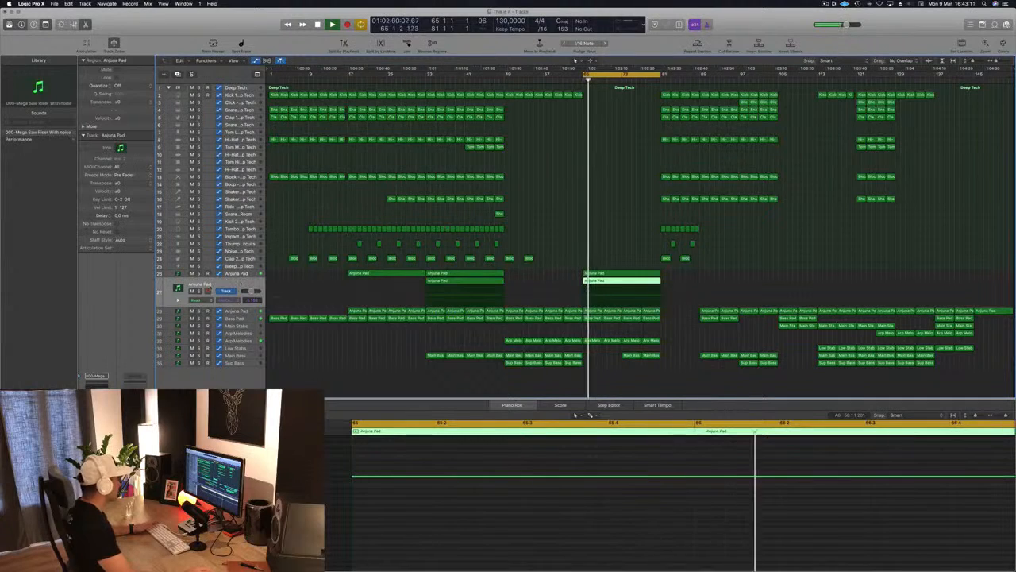
pyautogui.click(238, 311)
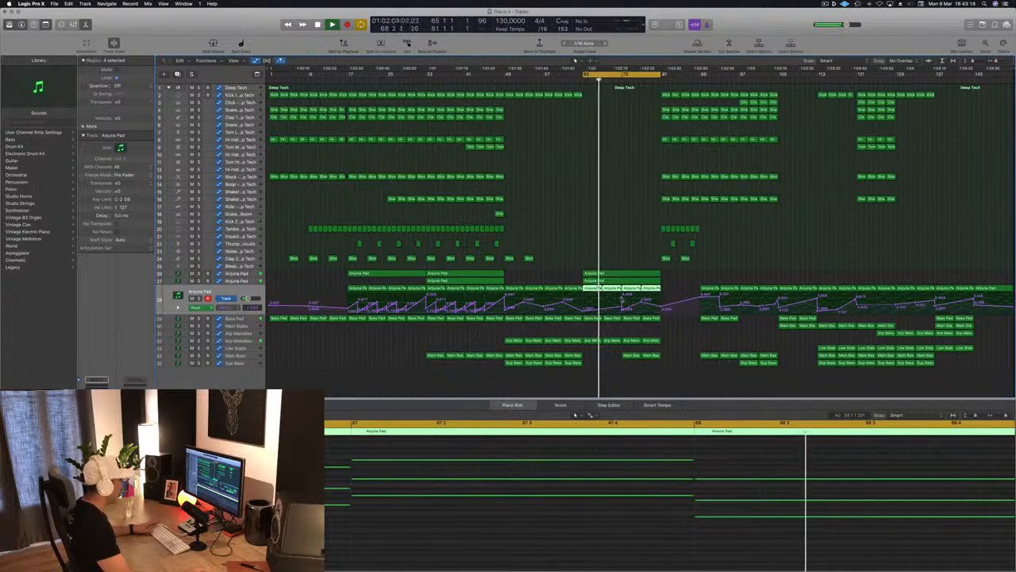
pyautogui.click(622, 299)
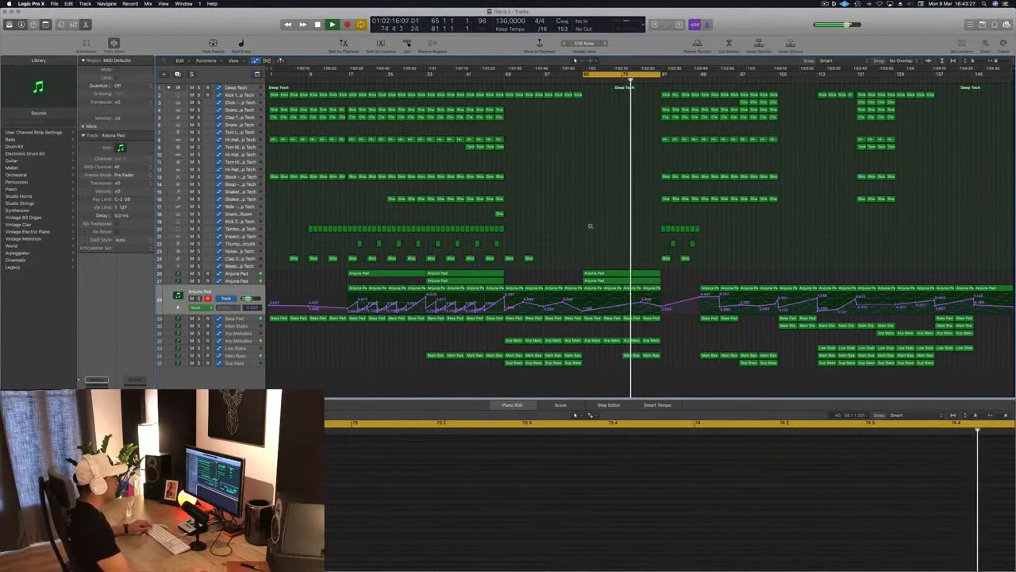
pyautogui.press('space')
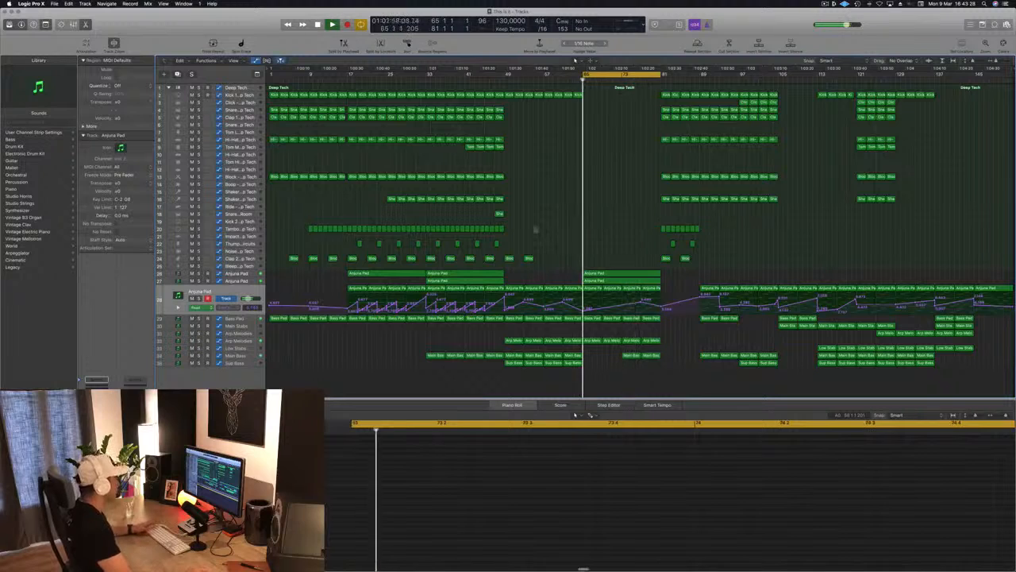
# Shape the Arp Melodies filter cutoff automation to rise from bar 65 through bar 73 to bar 81
pyautogui.click(238, 340)
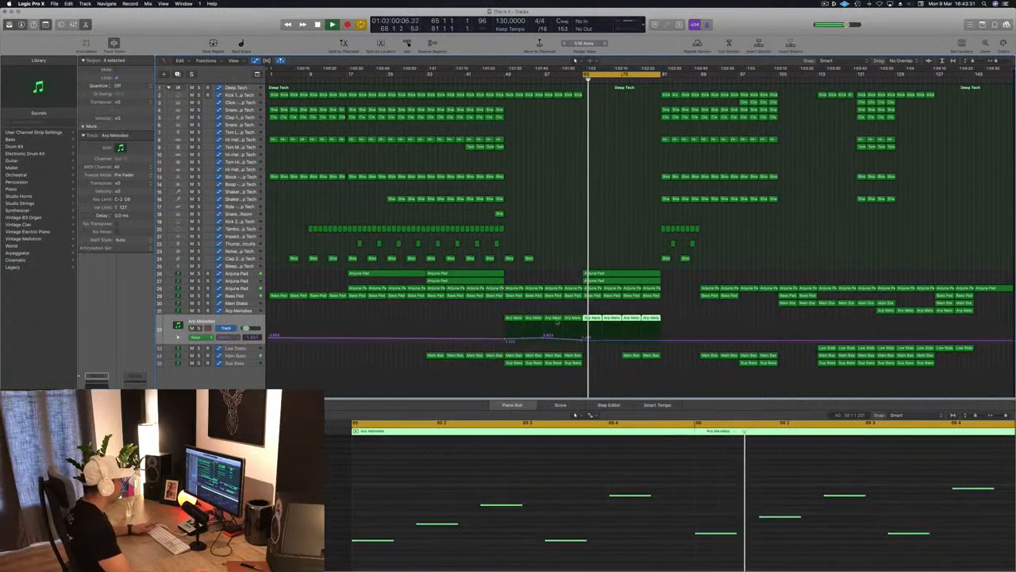
pyautogui.click(583, 340)
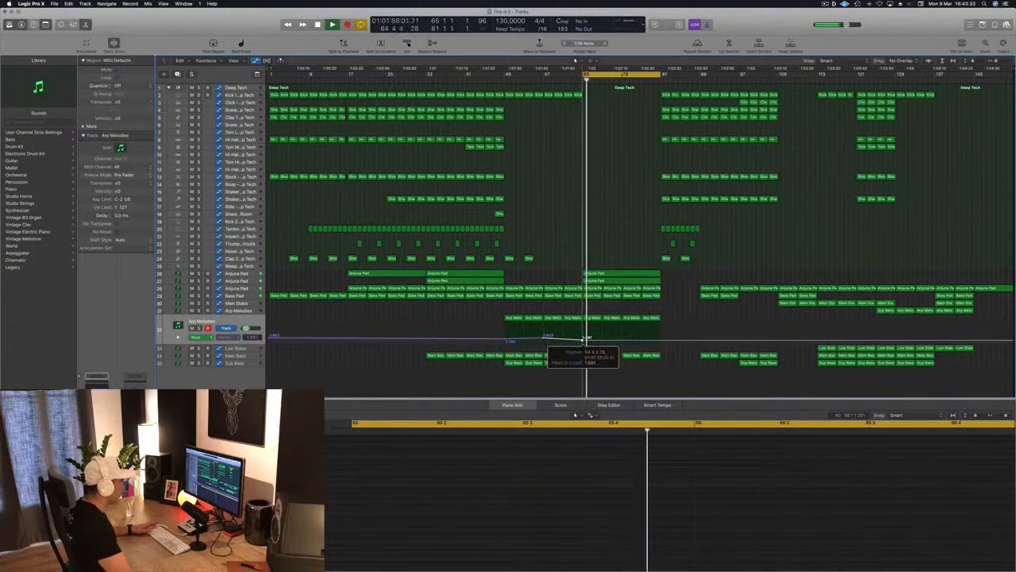
pyautogui.moveTo(622, 341); pyautogui.dragTo(622, 335)
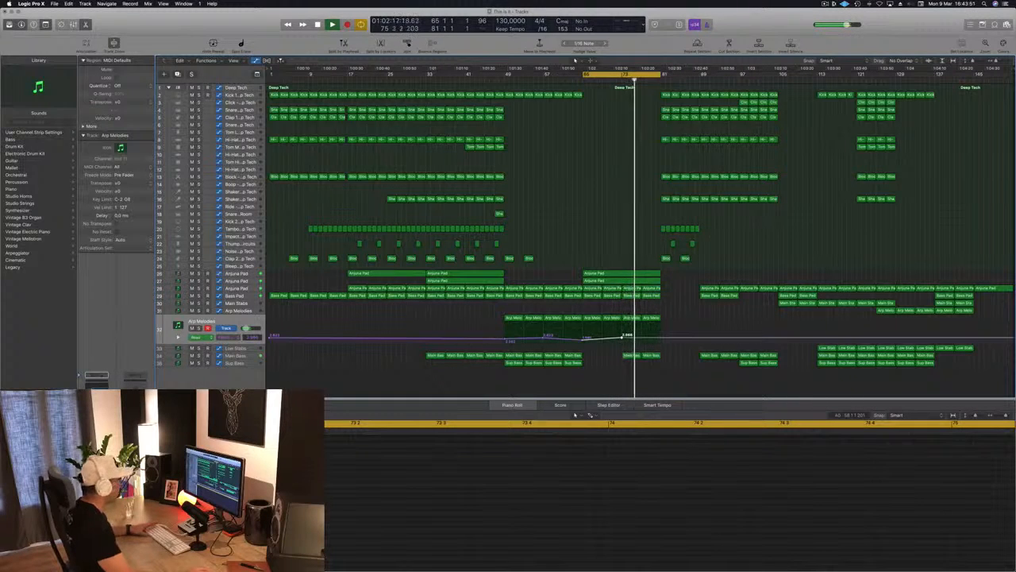
pyautogui.press('space')
pyautogui.press('space')
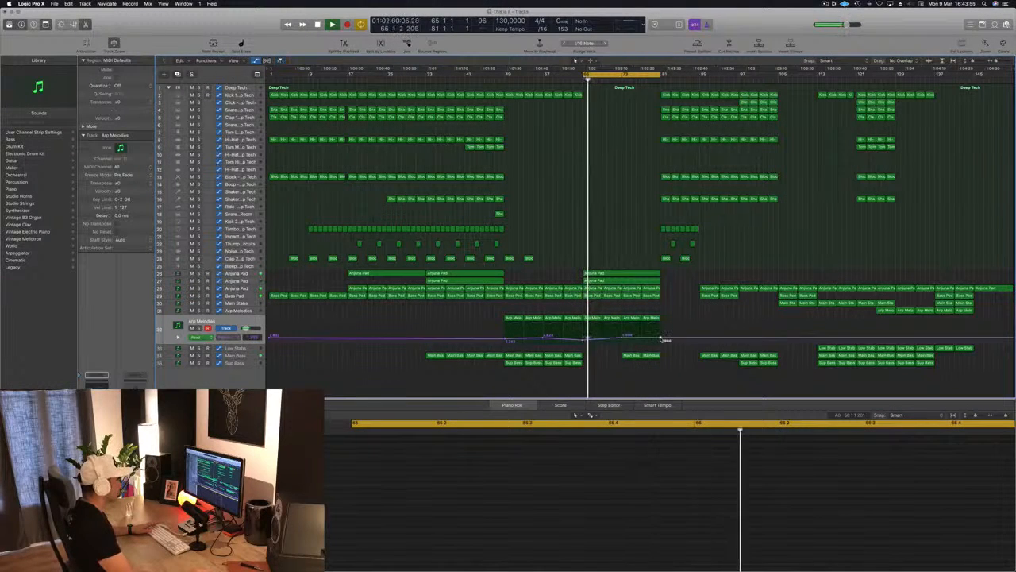
pyautogui.moveTo(663, 339); pyautogui.dragTo(663, 334)
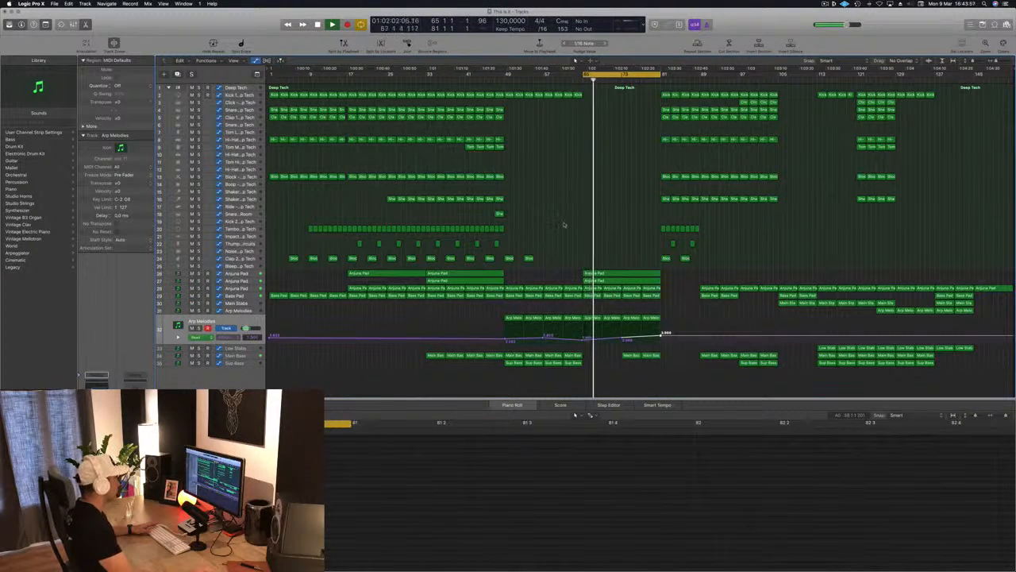
# Try a copy of the last Thump track region before bar 49 at bar 65, and remove it after auditioning
pyautogui.click(496, 243)
pyautogui.press('space')
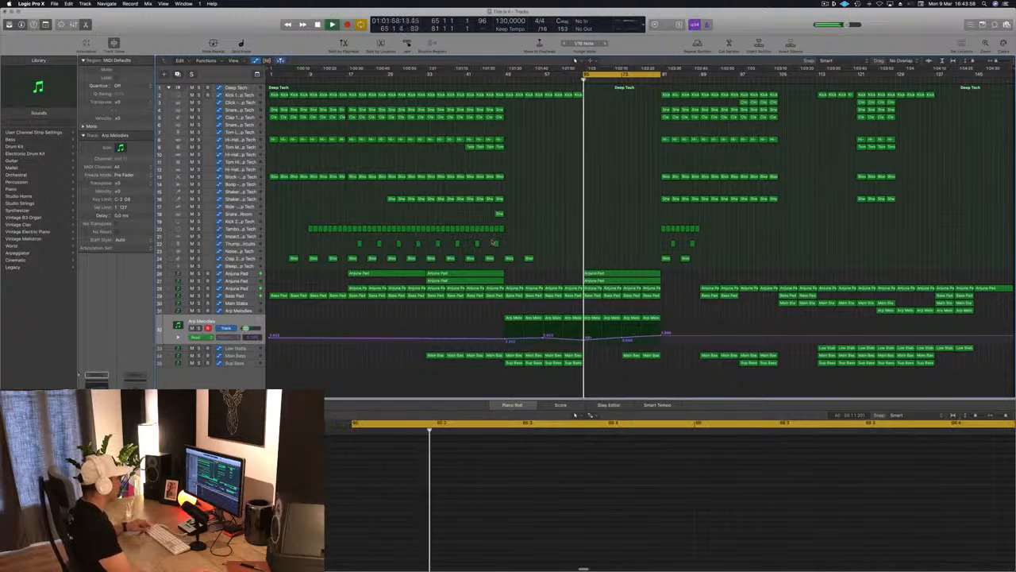
pyautogui.moveTo(496, 244); pyautogui.dragTo(584, 245)
pyautogui.click(577, 81)
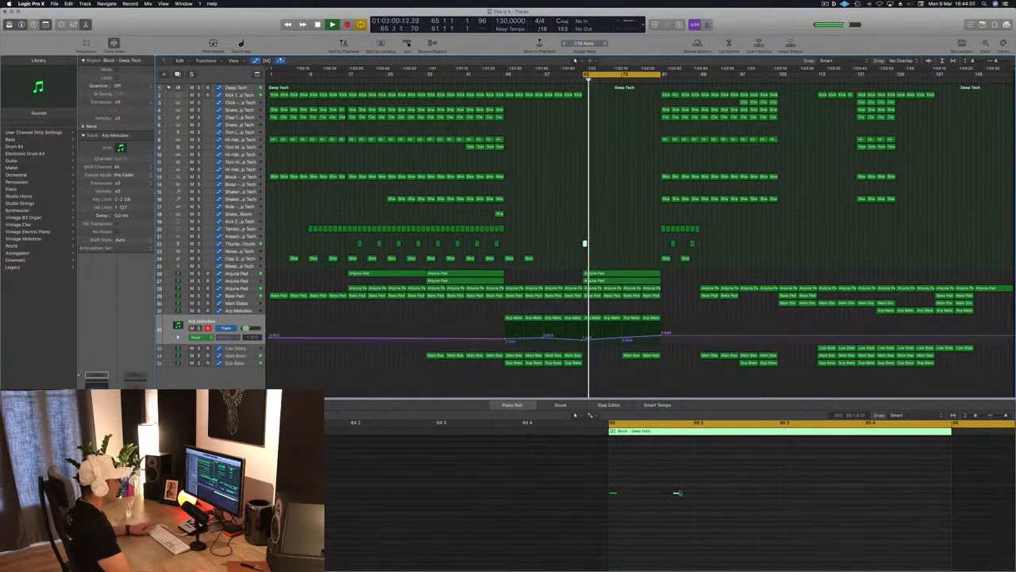
pyautogui.click(677, 493)
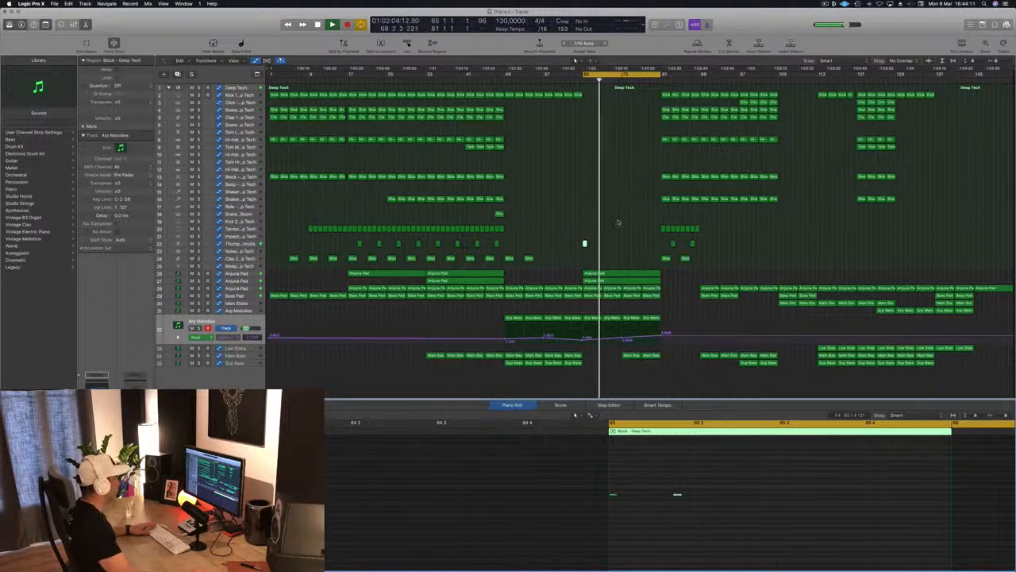
pyautogui.click(585, 243)
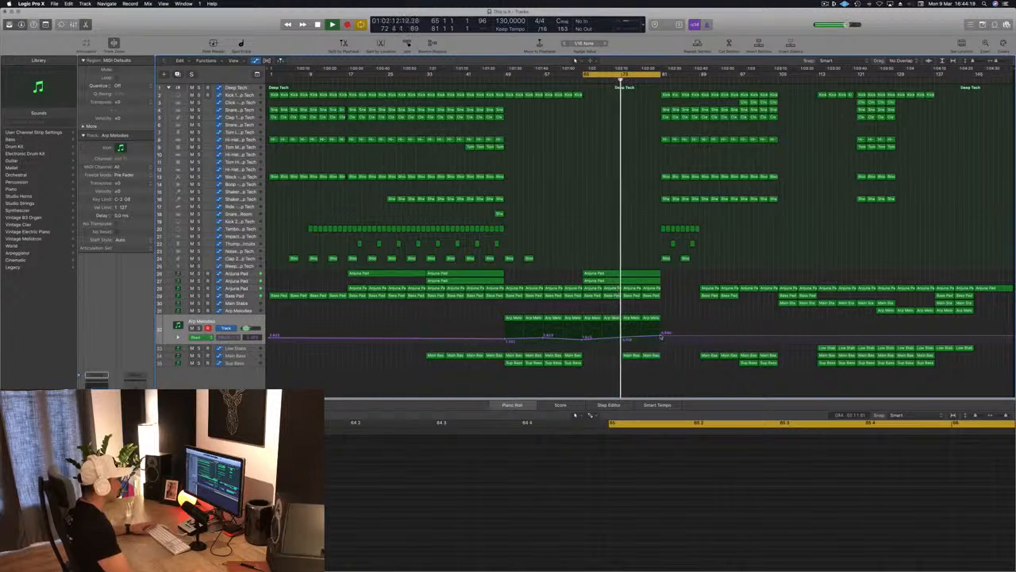
# Raise the Arp Melodies automation at bar 81 and add a rising Main Bass automation ramp from bar 77 to bar 81
pyautogui.moveTo(660, 336); pyautogui.dragTo(661, 333)
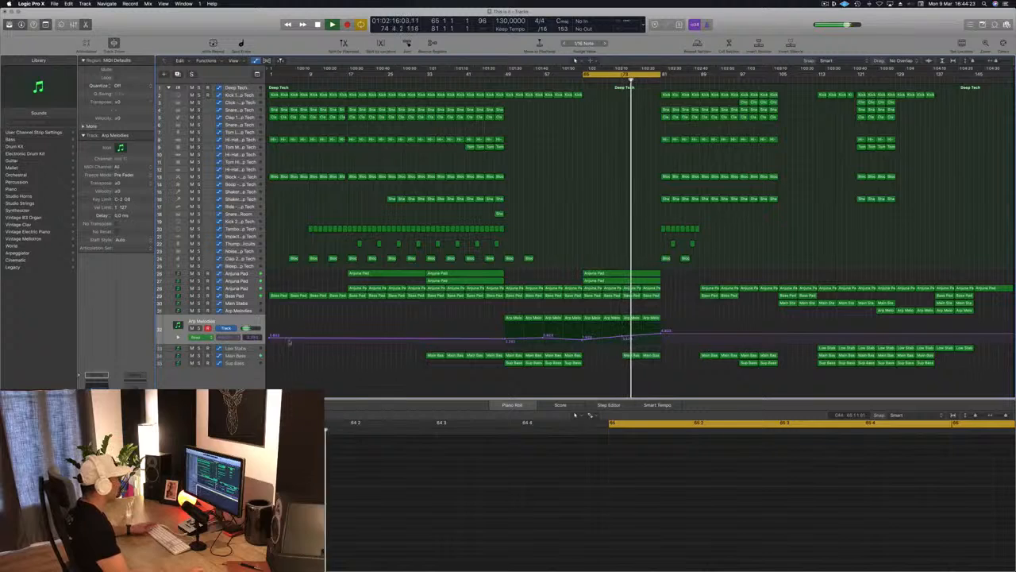
pyautogui.click(245, 356)
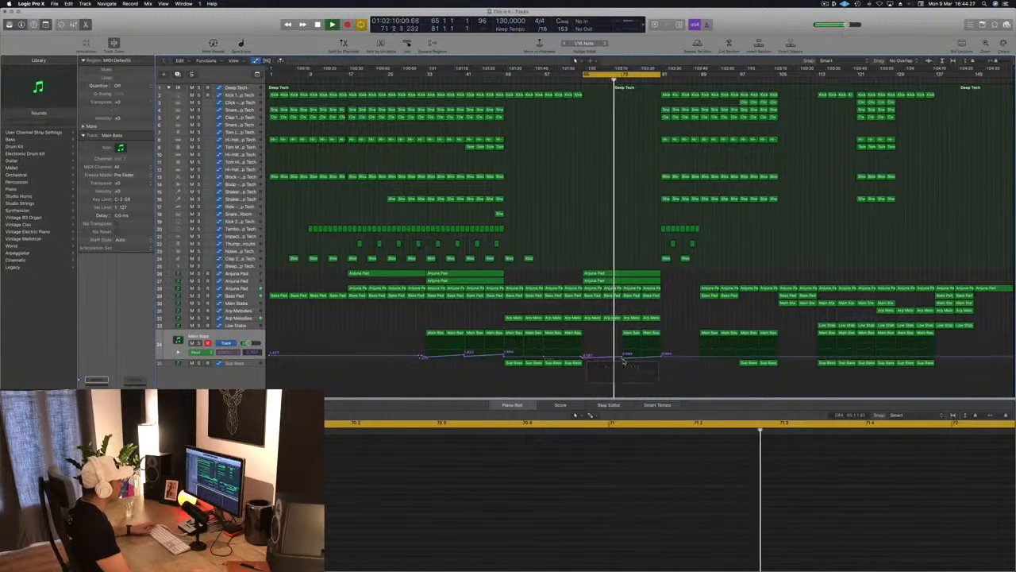
pyautogui.press('super+Right')
pyautogui.press('super+Right')
pyautogui.press('super+Right')
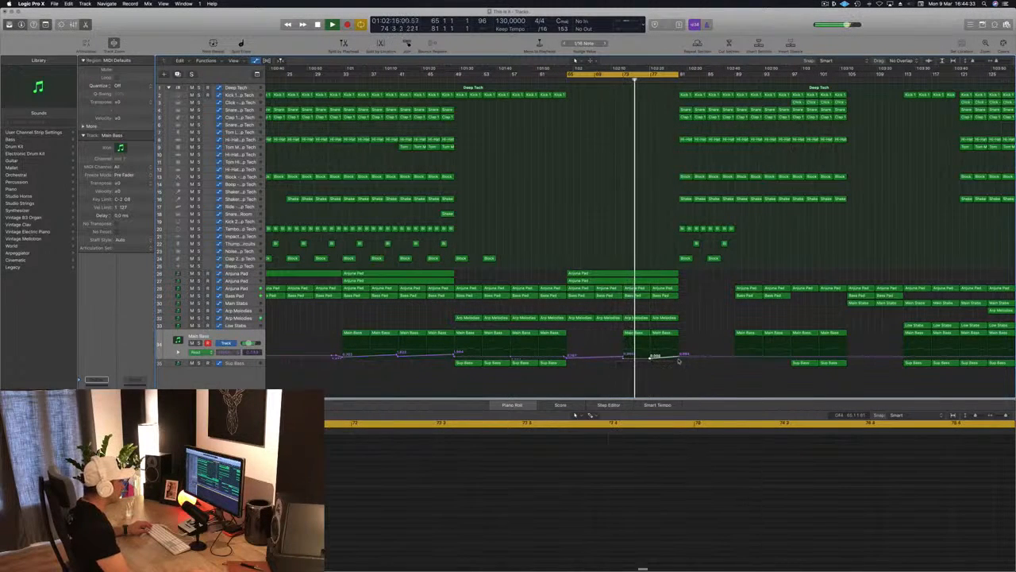
pyautogui.moveTo(680, 357); pyautogui.dragTo(665, 354)
# Save the project and play back the cycled section between bars 65 and 81
pyautogui.press('super+Left')
pyautogui.press('super+Left')
pyautogui.press('super+Left')
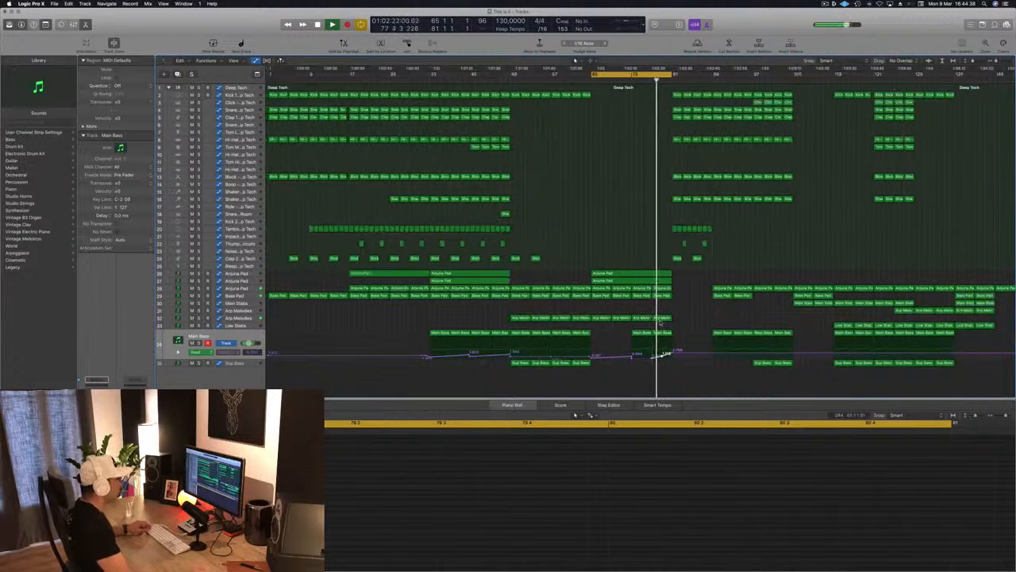
pyautogui.press('super+Left')
pyautogui.press('super+s')
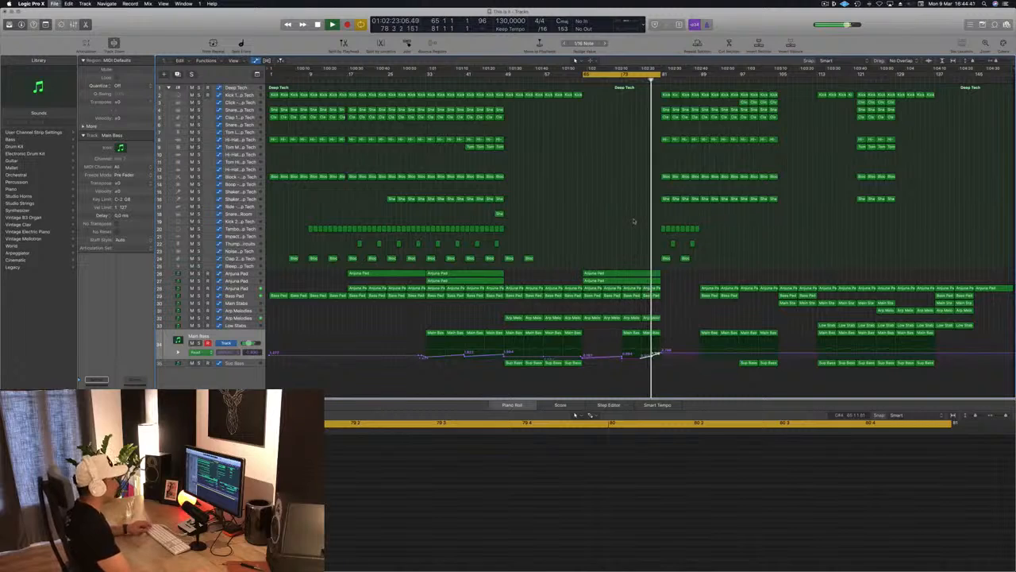
pyautogui.press('super+Right')
pyautogui.press('super+Right')
pyautogui.press('super+Right')
pyautogui.press('super+Left')
pyautogui.press('super+Left')
pyautogui.press('super+Left')
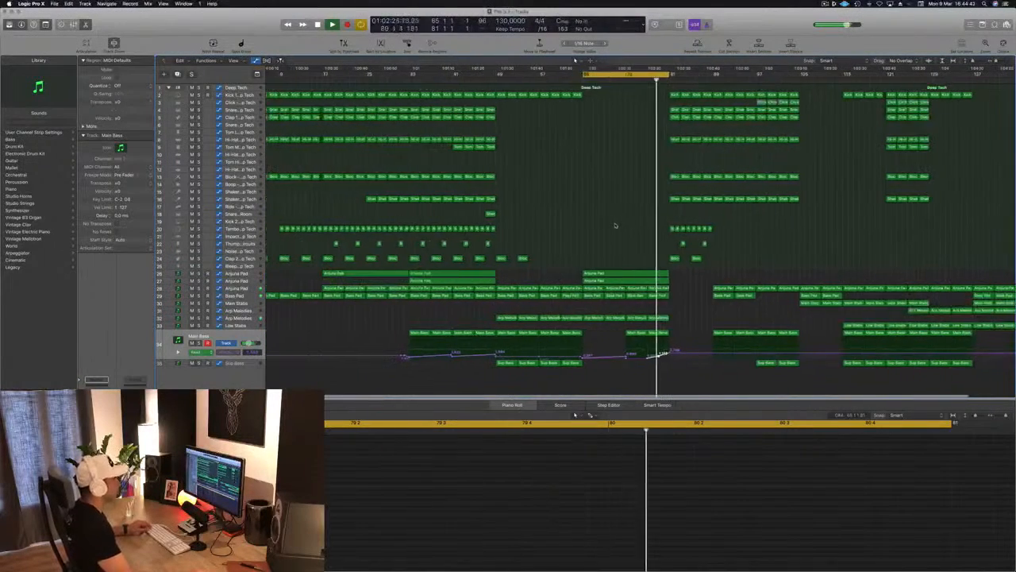
pyautogui.press('super+Left')
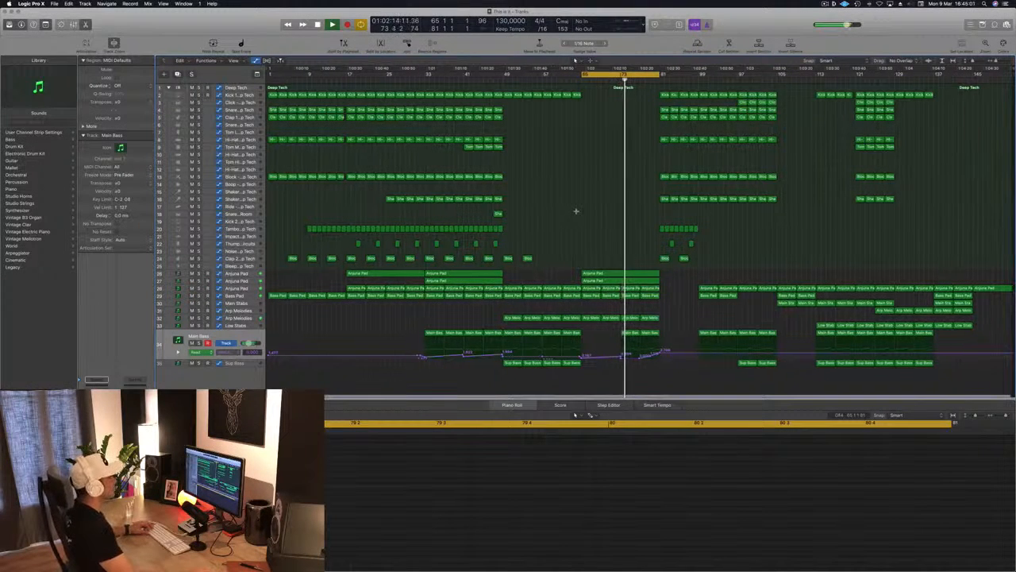
# Shape the lowest Anjuna Pad and the Bass Pad automation to rise from bar 65 to a peak just before bar 81
pyautogui.click(240, 291)
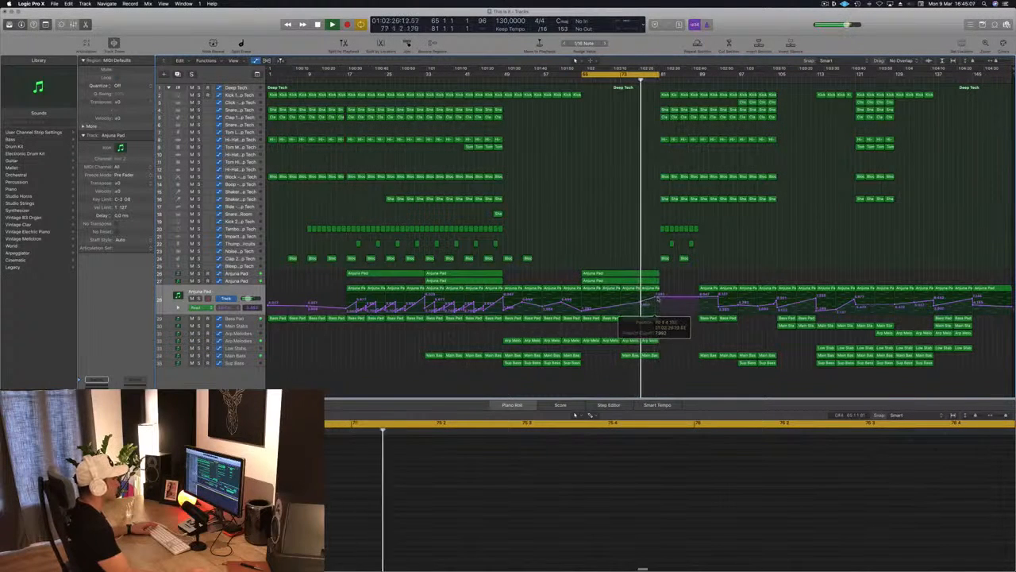
pyautogui.moveTo(659, 294)
pyautogui.mouseDown()
pyautogui.moveTo(661, 311)
pyautogui.moveTo(656, 293)
pyautogui.mouseUp()
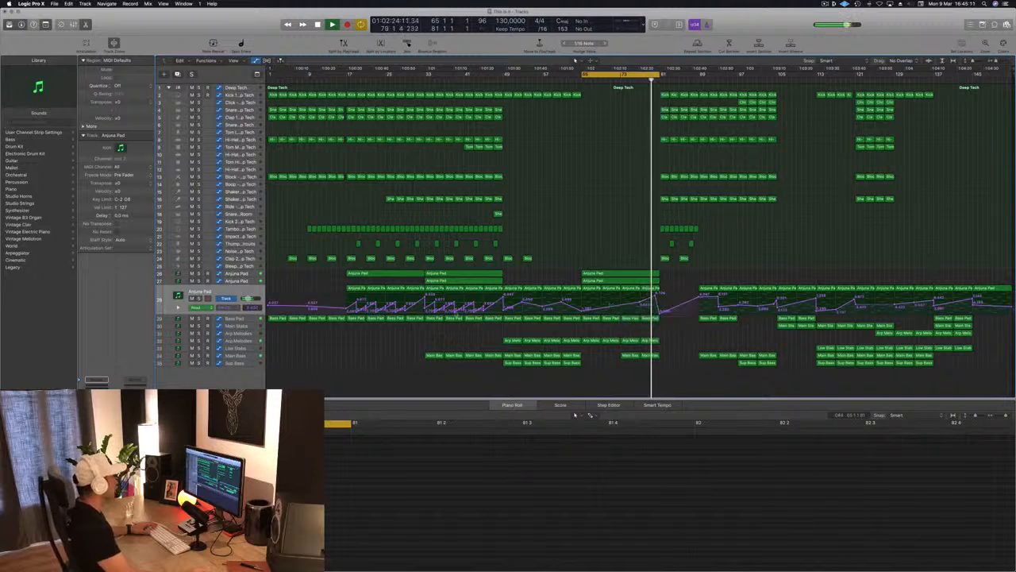
pyautogui.click(249, 319)
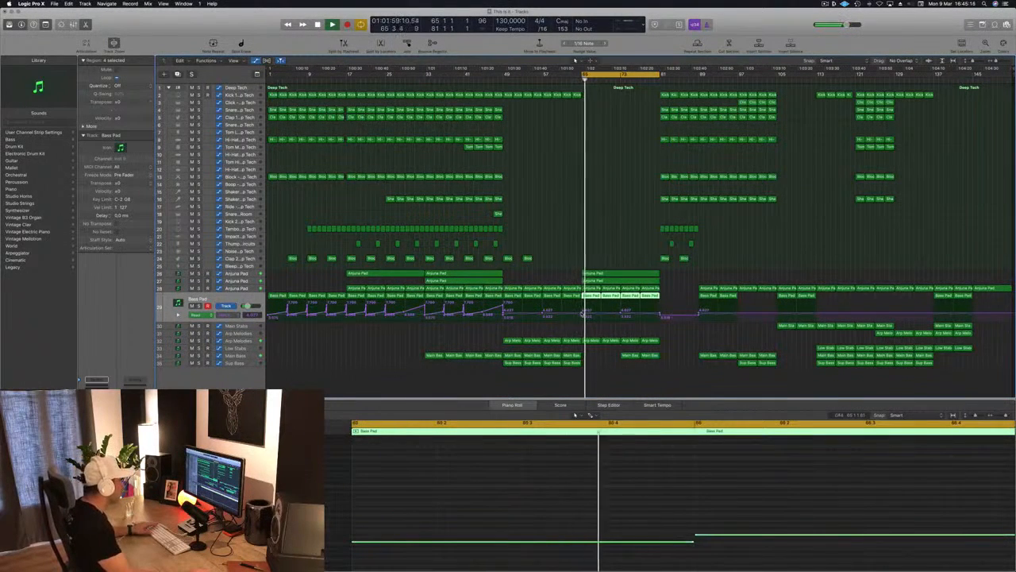
pyautogui.click(582, 315)
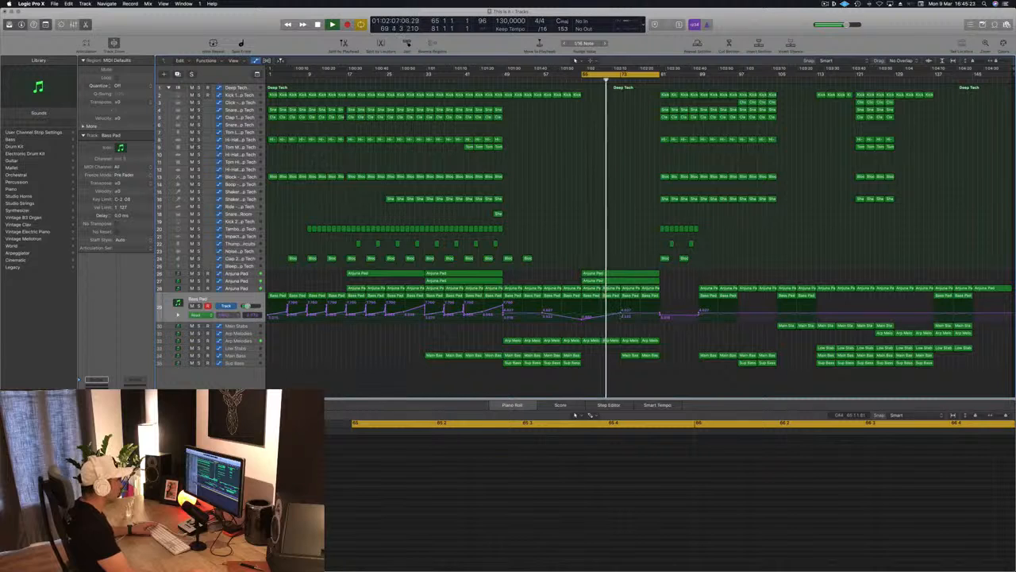
pyautogui.moveTo(660, 315); pyautogui.dragTo(657, 303)
pyautogui.click(657, 307)
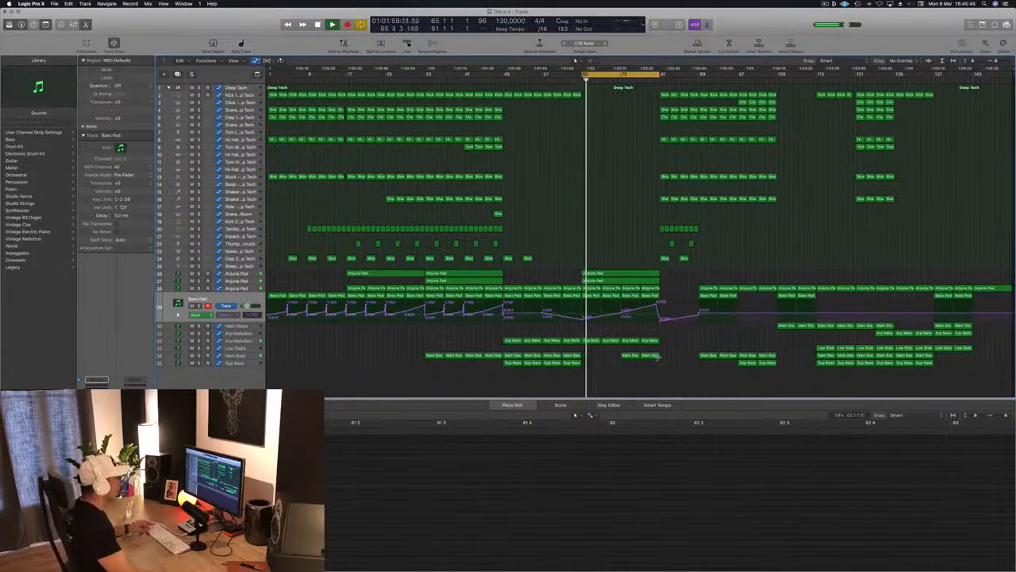
# Split off the short end of the last Main Bass region before bar 81 and delete that piece
pyautogui.press('super+Right')
pyautogui.press('super+Right')
pyautogui.press('super+Right')
pyautogui.press('super+Right')
pyautogui.press('super+Right')
pyautogui.press('super+Right')
pyautogui.press('super+Right')
pyautogui.press('super+Right')
pyautogui.press('super+Right')
pyautogui.press('super+Left')
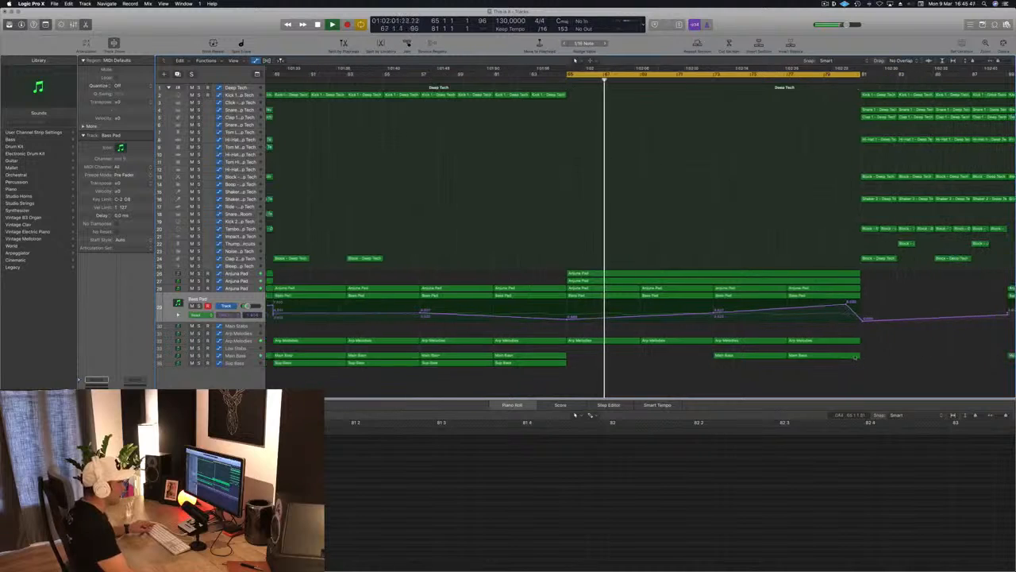
pyautogui.click(853, 356)
pyautogui.keyDown('super'); pyautogui.doubleClick(851, 356); pyautogui.keyUp('super')
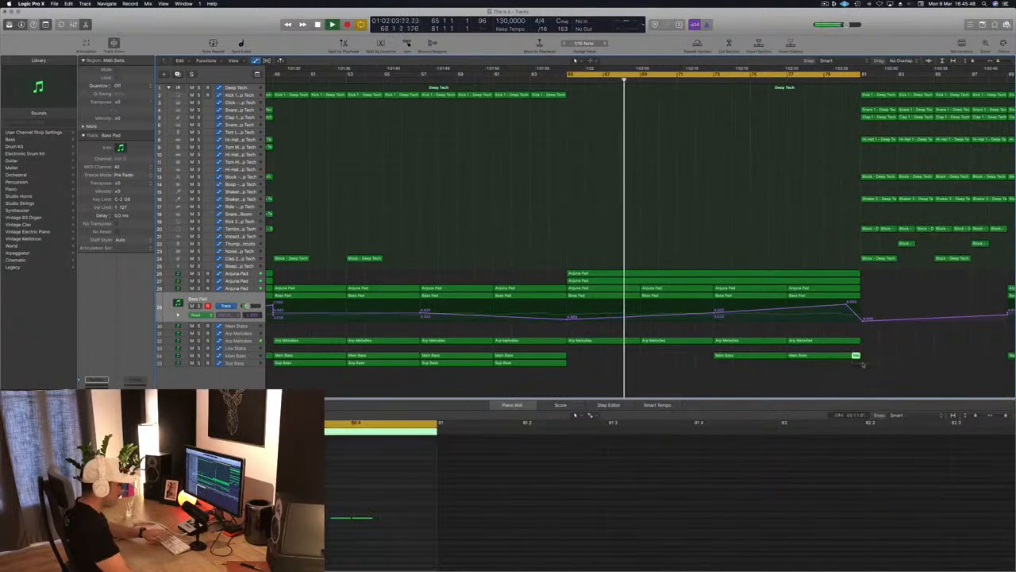
pyautogui.press('Delete')
# Copy the Kick 1 region at bar 81 to bar 79
pyautogui.hscroll(-3, 808, 216)
pyautogui.hscroll(-4, 768, 193)
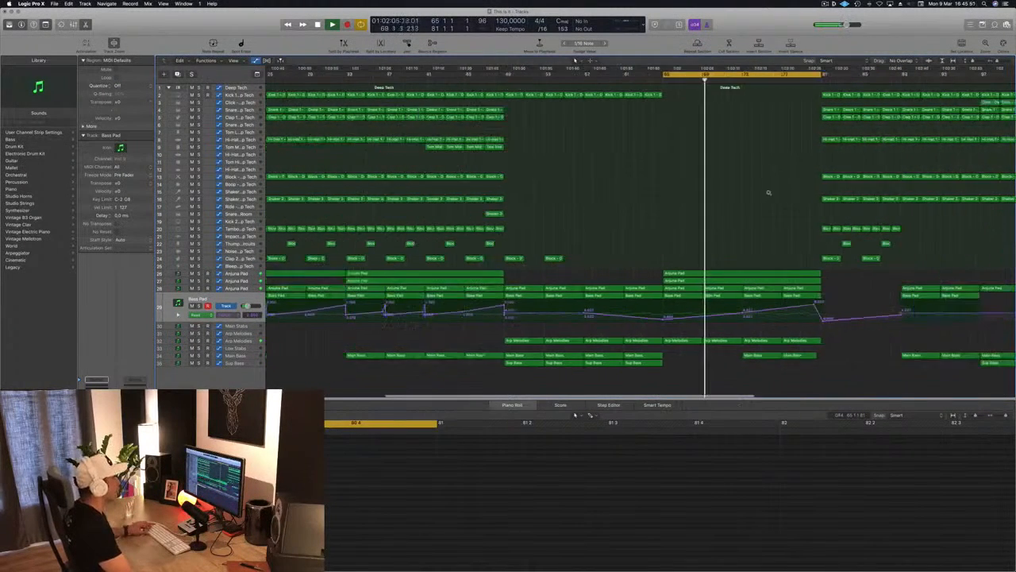
pyautogui.hscroll(-4, 769, 193)
pyautogui.moveTo(788, 95); pyautogui.dragTo(775, 96)
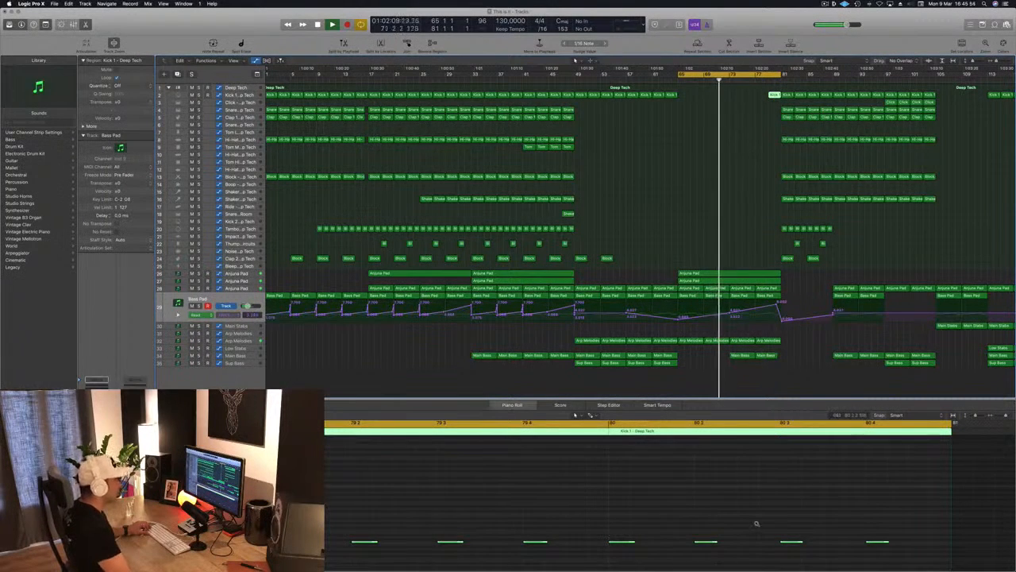
# Build a kick roll in the bar 79 region by duplicating all notes halfway between beats, and doubling the bar 80 notes again
pyautogui.hscroll(-3, 757, 524)
pyautogui.hscroll(-2, 478, 517)
pyautogui.moveTo(374, 527); pyautogui.dragTo(874, 557)
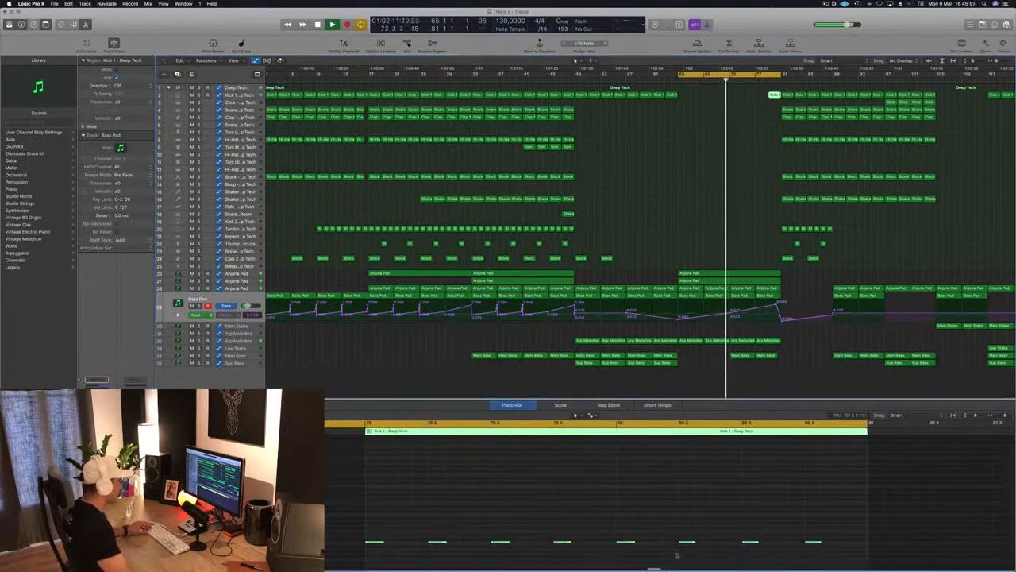
pyautogui.moveTo(376, 544); pyautogui.dragTo(411, 548)
pyautogui.moveTo(625, 526); pyautogui.dragTo(856, 549)
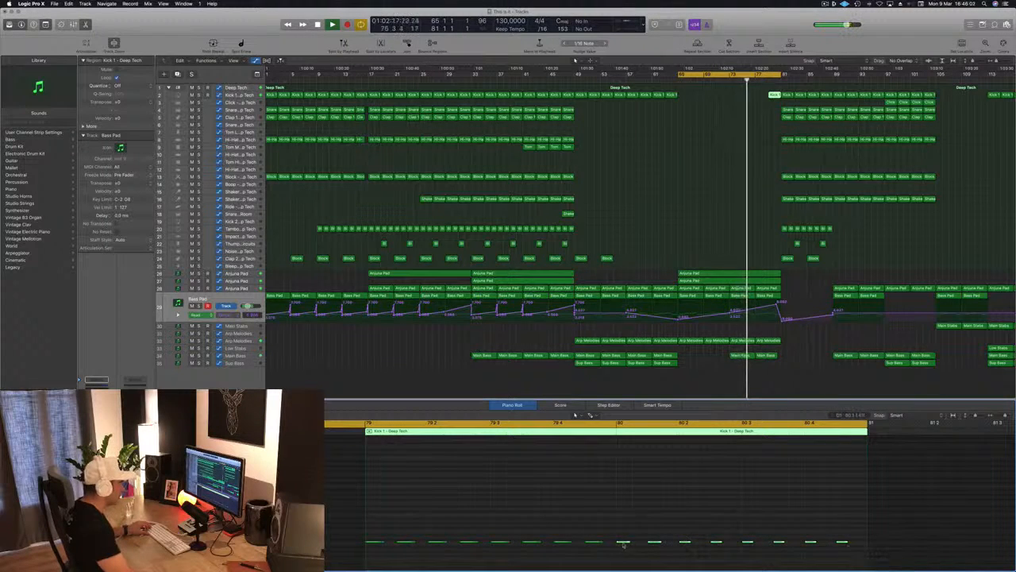
pyautogui.moveTo(624, 545); pyautogui.dragTo(640, 547)
pyautogui.click(708, 229)
# Listen to the kick roll and the transition into bar 81 in the cycled section
pyautogui.press('super+Right')
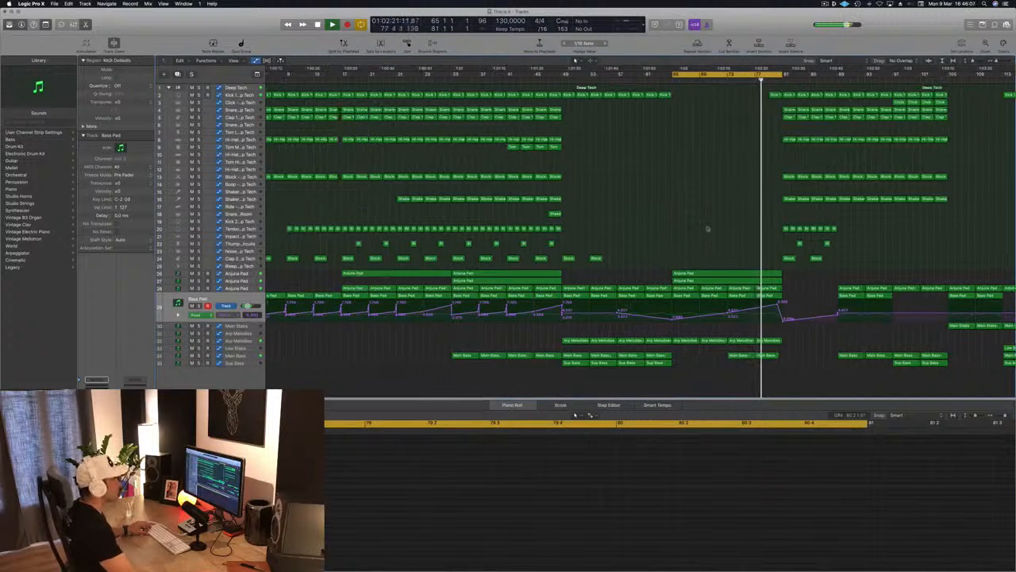
pyautogui.press('super+Right')
pyautogui.press('super+Right')
pyautogui.press('super+Right')
pyautogui.press('super+Left')
pyautogui.press('super+Left')
pyautogui.press('super+Left')
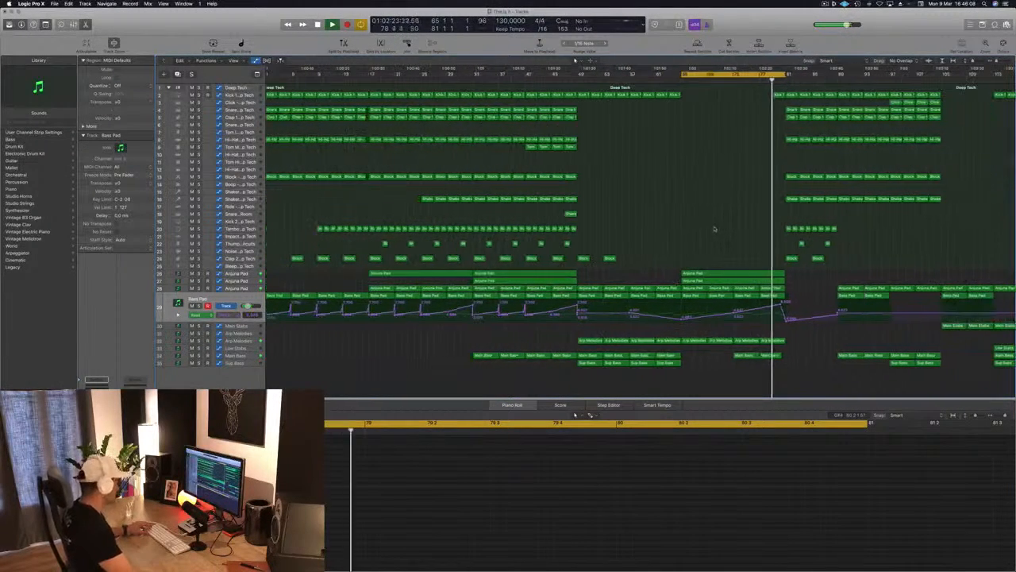
pyautogui.press('super+Left')
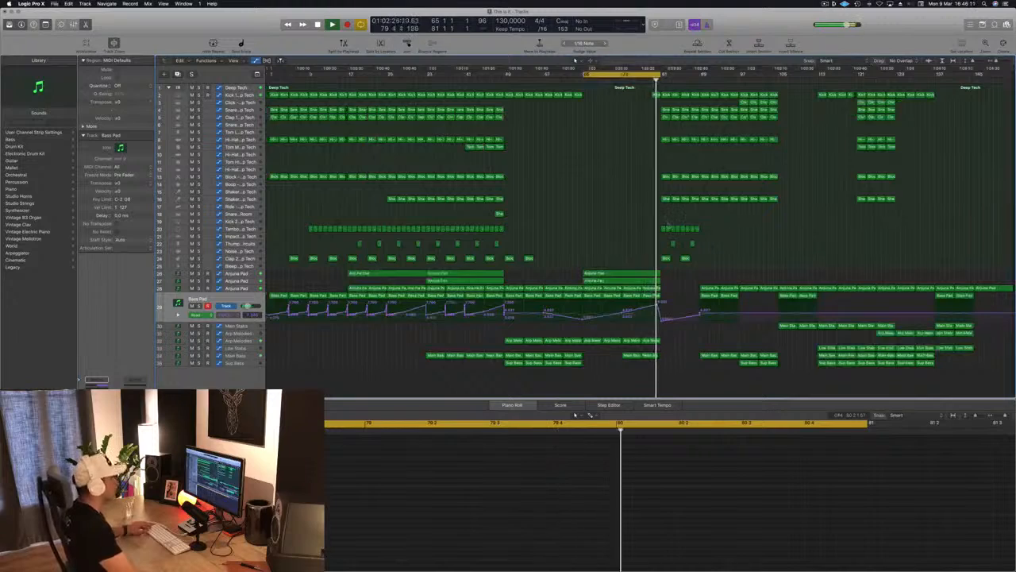
pyautogui.scroll(5, 669, 224)
pyautogui.scroll(-4, 699, 202)
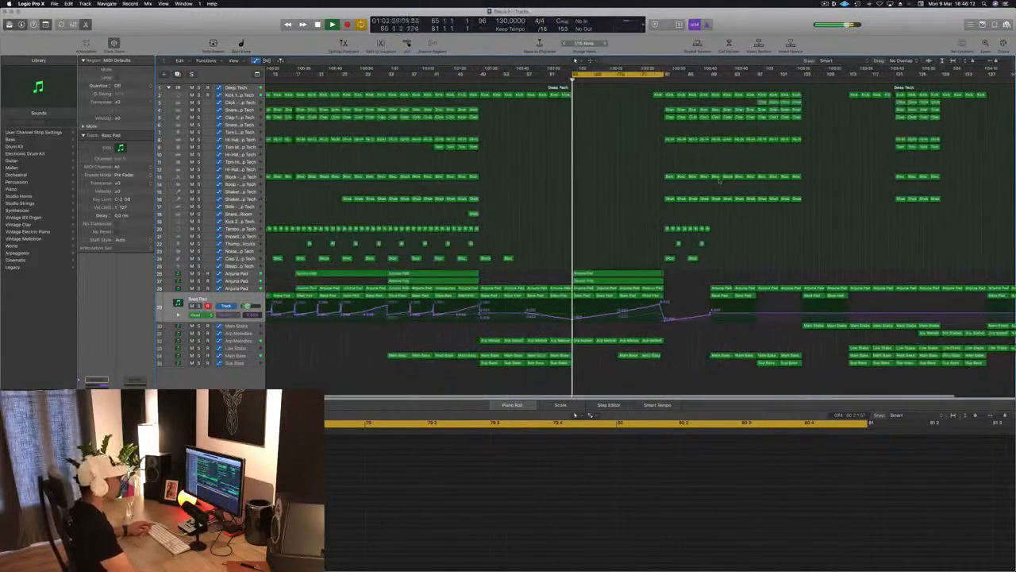
# Extend the cycle range back to bar 61 and listen to the breakdown leading into bar 81
pyautogui.hscroll(-1, 719, 181)
pyautogui.click(656, 79)
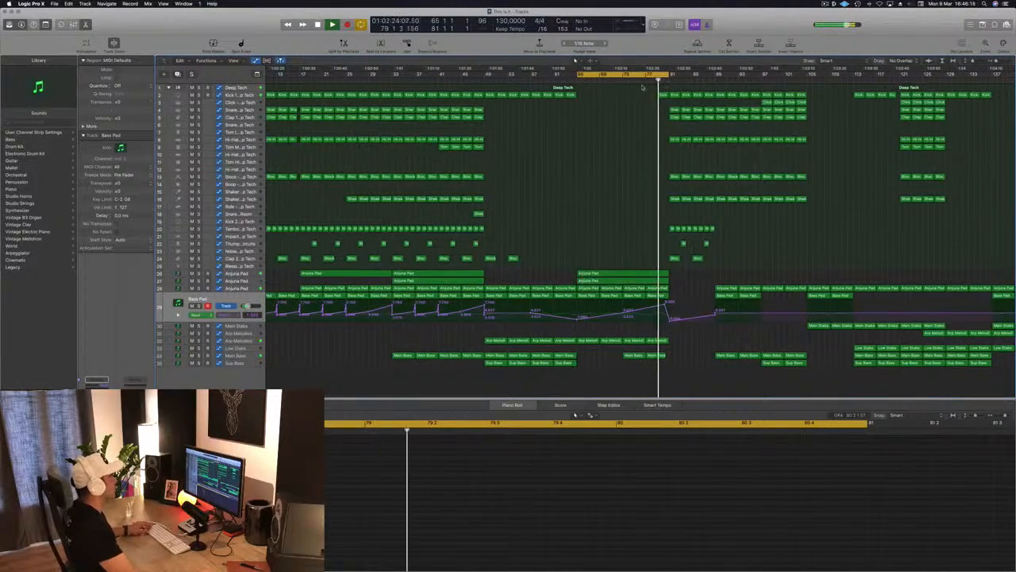
pyautogui.press('super+Left')
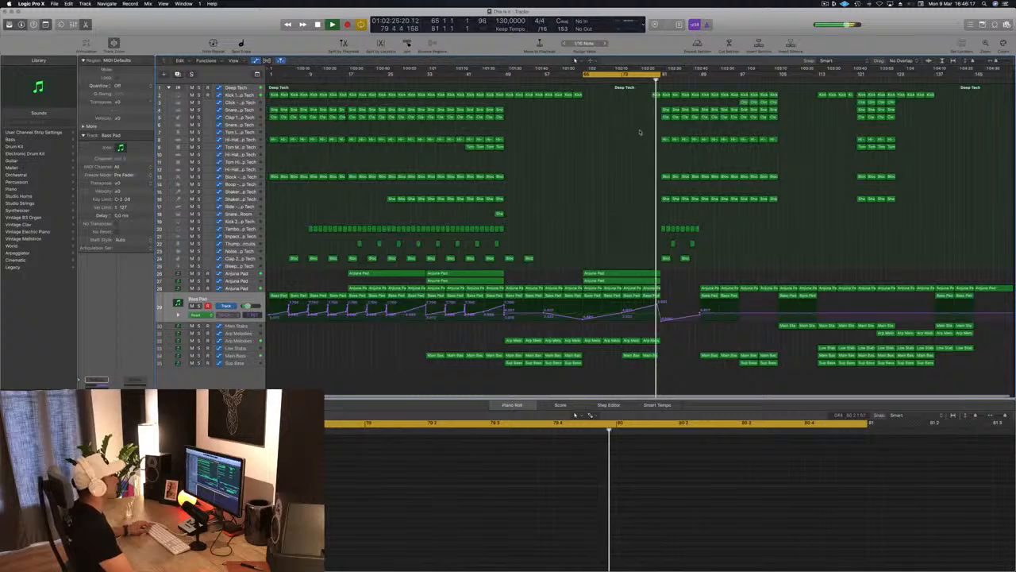
pyautogui.click(651, 79)
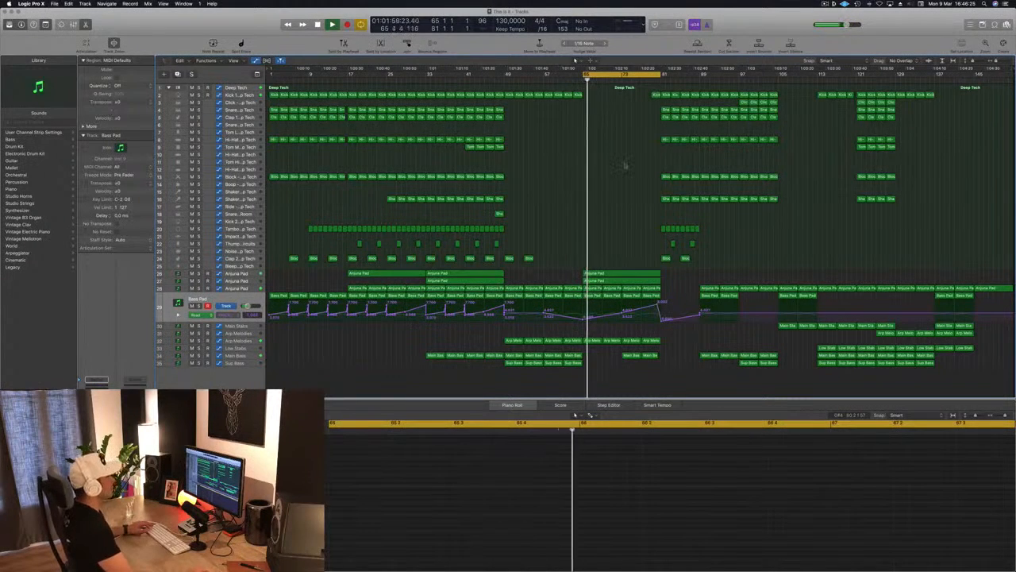
pyautogui.press('super+Right')
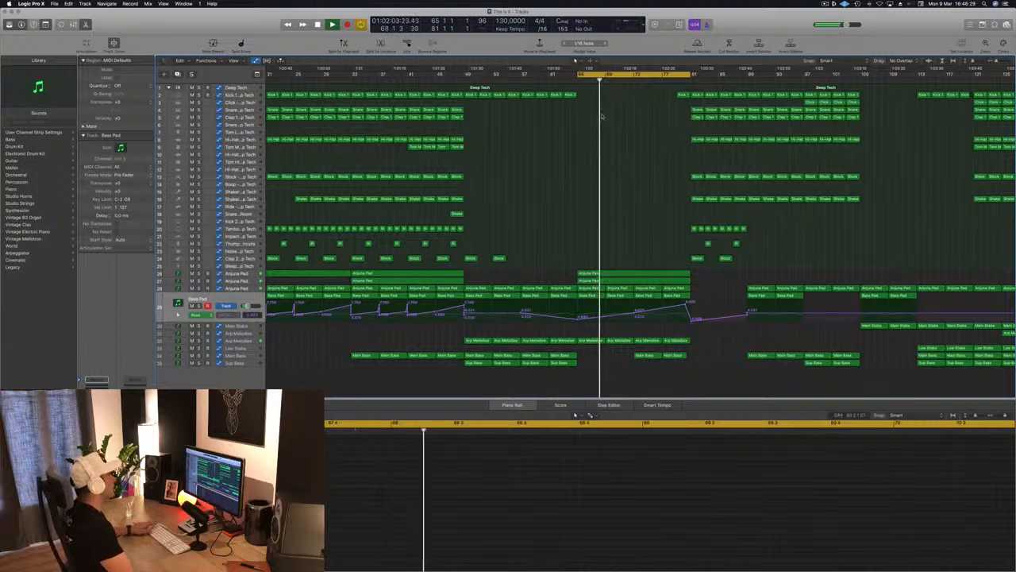
pyautogui.moveTo(578, 75); pyautogui.dragTo(550, 80)
pyautogui.press('space')
pyautogui.press('space')
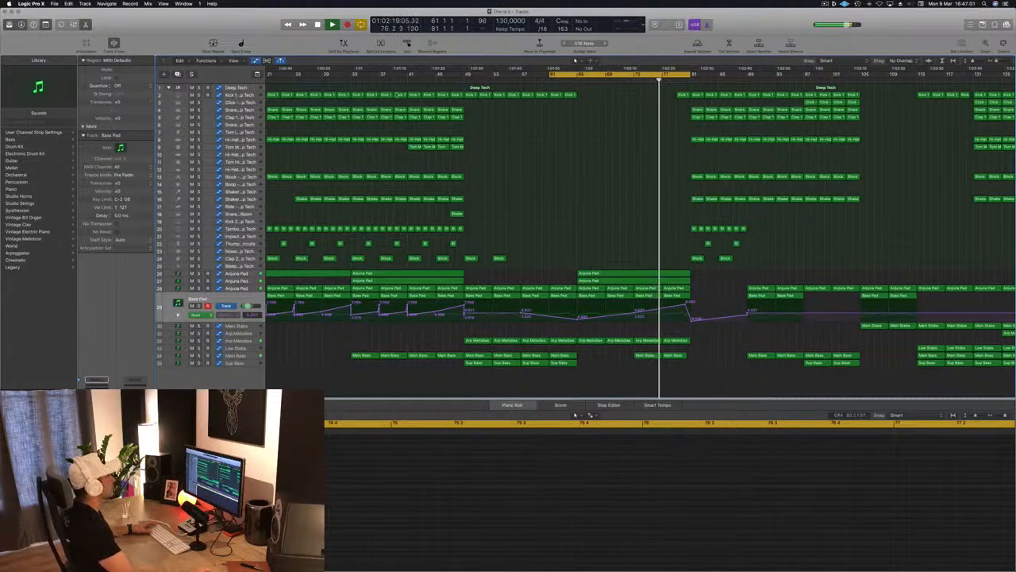
# Add Kick 1 volume automation that dips from -2,0 dB around bar 79 and rises back to -2,0 dB by bar 81
pyautogui.click(236, 94)
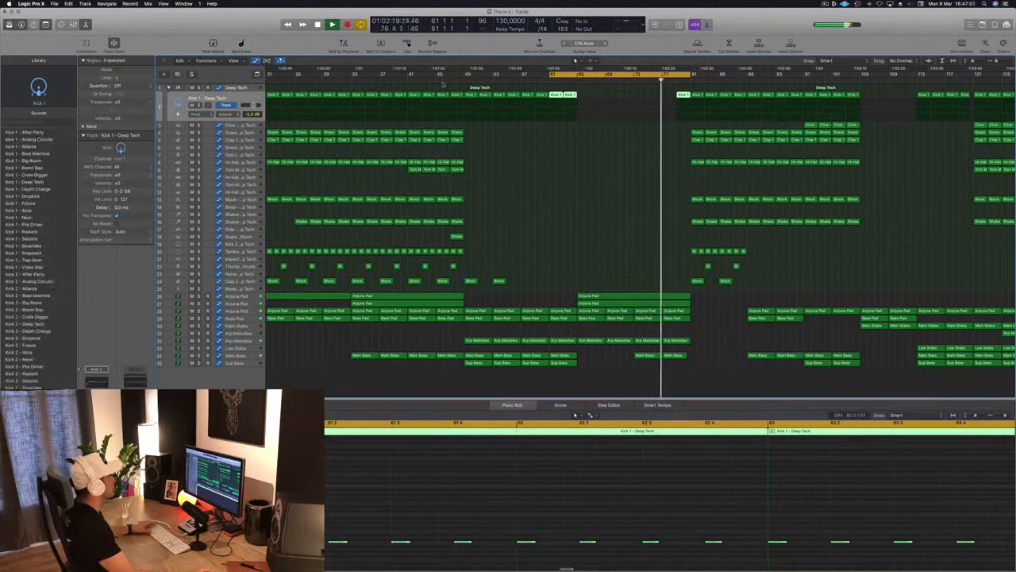
pyautogui.click(685, 109)
pyautogui.click(671, 108)
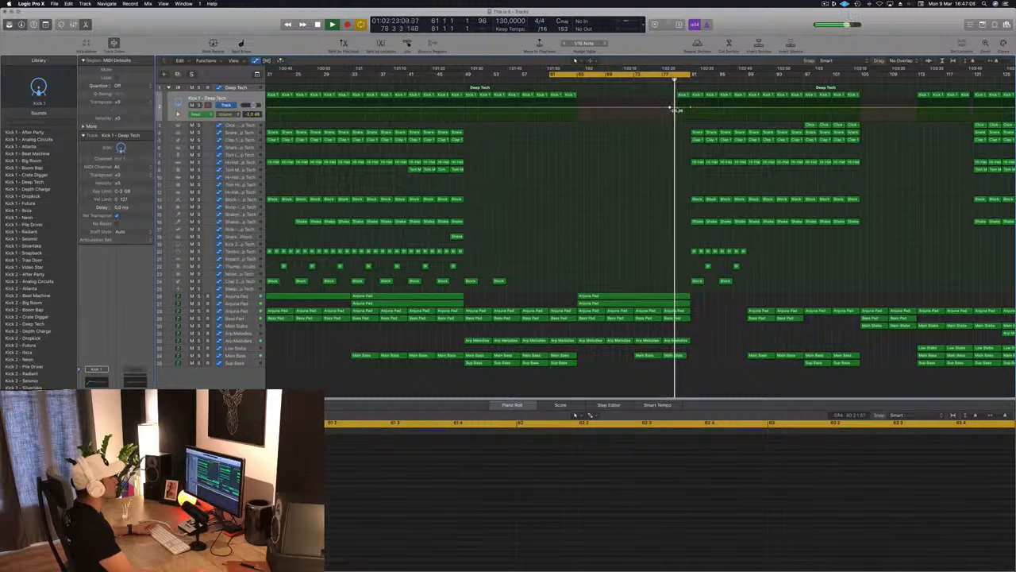
pyautogui.moveTo(676, 108); pyautogui.dragTo(679, 118)
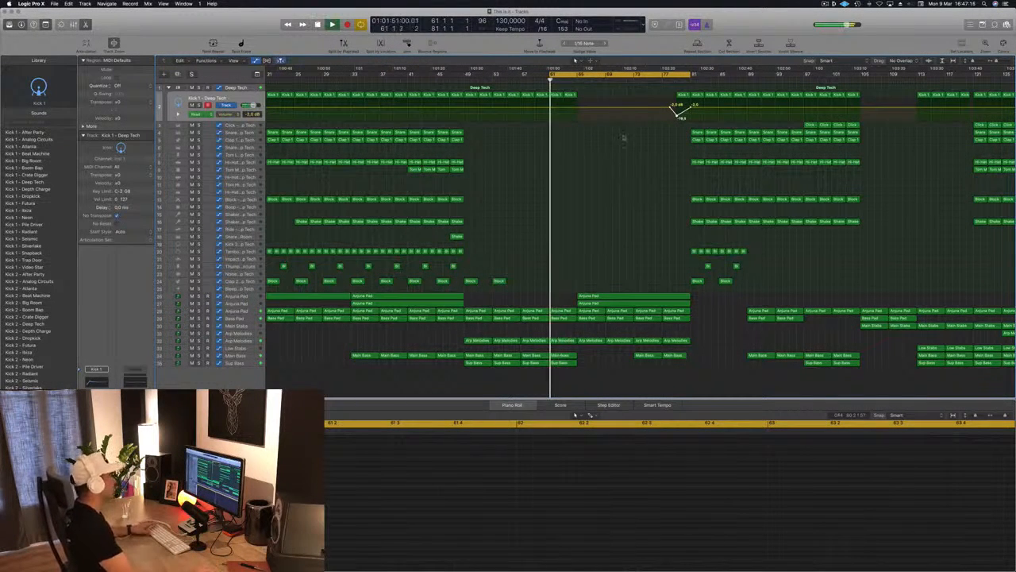
# Cycle the kick roll from bar 77, move the cycle range to bars 81 to 87, and listen to both sections
pyautogui.moveTo(556, 77); pyautogui.dragTo(664, 77)
pyautogui.press('space')
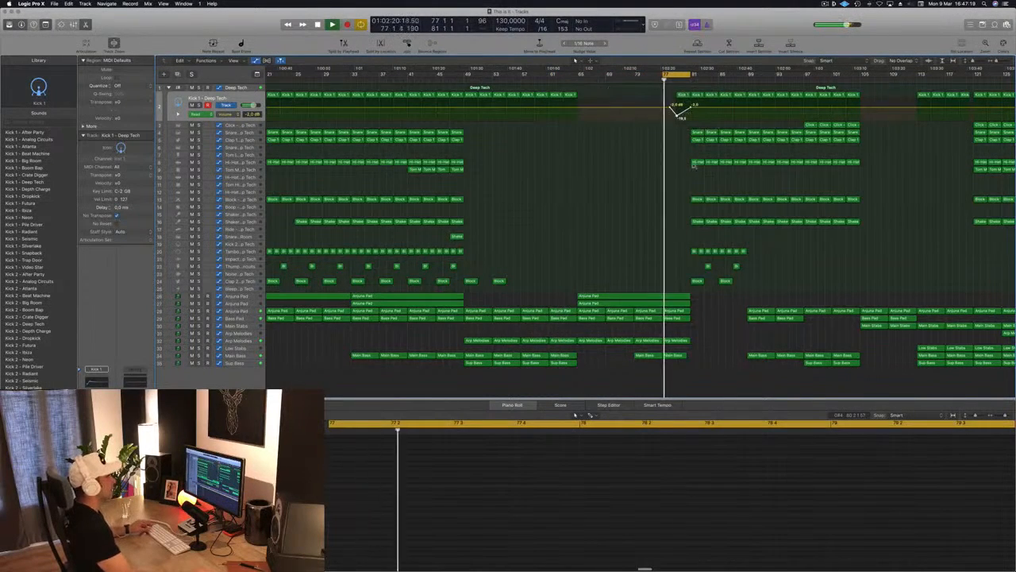
pyautogui.scroll(5, 694, 164)
pyautogui.scroll(-4, 694, 163)
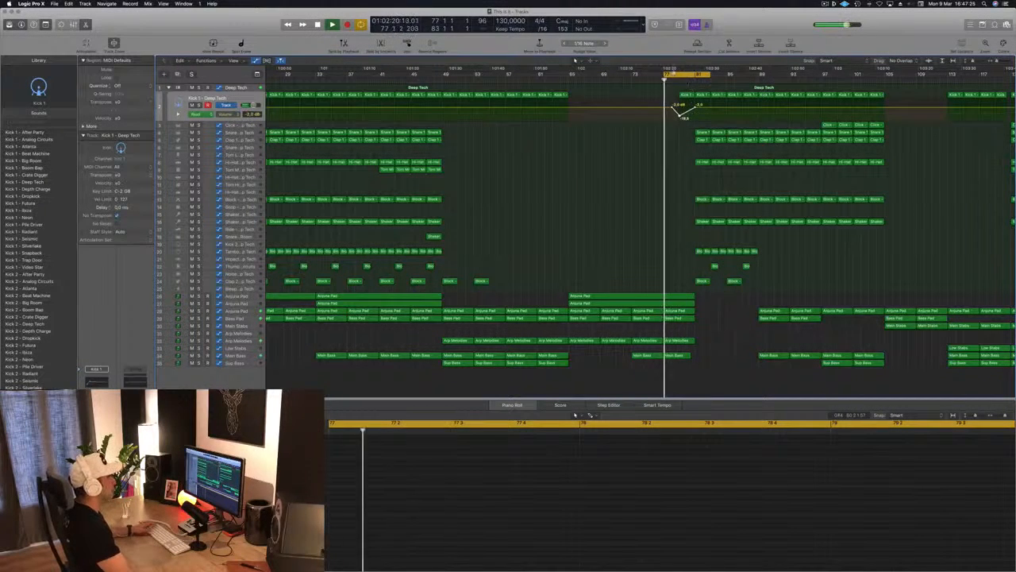
pyautogui.moveTo(680, 75); pyautogui.dragTo(710, 78)
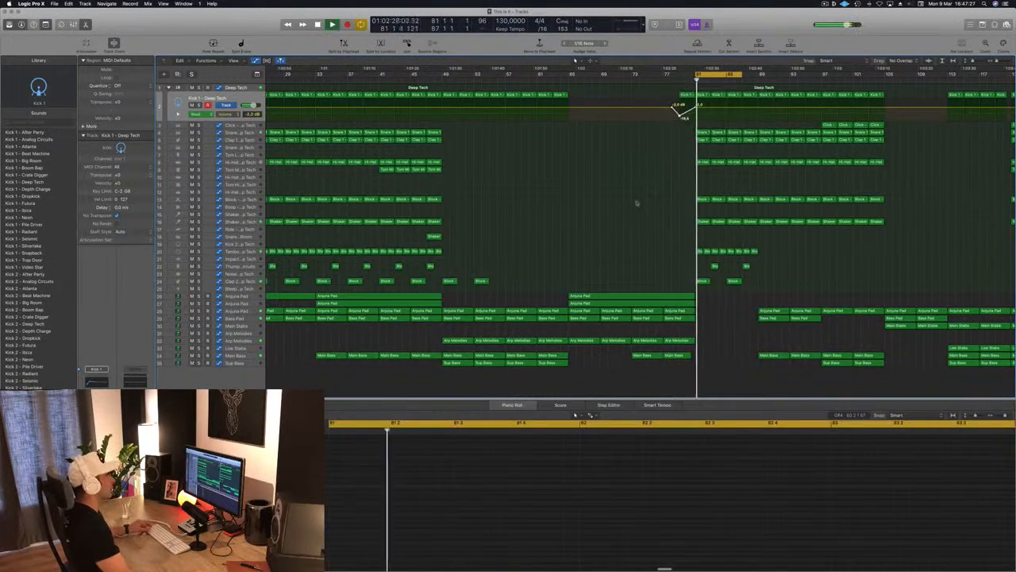
pyautogui.scroll(-3, 658, 104)
pyautogui.scroll(-1, 589, 215)
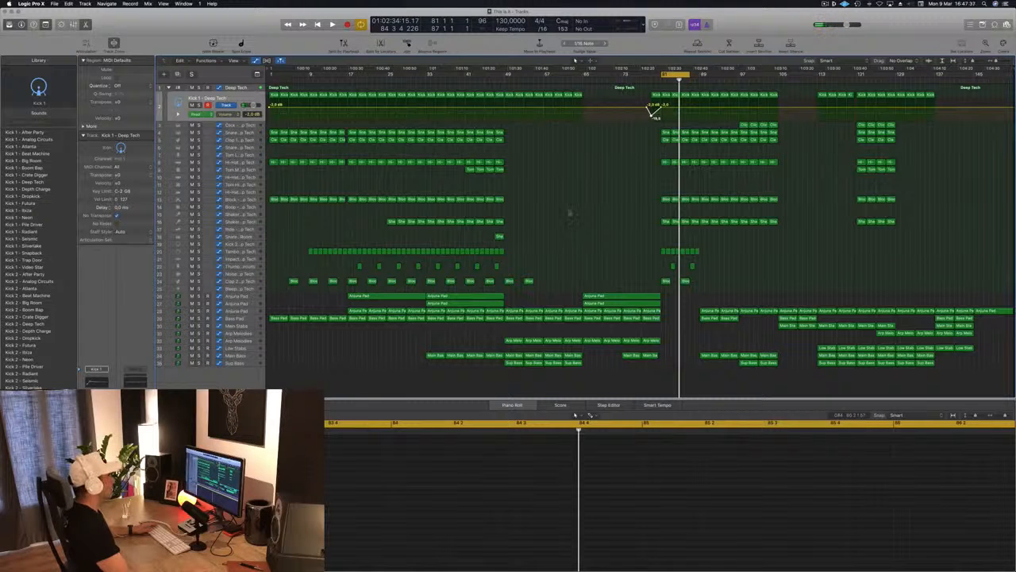
# Copy the four Tom Mid regions at bar 41 to bar 81 and listen to the result
pyautogui.click(471, 170)
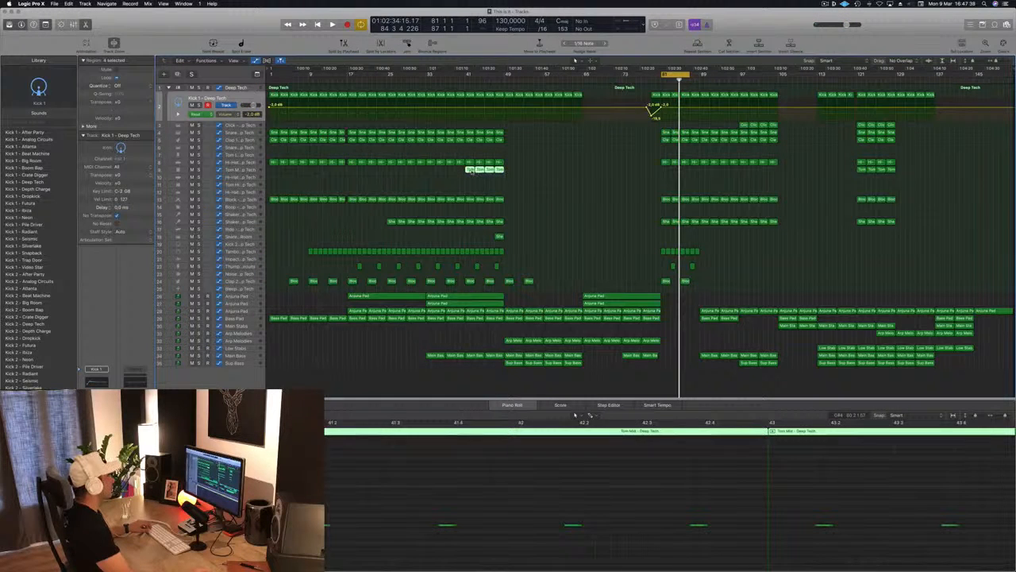
pyautogui.moveTo(509, 175); pyautogui.dragTo(665, 173)
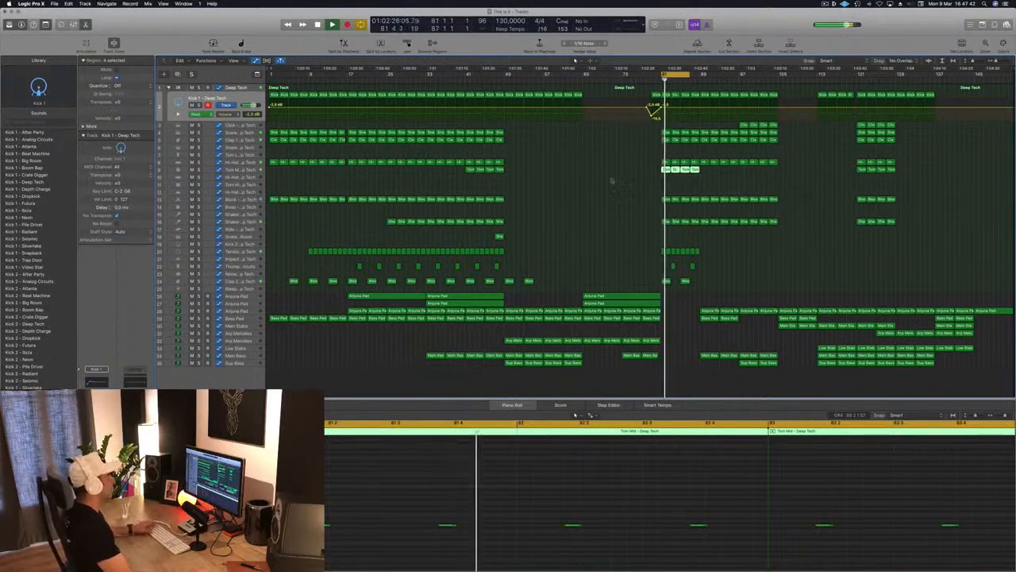
pyautogui.click(565, 387)
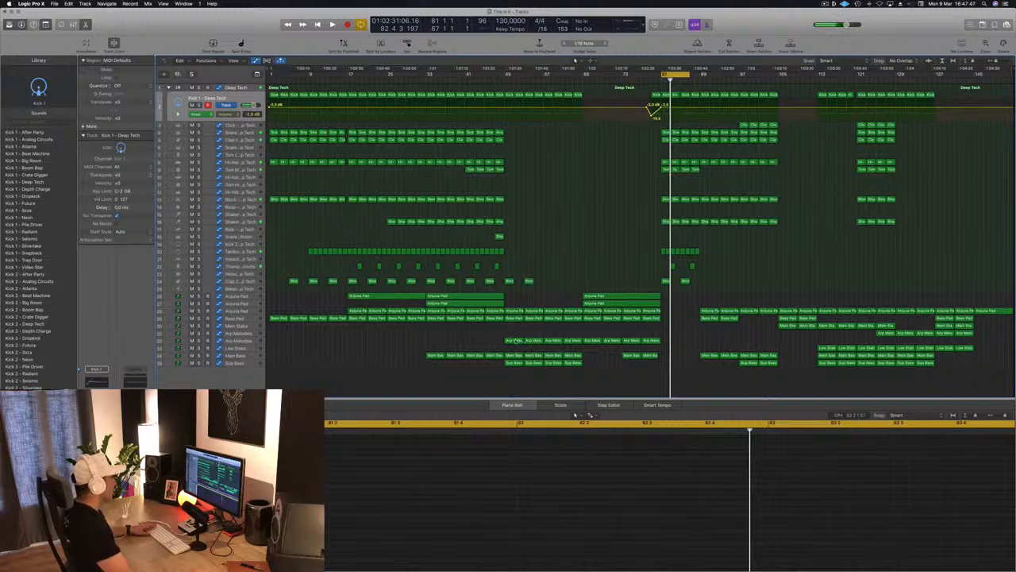
# Place copies of the Main Bass region at bars 81 and 85, and play the section with the Main Bass automation displayed
pyautogui.click(632, 358)
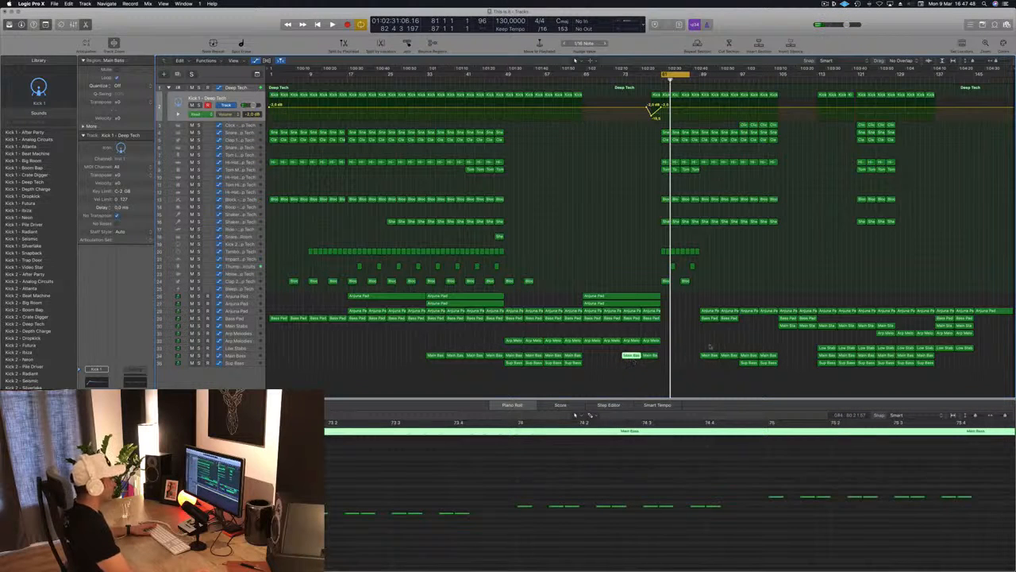
pyautogui.moveTo(706, 356)
pyautogui.mouseDown()
pyautogui.moveTo(671, 358)
pyautogui.moveTo(687, 357)
pyautogui.mouseUp()
pyautogui.press('space')
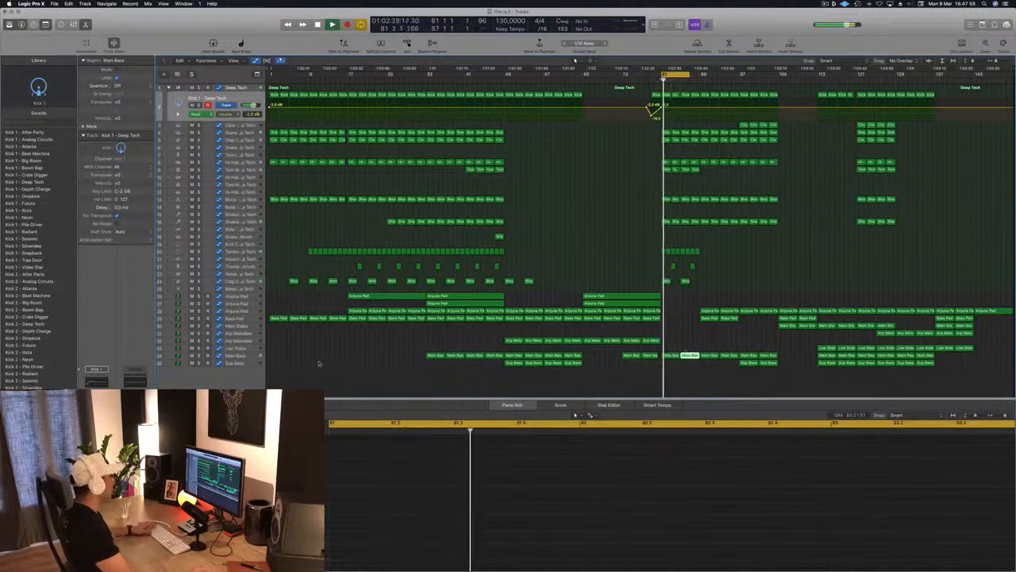
pyautogui.click(250, 358)
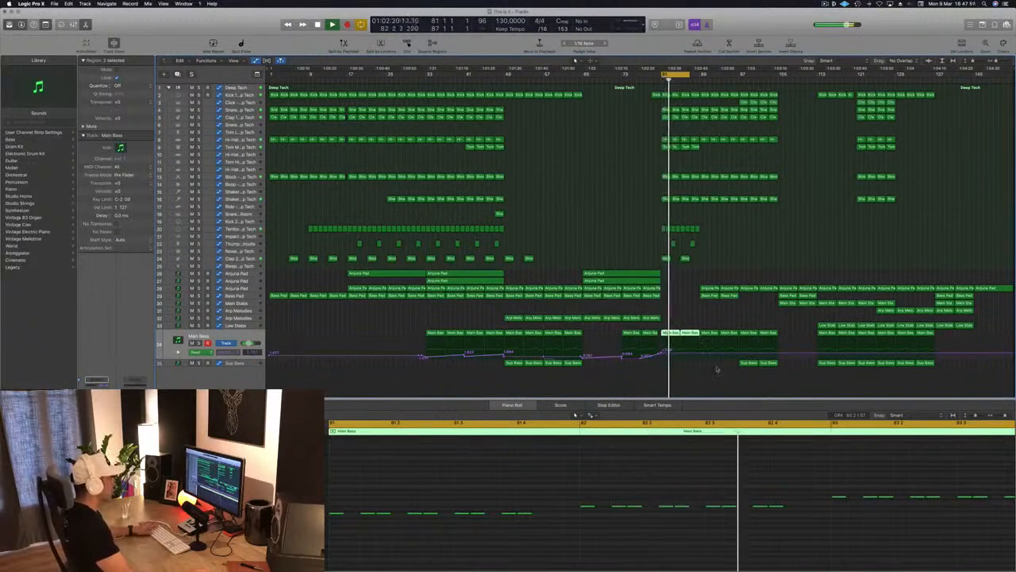
pyautogui.press('space')
# Copy the two Sup Bass regions at bar 97 to bars 81 and 85 and audition them
pyautogui.moveTo(741, 369); pyautogui.dragTo(662, 351)
pyautogui.press('space')
pyautogui.press('space')
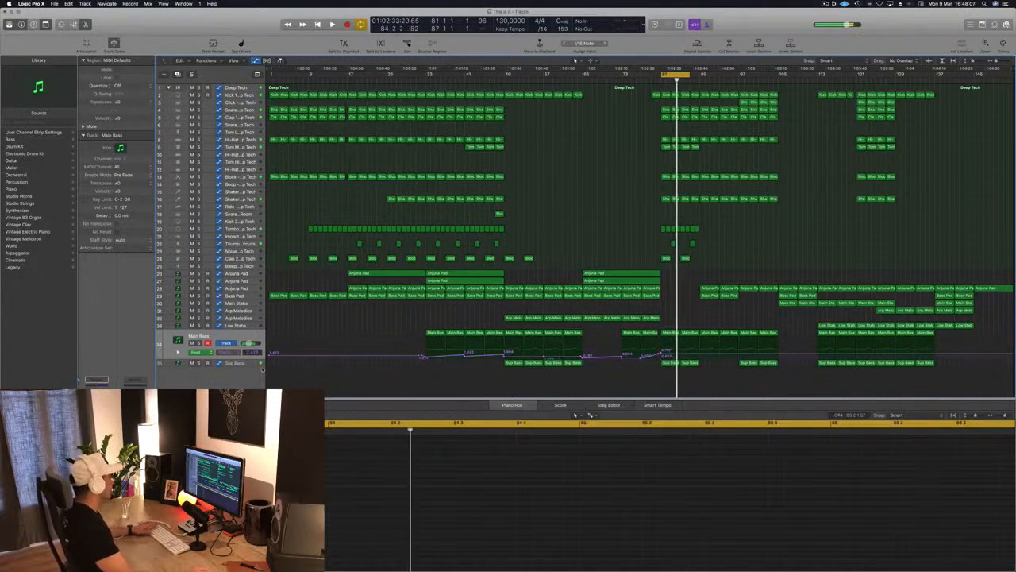
pyautogui.press('space')
pyautogui.press('Down')
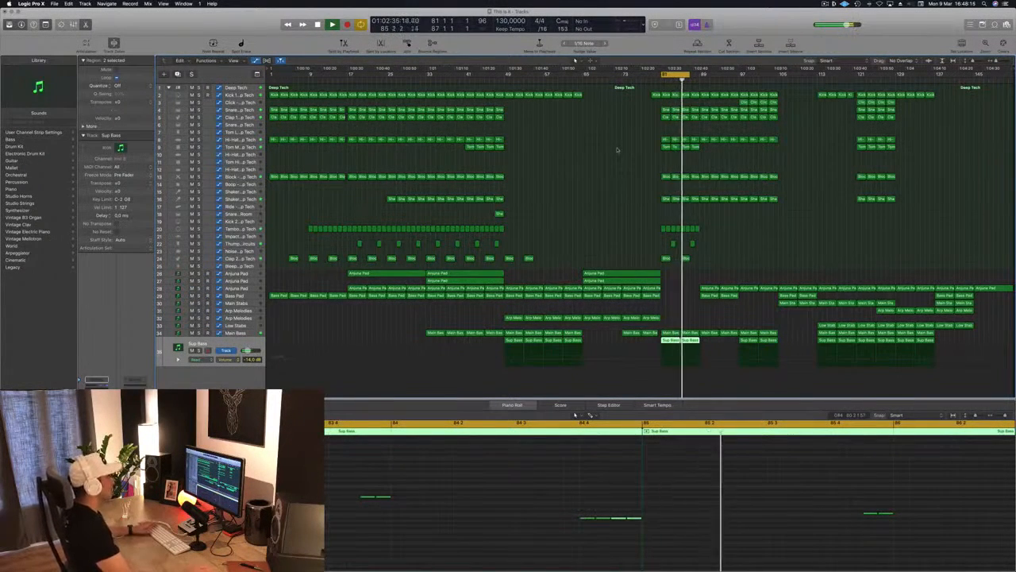
# Copy the Bass Pad region at bar 89 to bar 81 and display the Bass Pad automation
pyautogui.click(697, 295)
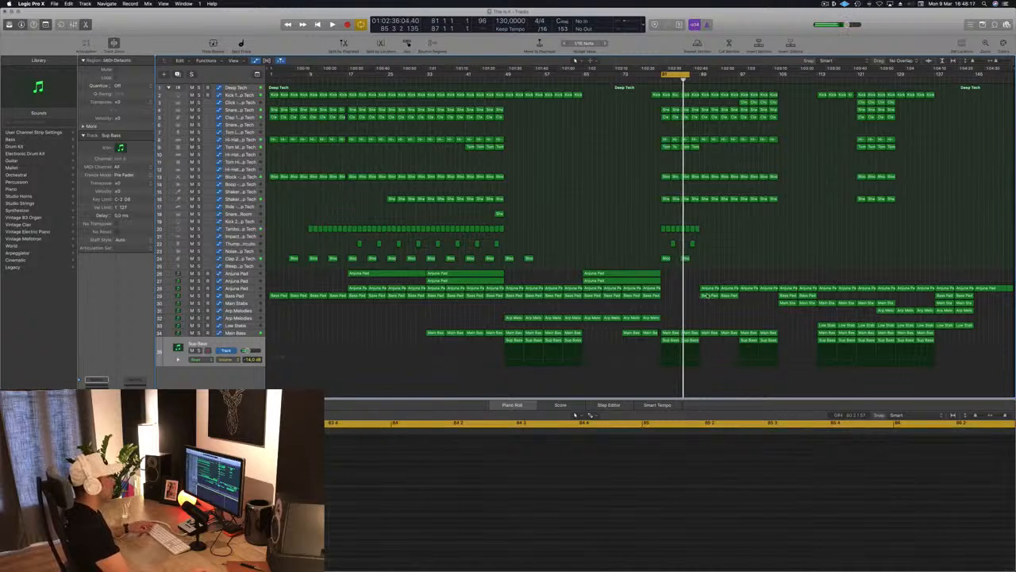
pyautogui.moveTo(707, 295); pyautogui.dragTo(672, 298)
pyautogui.click(251, 297)
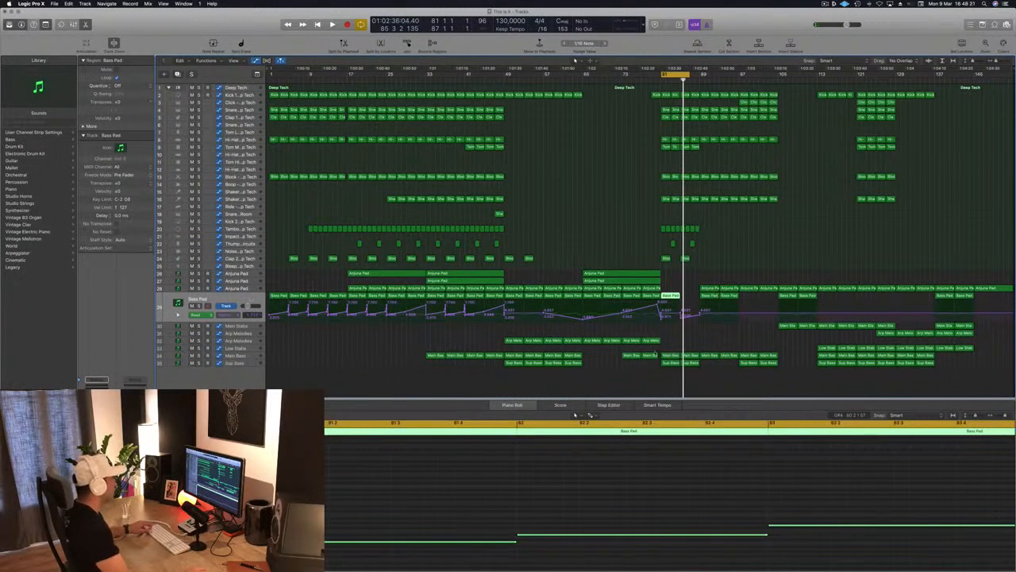
# Shape the Bass Pad automation from bar 81 into a rise toward bar 85, and copy that region with its automation to bar 85
pyautogui.click(662, 309)
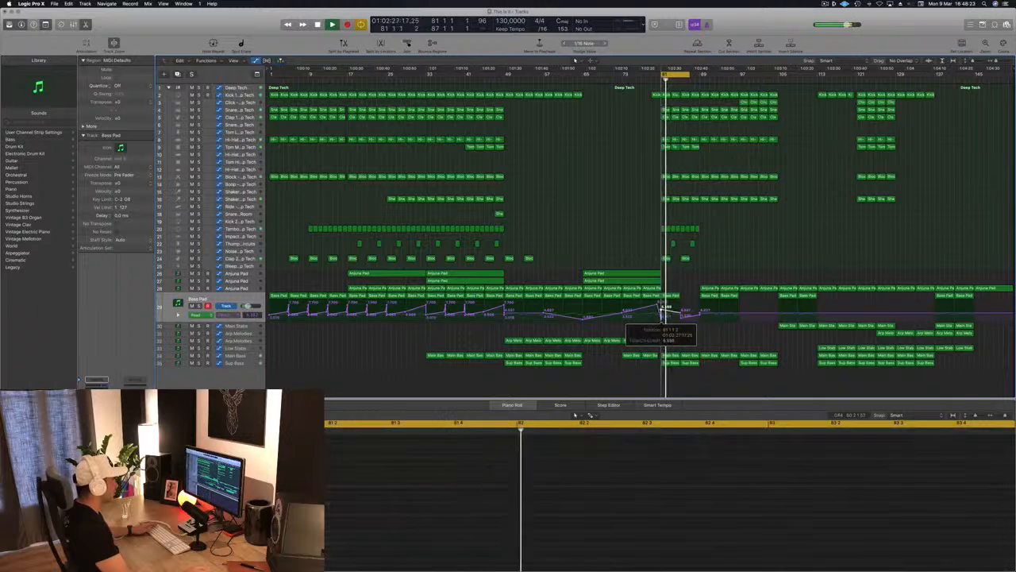
pyautogui.moveTo(662, 312); pyautogui.dragTo(680, 309)
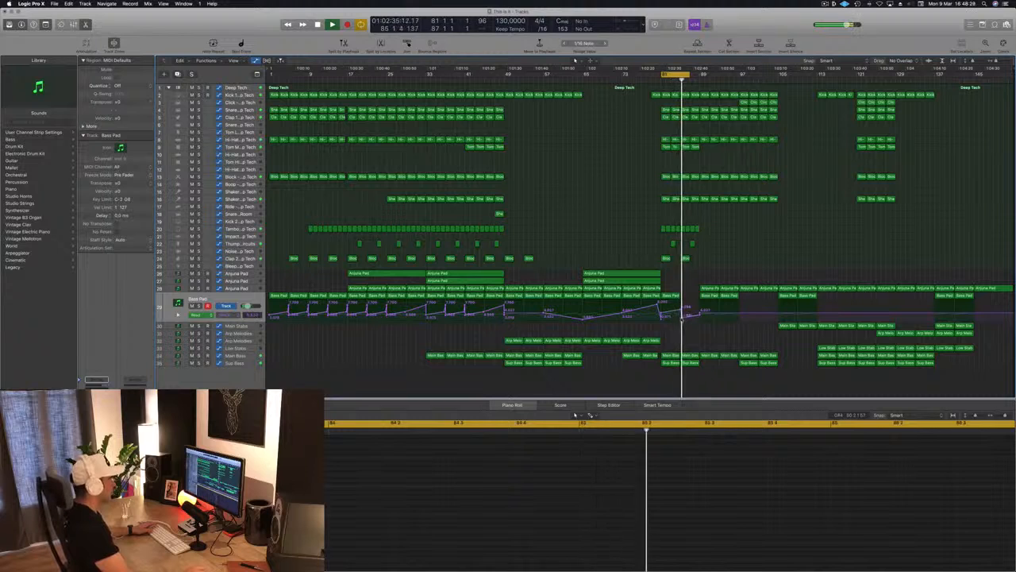
pyautogui.press('space')
pyautogui.moveTo(672, 296); pyautogui.dragTo(692, 303)
pyautogui.press('space')
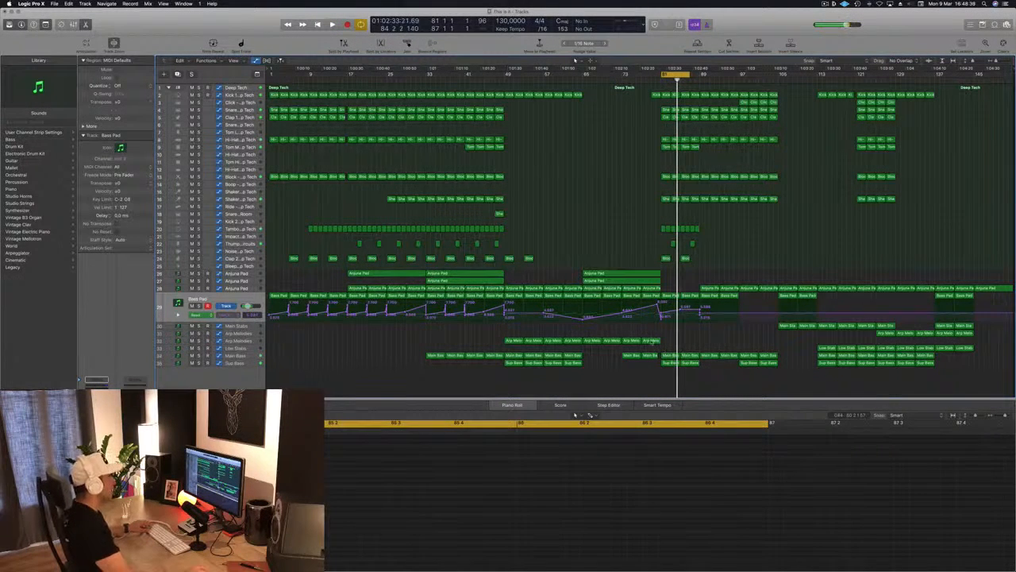
# Copy the Arp Melodies region at bar 77 to bar 81 and play its notes in the Piano Roll
pyautogui.moveTo(653, 341); pyautogui.dragTo(671, 340)
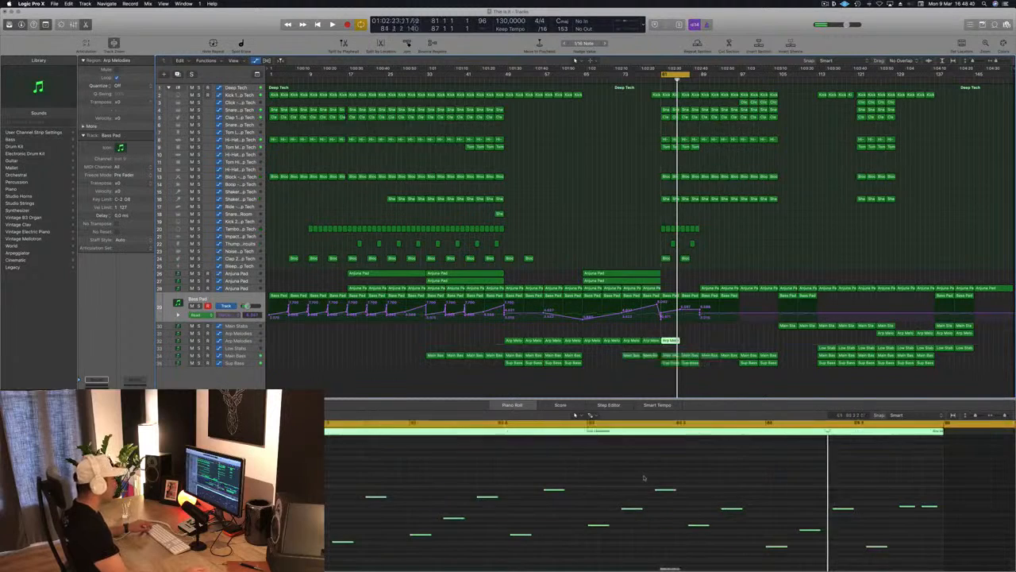
pyautogui.scroll(-3, 644, 477)
pyautogui.click(555, 486)
pyautogui.press('space')
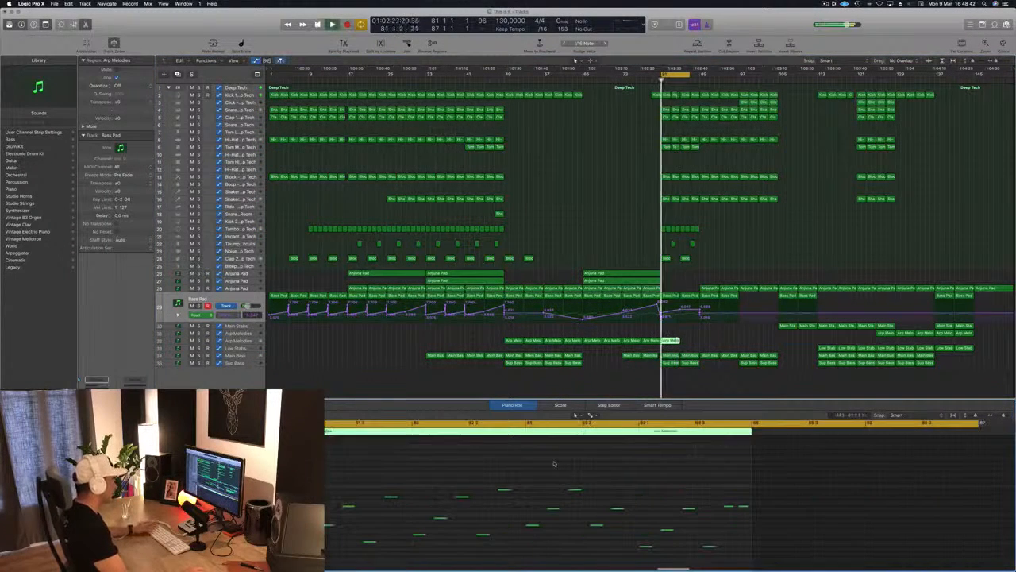
# Delete the second and fourth notes in bar 81 of the copied Arp Melodies region while auditioning the melody
pyautogui.press('space')
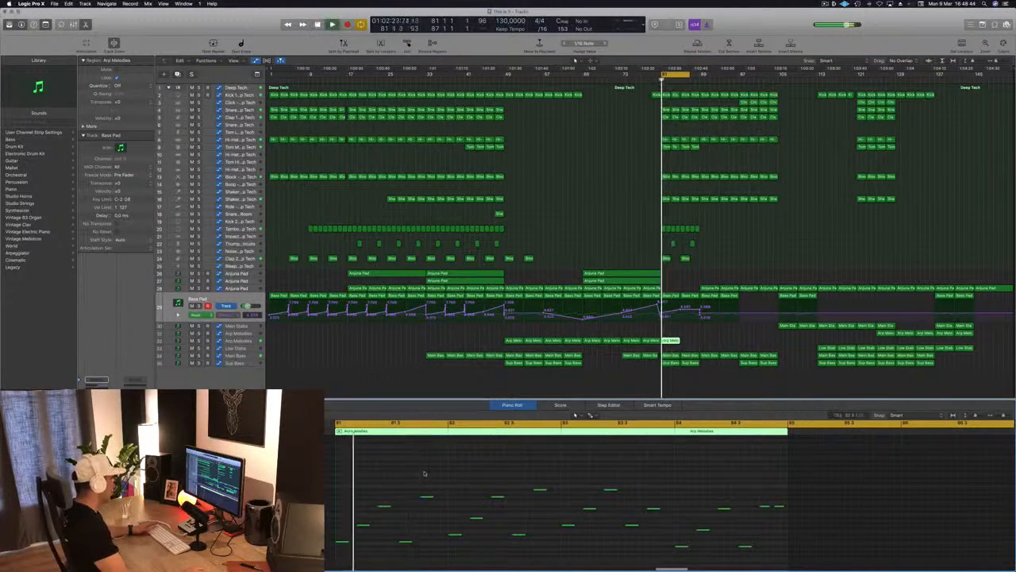
pyautogui.press('space')
pyautogui.press('space')
pyautogui.press('space')
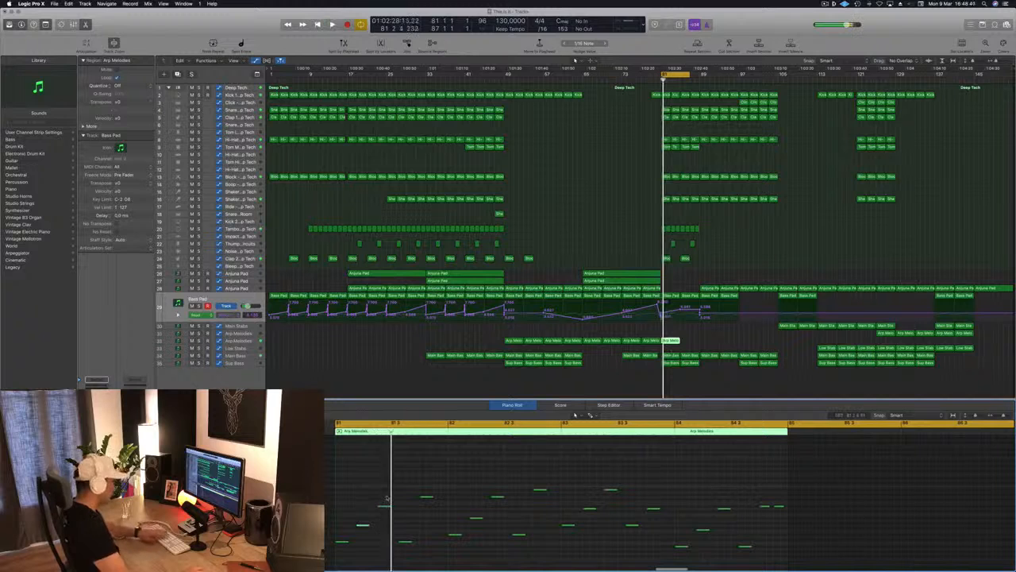
pyautogui.press('space')
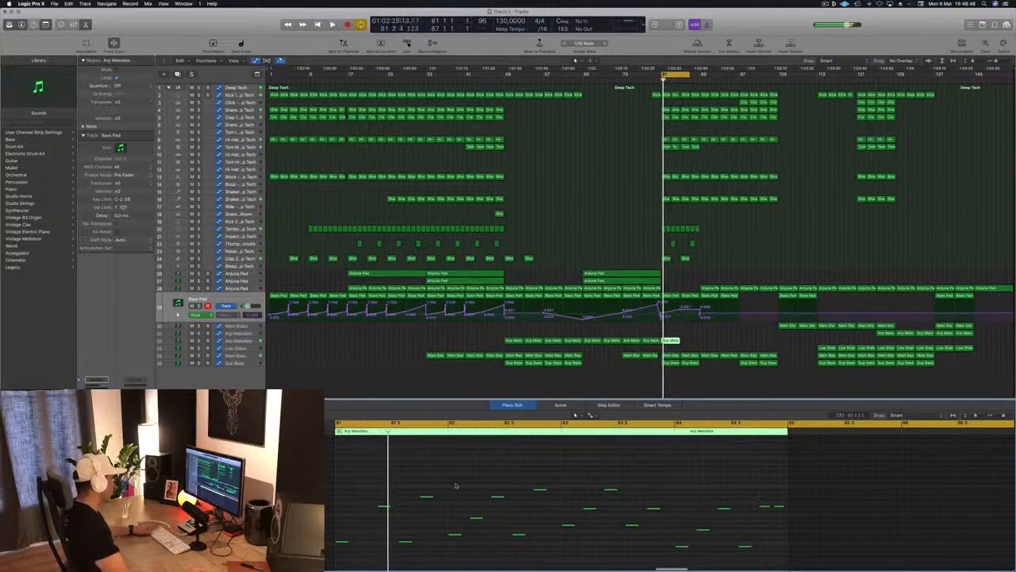
pyautogui.press('space')
pyautogui.press('space')
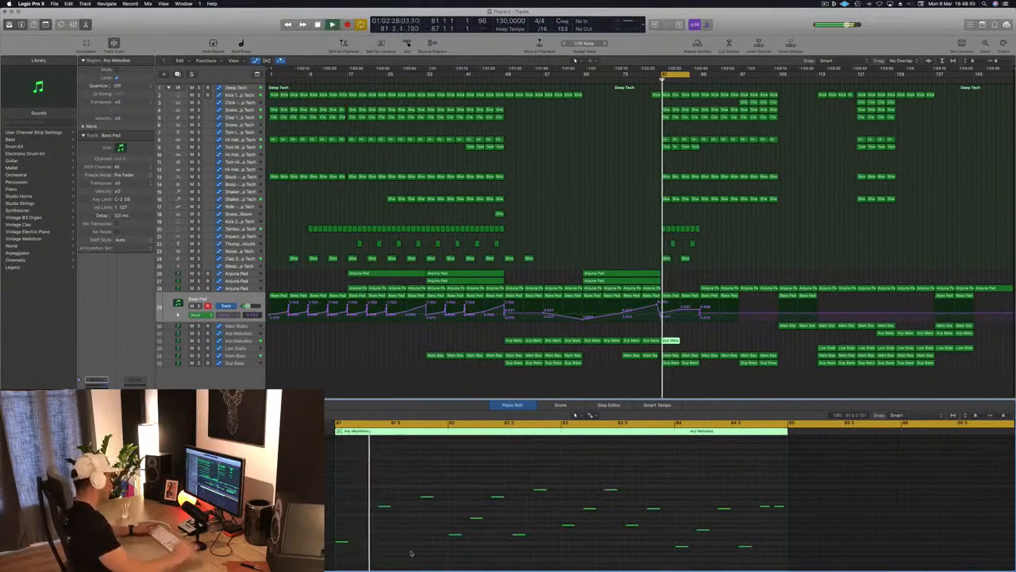
pyautogui.press('space')
pyautogui.press('space')
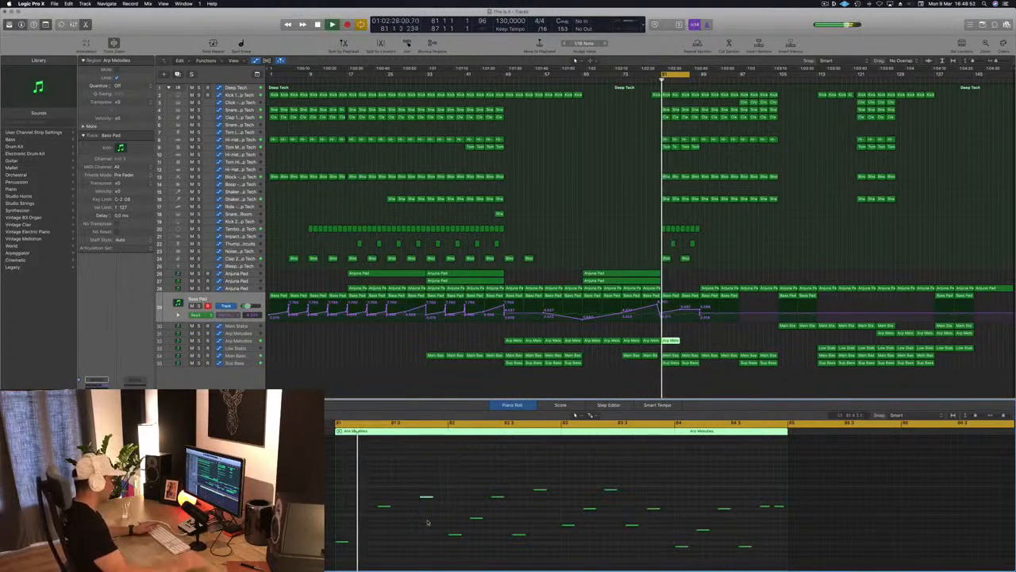
# Thin out the Arp Melodies region at bar 81, keeping only the first and third notes of each bar, and play it
pyautogui.press('space')
pyautogui.press('space')
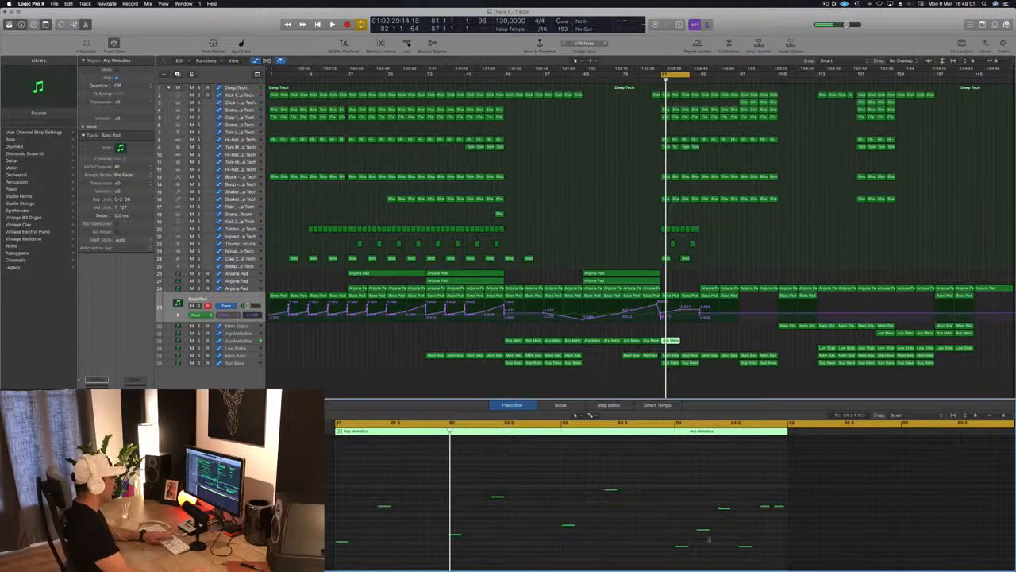
pyautogui.scroll(-2, 767, 493)
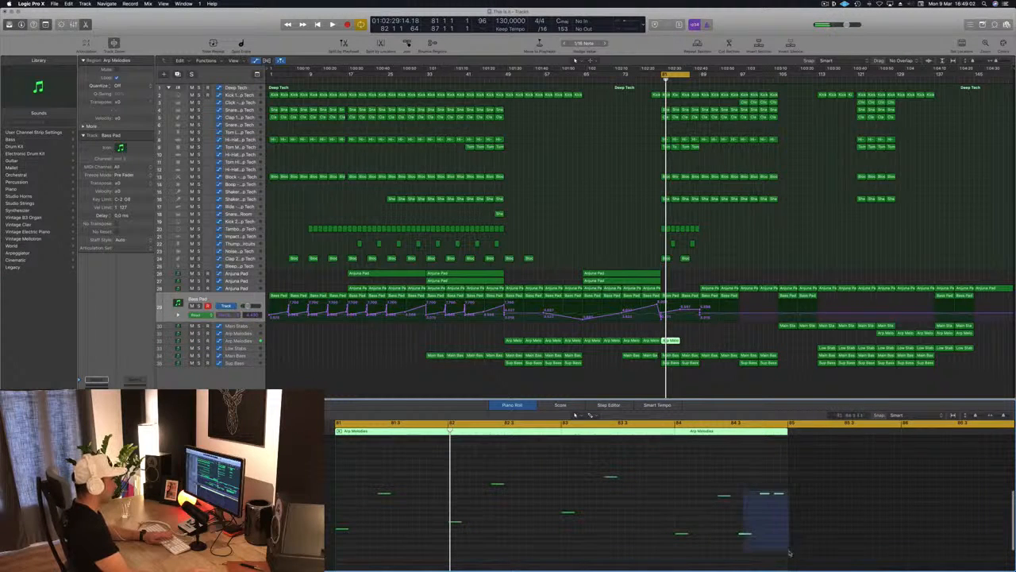
pyautogui.press('space')
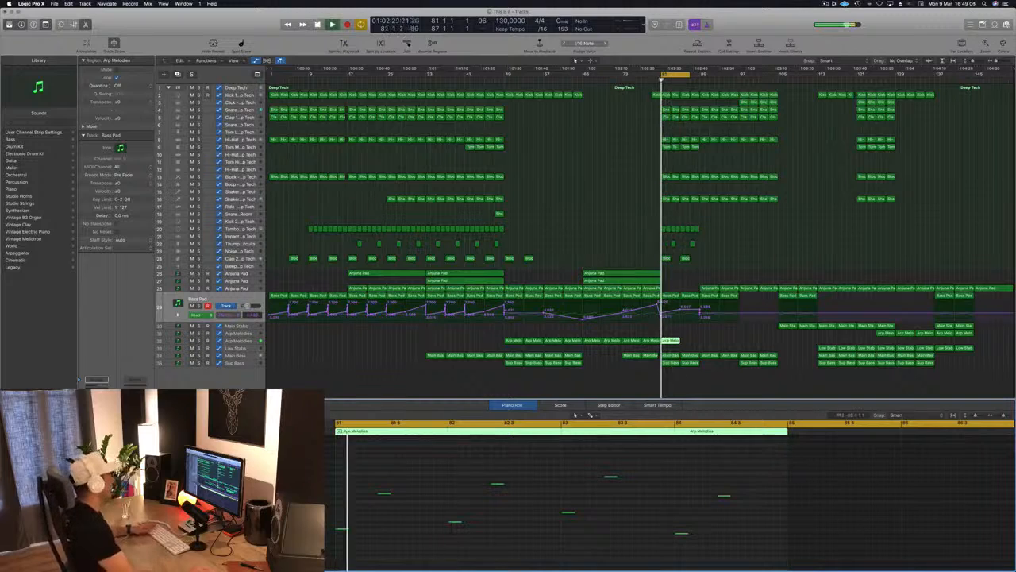
# Copy the Arp Melodies region at bar 81 through to bar 97, and remove the automation points after bar 81
pyautogui.click(253, 342)
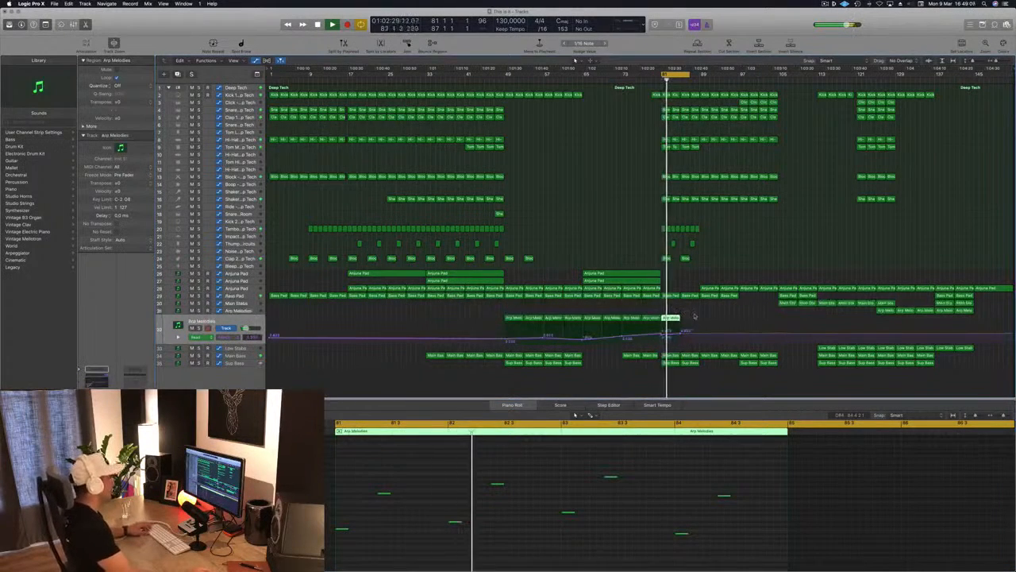
pyautogui.moveTo(671, 319); pyautogui.dragTo(709, 325)
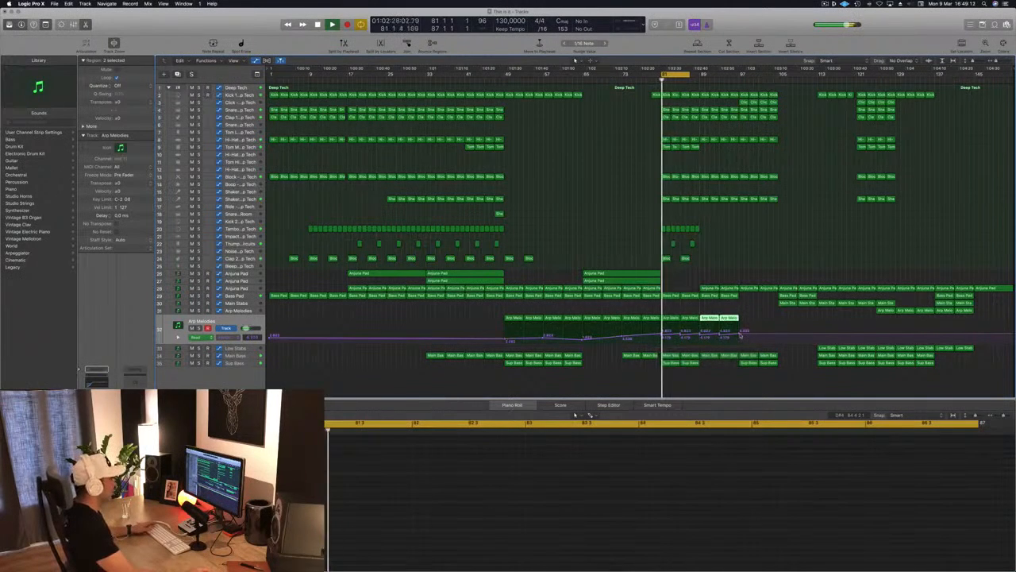
pyautogui.moveTo(740, 333); pyautogui.dragTo(661, 339)
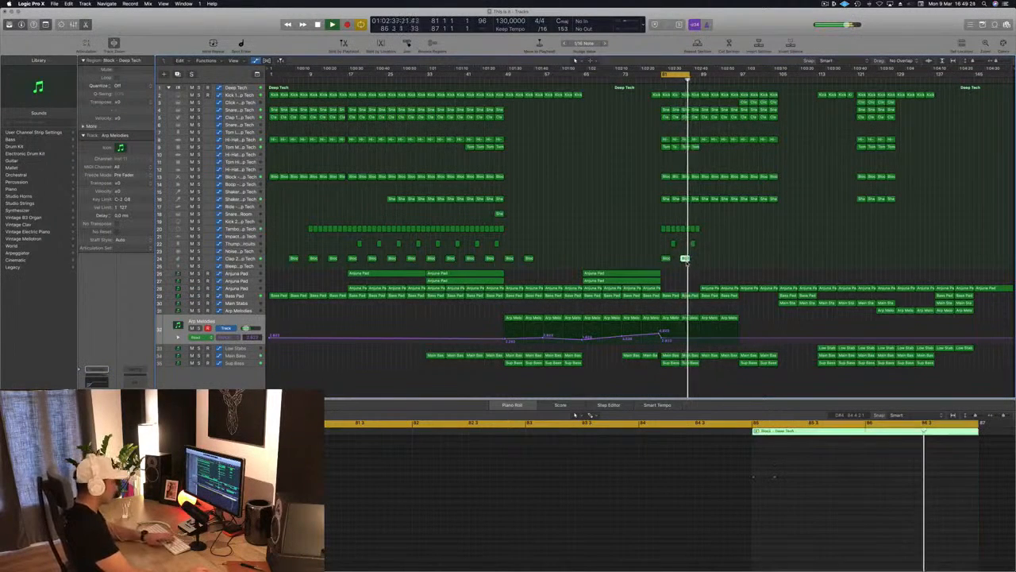
# Delete the Block region at bar 85 on track 24, and copy the four Tom Mid regions from bar 81 to bar 89
pyautogui.press('super+shift+3')
pyautogui.press('Delete')
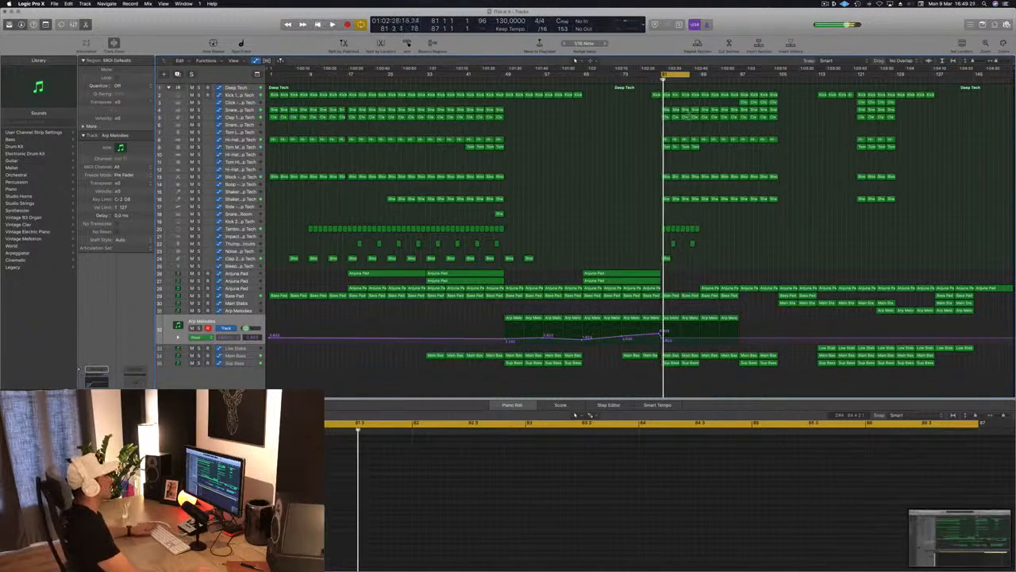
pyautogui.moveTo(689, 77); pyautogui.dragTo(736, 77)
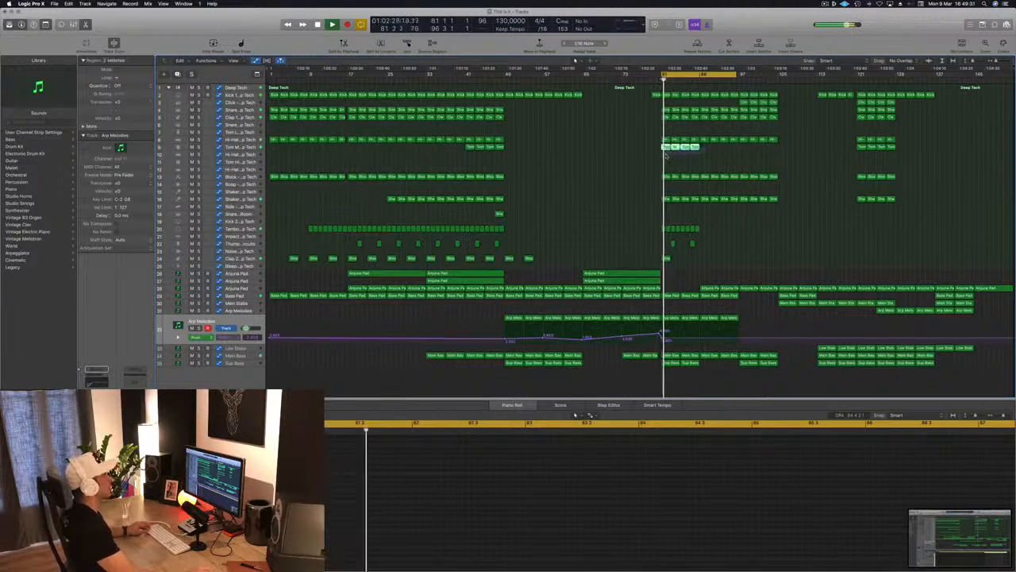
pyautogui.moveTo(666, 156); pyautogui.dragTo(703, 147)
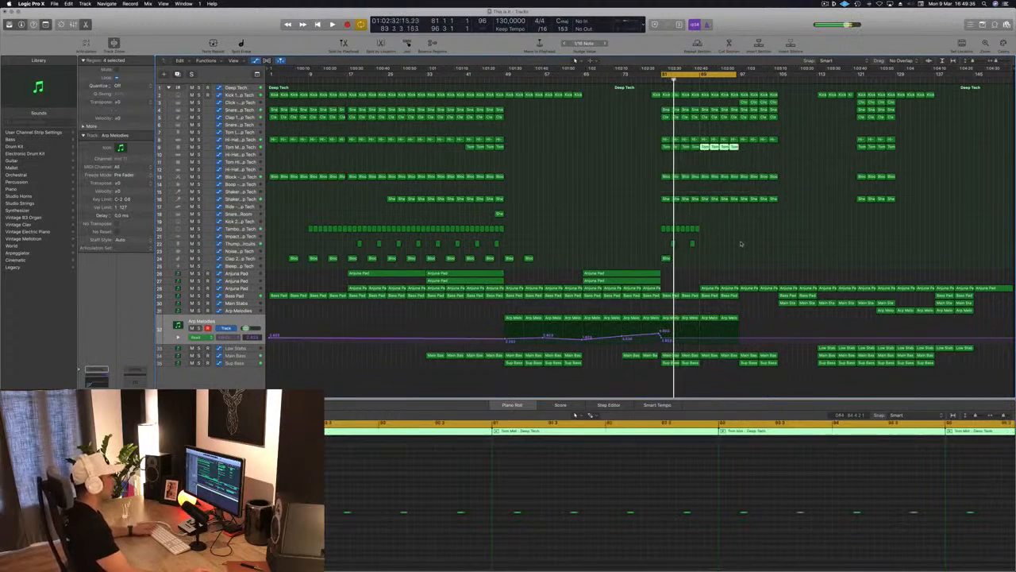
pyautogui.click(825, 348)
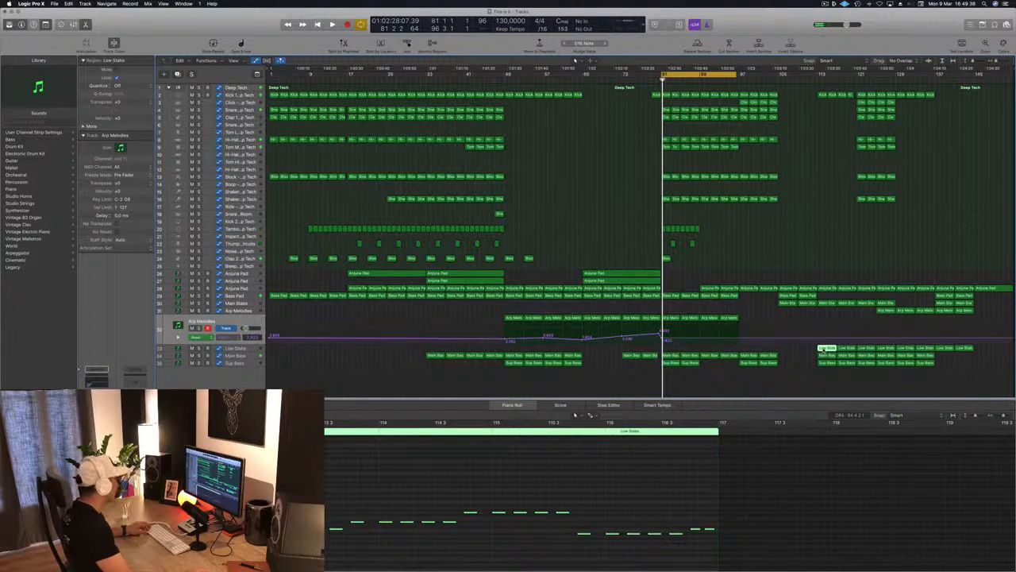
pyautogui.moveTo(825, 348); pyautogui.dragTo(666, 349)
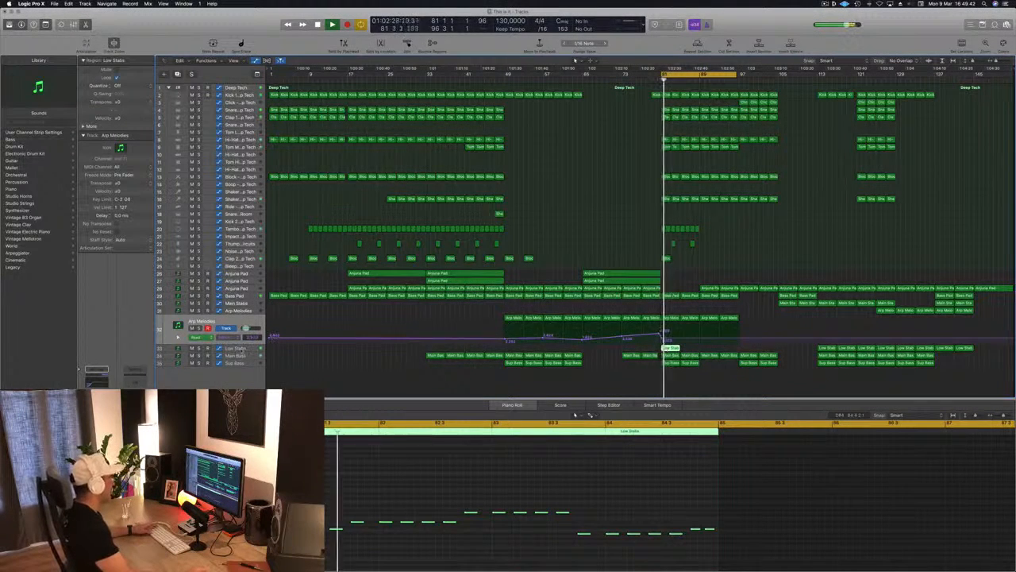
pyautogui.click(239, 349)
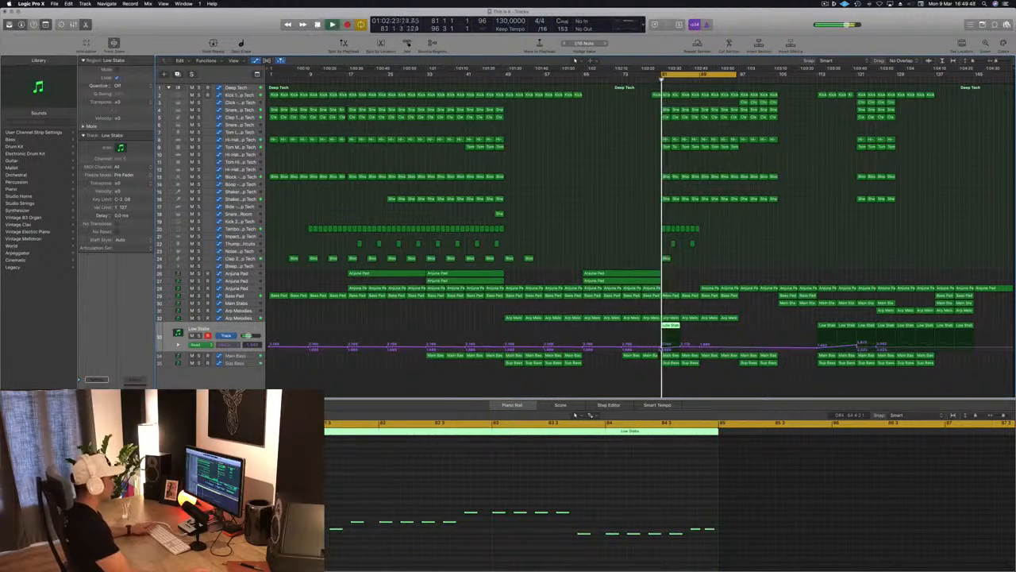
pyautogui.click(664, 347)
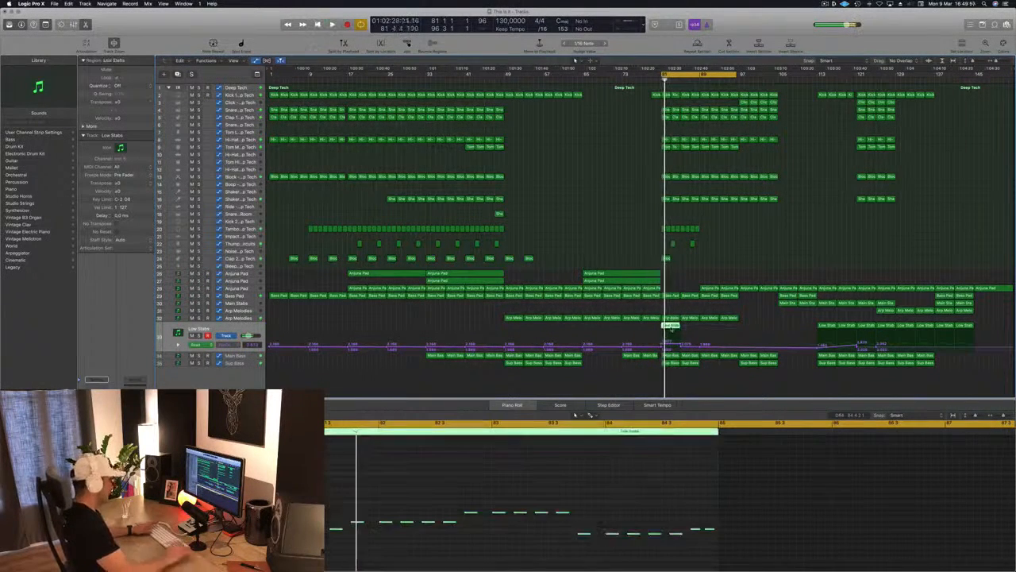
pyautogui.press('Delete')
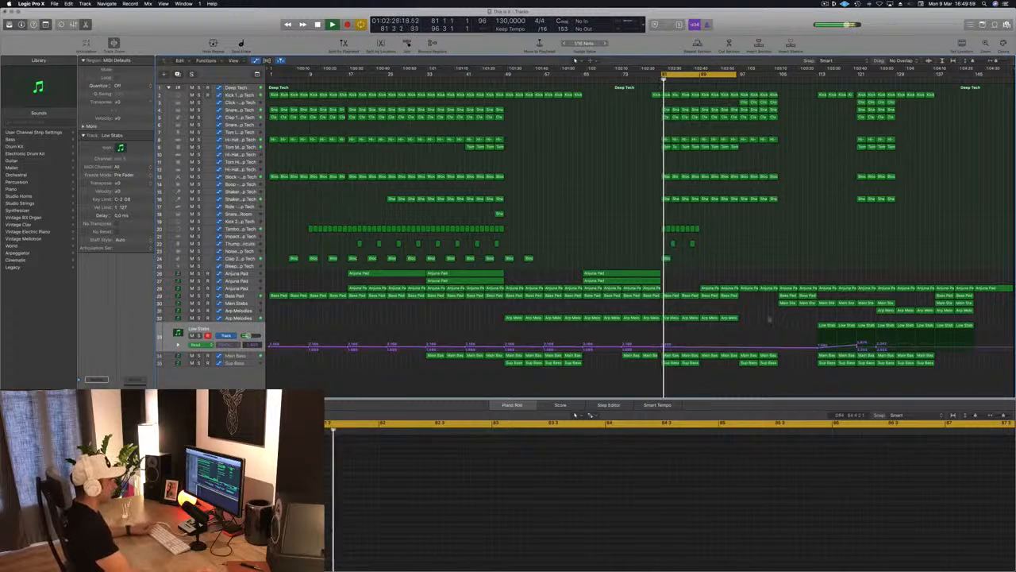
# Move the Main Stabs region from bar 105 to bar 81 and play its chords in the Piano Roll
pyautogui.click(883, 311)
pyautogui.click(788, 304)
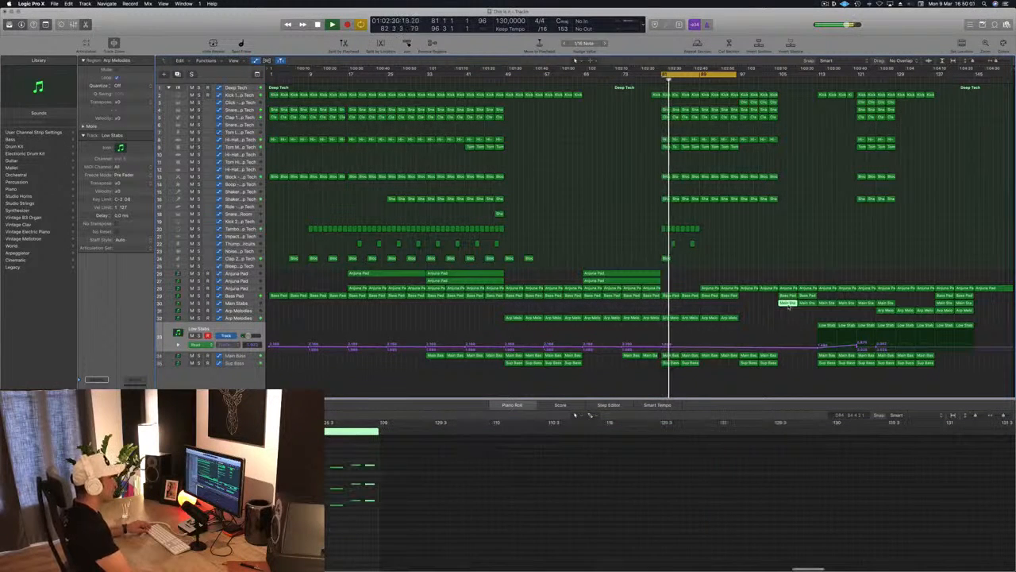
pyautogui.moveTo(787, 305); pyautogui.dragTo(671, 308)
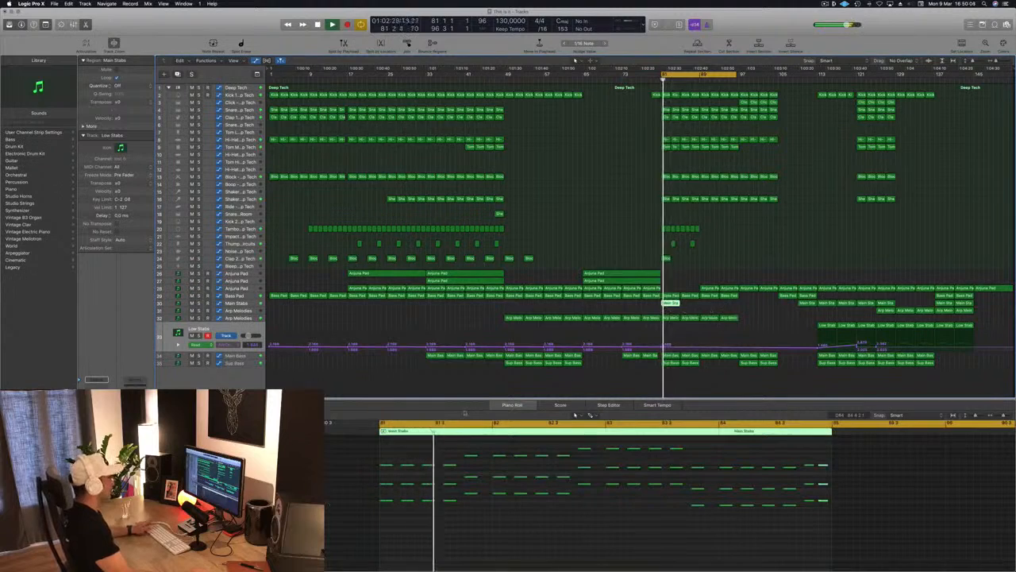
pyautogui.press('space')
pyautogui.scroll(-1, 490, 564)
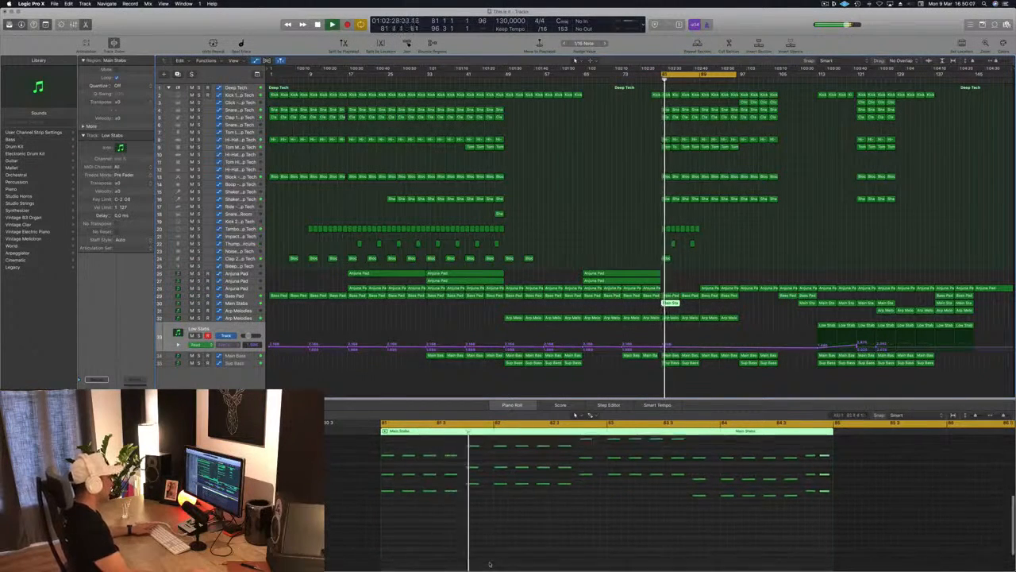
pyautogui.scroll(1, 490, 564)
pyautogui.press('space')
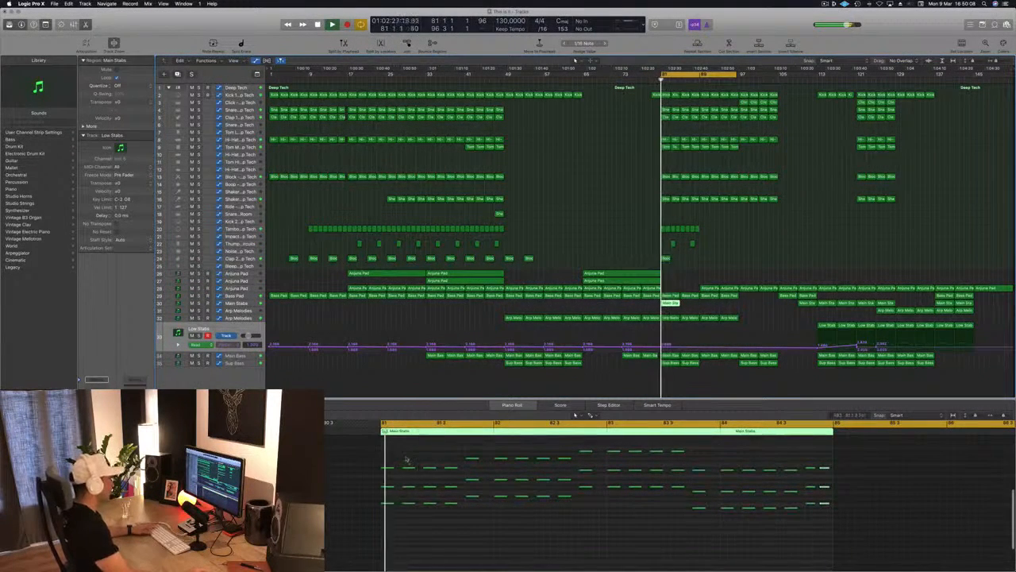
# Try the Main Stabs region with only the first chord left in bar 81, and delete the region from the drop
pyautogui.moveTo(406, 459); pyautogui.dragTo(470, 522)
pyautogui.press('Delete')
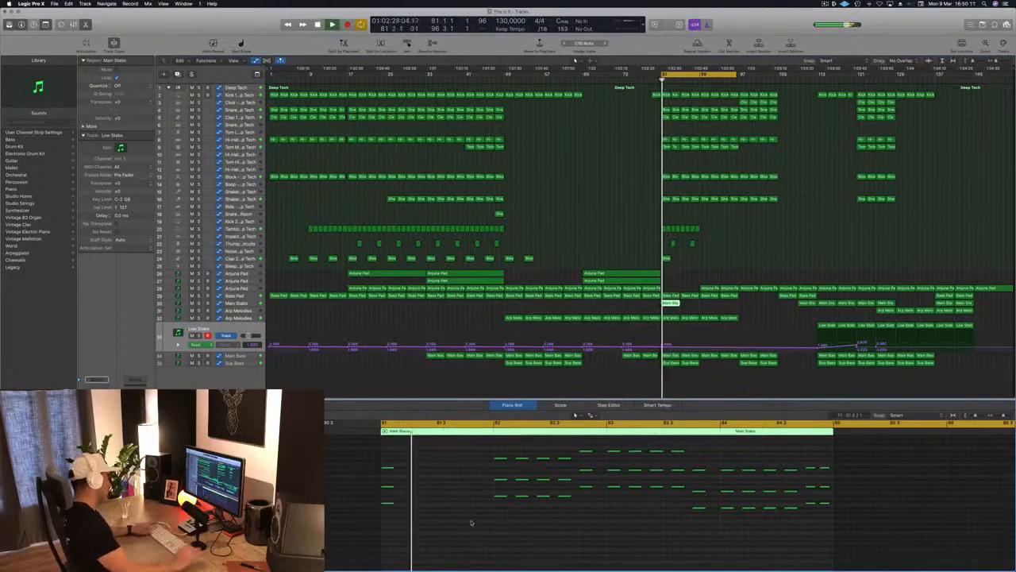
pyautogui.press('space')
pyautogui.press('space')
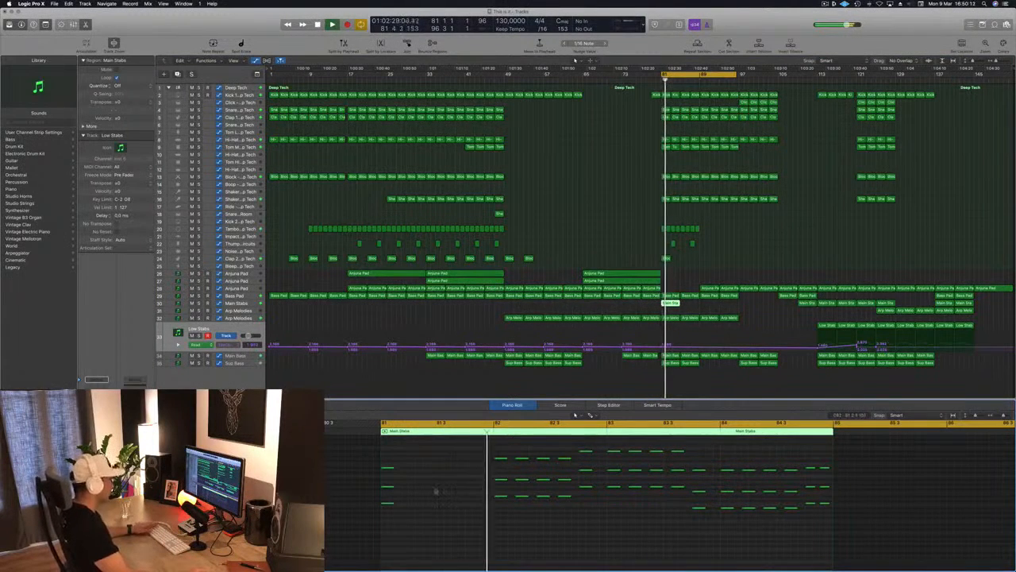
pyautogui.moveTo(688, 303); pyautogui.dragTo(659, 309)
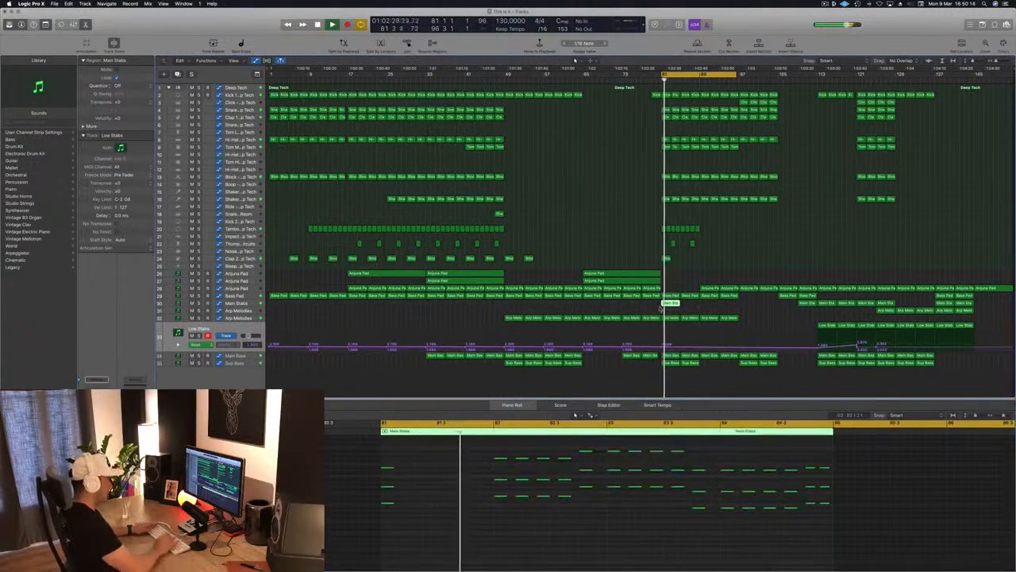
pyautogui.press('Delete')
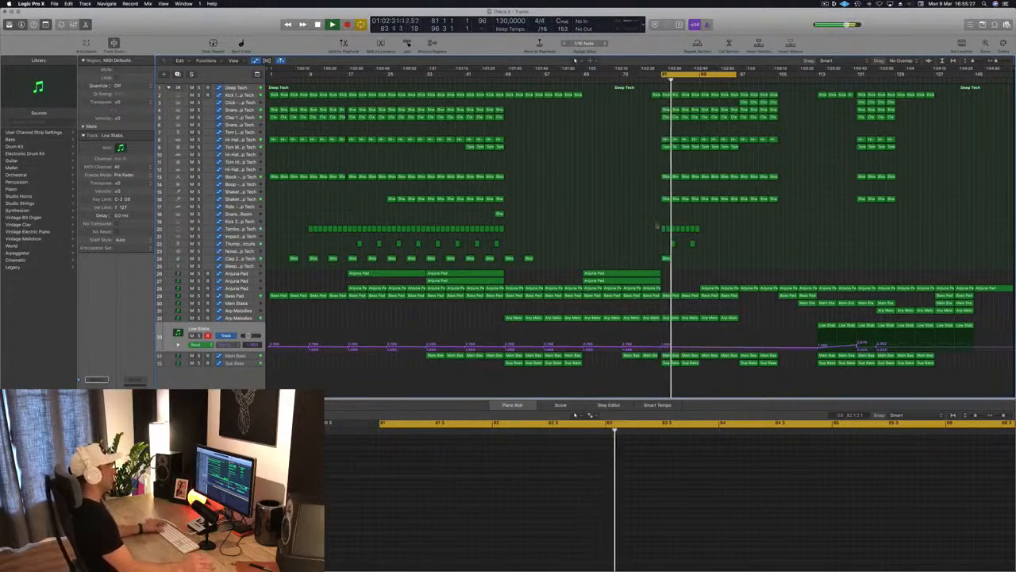
pyautogui.press('space')
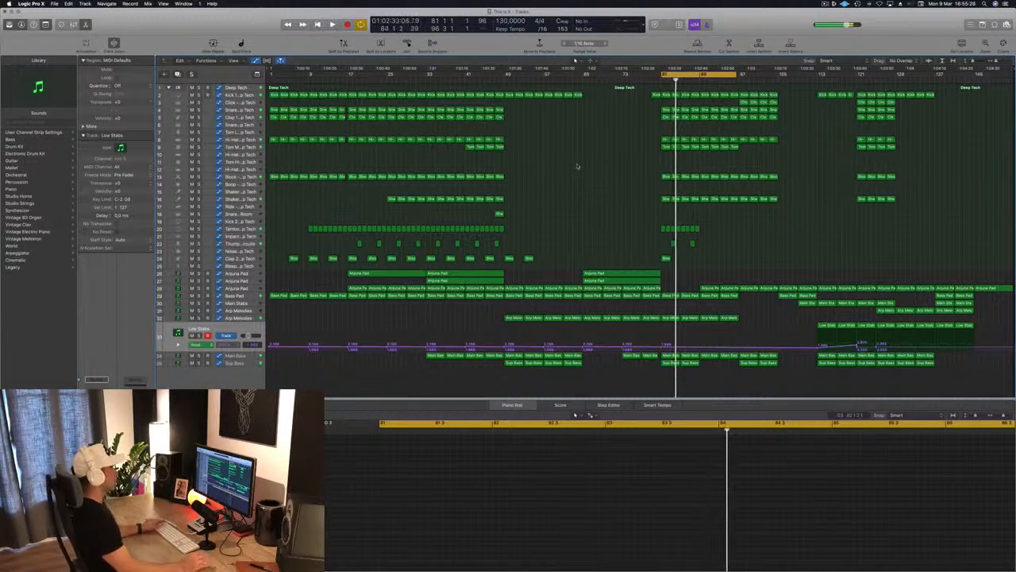
pyautogui.press('space')
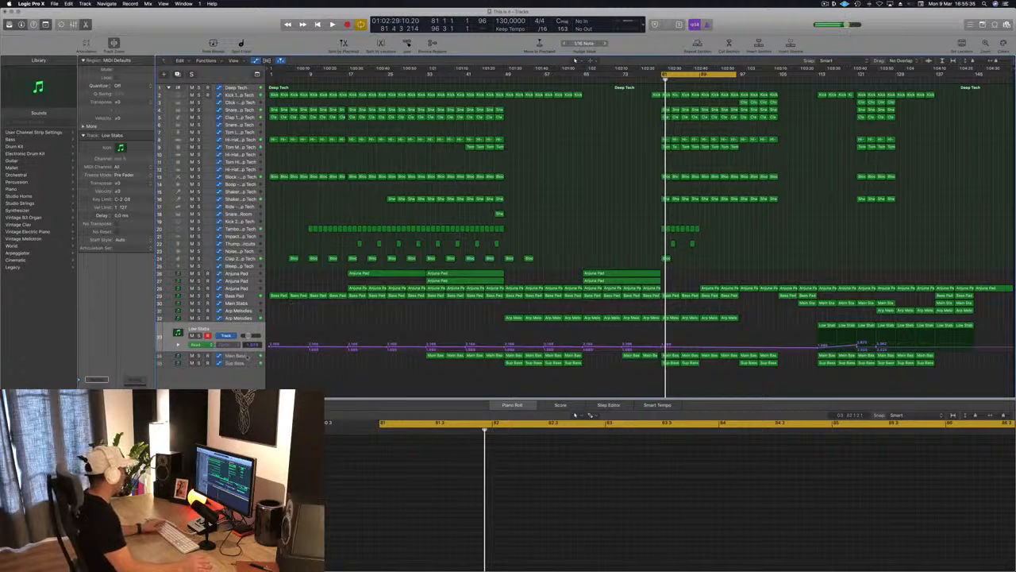
# Adjust the Main Bass automation at bar 81 while playing the start of the drop
pyautogui.press('Down')
pyautogui.press('space')
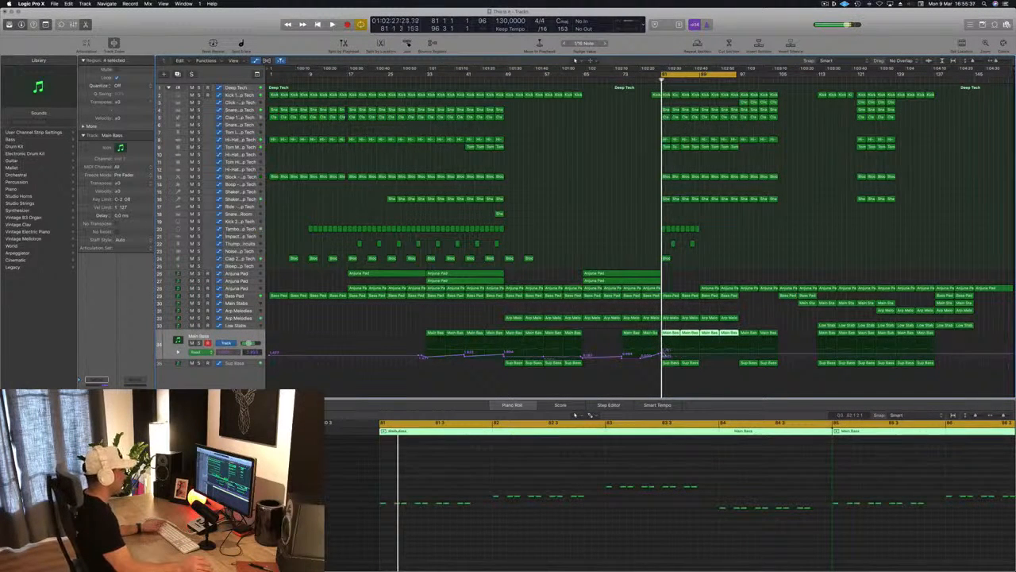
pyautogui.click(664, 353)
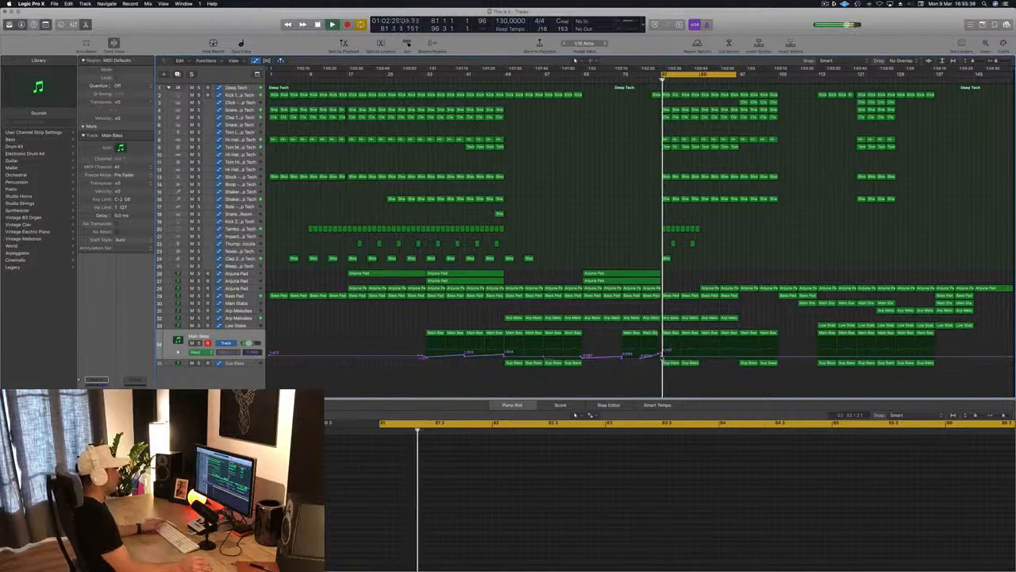
pyautogui.moveTo(663, 356); pyautogui.dragTo(662, 358)
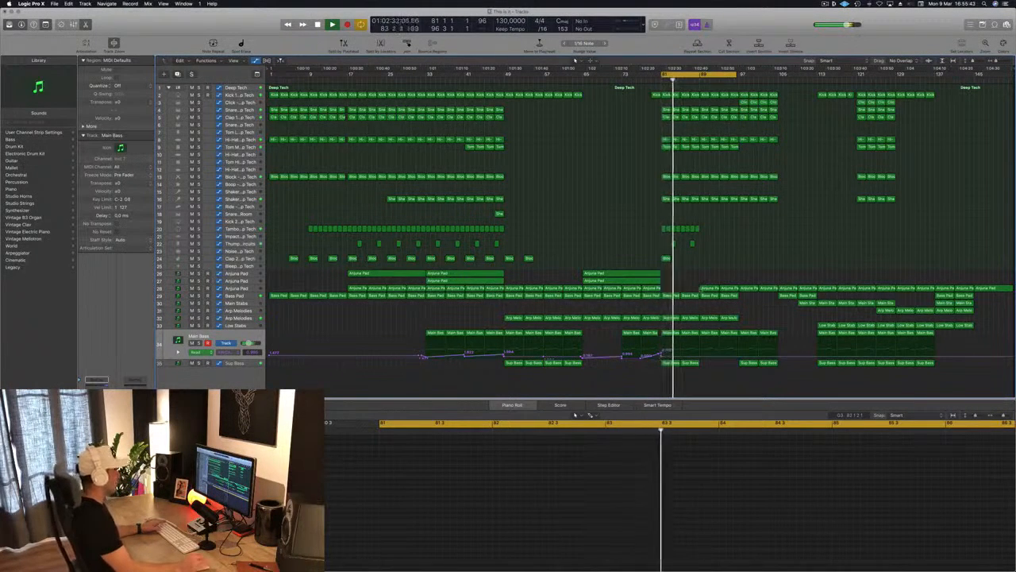
# Fill the gap from bar 81 to bar 89 on the lowest Anjuna Pad track with copies of its bar 77 region
pyautogui.press('super+Right')
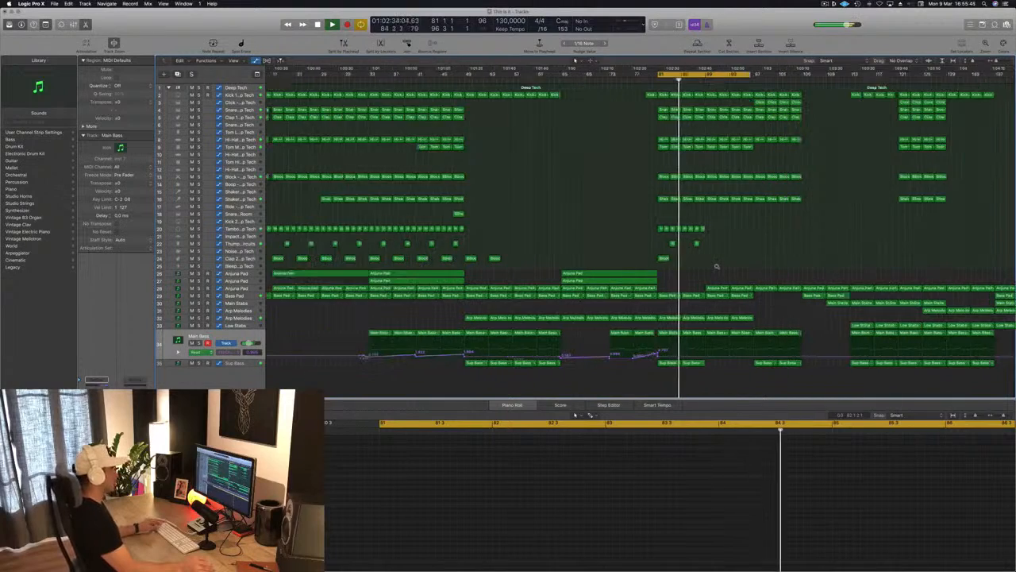
pyautogui.press('super+Right')
pyautogui.press('Return')
pyautogui.press('space')
pyautogui.moveTo(646, 289); pyautogui.dragTo(708, 295)
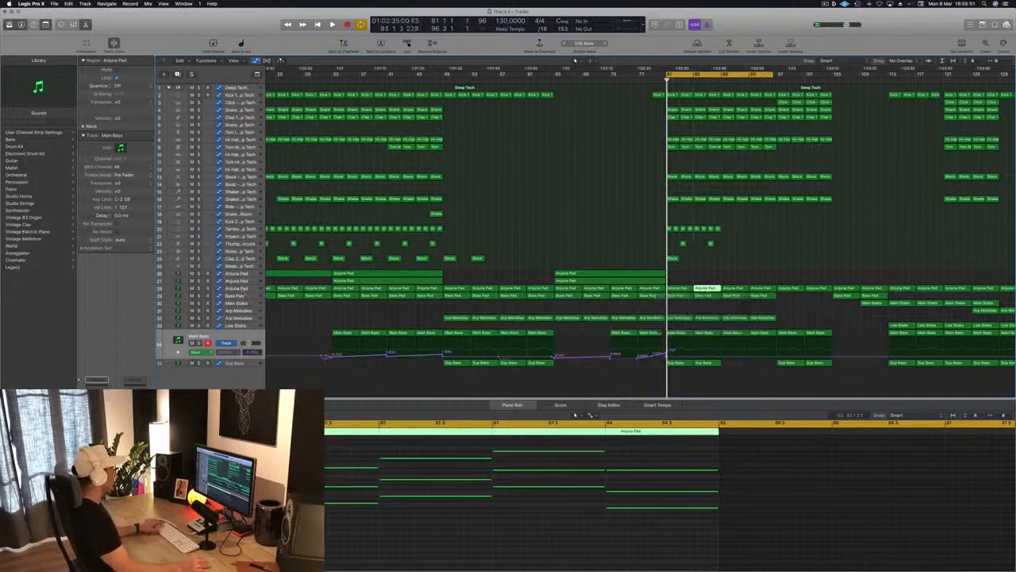
# Reshape the Anjuna Pad automation from bar 81 into a gradual rise toward bar 89 while playing the drop
pyautogui.click(241, 289)
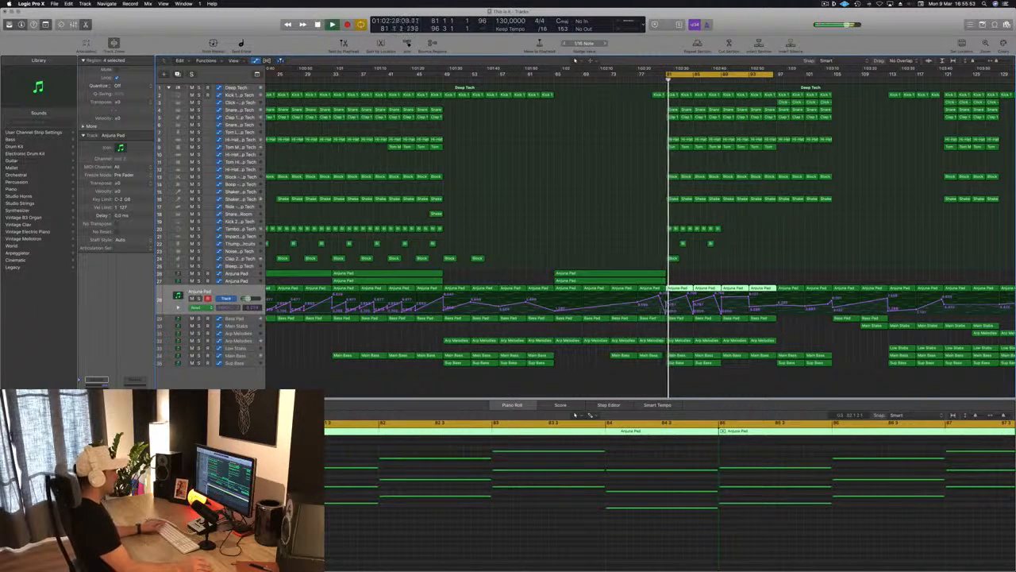
pyautogui.click(667, 312)
pyautogui.moveTo(687, 295); pyautogui.dragTo(690, 312)
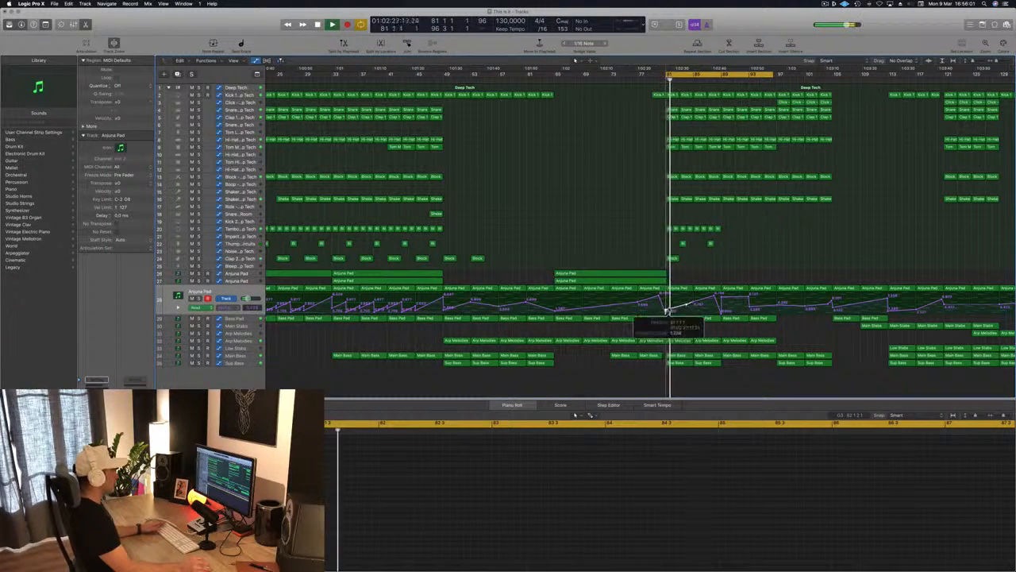
pyautogui.moveTo(667, 309); pyautogui.dragTo(676, 311)
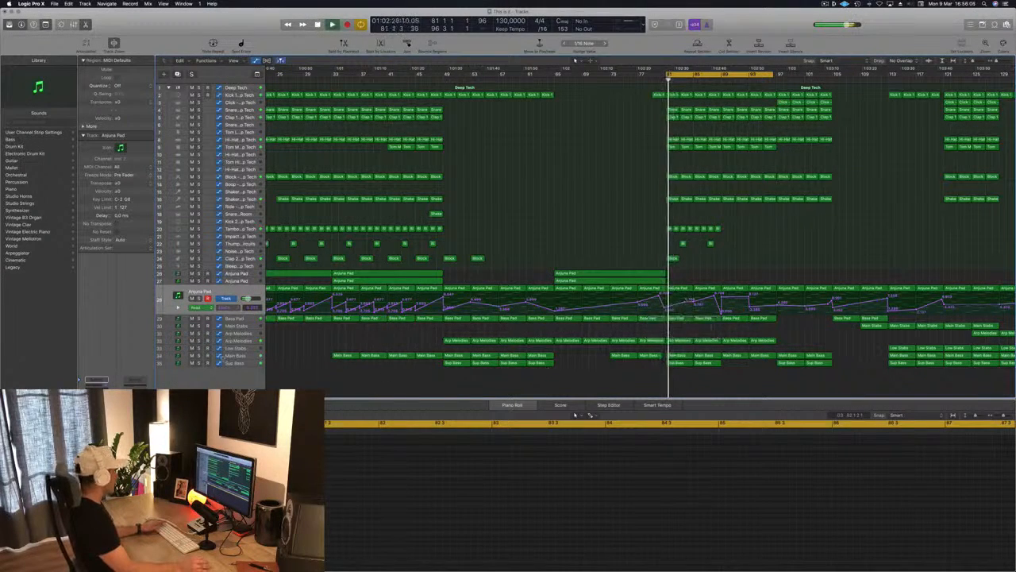
# Show the Main Bass track's automation
pyautogui.click(234, 356)
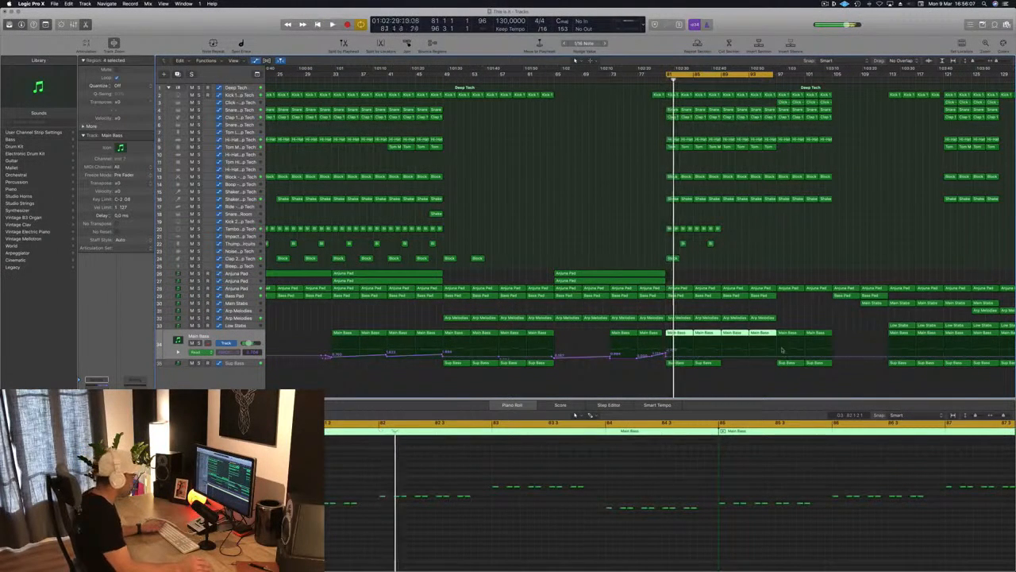
# Play from bar 81 and examine the Main Bass automation at the start of that section
pyautogui.click(670, 357)
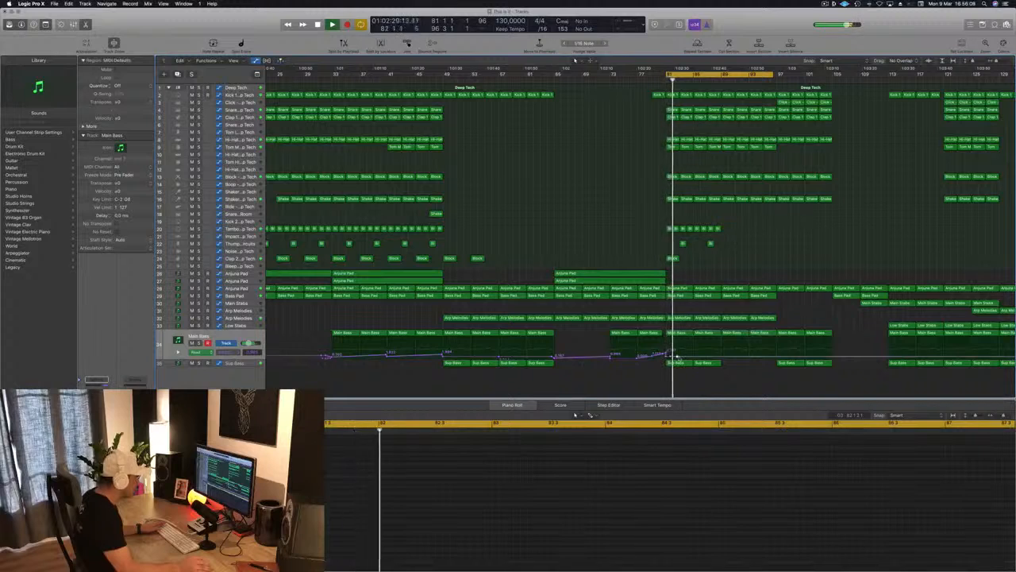
pyautogui.scroll(10, 670, 357)
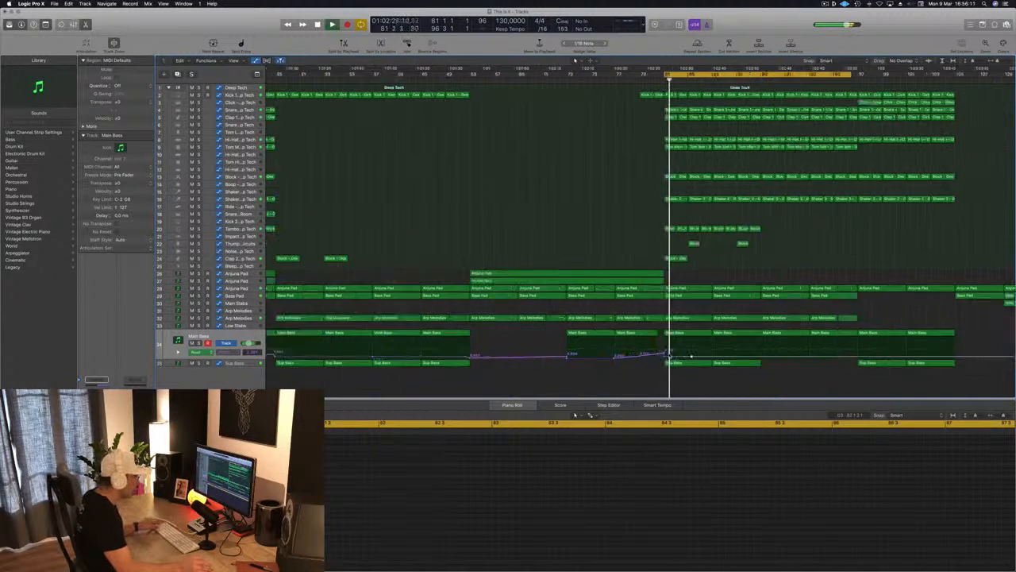
pyautogui.hscroll(5, 670, 356)
pyautogui.press('space')
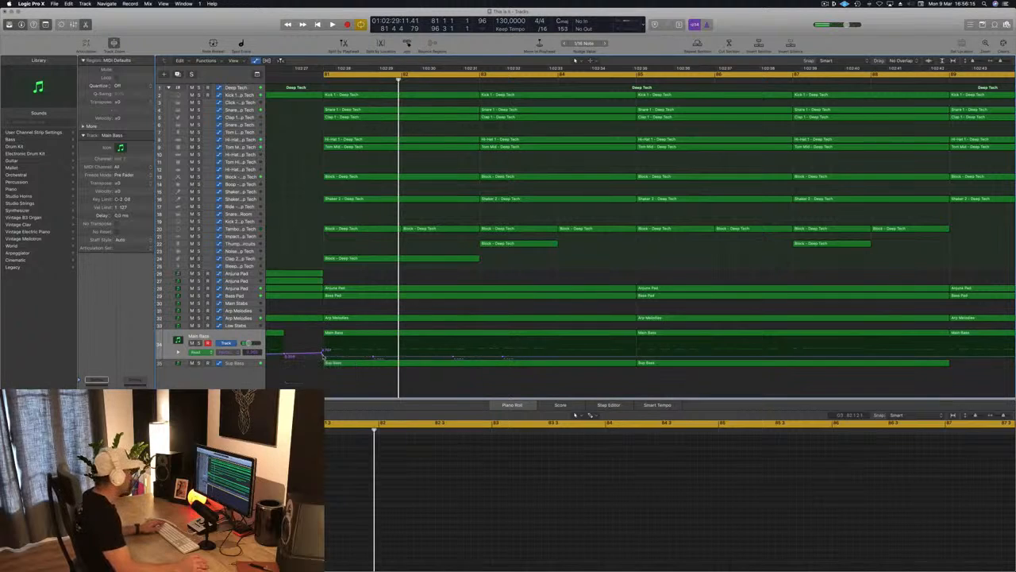
pyautogui.press('space')
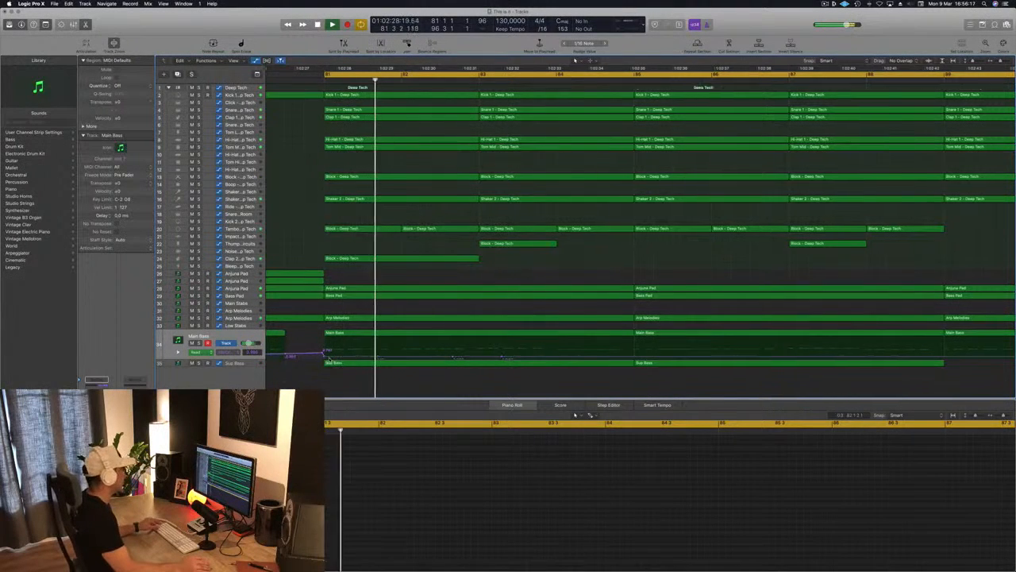
# On the Anjuna Pad track, remove the low automation point before bar 89 and lower the bar 89 point, forming a ramp to bar 93
pyautogui.scroll(-3, 330, 360)
pyautogui.scroll(-1, 331, 359)
pyautogui.hscroll(-4, 558, 338)
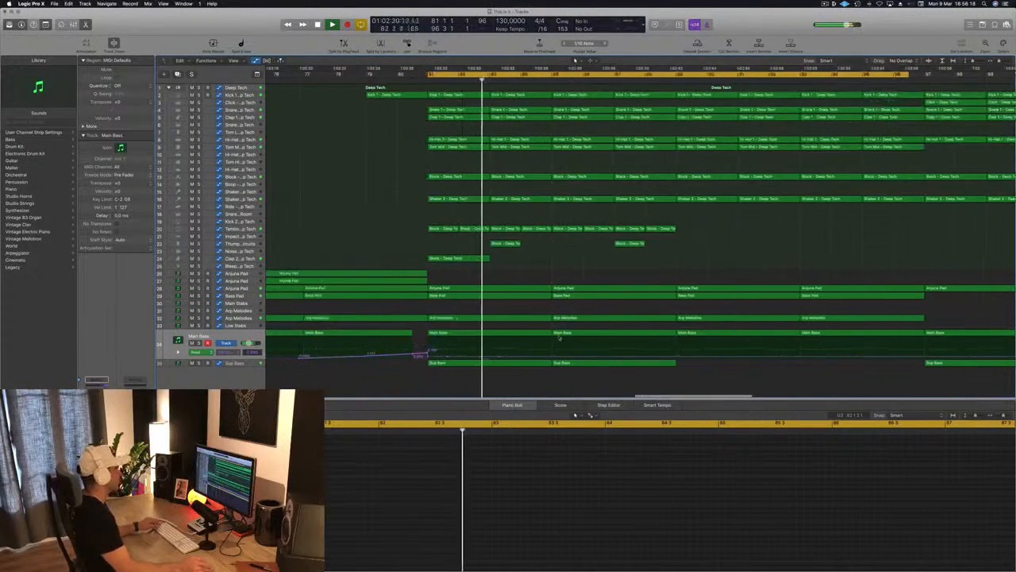
pyautogui.scroll(-3, 556, 336)
pyautogui.scroll(3, 508, 317)
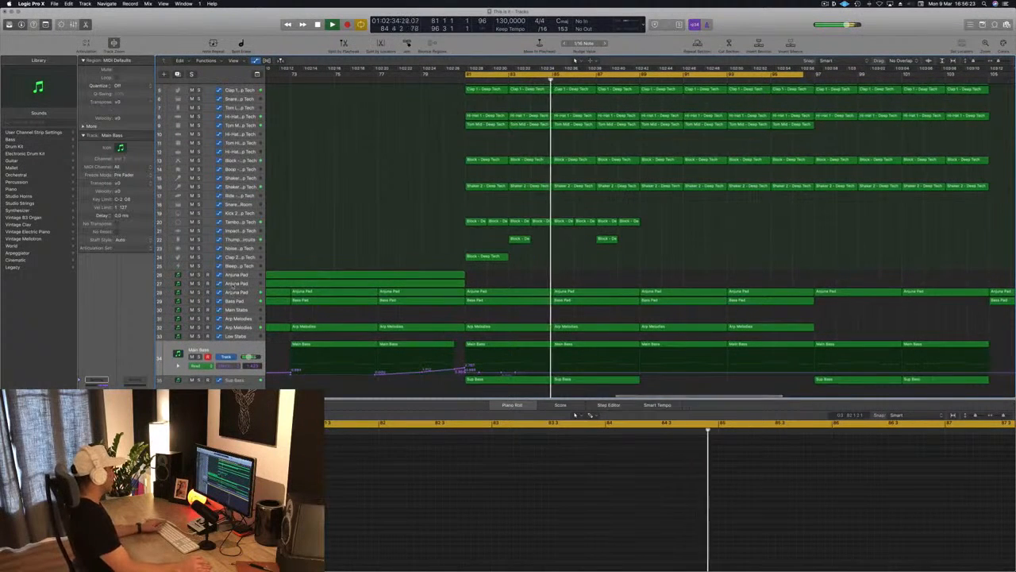
pyautogui.click(246, 292)
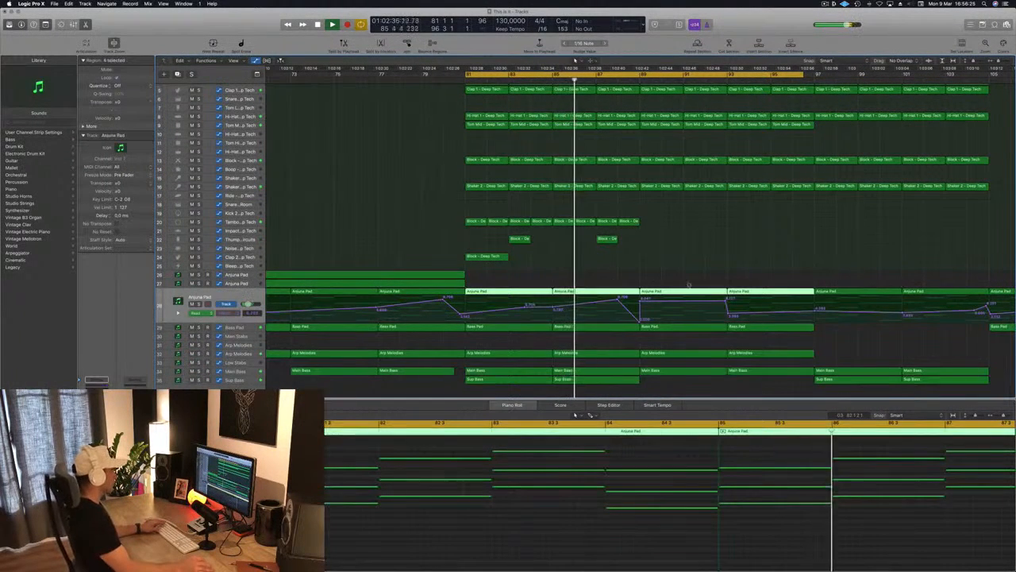
pyautogui.click(638, 320)
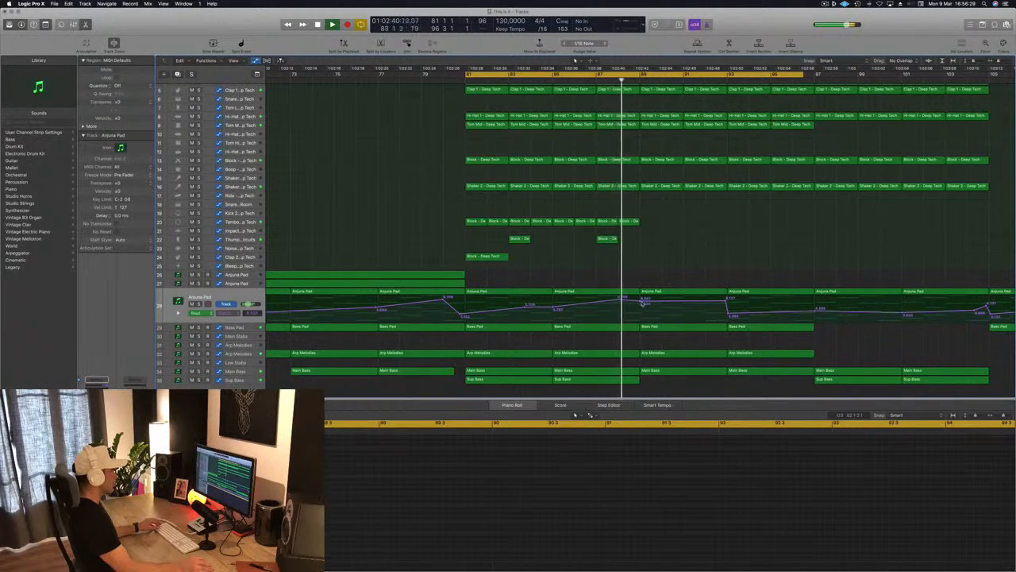
pyautogui.moveTo(642, 302); pyautogui.dragTo(641, 323)
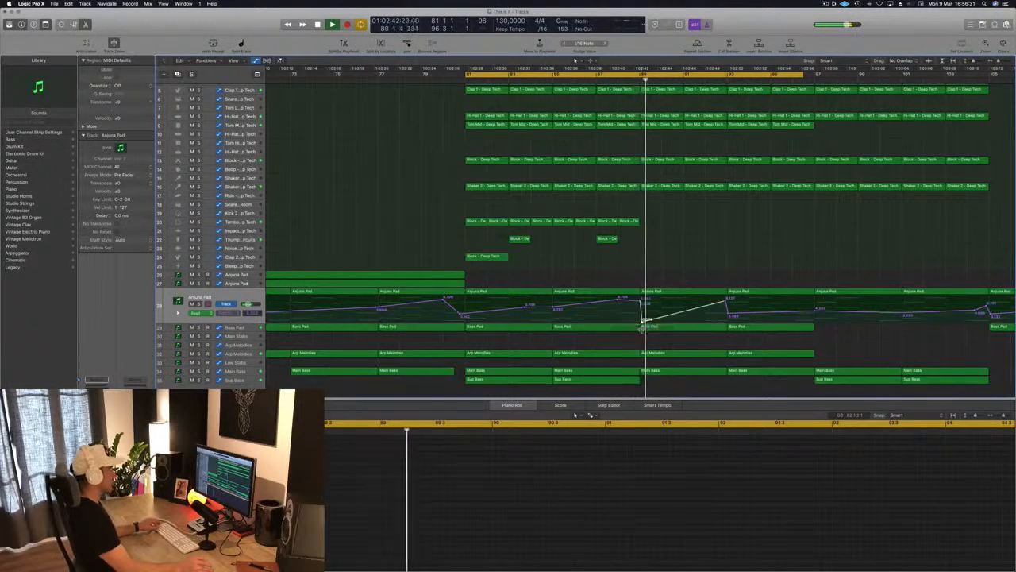
# Lower the Anjuna Pad automation point at bar 81 slightly
pyautogui.scroll(-5, 643, 281)
pyautogui.scroll(-1, 642, 281)
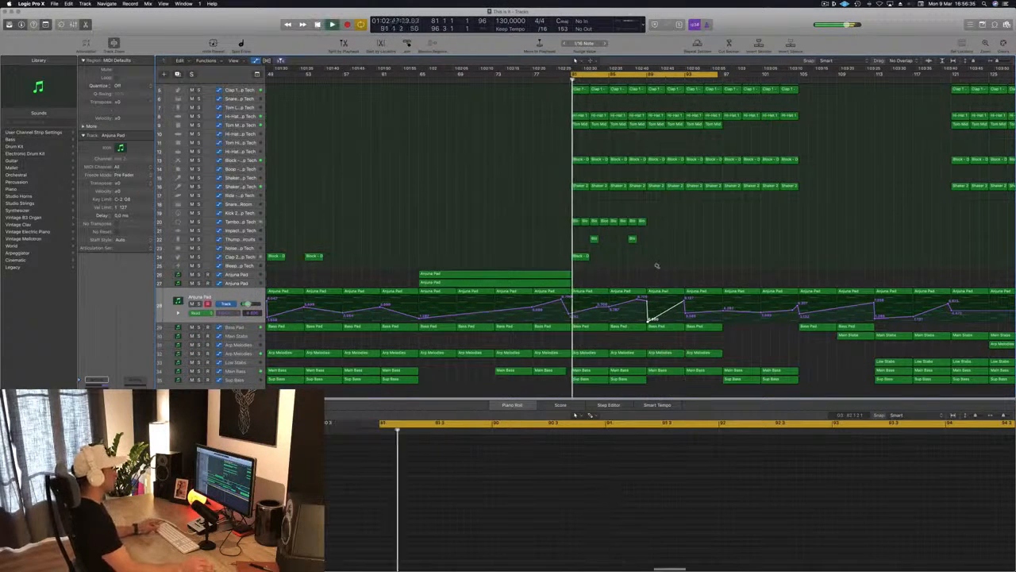
pyautogui.scroll(-2, 656, 266)
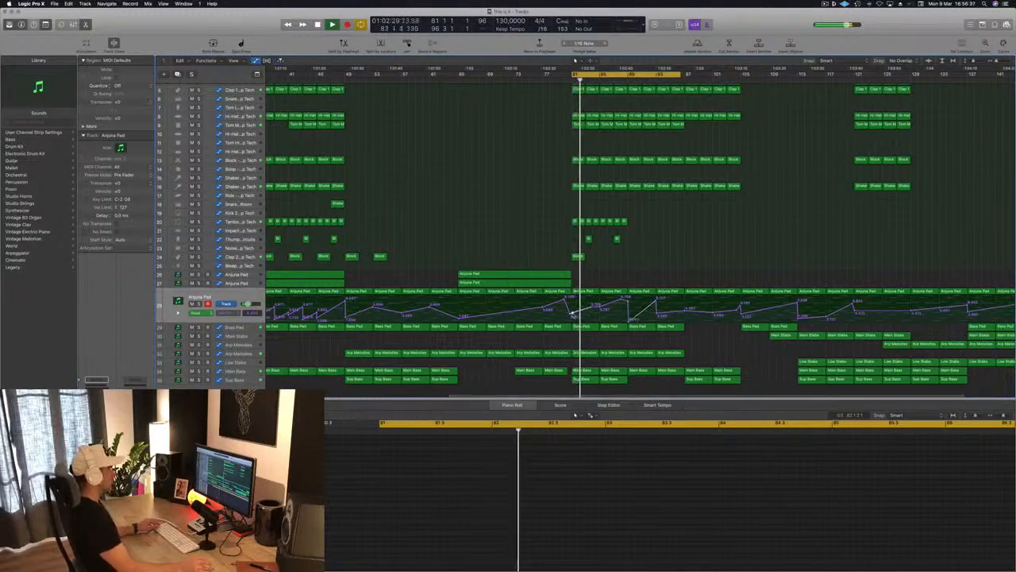
pyautogui.moveTo(572, 314); pyautogui.dragTo(573, 317)
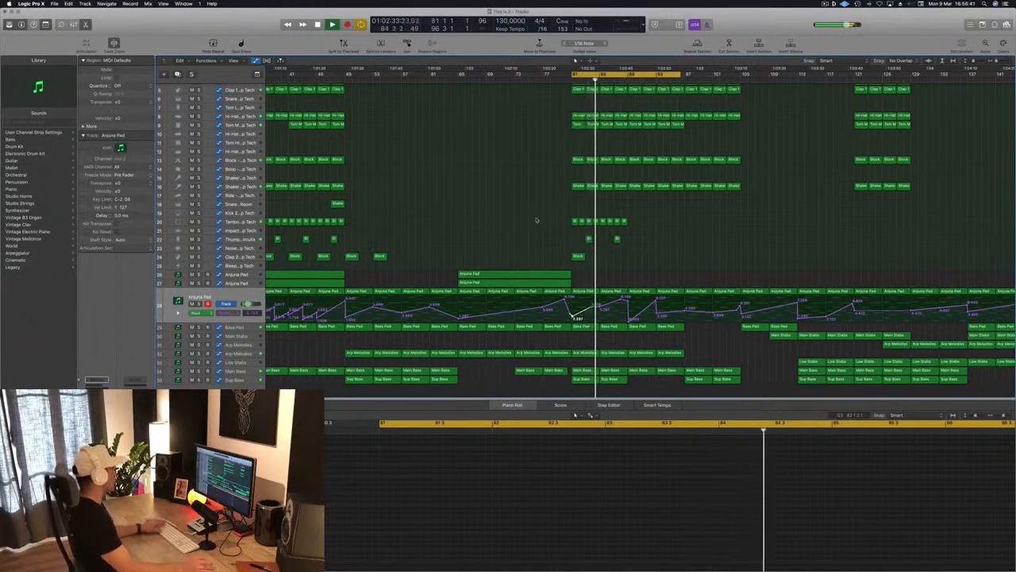
# Delete the eight looping percussion regions on track 20 between bars 81 and 89
pyautogui.click(609, 221)
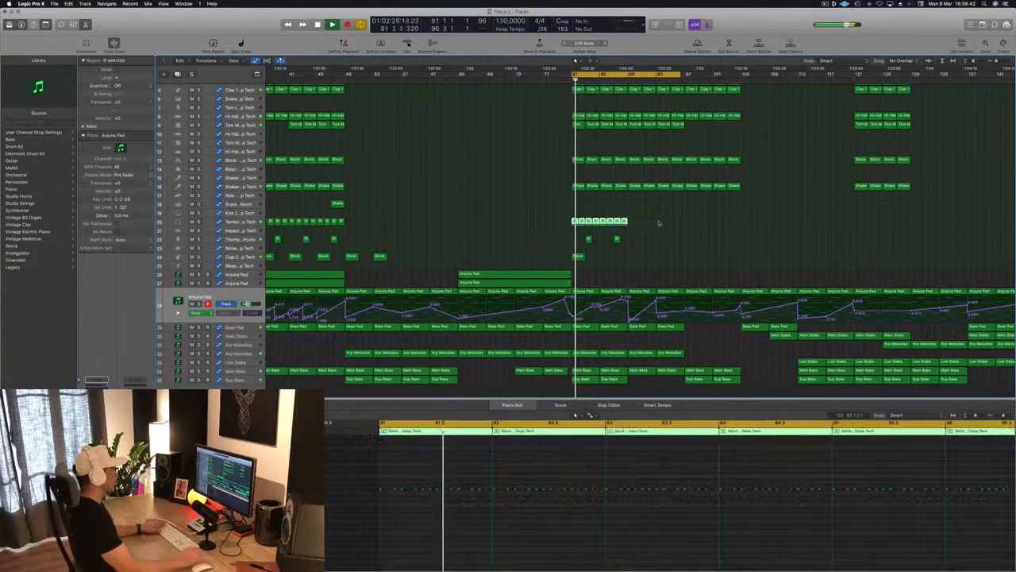
pyautogui.scroll(5, 658, 223)
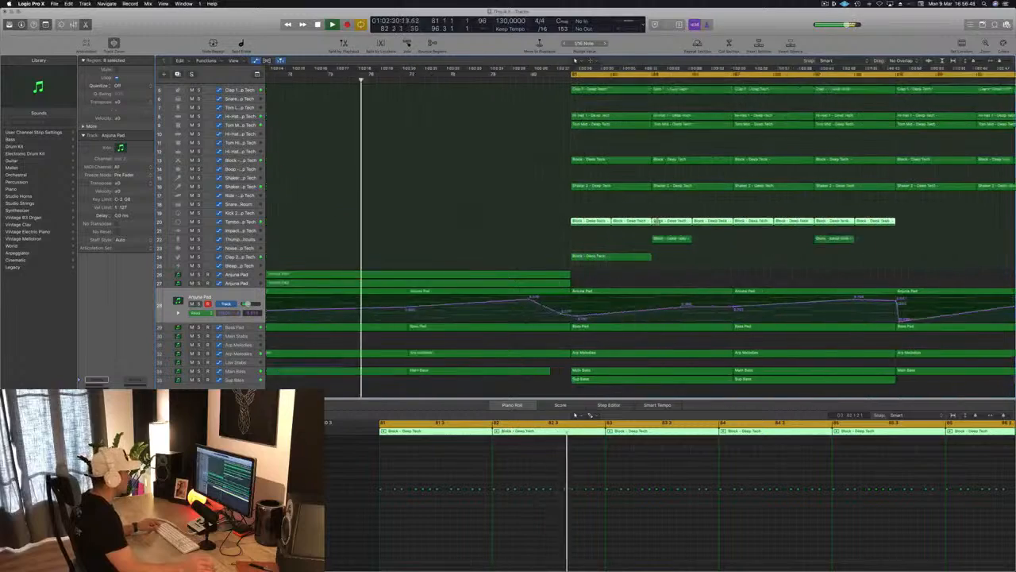
pyautogui.scroll(-3, 658, 221)
pyautogui.press('Delete')
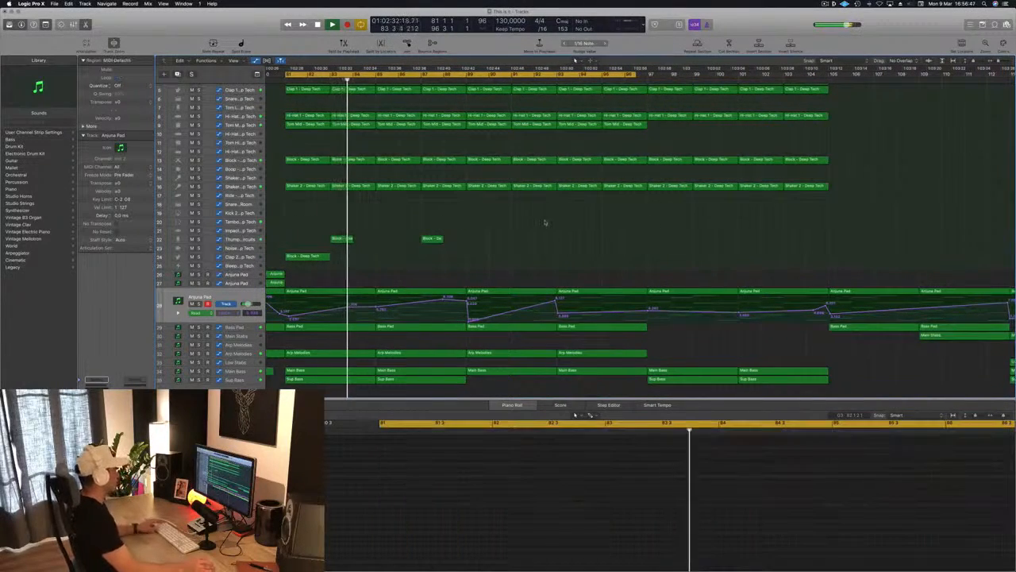
# Copy the four Click regions starting at bar 97 back to fill bars 81 to 97
pyautogui.scroll(-4, 539, 229)
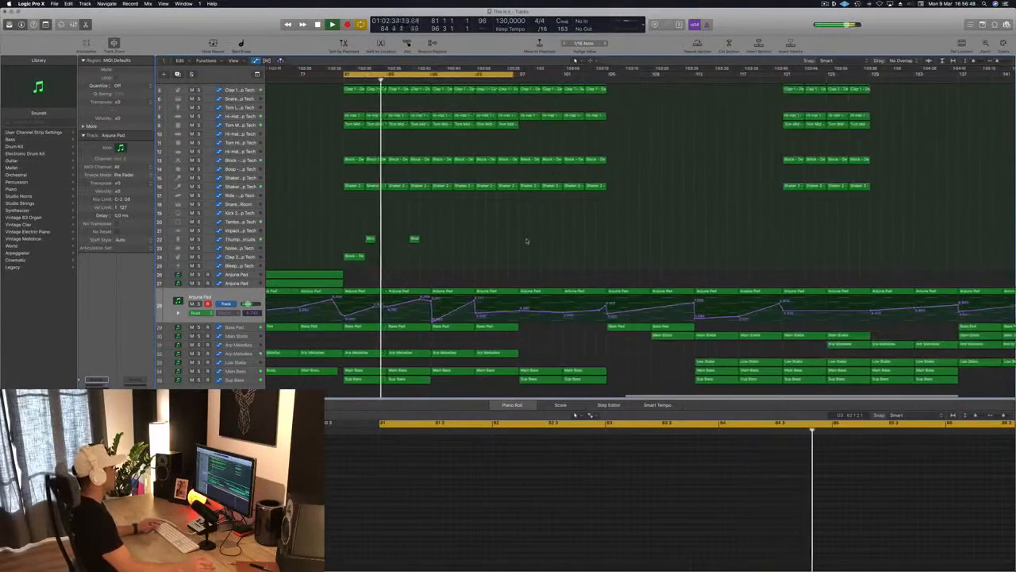
pyautogui.scroll(4, 550, 237)
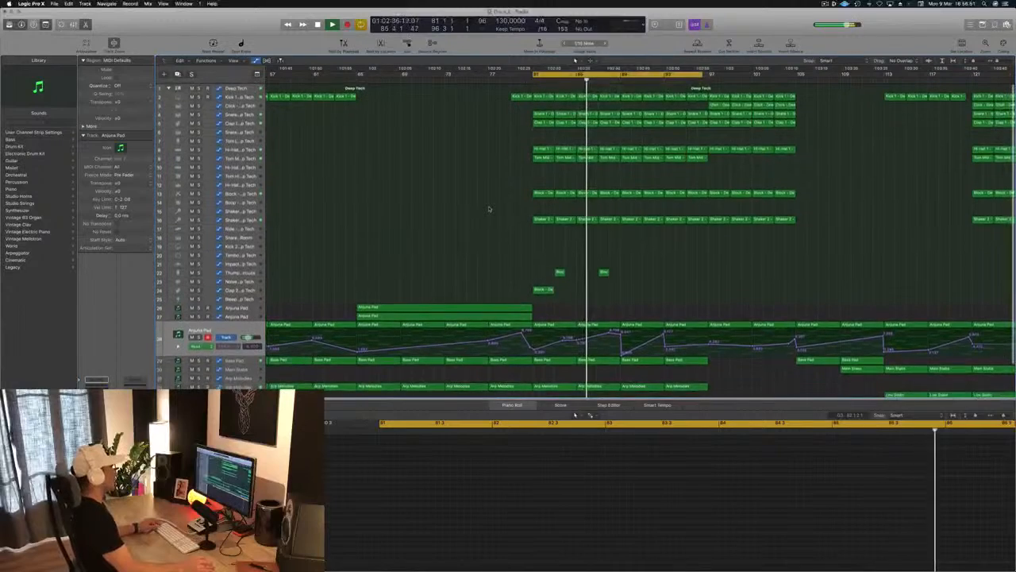
pyautogui.click(712, 104)
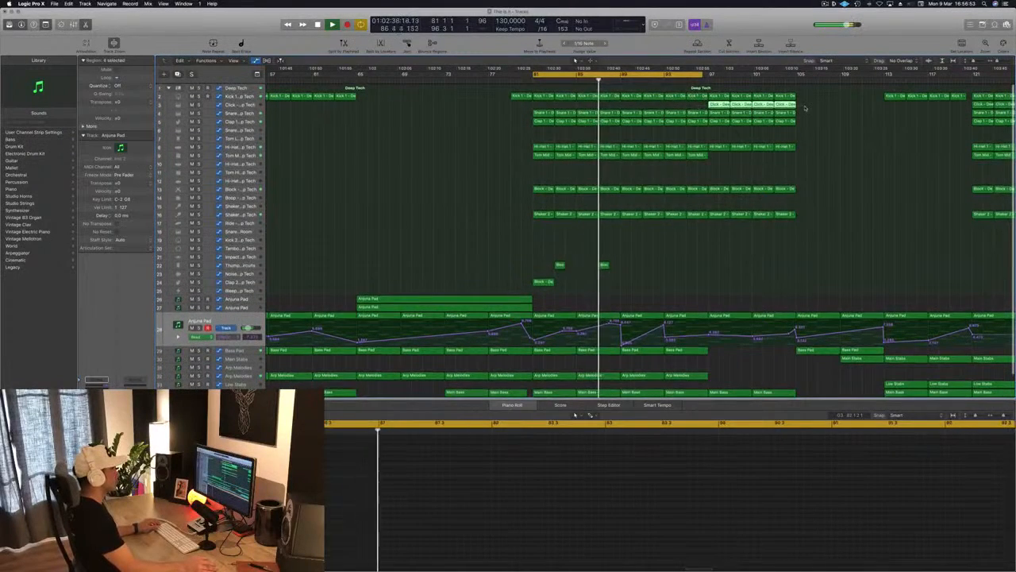
pyautogui.moveTo(712, 104)
pyautogui.mouseDown()
pyautogui.moveTo(486, 104)
pyautogui.moveTo(724, 114)
pyautogui.mouseUp()
pyautogui.scroll(-3, 561, 182)
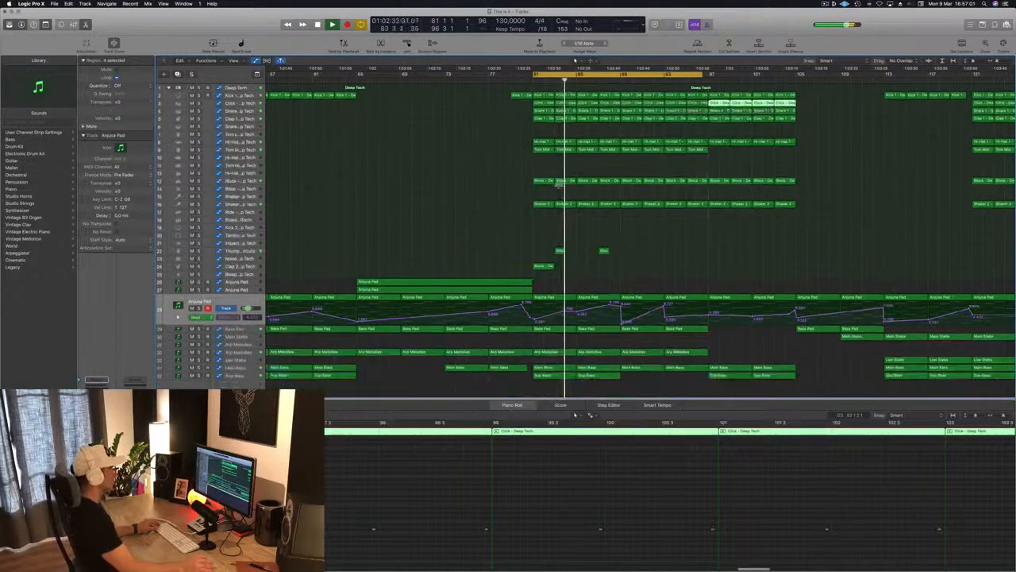
# Copy the two Sup Bass regions at bar 97 back to bar 89 to fill the gap up to bar 97
pyautogui.scroll(-2, 535, 211)
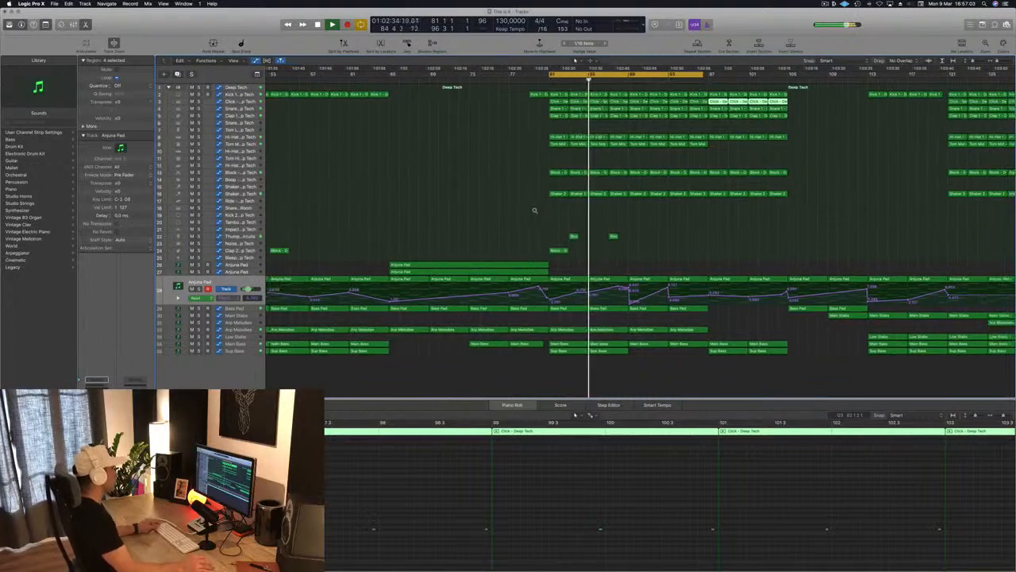
pyautogui.scroll(-3, 534, 210)
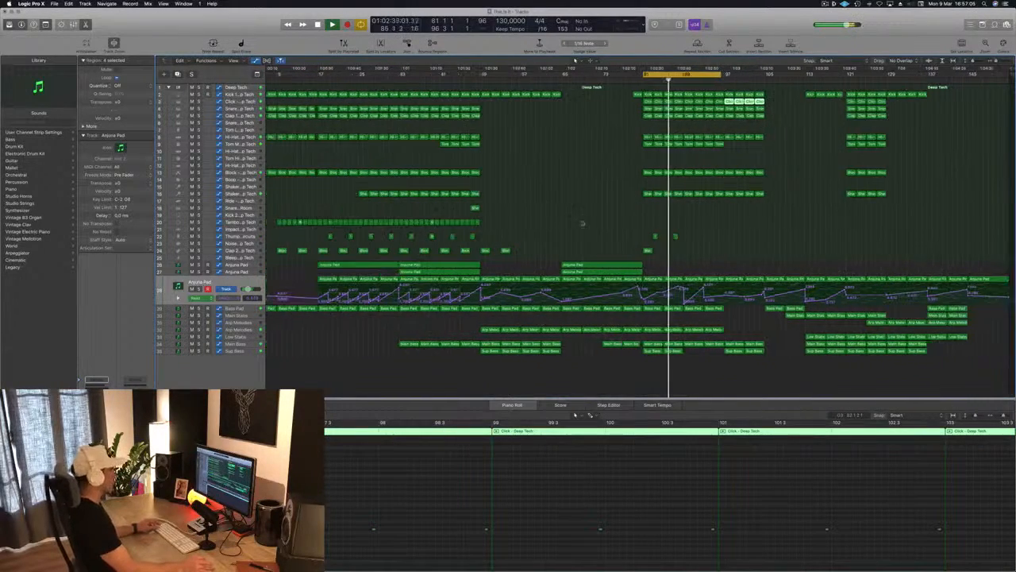
pyautogui.scroll(2, 682, 223)
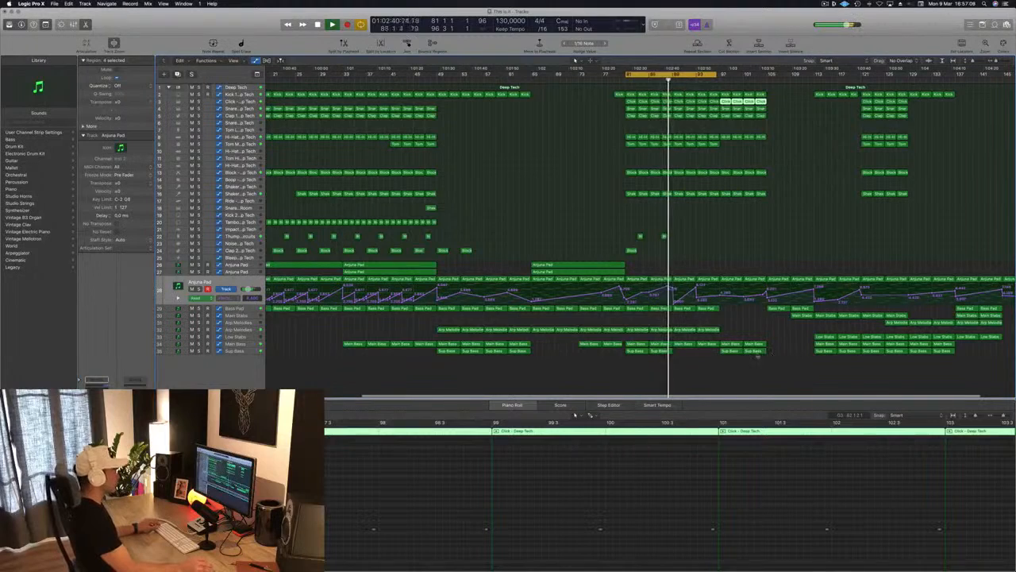
pyautogui.moveTo(757, 356); pyautogui.dragTo(690, 359)
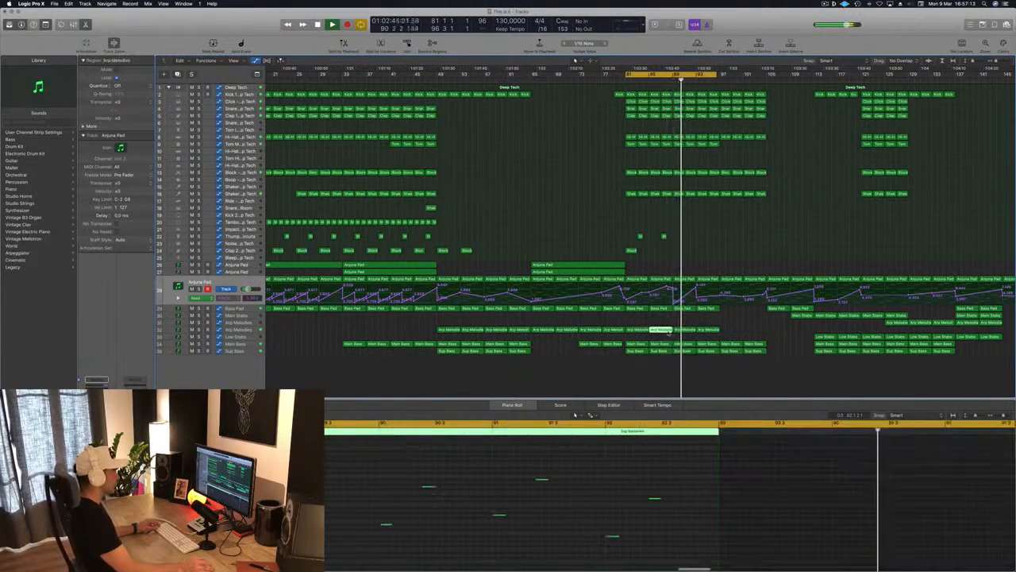
# Compare the notes of the Arp Melodies regions between bars 85 and 97
pyautogui.click(684, 328)
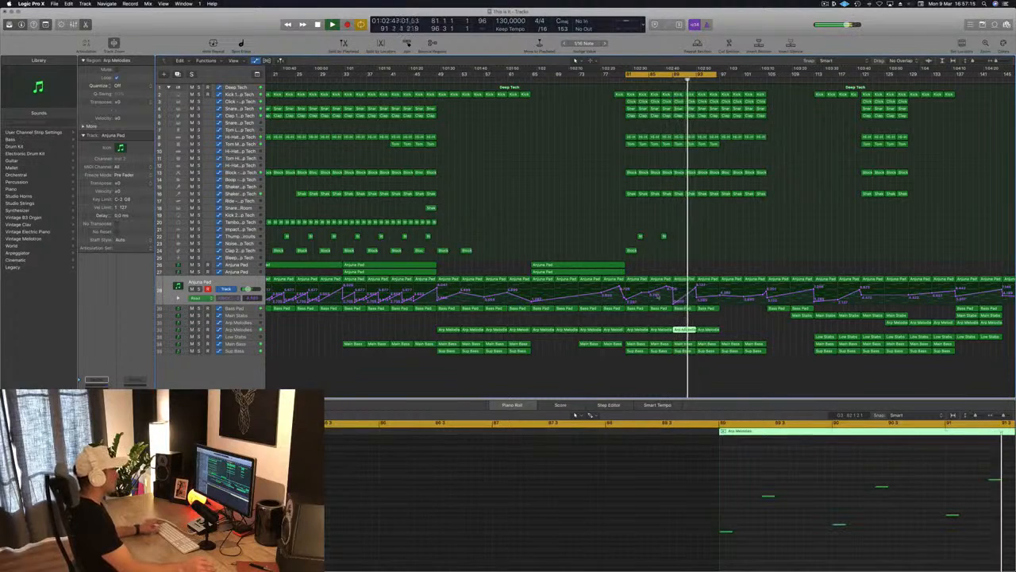
pyautogui.click(662, 330)
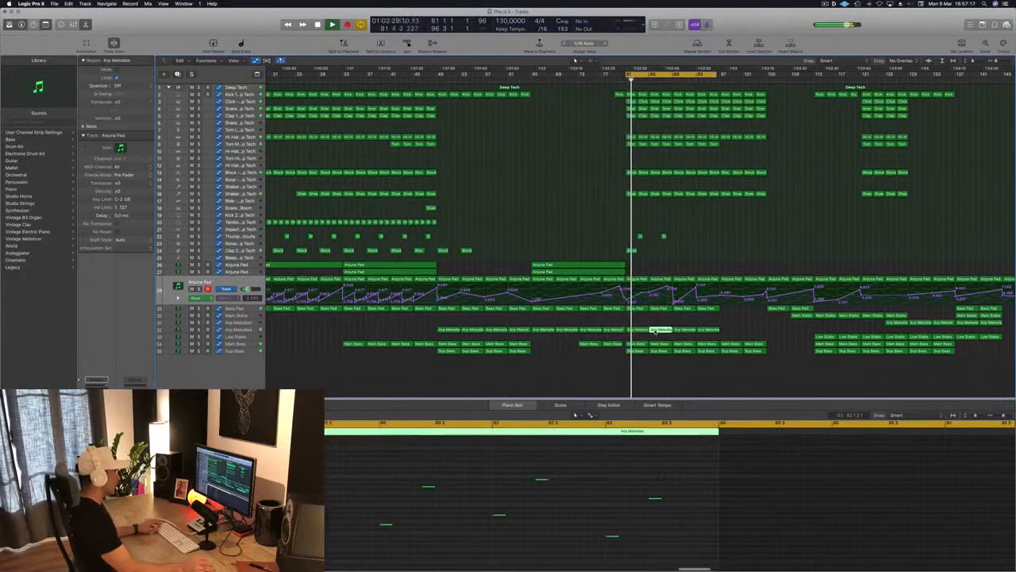
pyautogui.click(714, 331)
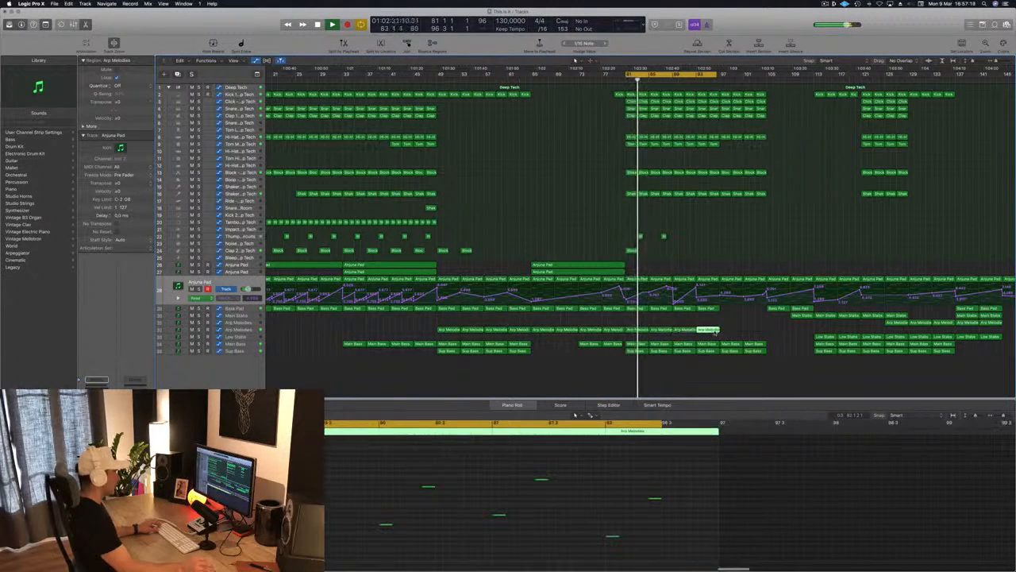
# Delete the Tom Mid regions between bars 89 and 97
pyautogui.press('super+Left')
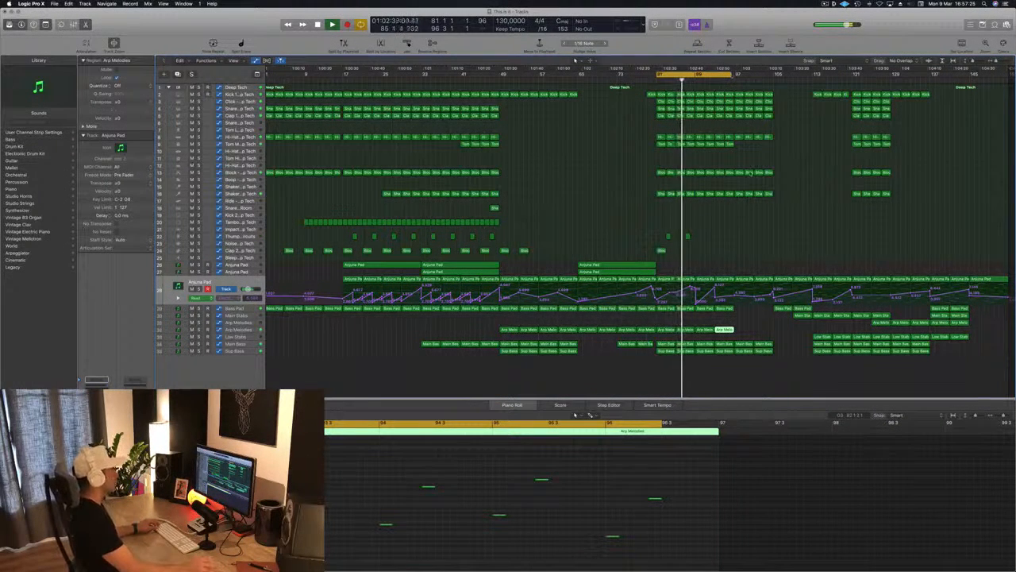
pyautogui.press('super+Right')
pyautogui.press('super+Left')
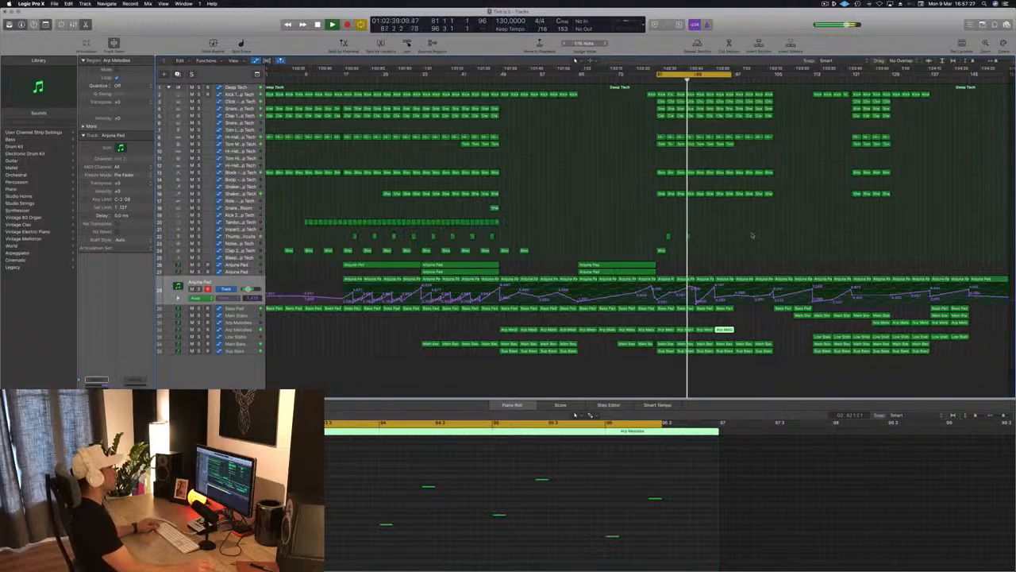
pyautogui.press('super+Right')
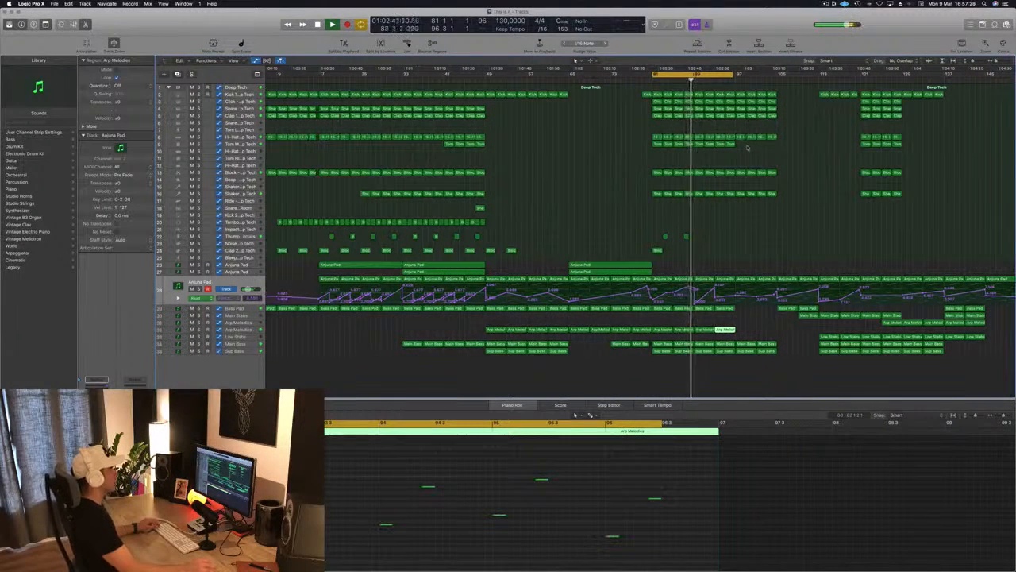
pyautogui.click(747, 147)
pyautogui.press('Delete')
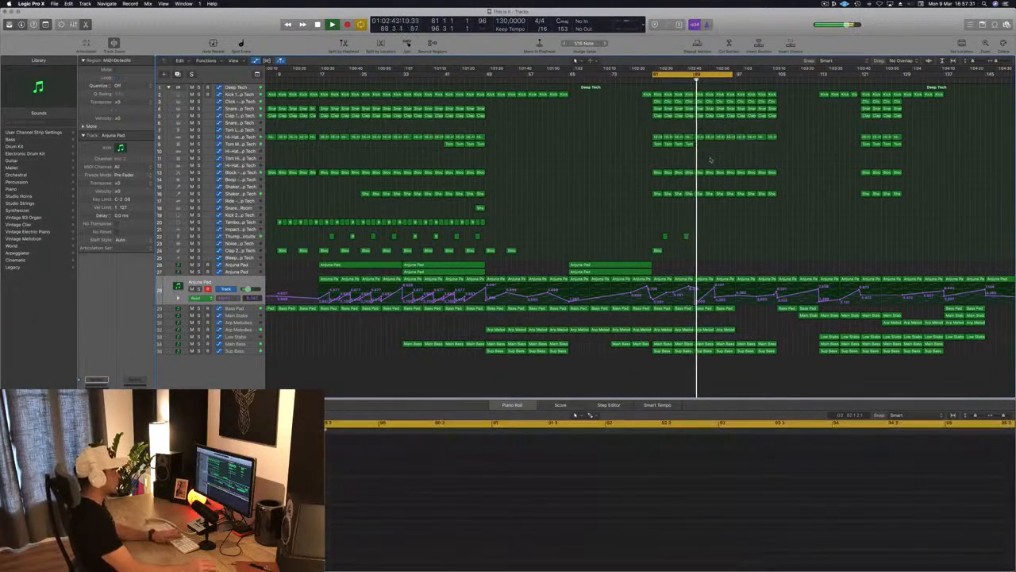
# Replay from about bar 87 and inspect the last track 22 region and the Snare 1 - Big Room region before bar 49
pyautogui.click(684, 80)
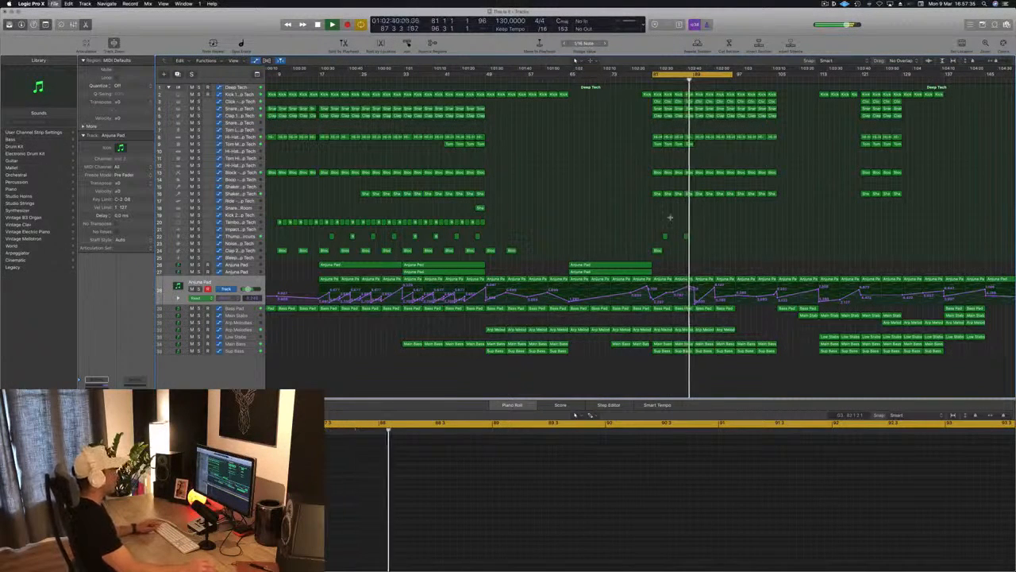
pyautogui.click(477, 236)
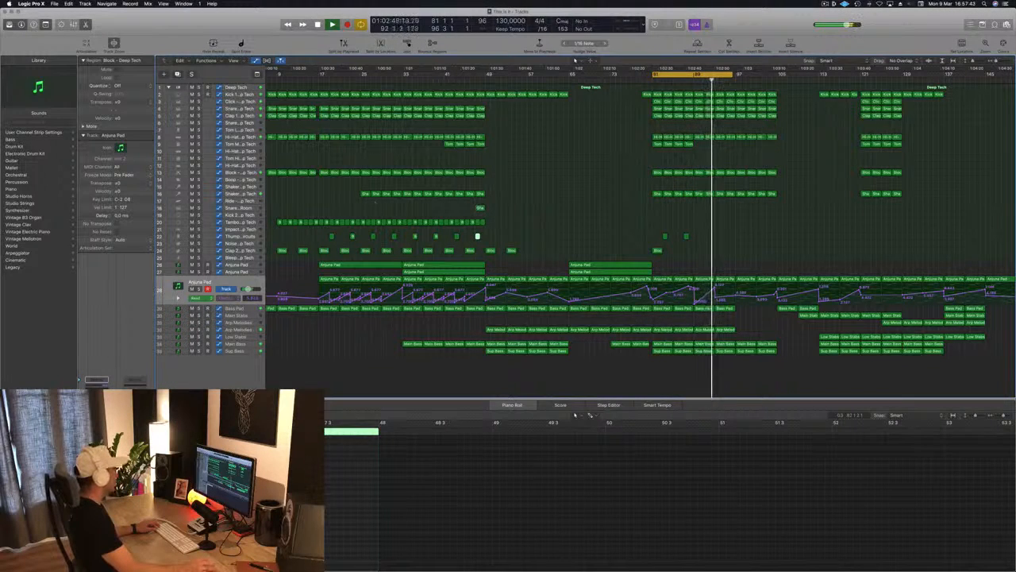
pyautogui.click(479, 208)
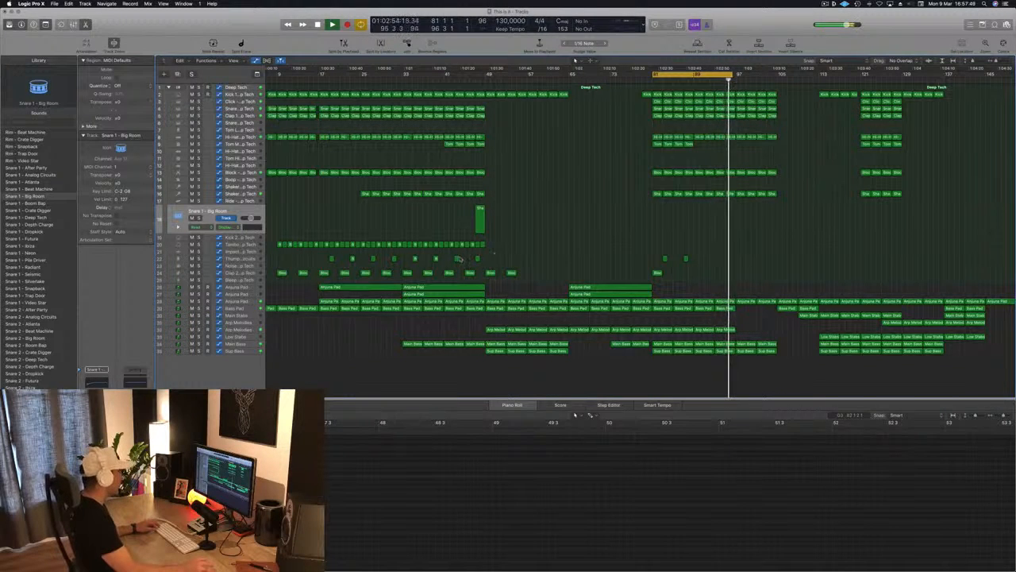
# Copy the percussion regions on tracks 22 and 24 so their alternating pattern continues through bars 89 to 97
pyautogui.moveTo(441, 259); pyautogui.dragTo(698, 276)
pyautogui.scroll(5, 694, 273)
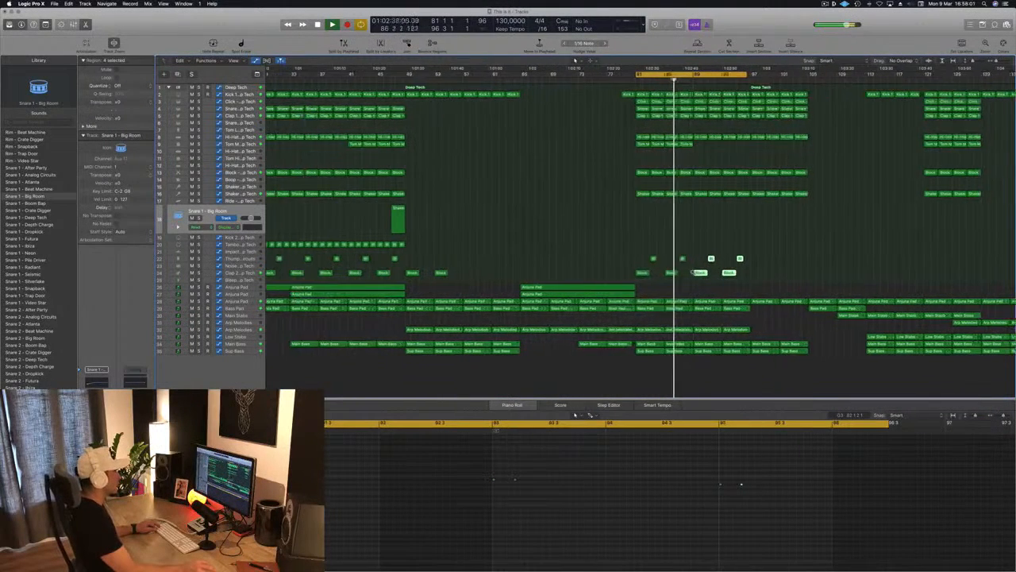
pyautogui.scroll(3, 694, 273)
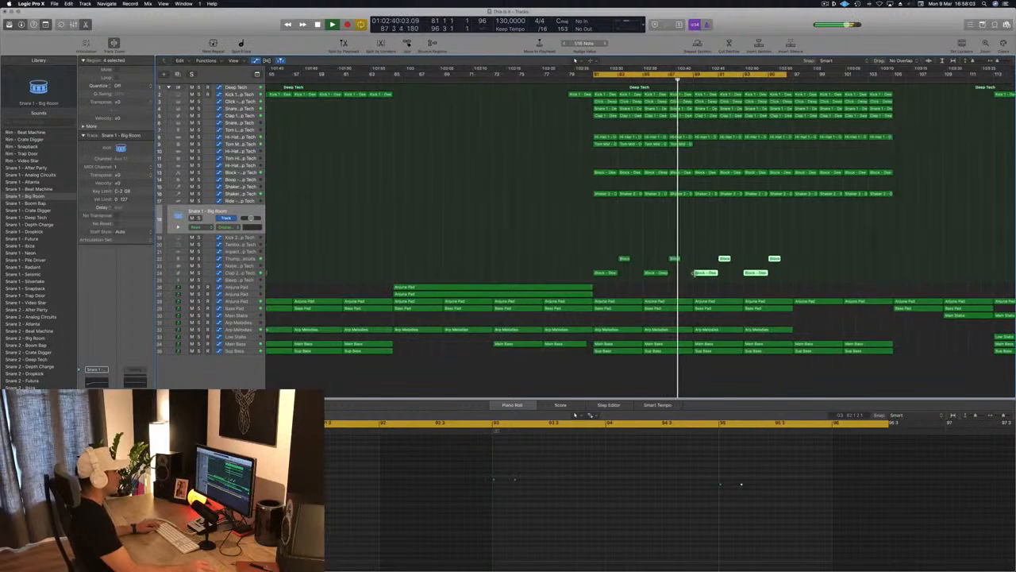
# Delete the Arp Melodies regions between bars 89 and 97
pyautogui.scroll(-2, 694, 273)
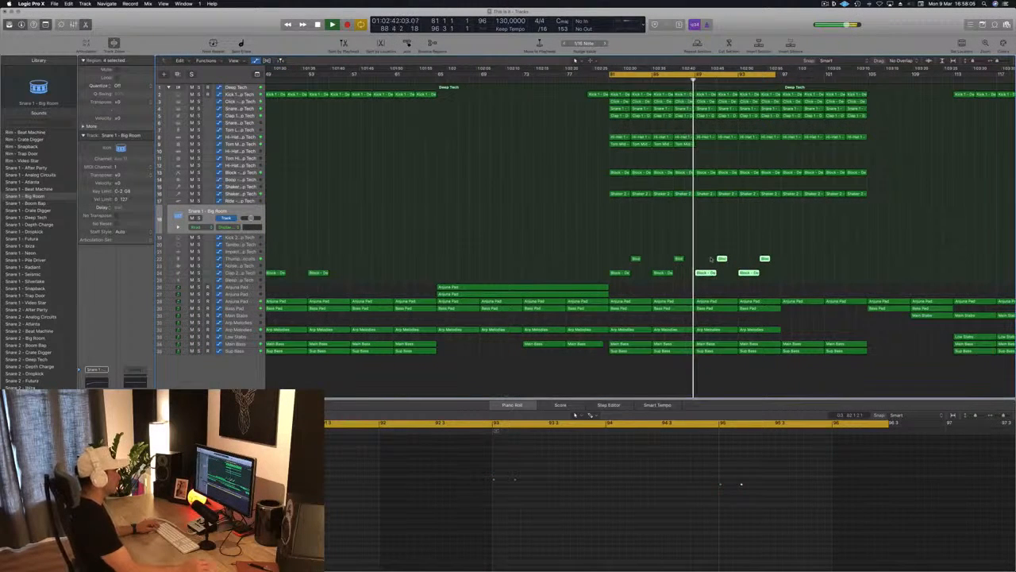
pyautogui.scroll(-5, 711, 258)
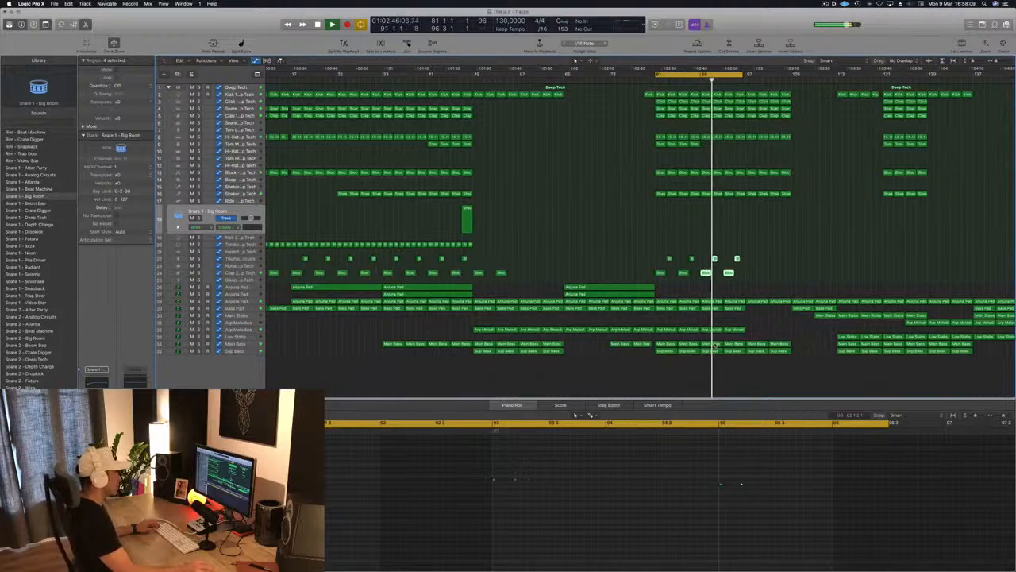
pyautogui.click(717, 331)
pyautogui.press('Delete')
pyautogui.click(734, 330)
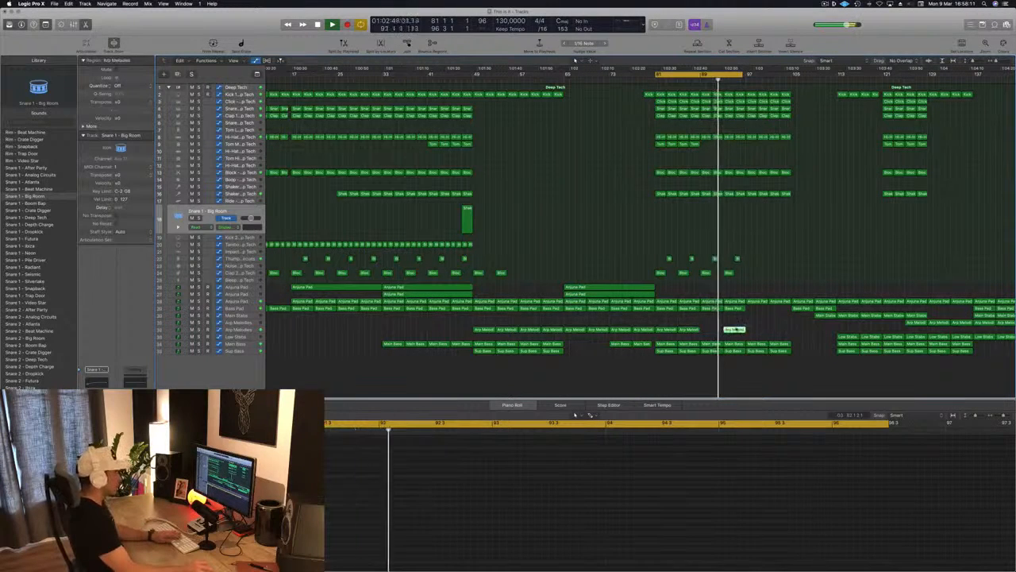
pyautogui.press('Delete')
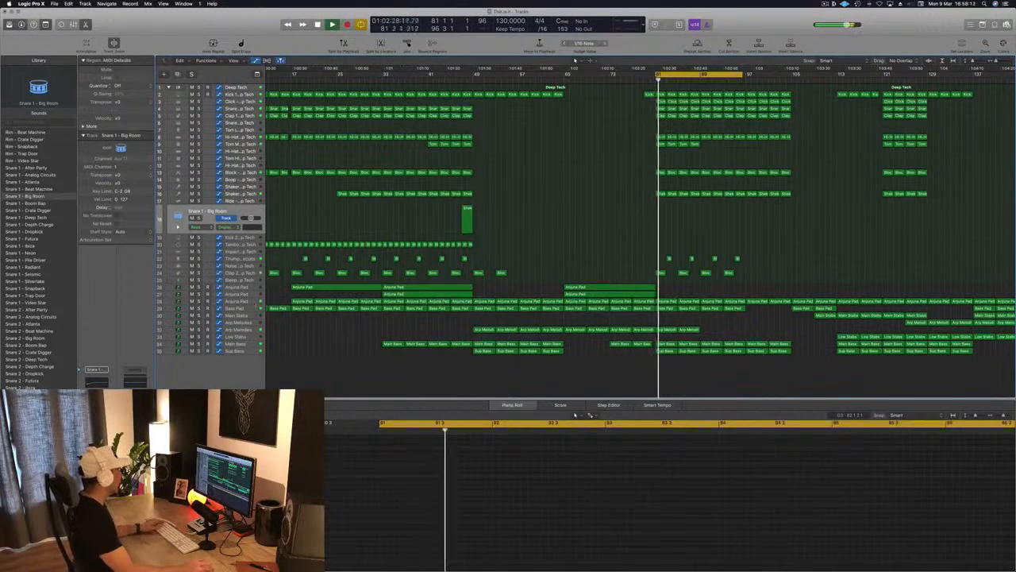
# Lower the Anjuna Pad automation point at about bar 93, reshaping the curve between bars 89 and 97
pyautogui.click(237, 302)
pyautogui.click(732, 257)
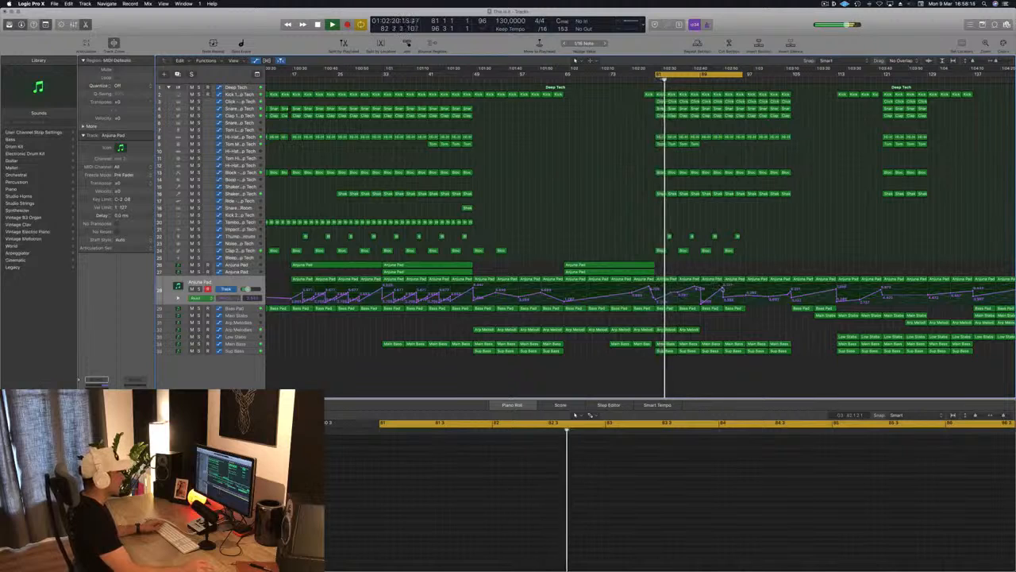
pyautogui.moveTo(723, 288); pyautogui.dragTo(723, 300)
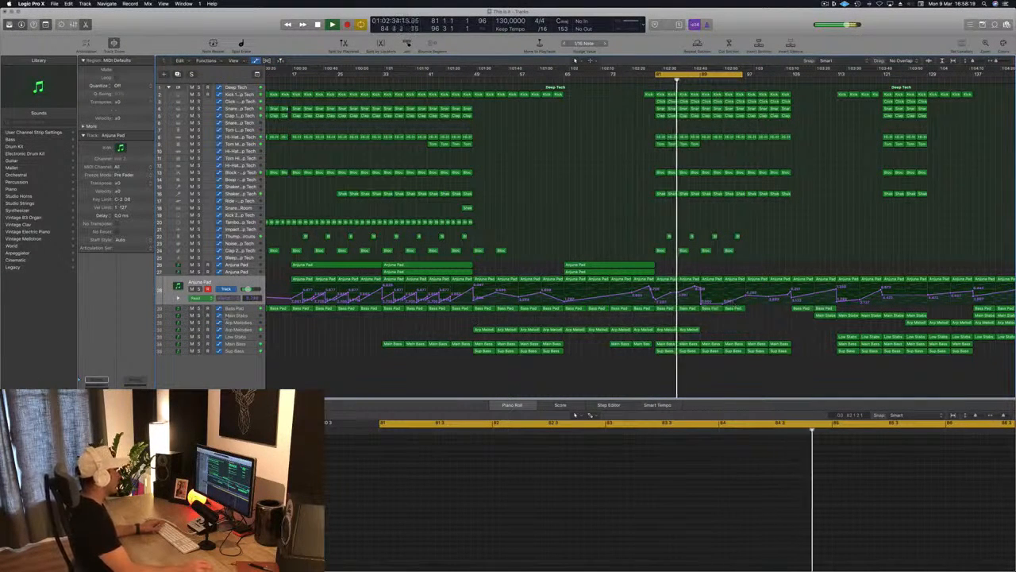
# Reshape the Bass Pad automation from bar 89 so it dips around bar 93 and rises into bar 97
pyautogui.click(235, 309)
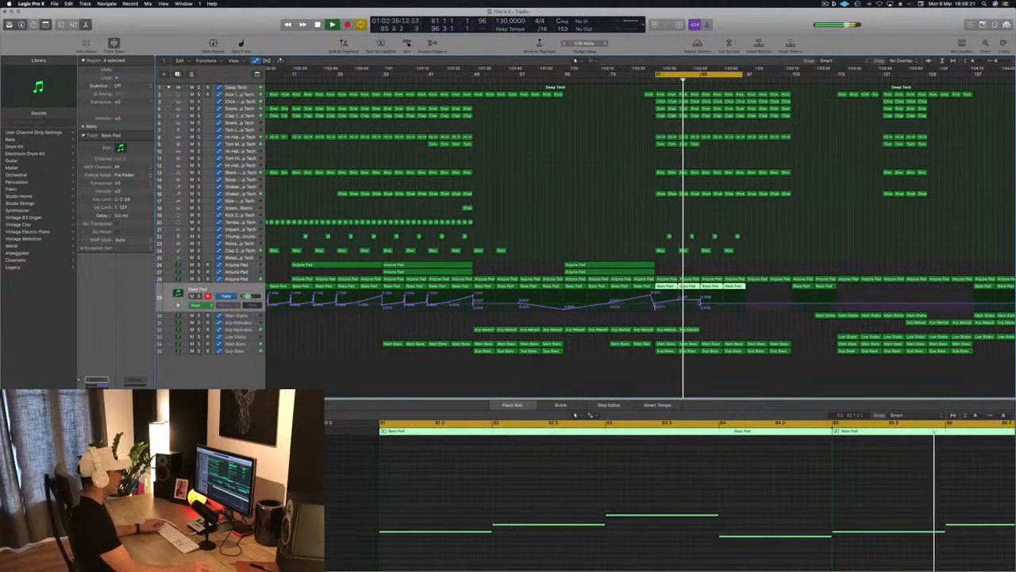
pyautogui.click(700, 304)
pyautogui.moveTo(701, 296); pyautogui.dragTo(701, 295)
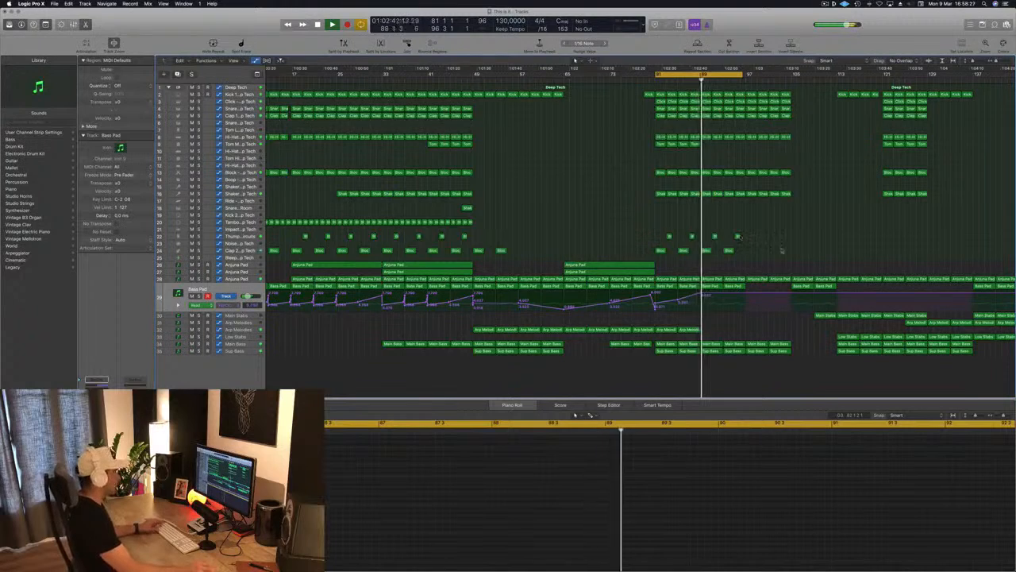
pyautogui.moveTo(723, 295); pyautogui.dragTo(745, 292)
pyautogui.click(746, 294)
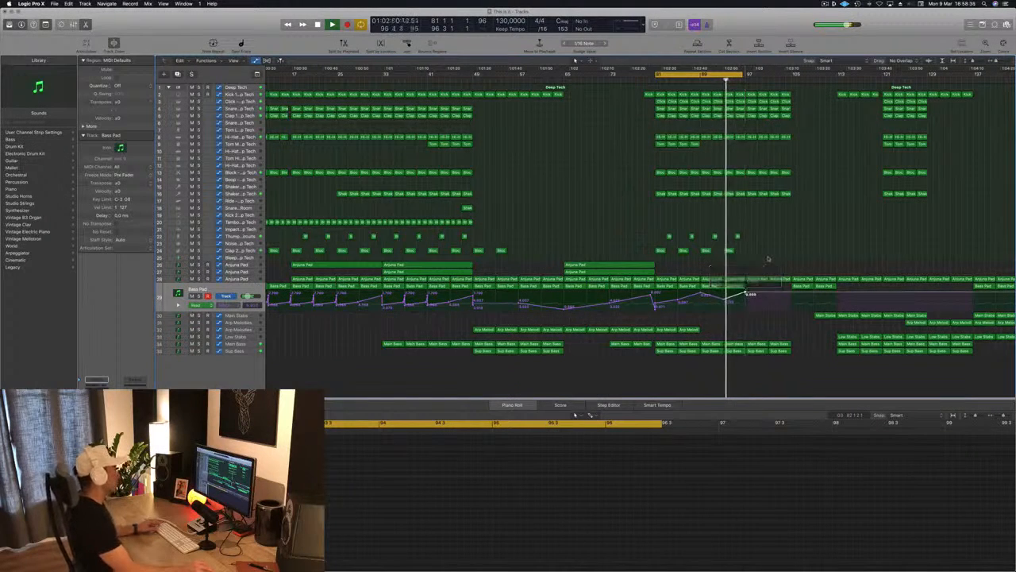
# Copy the first Low Stabs region from bar 113 to bar 97
pyautogui.scroll(1, 768, 256)
pyautogui.scroll(3, 768, 255)
pyautogui.scroll(-5, 770, 251)
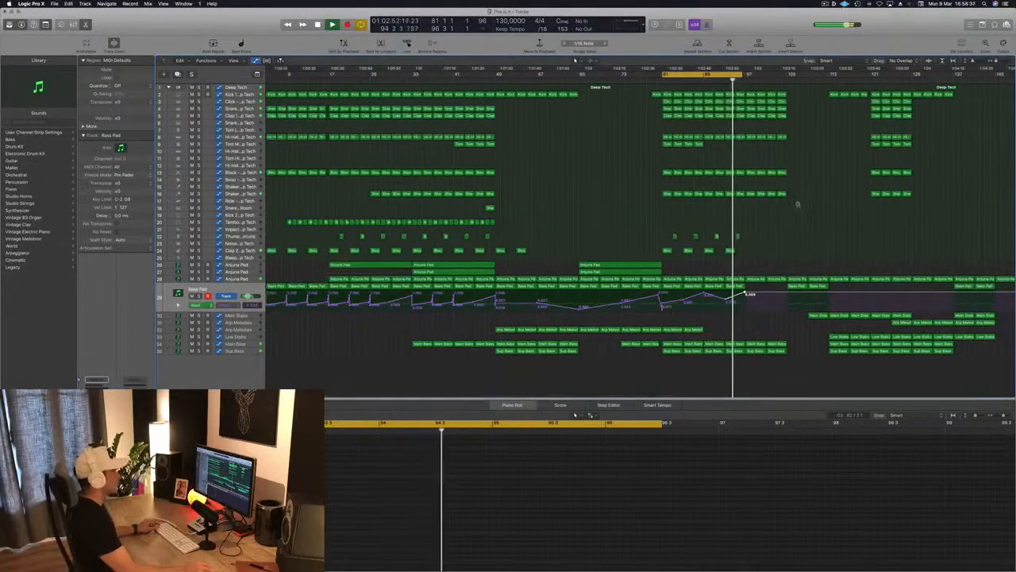
pyautogui.scroll(-1, 794, 207)
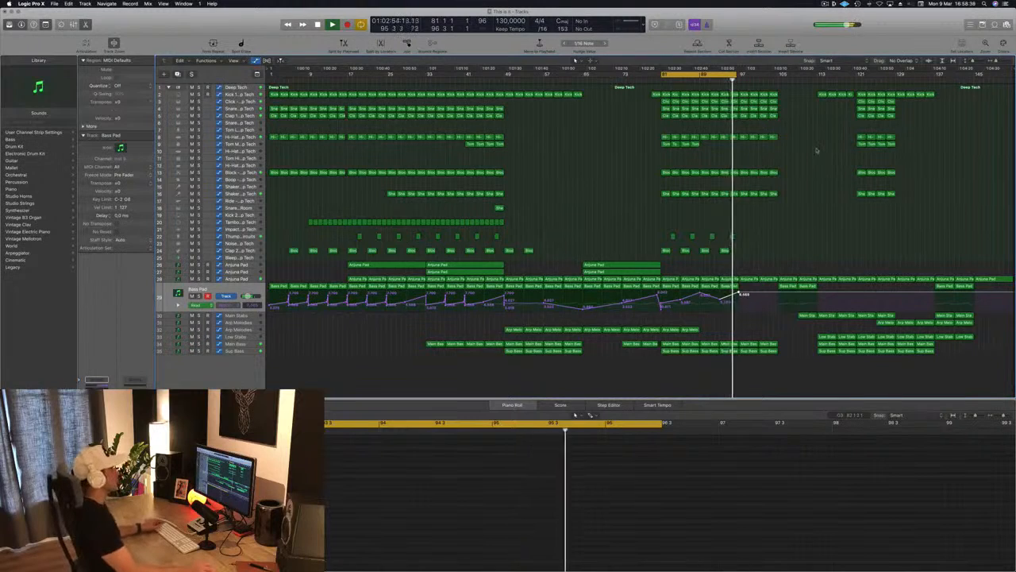
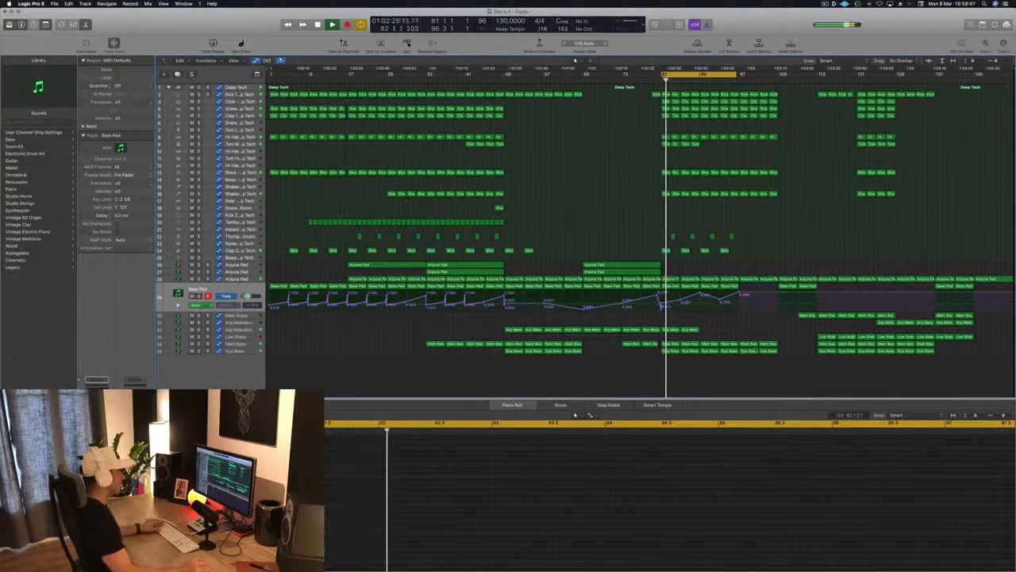
pyautogui.click(825, 337)
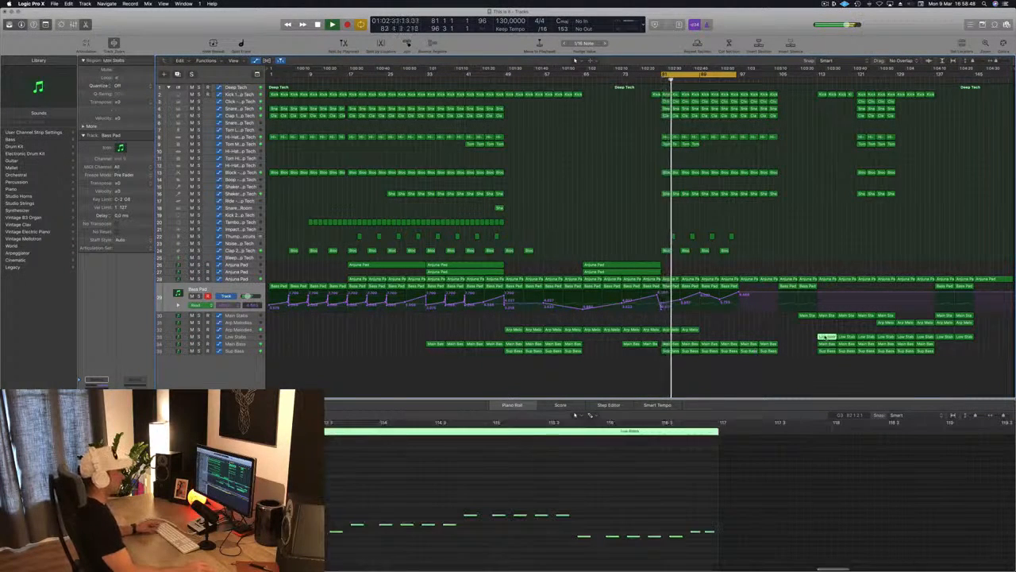
pyautogui.moveTo(826, 337); pyautogui.dragTo(748, 337)
# Replay from about bar 93 and fill bars 97 to 105 with copies of the preceding Bass Pad region and its automation
pyautogui.click(723, 78)
pyautogui.press('super+Right')
pyautogui.press('super+Right')
pyautogui.press('super+Right')
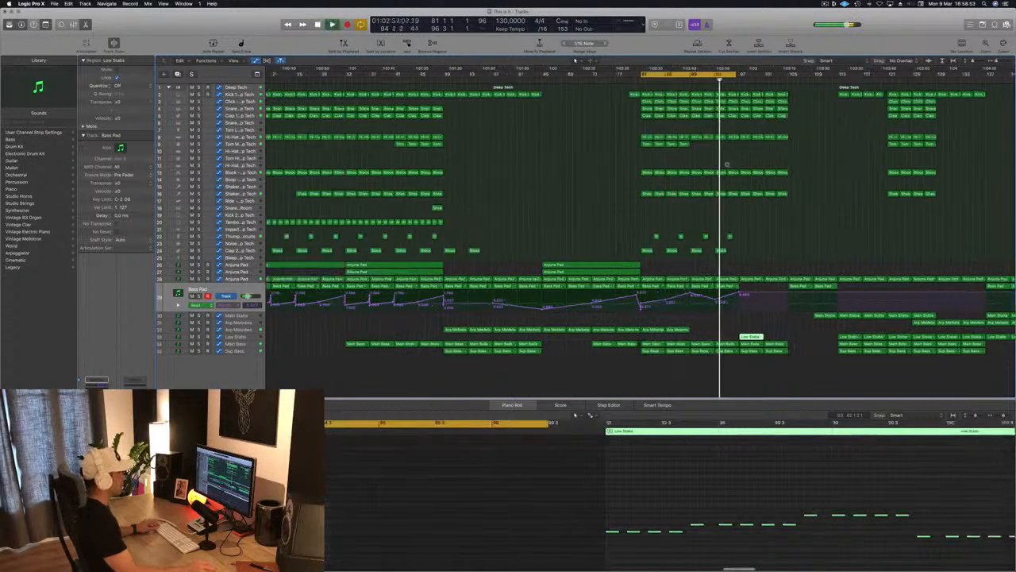
pyautogui.press('super+Left')
pyautogui.press('super+Left')
pyautogui.moveTo(739, 287); pyautogui.dragTo(793, 294)
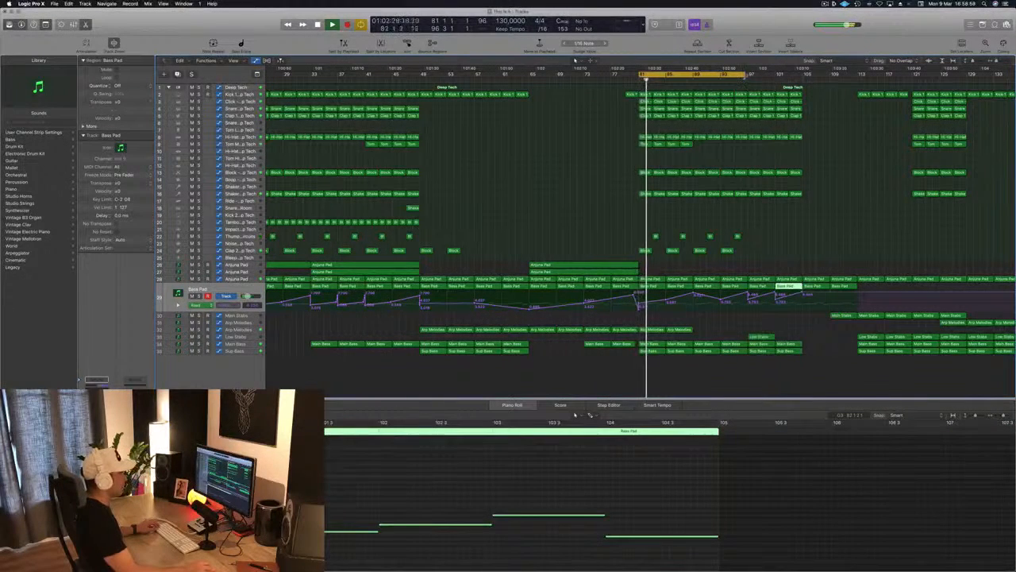
# Extend the end of the cycle range to bar 105 and replay from just before bar 97
pyautogui.moveTo(749, 73); pyautogui.dragTo(802, 82)
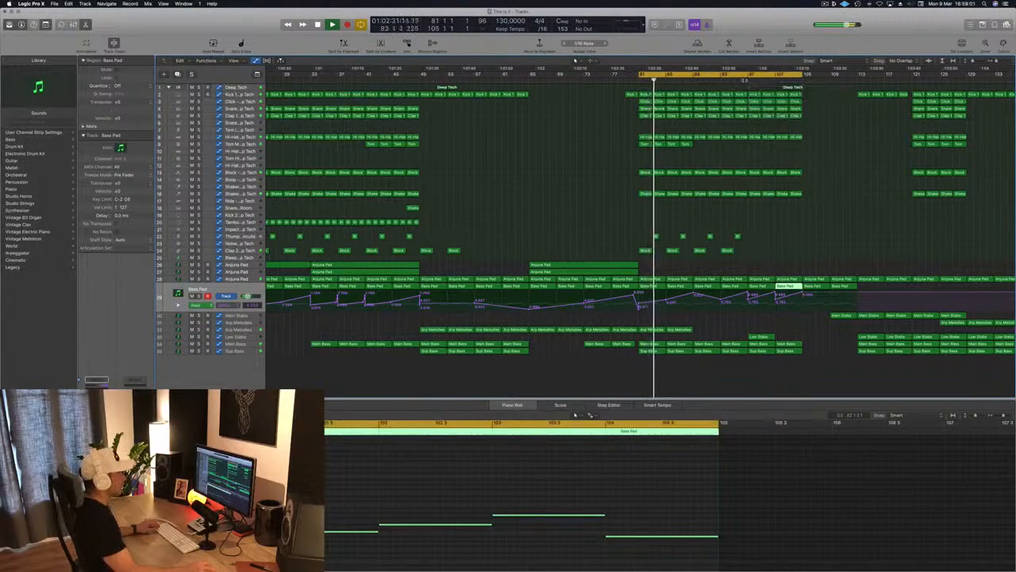
pyautogui.click(751, 79)
pyautogui.hscroll(-3, 767, 223)
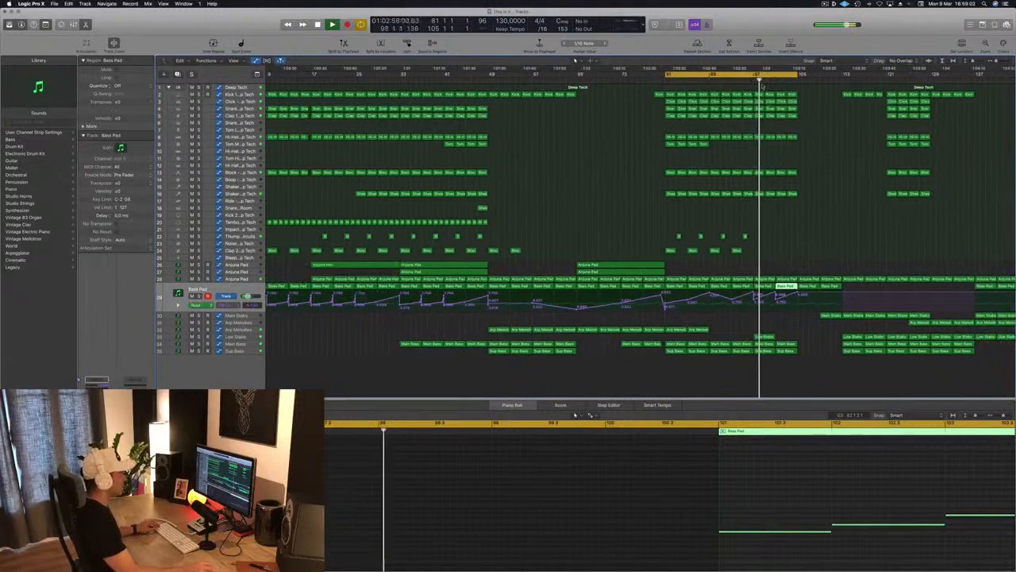
pyautogui.click(747, 81)
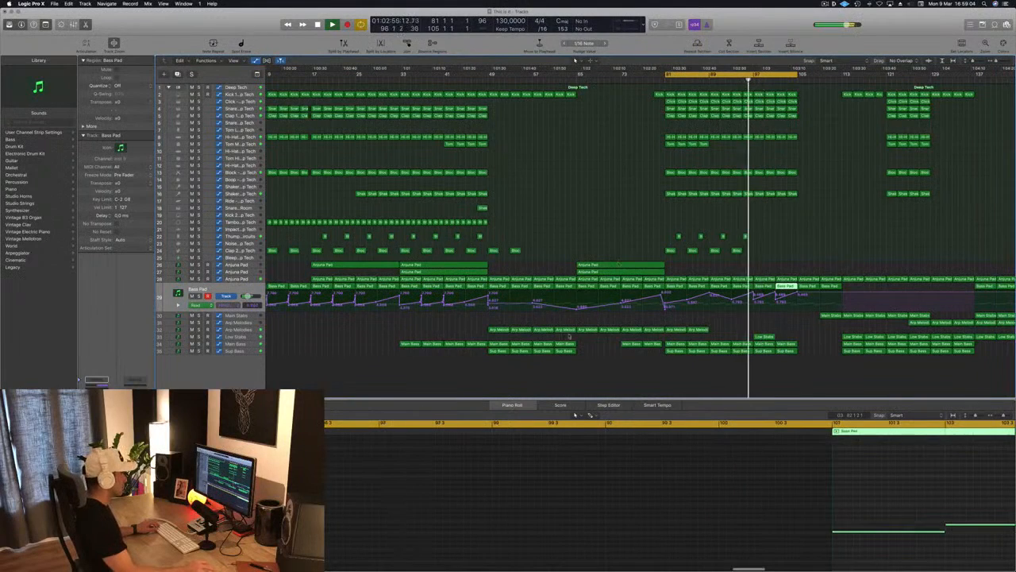
# Add Main Bass automation points at bars 93, 97 and 101, lowering the one at bar 97 to form a slight dip
pyautogui.click(251, 352)
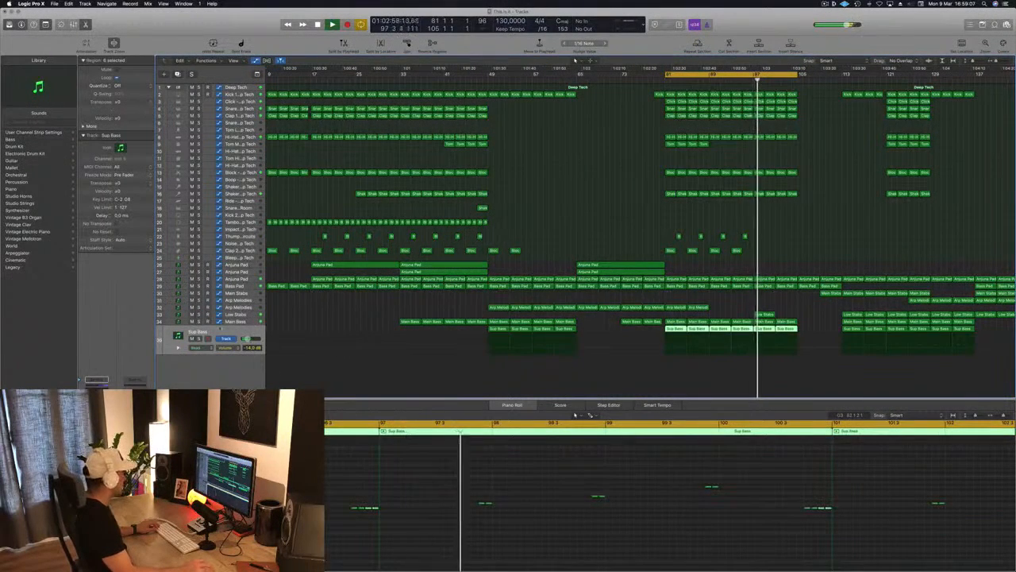
pyautogui.press('Up')
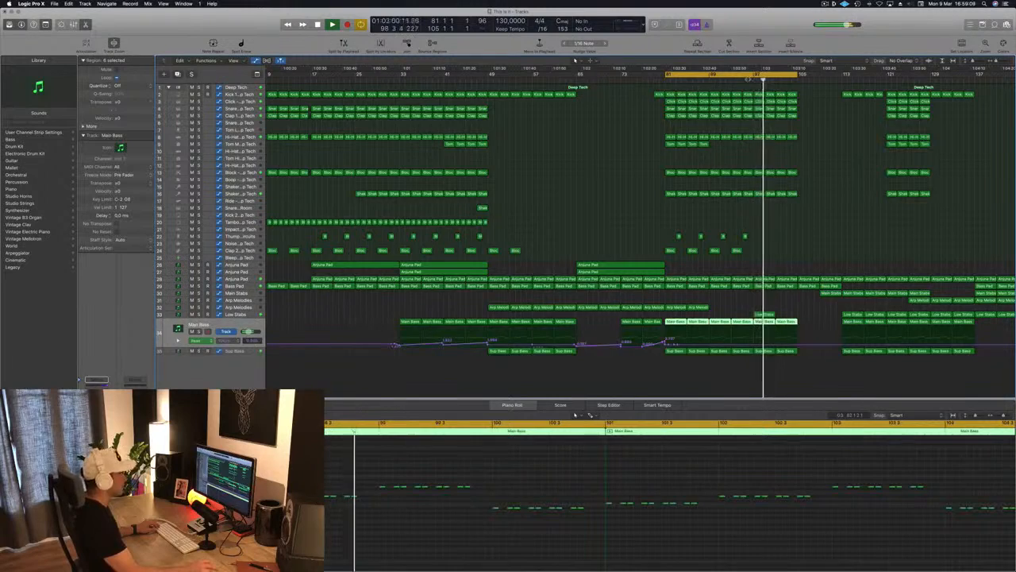
pyautogui.moveTo(748, 79); pyautogui.dragTo(726, 348)
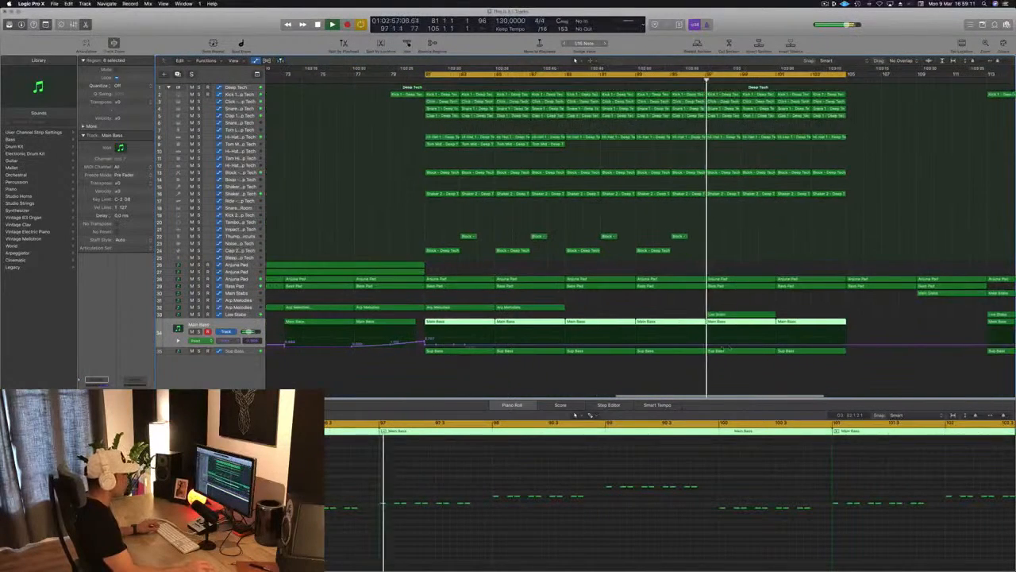
pyautogui.click(635, 346)
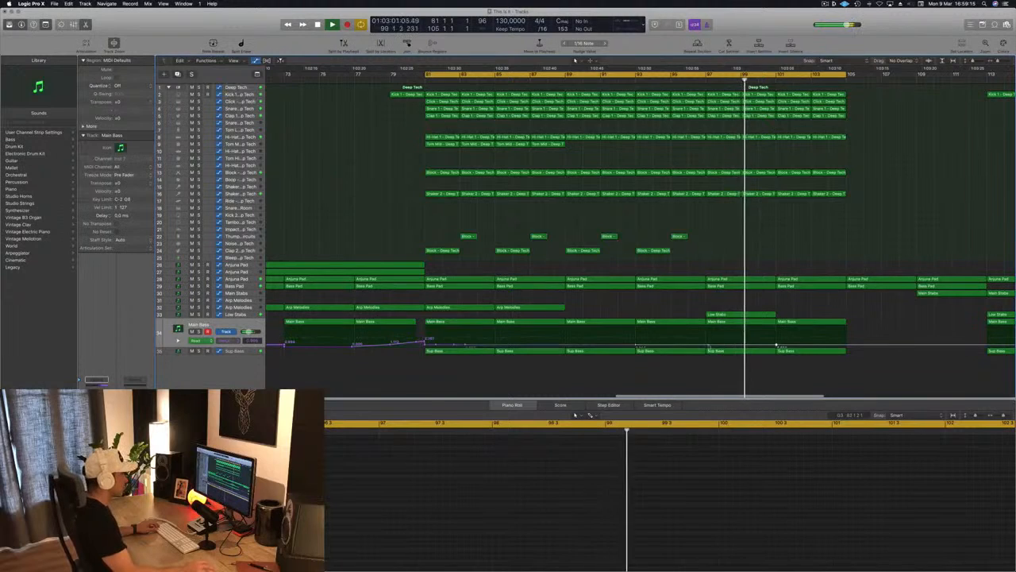
pyautogui.click(705, 345)
pyautogui.moveTo(705, 345); pyautogui.dragTo(705, 348)
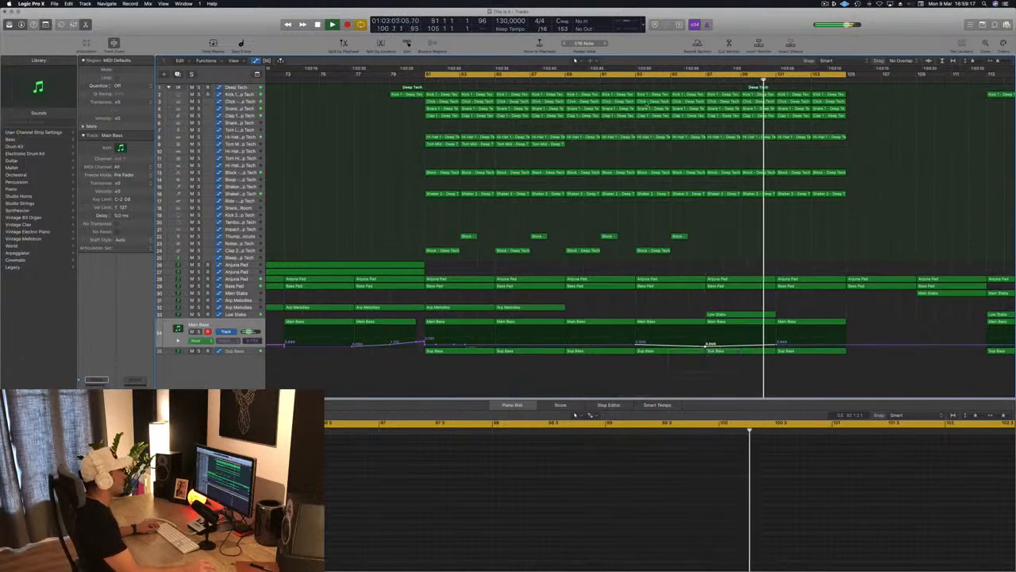
# Replay from about bar 92 and review the arrangement leading into bar 97 against the rest of the track
pyautogui.click(623, 77)
pyautogui.press('super+Left')
pyautogui.press('super+Left')
pyautogui.press('super+Left')
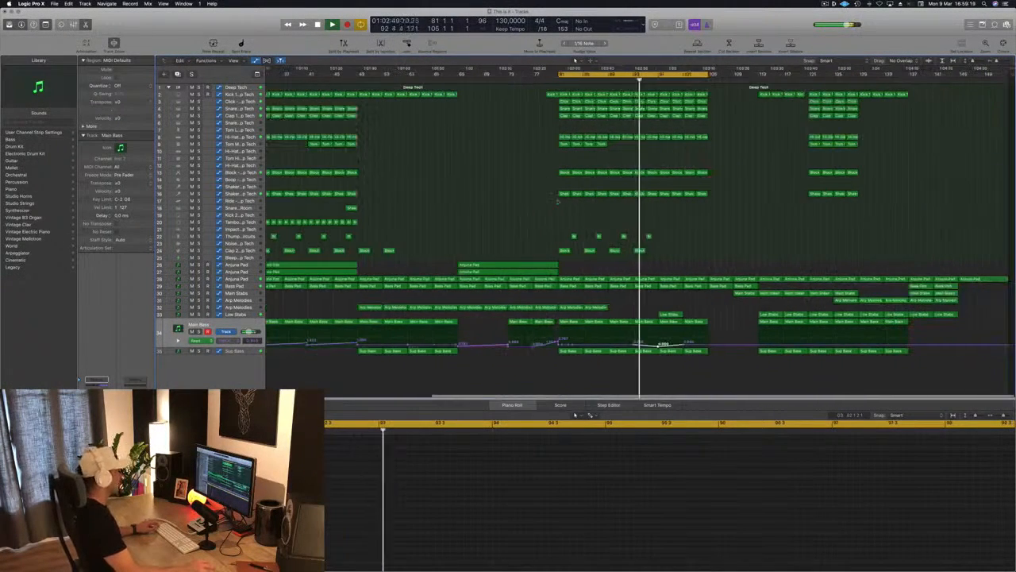
pyautogui.press('super+Left')
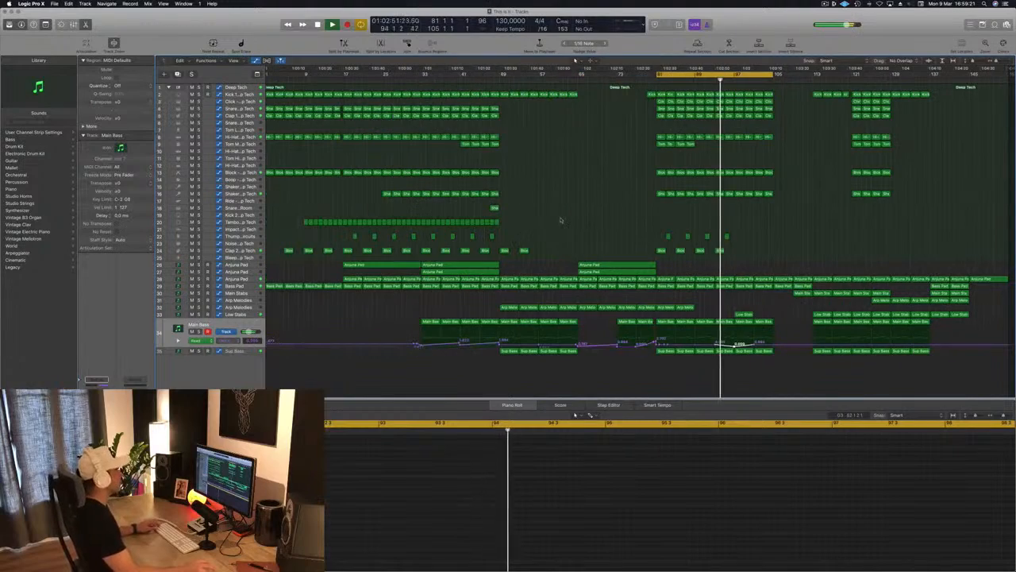
pyautogui.press('super+Right')
pyautogui.press('super+Right')
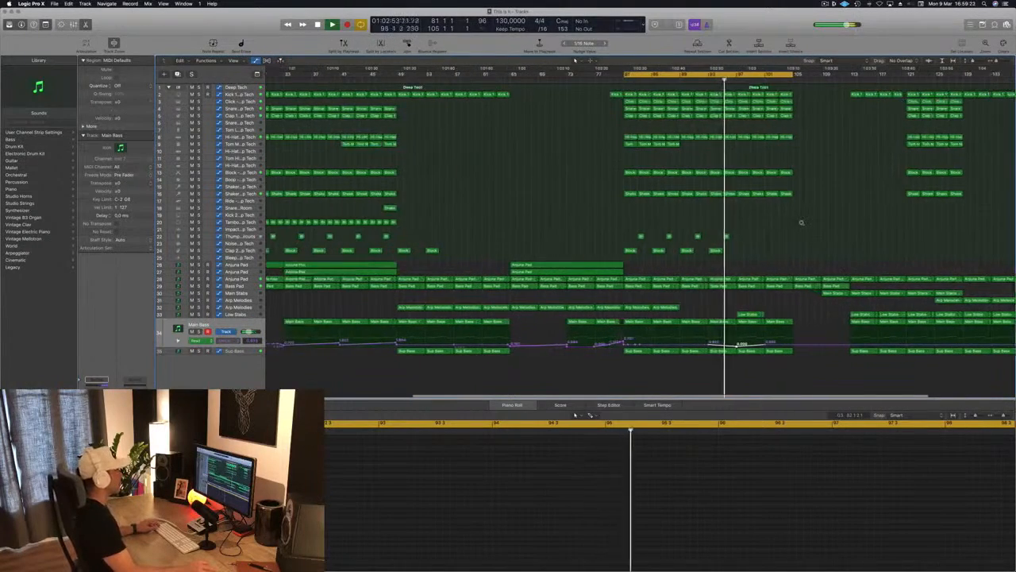
pyautogui.press('super+Left')
pyautogui.press('super+Left')
pyautogui.scroll(3, 776, 230)
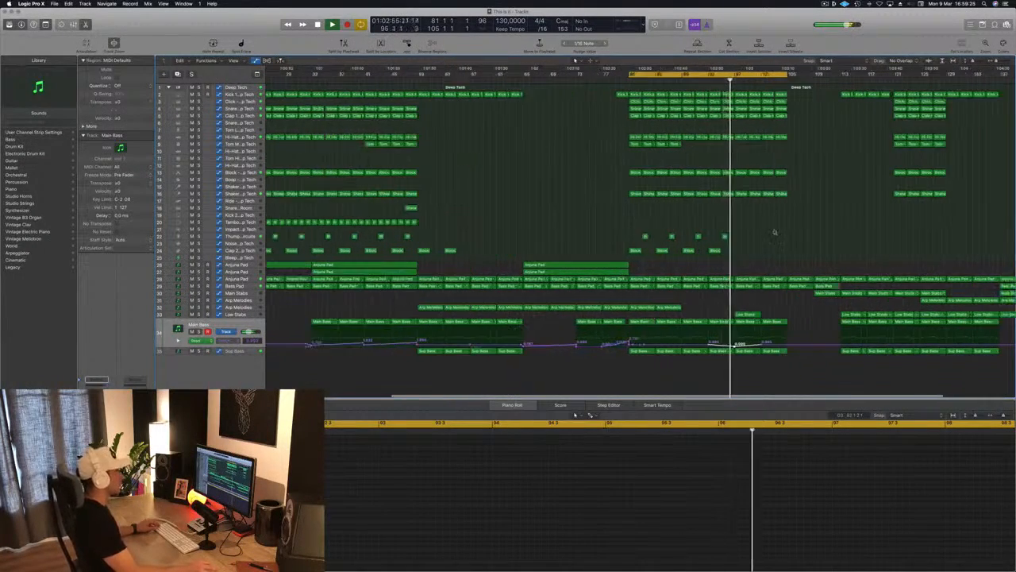
pyautogui.scroll(-3, 787, 230)
pyautogui.hscroll(-1, 788, 230)
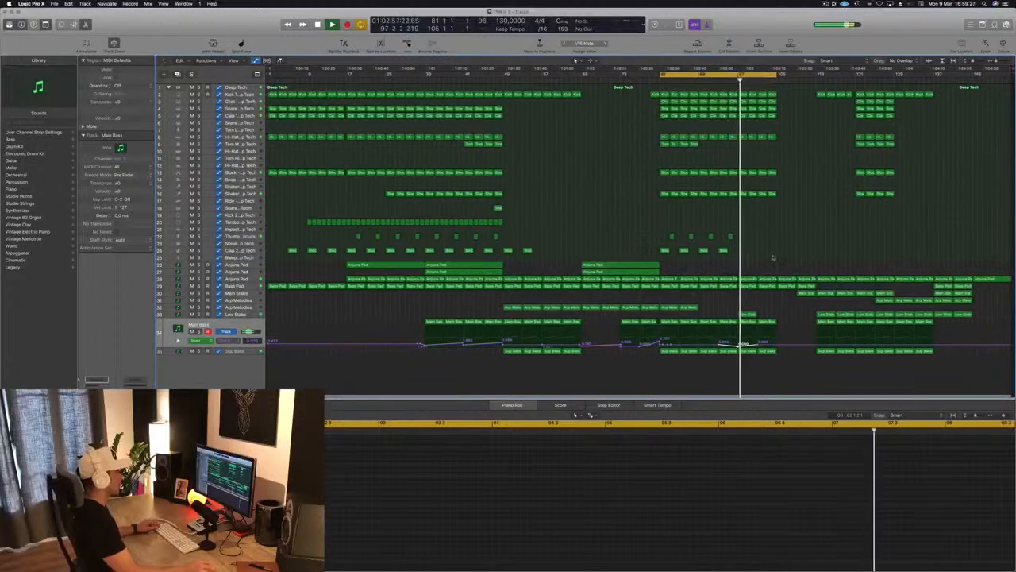
pyautogui.click(713, 79)
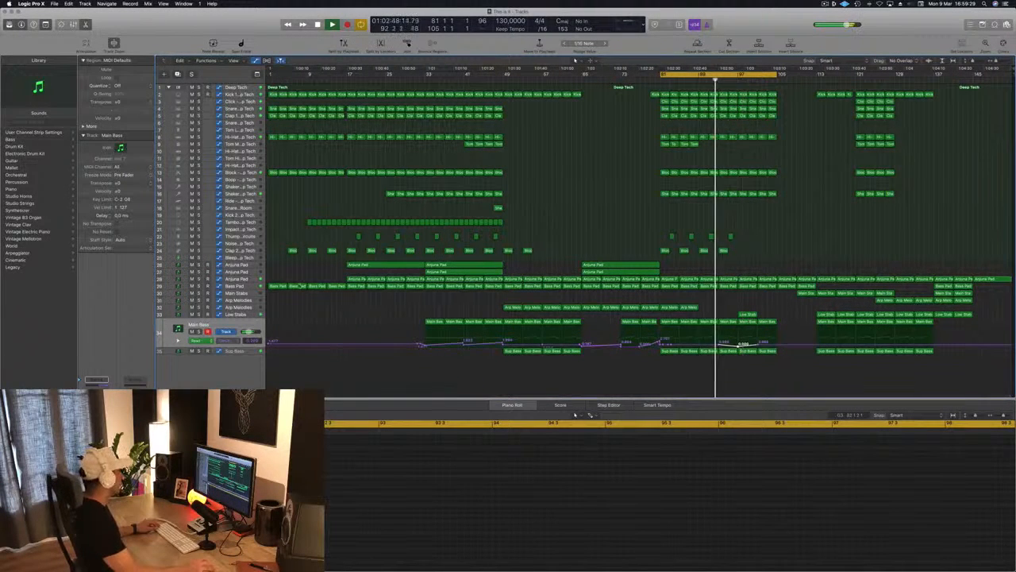
# Delete the Anjuna Pad regions between bars 97 and 105
pyautogui.click(238, 278)
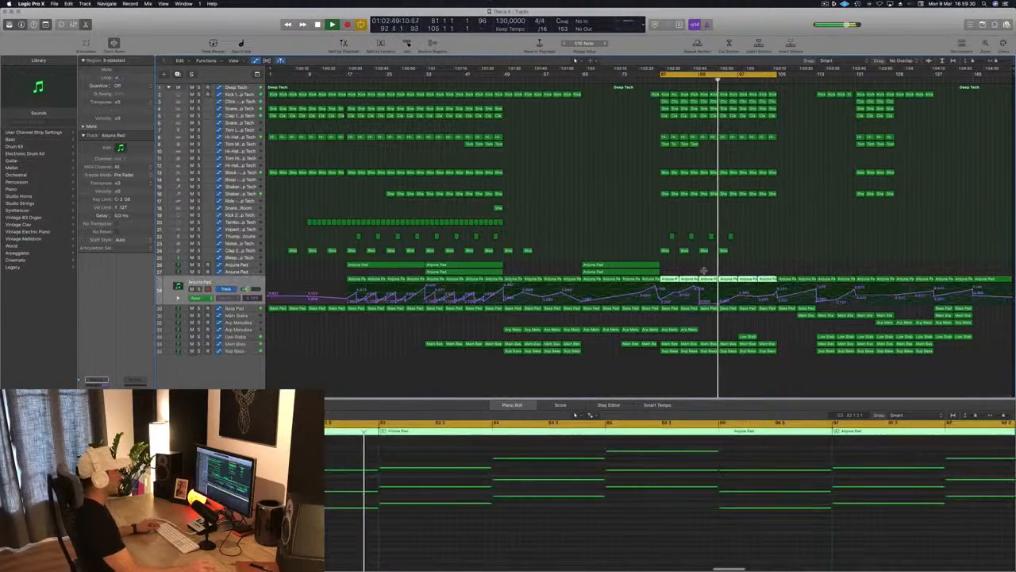
pyautogui.click(758, 262)
pyautogui.moveTo(752, 268); pyautogui.dragTo(763, 280)
pyautogui.press('Delete')
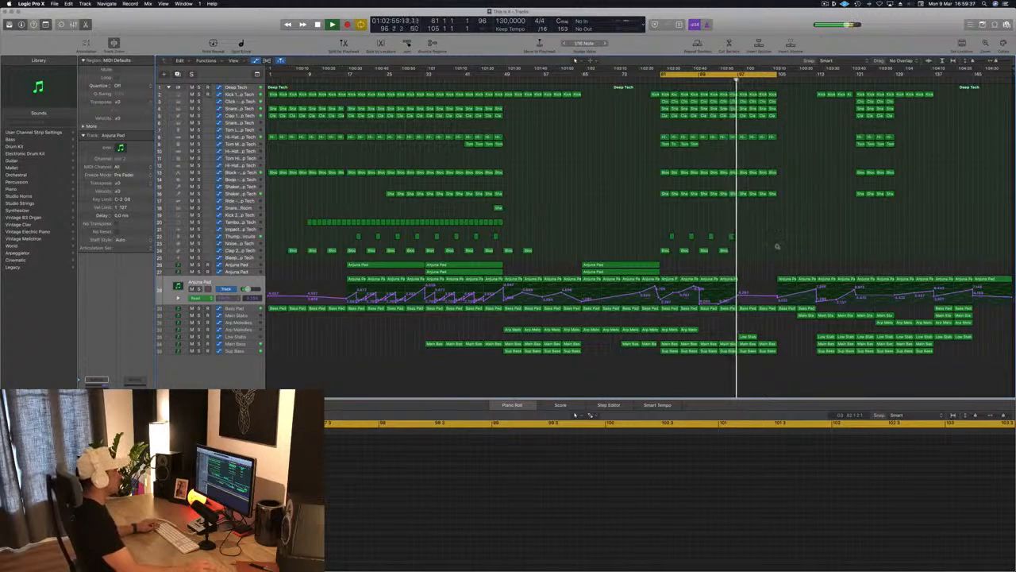
# Copy the Low Stabs region from bar 97 to bar 101 and display that track's automation while replaying from about bar 96
pyautogui.scroll(-1, 777, 246)
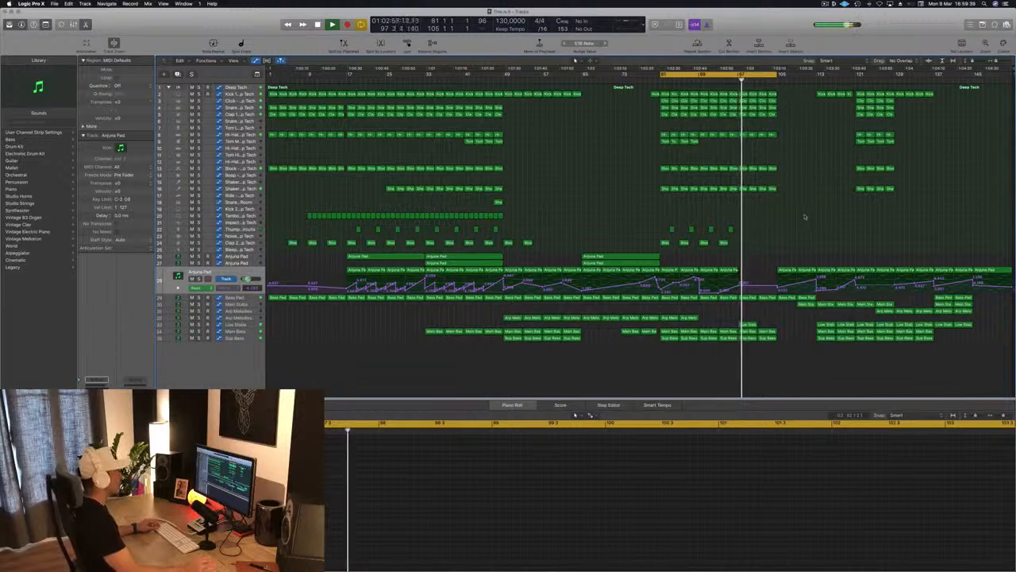
pyautogui.moveTo(750, 326); pyautogui.dragTo(770, 327)
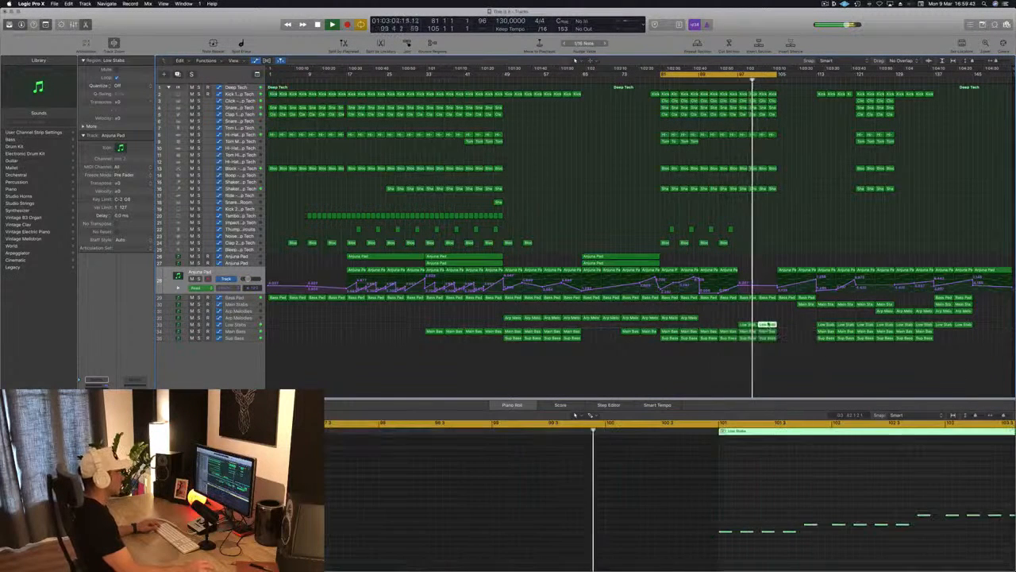
pyautogui.click(733, 80)
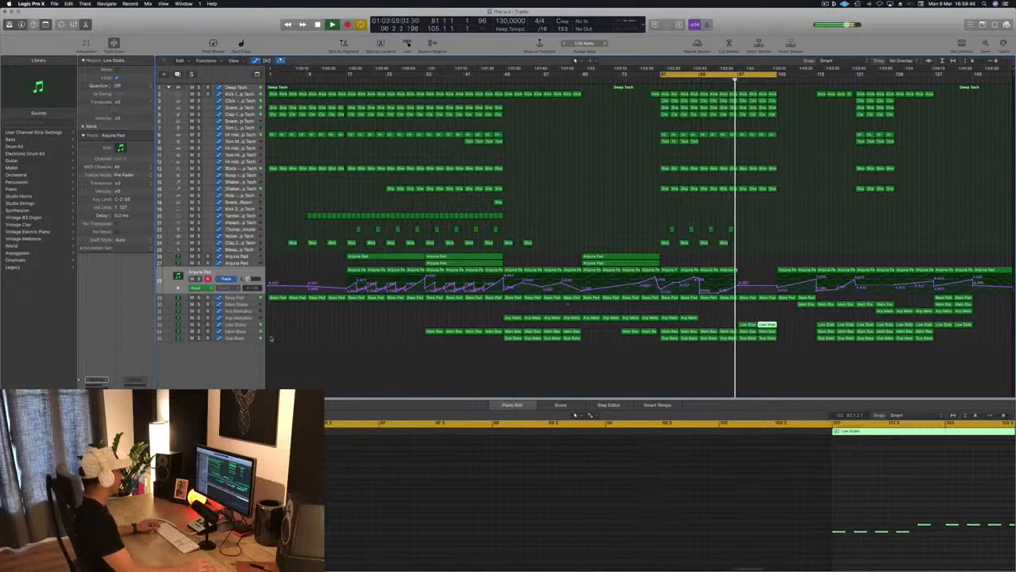
pyautogui.click(254, 326)
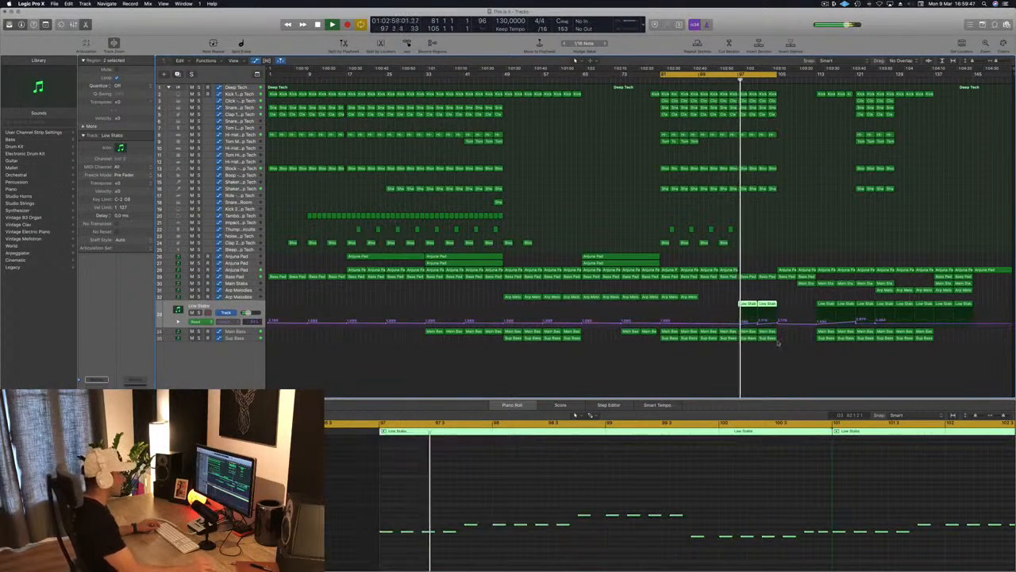
# Add Low Stabs cutoff automation points at bars 101 and 105, raising them into a ramp that peaks at bar 105
pyautogui.click(759, 324)
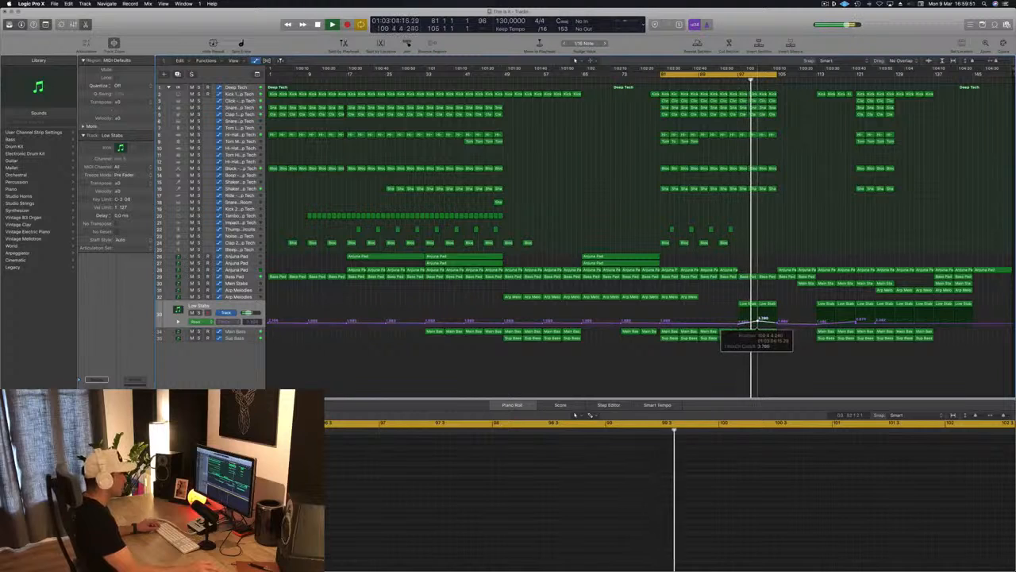
pyautogui.moveTo(777, 324); pyautogui.dragTo(782, 318)
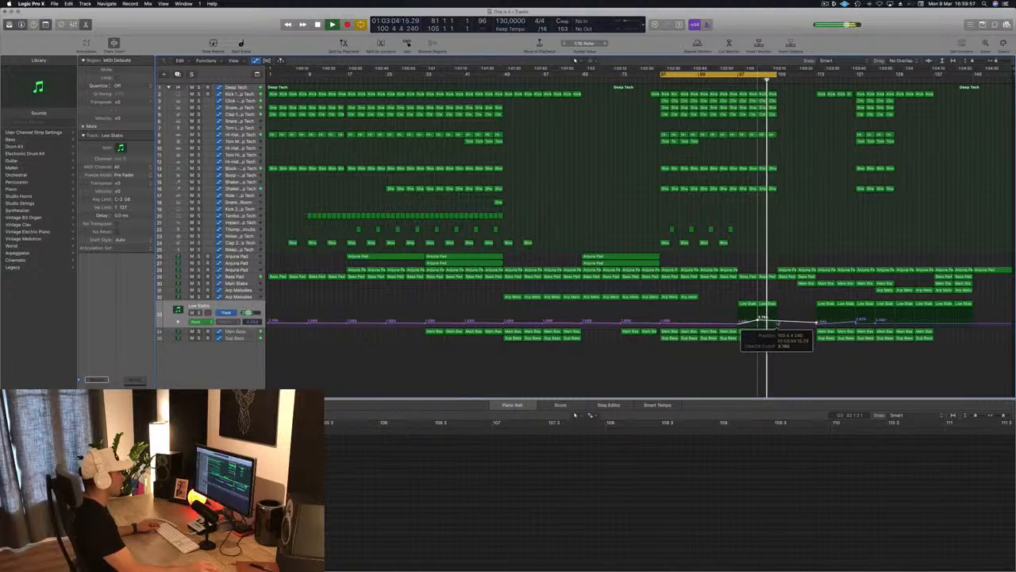
pyautogui.click(777, 321)
pyautogui.moveTo(778, 321); pyautogui.dragTo(778, 314)
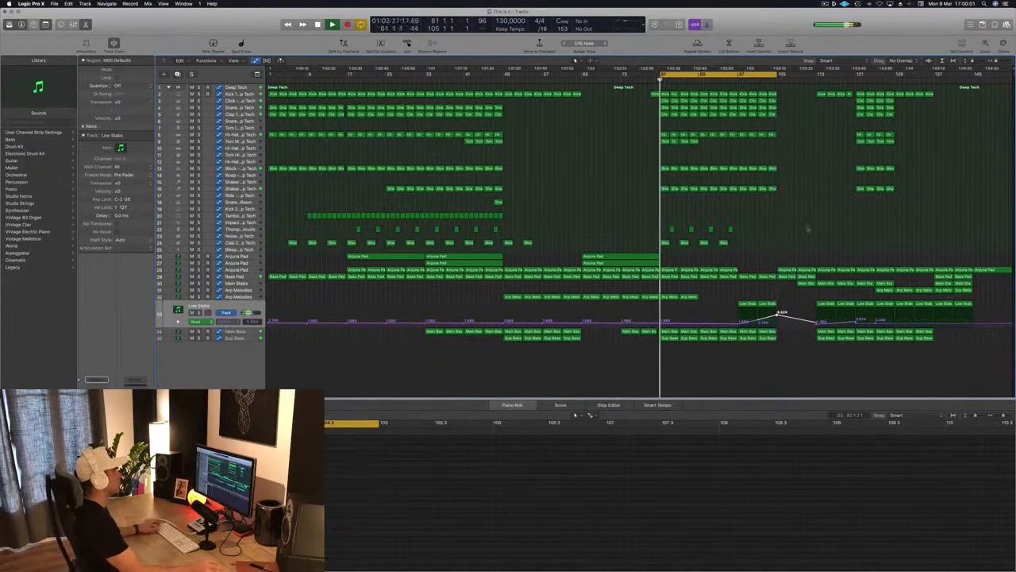
# Set the cycle to bars 97–105 and repeat that section across all tracks into bars 105–113
pyautogui.moveTo(742, 74); pyautogui.dragTo(775, 77)
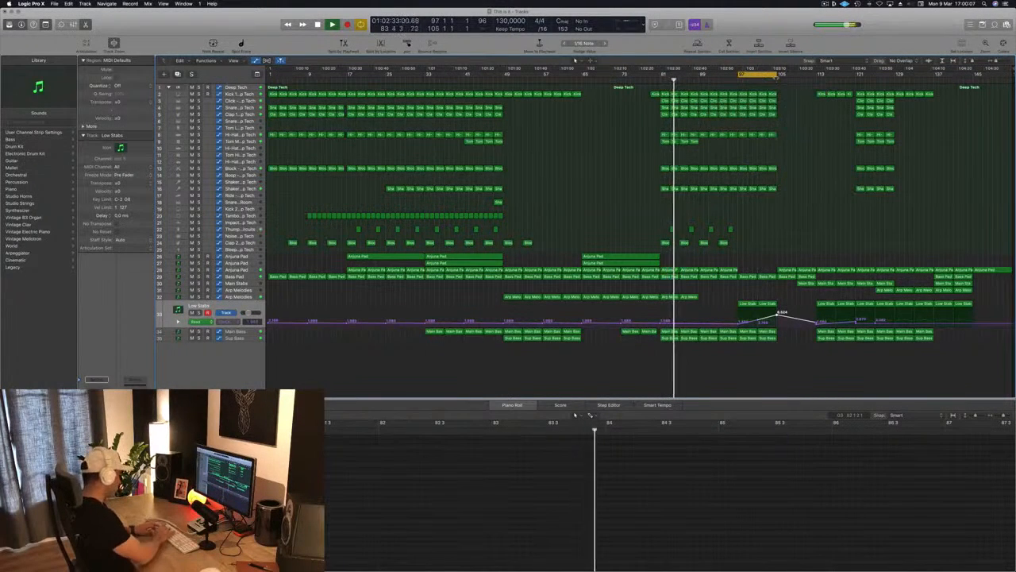
pyautogui.press('ctrl+super+r')
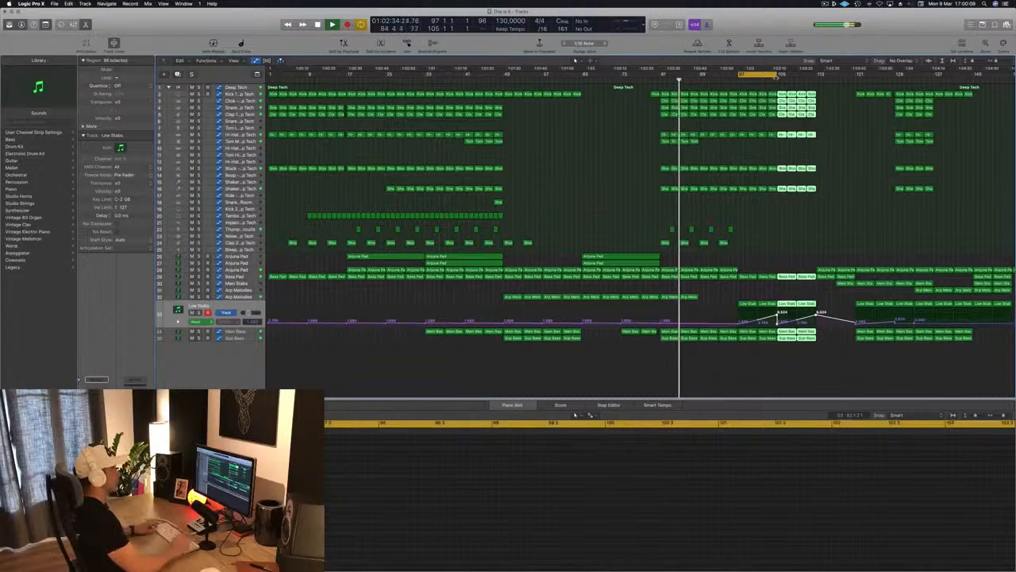
pyautogui.press('super+Left')
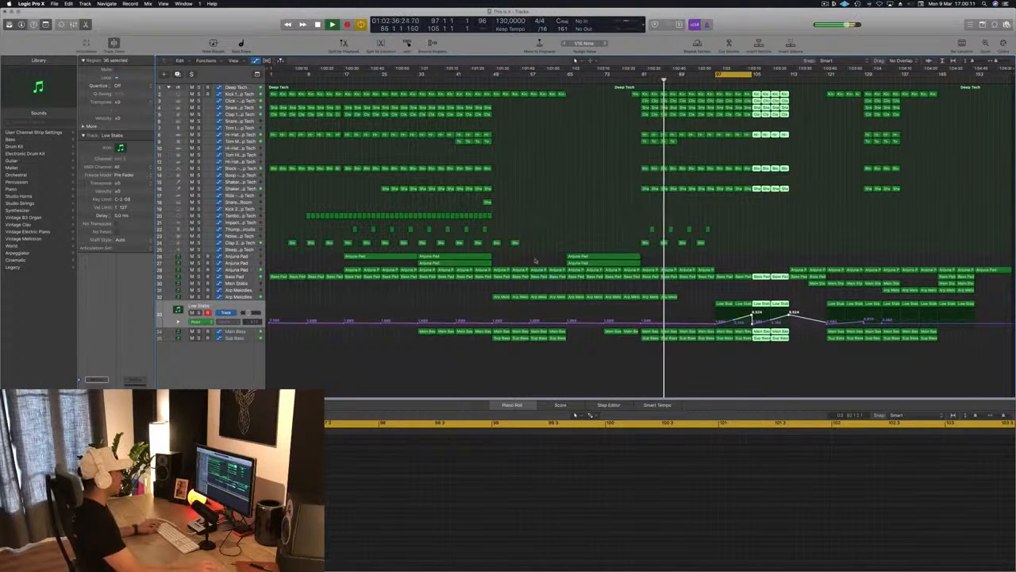
# Copy the two Anjuna Pad regions from bar 65 to bar 97 and extend the cycle to bar 113
pyautogui.click(613, 257)
pyautogui.moveTo(616, 258); pyautogui.dragTo(763, 260)
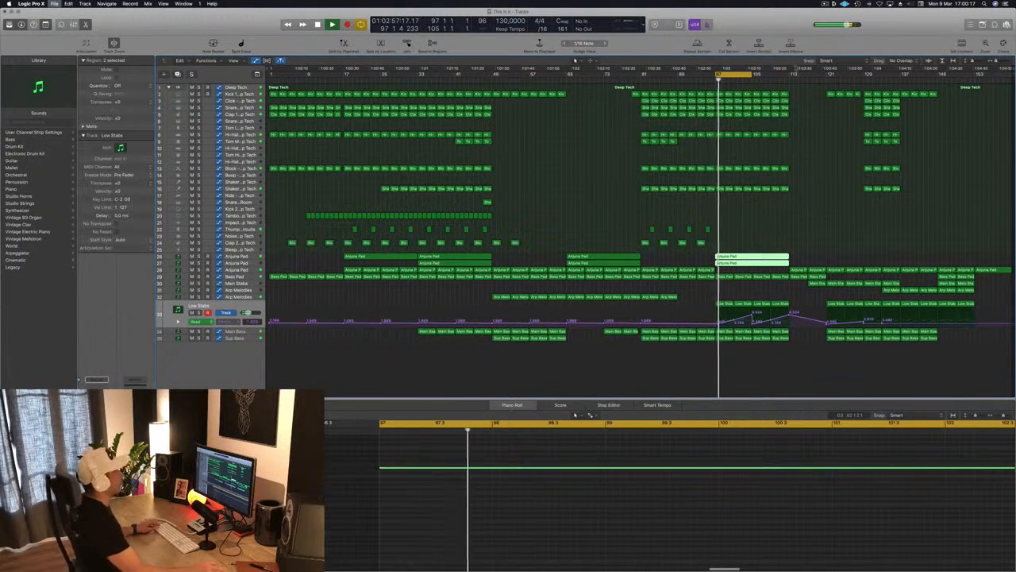
pyautogui.moveTo(723, 76); pyautogui.dragTo(788, 77)
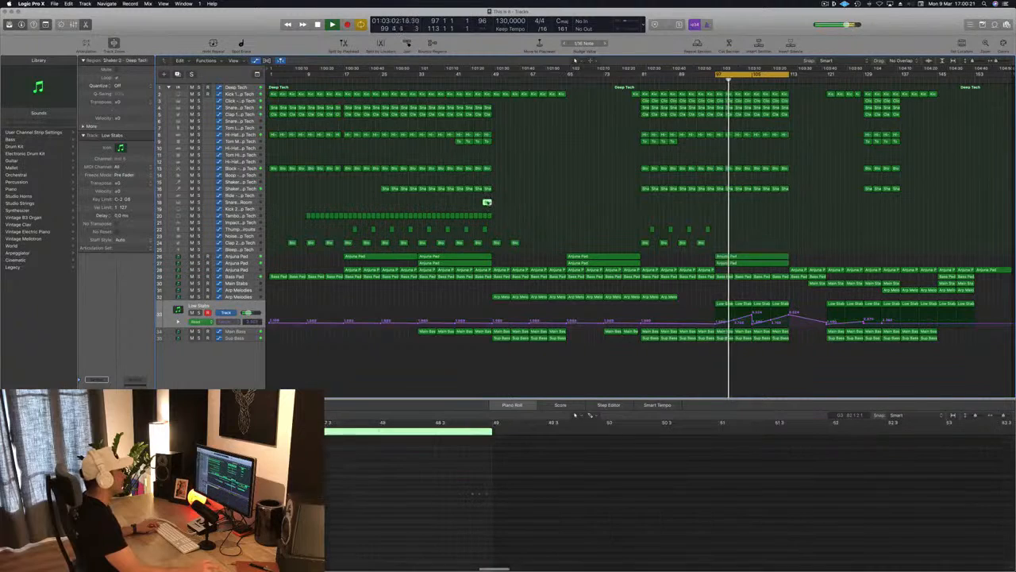
# Copy the short Shaker 2 region ending at bar 49 to end at bar 113, and smooth out the Low Stabs automation drop at bar 105
pyautogui.moveTo(488, 203); pyautogui.dragTo(785, 204)
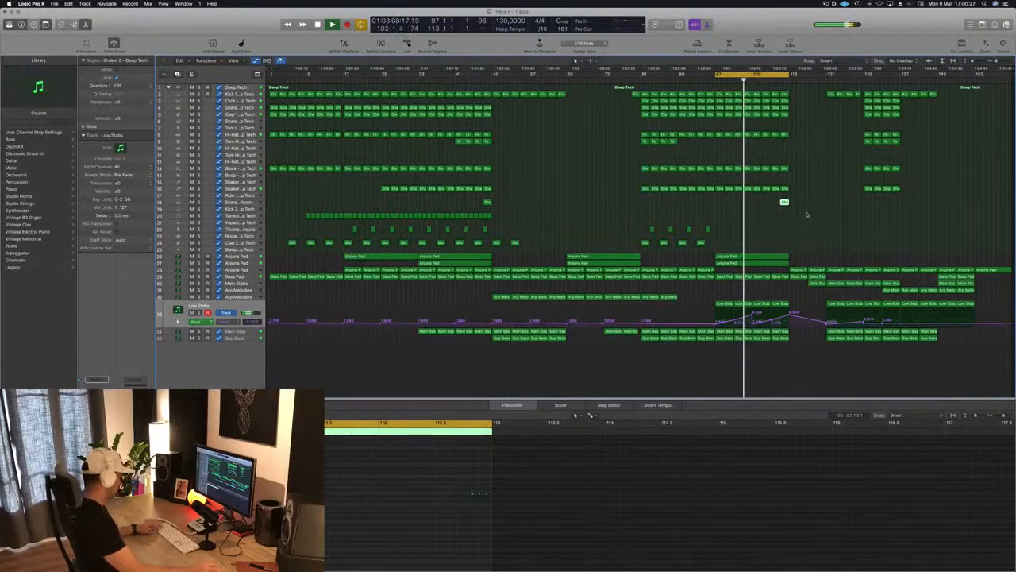
pyautogui.click(751, 235)
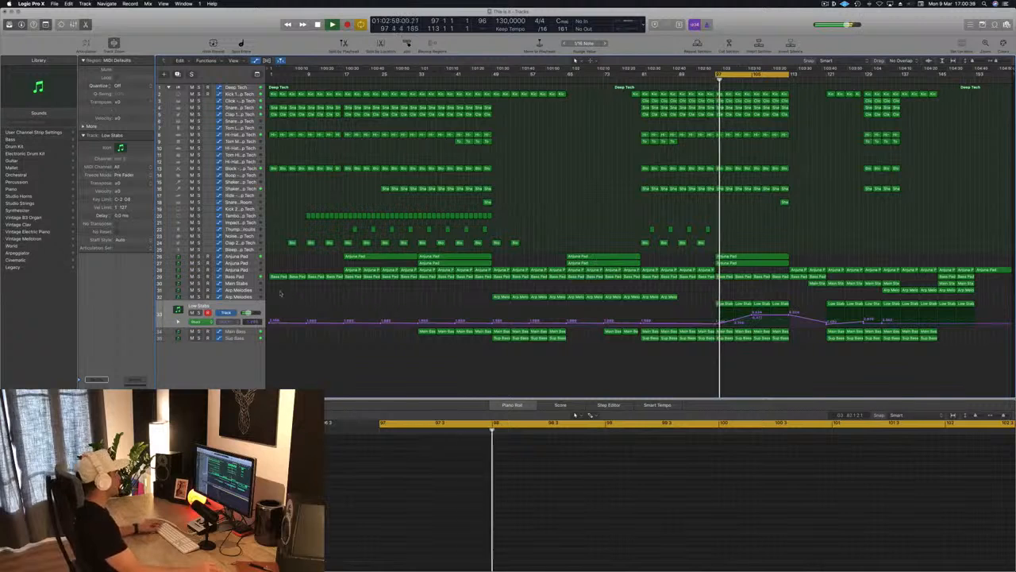
# Display the Main Stabs track's automation and copy its regions into bars 105–113
pyautogui.click(245, 291)
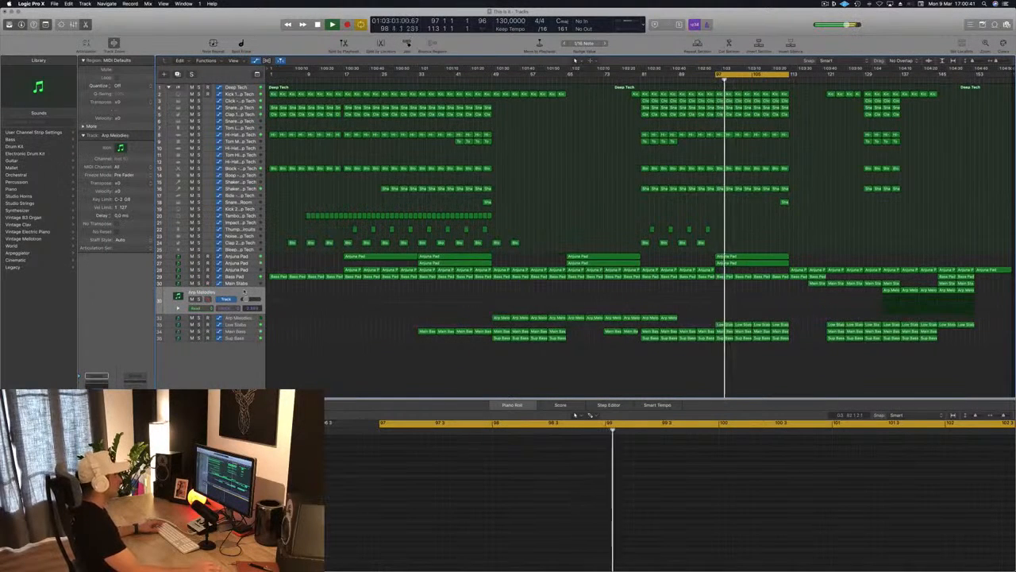
pyautogui.click(245, 283)
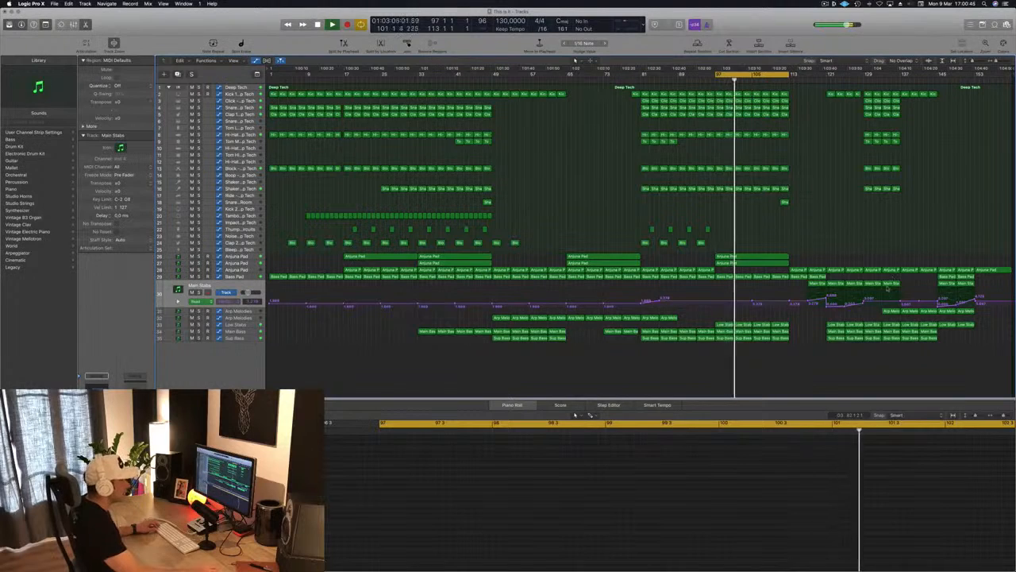
pyautogui.moveTo(802, 287); pyautogui.dragTo(777, 300)
pyautogui.click(823, 284)
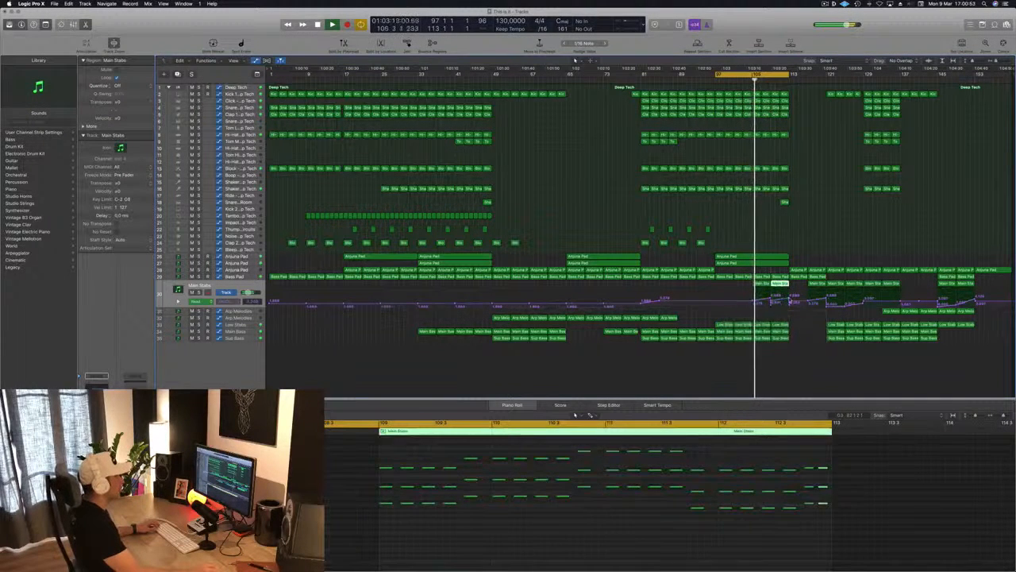
# Reshape the Main Stabs automation into one continuous rise from bar 105 to 113 and extend the cycle to about bar 117
pyautogui.click(772, 297)
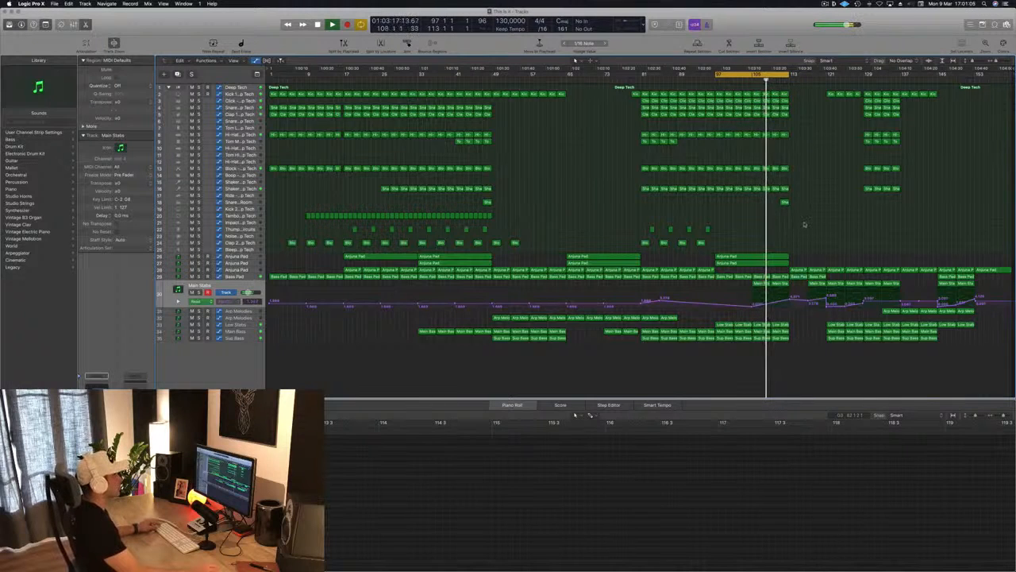
pyautogui.press('super+Right')
pyautogui.press('super+Left')
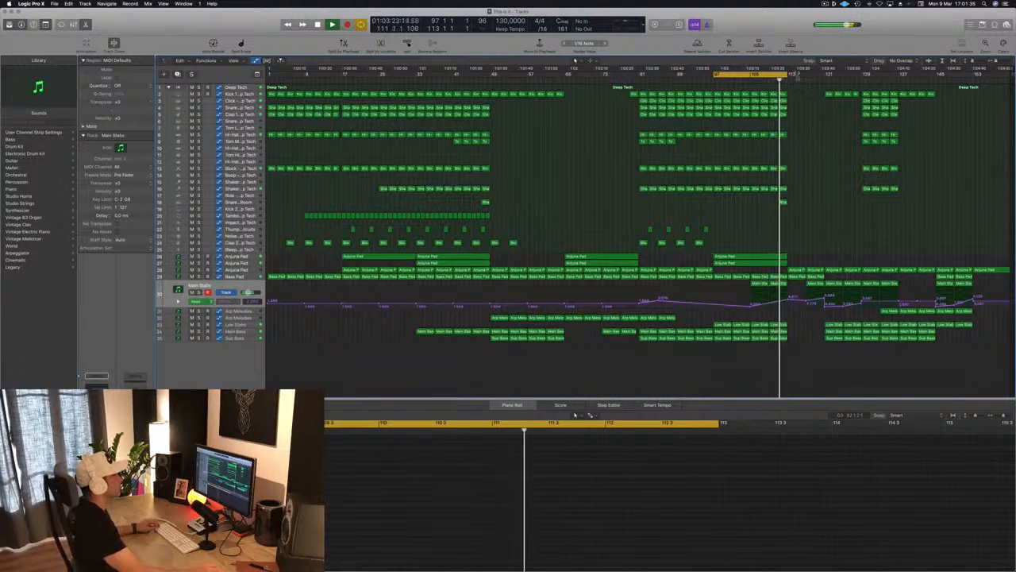
pyautogui.moveTo(790, 77); pyautogui.dragTo(810, 77)
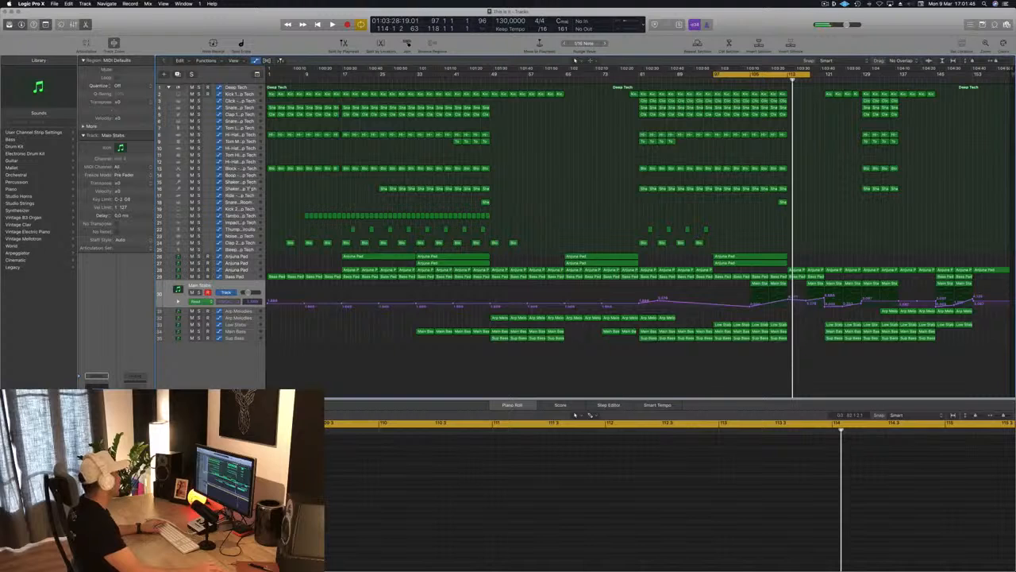
# Copy the Shaker 2 region before bar 113 onto the Hi-Hat 2 track at bar 113, keeping only a single note at its start
pyautogui.click(249, 189)
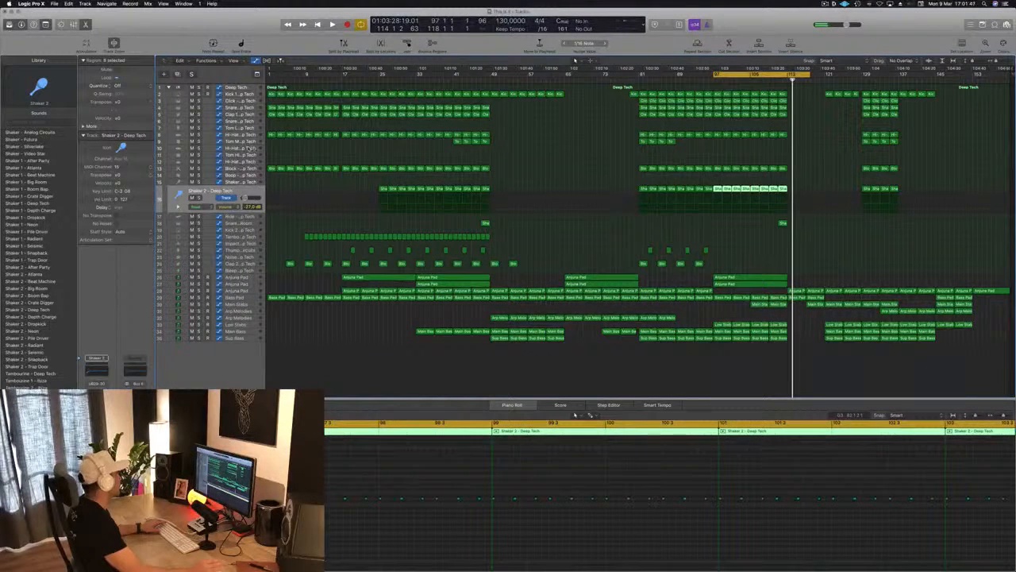
pyautogui.click(248, 147)
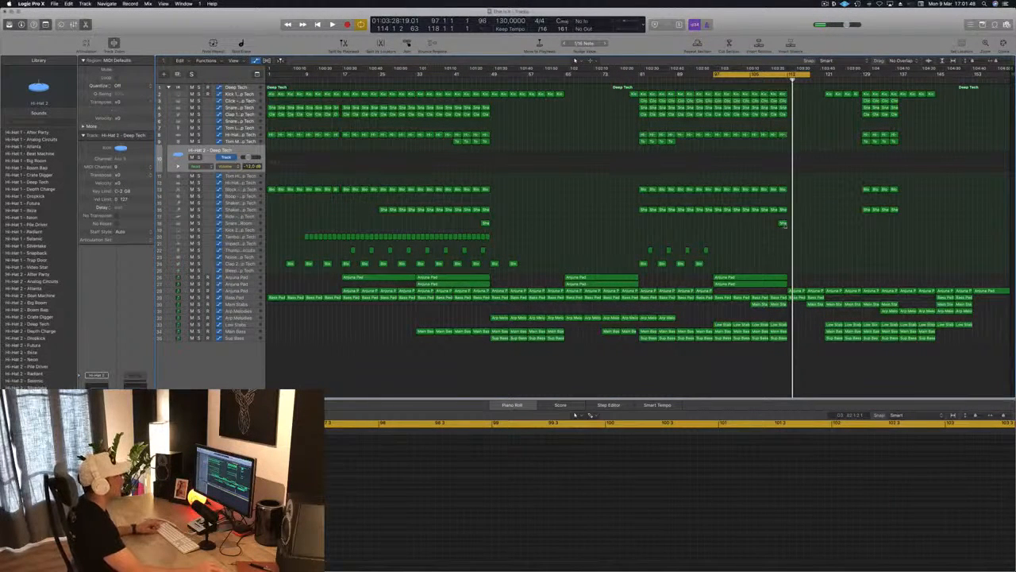
pyautogui.moveTo(782, 224); pyautogui.dragTo(794, 159)
pyautogui.click(670, 492)
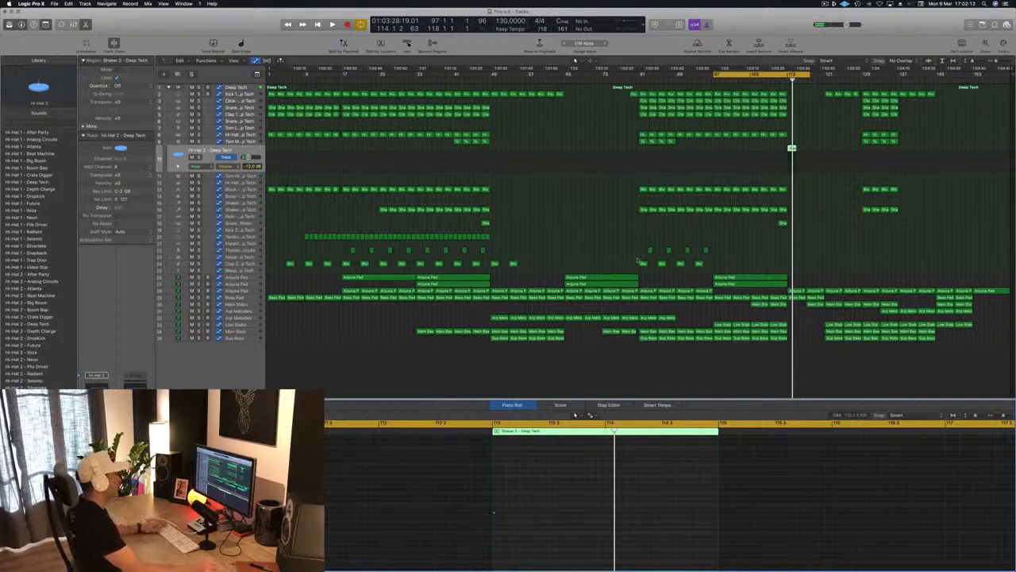
# Set the cycle to about bars 113–133 and audition the new hit at bar 113
pyautogui.press('space')
pyautogui.moveTo(740, 76); pyautogui.dragTo(812, 81)
pyautogui.press('space')
pyautogui.press('space')
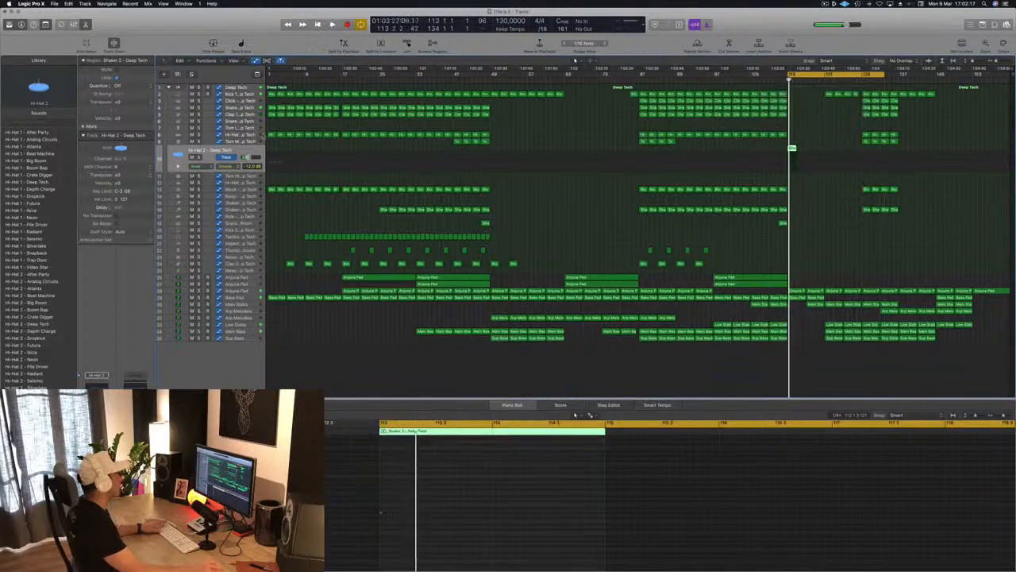
pyautogui.press('space')
pyautogui.press('space')
# Replace the Hi-Hat 2 sound with the Crash - Analog Circuits kit piece after auditioning Crash - After Party, and replay the transition into bar 113
pyautogui.scroll(-1, 44, 305)
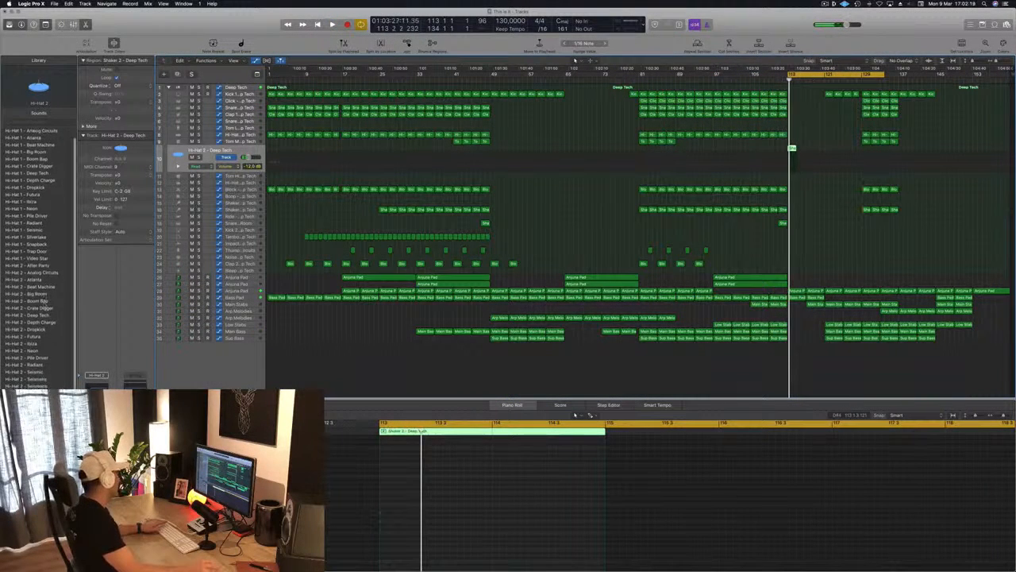
pyautogui.scroll(-2, 45, 305)
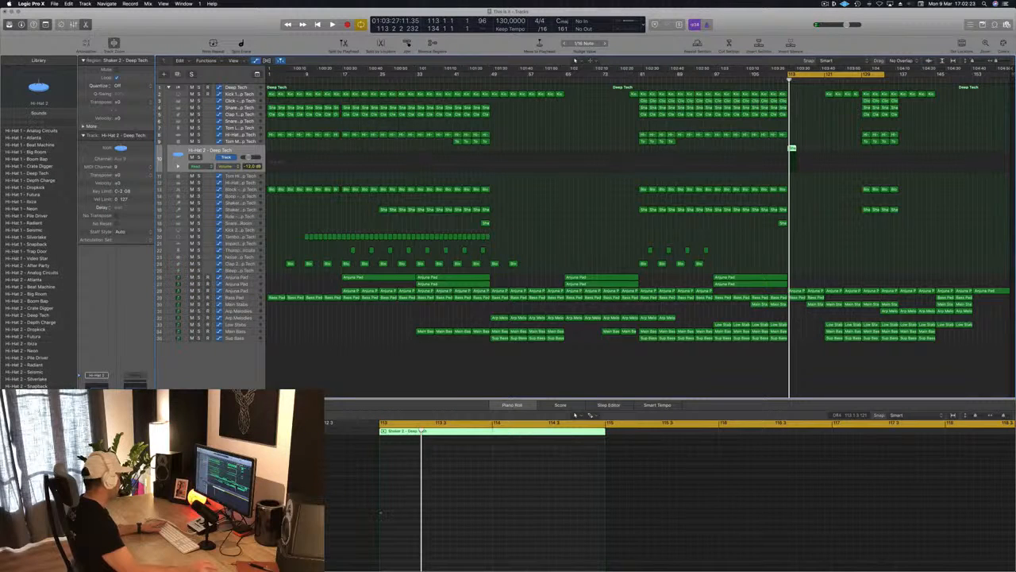
pyautogui.hscroll(-3, 44, 304)
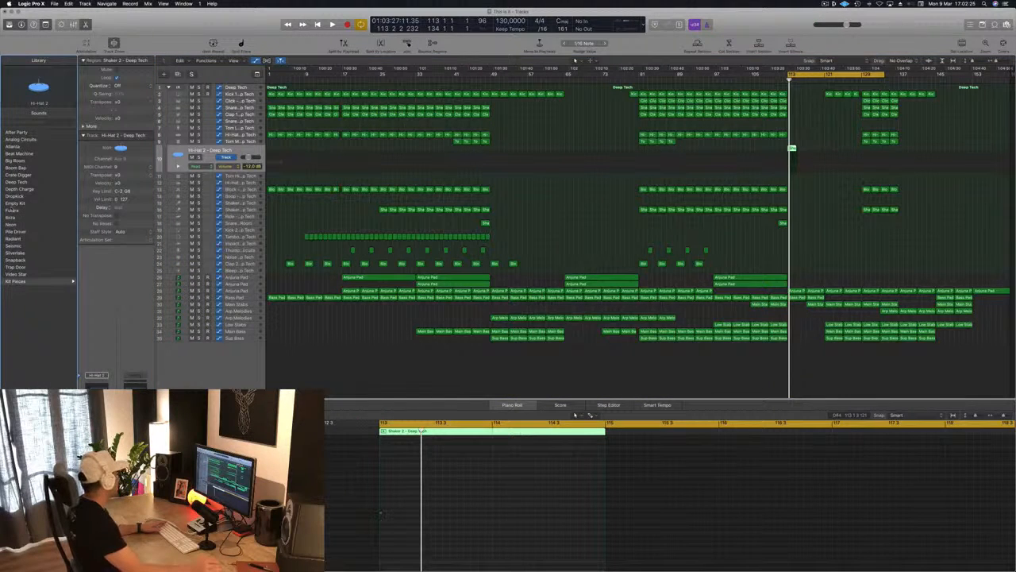
pyautogui.click(27, 281)
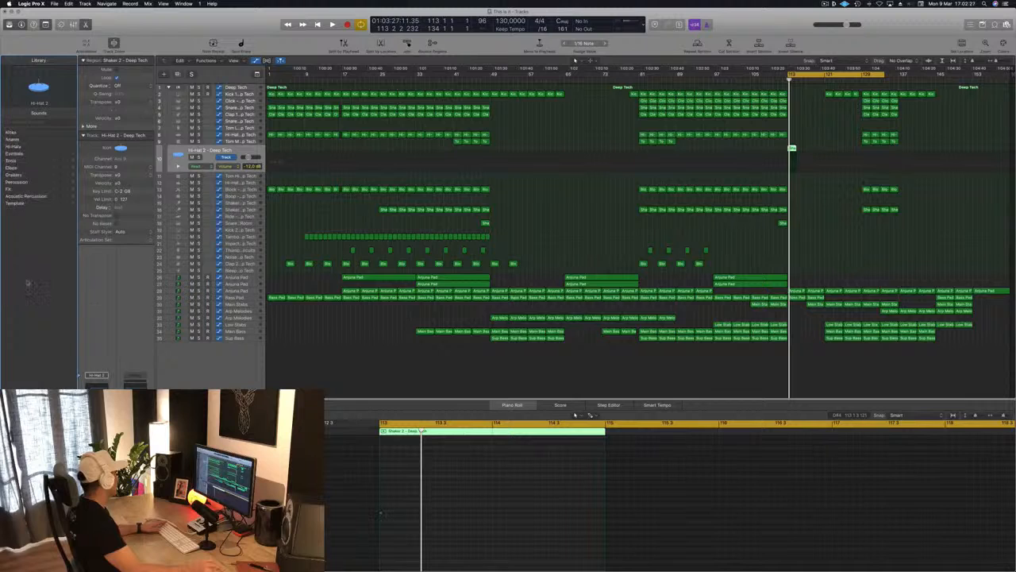
pyautogui.click(15, 154)
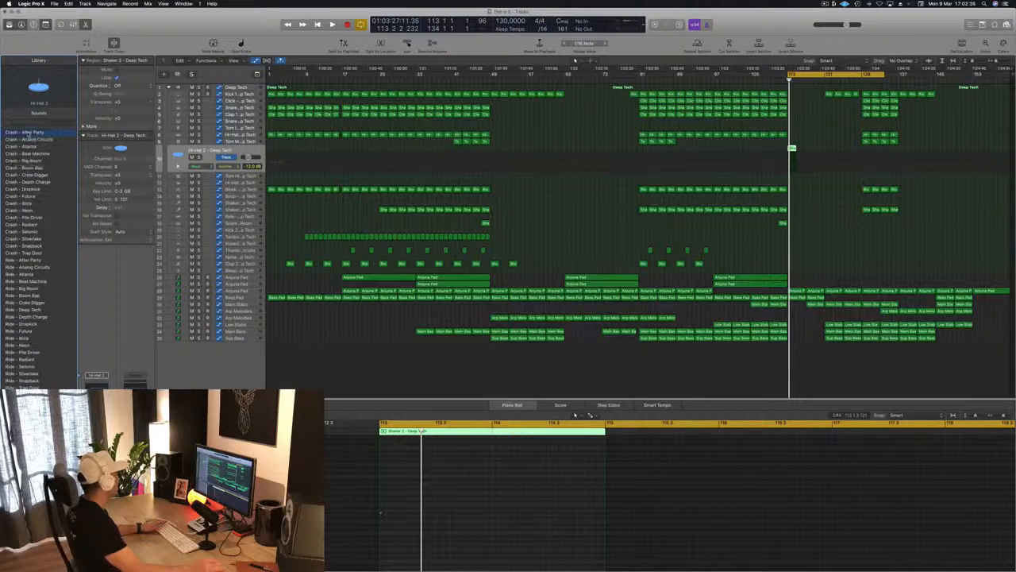
pyautogui.click(26, 134)
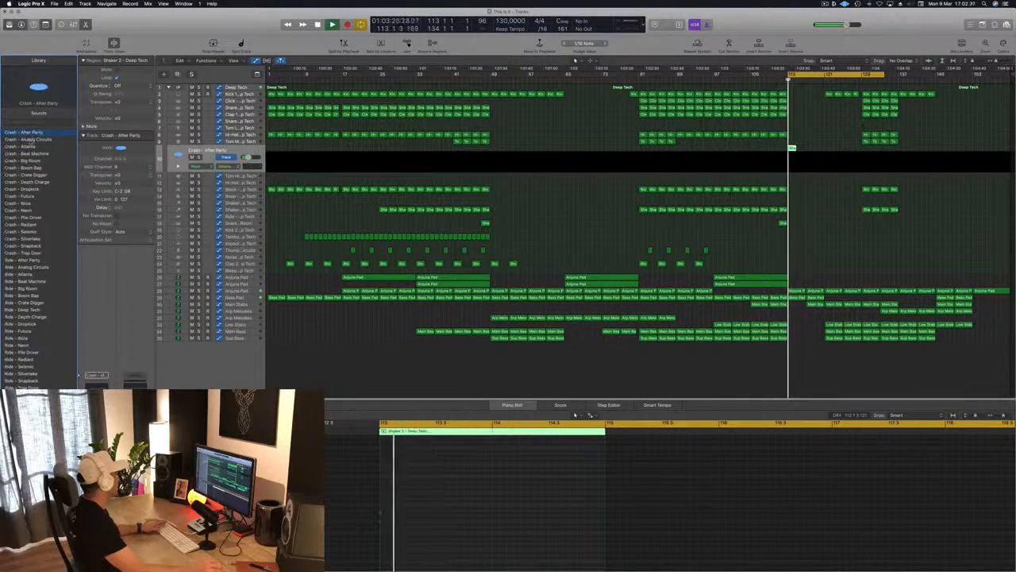
pyautogui.click(30, 140)
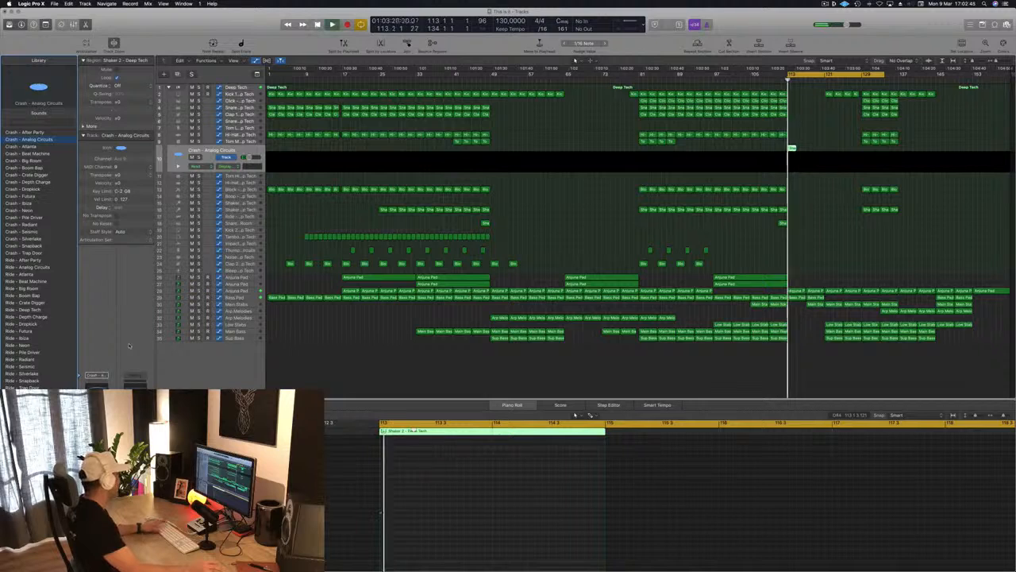
pyautogui.click(856, 231)
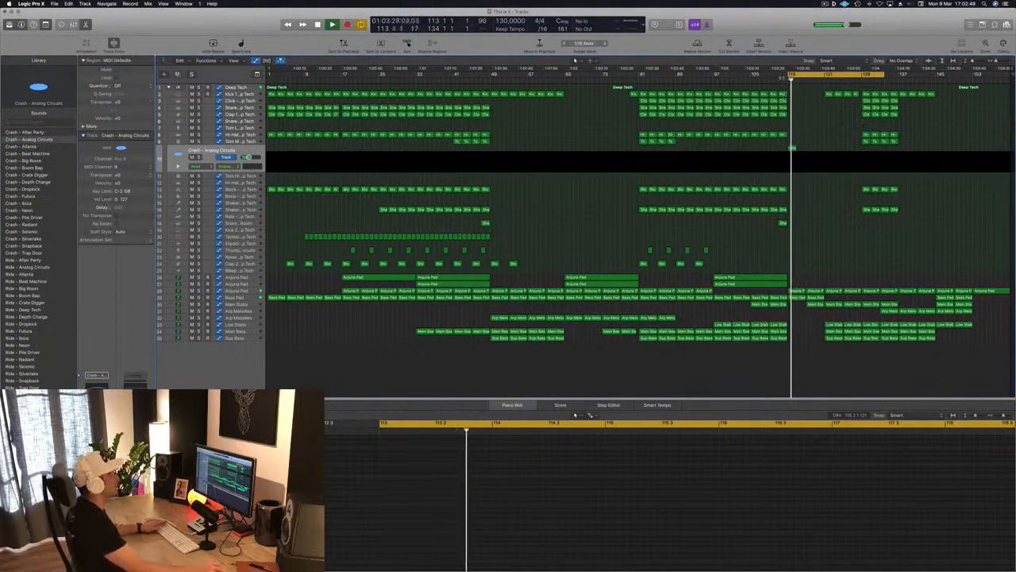
pyautogui.click(775, 82)
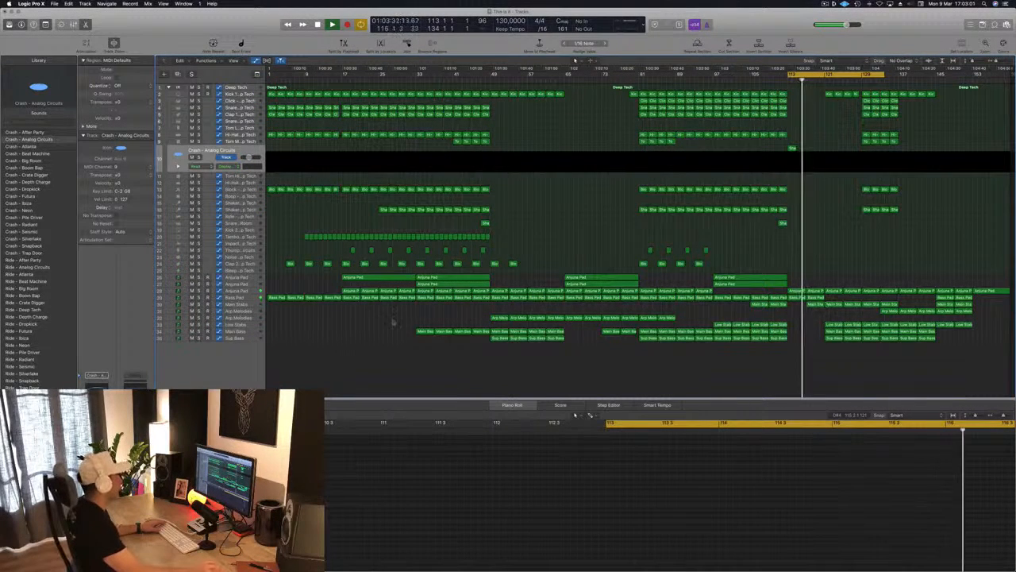
# Copy the Main Stabs region with its automation from bar 105 to bar 113 and replay from about bar 96
pyautogui.click(242, 305)
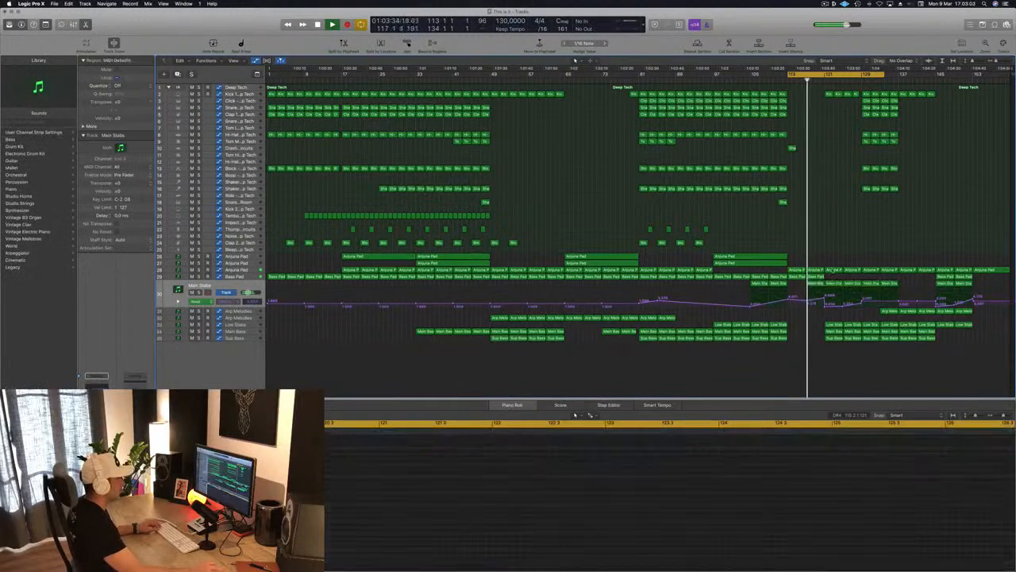
pyautogui.click(757, 286)
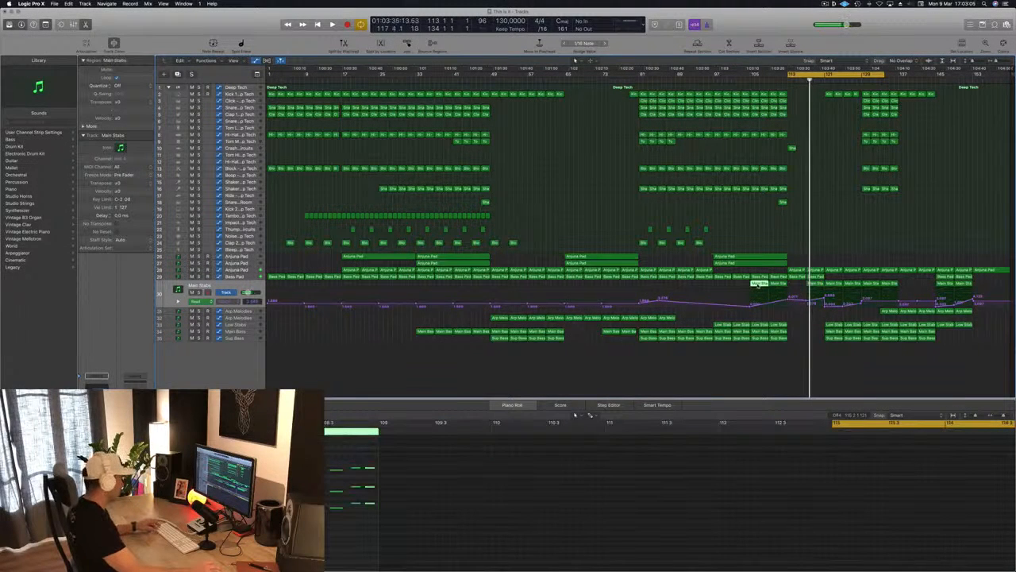
pyautogui.moveTo(787, 292); pyautogui.dragTo(804, 294)
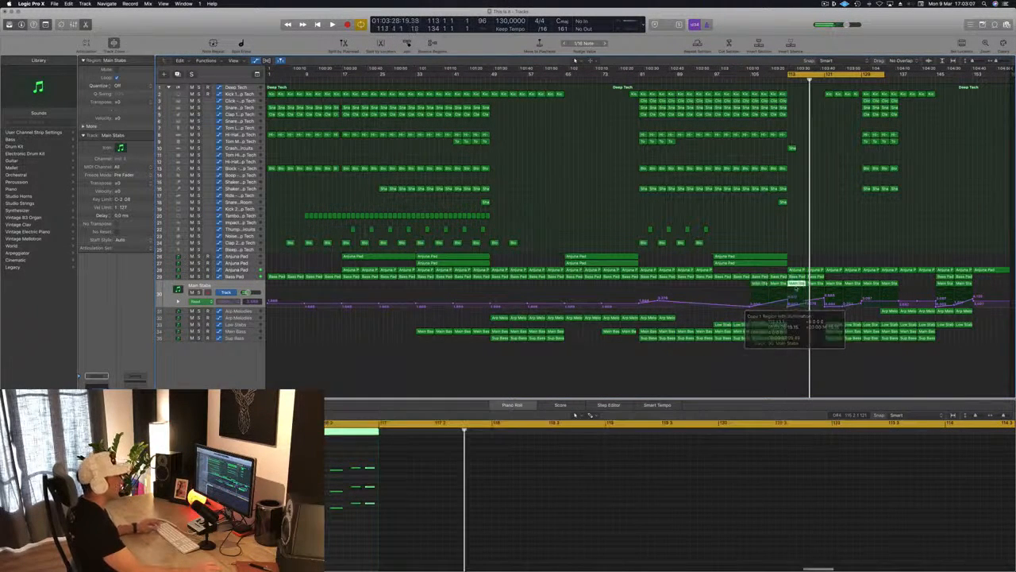
pyautogui.press('space')
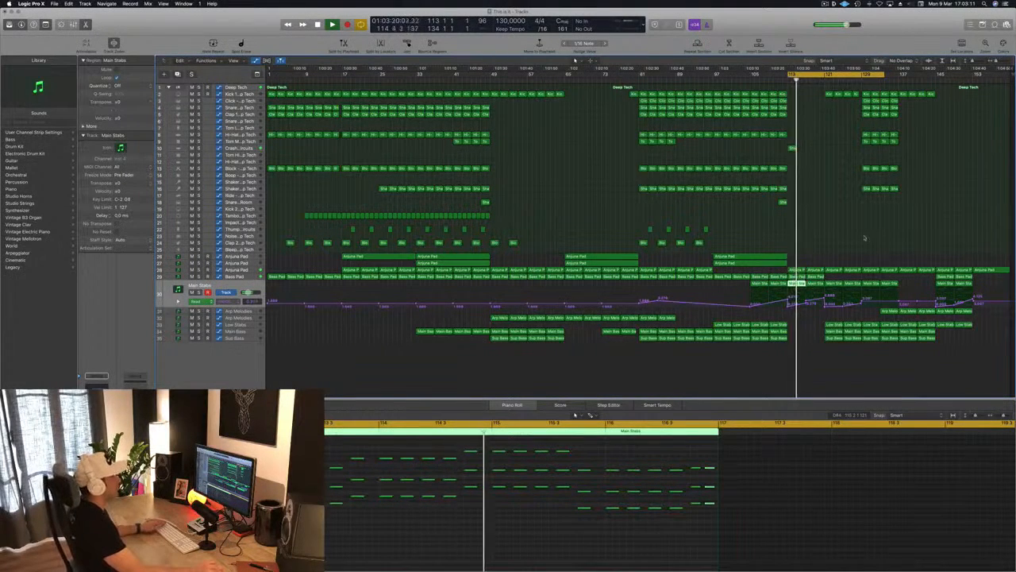
pyautogui.press('space')
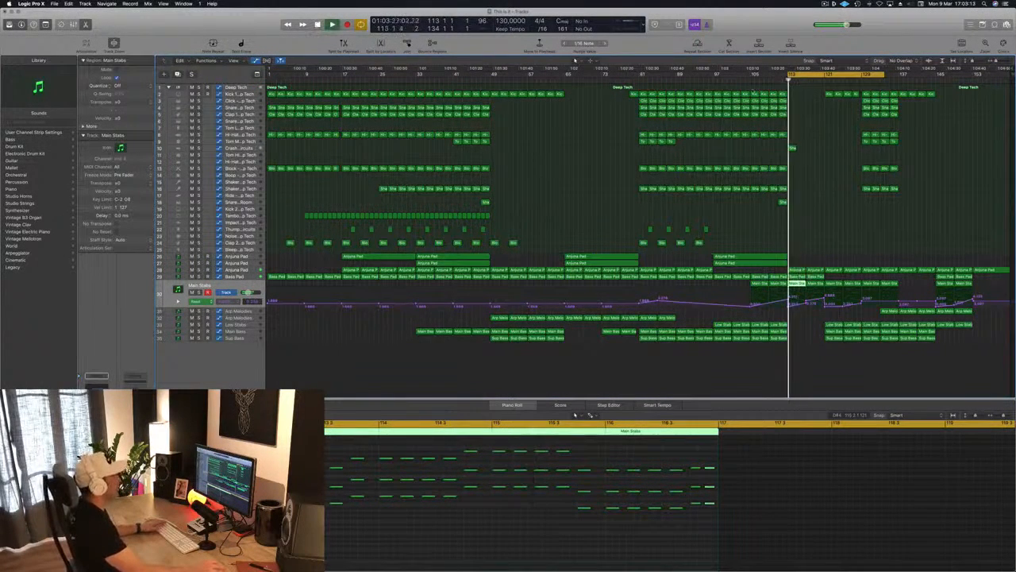
pyautogui.click(708, 80)
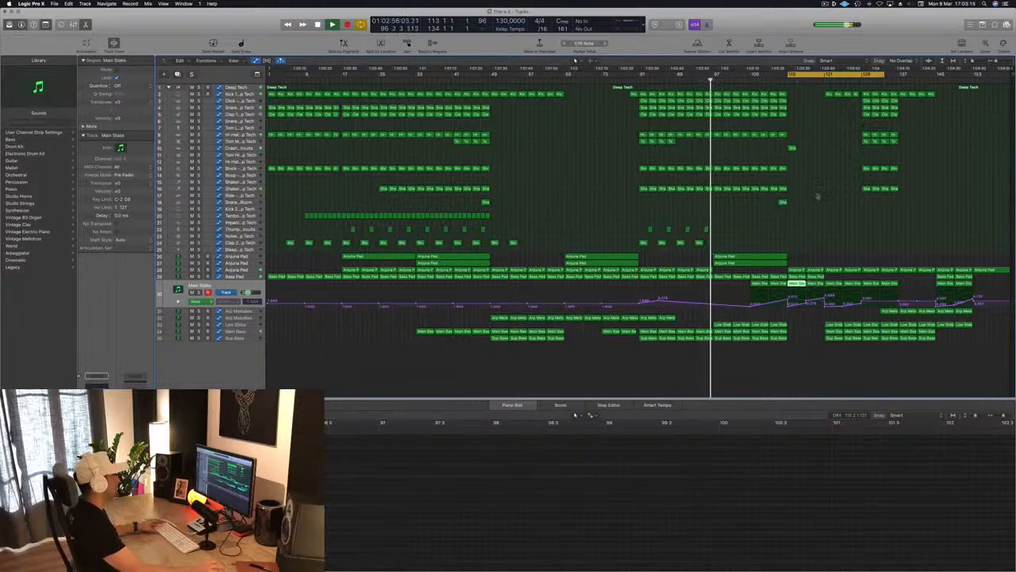
# Save the project and listen through the transition from bar 97 into bar 113
pyautogui.click(818, 211)
pyautogui.press('super+s')
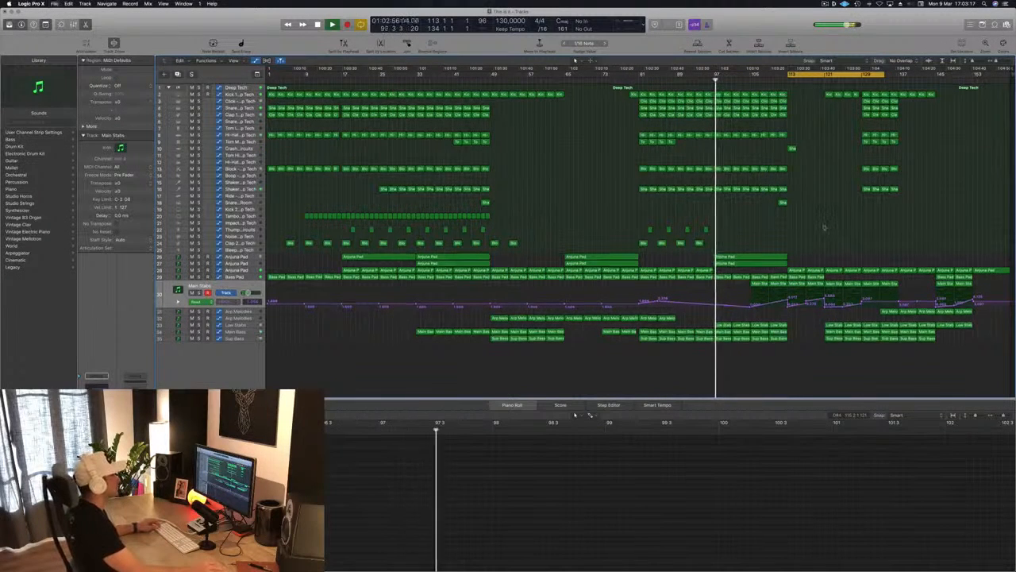
pyautogui.scroll(-1, 823, 225)
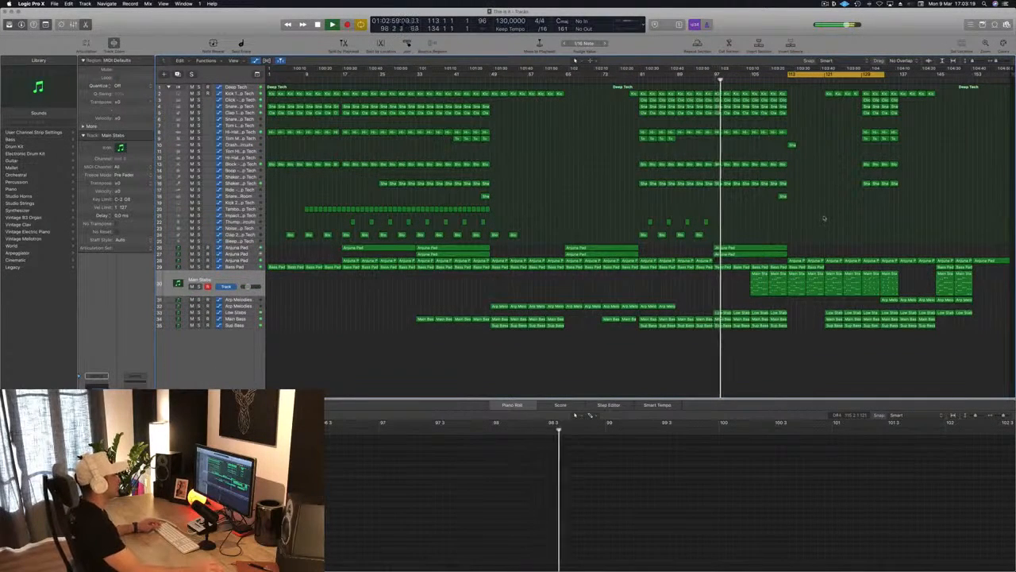
pyautogui.scroll(3, 824, 219)
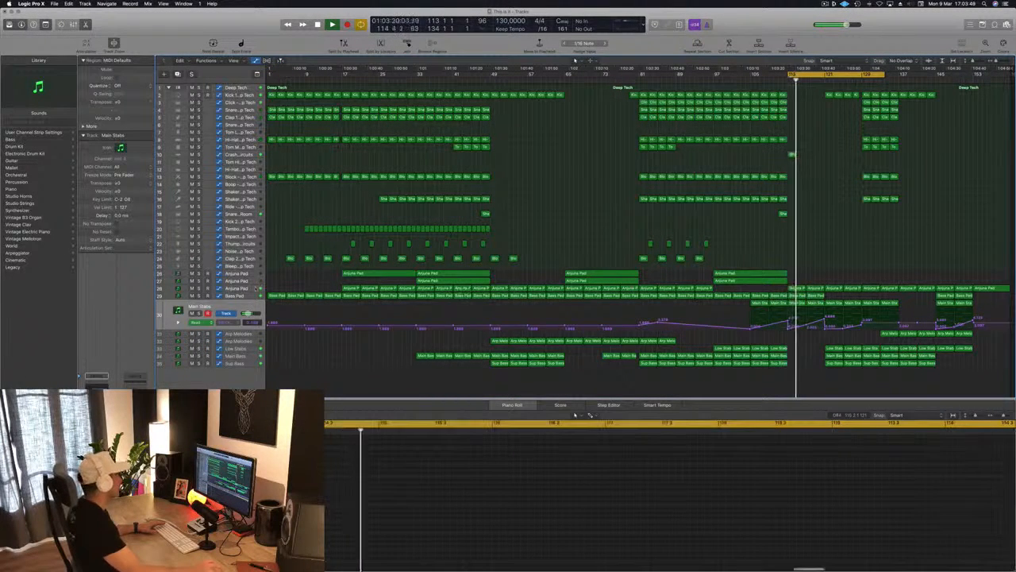
# Reshape the lowest Anjuna Pad track's automation between bars 113 and 121 to climb steeply just before bar 121, then replay and save
pyautogui.click(237, 288)
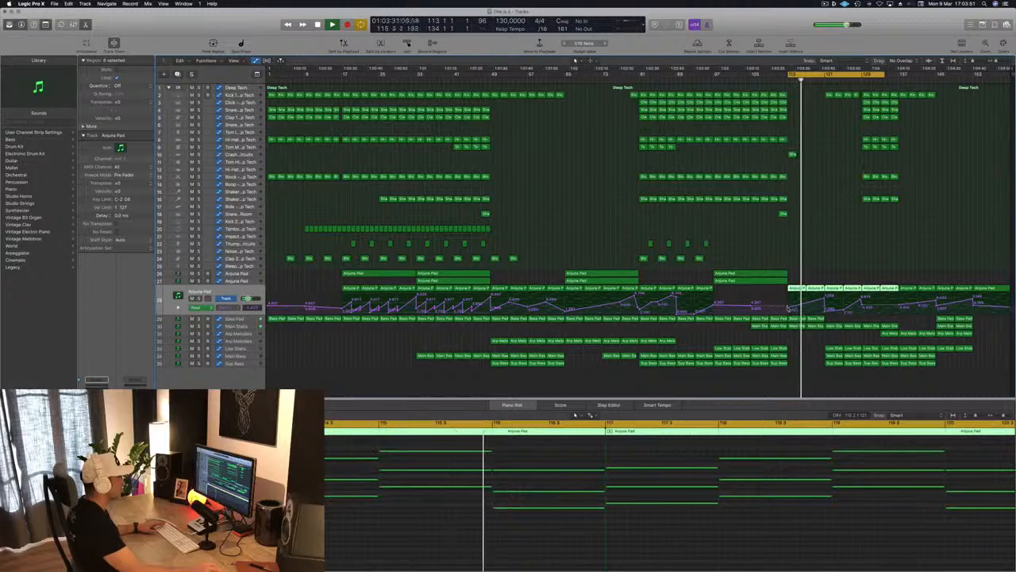
pyautogui.moveTo(789, 309); pyautogui.dragTo(824, 314)
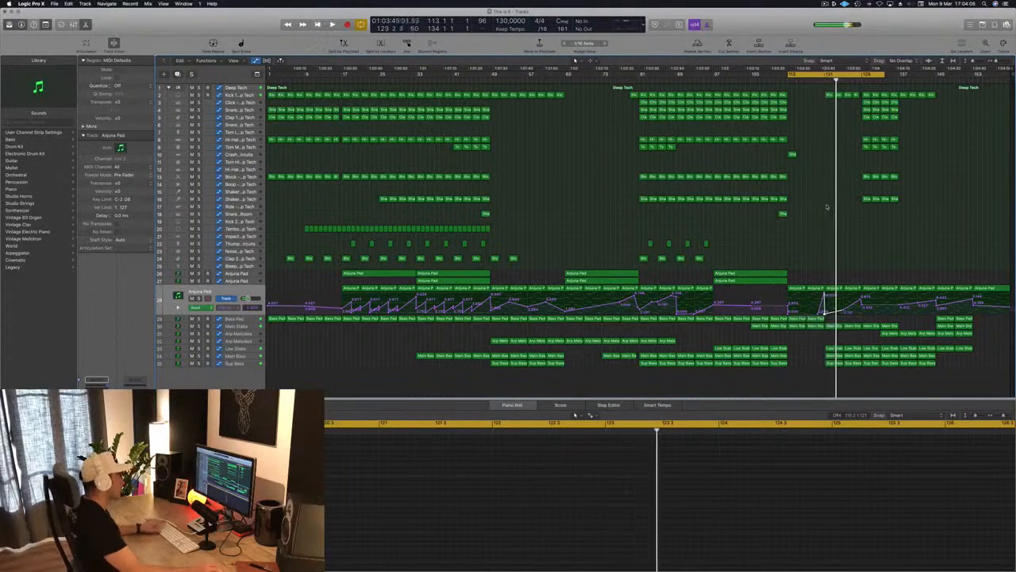
pyautogui.press('space')
pyautogui.press('super+s')
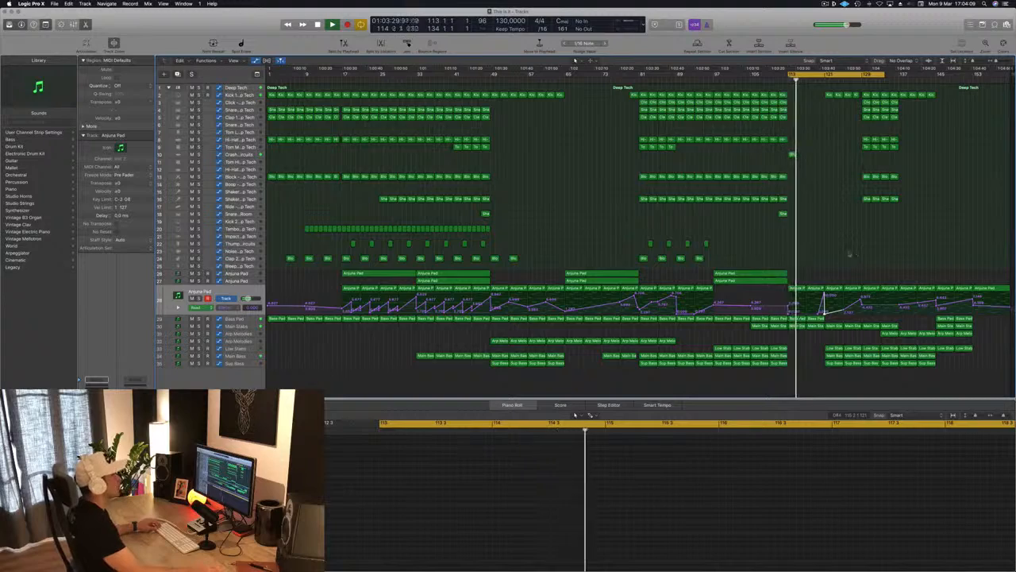
# Shorten the cycle range to bars 113–129 and restart playback from bar 113
pyautogui.hscroll(-3, 850, 254)
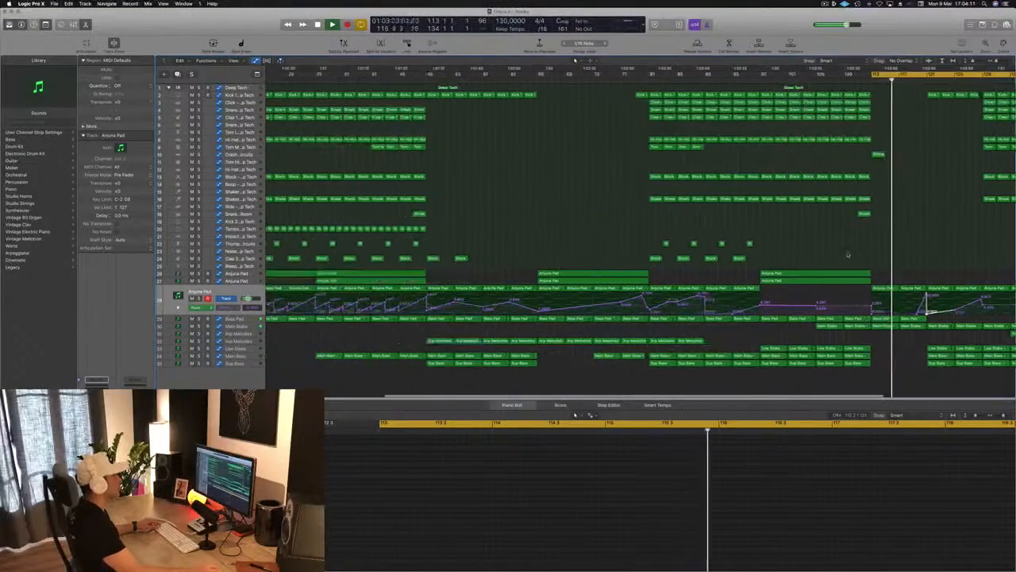
pyautogui.hscroll(-3, 847, 254)
pyautogui.press('super+Right')
pyautogui.press('super+Right')
pyautogui.press('super+Left')
pyautogui.press('super+Left')
pyautogui.press('super+Left')
pyautogui.press('super+Left')
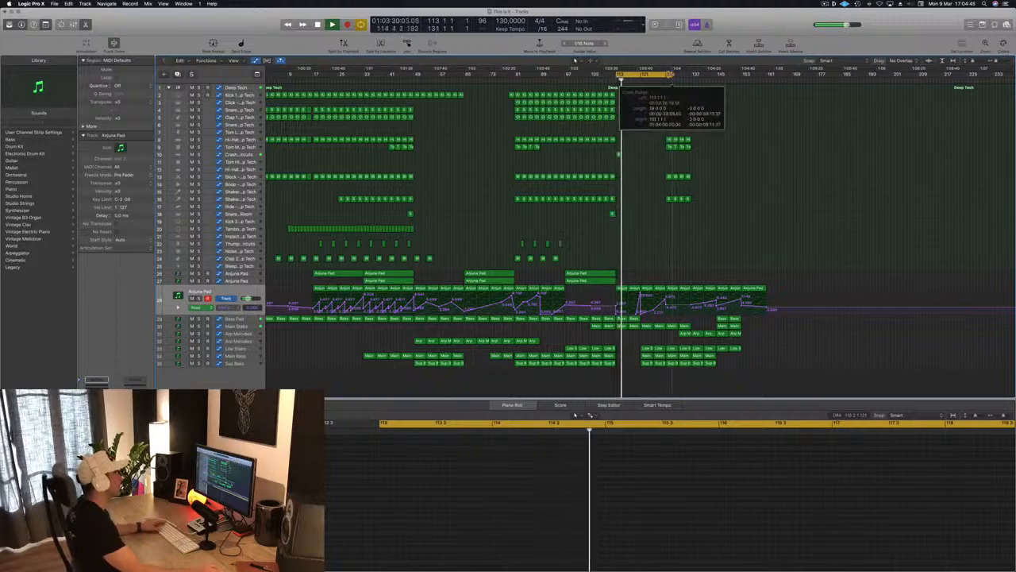
pyautogui.press('space')
pyautogui.press('space')
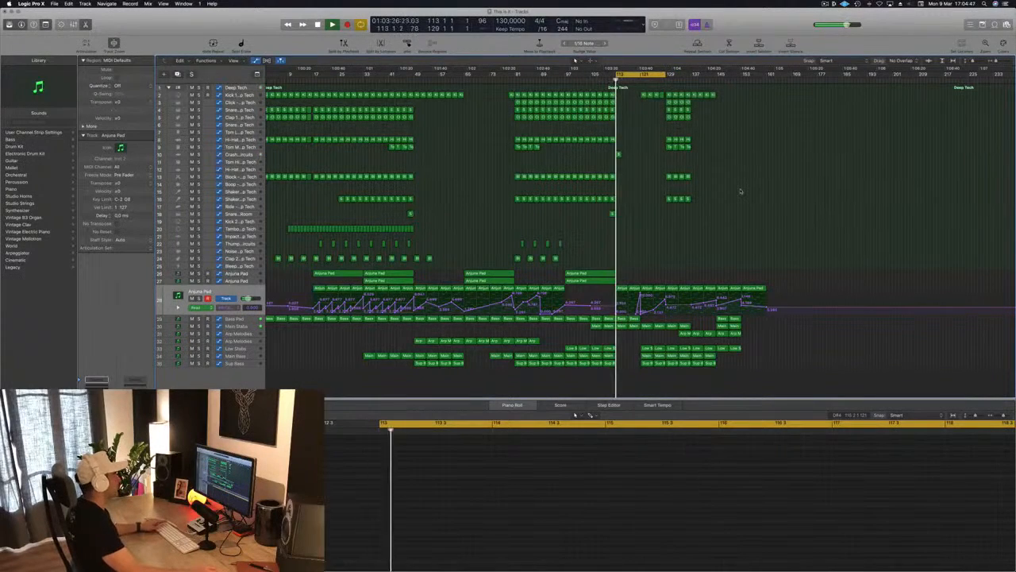
# Copy the two long Anjuna Pad regions from bar 97 to bar 121
pyautogui.press('super+Right')
pyautogui.press('super+Right')
pyautogui.press('super+Right')
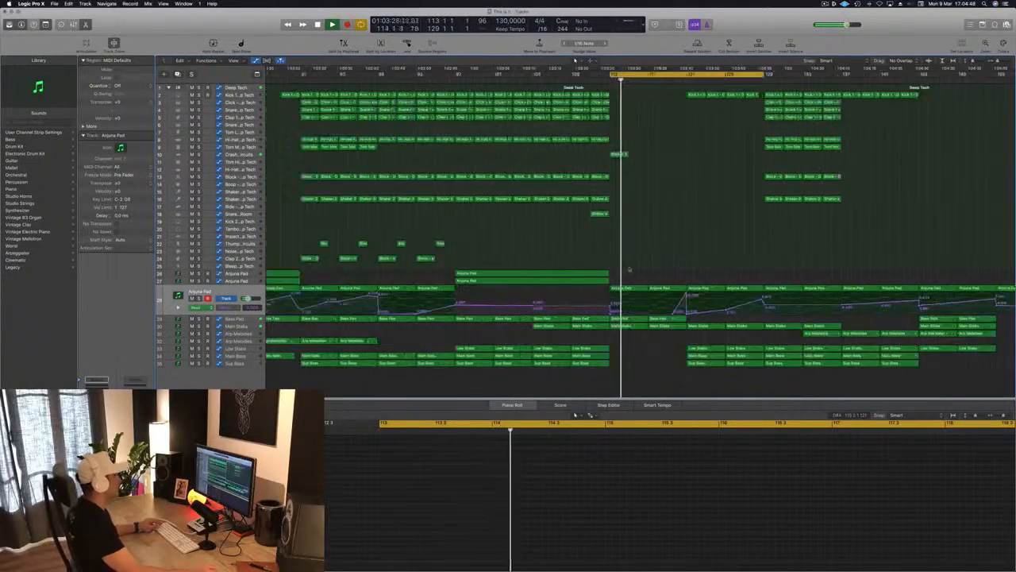
pyautogui.press('super+Left')
pyautogui.press('super+Left')
pyautogui.press('super+Left')
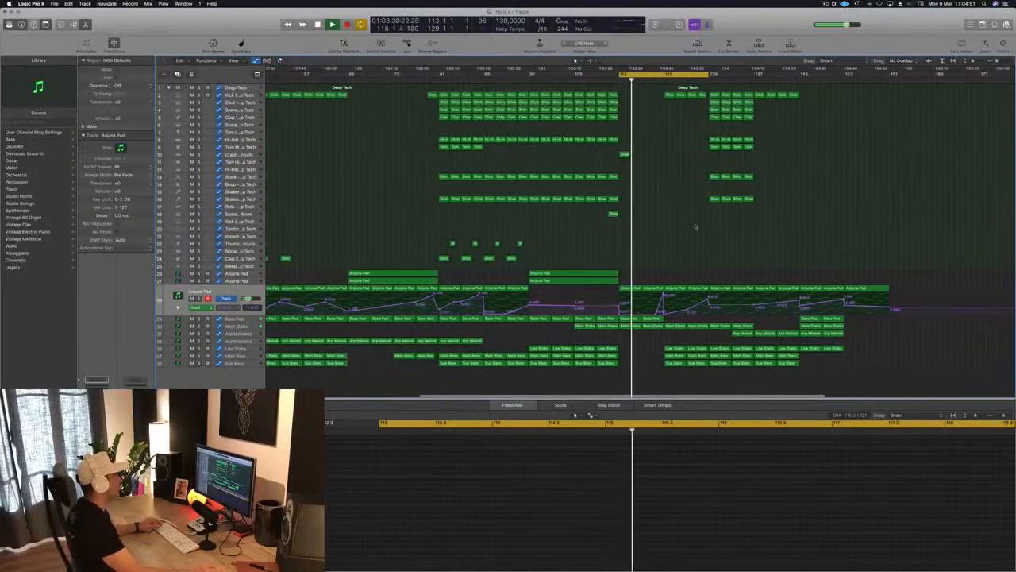
pyautogui.click(577, 272)
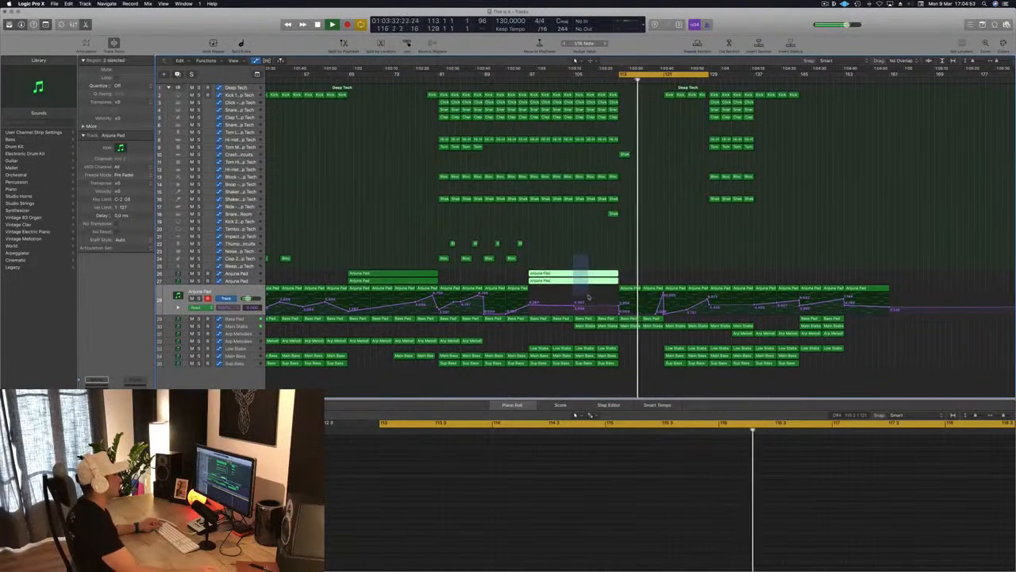
pyautogui.moveTo(577, 271); pyautogui.dragTo(713, 277)
pyautogui.press('super+Right')
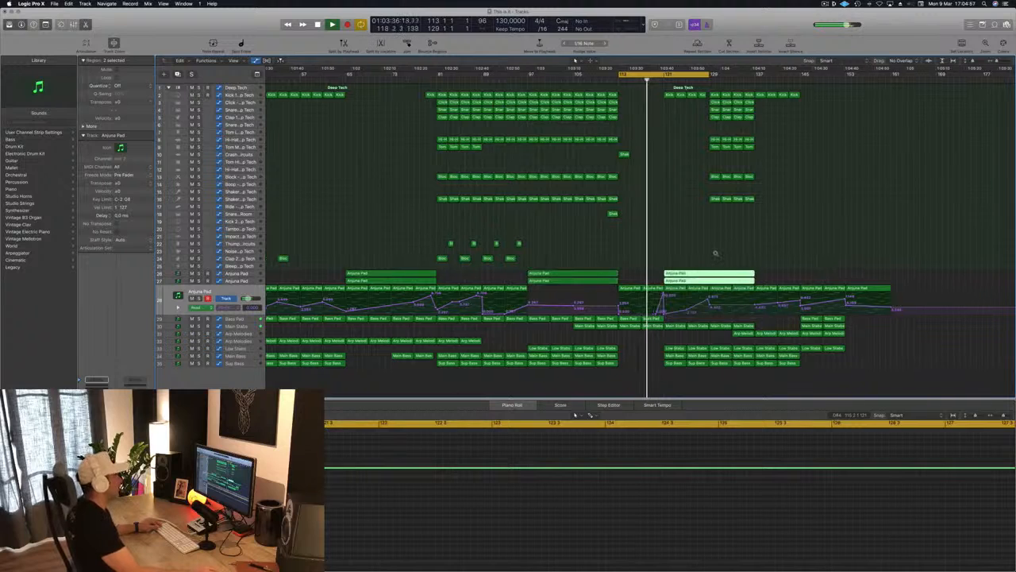
pyautogui.press('super+Left')
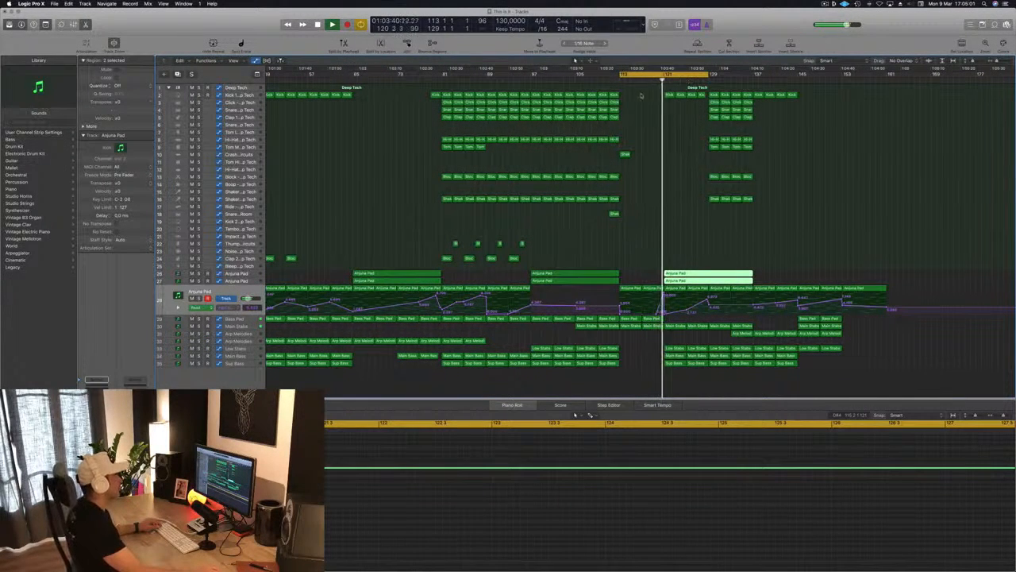
# Delete the kick regions at bars 121–129 and the Low Stabs, Main Bass and Sub Bass regions at bars 121–133, and replay from bar 113
pyautogui.moveTo(640, 95); pyautogui.dragTo(713, 102)
pyautogui.press('Delete')
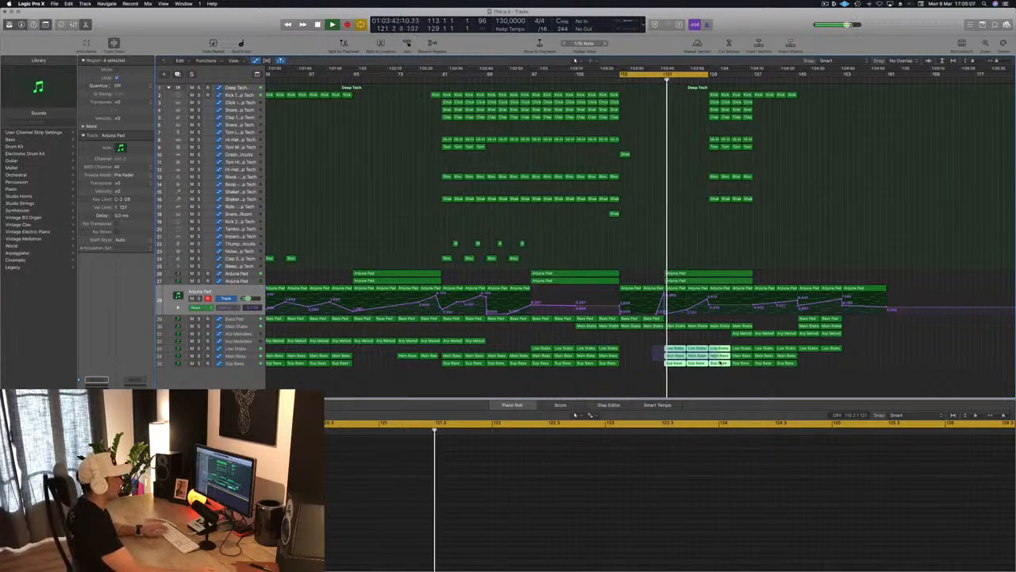
pyautogui.press('Delete')
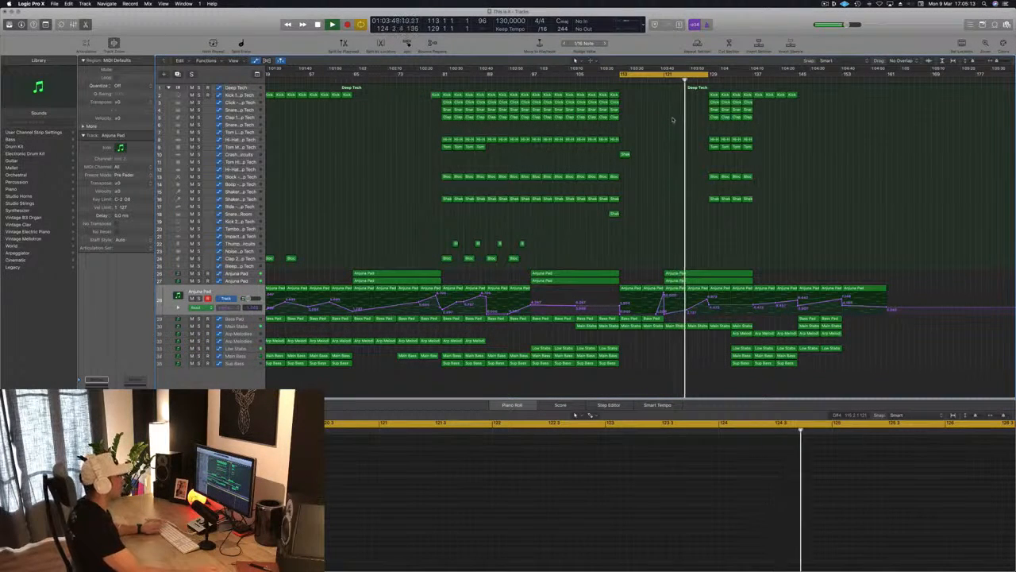
pyautogui.press('space')
pyautogui.press('space')
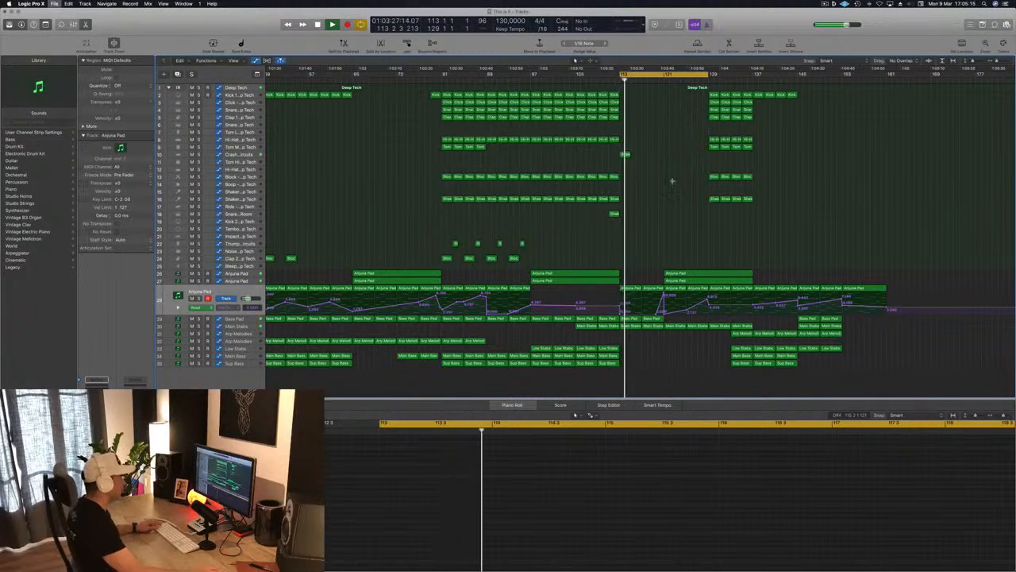
# Copy the crash hit region from bar 113 to bar 121 on the same track
pyautogui.press('super+Left')
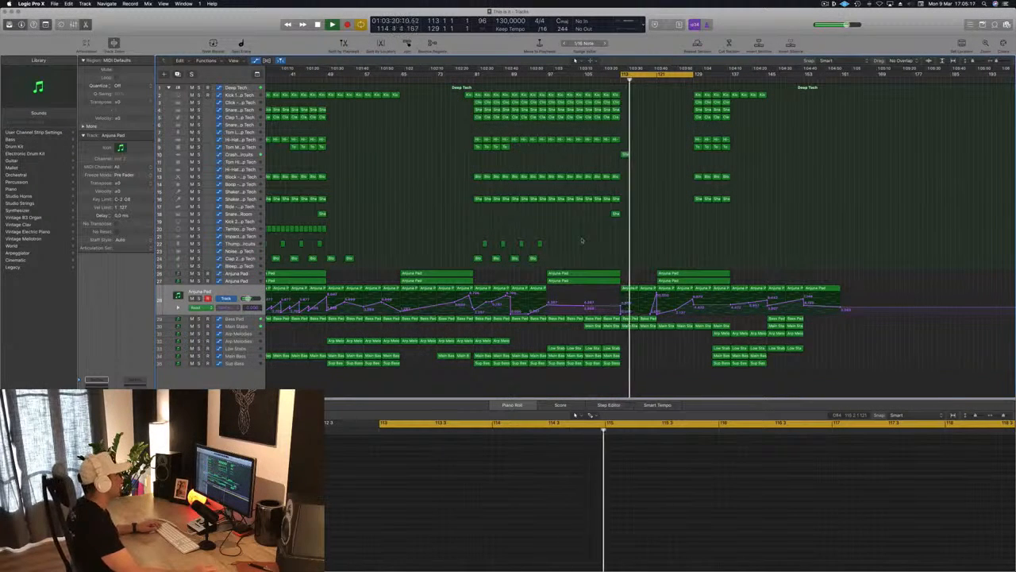
pyautogui.click(625, 156)
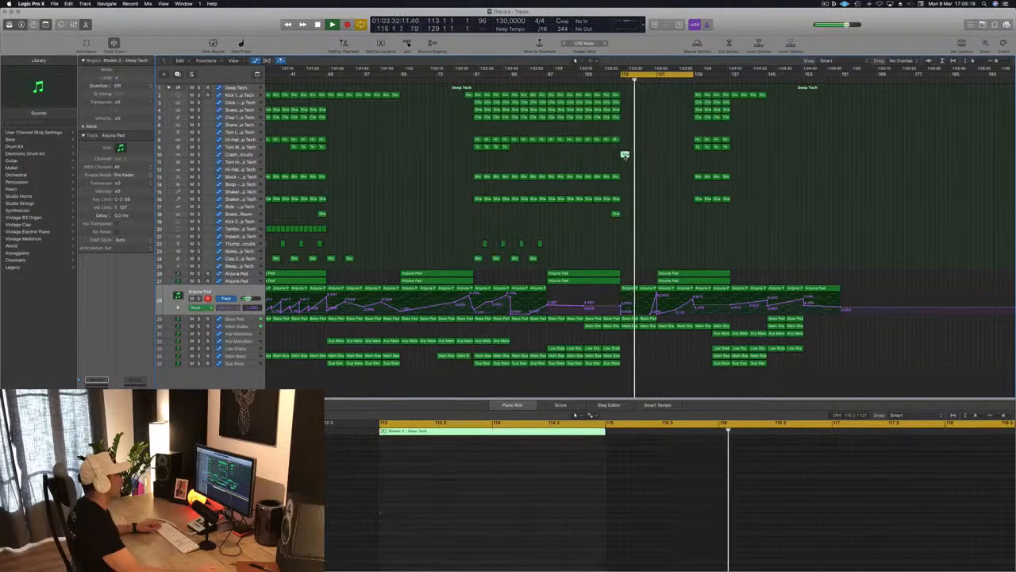
pyautogui.moveTo(626, 155); pyautogui.dragTo(661, 155)
pyautogui.scroll(-2, 660, 183)
pyautogui.scroll(4, 696, 227)
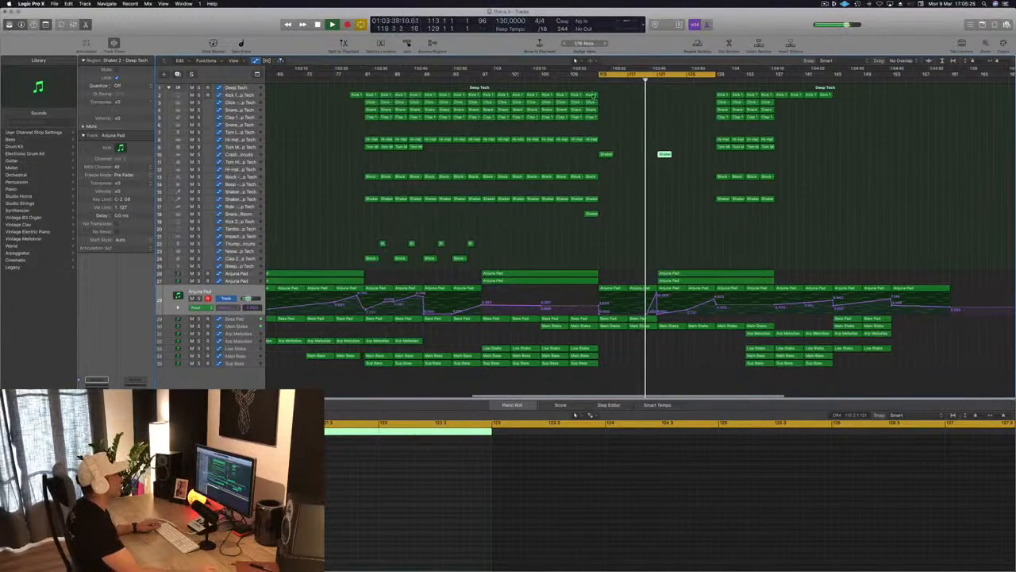
# Copy the last Kick 1 region before bar 113 to bar 121, keep only its first note, and replay from bar 113
pyautogui.moveTo(594, 94); pyautogui.dragTo(664, 96)
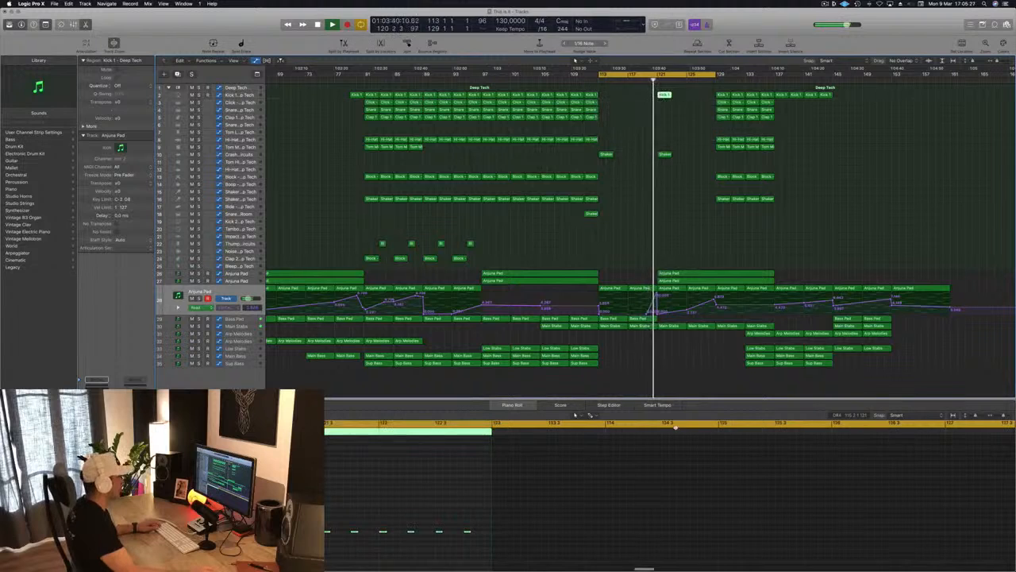
pyautogui.moveTo(329, 520); pyautogui.dragTo(508, 543)
pyautogui.press('Delete')
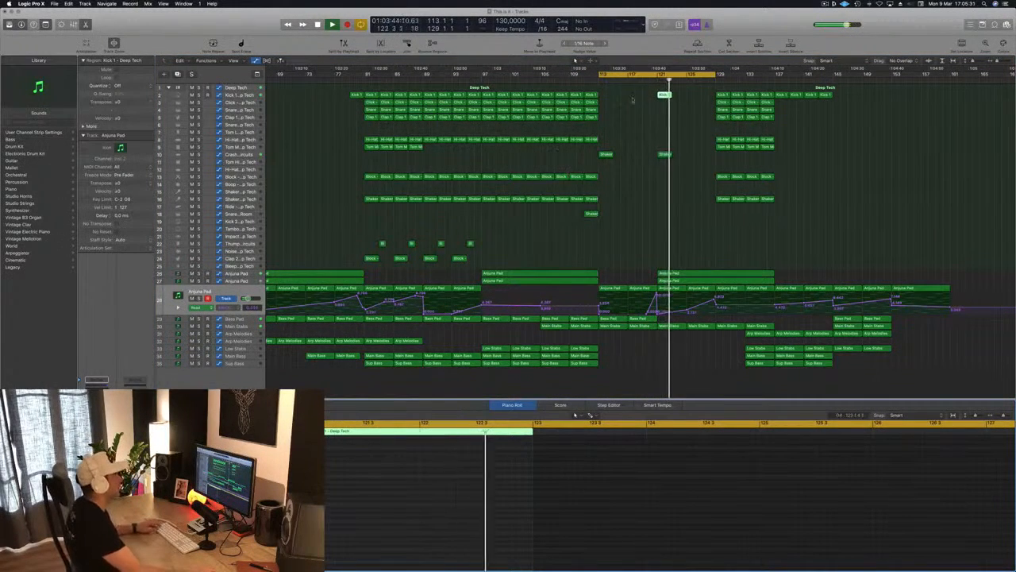
pyautogui.press('space')
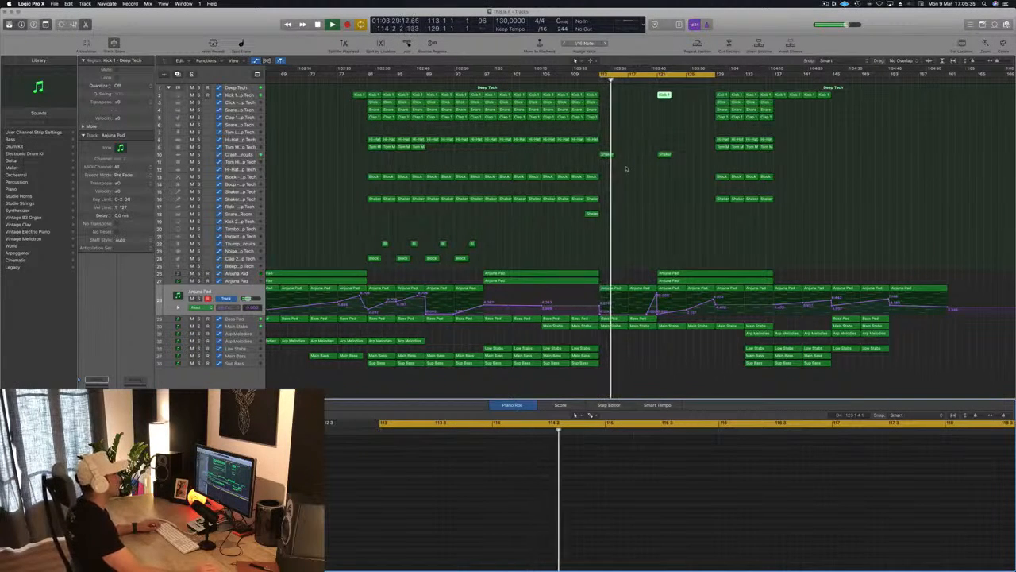
pyautogui.scroll(-2, 621, 173)
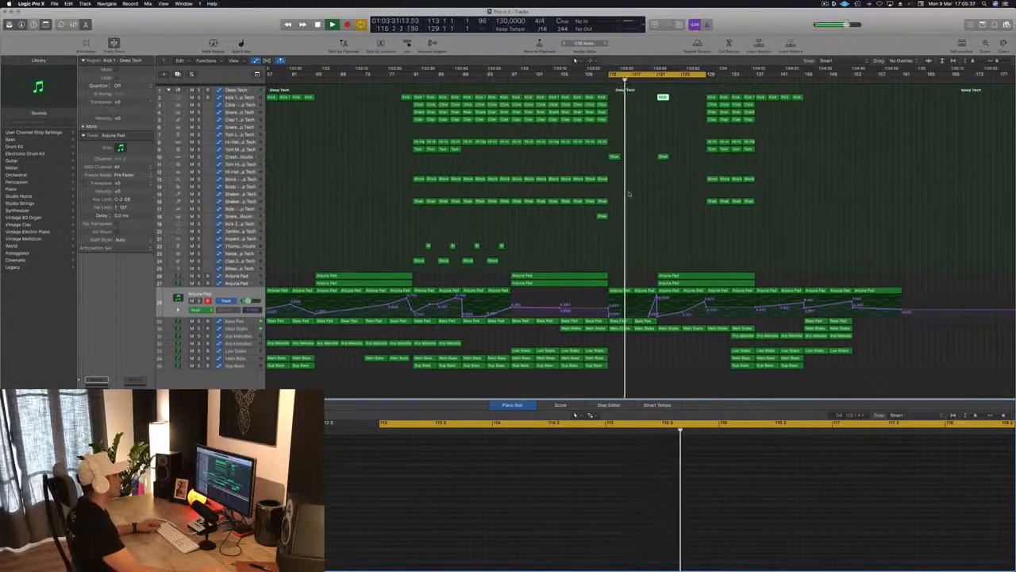
pyautogui.scroll(-3, 651, 201)
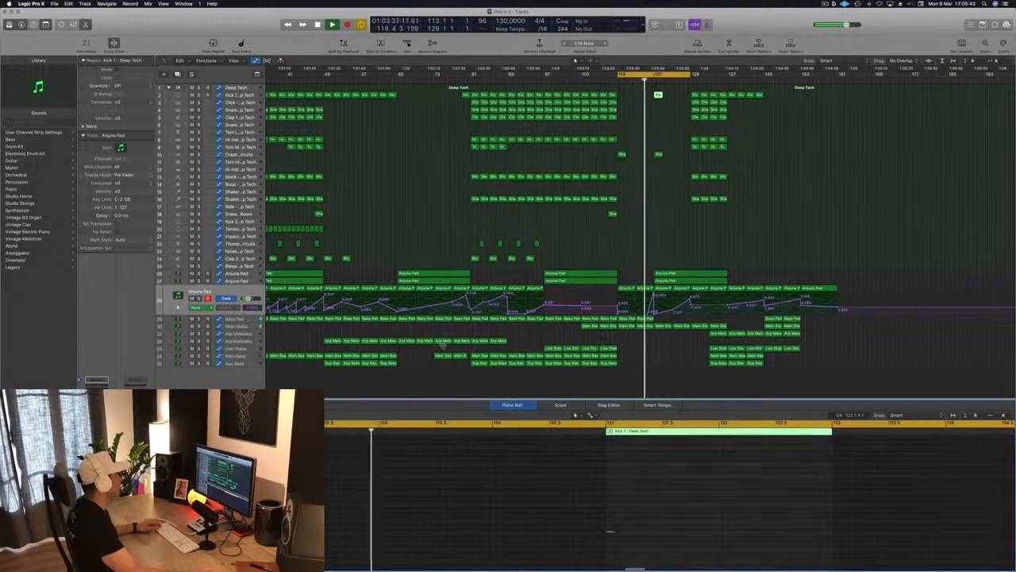
# Draw a rising automation ramp on the Bass Pad track from bar 113 to bar 121
pyautogui.click(238, 318)
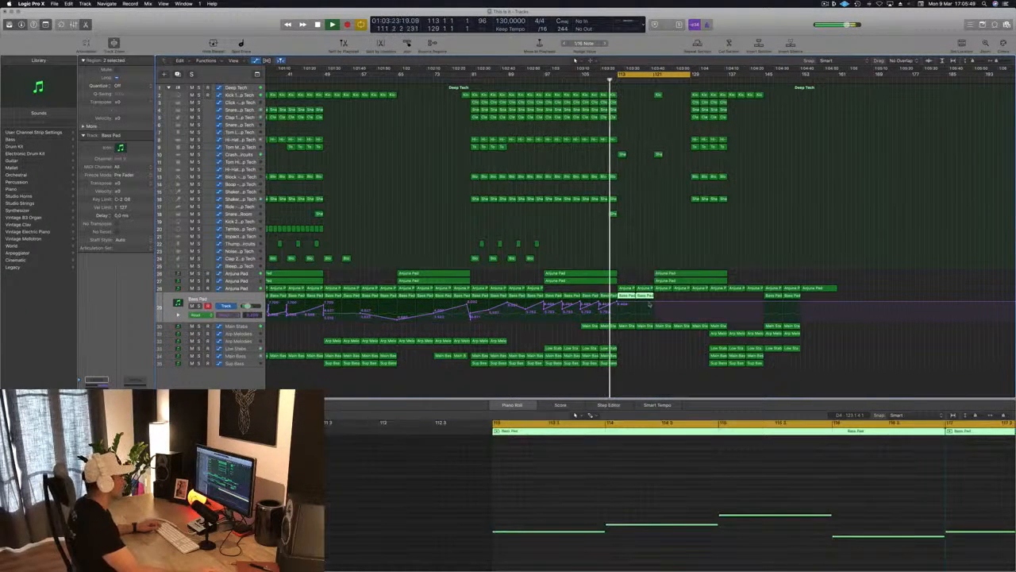
pyautogui.click(653, 303)
pyautogui.click(619, 303)
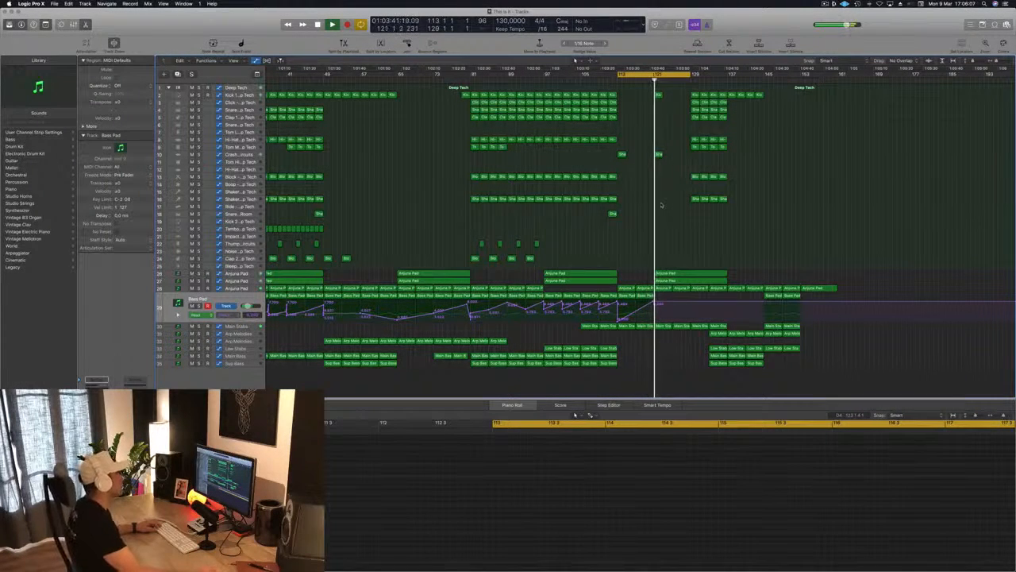
# Copy the single-hit Kick 1 and crash regions from bar 121 to bar 125 and listen on
pyautogui.scroll(5, 641, 215)
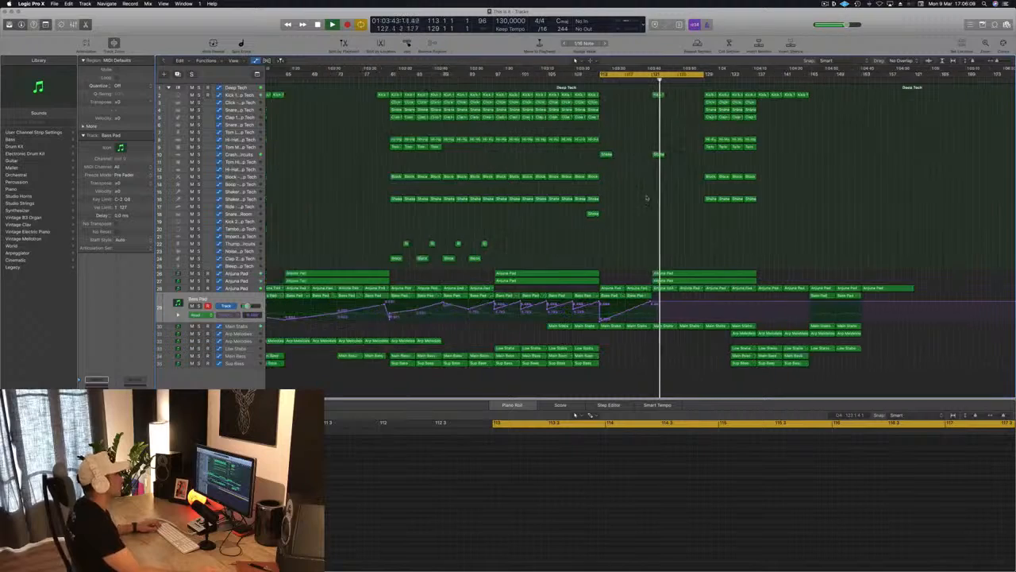
pyautogui.moveTo(644, 92); pyautogui.dragTo(674, 162)
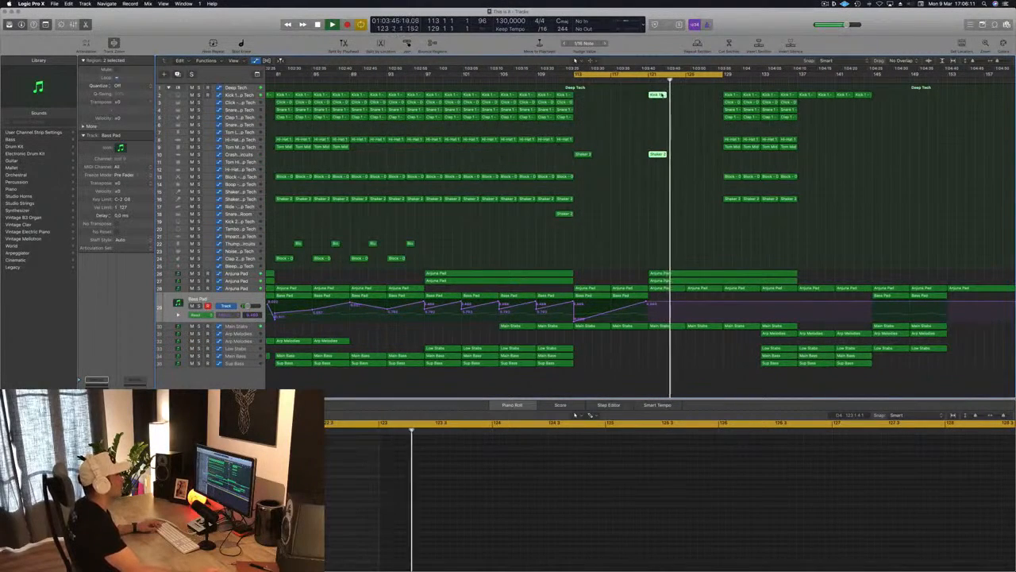
pyautogui.moveTo(657, 95); pyautogui.dragTo(696, 103)
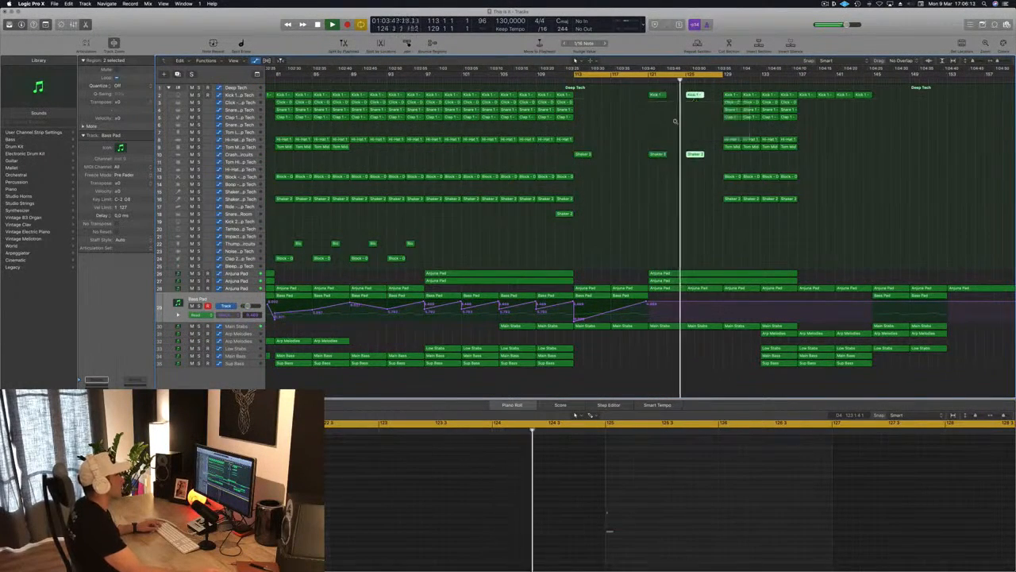
pyautogui.scroll(-3, 675, 123)
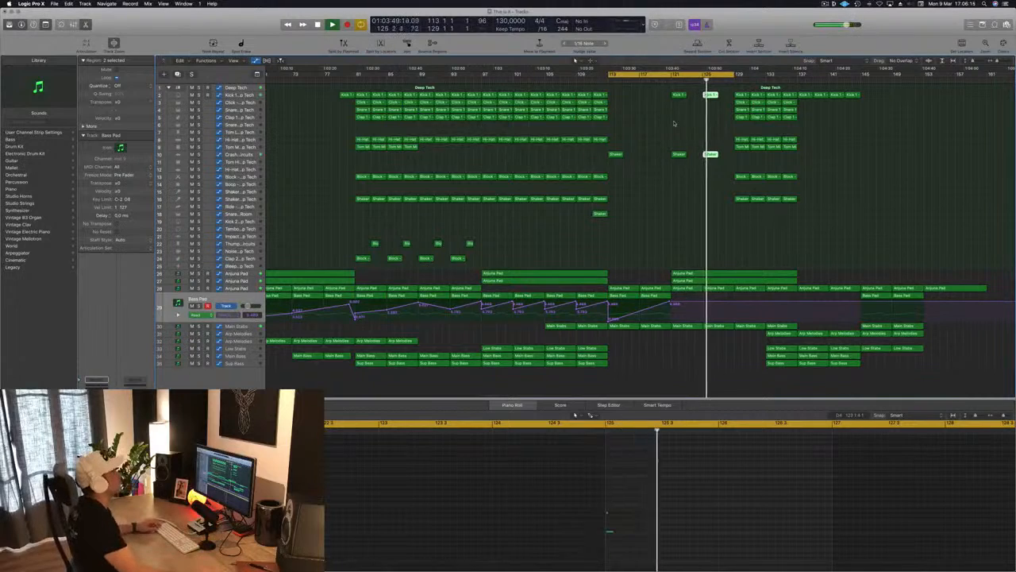
pyautogui.scroll(-3, 677, 139)
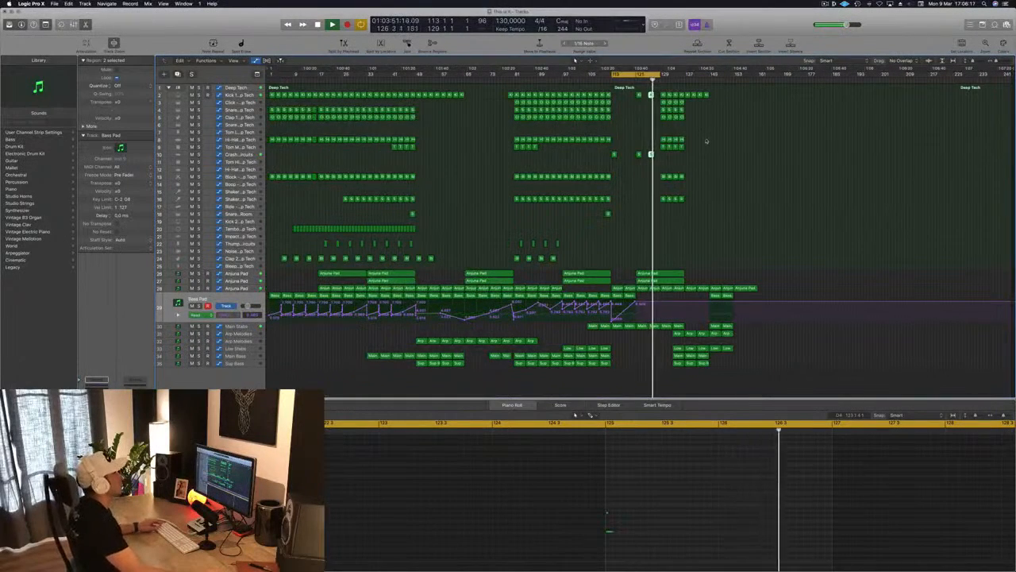
# Delete all the kick and percussion regions from bar 129 onward and replay from bar 113
pyautogui.scroll(2, 730, 153)
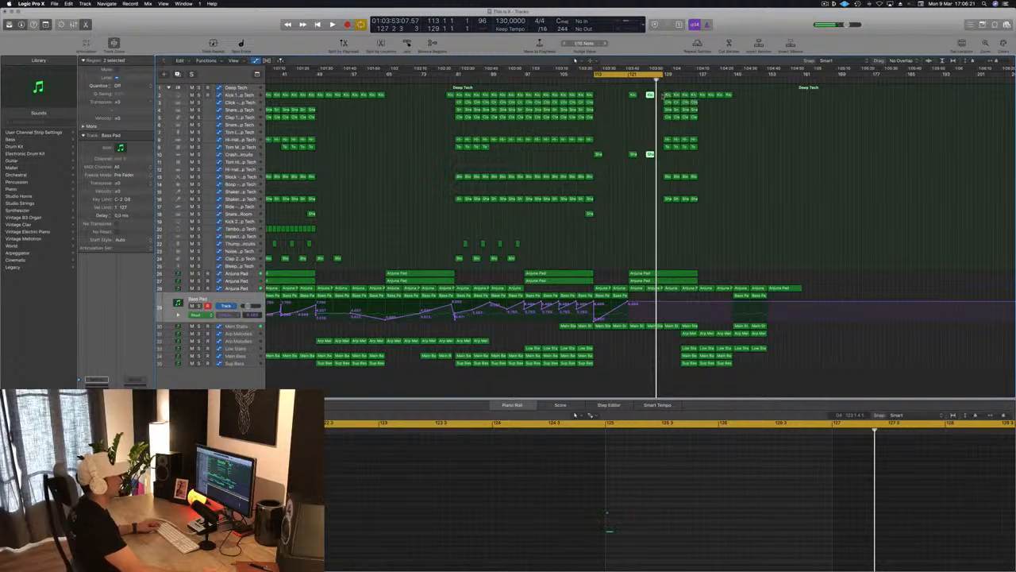
pyautogui.moveTo(663, 92); pyautogui.dragTo(739, 234)
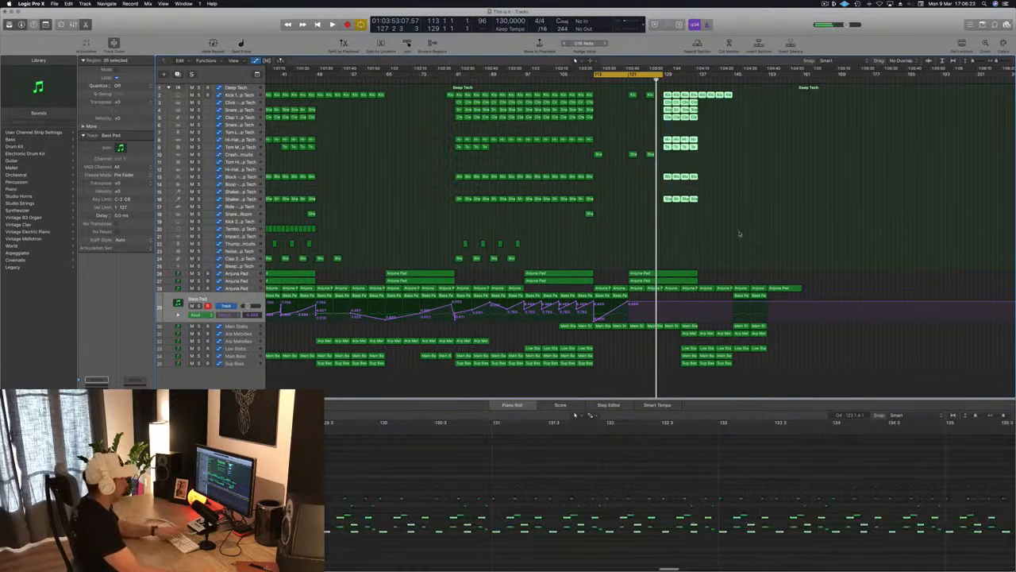
pyautogui.press('Delete')
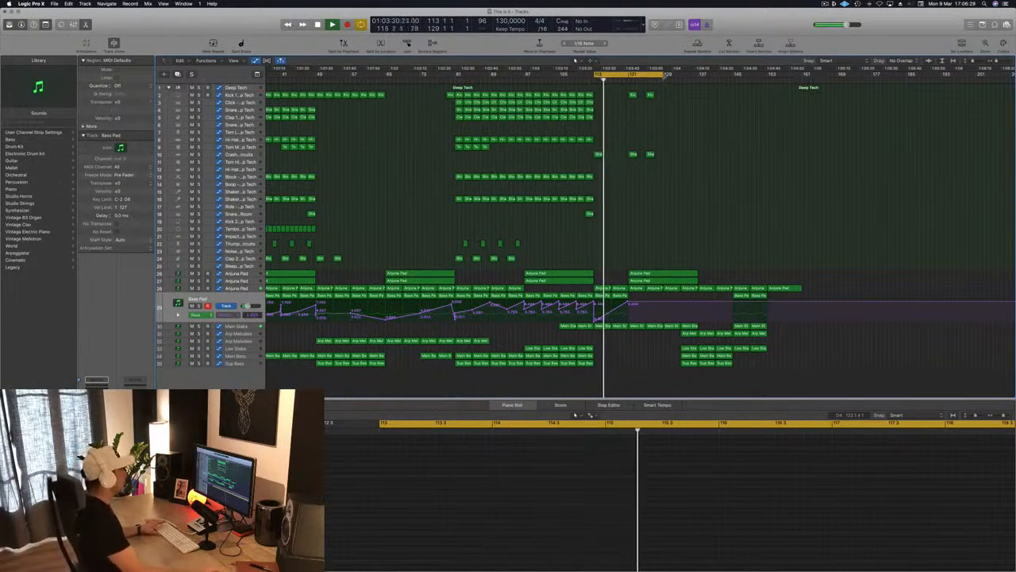
# Copy the Kick 1 and crash regions at bars 121 and 125 to bars 129 and 133
pyautogui.moveTo(672, 90); pyautogui.dragTo(629, 156)
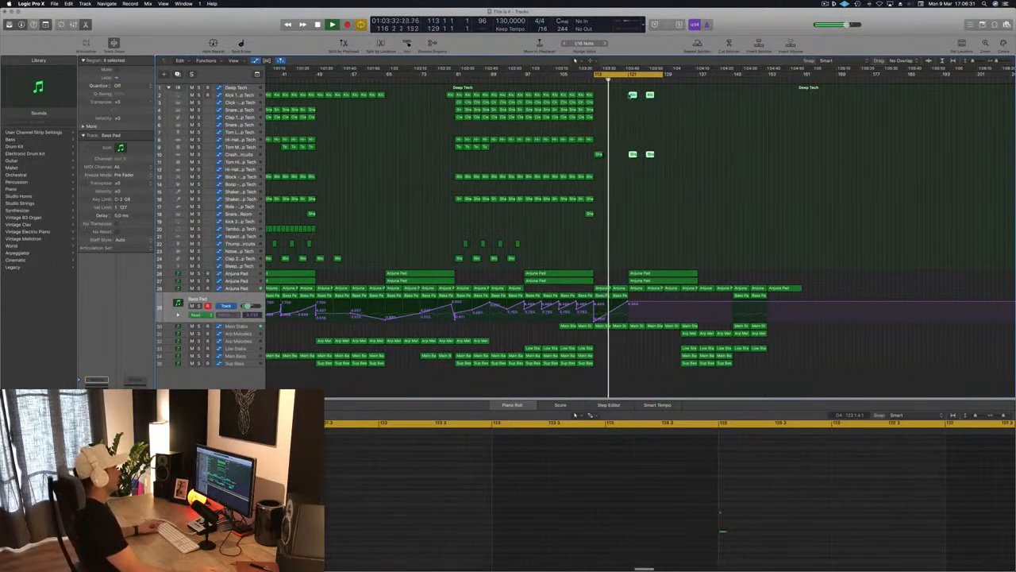
pyautogui.moveTo(632, 94); pyautogui.dragTo(697, 77)
pyautogui.click(742, 138)
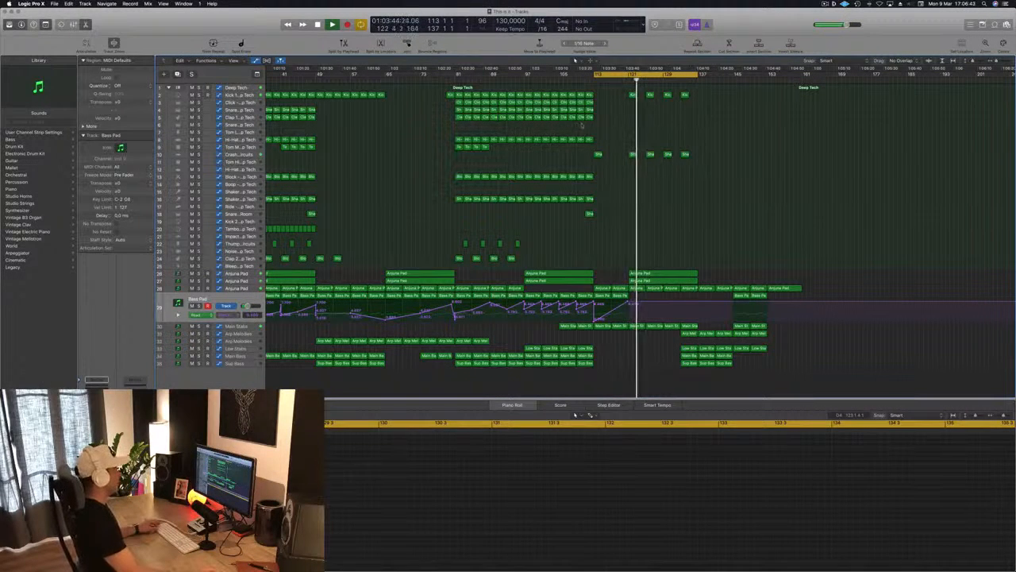
# Copy the last Clap 1 region before bar 113 to the Snare 2 track at bar 129 and raise its notes one semitone
pyautogui.click(589, 118)
pyautogui.moveTo(589, 117); pyautogui.dragTo(668, 125)
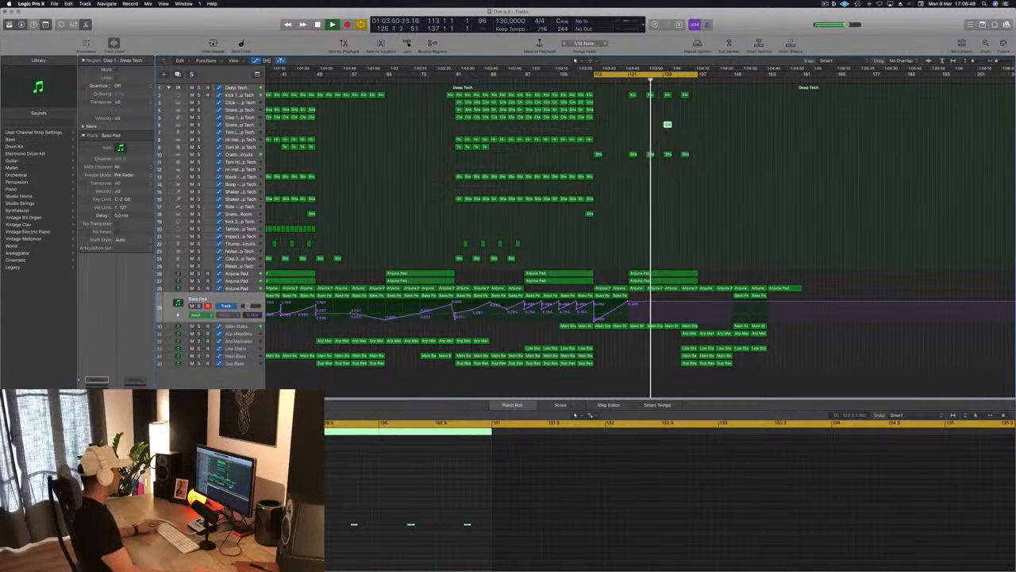
pyautogui.hscroll(-1, 669, 498)
pyautogui.moveTo(310, 514); pyautogui.dragTo(504, 551)
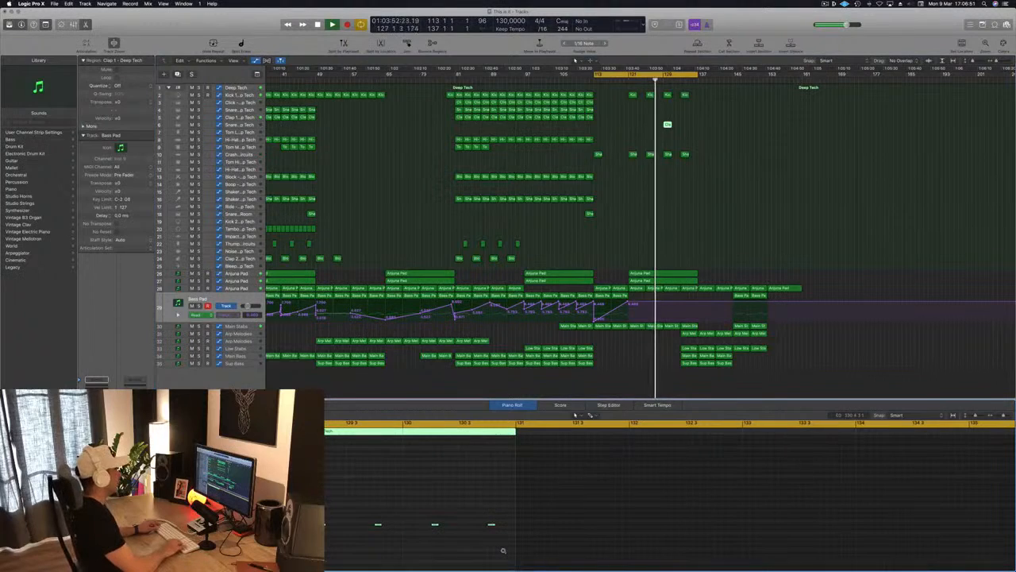
pyautogui.hotkey('alt', 'Up')
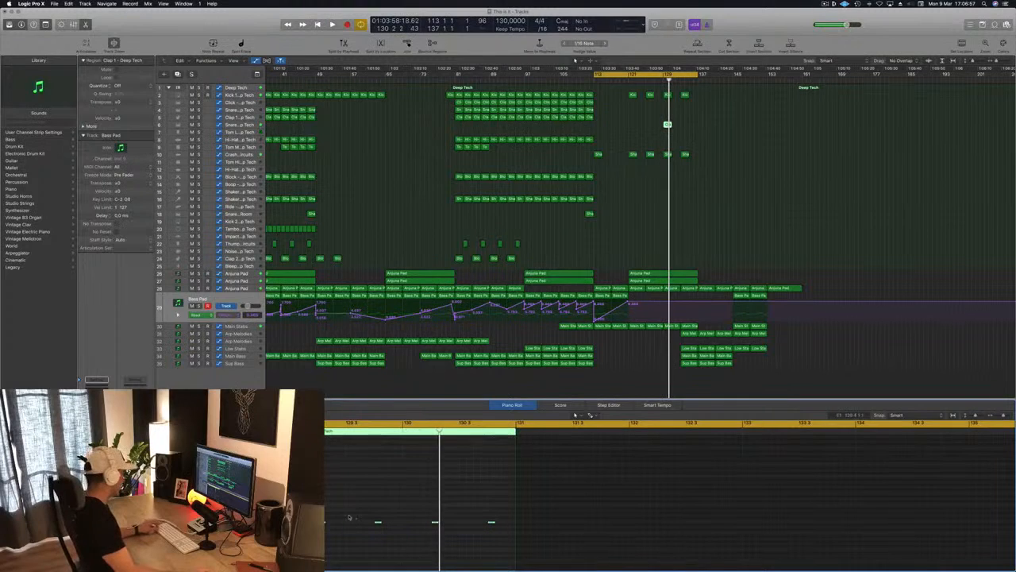
# Duplicate the clap notes into continuous eighth notes and repeat the region on the Snare 2 track up to bar 137
pyautogui.moveTo(321, 522); pyautogui.dragTo(542, 539)
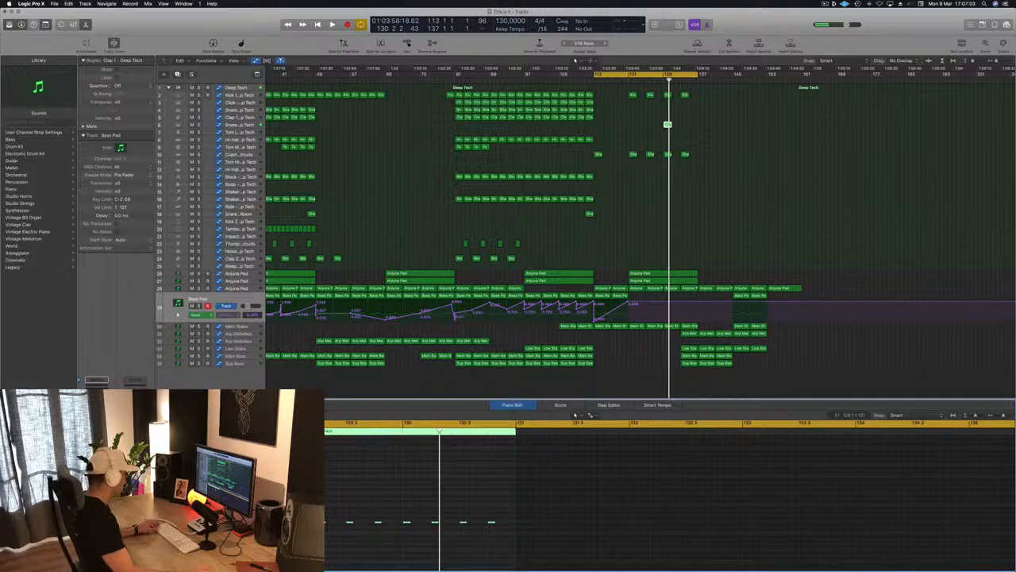
pyautogui.moveTo(292, 522); pyautogui.dragTo(307, 521)
pyautogui.press('space')
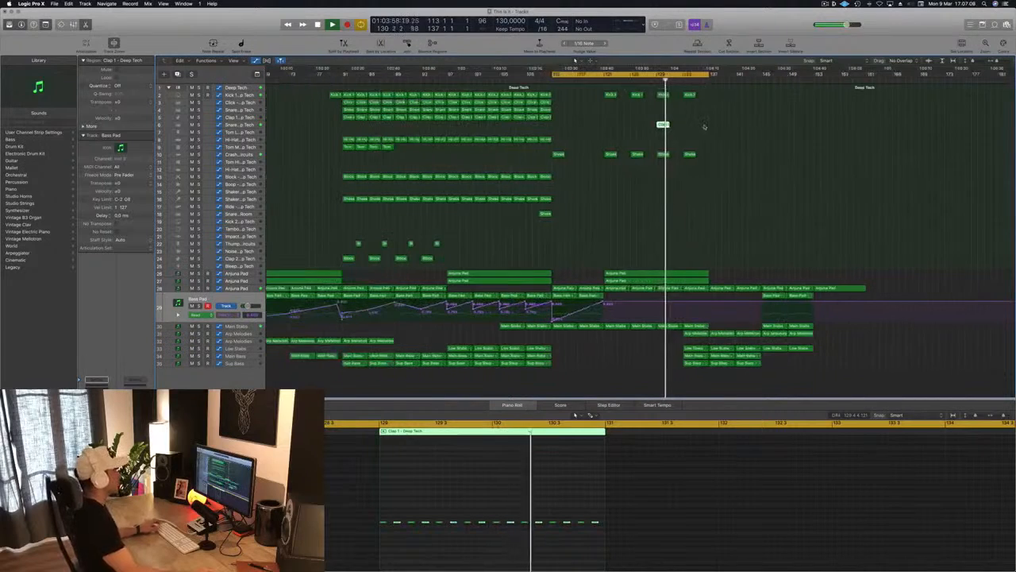
pyautogui.moveTo(663, 125); pyautogui.dragTo(693, 128)
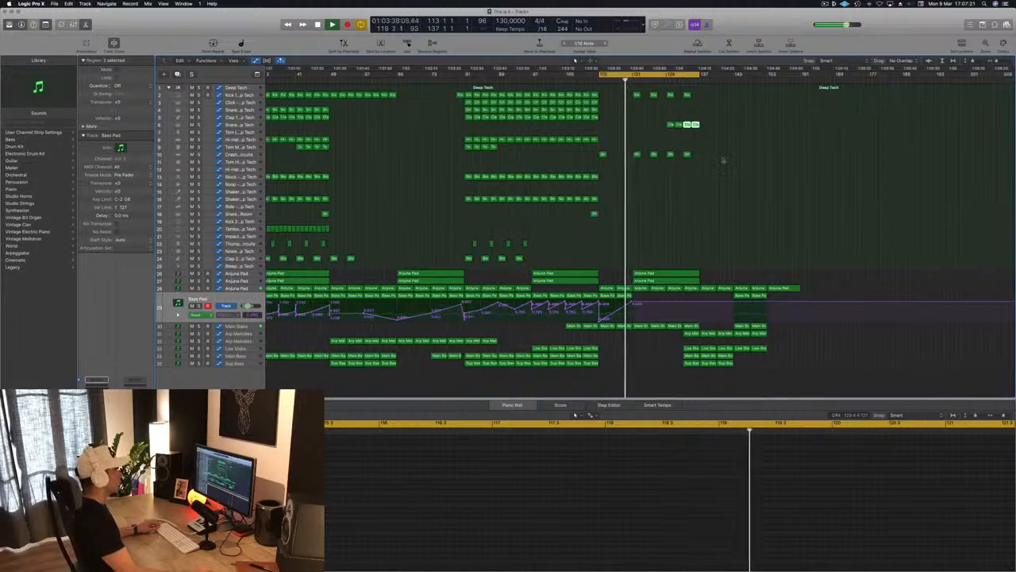
pyautogui.click(711, 181)
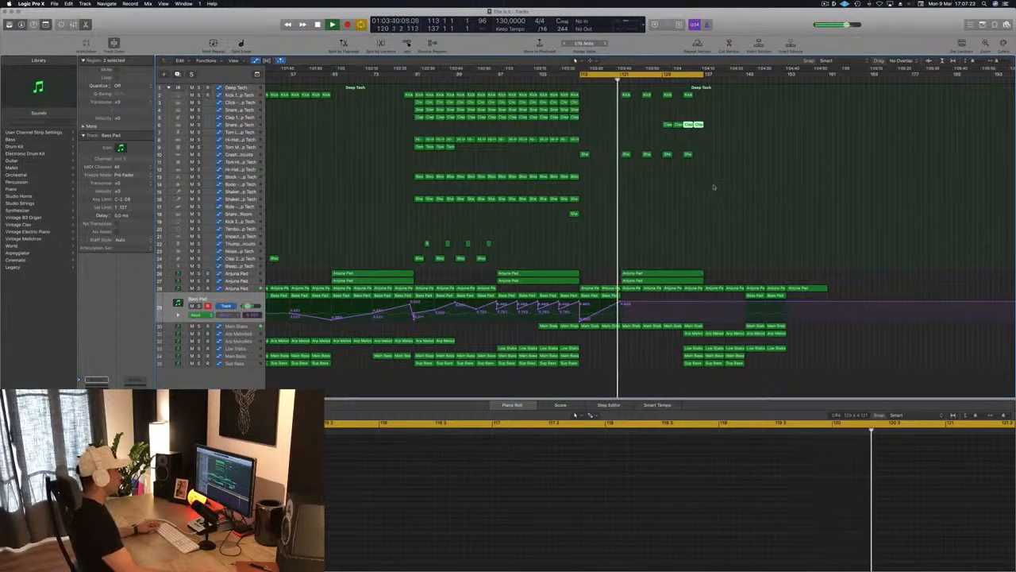
# Move the Main Stabs regions at bars 129 and 133 out past bar 169 and copy the two preceding regions into their place
pyautogui.click(242, 329)
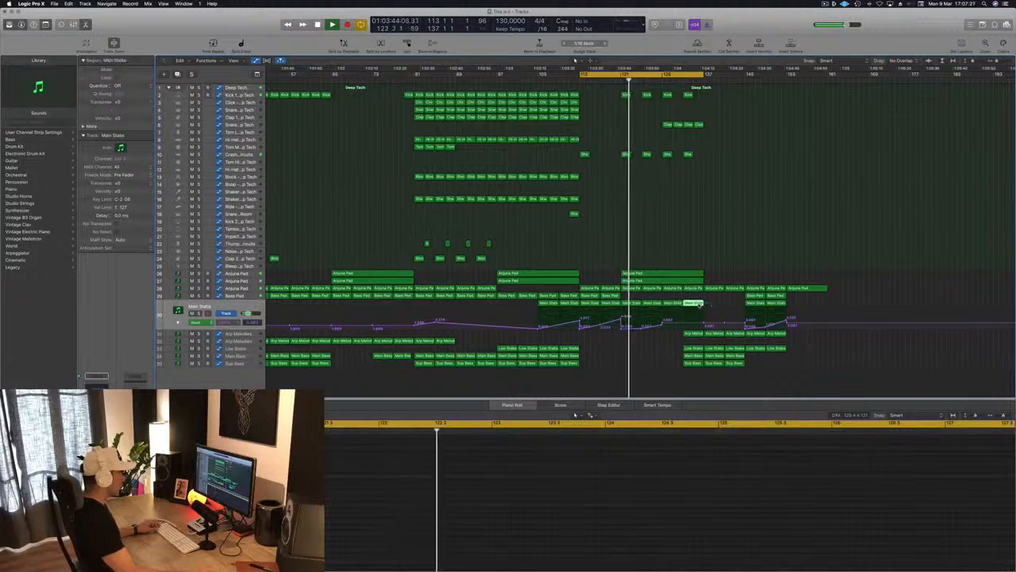
pyautogui.moveTo(714, 304); pyautogui.dragTo(905, 307)
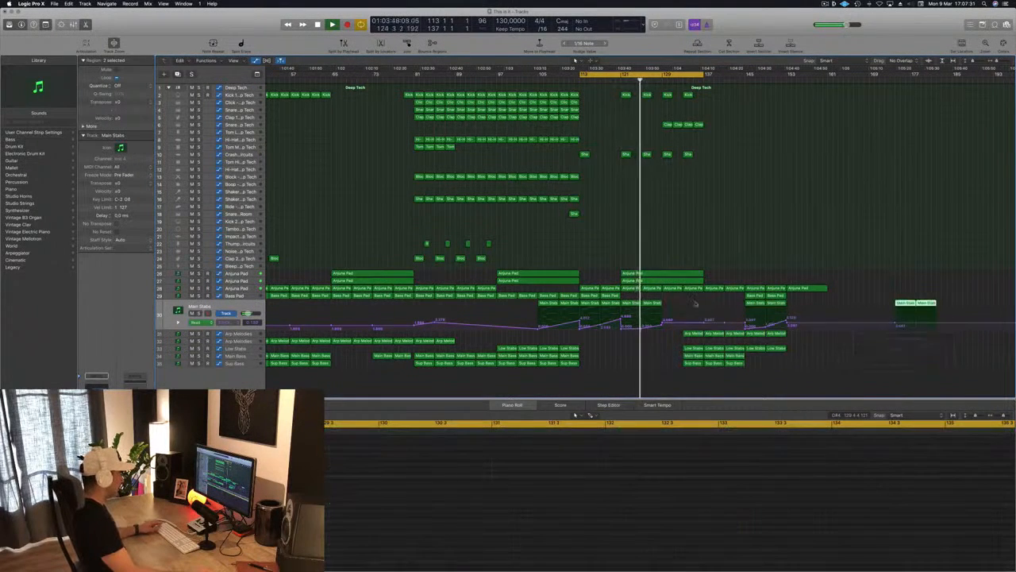
pyautogui.moveTo(674, 307)
pyautogui.mouseDown()
pyautogui.moveTo(632, 306)
pyautogui.moveTo(667, 305)
pyautogui.mouseUp()
# Draw a rising automation ramp on the Main Stabs track from bar 129 to bar 137
pyautogui.click(663, 329)
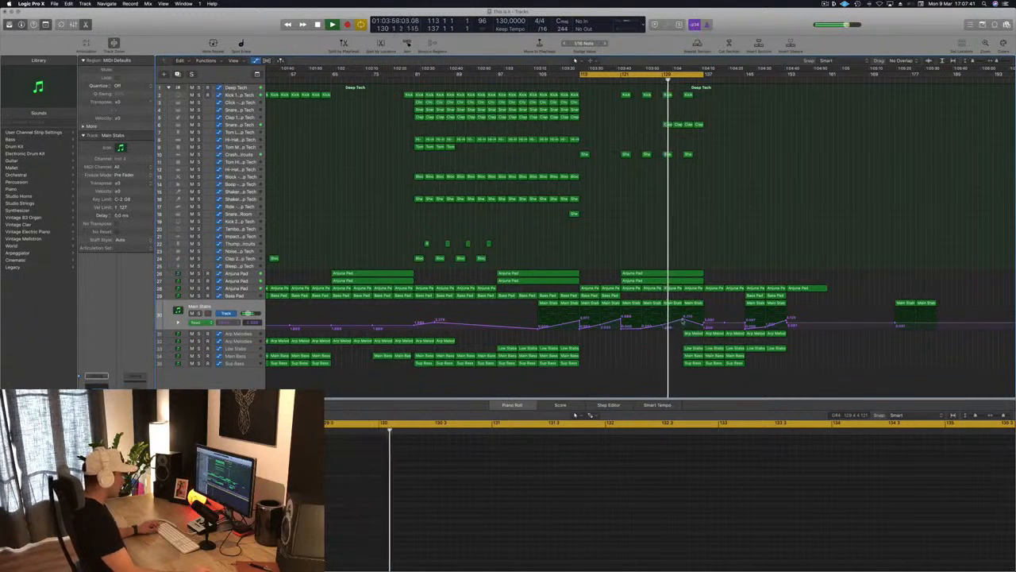
pyautogui.moveTo(663, 327); pyautogui.dragTo(703, 319)
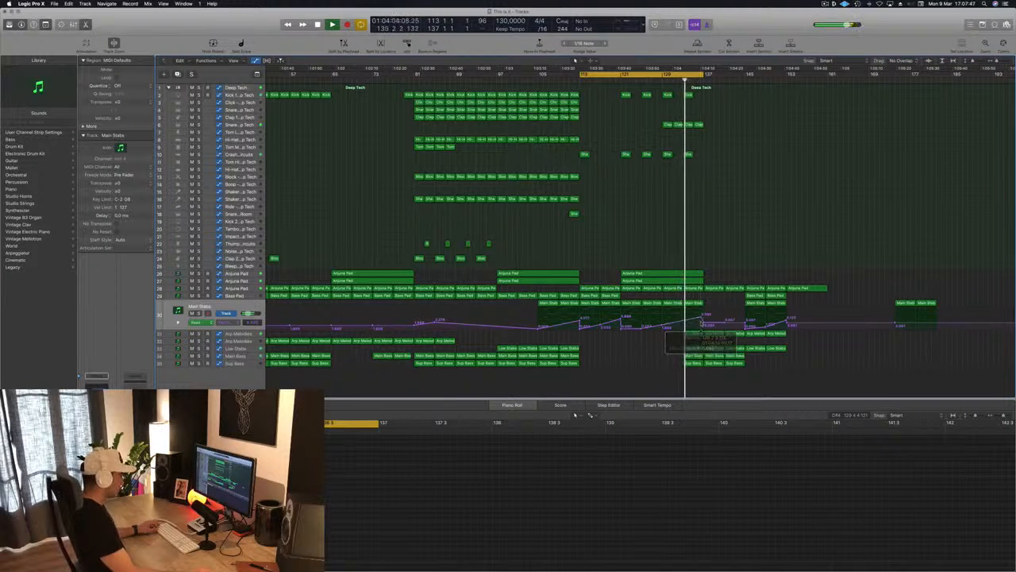
pyautogui.press('super+Left')
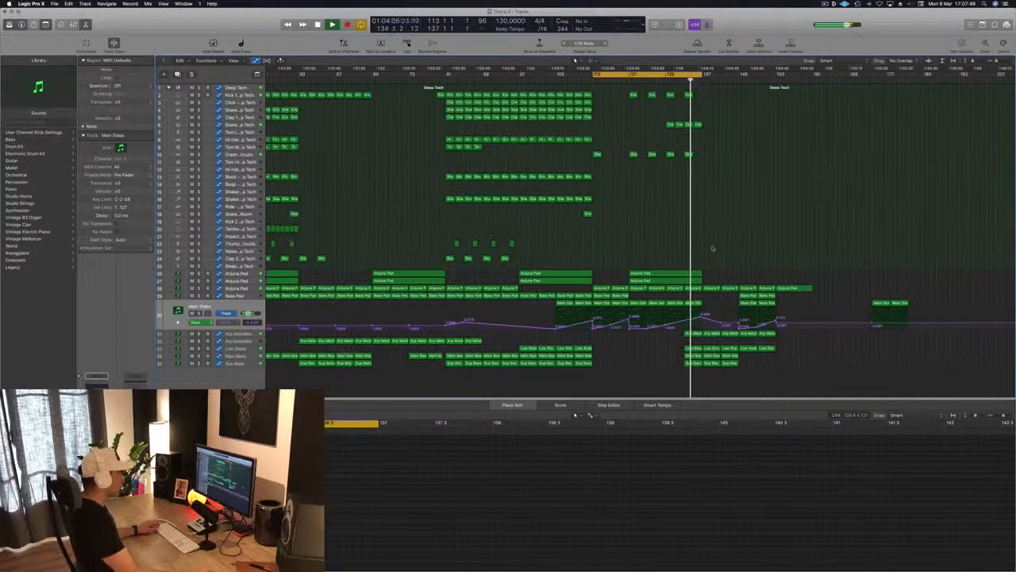
pyautogui.press('super+Right')
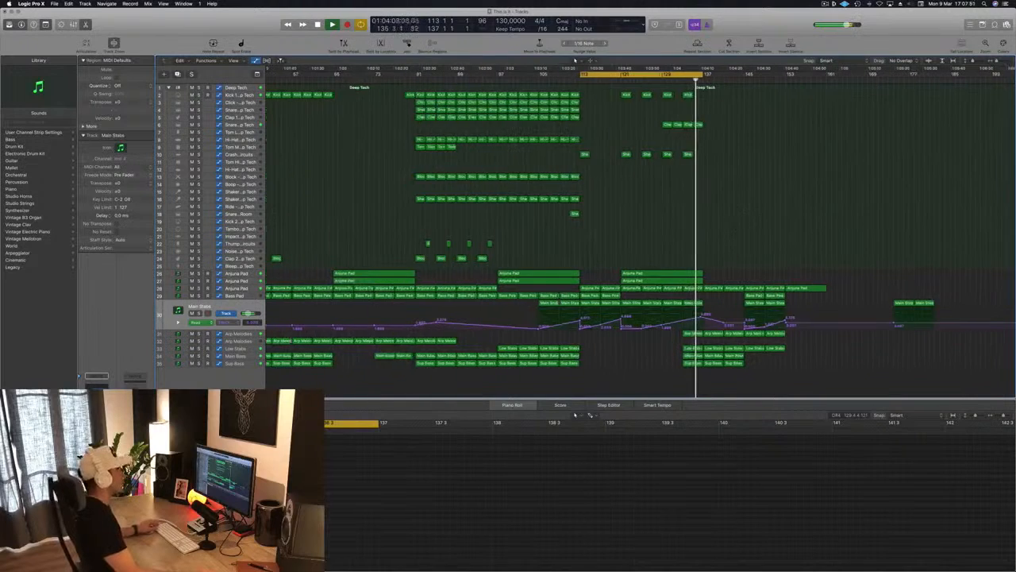
# Move the two long Anjuna Pad regions from bar 121 to bar 129 and replay from just before bar 129
pyautogui.hscroll(-2, 732, 228)
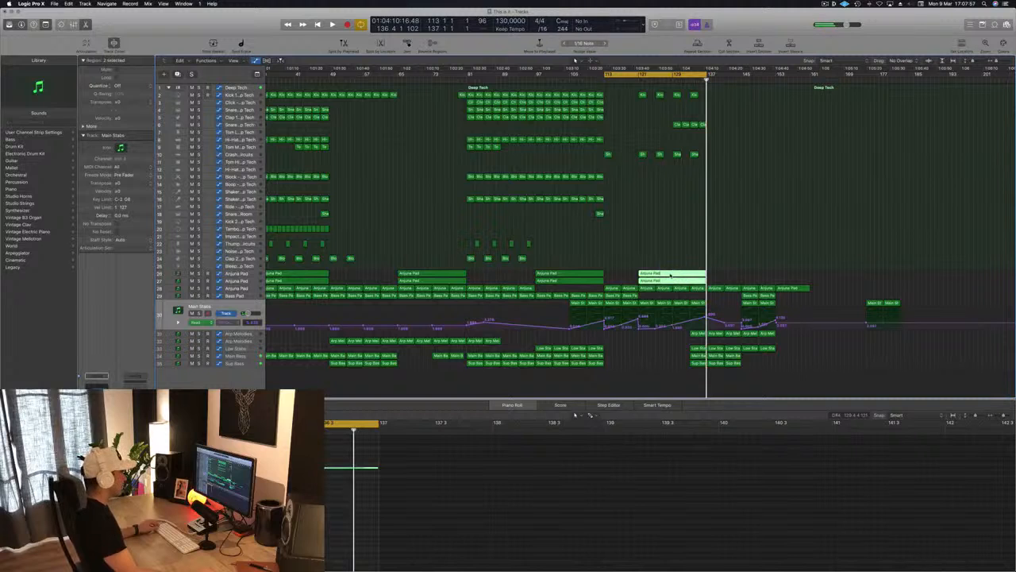
pyautogui.moveTo(671, 275); pyautogui.dragTo(707, 279)
pyautogui.hscroll(-2, 684, 235)
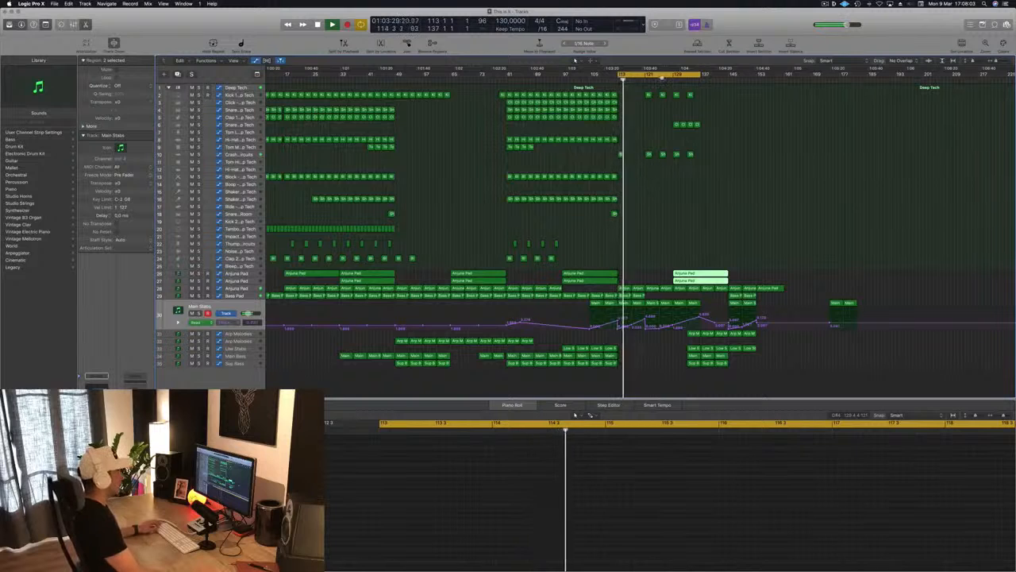
pyautogui.click(670, 80)
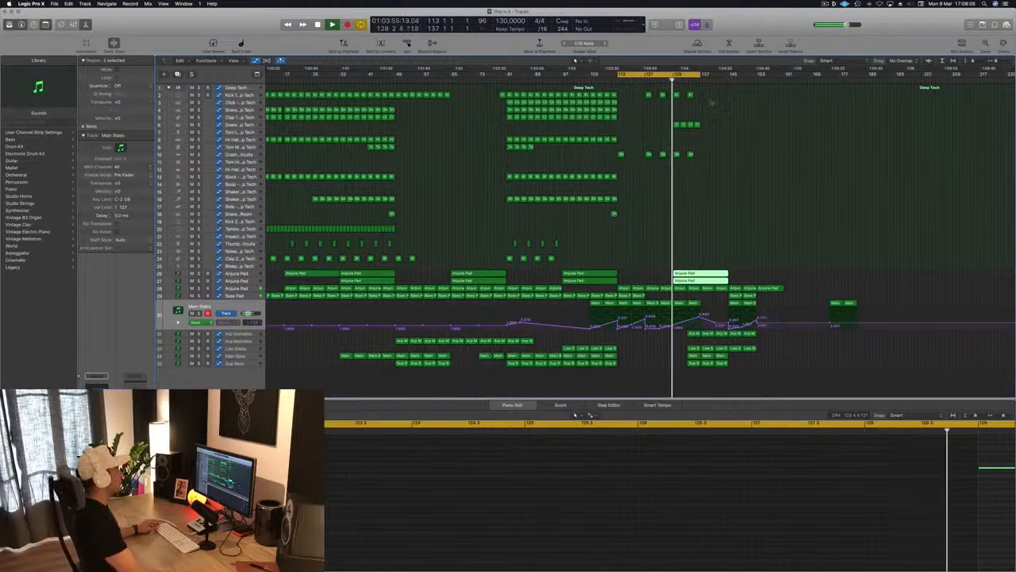
# Audition Snare 1 - After Party on the Snare 2 track, settle on Snare 1 - Analog Circuits, and replay from before bar 129
pyautogui.click(241, 125)
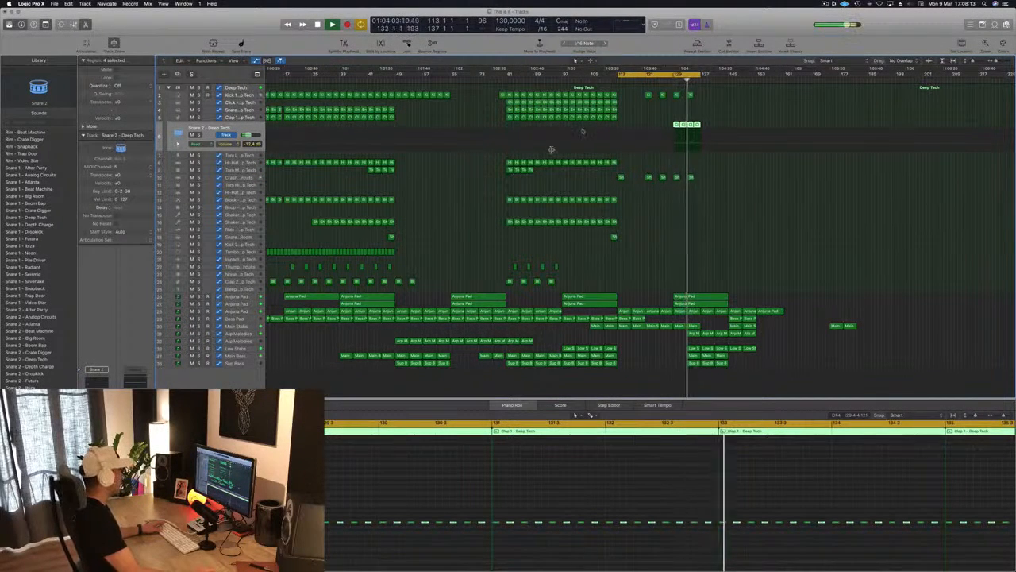
pyautogui.click(670, 81)
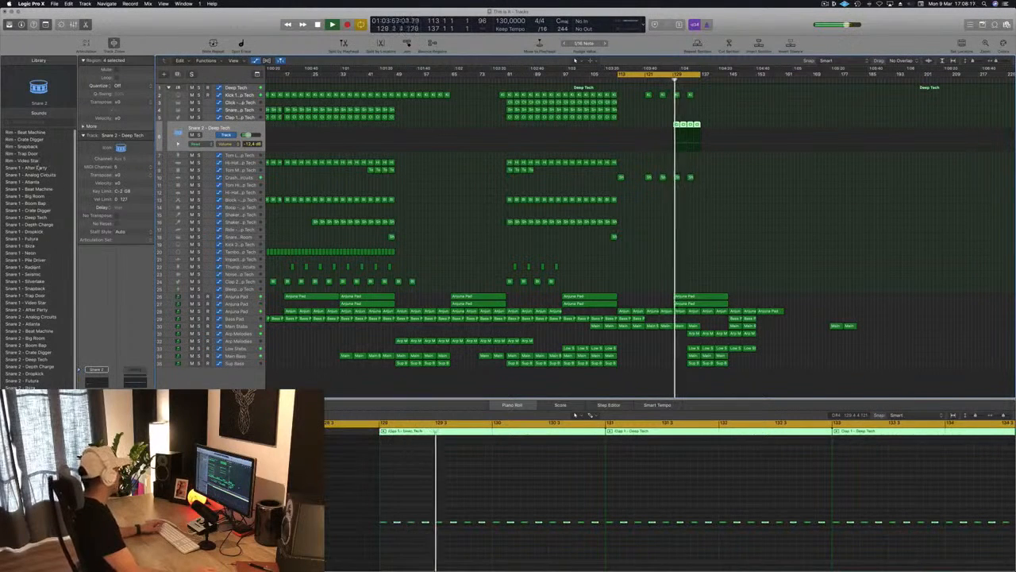
pyautogui.click(37, 167)
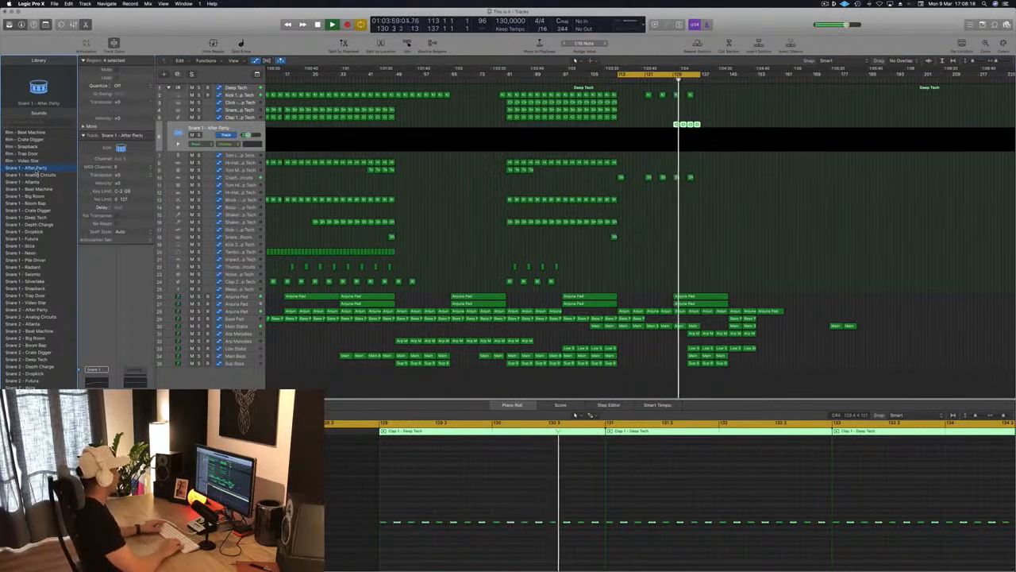
pyautogui.click(36, 174)
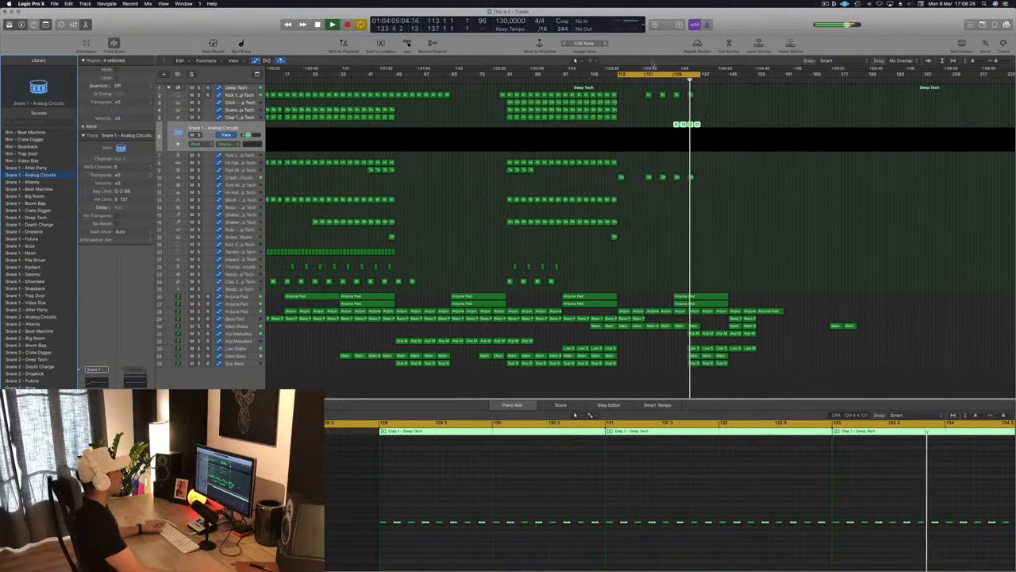
pyautogui.click(673, 78)
# Double the note density of the last two snare regions, from bar 133 to 137, with offset copies of their notes
pyautogui.click(720, 121)
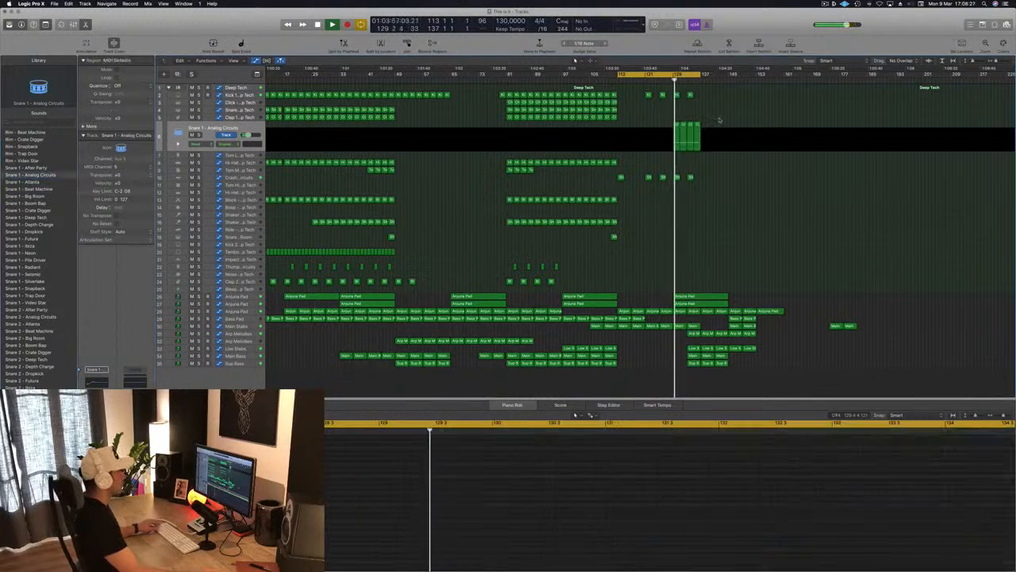
pyautogui.click(696, 125)
pyautogui.press('super+Left')
pyautogui.press('super+Left')
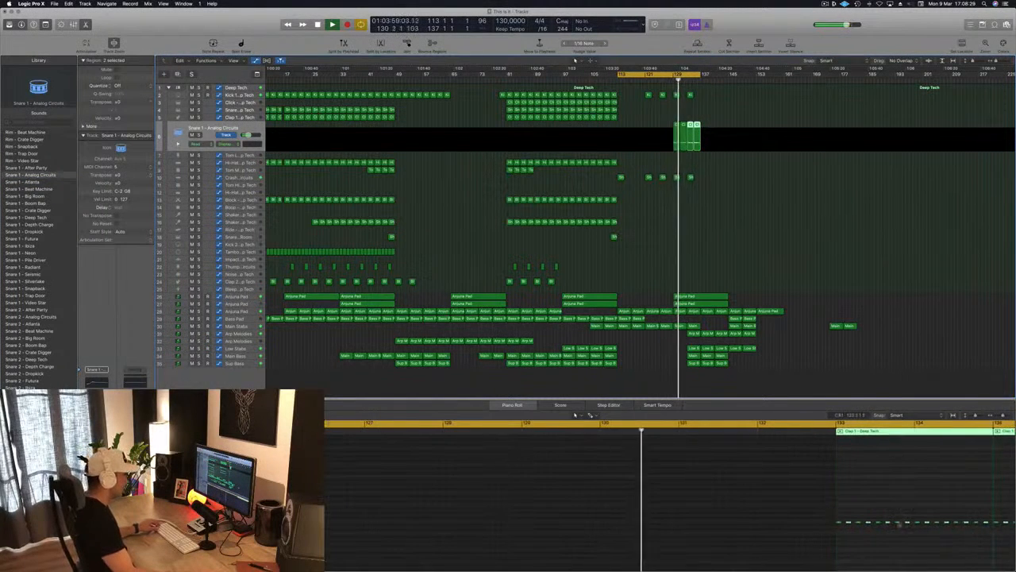
pyautogui.hscroll(4, 873, 524)
pyautogui.hscroll(1, 812, 516)
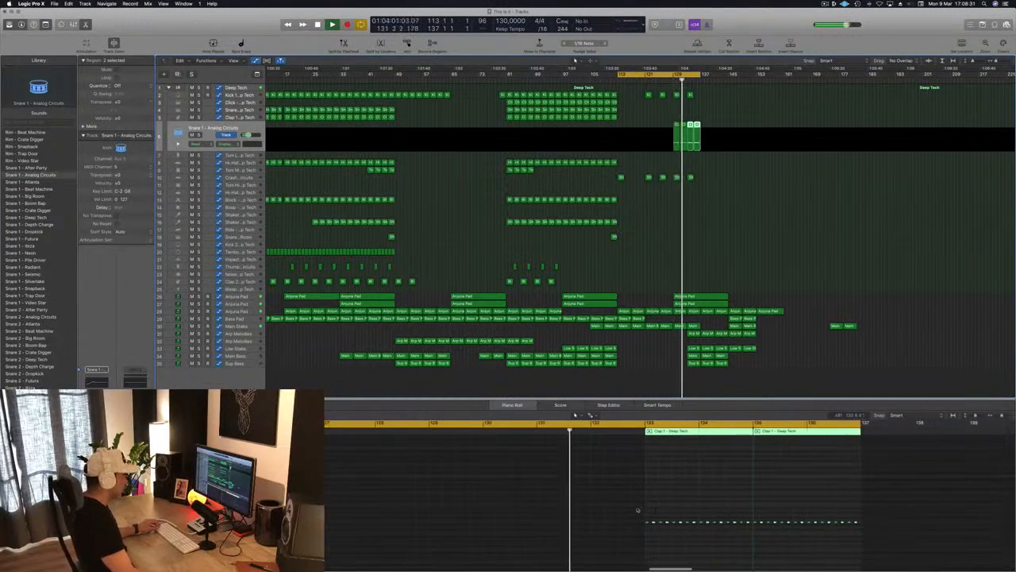
pyautogui.moveTo(636, 507); pyautogui.dragTo(946, 552)
pyautogui.press('super+Right')
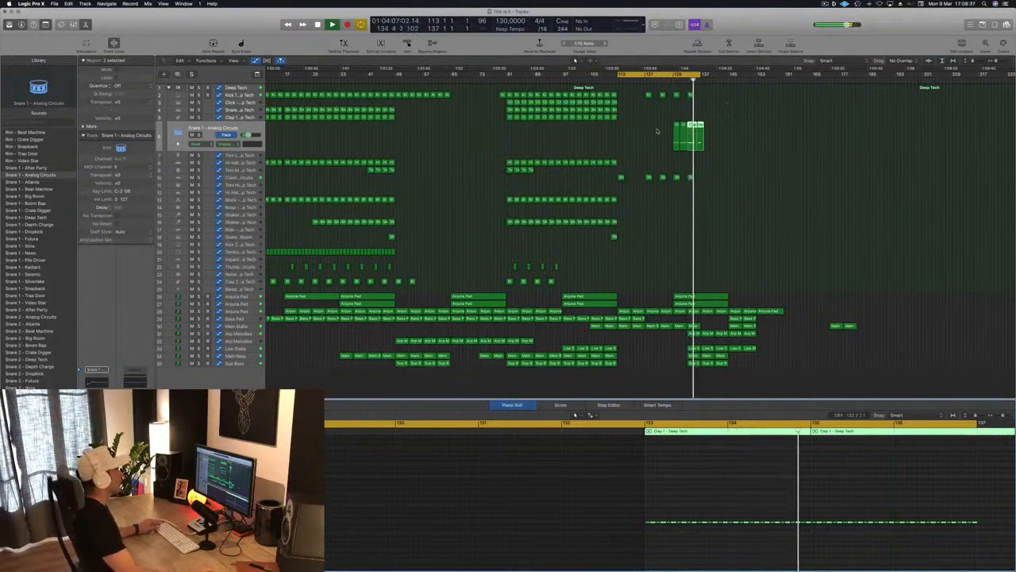
# Extend the cycle range from bar 137 to about bar 159
pyautogui.scroll(-1, 702, 133)
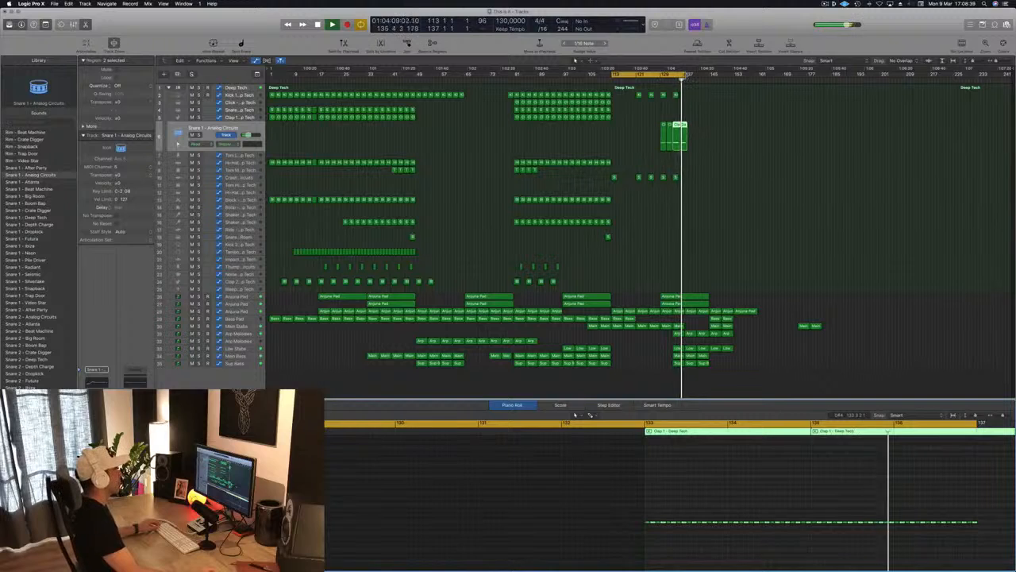
pyautogui.moveTo(679, 74); pyautogui.dragTo(751, 78)
pyautogui.scroll(5, 743, 148)
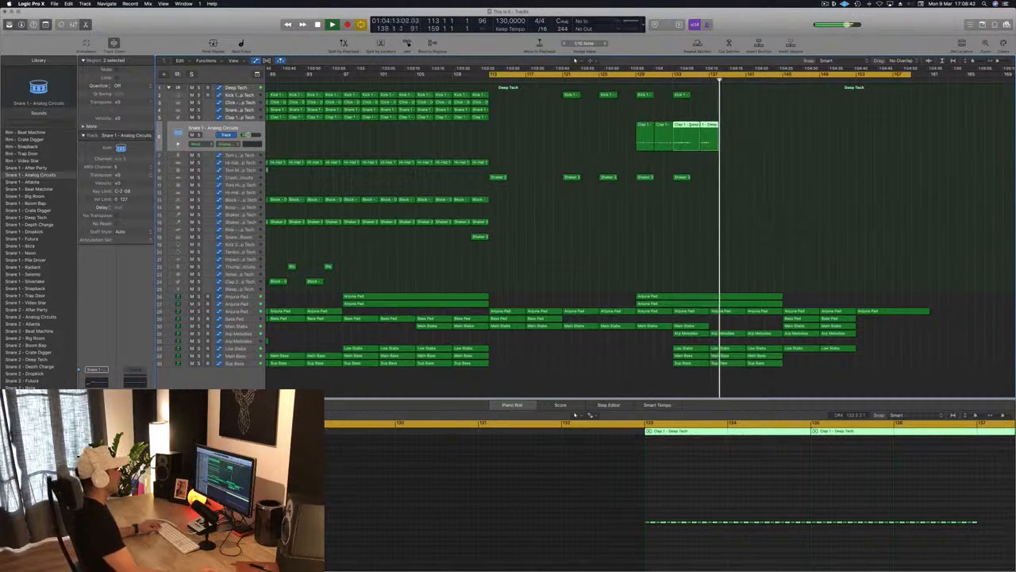
# Try to split the overlapping snare regions at bar 135, splitting the notes that cross the point
pyautogui.keyDown('super'); pyautogui.doubleClick(689, 128); pyautogui.keyUp('super')
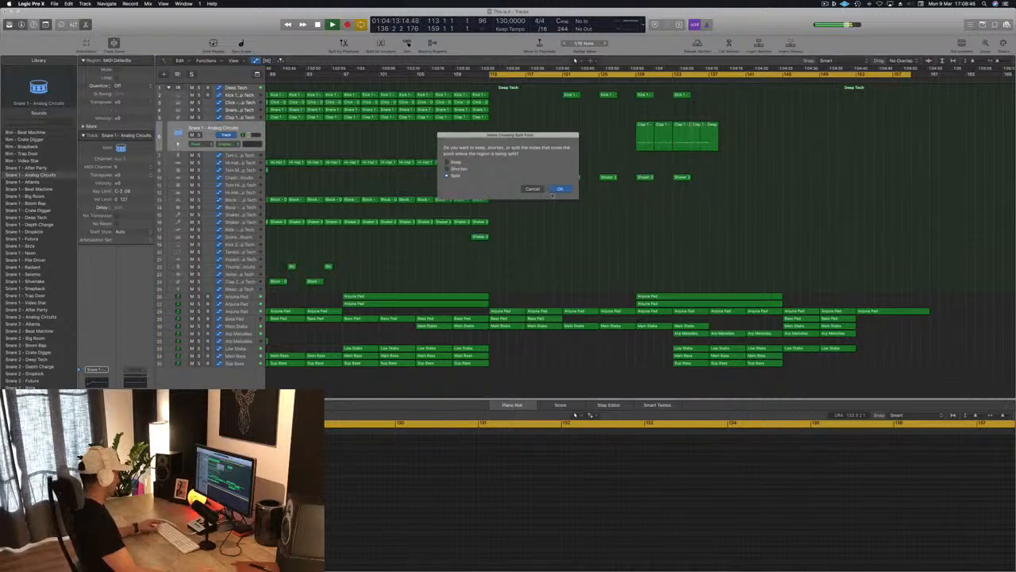
pyautogui.click(565, 188)
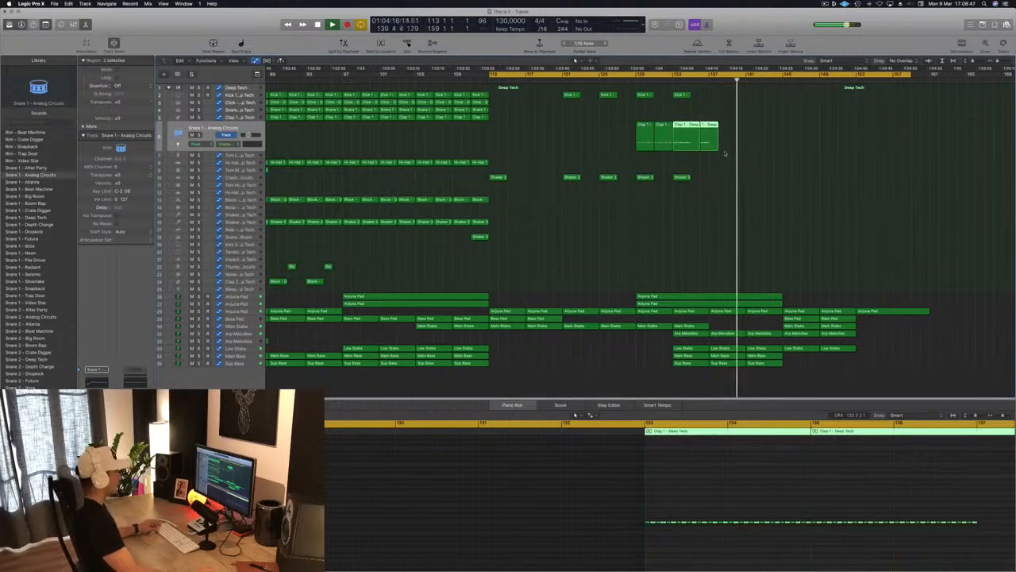
pyautogui.keyDown('super'); pyautogui.click(685, 143); pyautogui.keyUp('super')
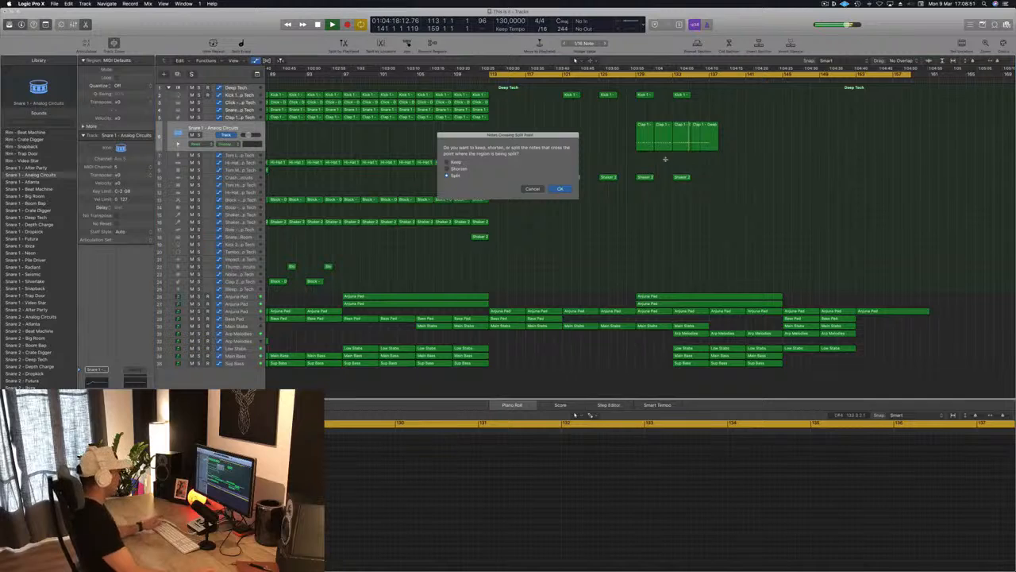
pyautogui.press('Return')
pyautogui.keyDown('super'); pyautogui.click(691, 135); pyautogui.keyUp('super')
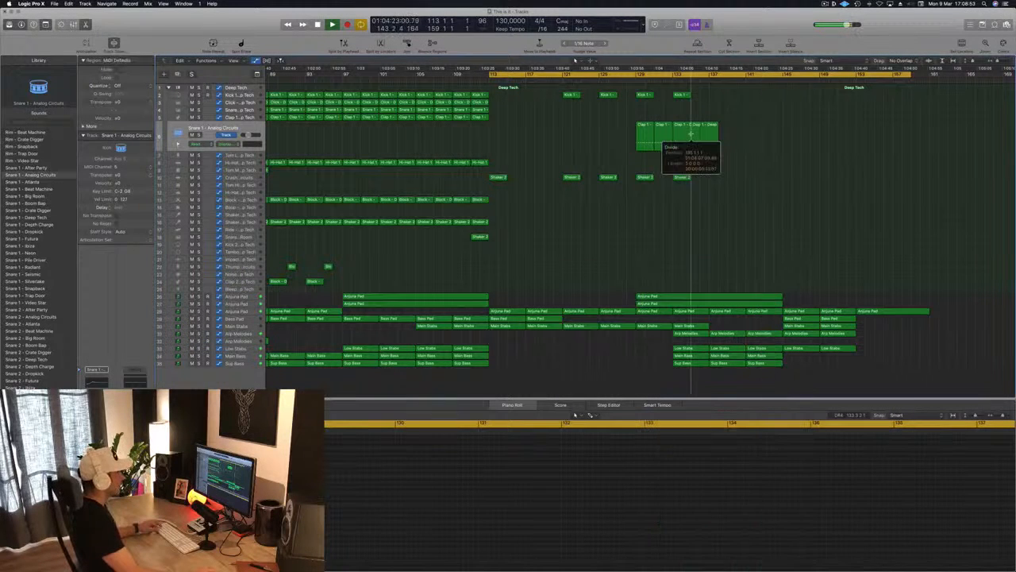
# Delete the snare region after bar 135, splitting off and removing the leftover part past that bar
pyautogui.click(699, 138)
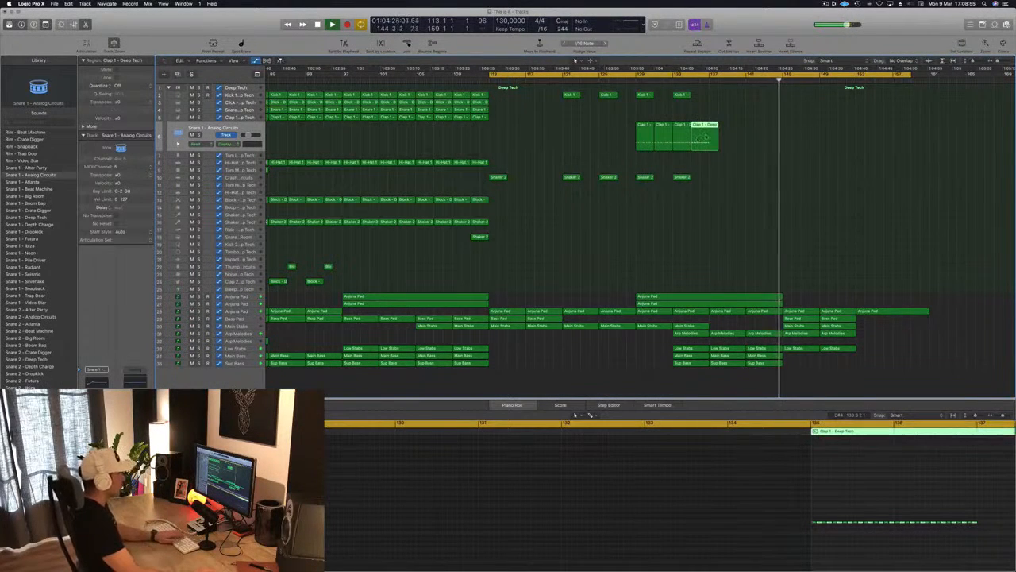
pyautogui.press('Delete')
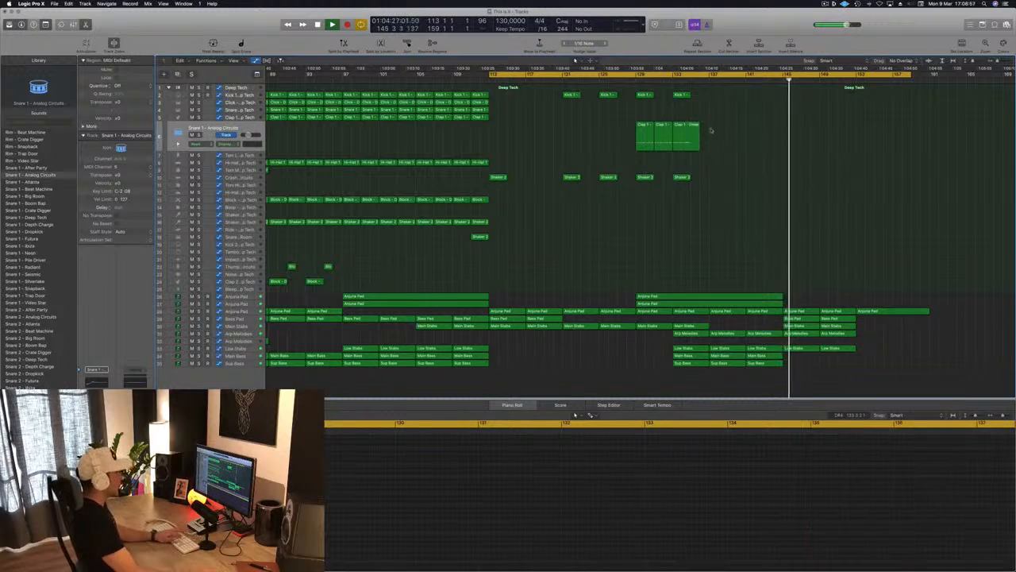
pyautogui.keyDown('super'); pyautogui.click(689, 141); pyautogui.keyUp('super')
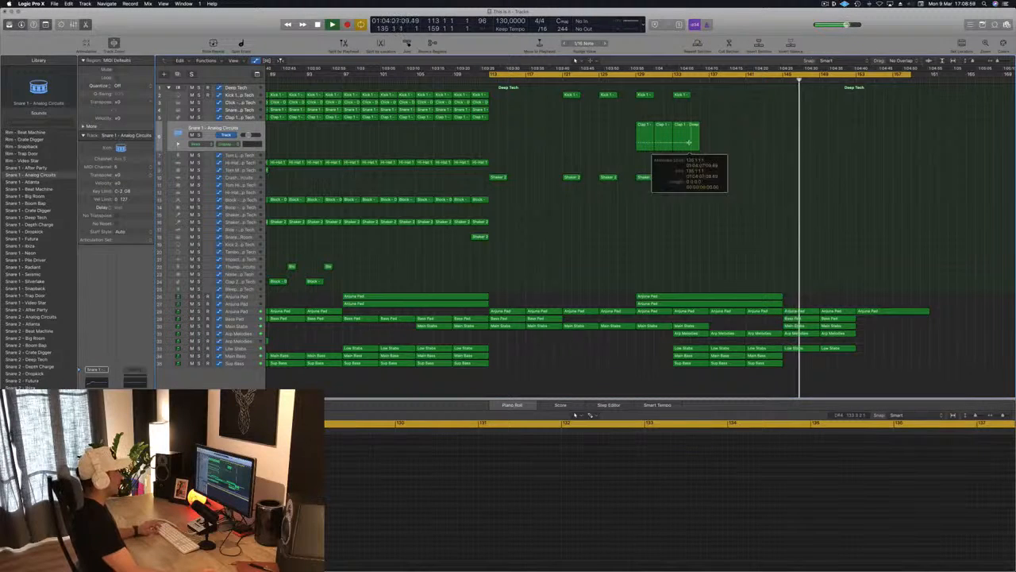
pyautogui.click(564, 189)
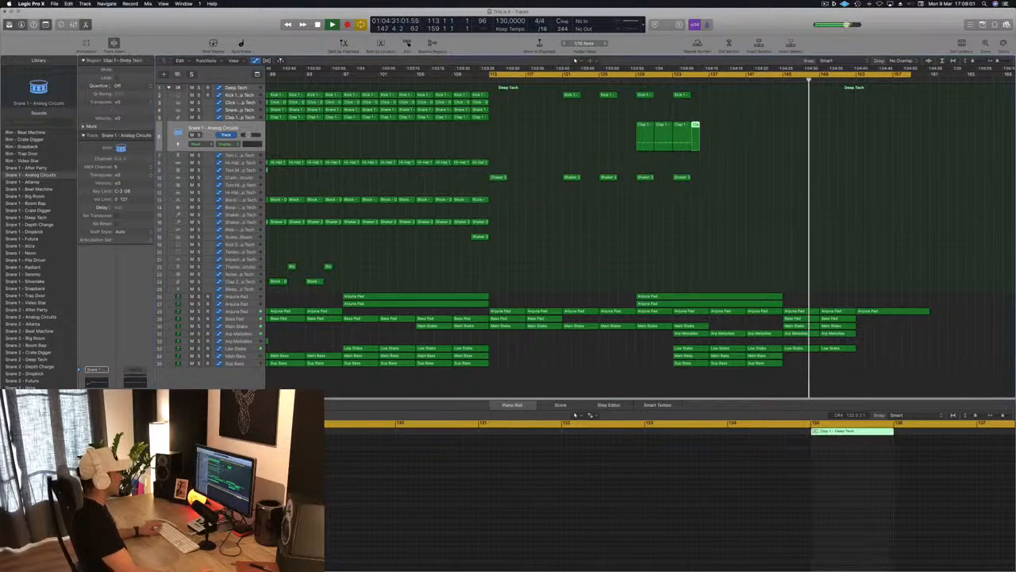
pyautogui.press('Delete')
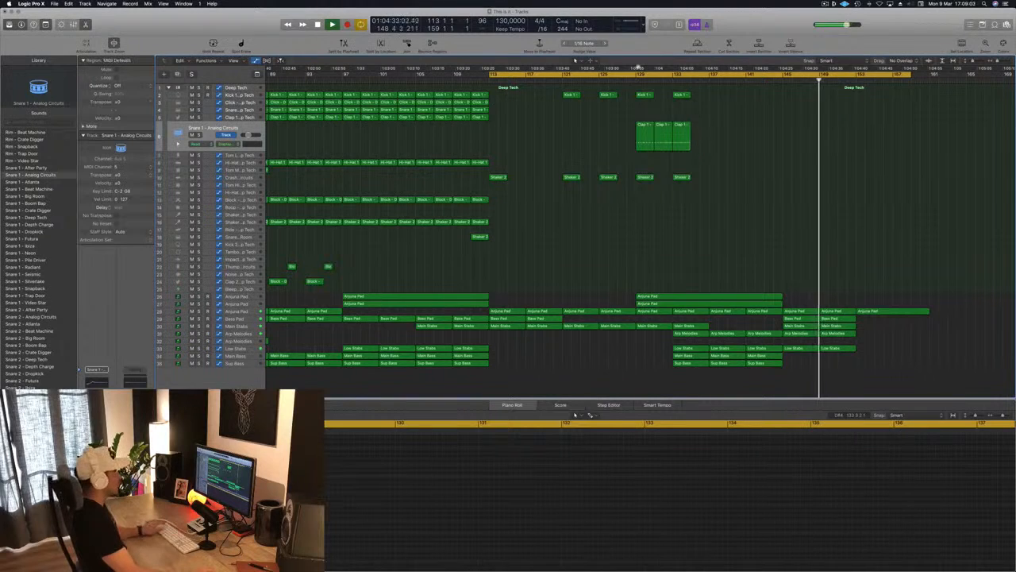
# Copy the dense snare region from bar 133 to bar 135 so the roll runs up to bar 137
pyautogui.moveTo(690, 125)
pyautogui.mouseDown()
pyautogui.moveTo(709, 128)
pyautogui.moveTo(683, 128)
pyautogui.moveTo(698, 131)
pyautogui.mouseUp()
pyautogui.click(703, 127)
pyautogui.click(682, 127)
pyautogui.click(737, 110)
pyautogui.press('super+Left')
pyautogui.press('super+Left')
pyautogui.press('super+Left')
pyautogui.press('super+Left')
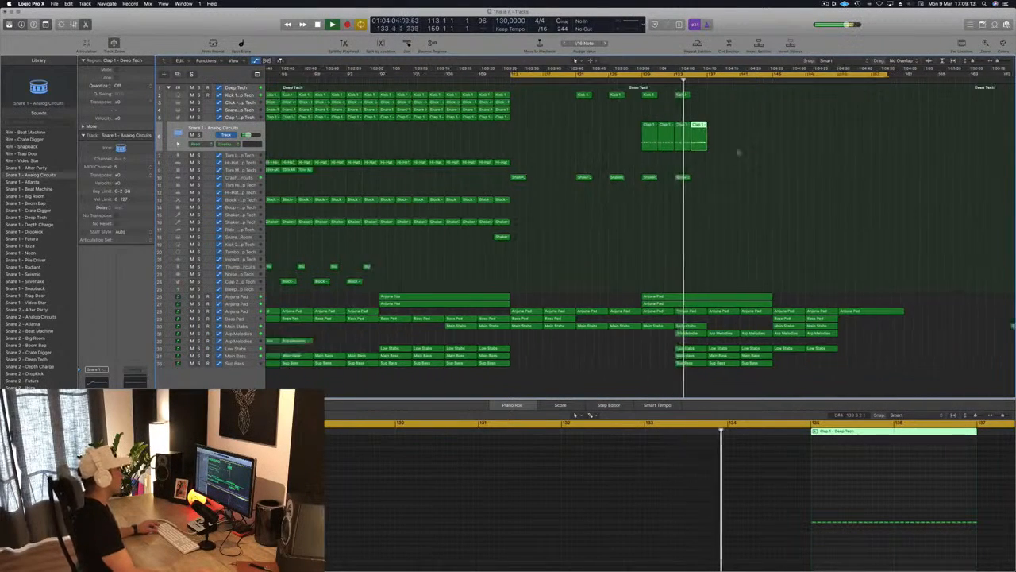
# Continue the snare roll with further copies of the dense snare regions up to bar 143
pyautogui.press('super+Right')
pyautogui.press('super+Right')
pyautogui.press('super+Right')
pyautogui.press('super+Right')
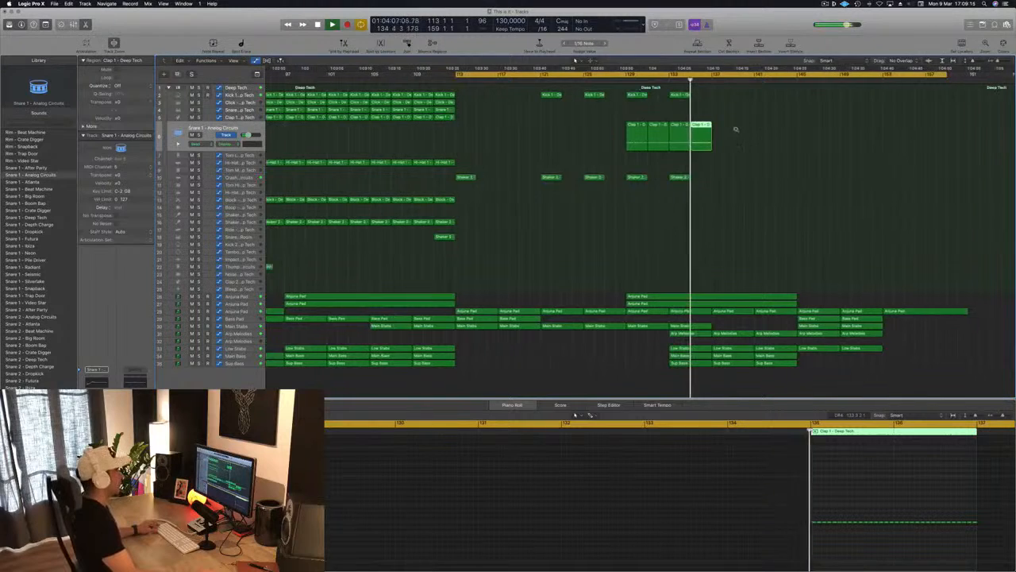
pyautogui.hscroll(-1, 735, 129)
pyautogui.moveTo(735, 127); pyautogui.dragTo(760, 132)
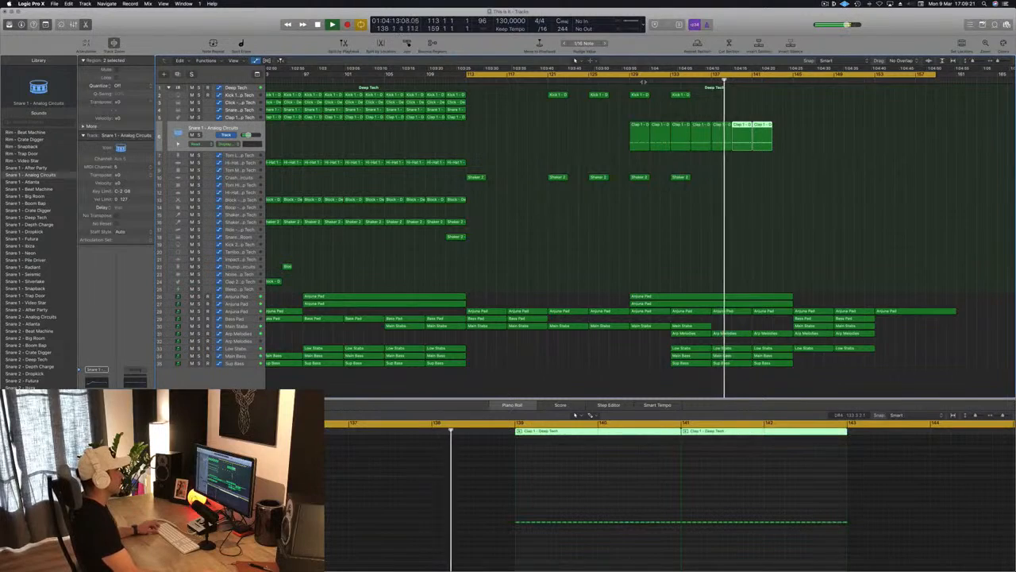
# Extend the Main Stabs part with two copied regions covering bars 137 to 145
pyautogui.keyDown('shift'); pyautogui.click(639, 253); pyautogui.keyUp('shift')
pyautogui.press('super+Left')
pyautogui.press('super+Left')
pyautogui.press('super+Left')
pyautogui.press('super+Left')
pyautogui.press('super+Left')
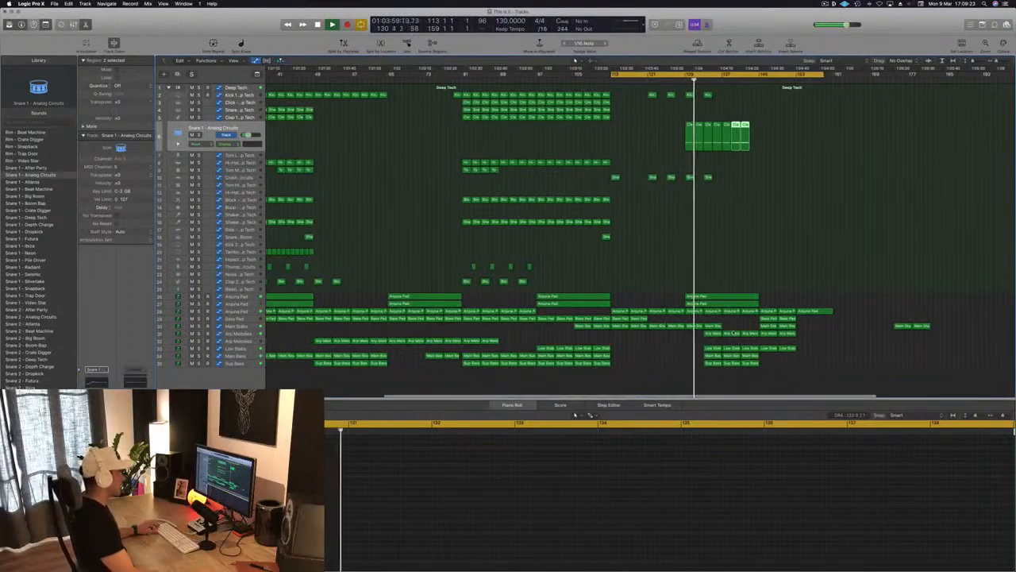
pyautogui.click(713, 326)
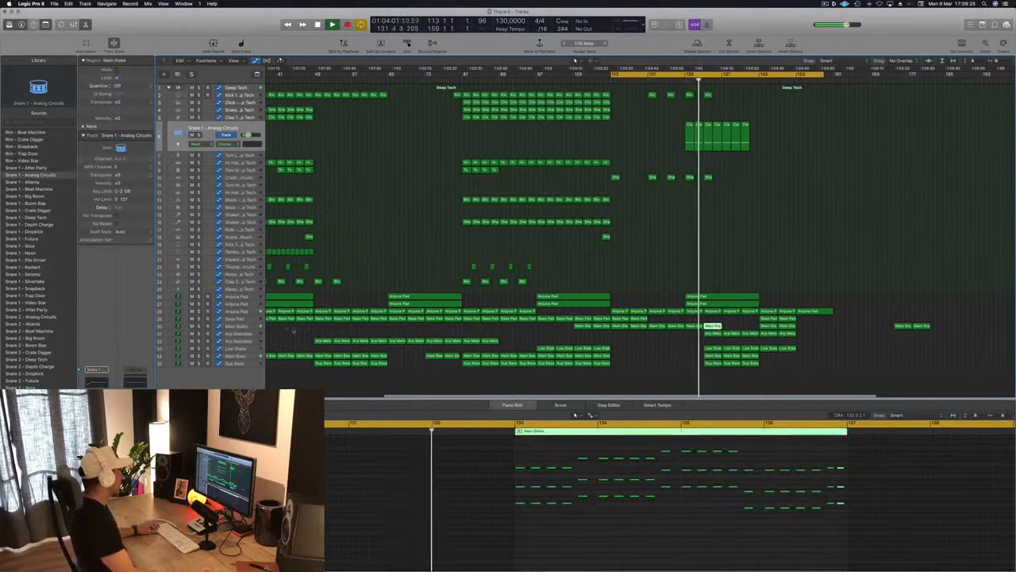
pyautogui.click(248, 327)
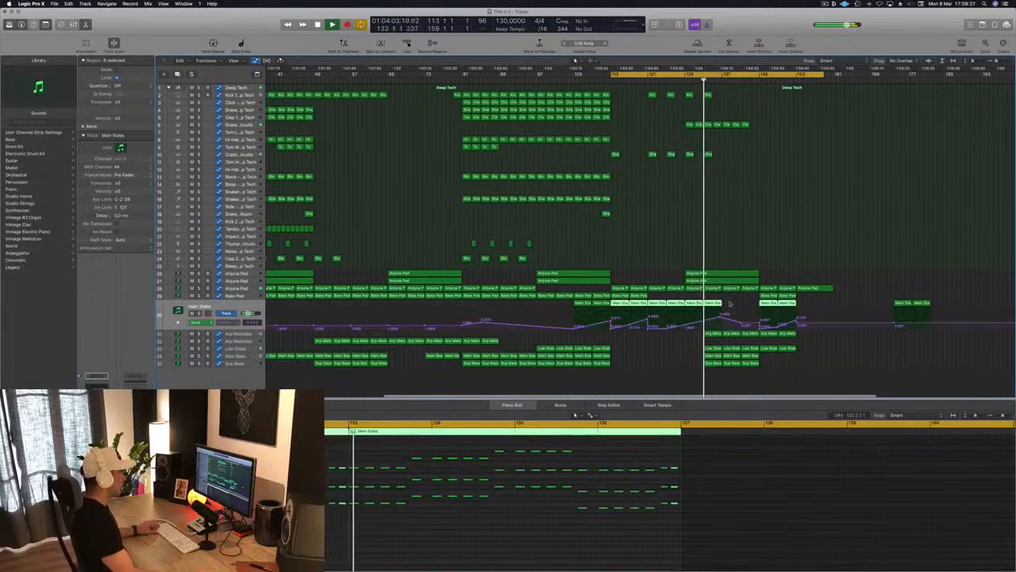
pyautogui.moveTo(730, 304)
pyautogui.mouseDown()
pyautogui.moveTo(694, 304)
pyautogui.moveTo(731, 310)
pyautogui.mouseUp()
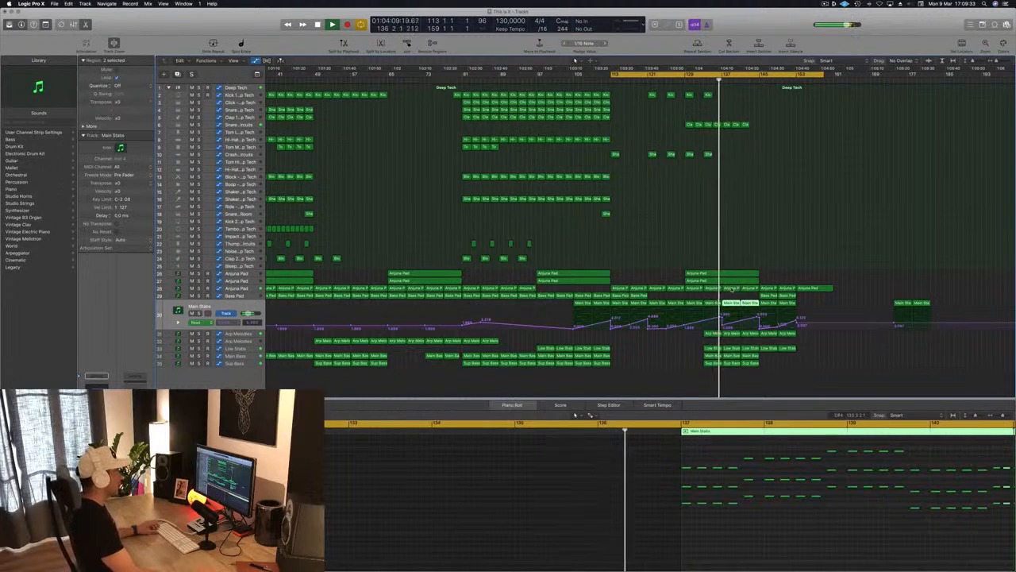
# Raise the volume-style automation curve on the third Arjuna Pad track towards bar 145
pyautogui.click(732, 289)
pyautogui.click(232, 289)
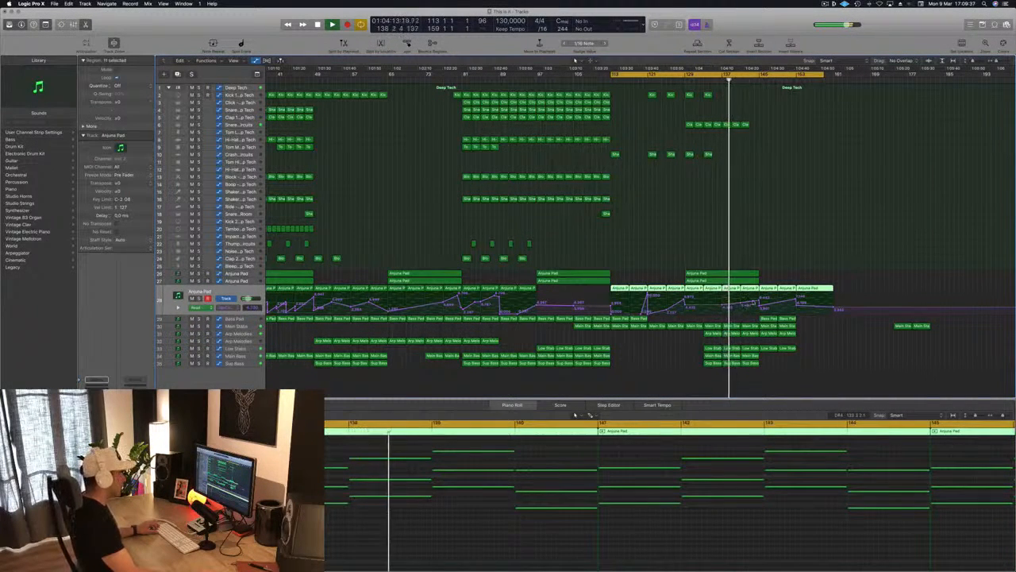
pyautogui.click(762, 297)
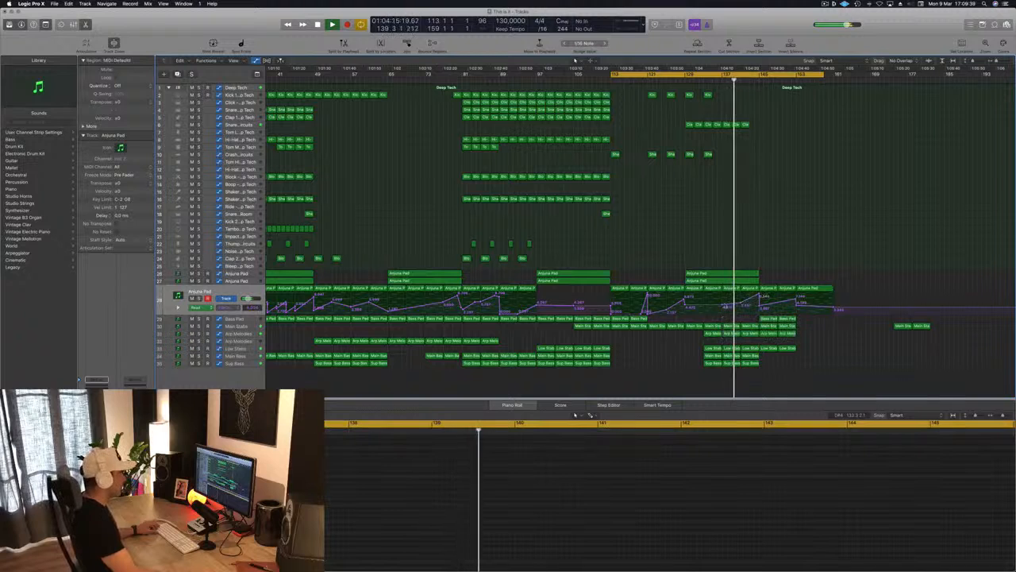
# Copy the last snare roll region to bar 143 so the roll reaches bar 145
pyautogui.press('super+Right')
pyautogui.press('super+Right')
pyautogui.press('super+Right')
pyautogui.press('super+Right')
pyautogui.press('super+Right')
pyautogui.press('super+Right')
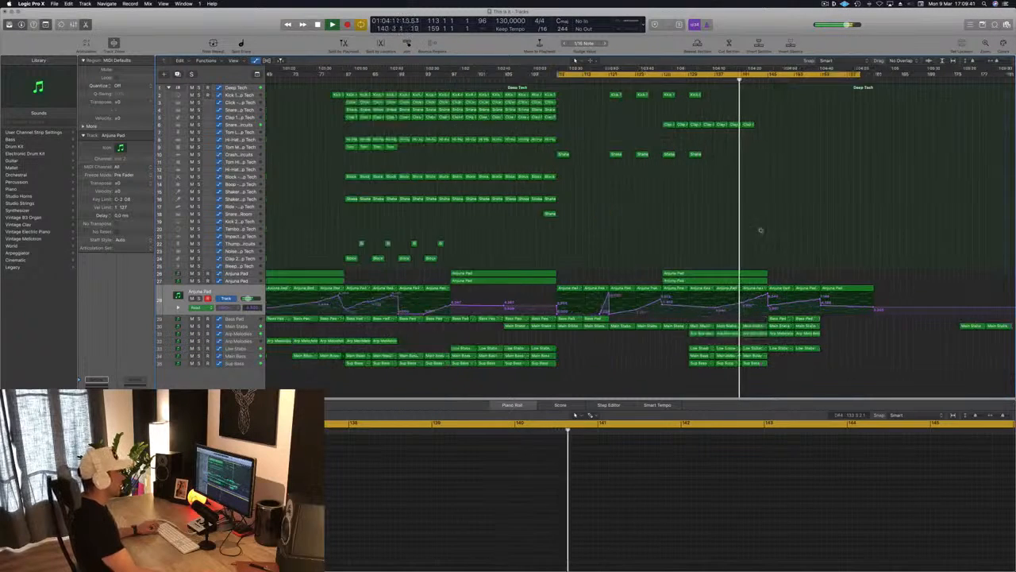
pyautogui.moveTo(760, 124); pyautogui.dragTo(787, 130)
# Review the whole arrangement and replay the build-up from about bar 127
pyautogui.press('super+Left')
pyautogui.press('super+Left')
pyautogui.press('super+Left')
pyautogui.press('super+Left')
pyautogui.press('super+Left')
pyautogui.press('super+Left')
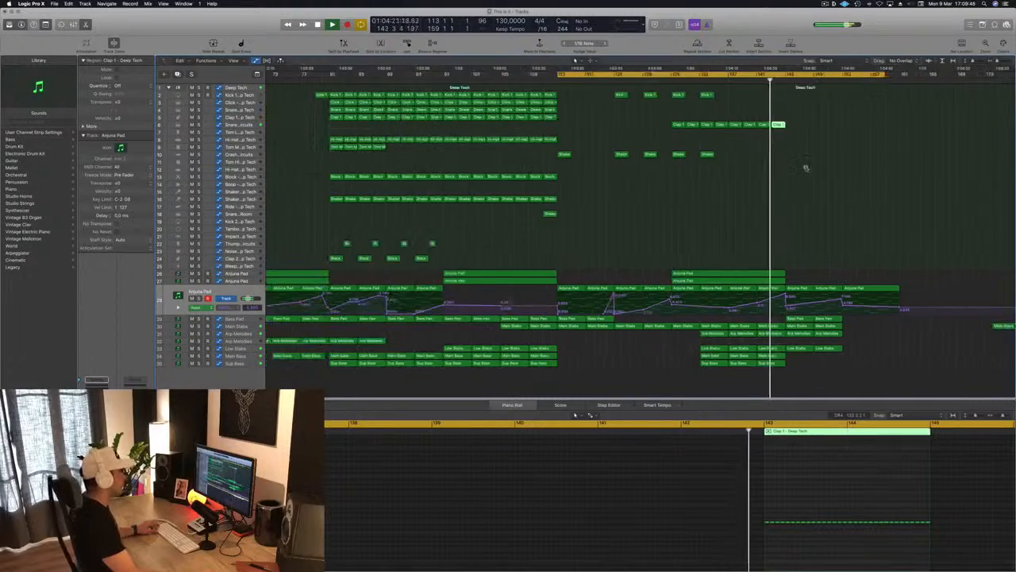
pyautogui.press('super+Left')
pyautogui.press('super+Left')
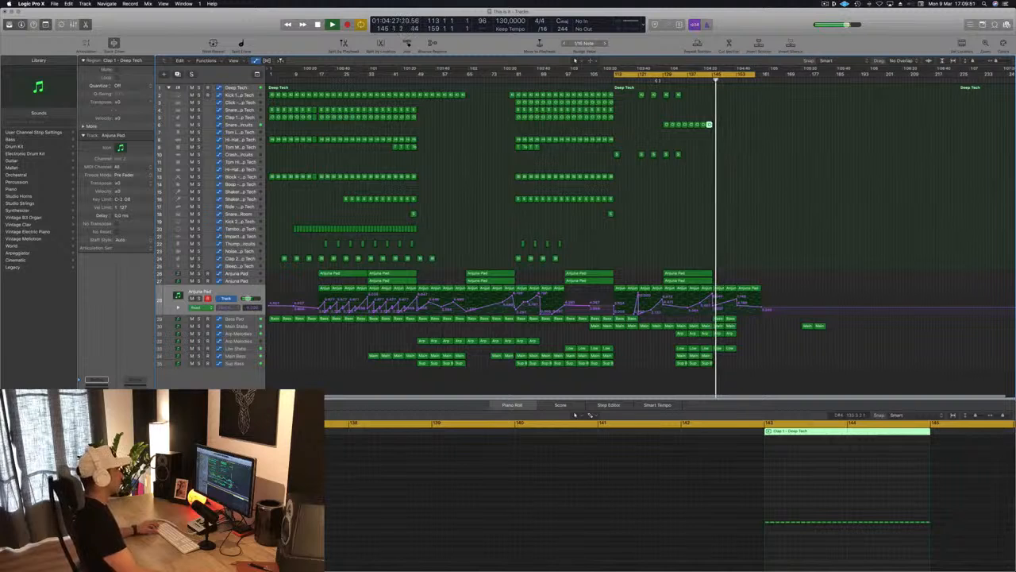
pyautogui.click(656, 80)
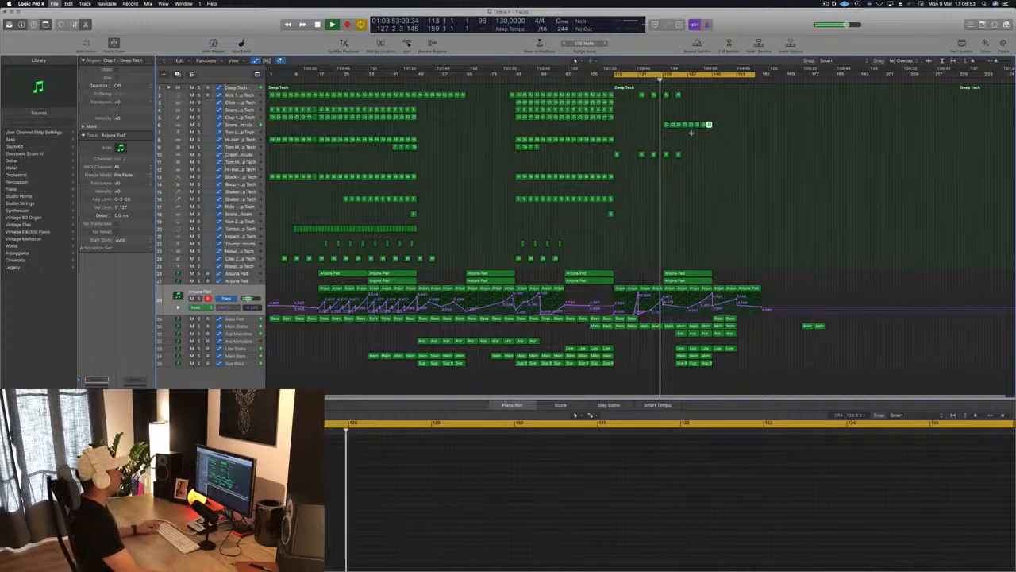
# Copy the two kick regions at bars 129 and 133 to bars 137 and 141
pyautogui.keyDown('ctrl'); pyautogui.keyDown('alt'); pyautogui.click(717, 96); pyautogui.keyUp('alt'); pyautogui.keyUp('ctrl')
pyautogui.scroll(2, 718, 96)
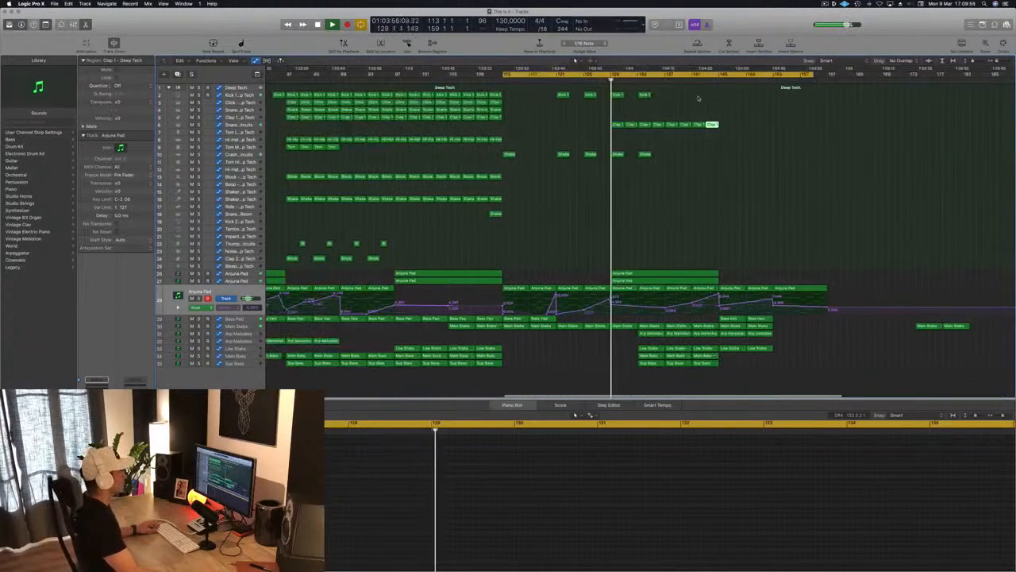
pyautogui.moveTo(677, 97)
pyautogui.mouseDown()
pyautogui.moveTo(620, 96)
pyautogui.moveTo(671, 95)
pyautogui.mouseUp()
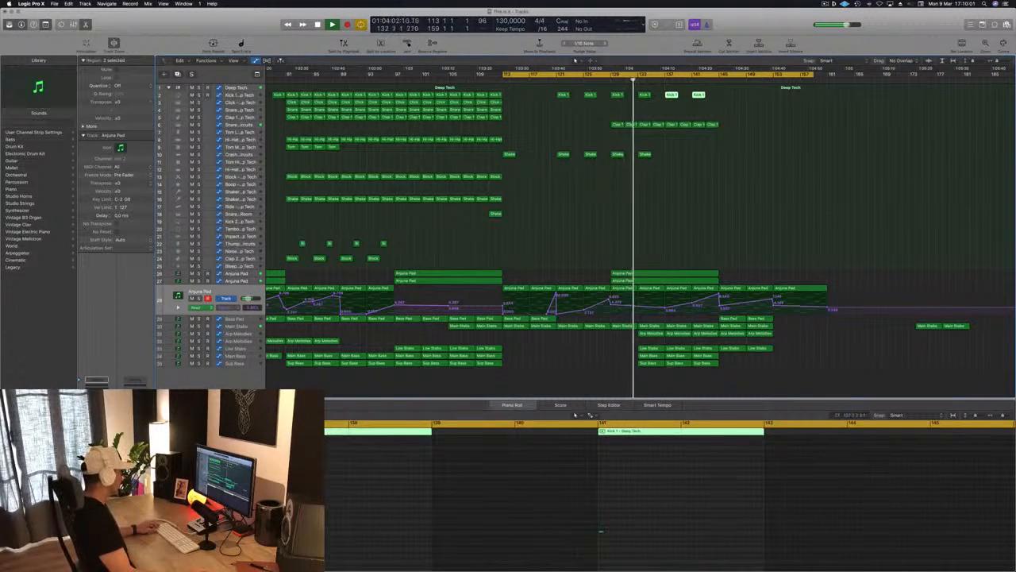
# Select the new kick regions and place an offset copy of the first kick note at bar 137
pyautogui.press('super+a')
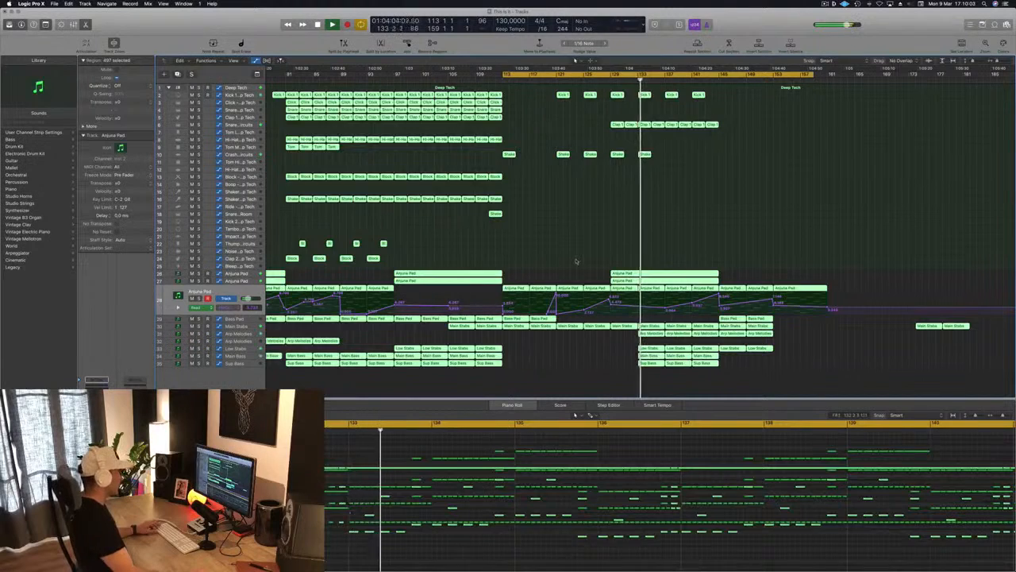
pyautogui.click(576, 262)
pyautogui.moveTo(675, 104); pyautogui.dragTo(716, 93)
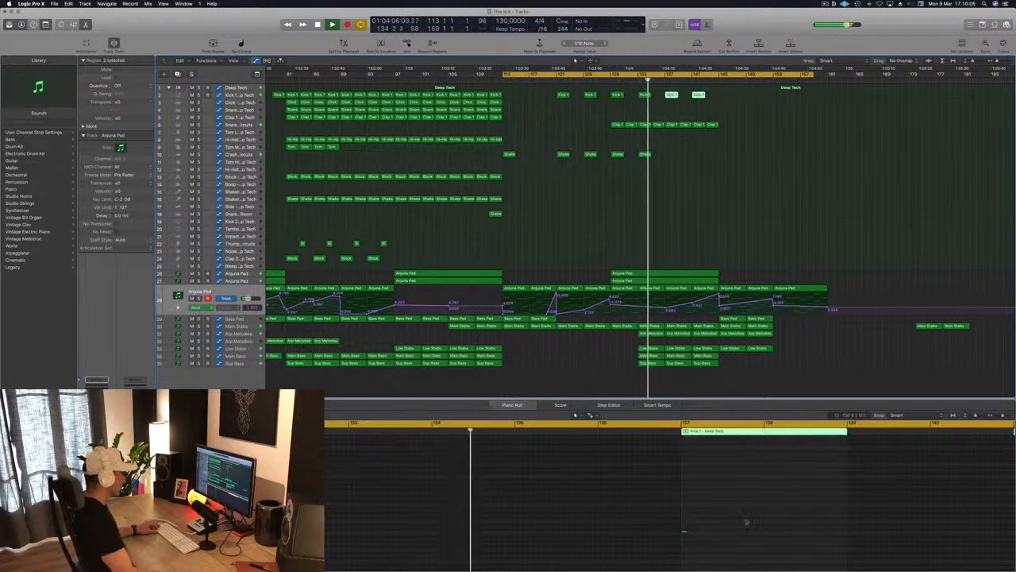
pyautogui.click(684, 532)
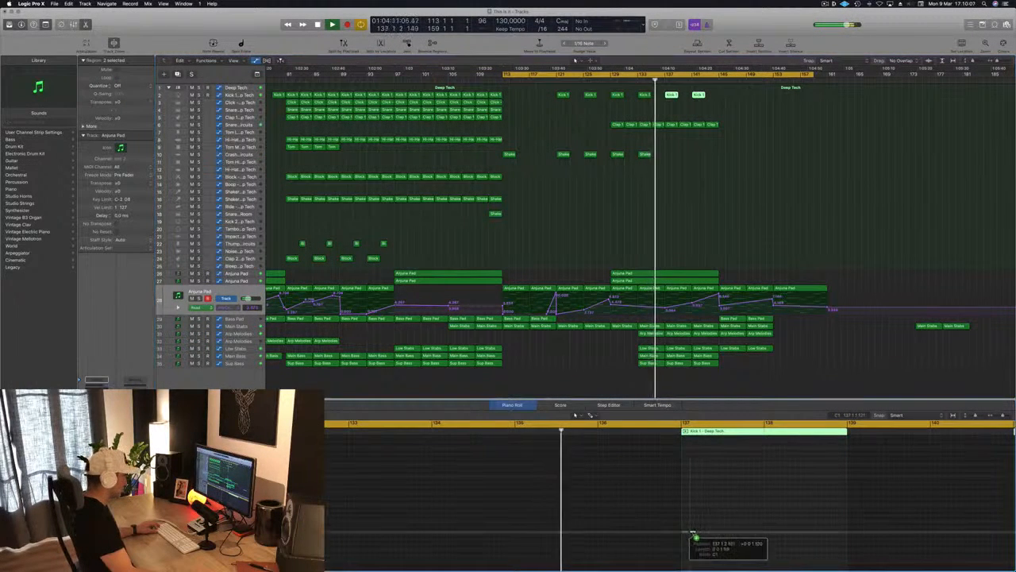
pyautogui.moveTo(695, 533); pyautogui.dragTo(695, 533)
pyautogui.press('super+Left')
pyautogui.press('super+Left')
pyautogui.press('super+Left')
pyautogui.press('super+Left')
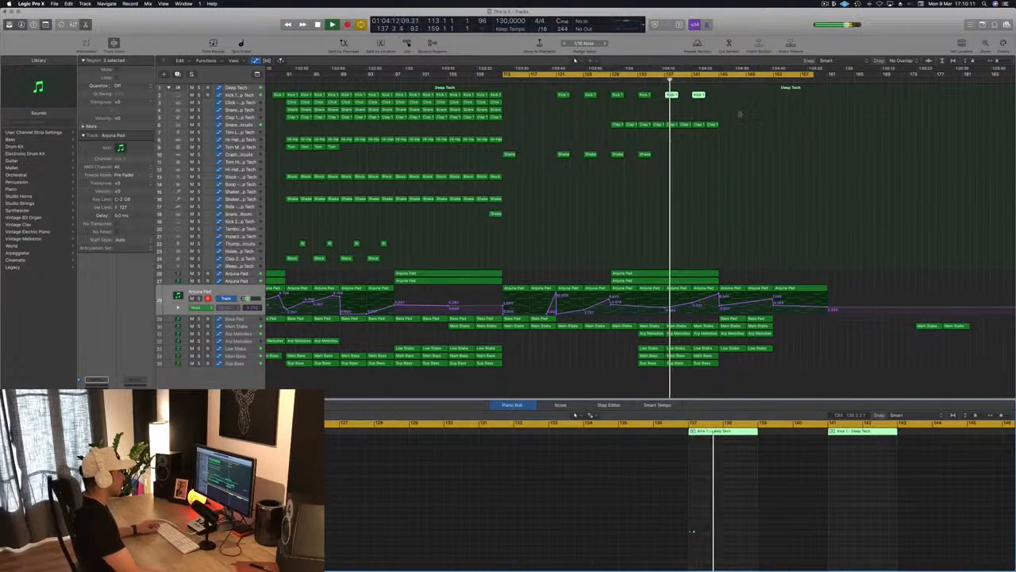
# Try a copy of the bar 141 kick region at bar 143, and delete that copy
pyautogui.moveTo(697, 95); pyautogui.dragTo(713, 98)
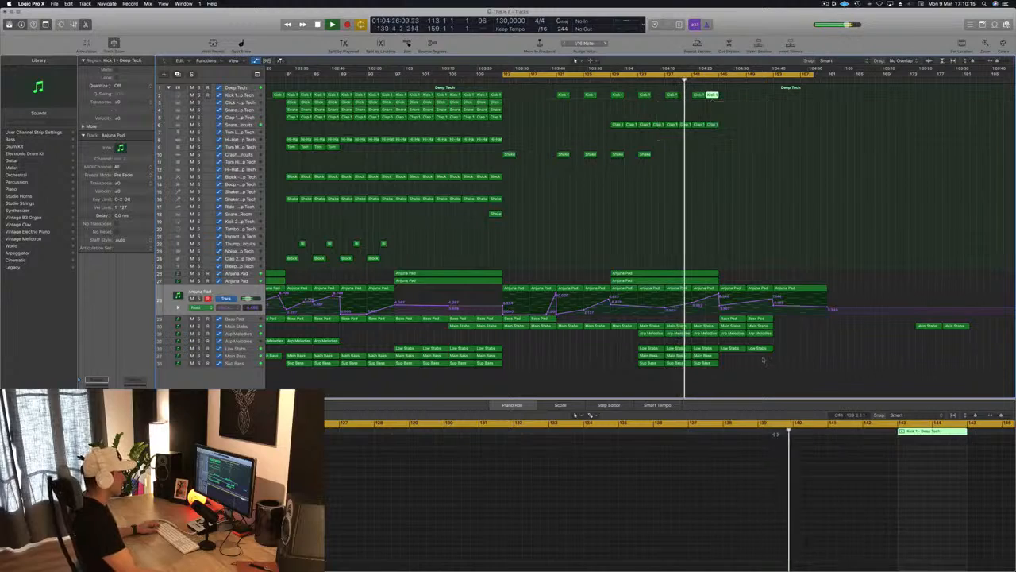
pyautogui.hscroll(-1, 736, 139)
pyautogui.hscroll(-3, 763, 99)
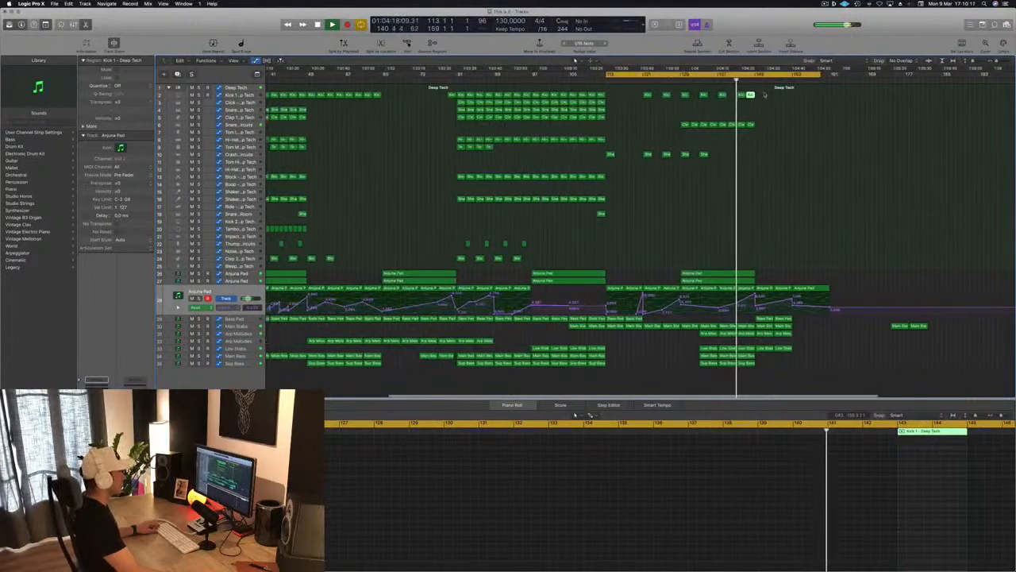
pyautogui.click(768, 95)
pyautogui.click(751, 95)
pyautogui.press('Delete')
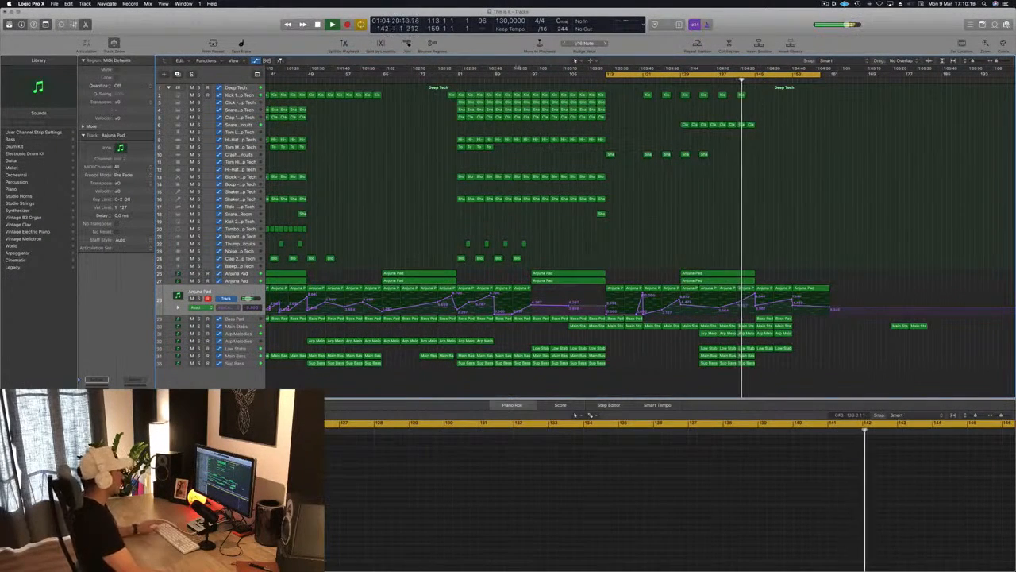
# Copy the kick fill region just before bar 81 to bar 143 and replay from about bar 141
pyautogui.click(451, 95)
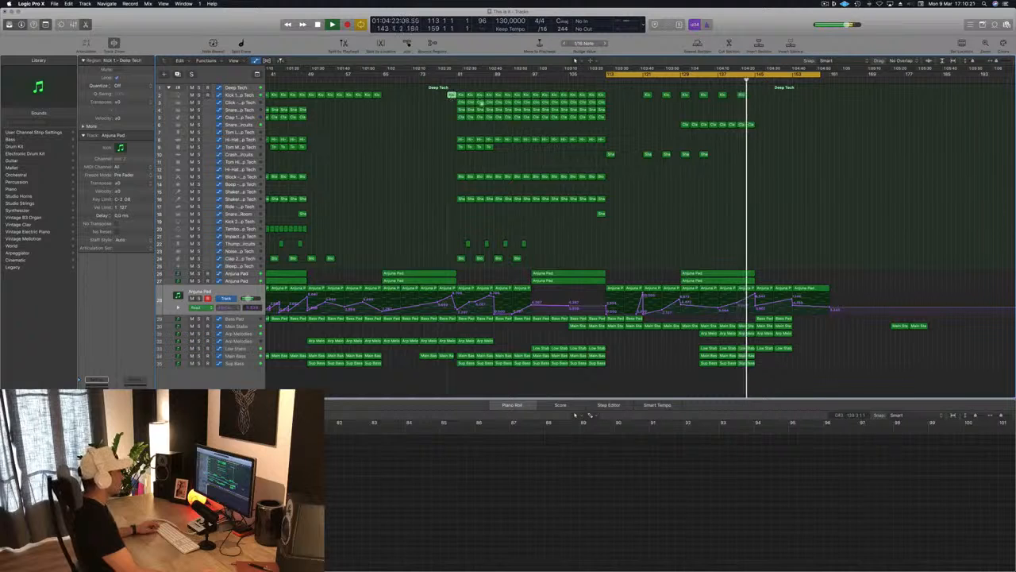
pyautogui.moveTo(451, 96); pyautogui.dragTo(750, 96)
pyautogui.click(736, 82)
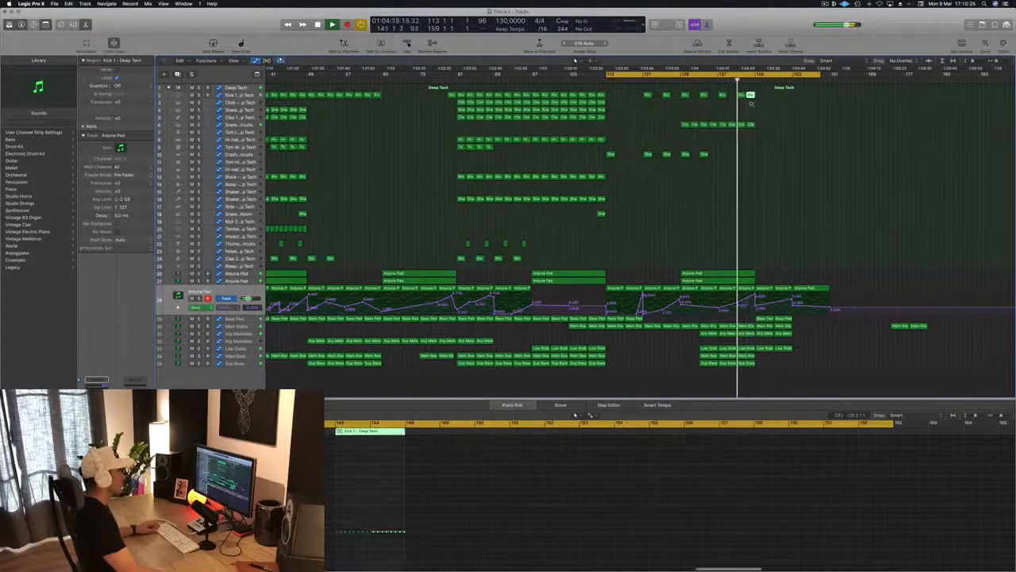
pyautogui.press('super+Left')
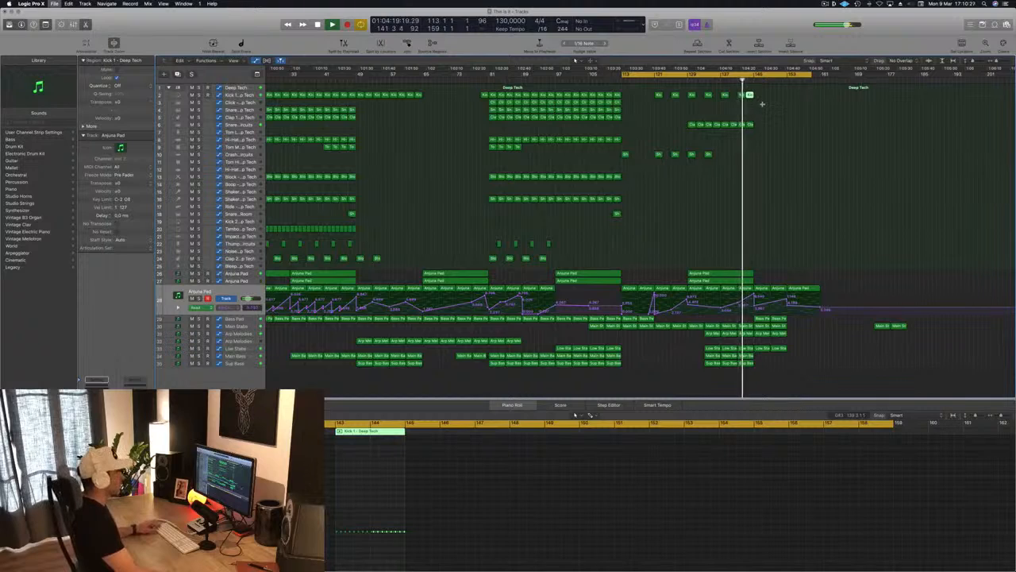
# Delete the kick region at bar 141, directly before the copied kick fill
pyautogui.press('super+Right')
pyautogui.click(734, 98)
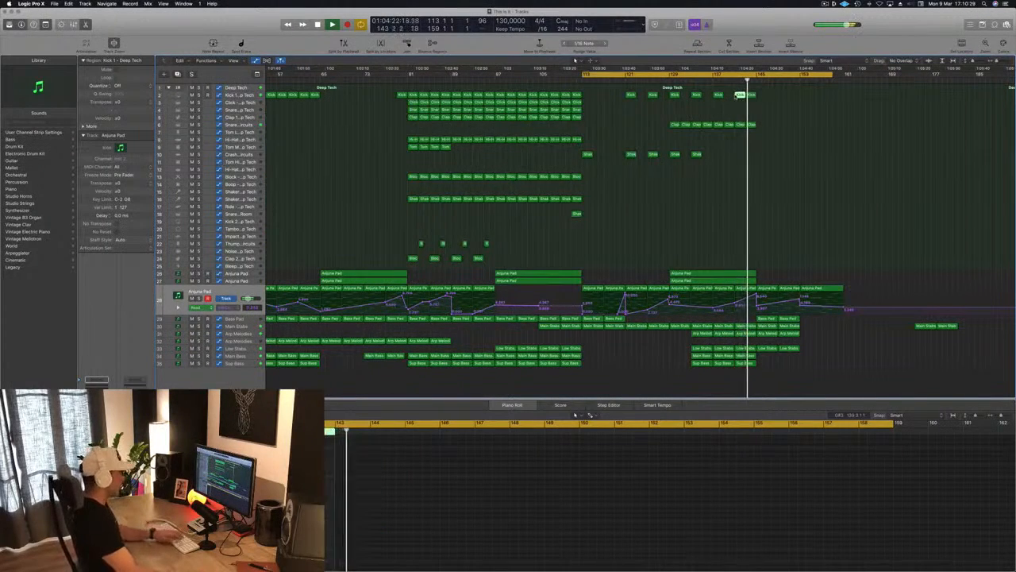
pyautogui.hscroll(-3, 737, 104)
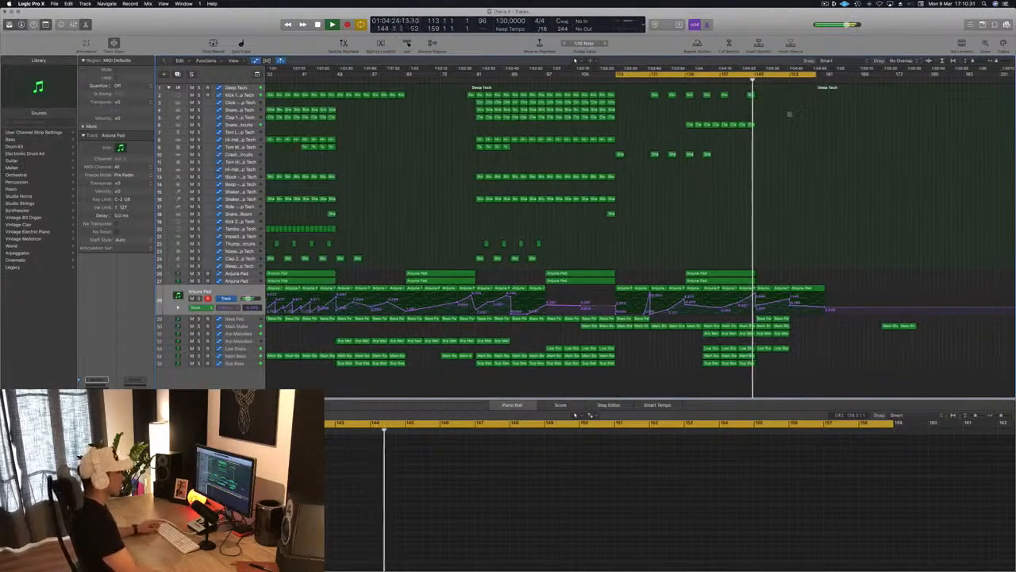
# Copy the last four kick regions before bar 113 to bar 150
pyautogui.hscroll(7, 790, 115)
pyautogui.press('super+Left')
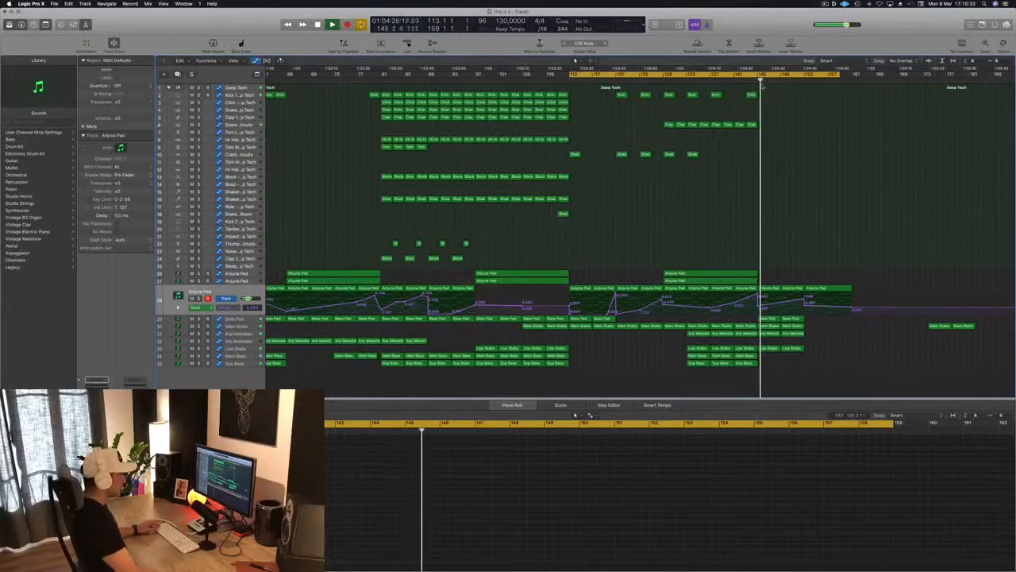
pyautogui.press('super+Left')
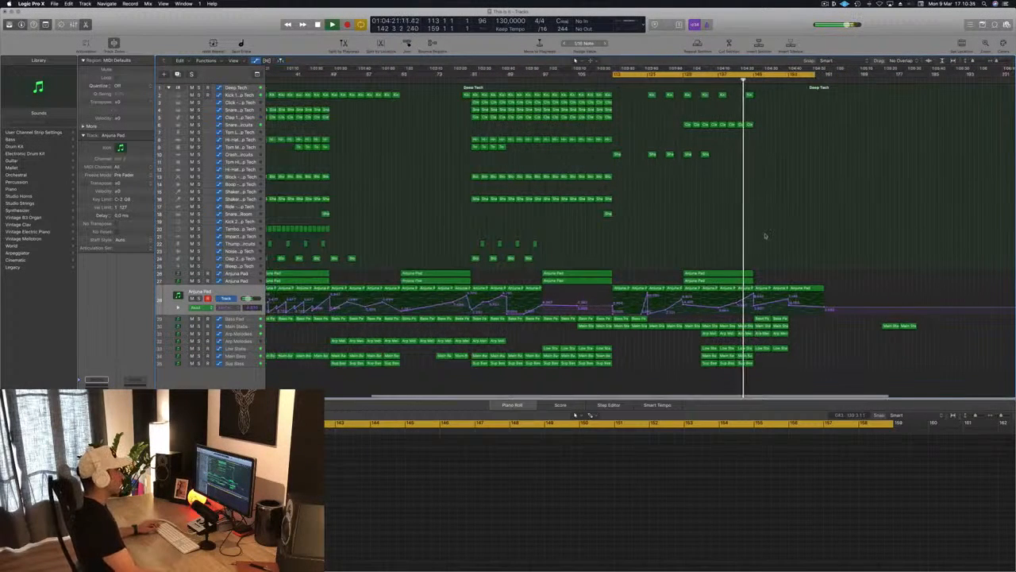
pyautogui.hscroll(-2, 811, 250)
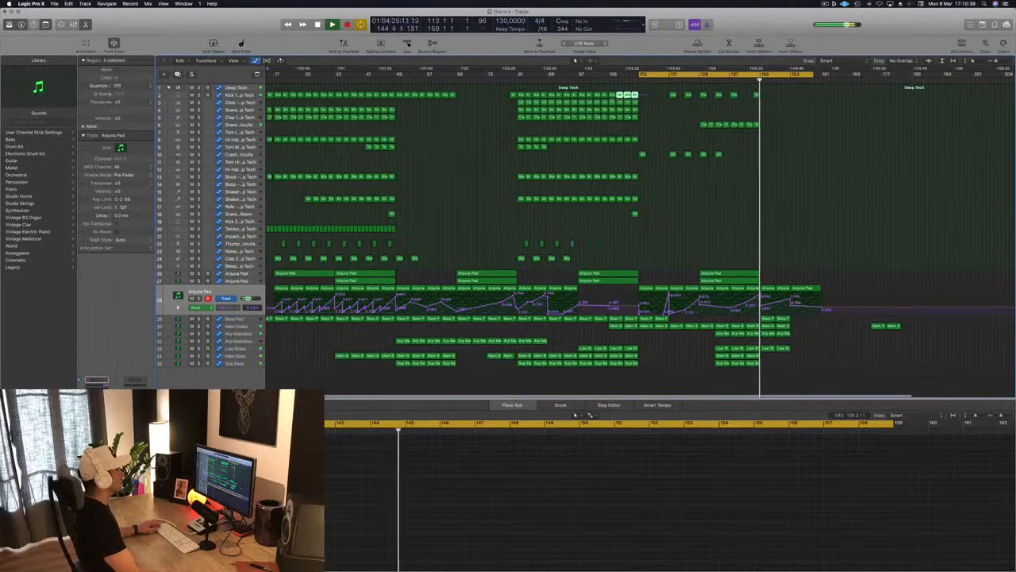
pyautogui.moveTo(618, 97); pyautogui.dragTo(782, 101)
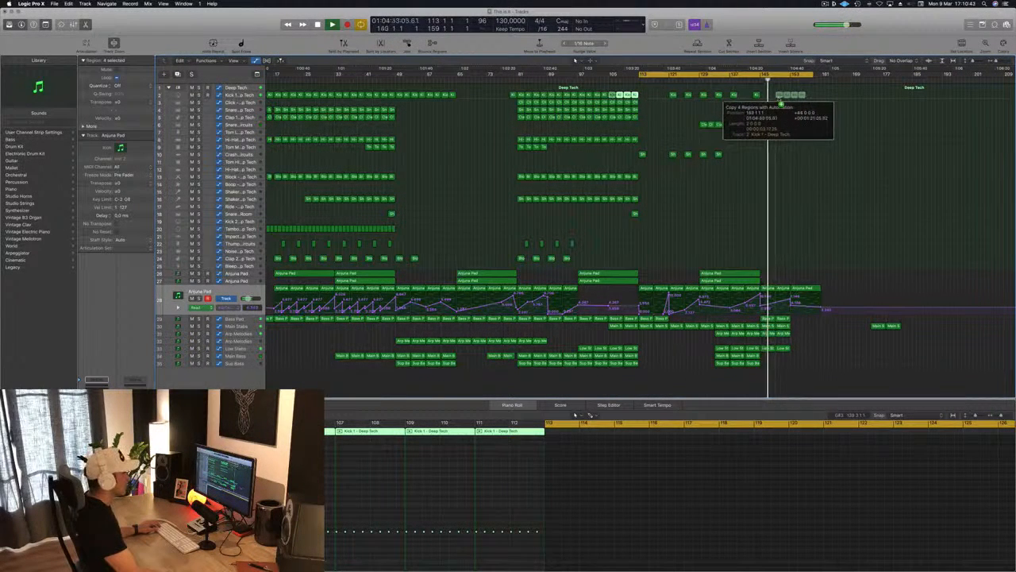
pyautogui.keyDown('alt'); pyautogui.moveTo(782, 101); pyautogui.dragTo(783, 102); pyautogui.keyUp('alt')
pyautogui.hscroll(5, 823, 112)
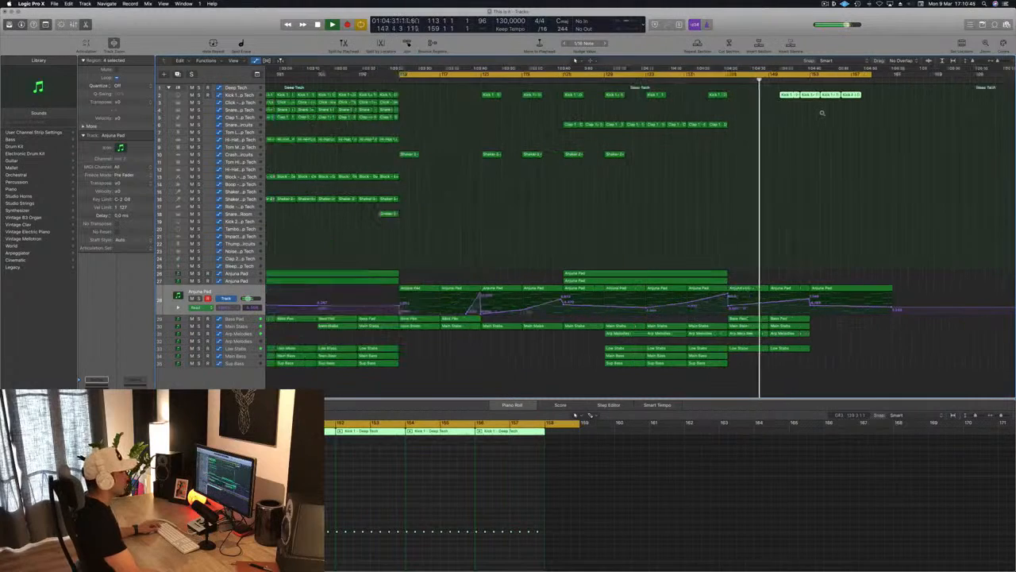
# Move the four copied kick regions one bar earlier to bar 149, replay the passage and deselect them
pyautogui.press('super+Left')
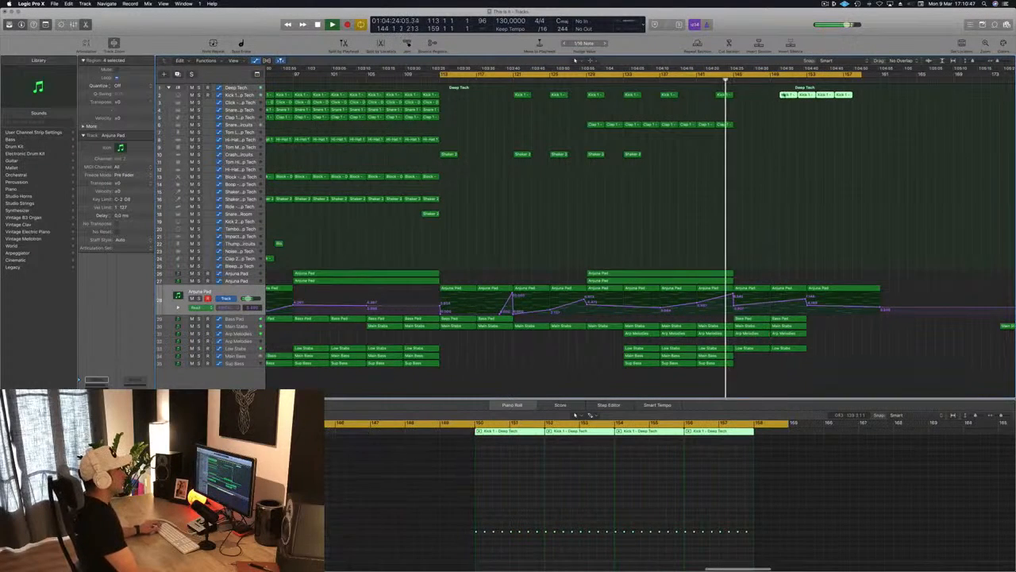
pyautogui.moveTo(788, 94); pyautogui.dragTo(778, 96)
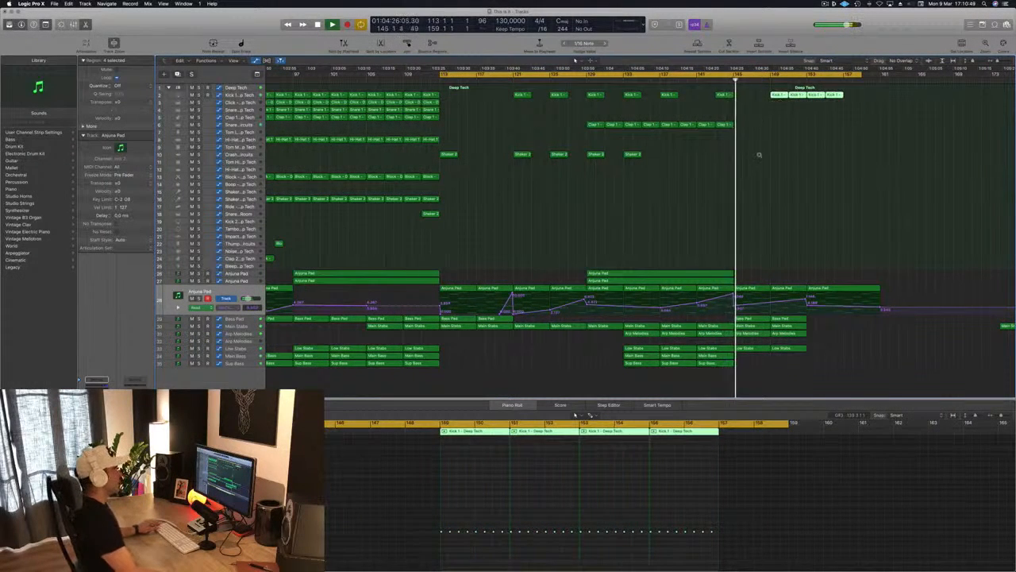
pyautogui.press('super+Left')
pyautogui.press('super+Left')
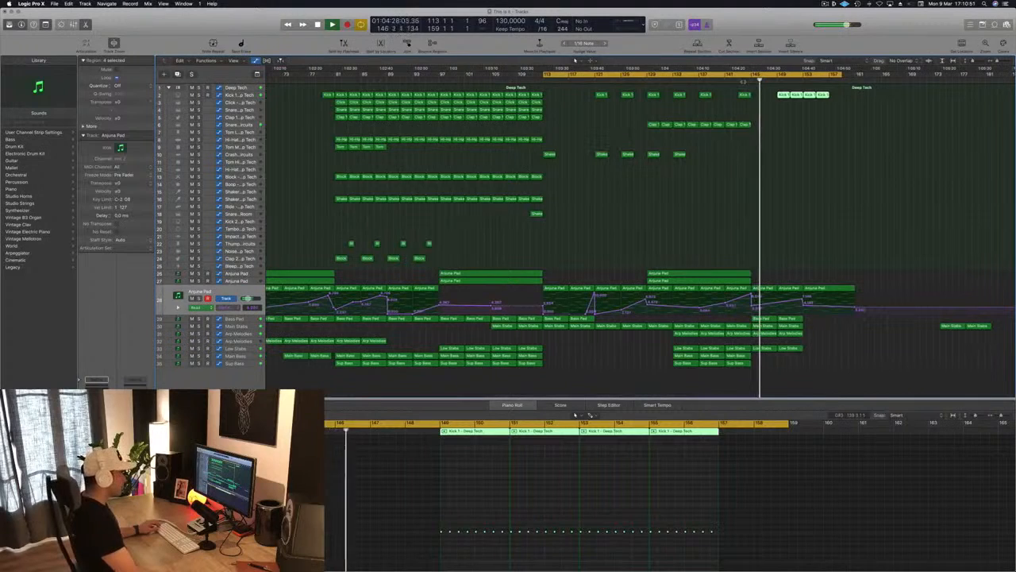
pyautogui.click(744, 249)
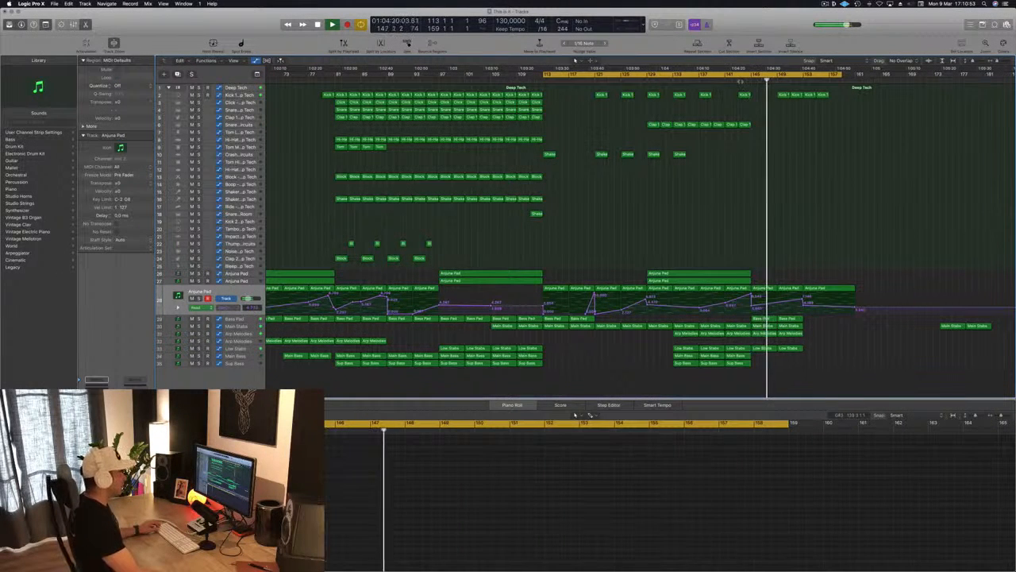
# Delete the two Arp Melodies regions between bars 145 and 153
pyautogui.click(764, 332)
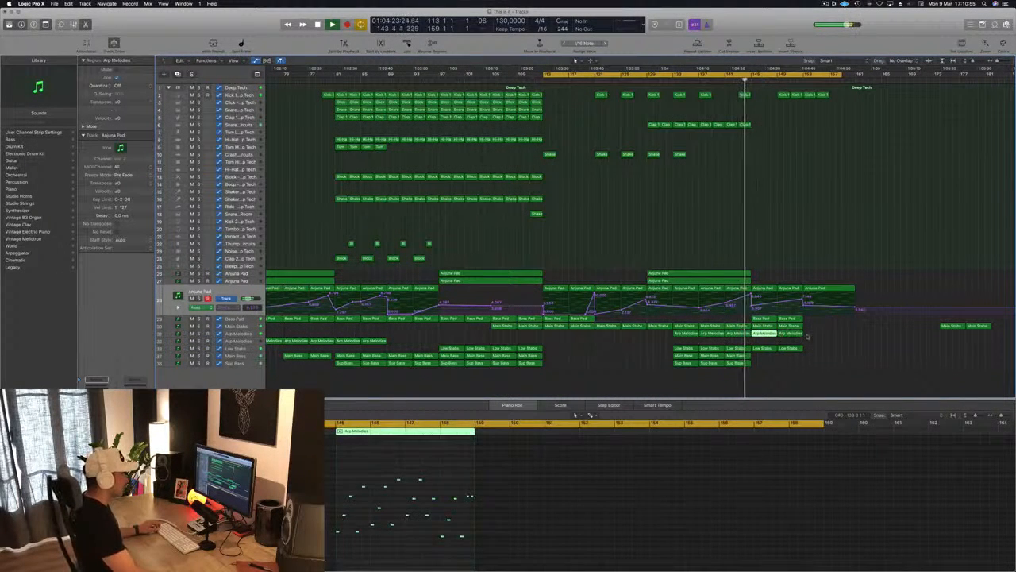
pyautogui.moveTo(807, 336); pyautogui.dragTo(773, 332)
pyautogui.press('Delete')
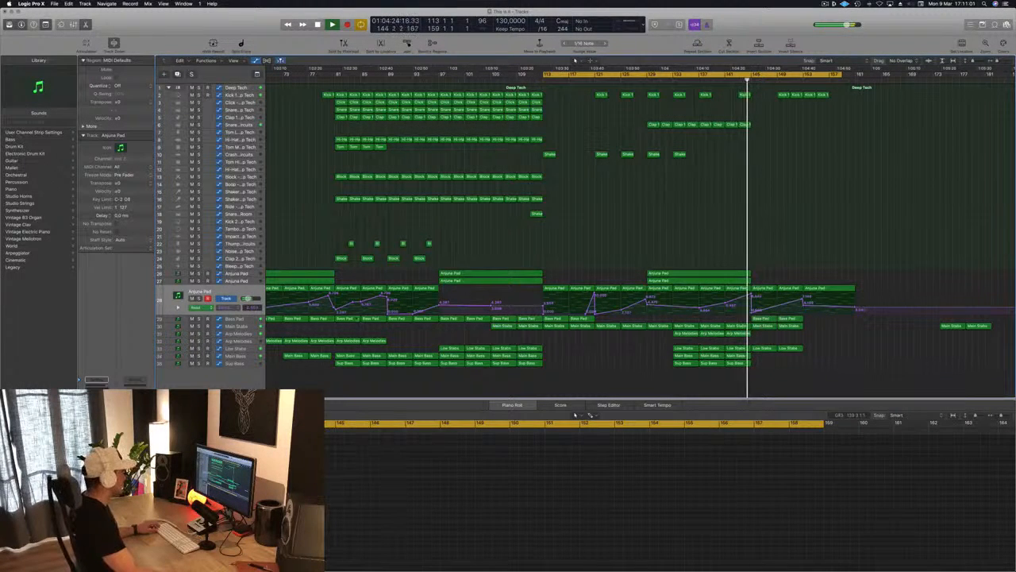
# Select the Main Stabs track and delete its region at bar 145
pyautogui.click(239, 326)
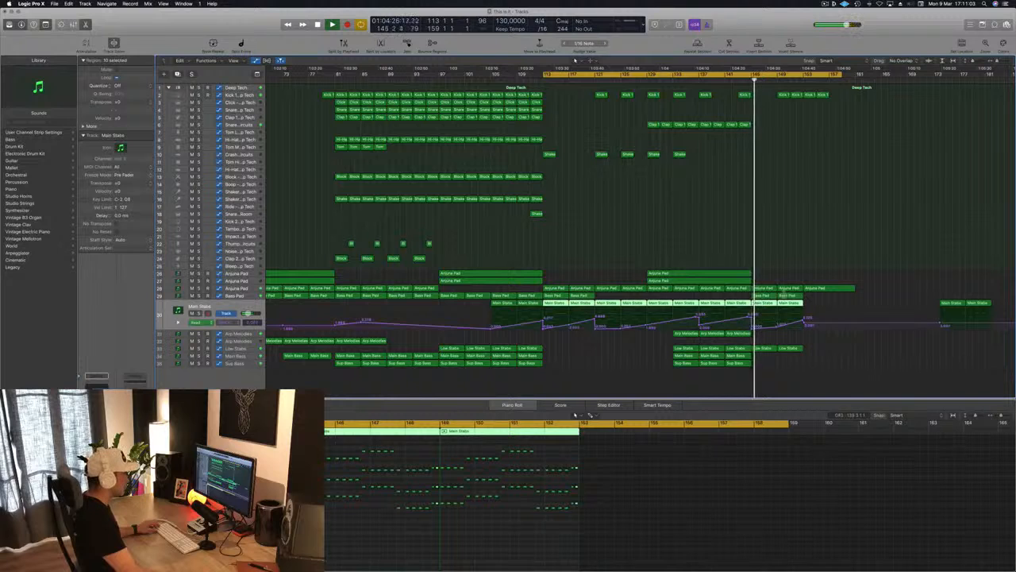
pyautogui.click(816, 302)
pyautogui.click(764, 303)
pyautogui.press('Delete')
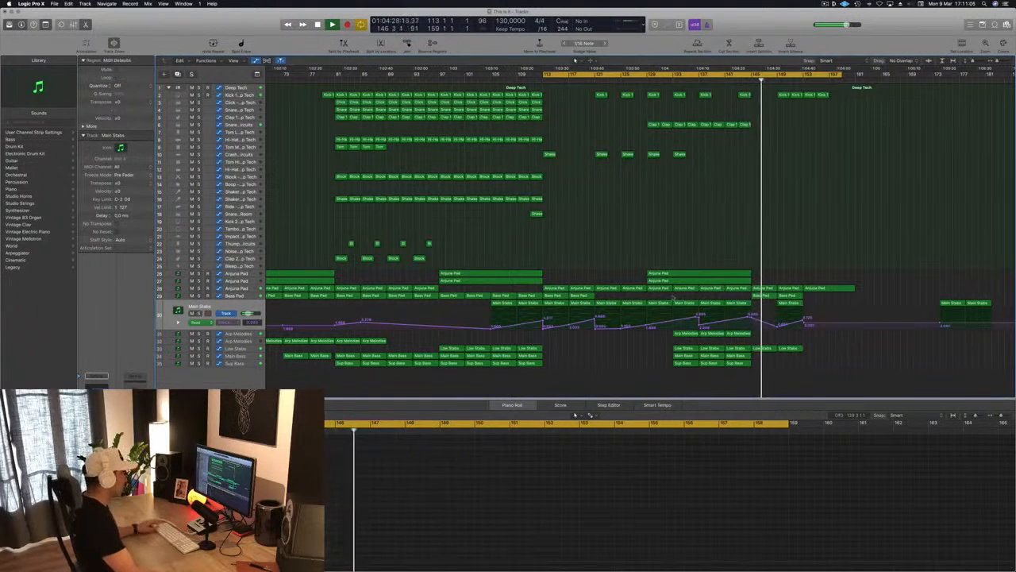
# Draw Bass Pad automation that drops sharply at bar 145 and rises again towards bar 149
pyautogui.click(235, 296)
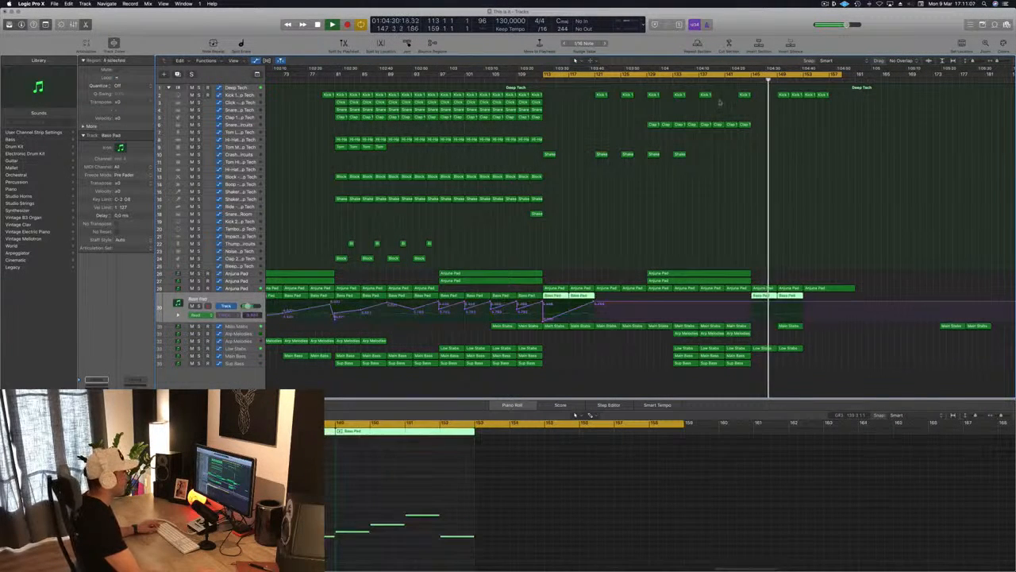
pyautogui.click(743, 80)
pyautogui.click(778, 303)
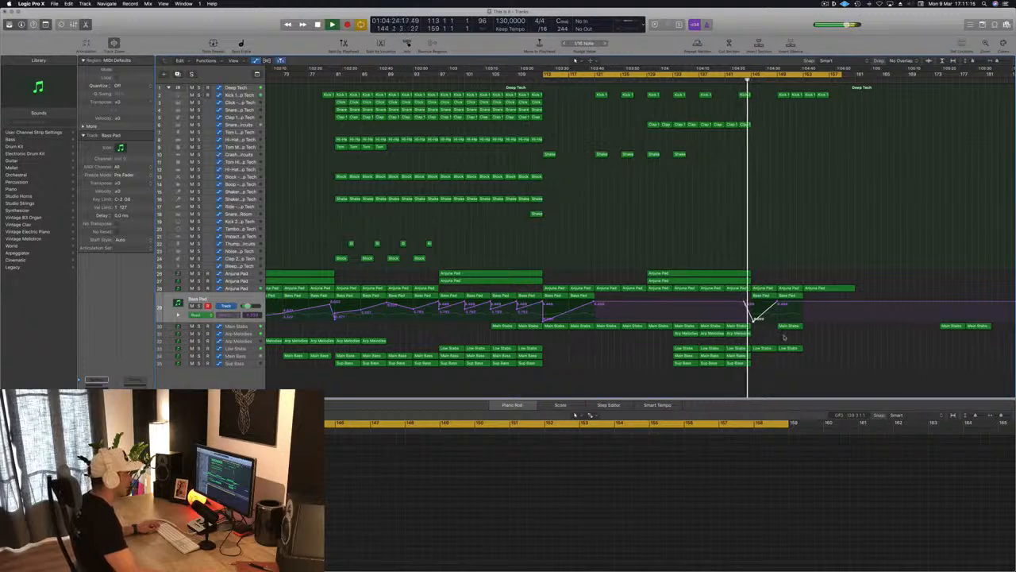
# Delete the Low Stabs region at bar 145 and play the passage through to about bar 150
pyautogui.click(765, 349)
pyautogui.press('Delete')
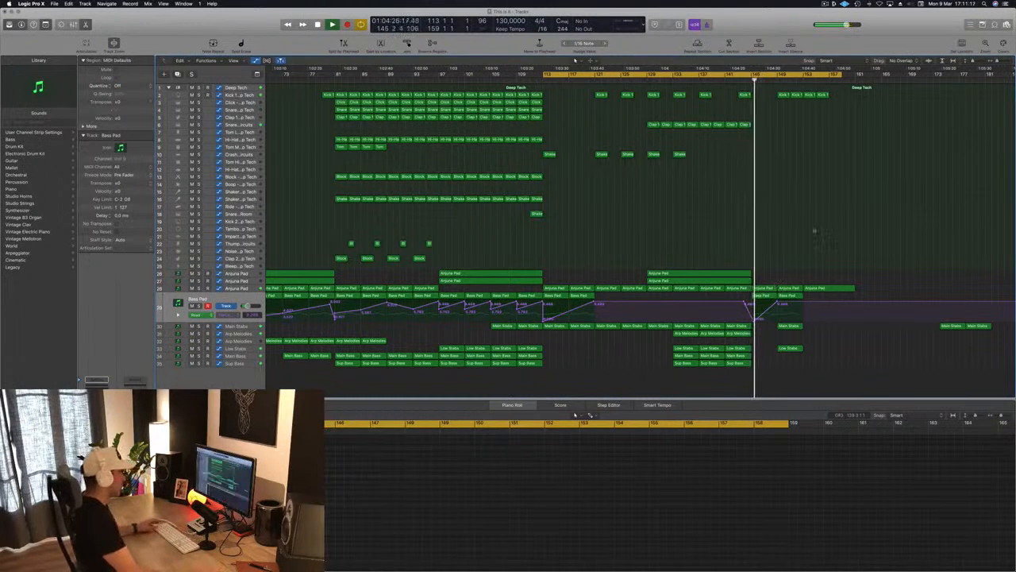
pyautogui.press('super+Left')
pyautogui.press('super+Left')
pyautogui.press('super+Left')
pyautogui.press('super+Left')
pyautogui.press('super+Left')
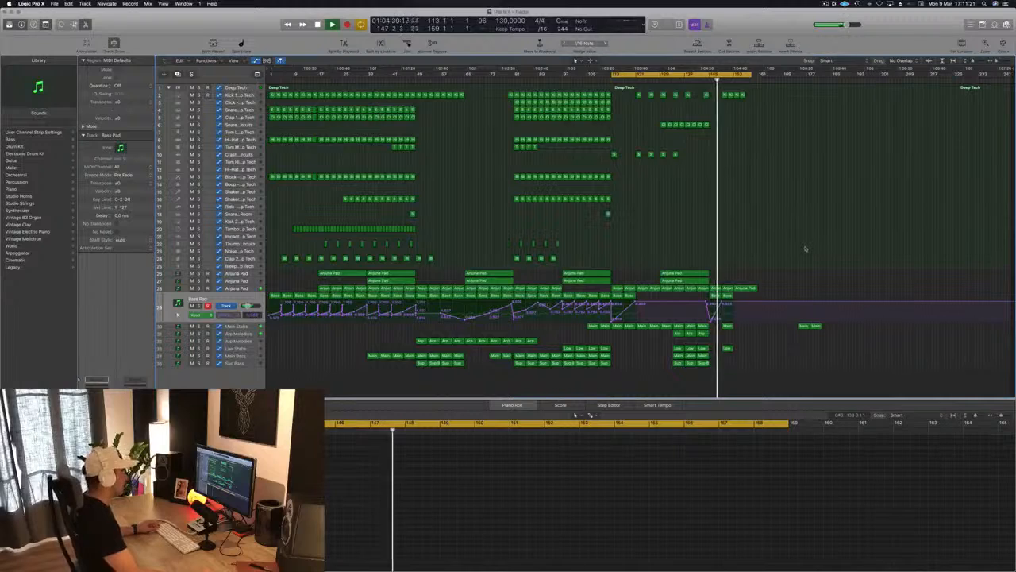
pyautogui.press('super+Right')
pyautogui.press('super+Right')
pyautogui.press('super+Right')
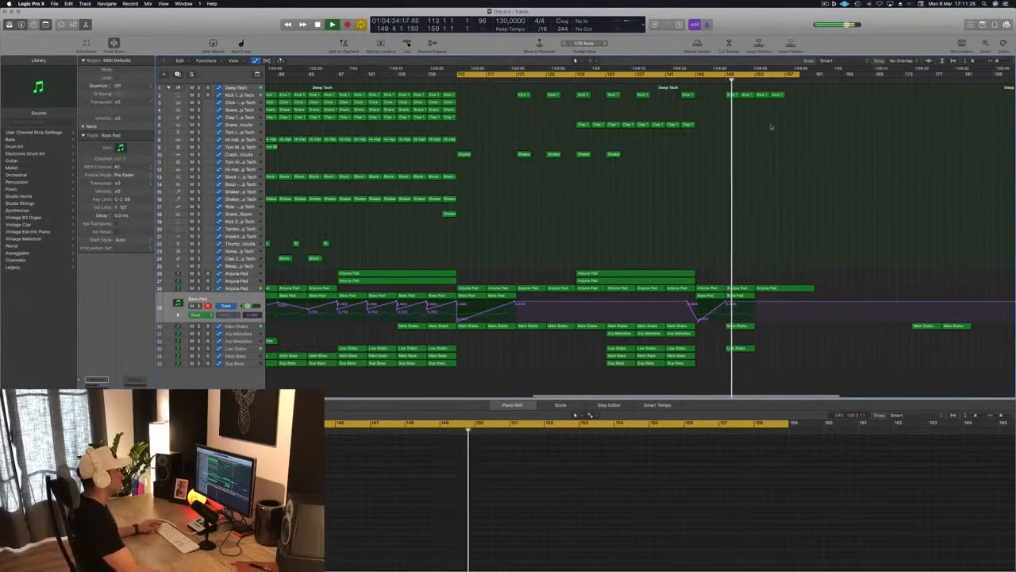
pyautogui.scroll(-3, 767, 146)
pyautogui.press('space')
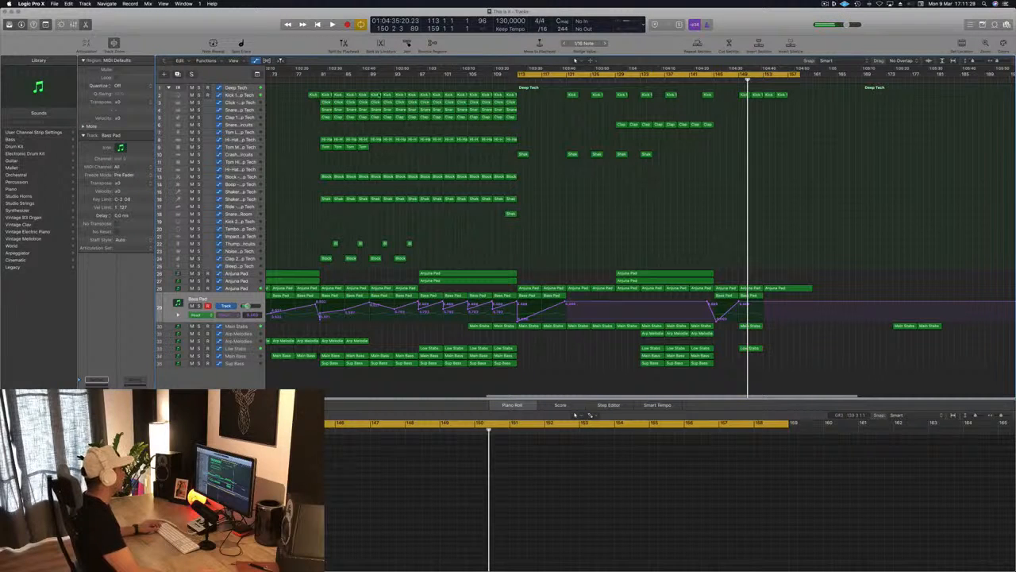
# Copy all the drum and percussion regions from bars 81–97, without the pads, to bar 149
pyautogui.moveTo(322, 87); pyautogui.dragTo(420, 295)
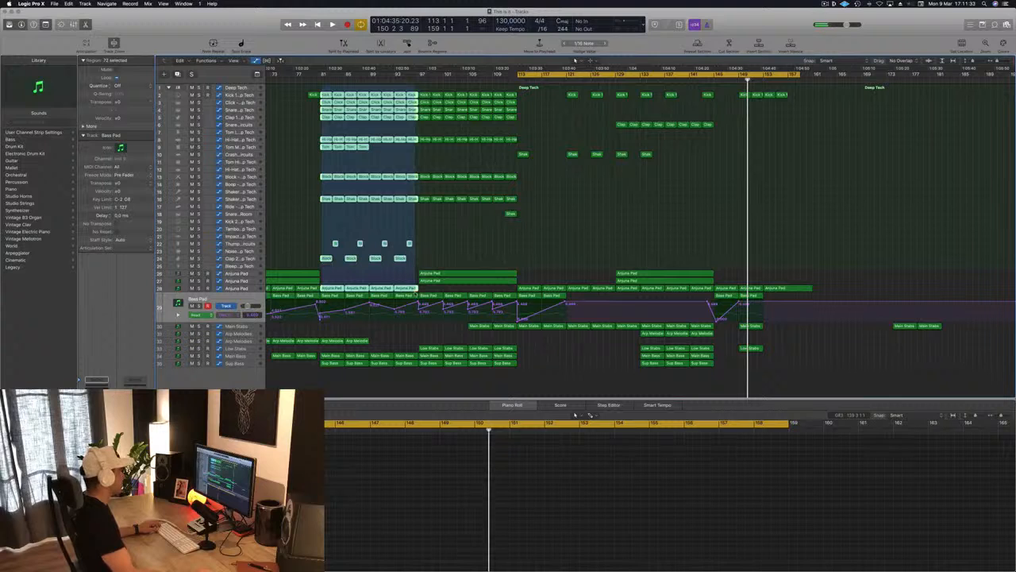
pyautogui.moveTo(414, 299); pyautogui.dragTo(414, 268)
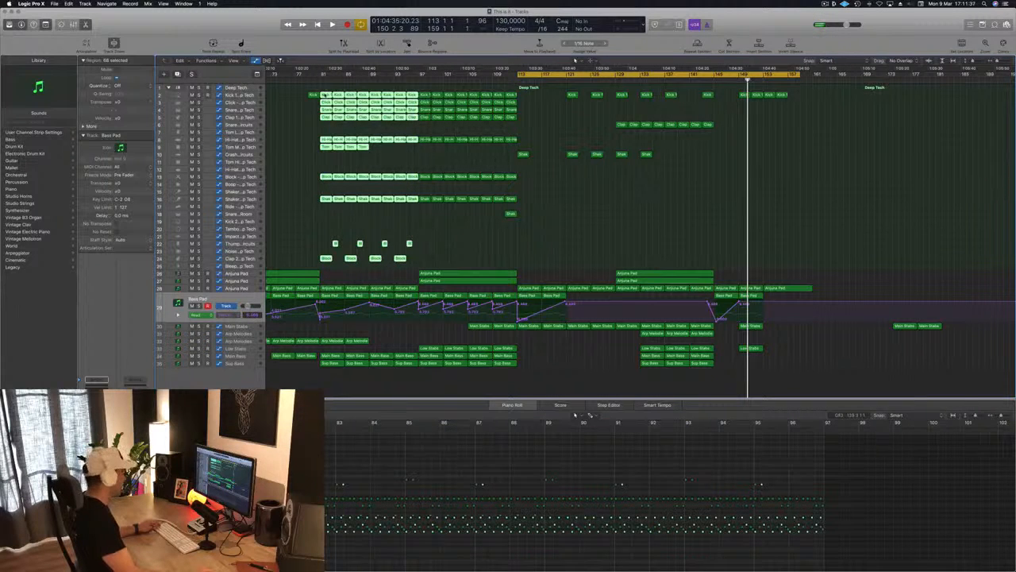
pyautogui.moveTo(459, 103); pyautogui.dragTo(751, 97)
# Play the transition from about bar 144 into the copied drums, and stop with the playhead back at bar 148
pyautogui.click(731, 80)
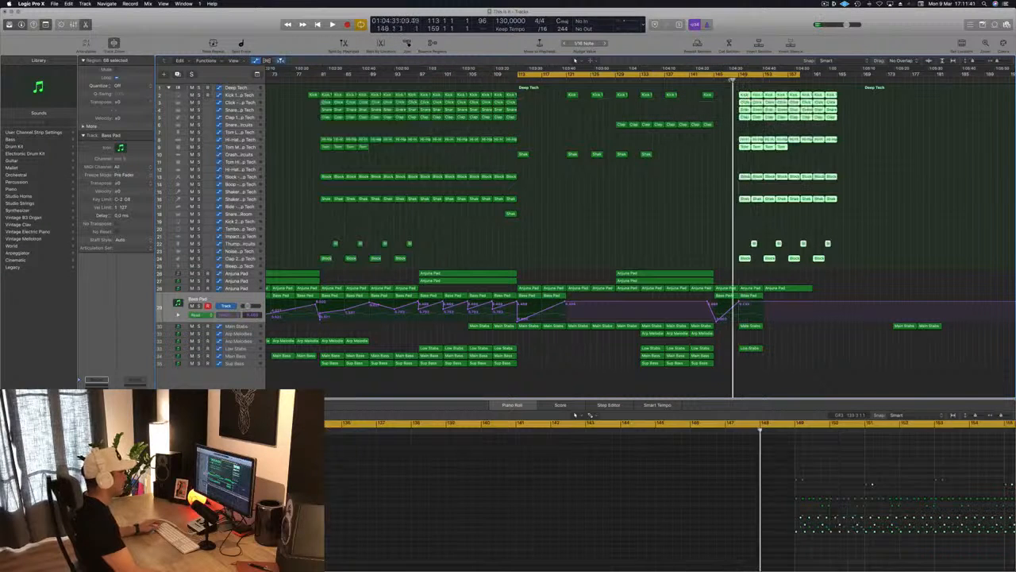
pyautogui.press('space')
pyautogui.click(710, 79)
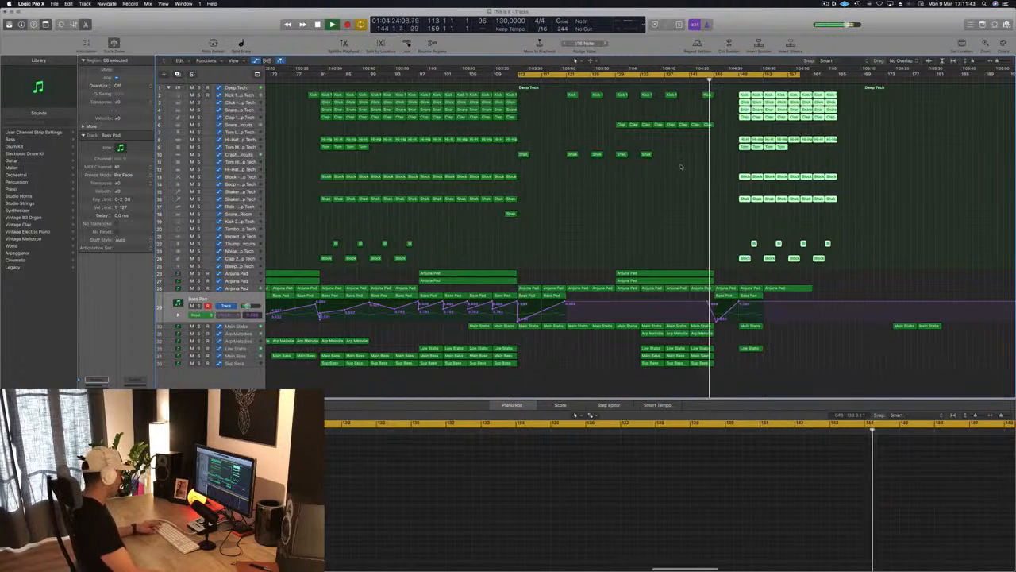
pyautogui.press('super+Left')
pyautogui.press('super+Left')
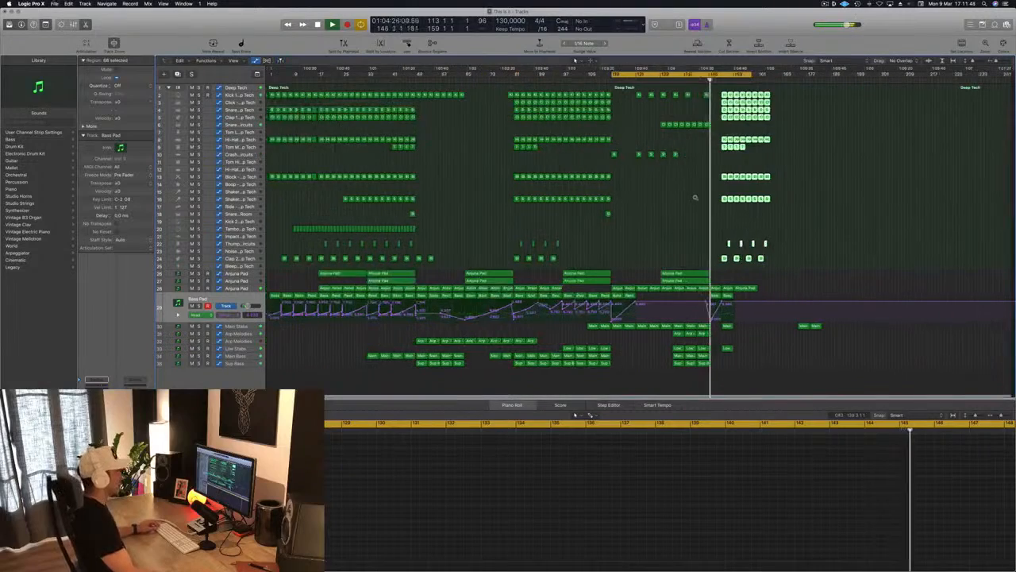
pyautogui.scroll(7, 695, 197)
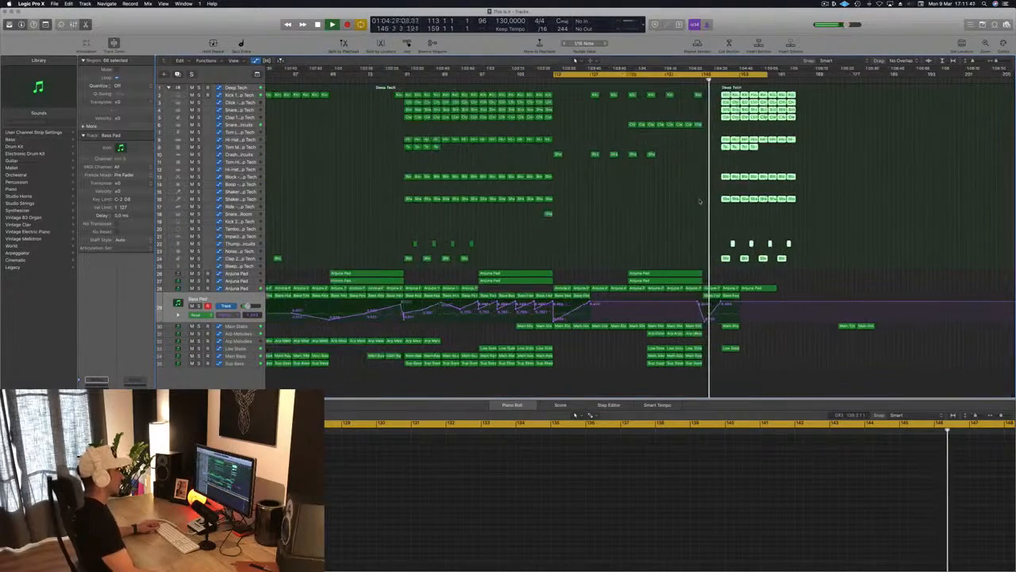
pyautogui.scroll(-8, 699, 200)
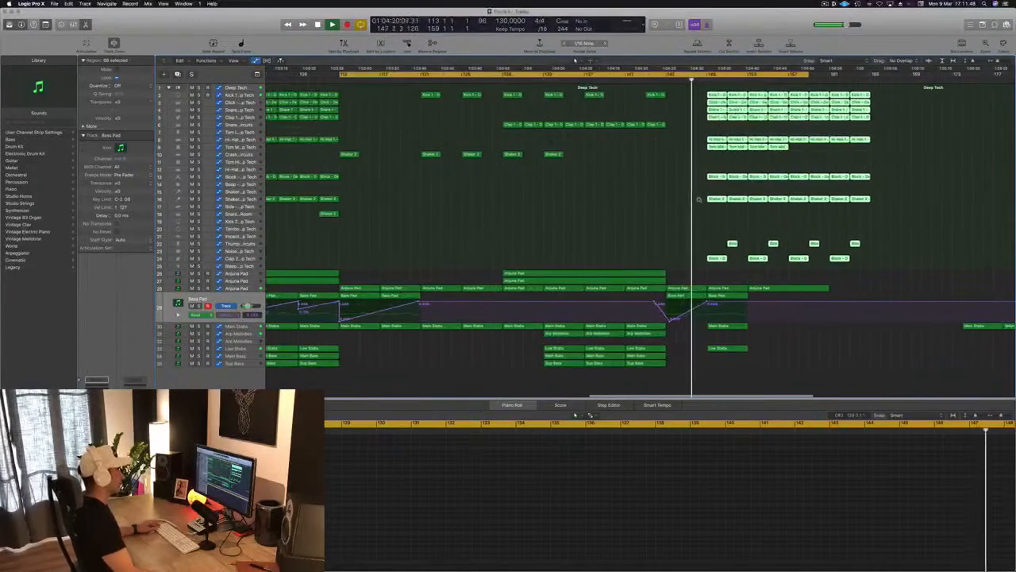
pyautogui.scroll(-1, 700, 201)
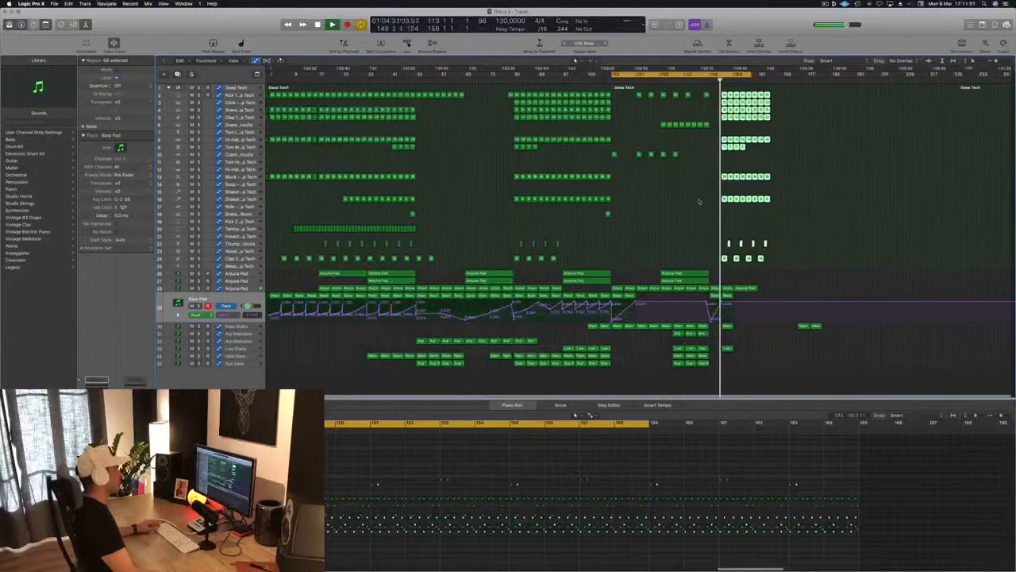
pyautogui.scroll(5, 699, 202)
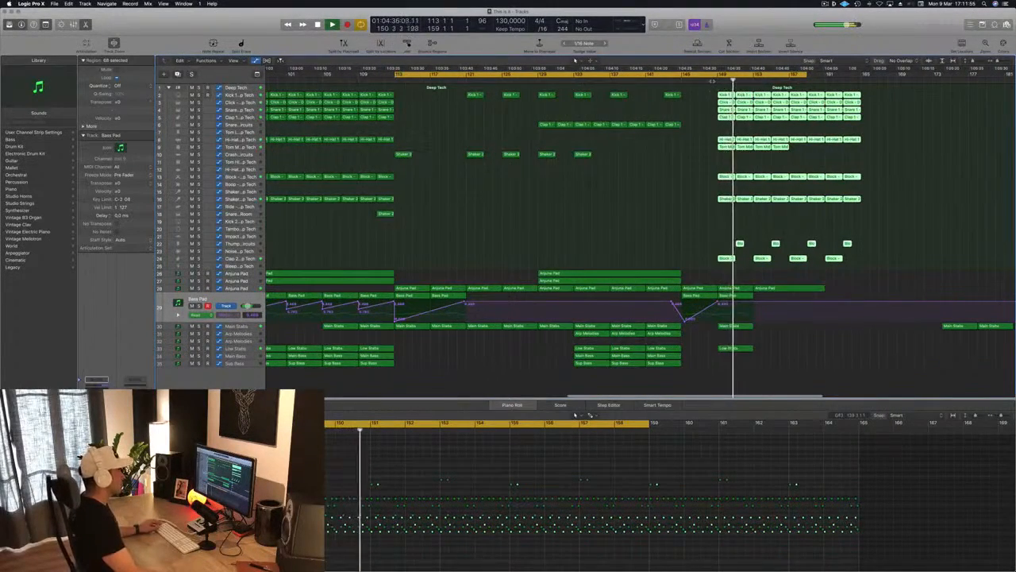
pyautogui.click(707, 78)
pyautogui.press('space')
pyautogui.scroll(-2, 645, 283)
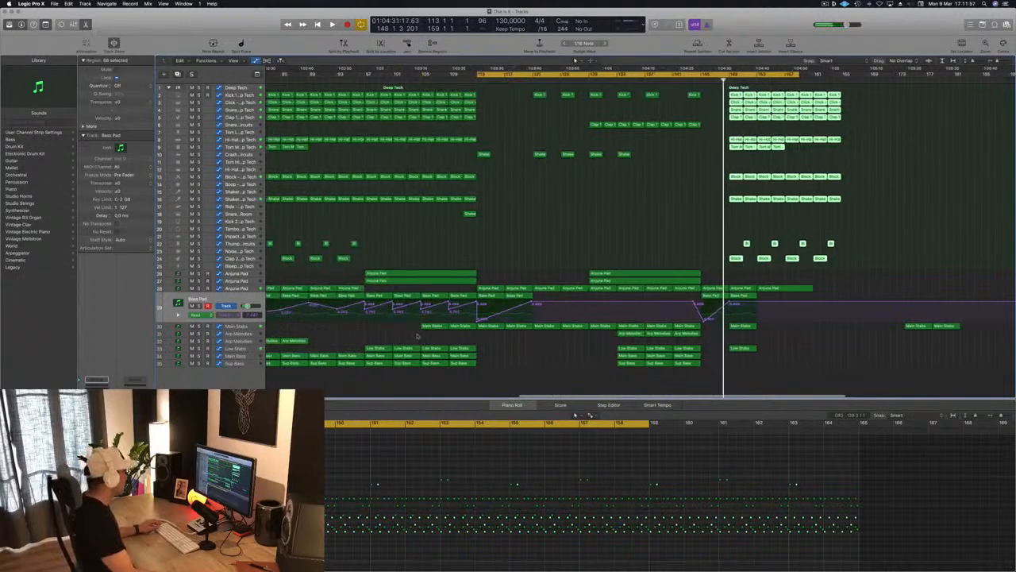
# Raise the Main Stabs automation at bar 149 so it starts high and falls towards bar 153
pyautogui.press('Down')
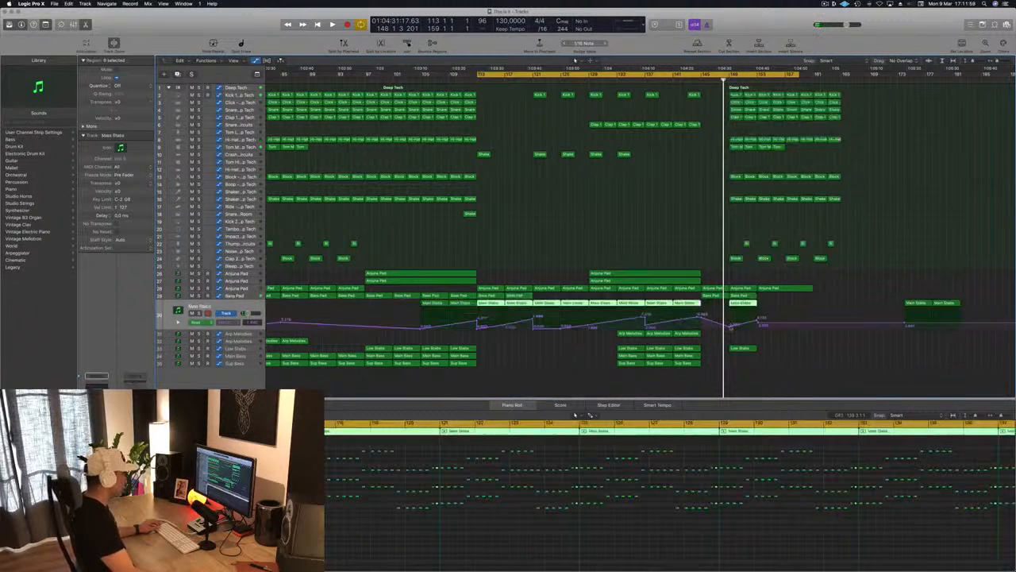
pyautogui.click(731, 327)
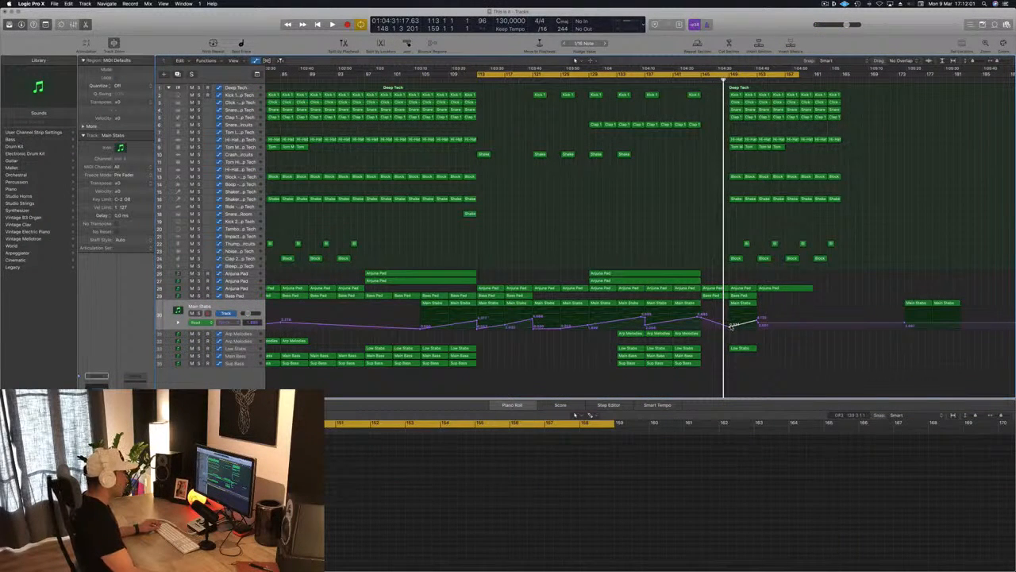
pyautogui.moveTo(732, 327); pyautogui.dragTo(731, 309)
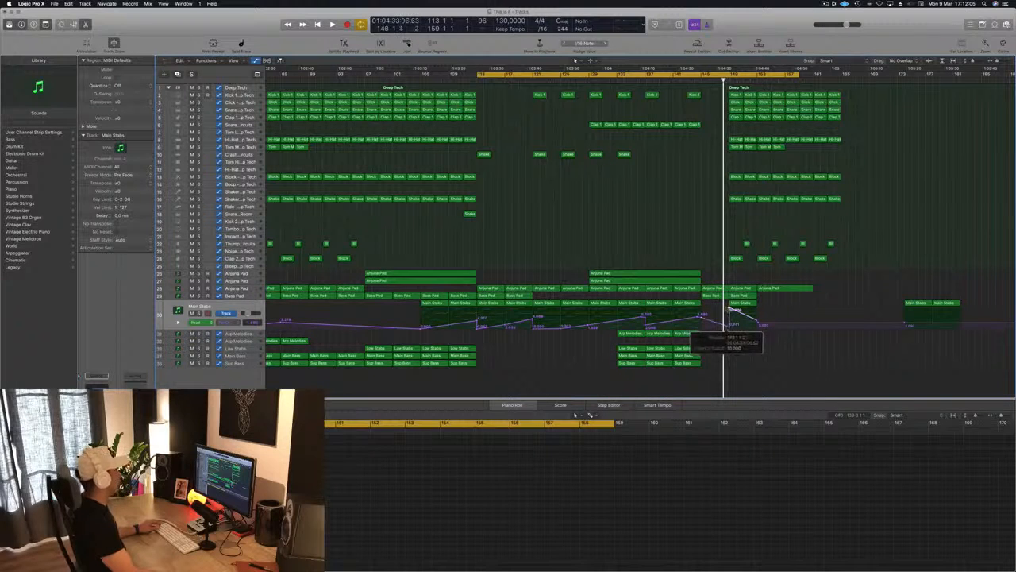
# Start playback and set the cycle range from bar 149 to bar 165, over the copied drum section
pyautogui.press('space')
pyautogui.click(731, 75)
pyautogui.moveTo(731, 74); pyautogui.dragTo(841, 79)
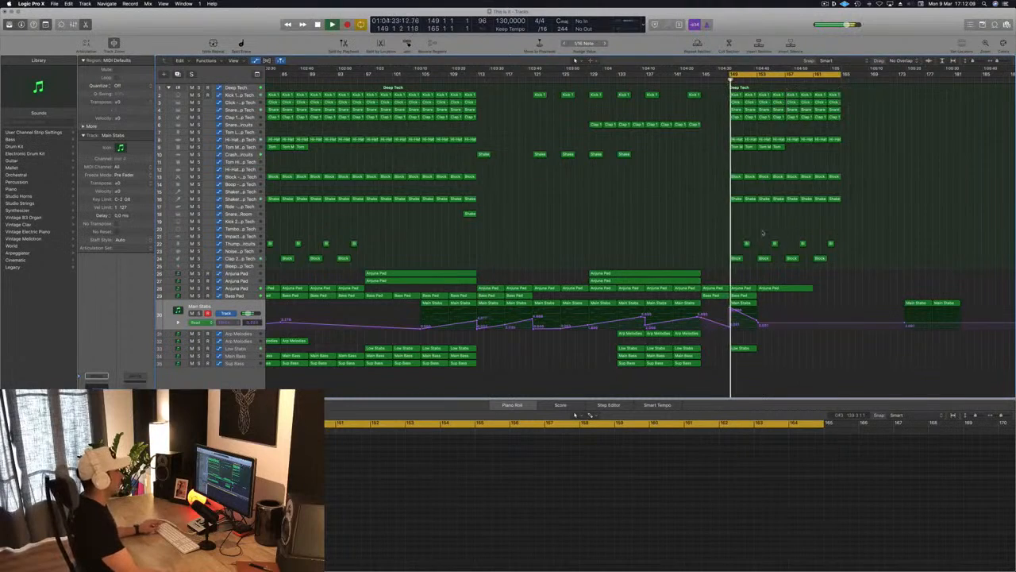
# Adjust the Bass Pad's filter cutoff automation so its rising ramp peaks right at bar 149
pyautogui.scroll(-3, 720, 273)
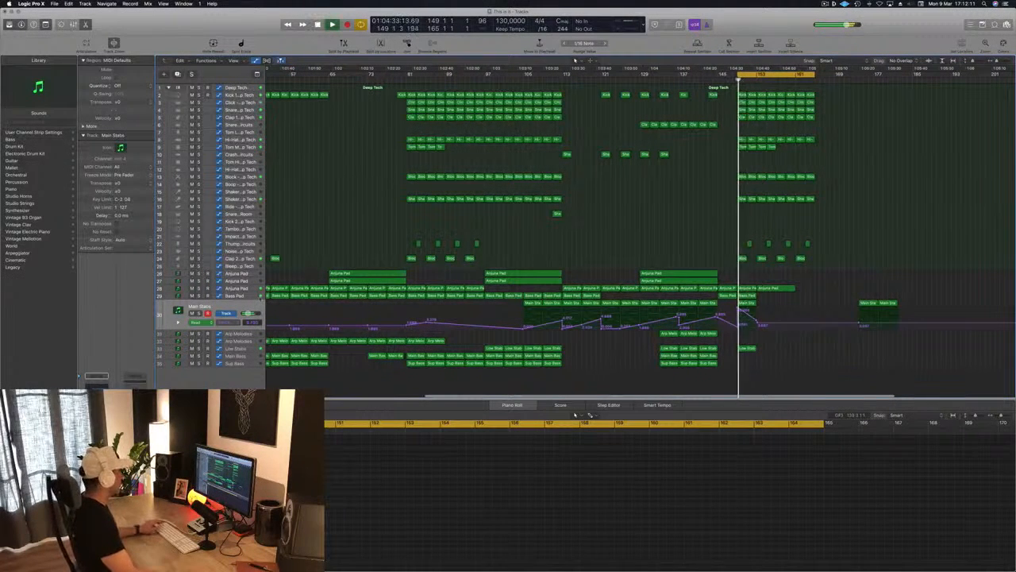
pyautogui.click(247, 297)
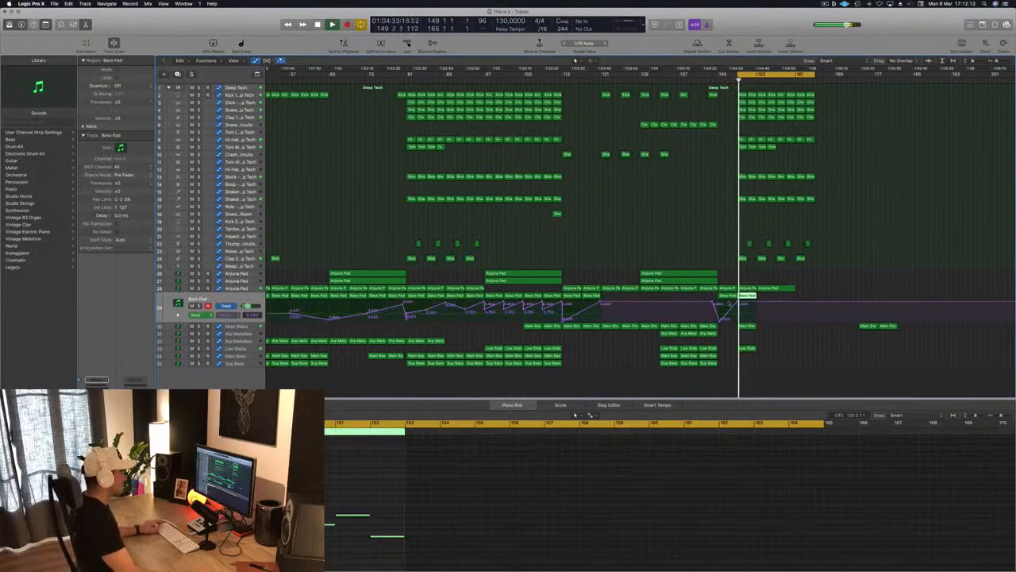
pyautogui.moveTo(741, 300); pyautogui.dragTo(740, 304)
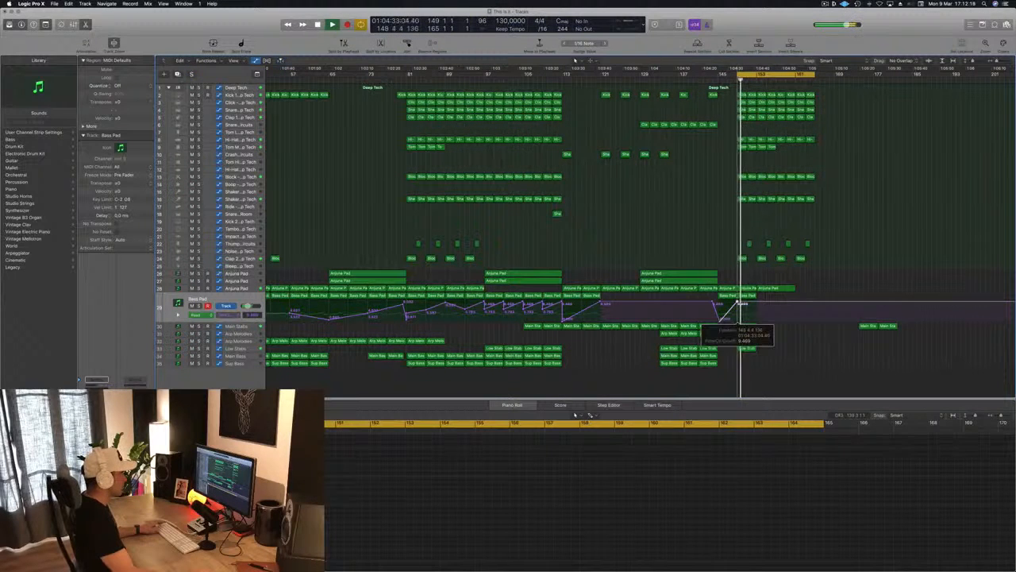
# Raise the Anjuna Pad automation at bar 149 so it starts high and falls towards bar 153, and stop playback
pyautogui.click(247, 287)
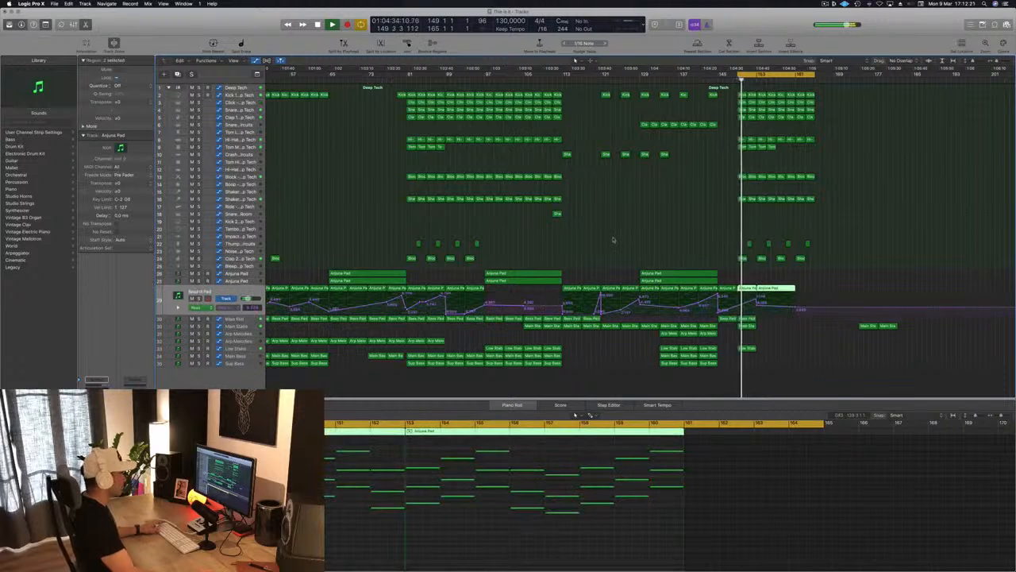
pyautogui.click(739, 308)
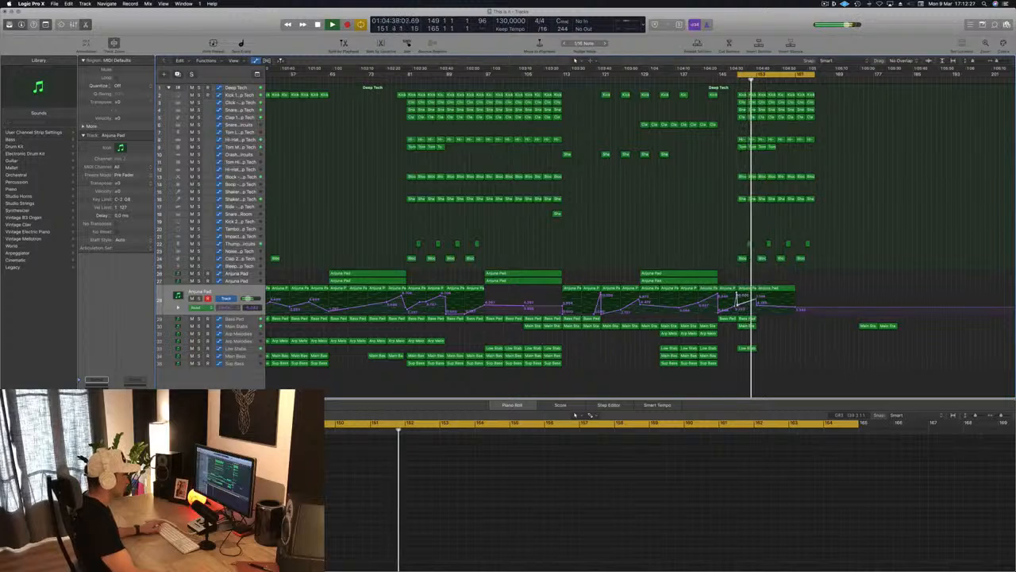
pyautogui.press('space')
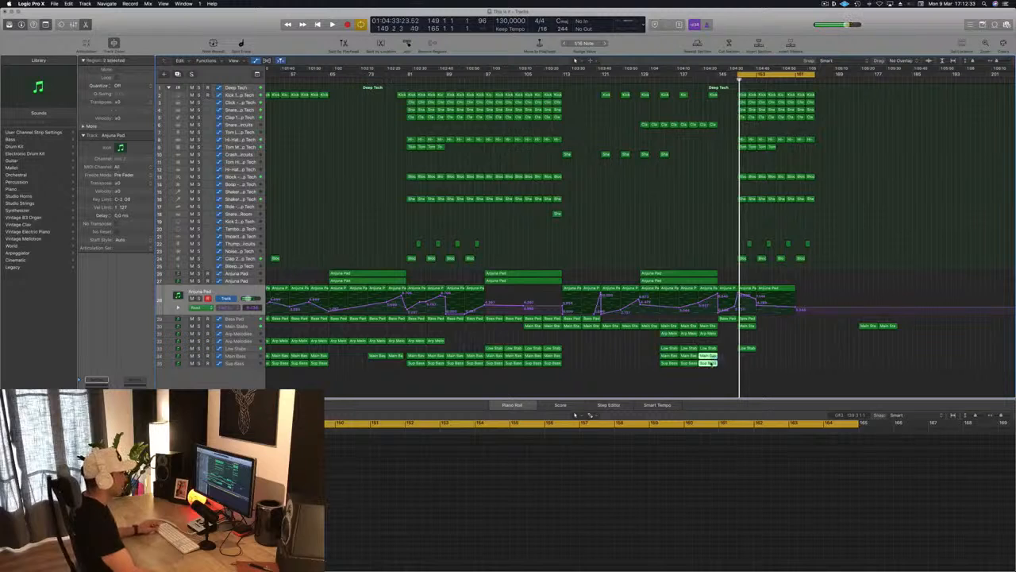
# Copy the Main Bass and Sub Bass regions from bar 141 to bar 149, and repeat the bass and stab regions up to bar 165
pyautogui.moveTo(710, 362); pyautogui.dragTo(758, 361)
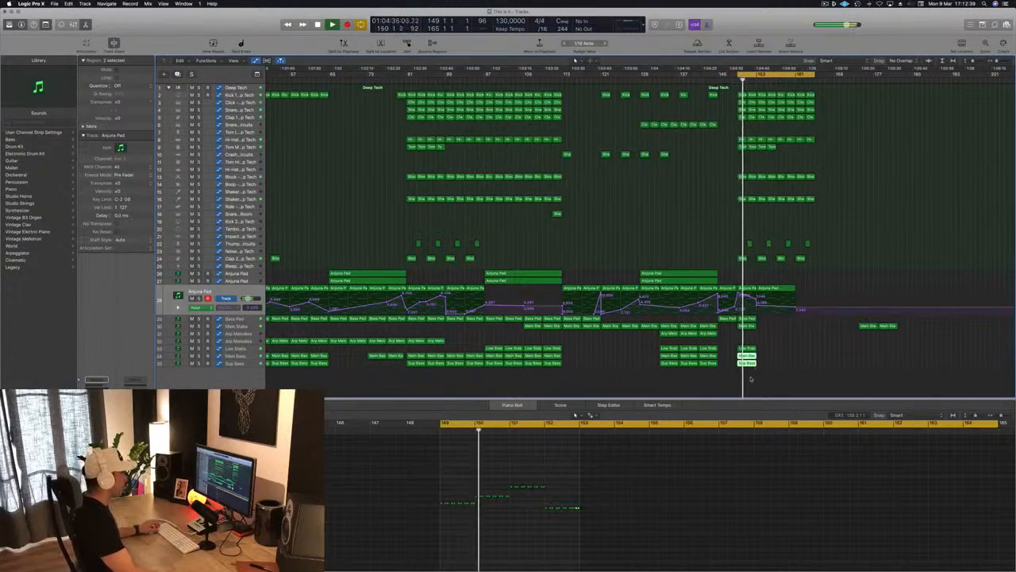
pyautogui.moveTo(751, 378); pyautogui.dragTo(783, 319)
pyautogui.click(806, 281)
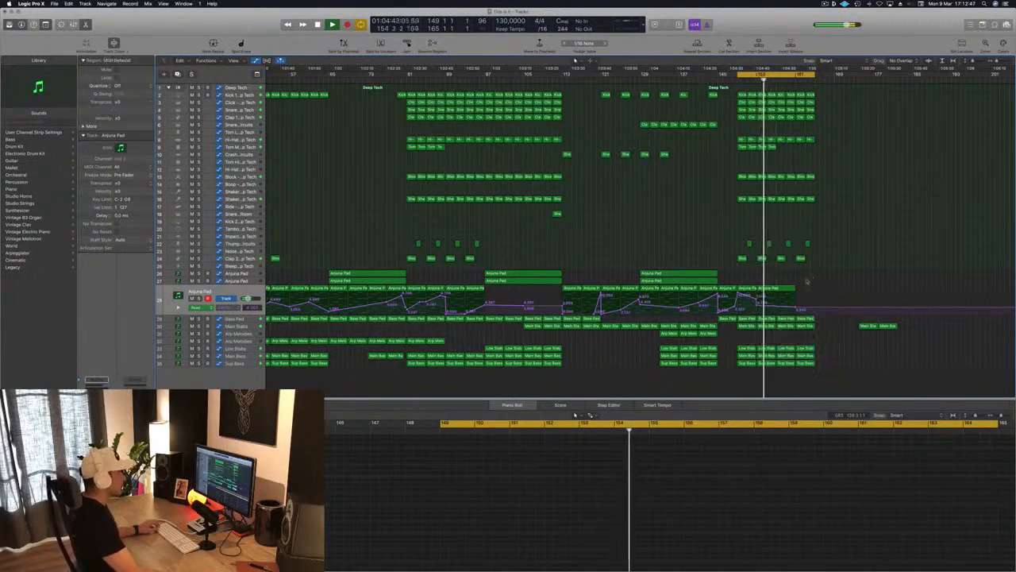
# Replace the long Anjuna Pad region at bar 153 with copies of the four-bar region and its automation up to bar 165
pyautogui.click(788, 289)
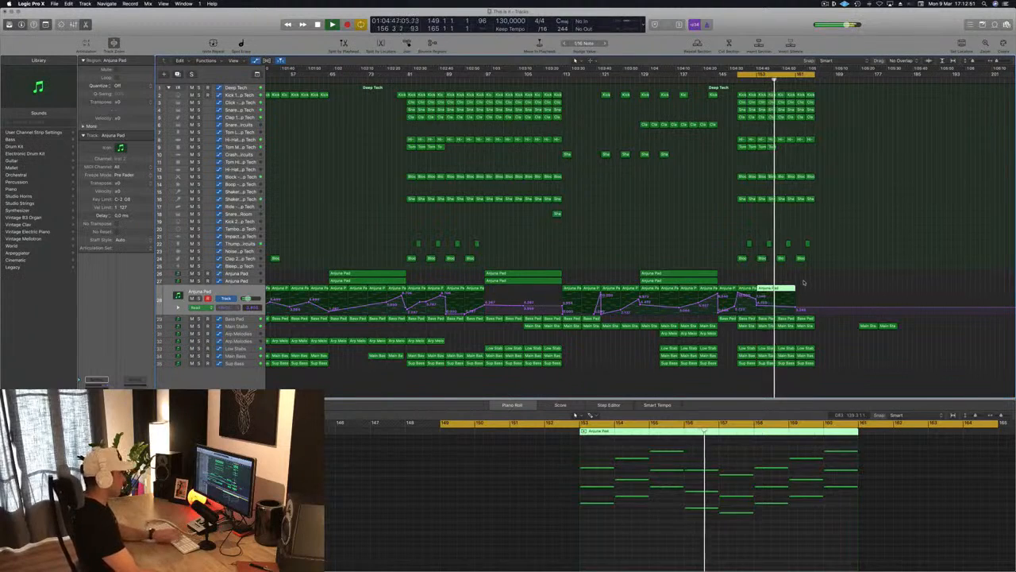
pyautogui.press('Delete')
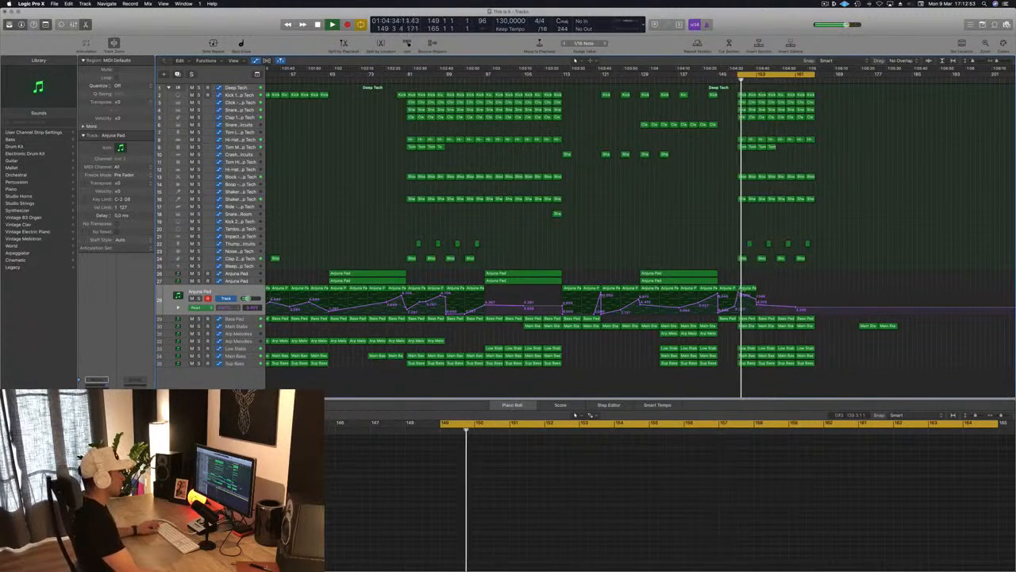
pyautogui.press('space')
pyautogui.moveTo(729, 290); pyautogui.dragTo(808, 293)
pyautogui.press('space')
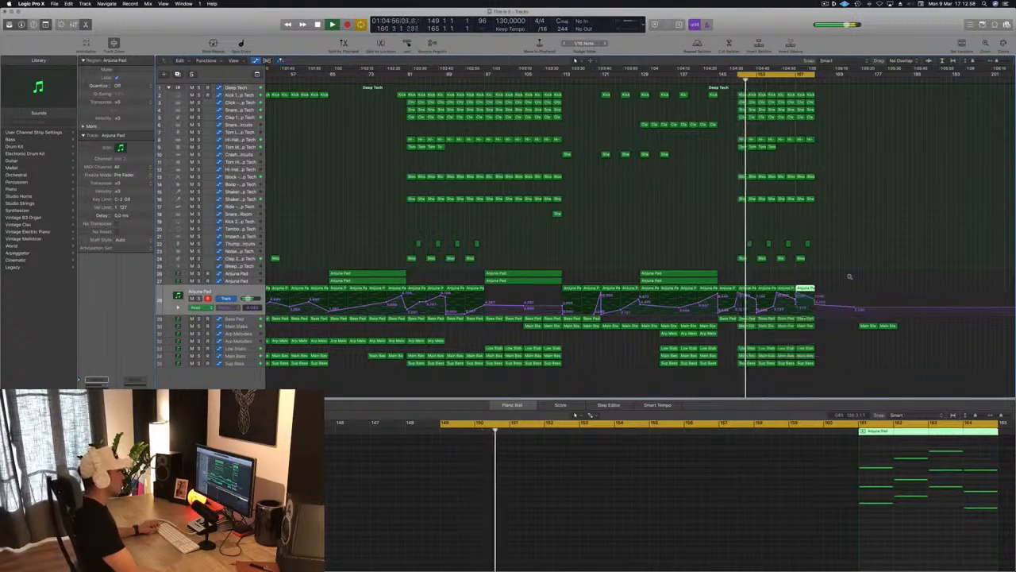
# Remove the stray Main Stabs regions that lie beyond the drop, after bar 165
pyautogui.press('super+Left')
pyautogui.press('super+Left')
pyautogui.click(830, 339)
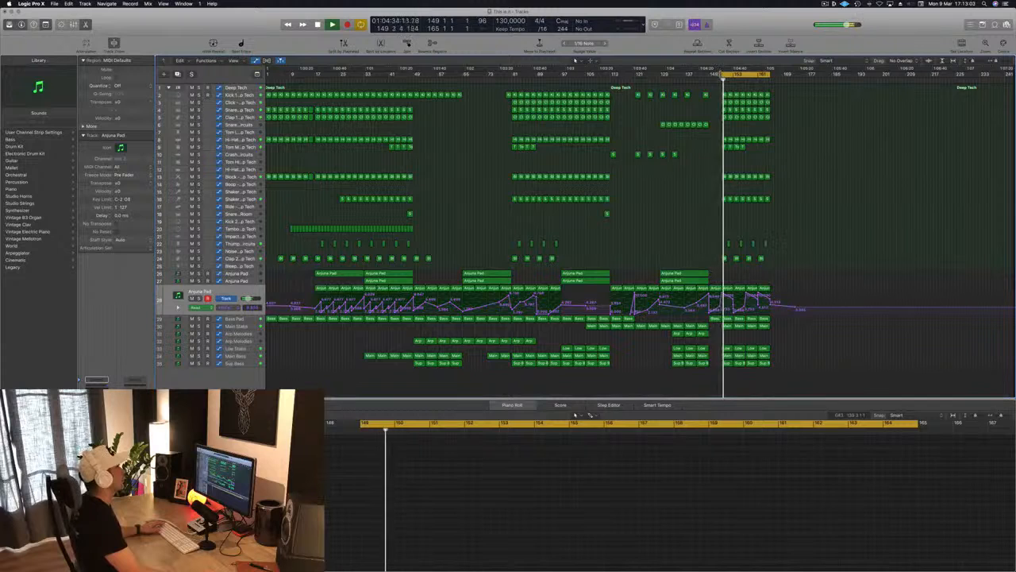
# Extend the cycle range back to start at bar 113, and play through the breakdown, build-up and drop
pyautogui.moveTo(723, 74); pyautogui.dragTo(610, 97)
pyautogui.press('space')
pyautogui.press('space')
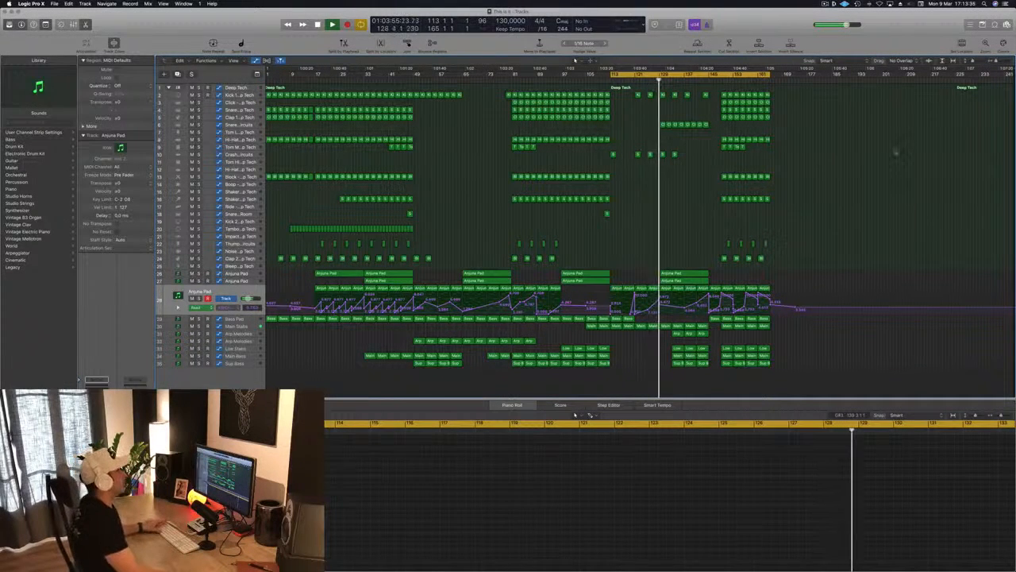
pyautogui.click(719, 80)
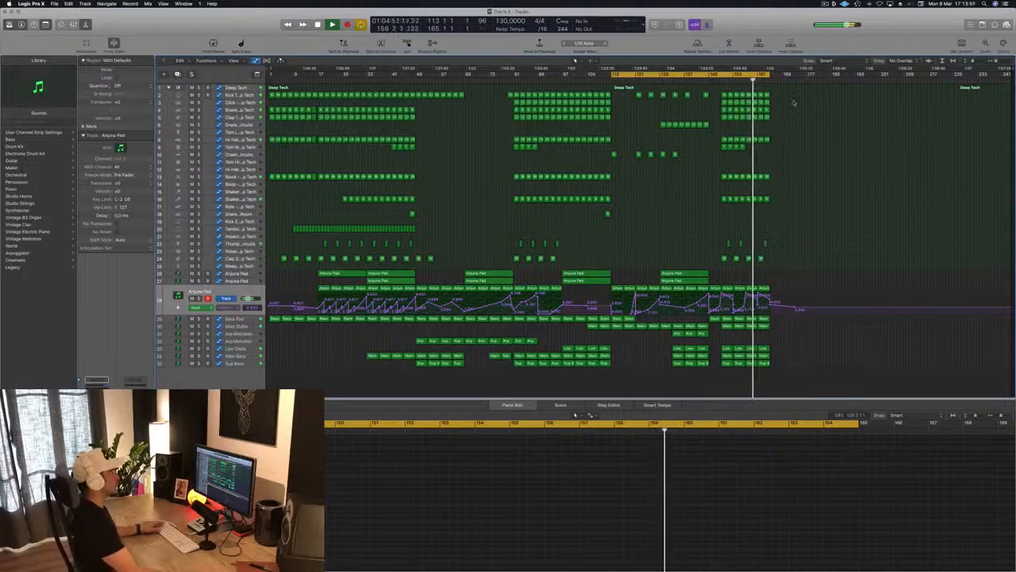
pyautogui.press('space')
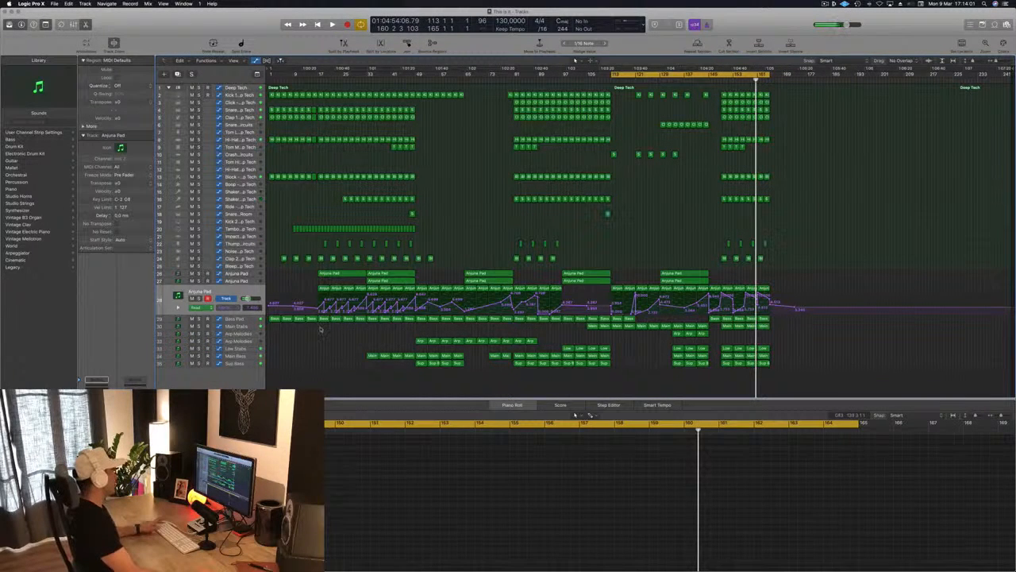
# Copy all drum, percussion and pad regions from bars 17–49 with their automation to bar 165
pyautogui.moveTo(395, 318); pyautogui.dragTo(413, 94)
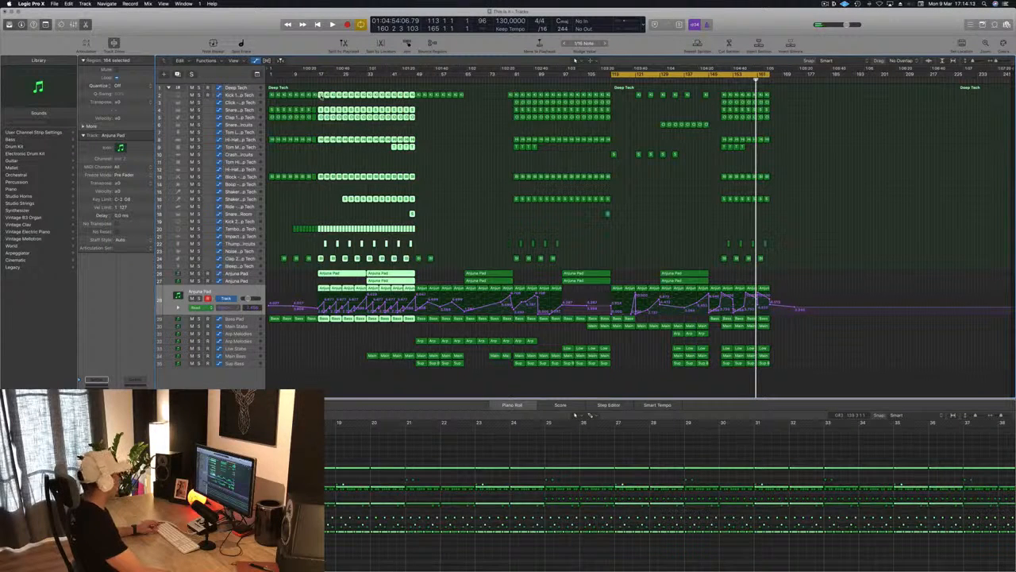
pyautogui.moveTo(414, 95); pyautogui.dragTo(773, 97)
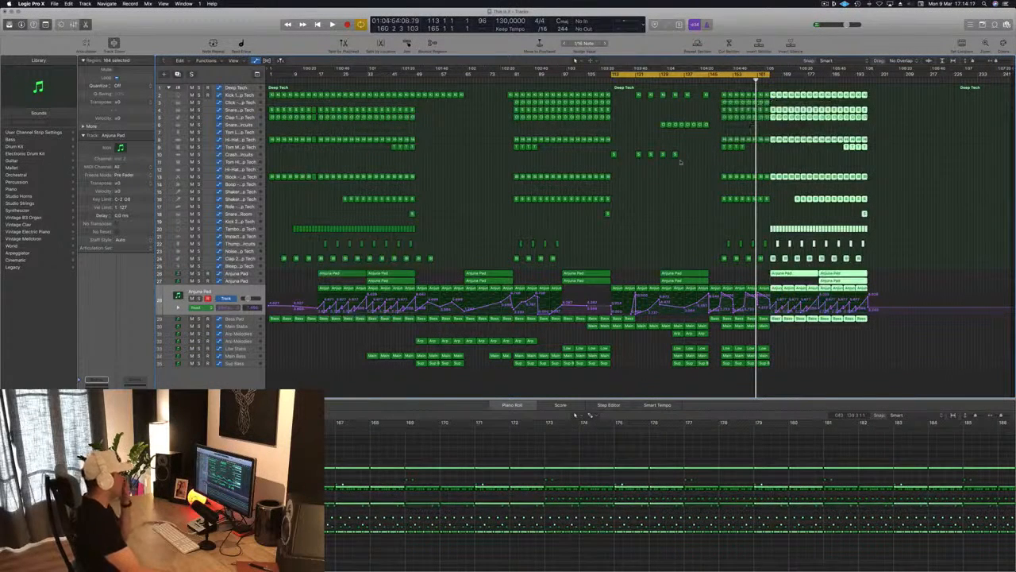
pyautogui.click(891, 135)
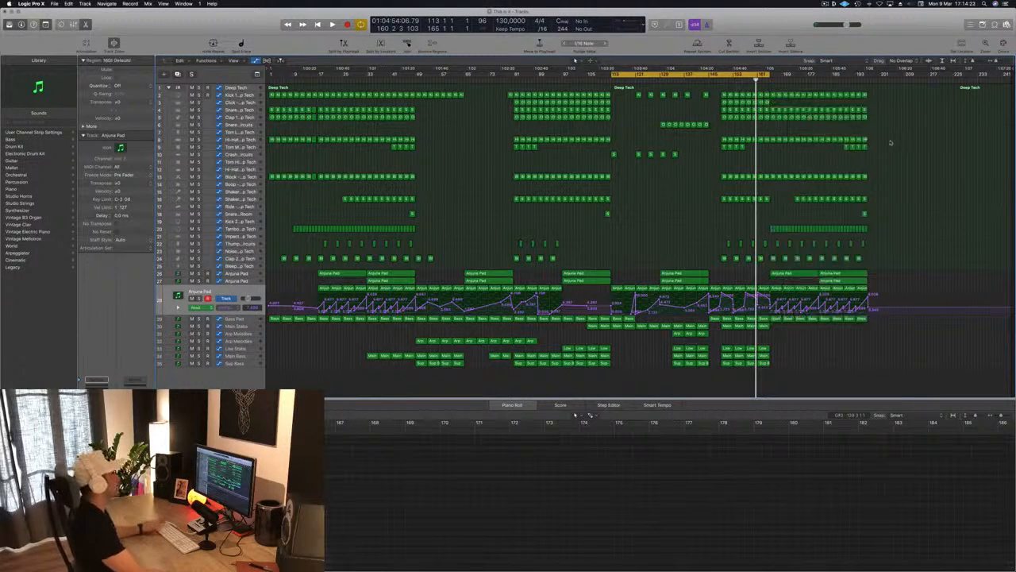
# Play the drop from about bar 148, briefly solo the Main Stabs, and lower their automation at bar 165
pyautogui.press('space')
pyautogui.click(718, 79)
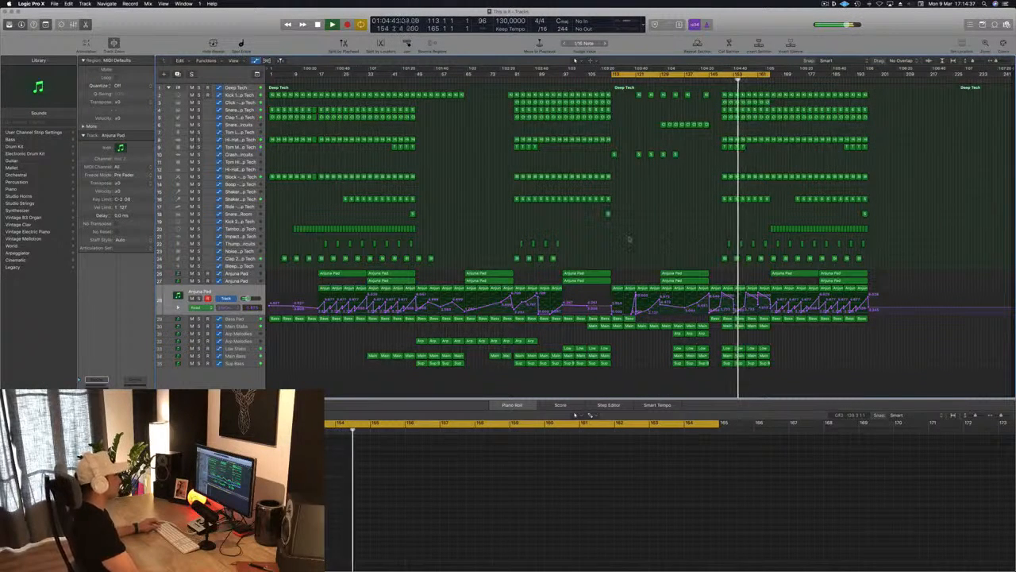
pyautogui.click(253, 326)
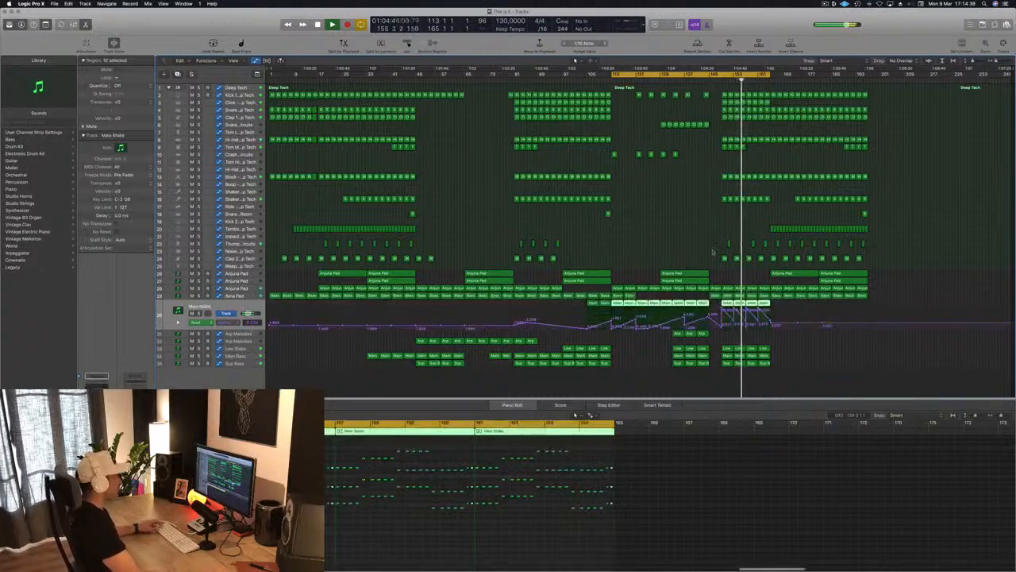
pyautogui.click(198, 314)
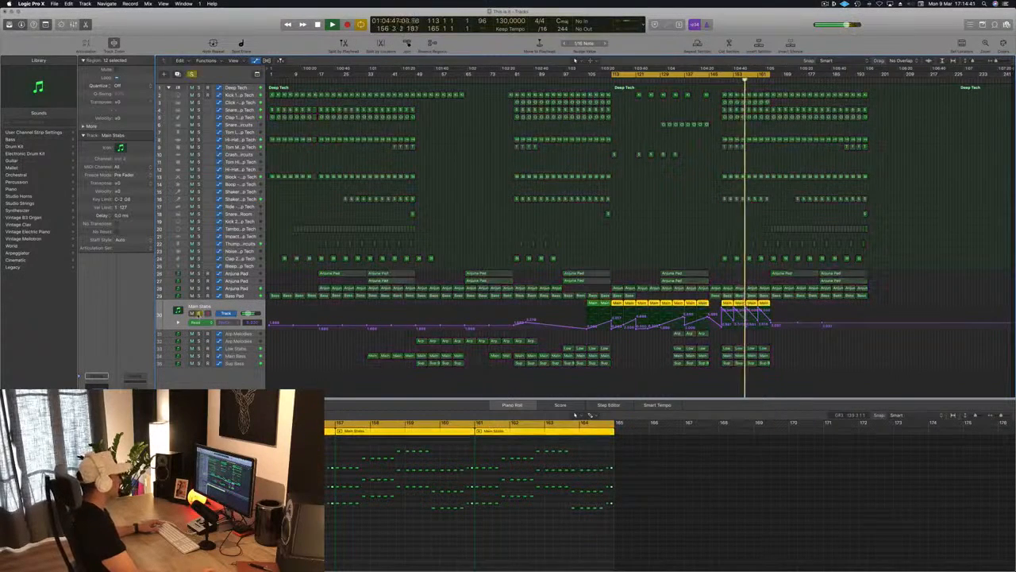
pyautogui.press('s')
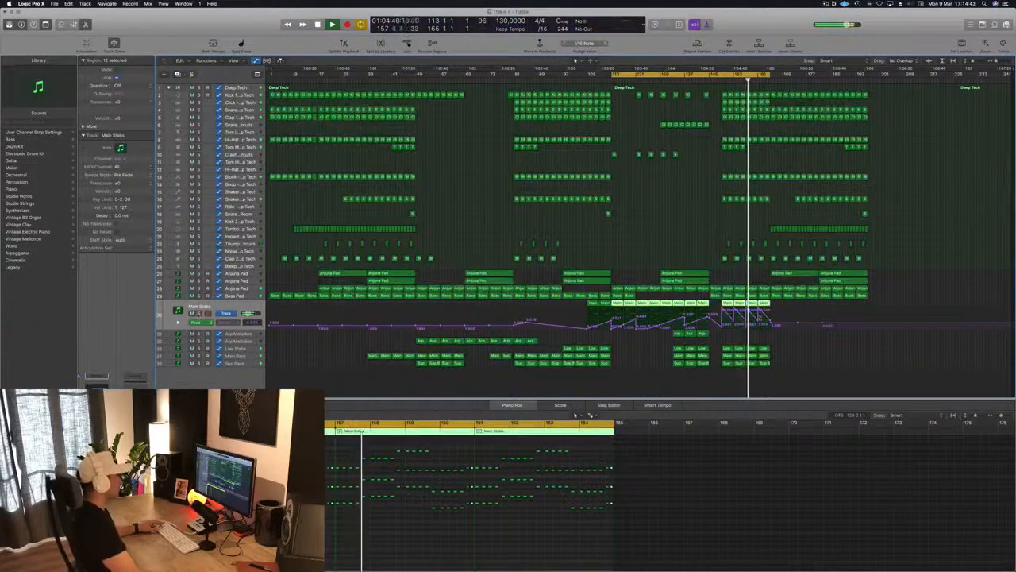
pyautogui.click(760, 323)
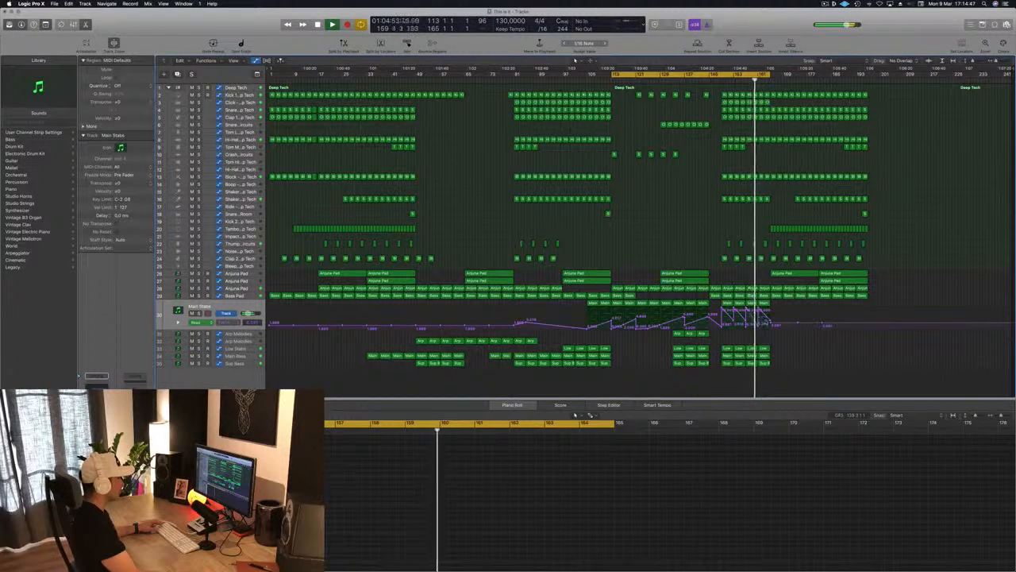
pyautogui.moveTo(770, 323); pyautogui.dragTo(770, 326)
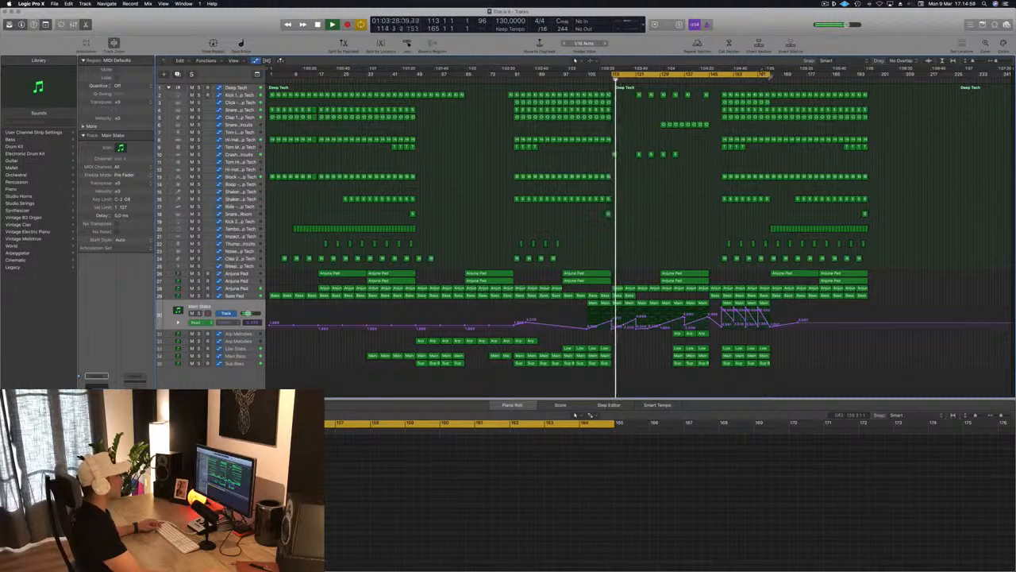
# Extend the cycle range to end at bar 197, and play the transition into the new section from just before bar 165
pyautogui.moveTo(767, 75); pyautogui.dragTo(869, 76)
pyautogui.click(767, 79)
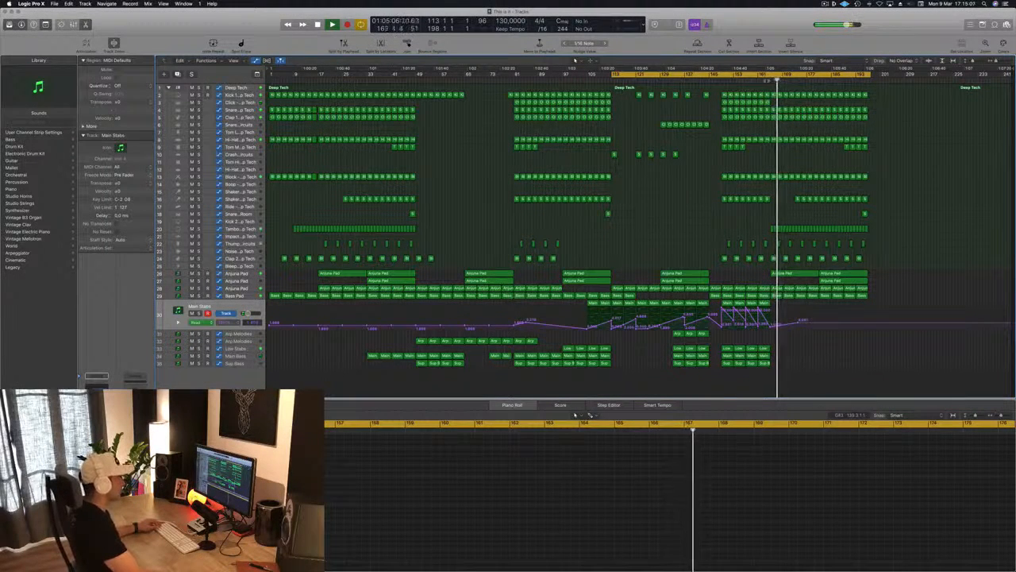
pyautogui.click(767, 79)
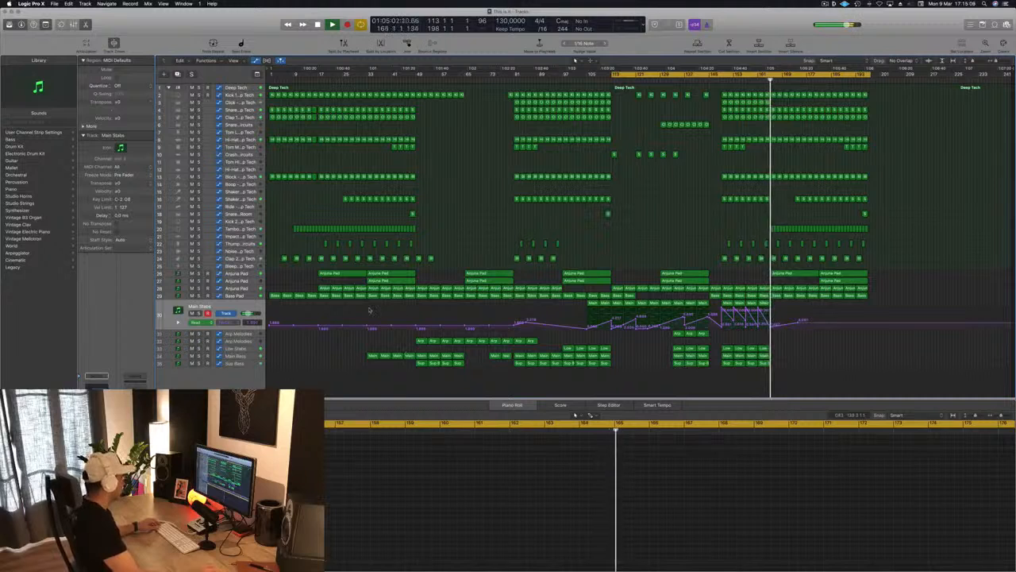
# Fill bars 165–181 with copies of the Main Bass region from bar 33, and move the lower Anjuna Pad region from bar 181 to bar 165
pyautogui.click(371, 356)
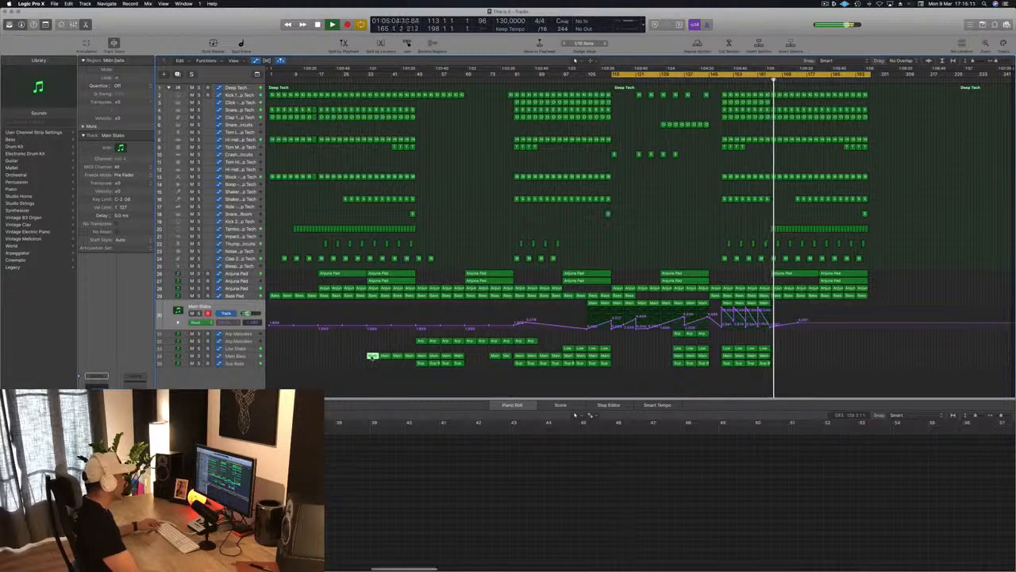
pyautogui.moveTo(435, 361); pyautogui.dragTo(788, 358)
pyautogui.moveTo(799, 360)
pyautogui.mouseDown()
pyautogui.moveTo(777, 357)
pyautogui.moveTo(803, 358)
pyautogui.mouseUp()
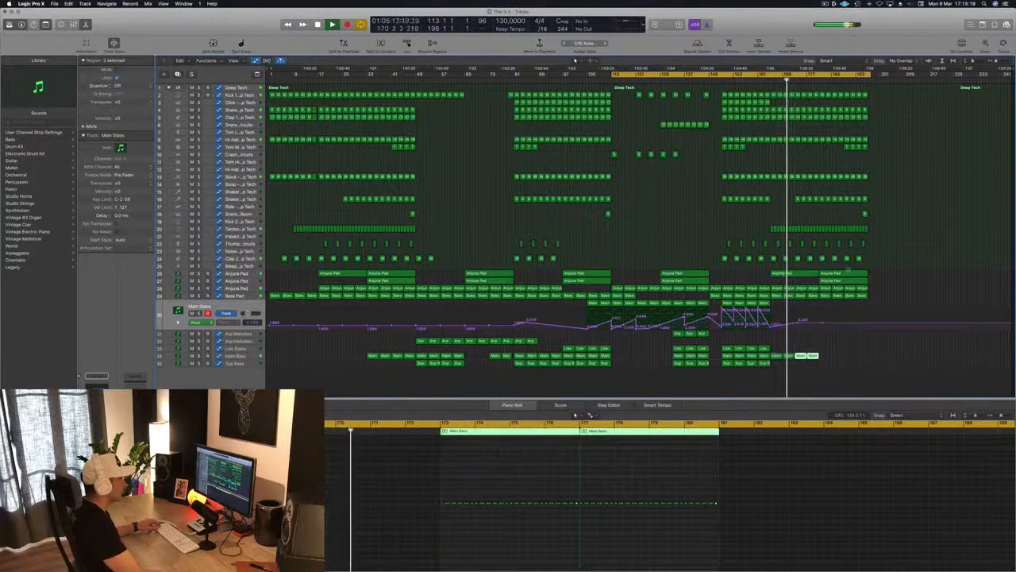
pyautogui.moveTo(843, 281); pyautogui.dragTo(793, 282)
pyautogui.click(766, 80)
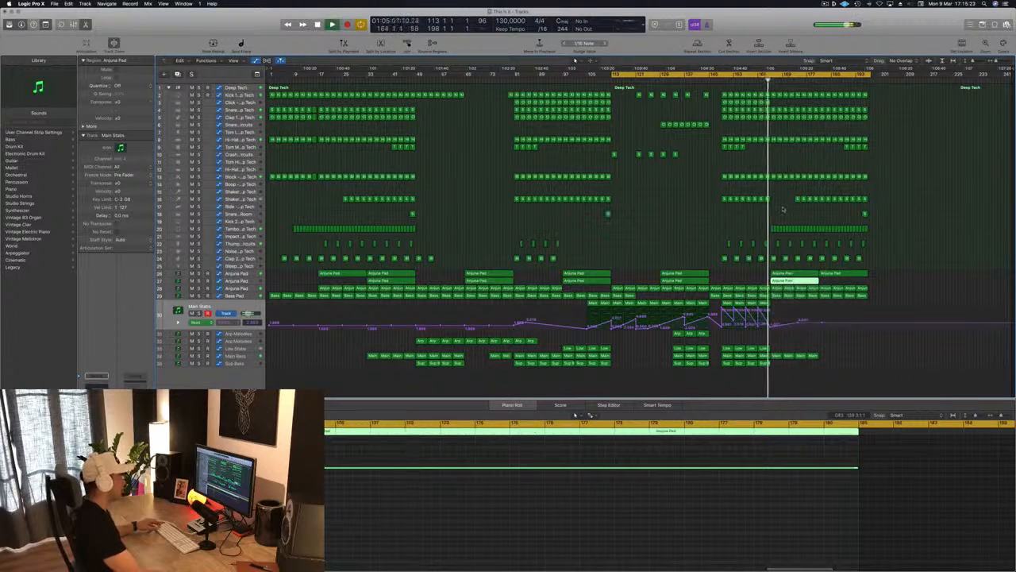
# Move the copied Shaker 2 regions from bar 173 to bar 165, and delete those from bar 181 onwards
pyautogui.click(783, 215)
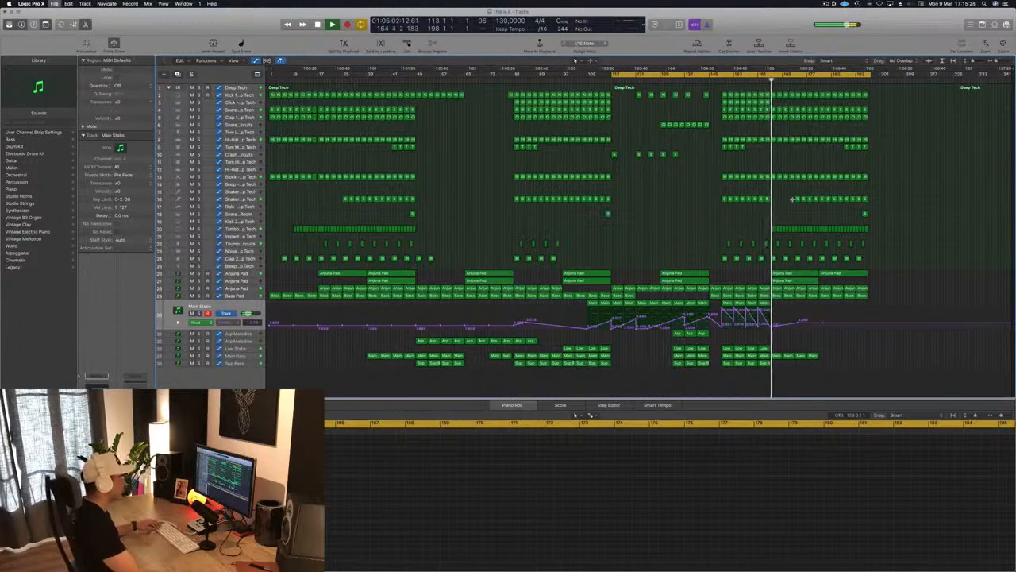
pyautogui.moveTo(845, 200); pyautogui.dragTo(868, 202)
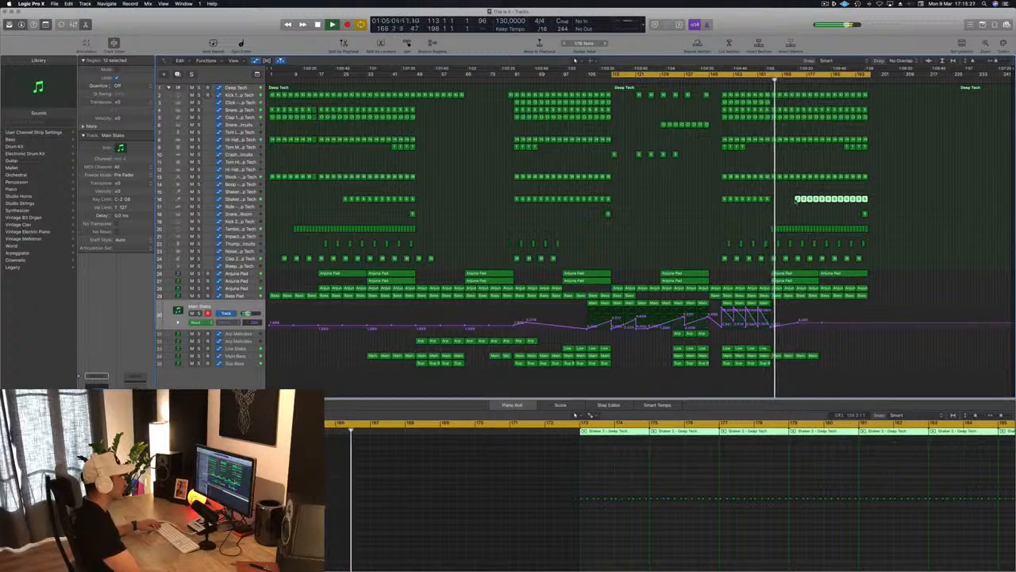
pyautogui.moveTo(797, 201); pyautogui.dragTo(772, 202)
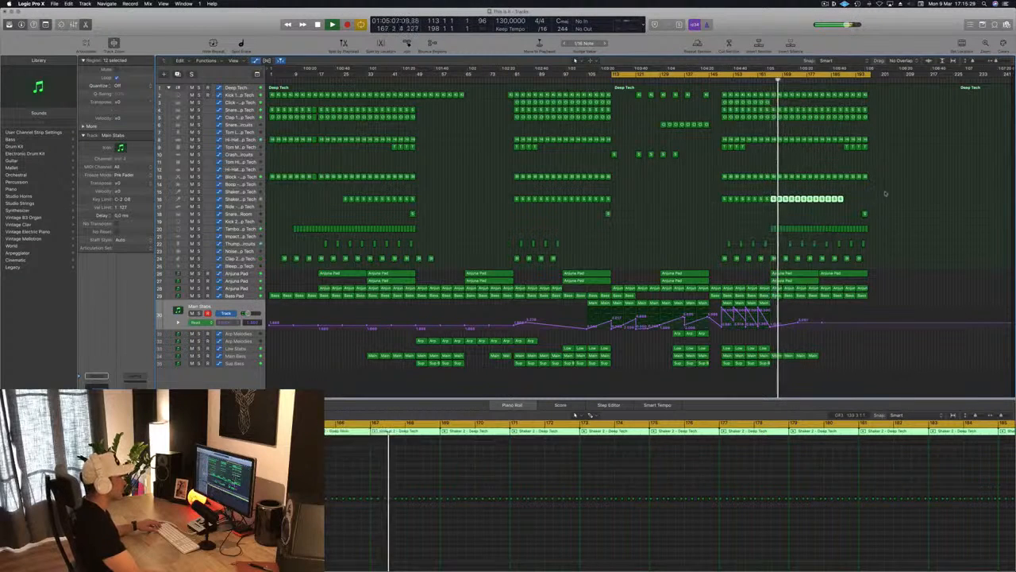
pyautogui.click(873, 198)
pyautogui.moveTo(868, 198); pyautogui.dragTo(822, 205)
pyautogui.press('Delete')
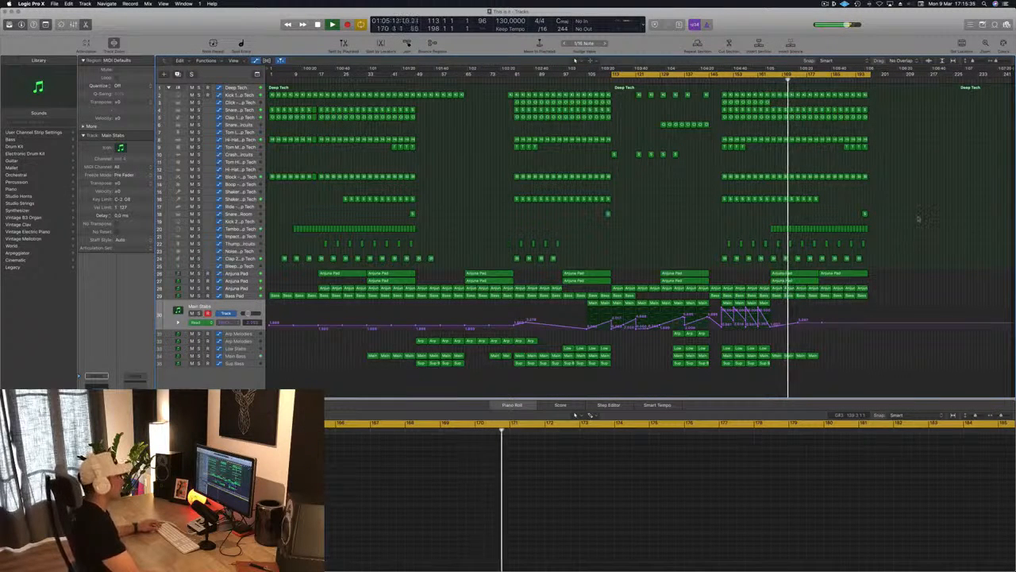
# Delete the upper Anjuna Pad region at bar 181, and save the project
pyautogui.click(852, 274)
pyautogui.press('Delete')
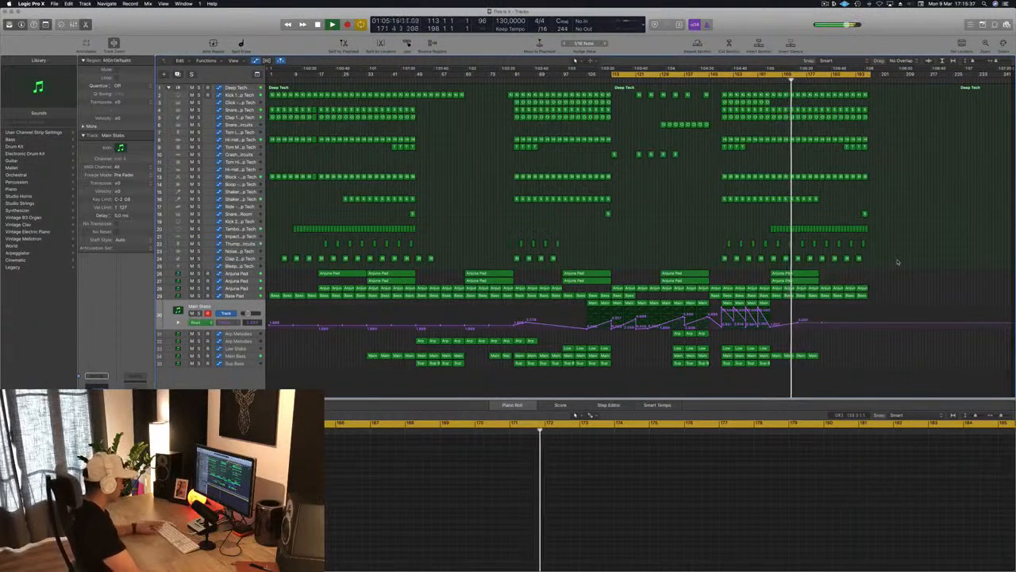
pyautogui.press('super+s')
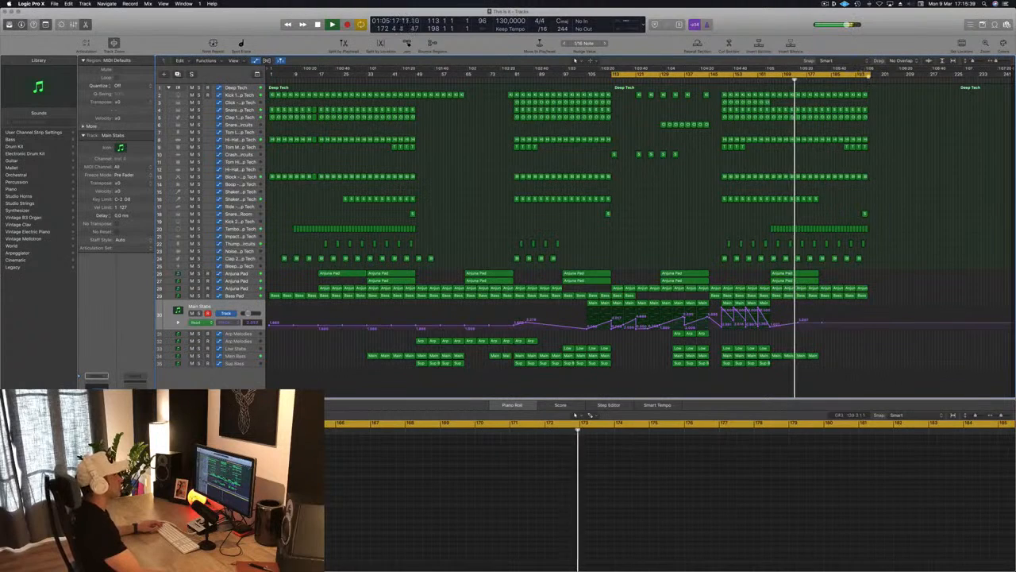